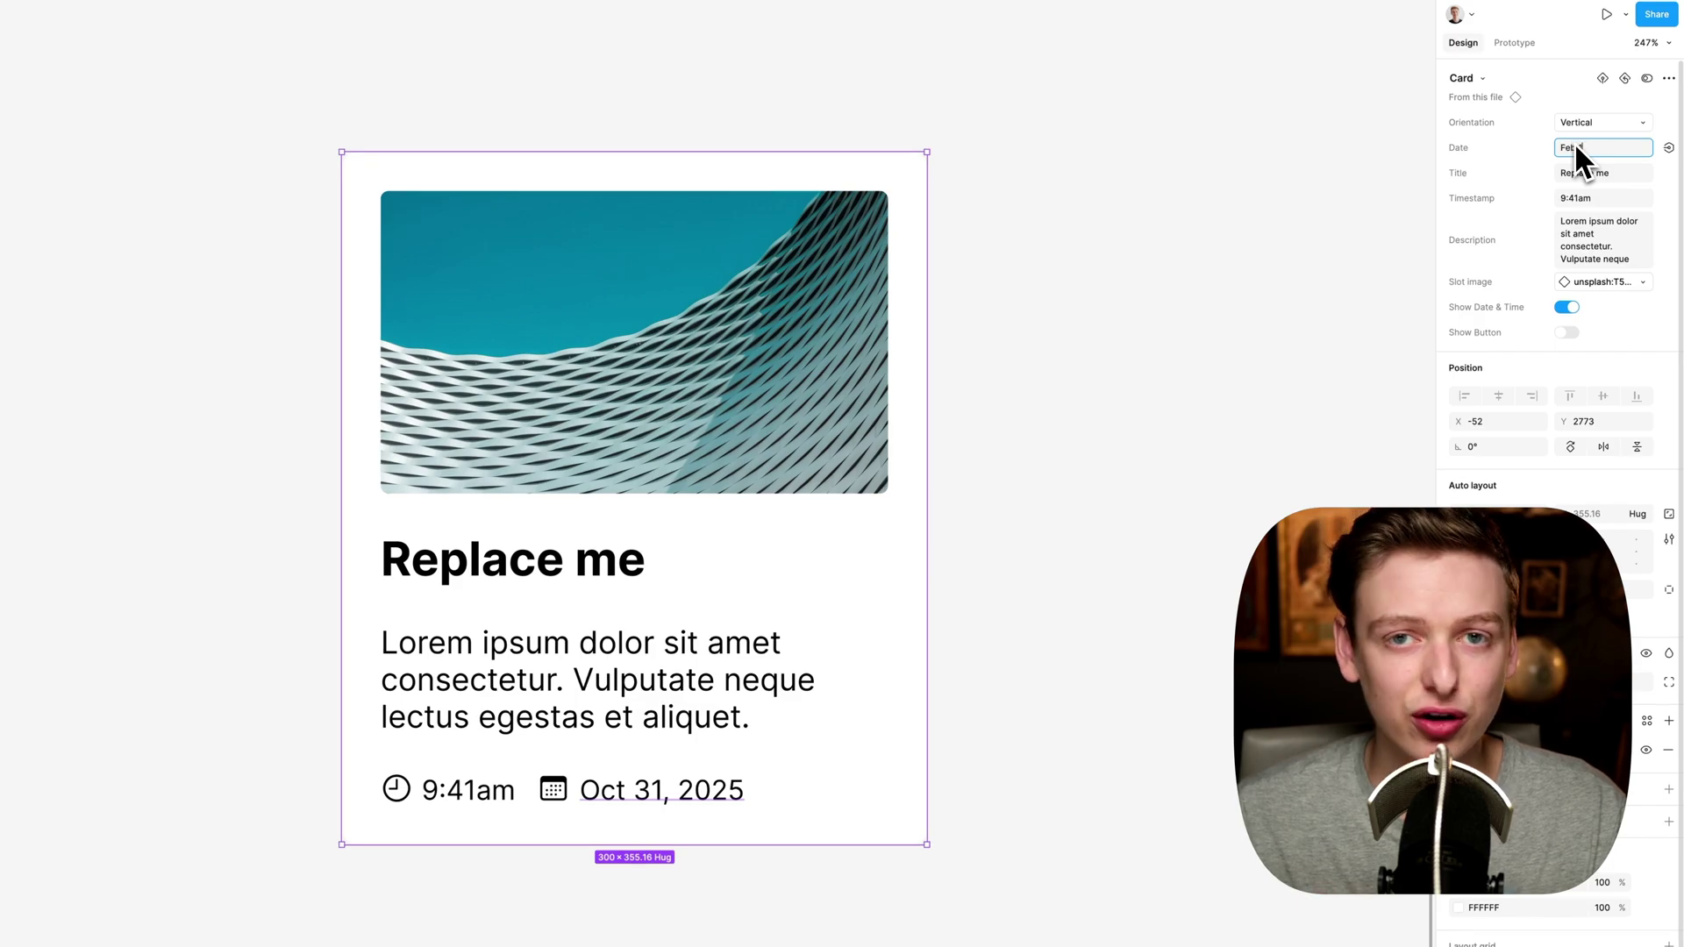
- Set the card's date to "Feb 15, 2025" and its title to "Hello world!"
type("15, 2025")
key("Tab")
type("Hello wo")
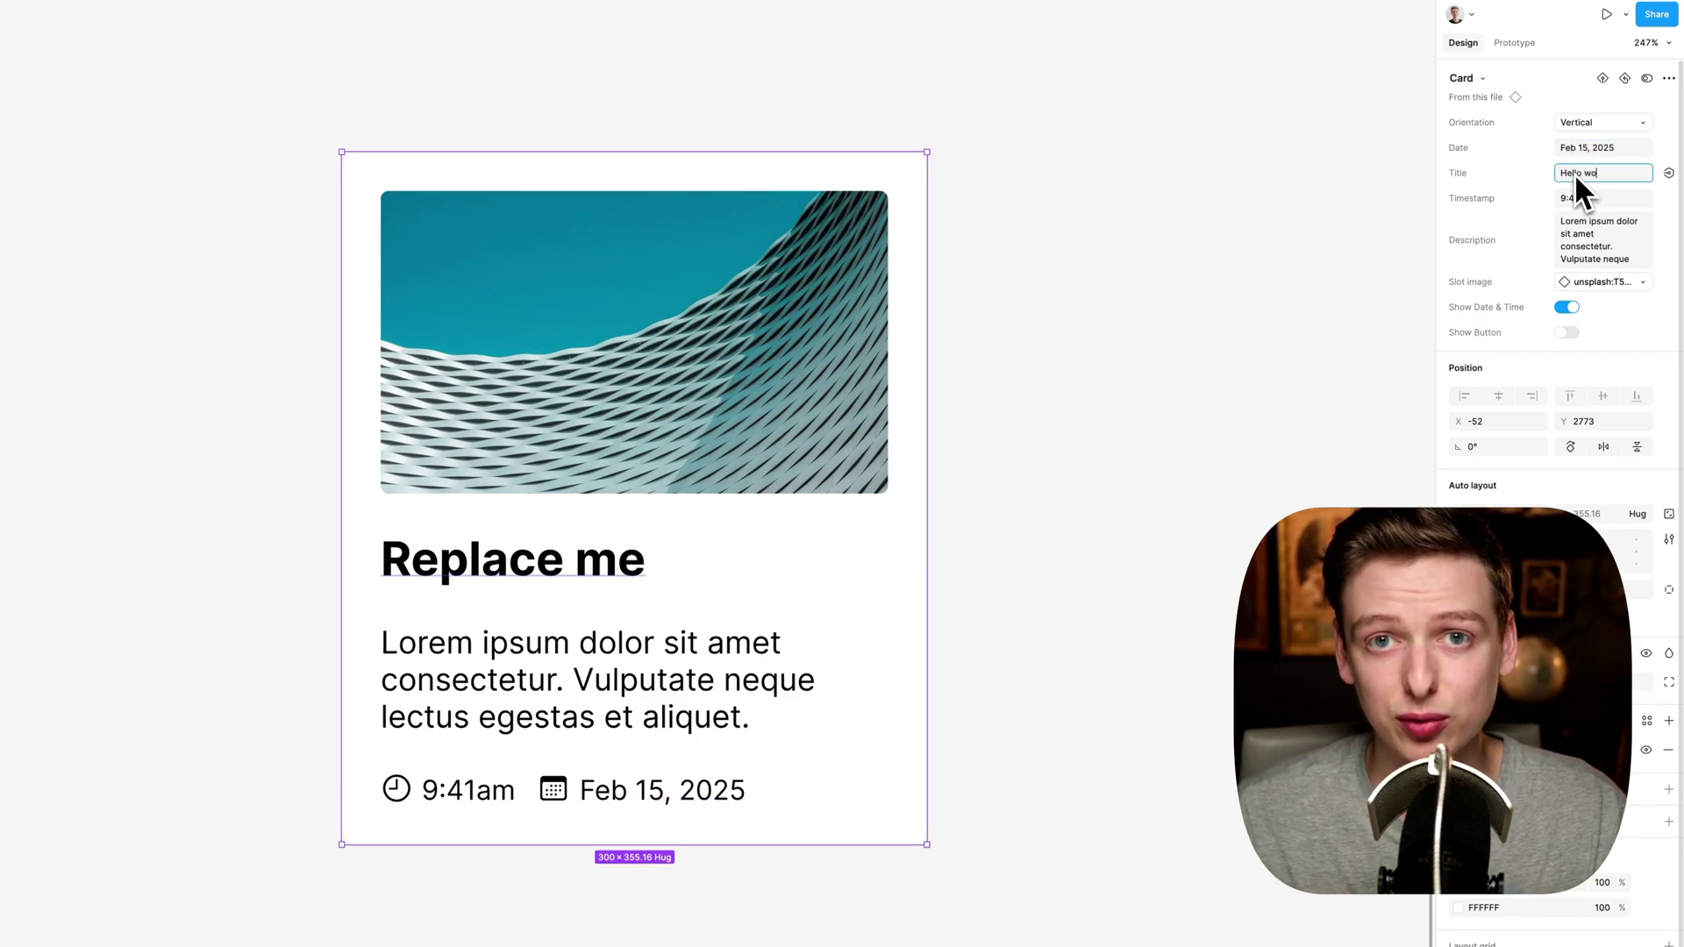
type("rld!")
key("Return")
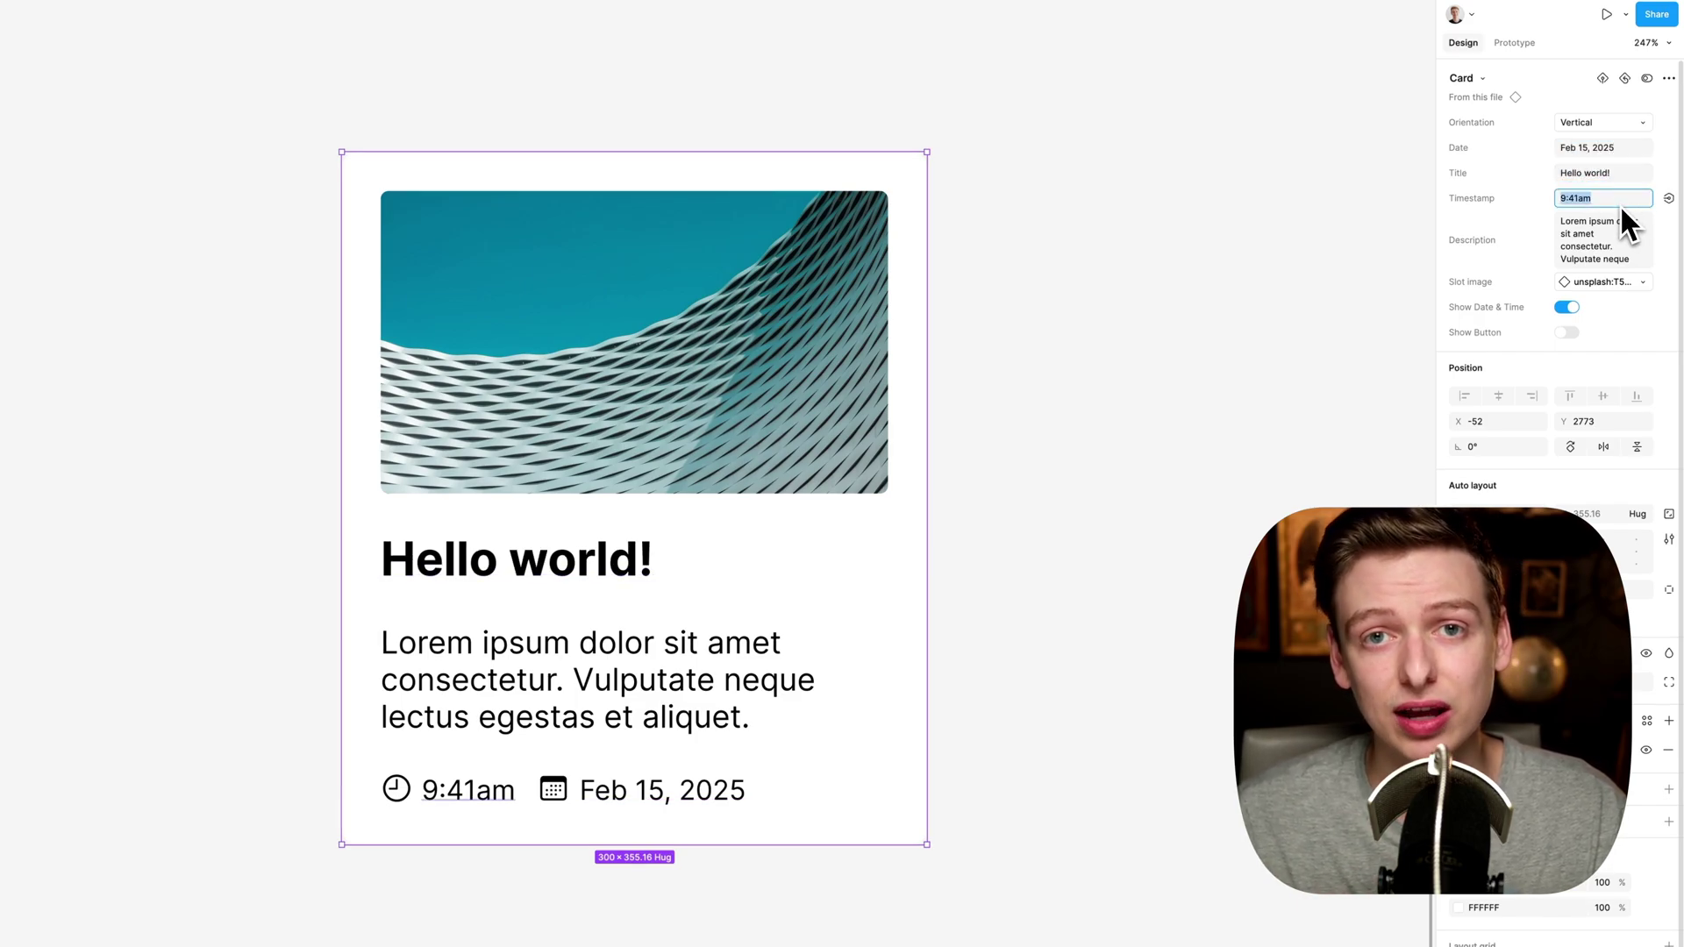
- Set the card's timestamp to "2:01PM" and its description to "This is a test!"
left_click(1620, 203)
type("2:01PM")
key("Return")
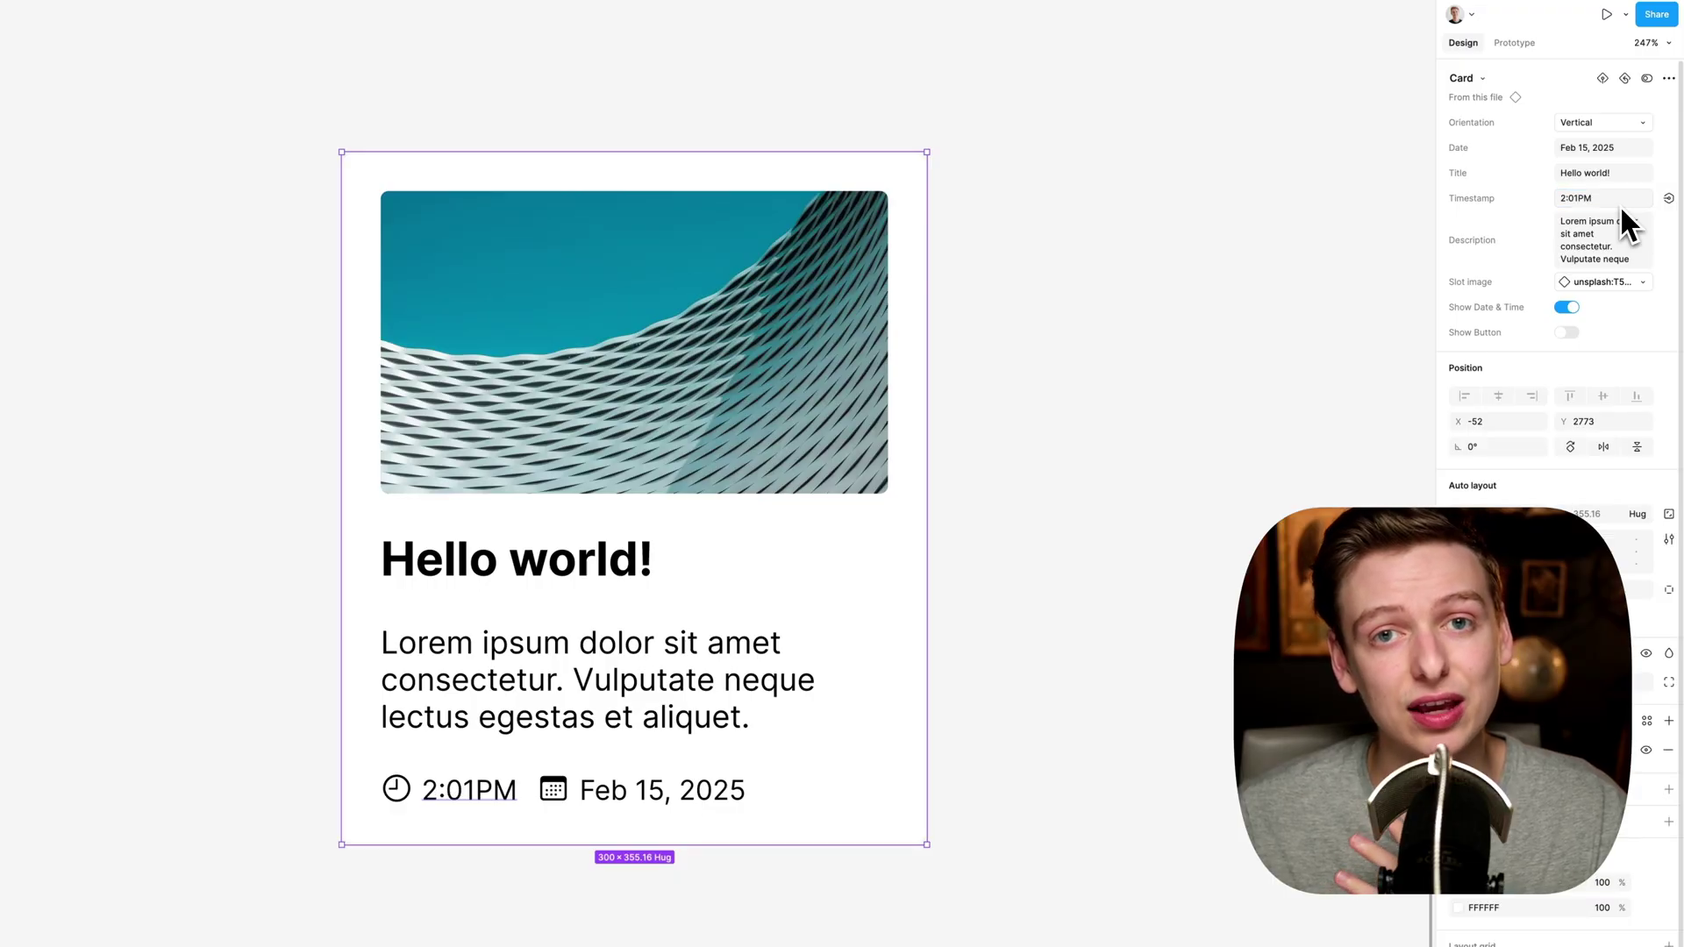
left_click(1618, 237)
type("This is a test!")
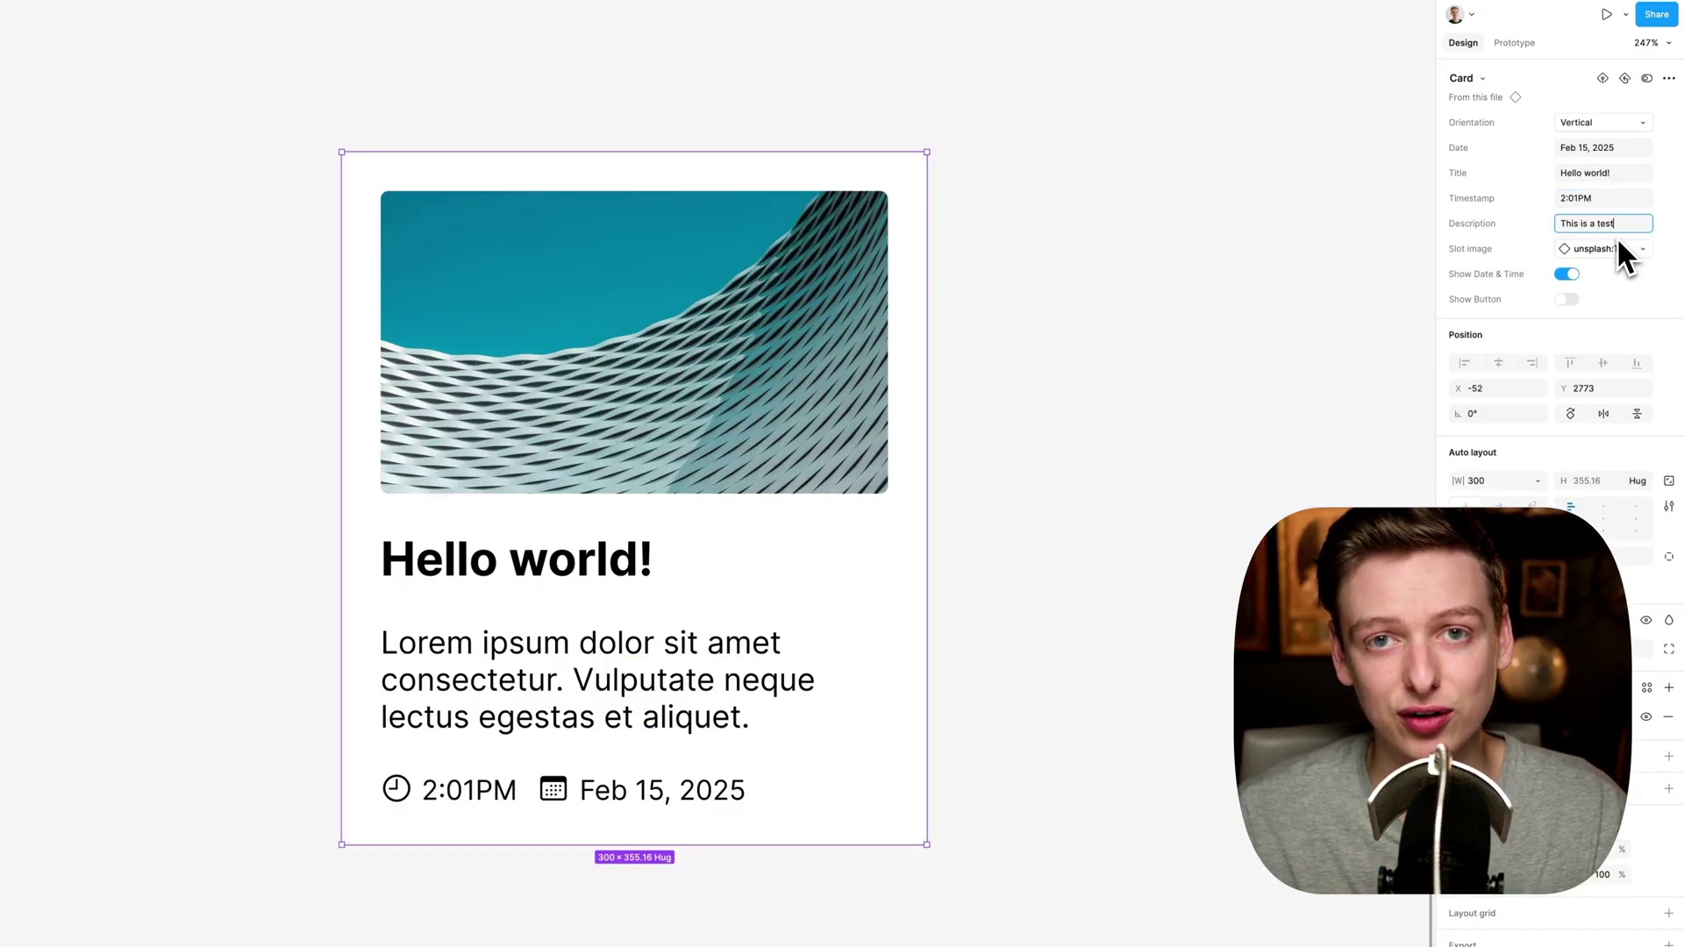
key("Return")
- Swap the card's slot image to Card_image and show its button with the label "Click me"
left_click(1617, 250)
left_click(1570, 452)
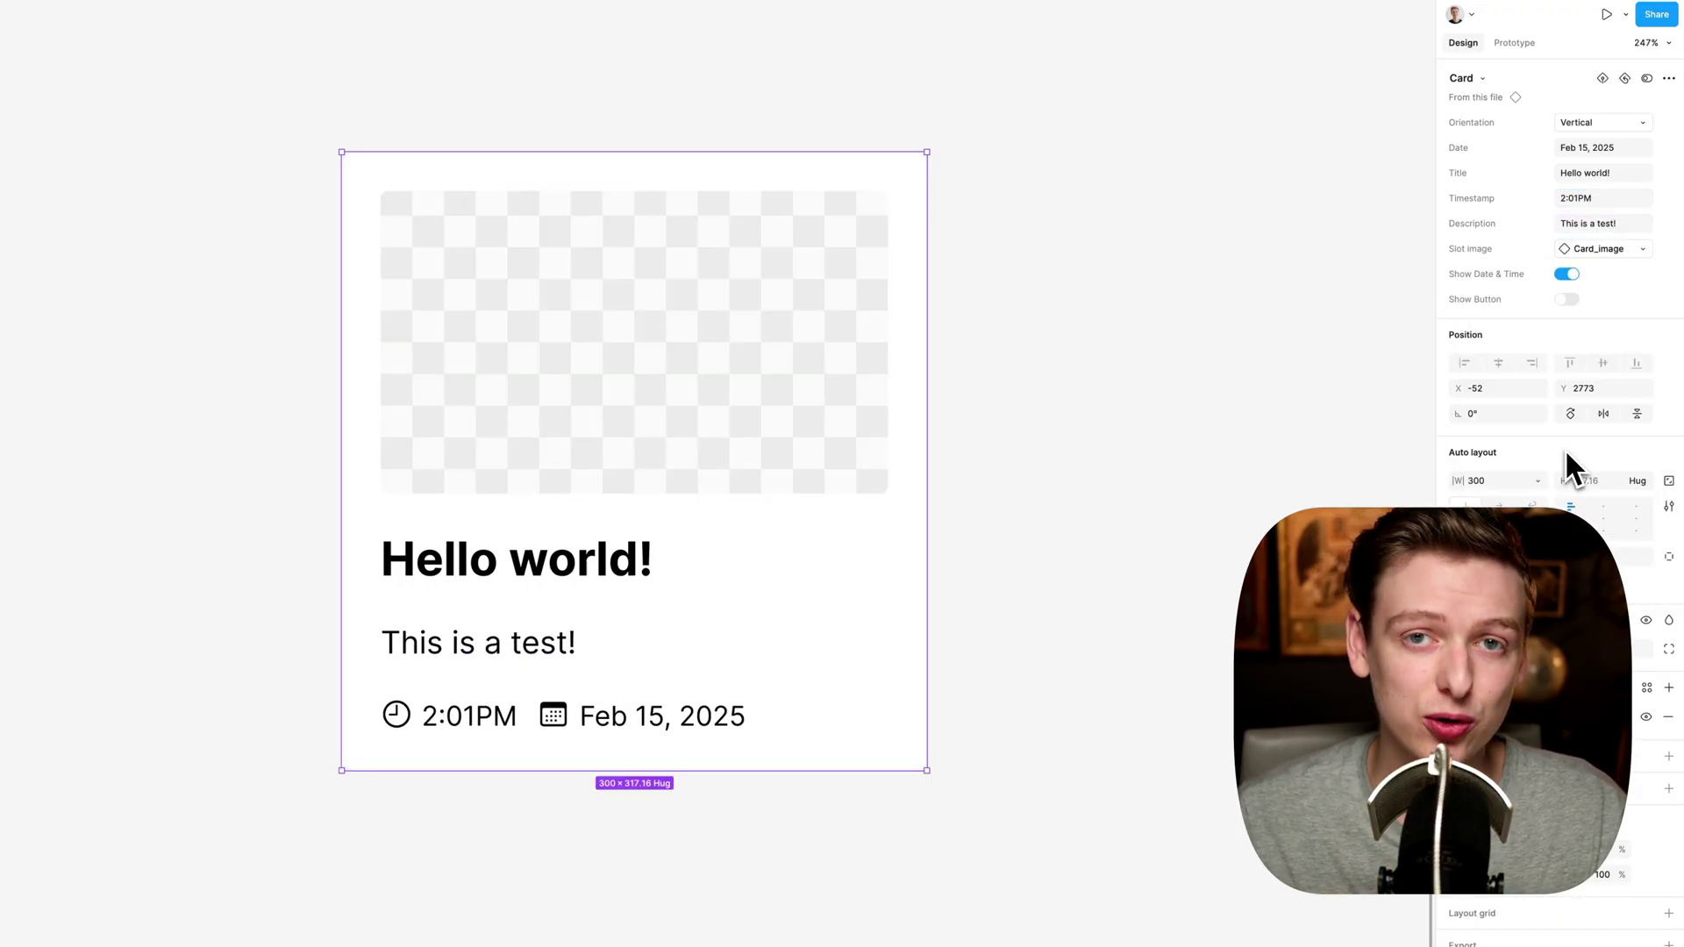
left_click(1565, 301)
left_click(1602, 433)
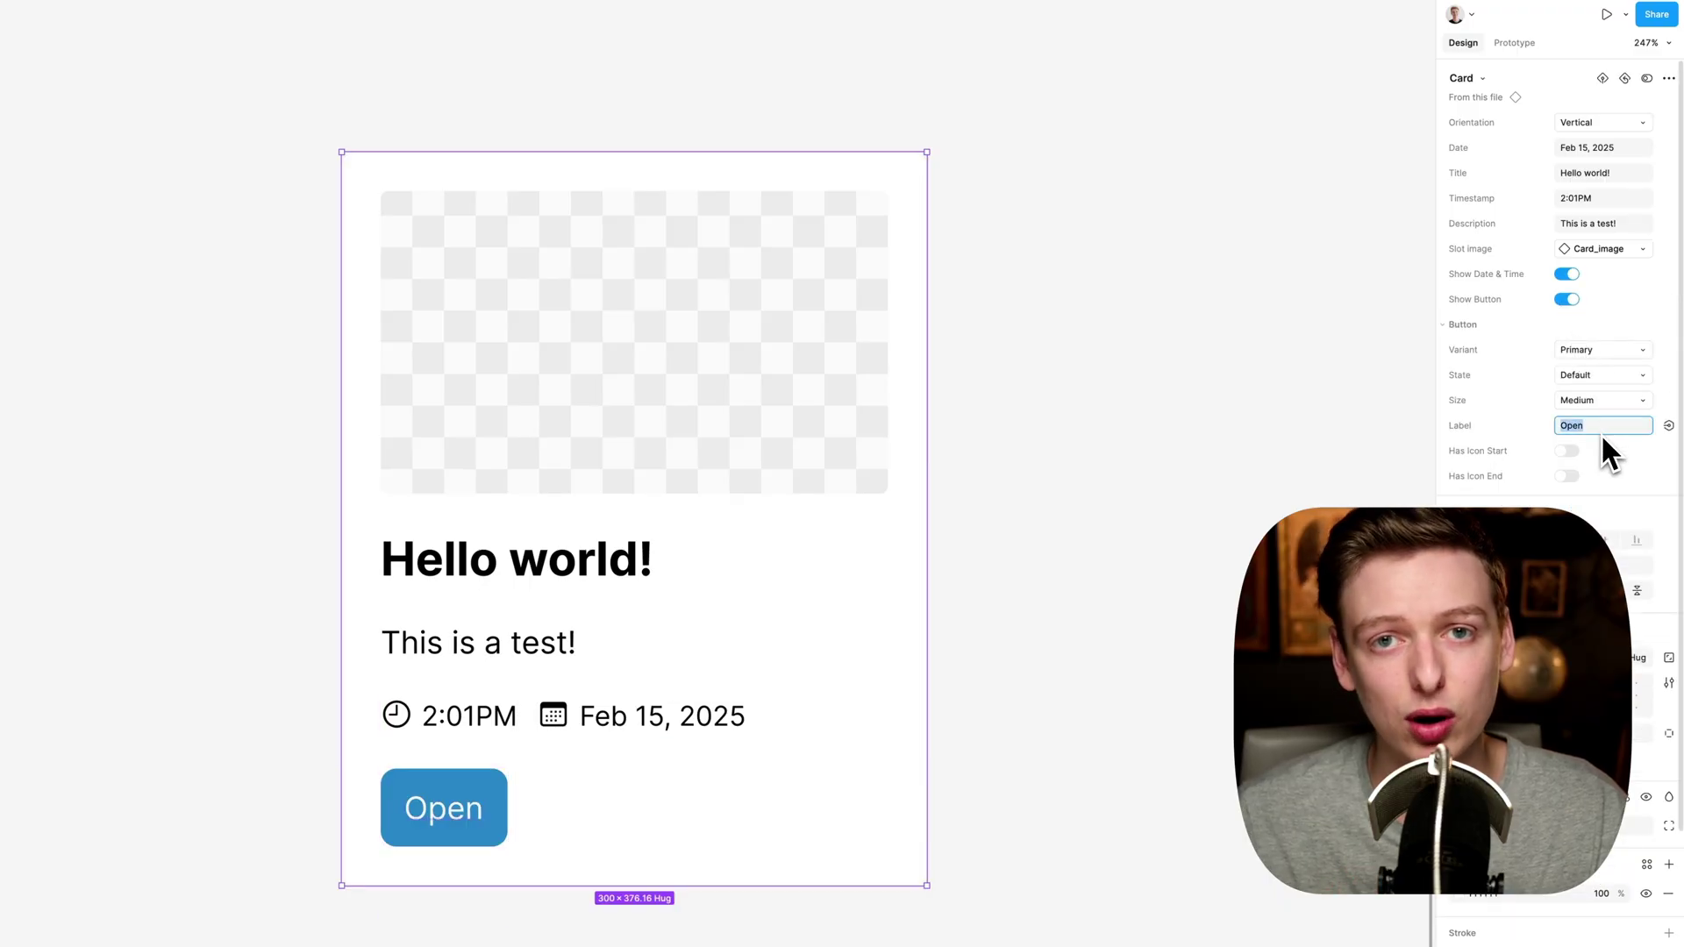
type("Click me")
key("Return")
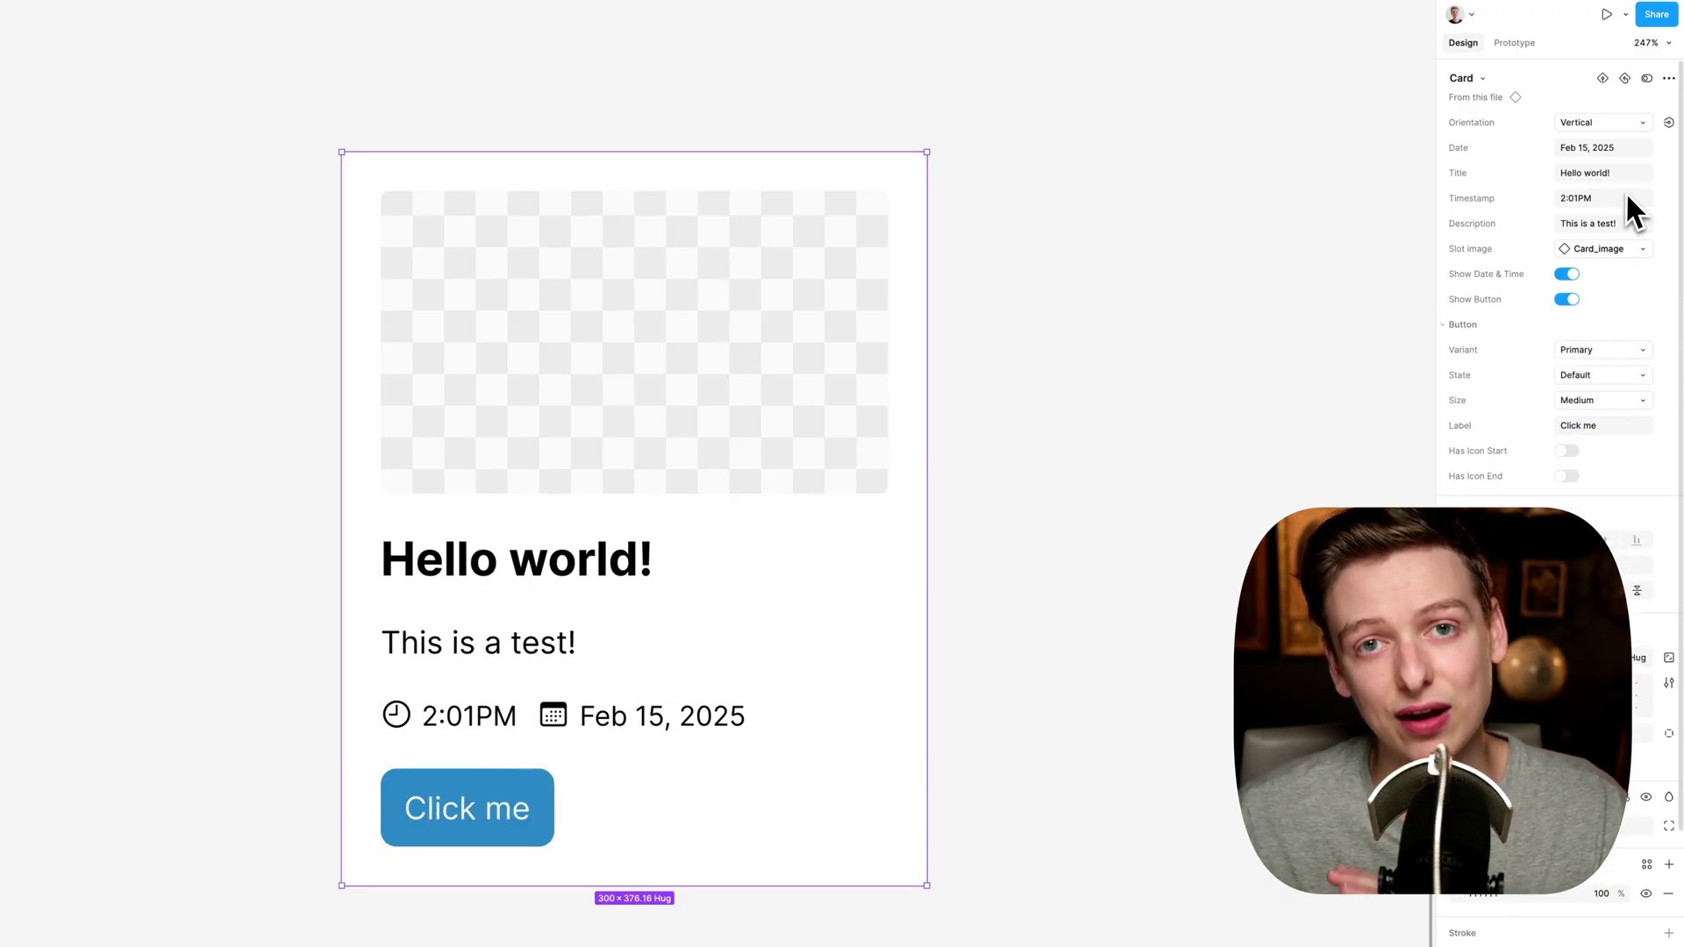
- Switch the card to the Horizontal orientation and turn off its button and its date and time
left_click(1628, 123)
left_click(1625, 141)
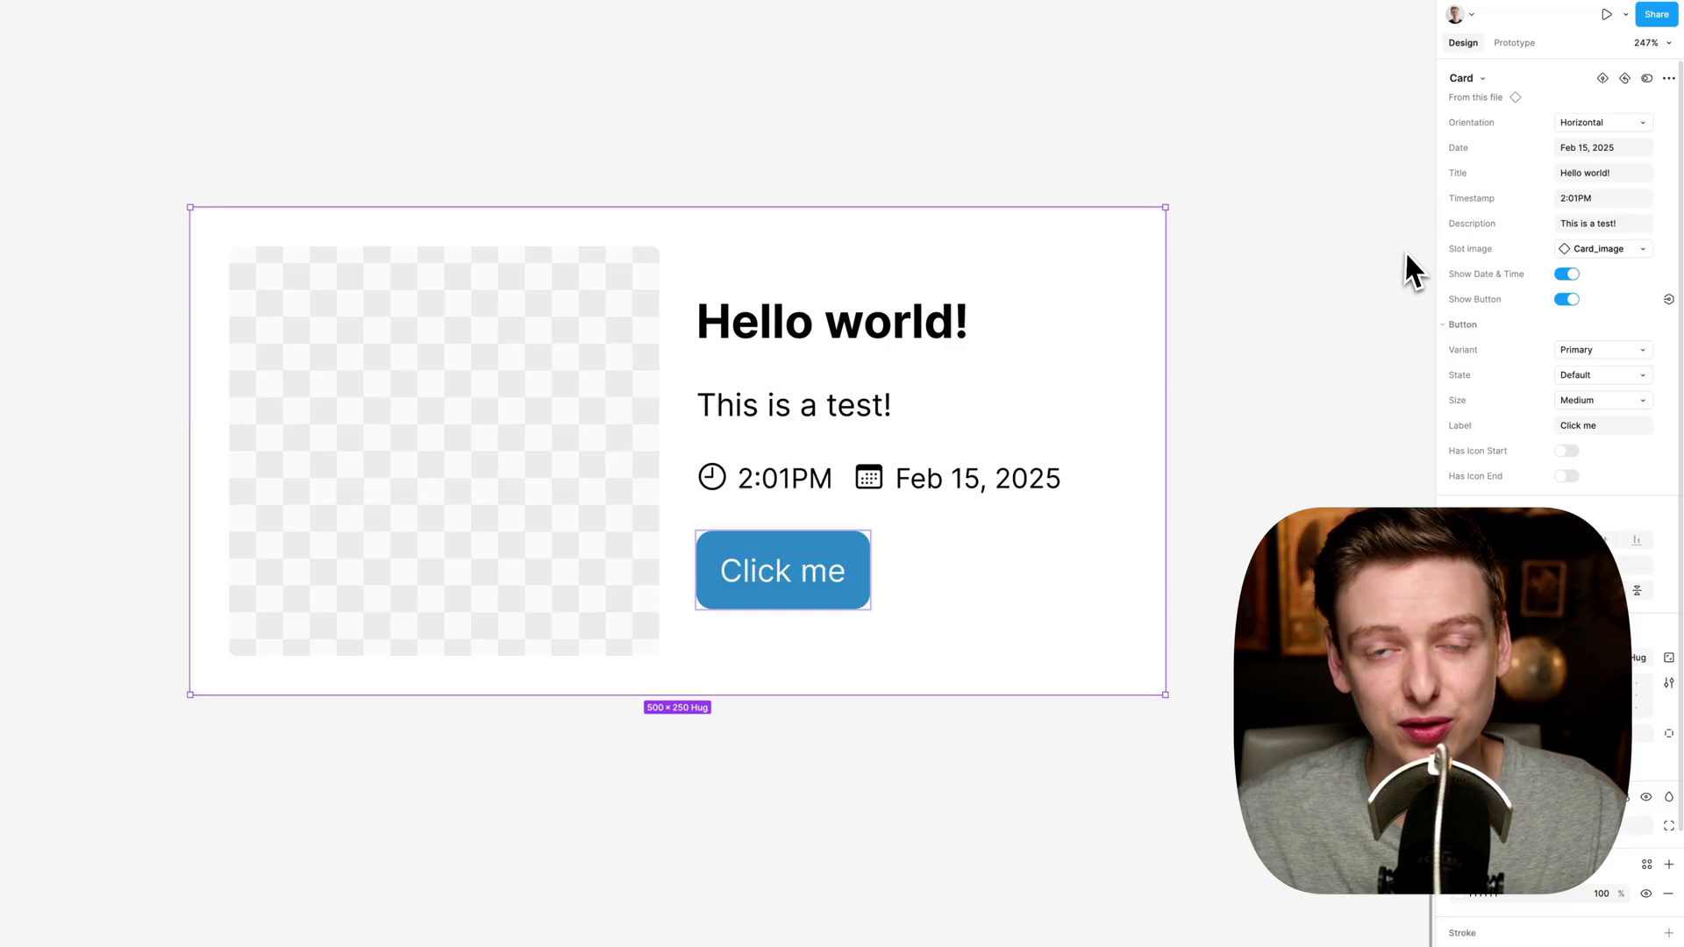
left_click(1567, 299)
left_click(1567, 274)
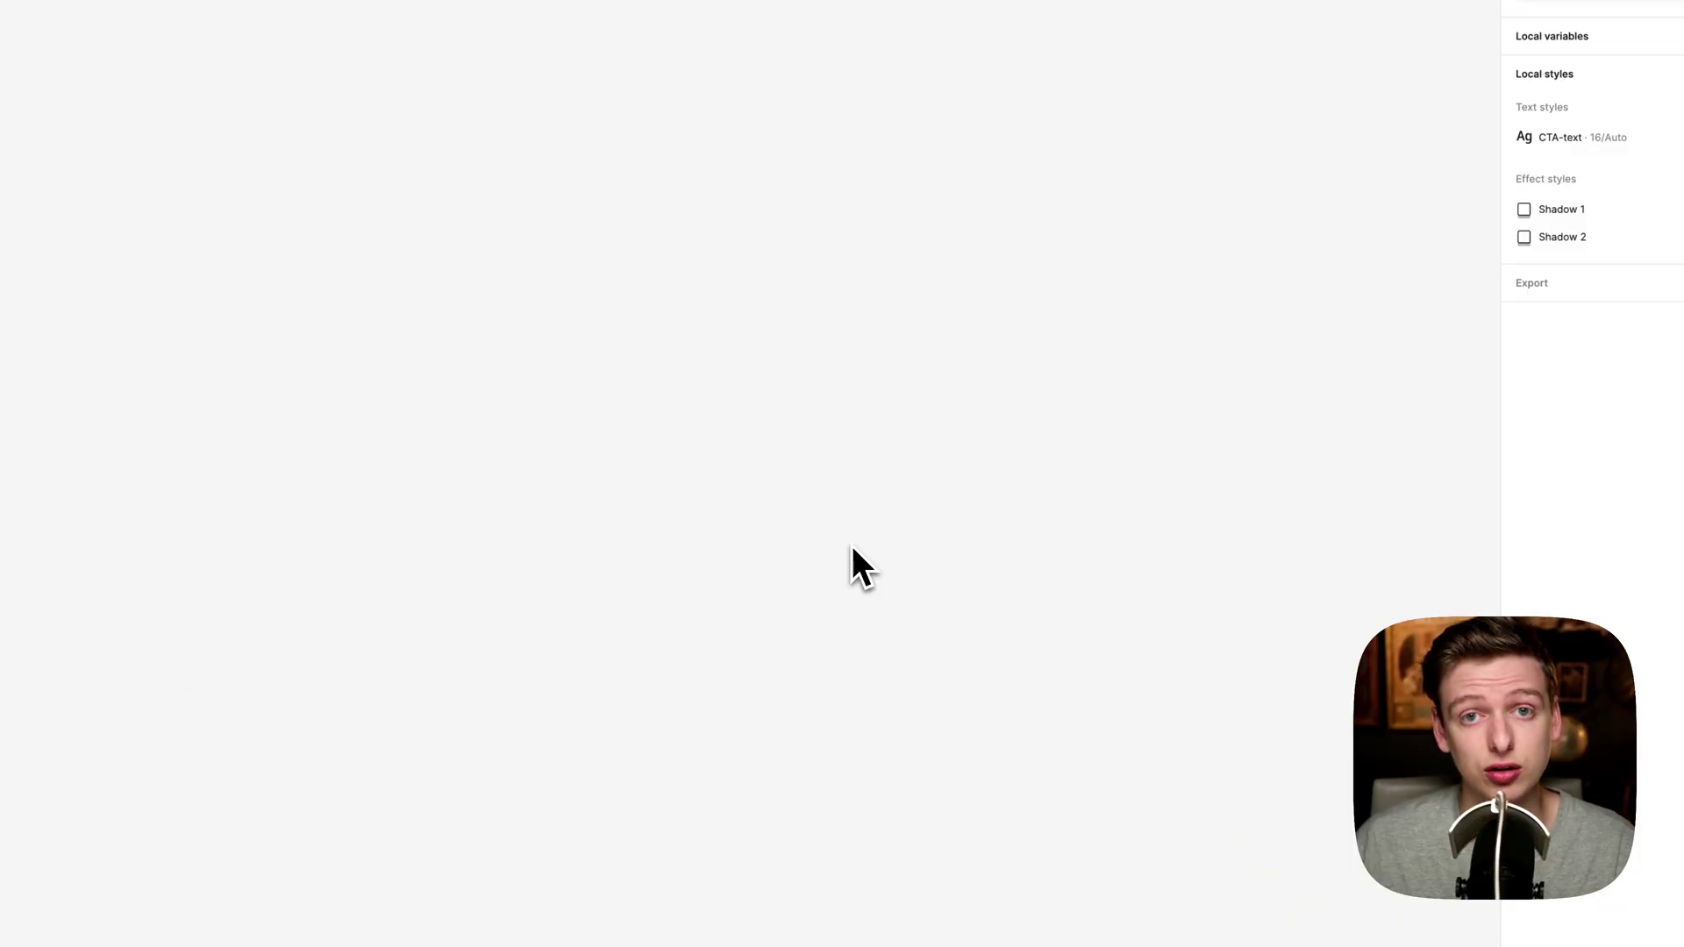
- Add a text layer reading "Title" on the empty canvas and style it Bold at size 24
key("t")
left_click(614, 386)
type("Title")
key("Escape")
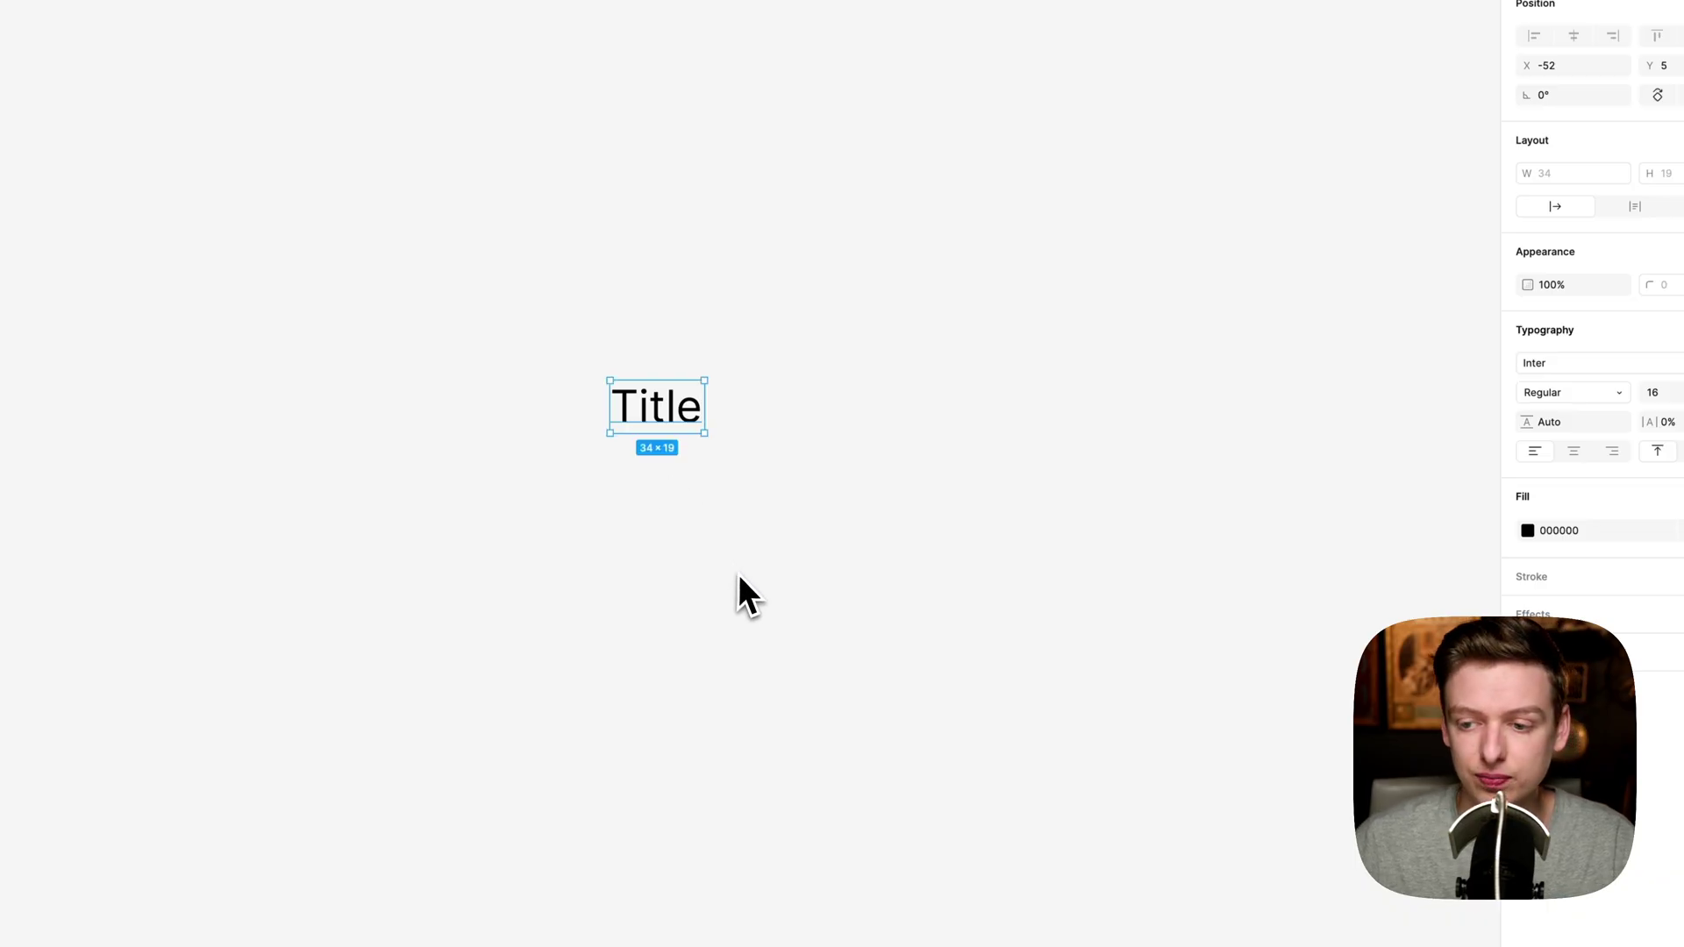
left_click(1545, 392)
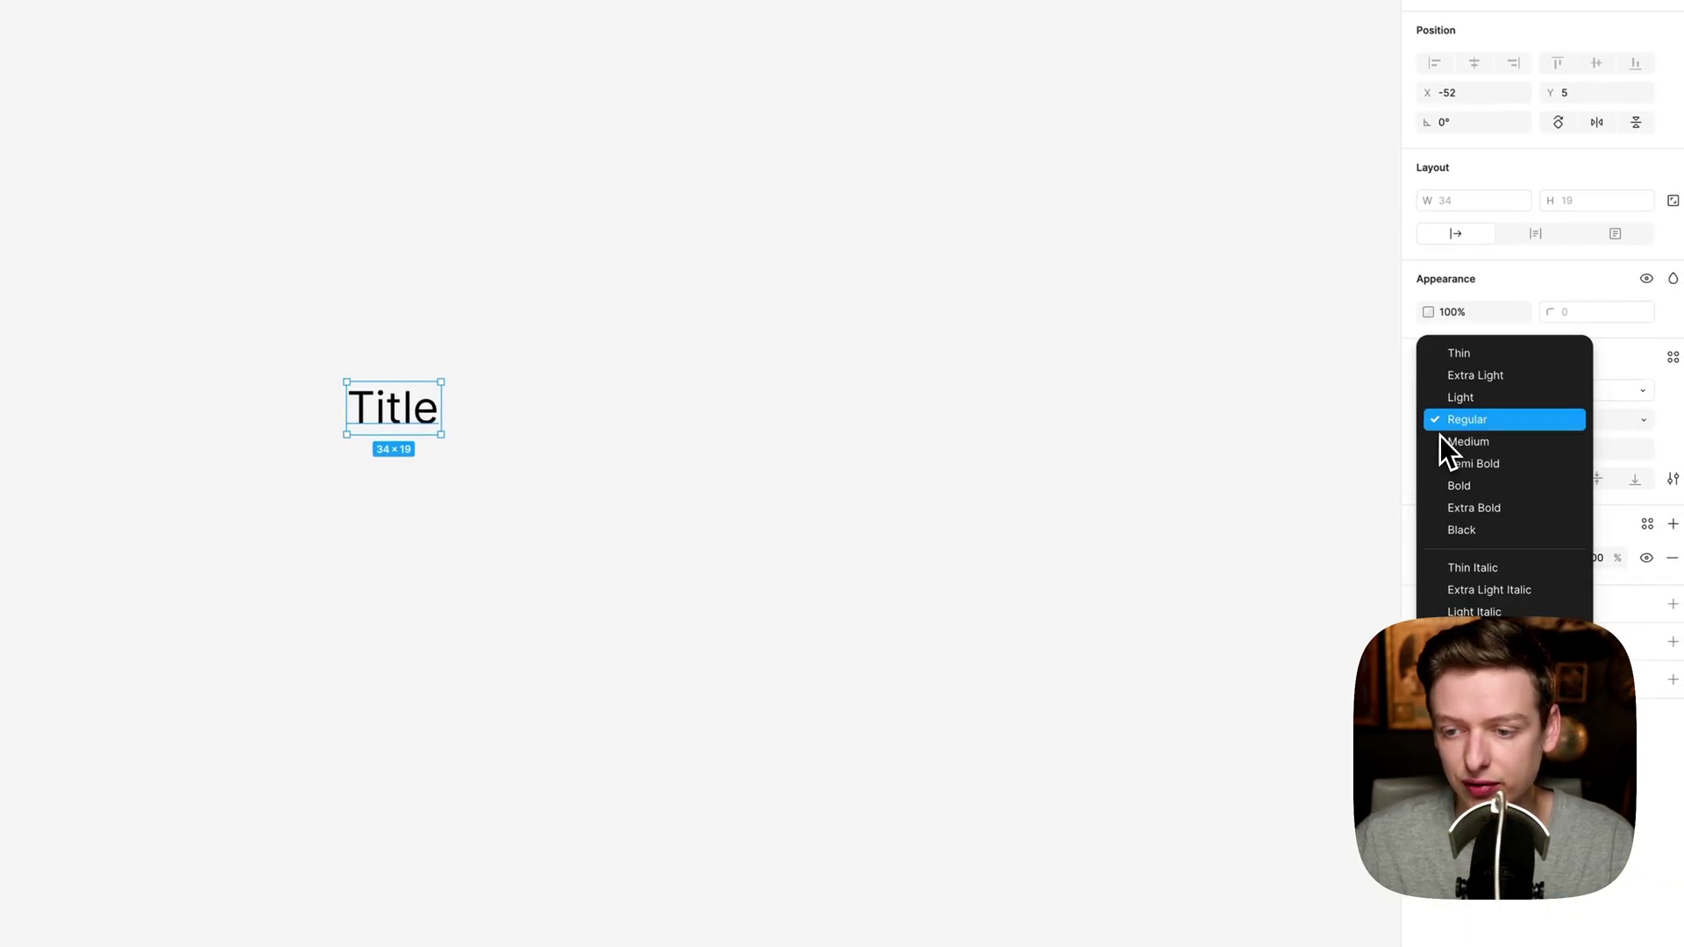
left_click(1457, 485)
type("24")
key("Return")
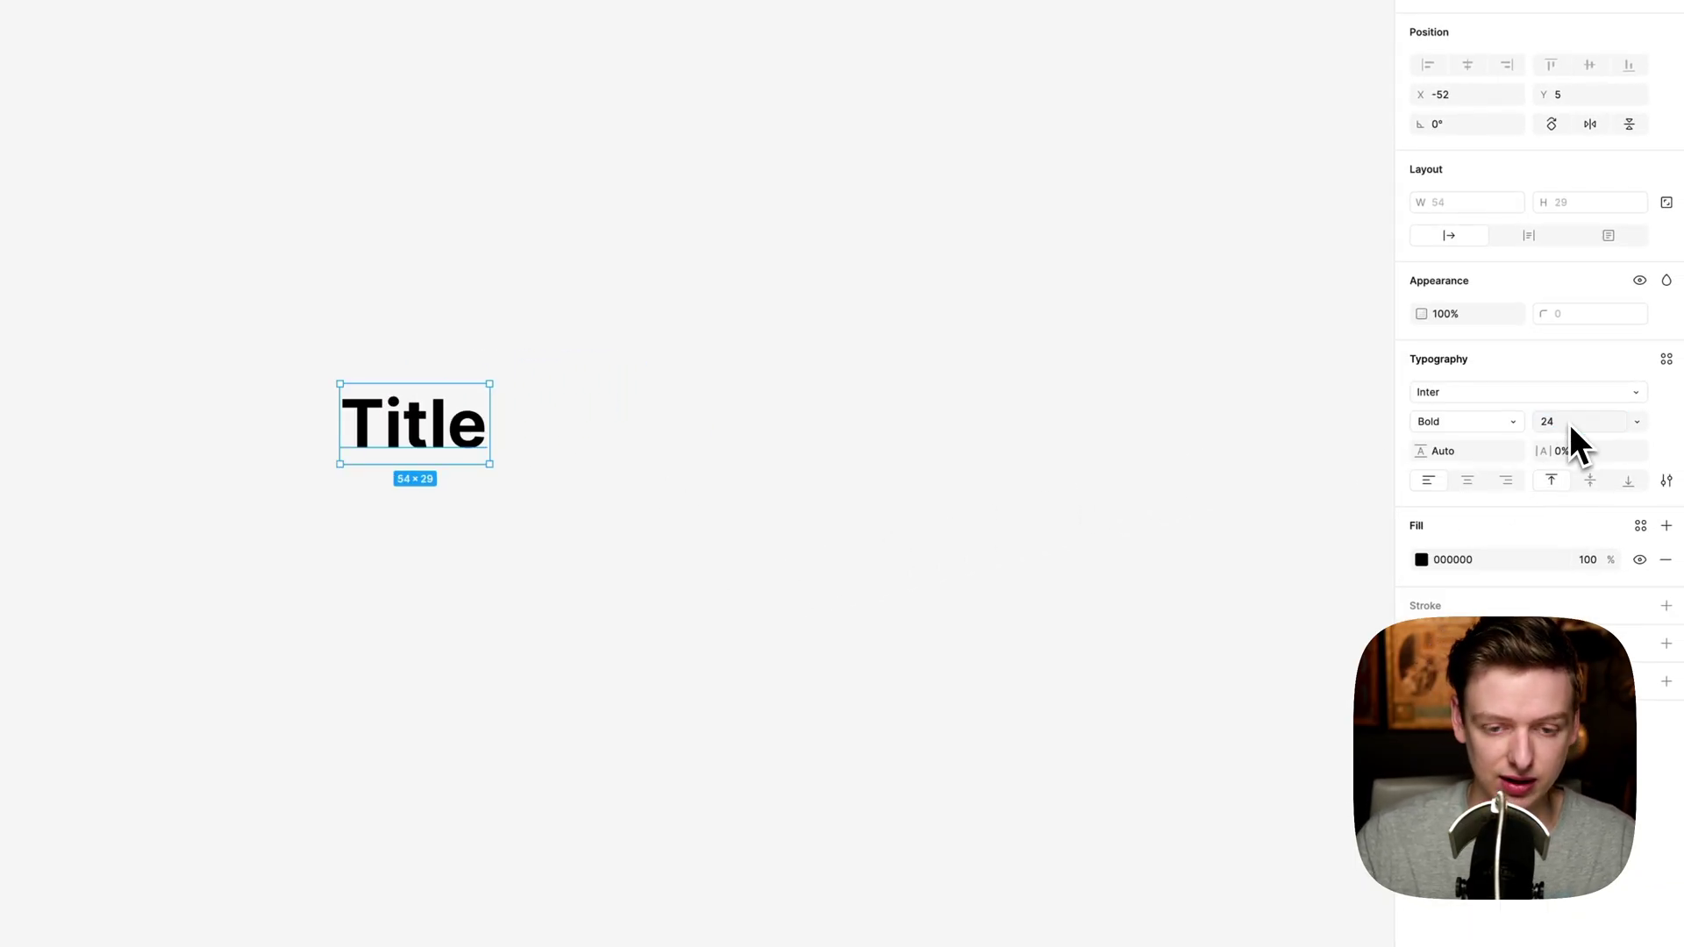
- Duplicate the "Title" text directly below the original and set the copy to Regular weight at size 16
left_click_drag(413, 433, 414, 511)
left_click_drag(589, 504, 594, 541)
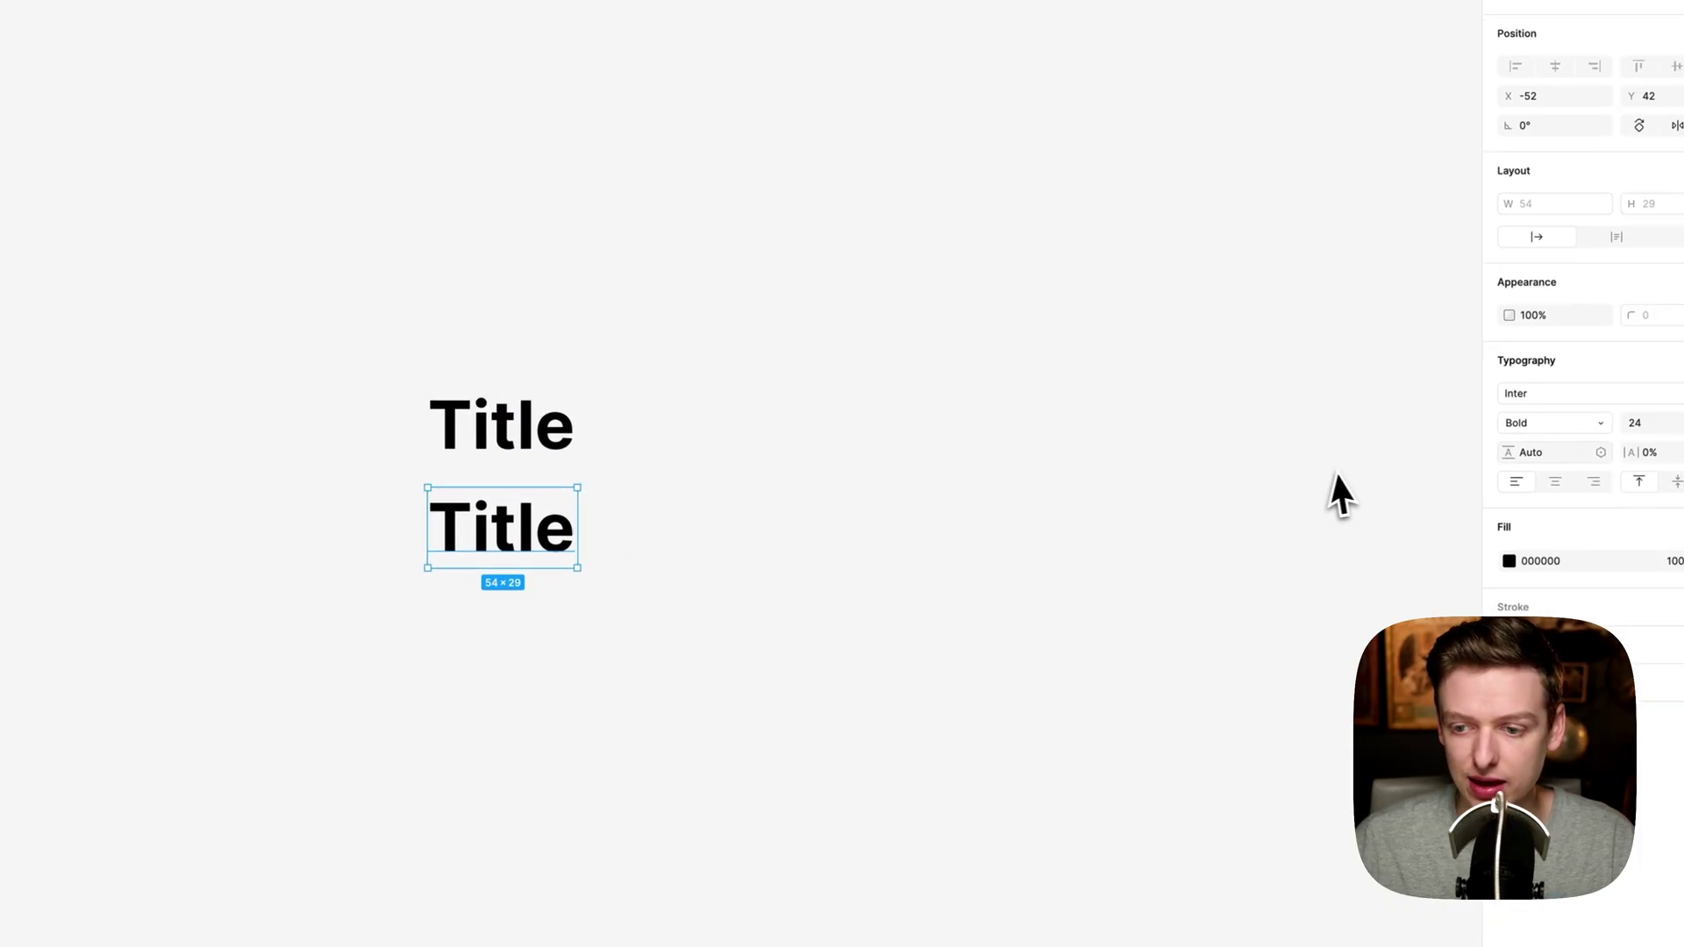
left_click(1623, 399)
key("Return")
left_click(1565, 454)
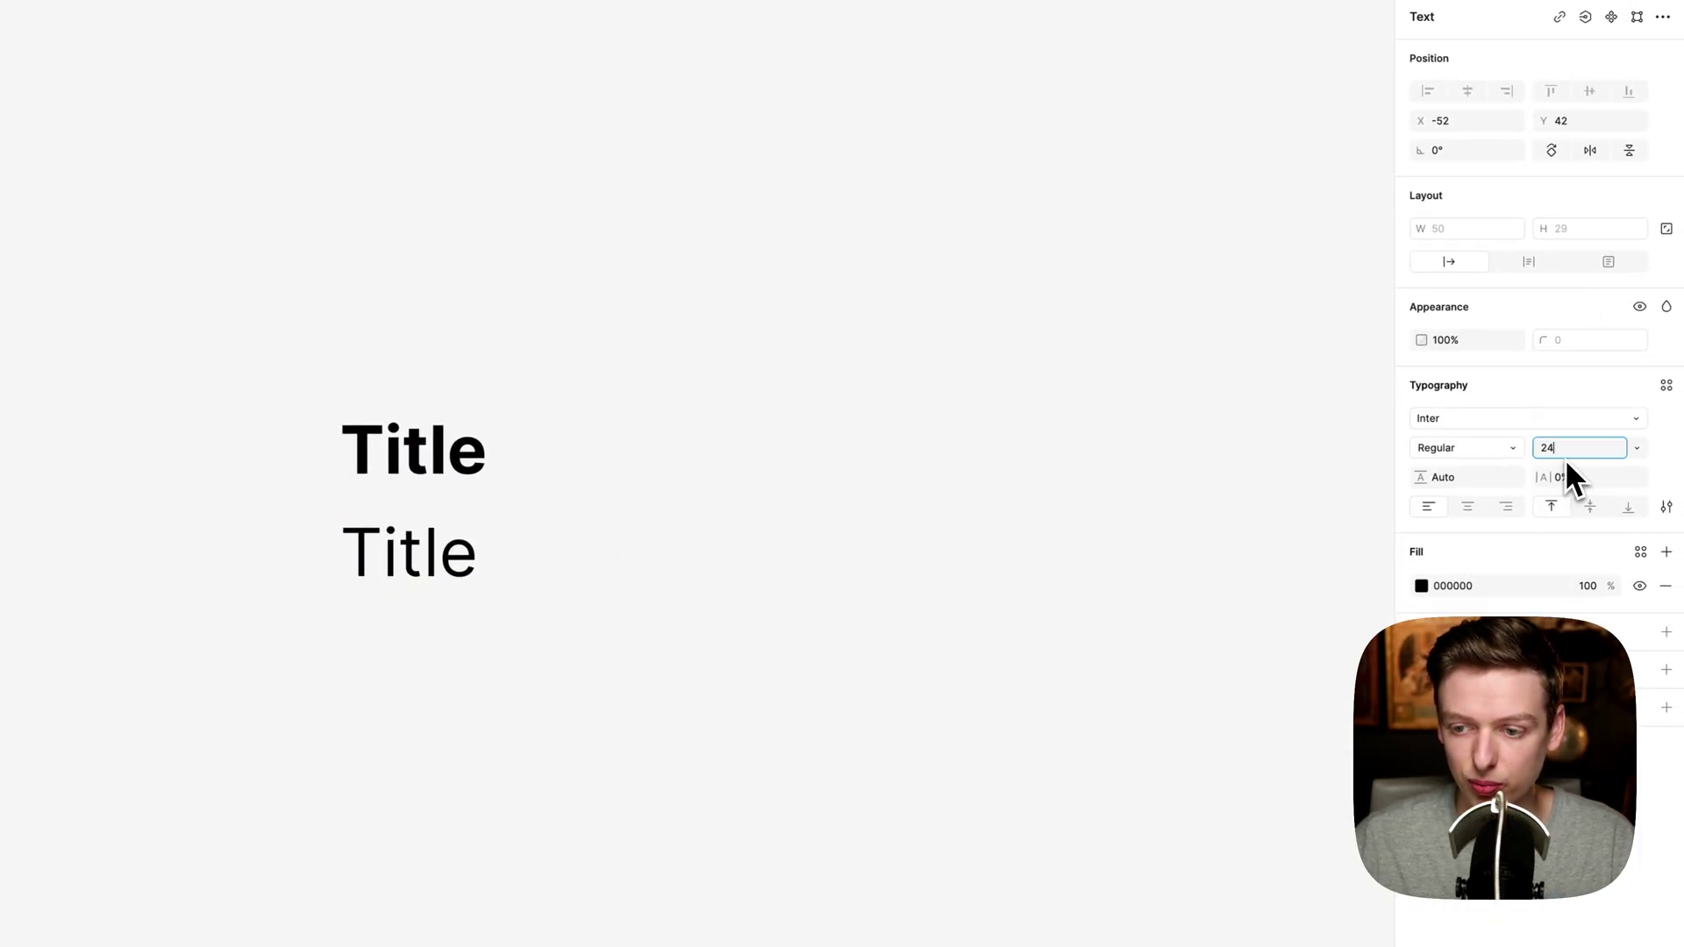
type("16")
key("Return")
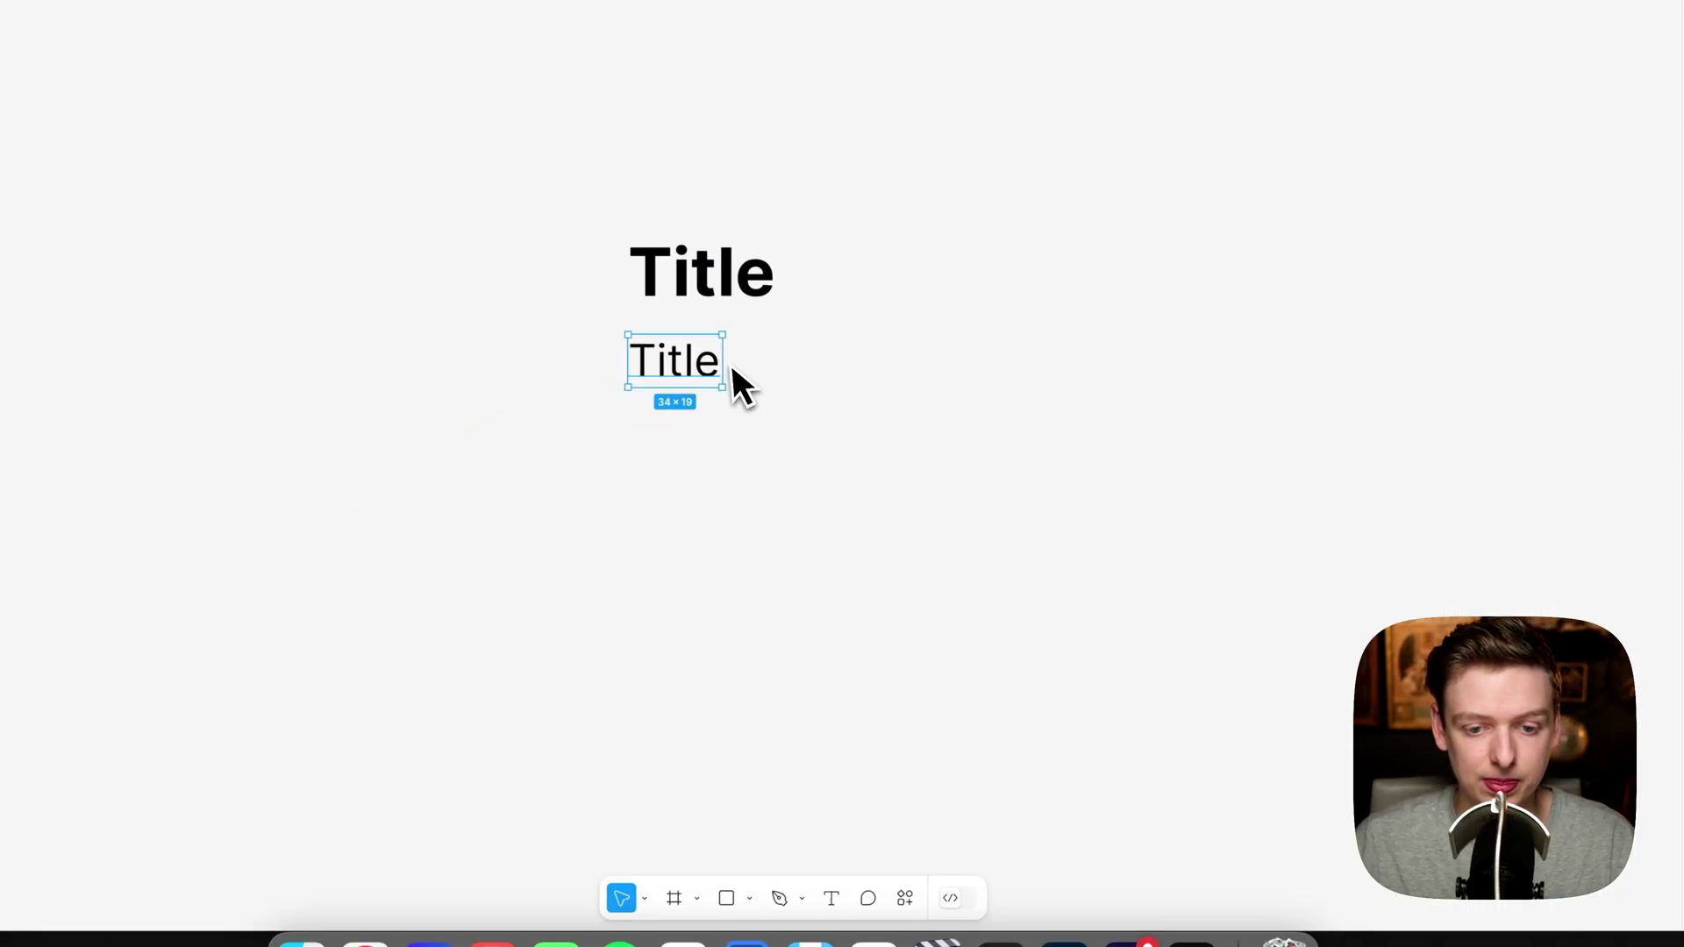
- Fill the lower text layer with classic placeholder text using the Lorem Ipsum plugin and widen its box to 186
left_click_drag(436, 540, 759, 540)
left_click(923, 887)
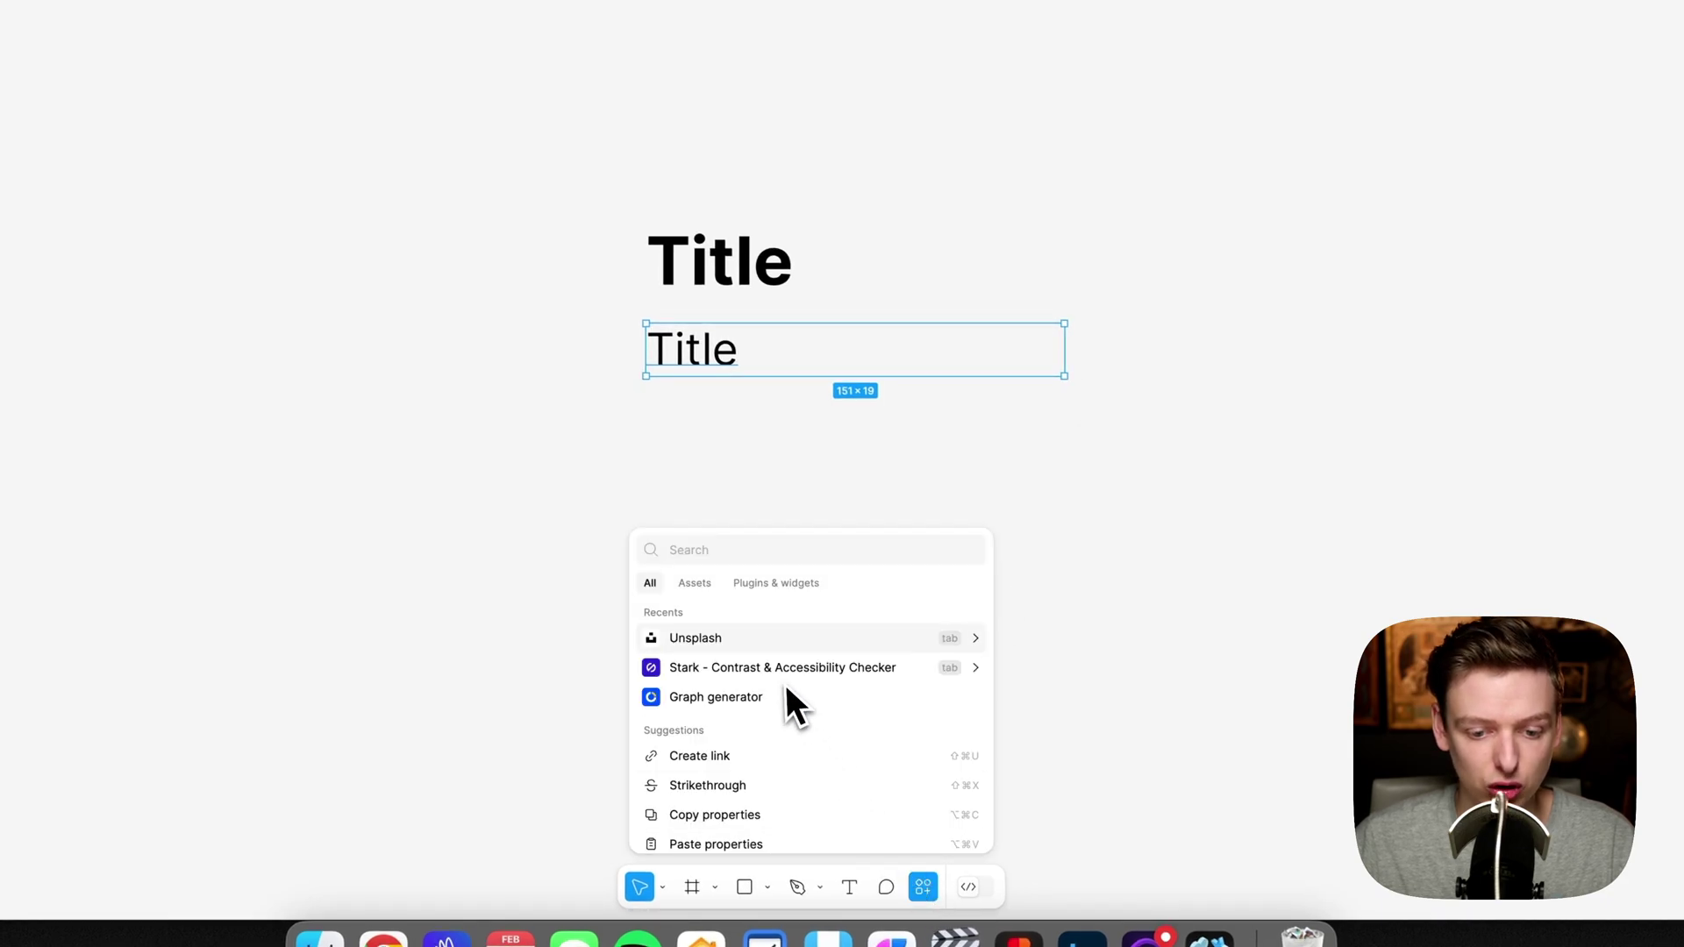
left_click(778, 585)
left_click(717, 707)
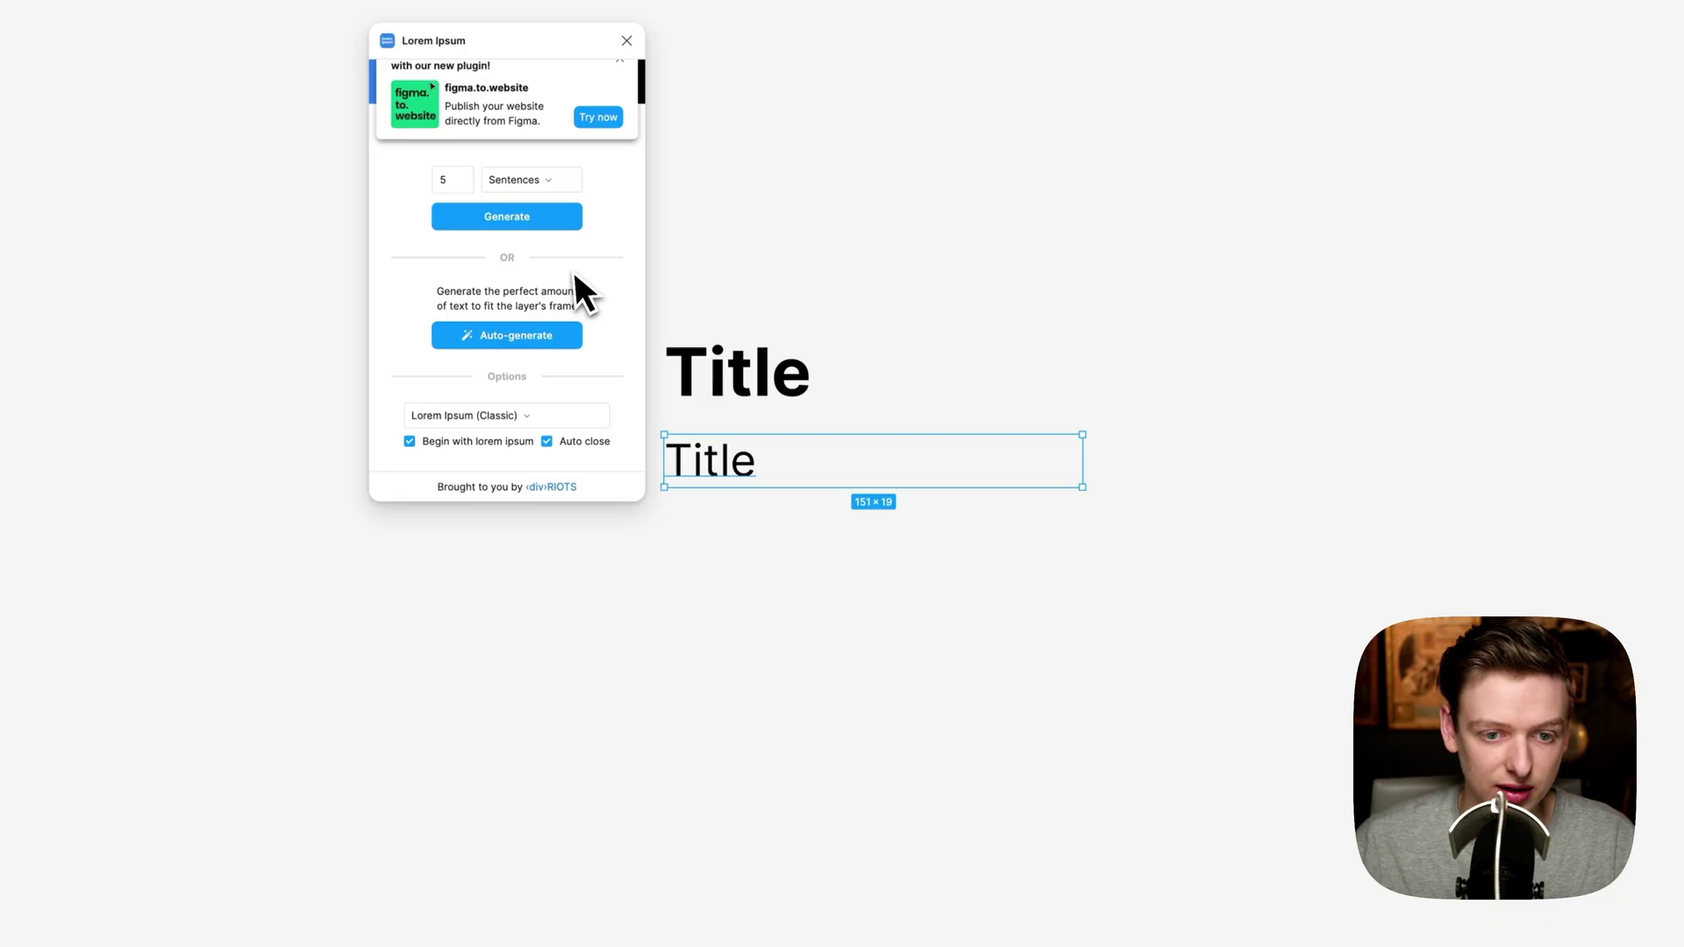
key("BackSpace")
left_click(475, 256)
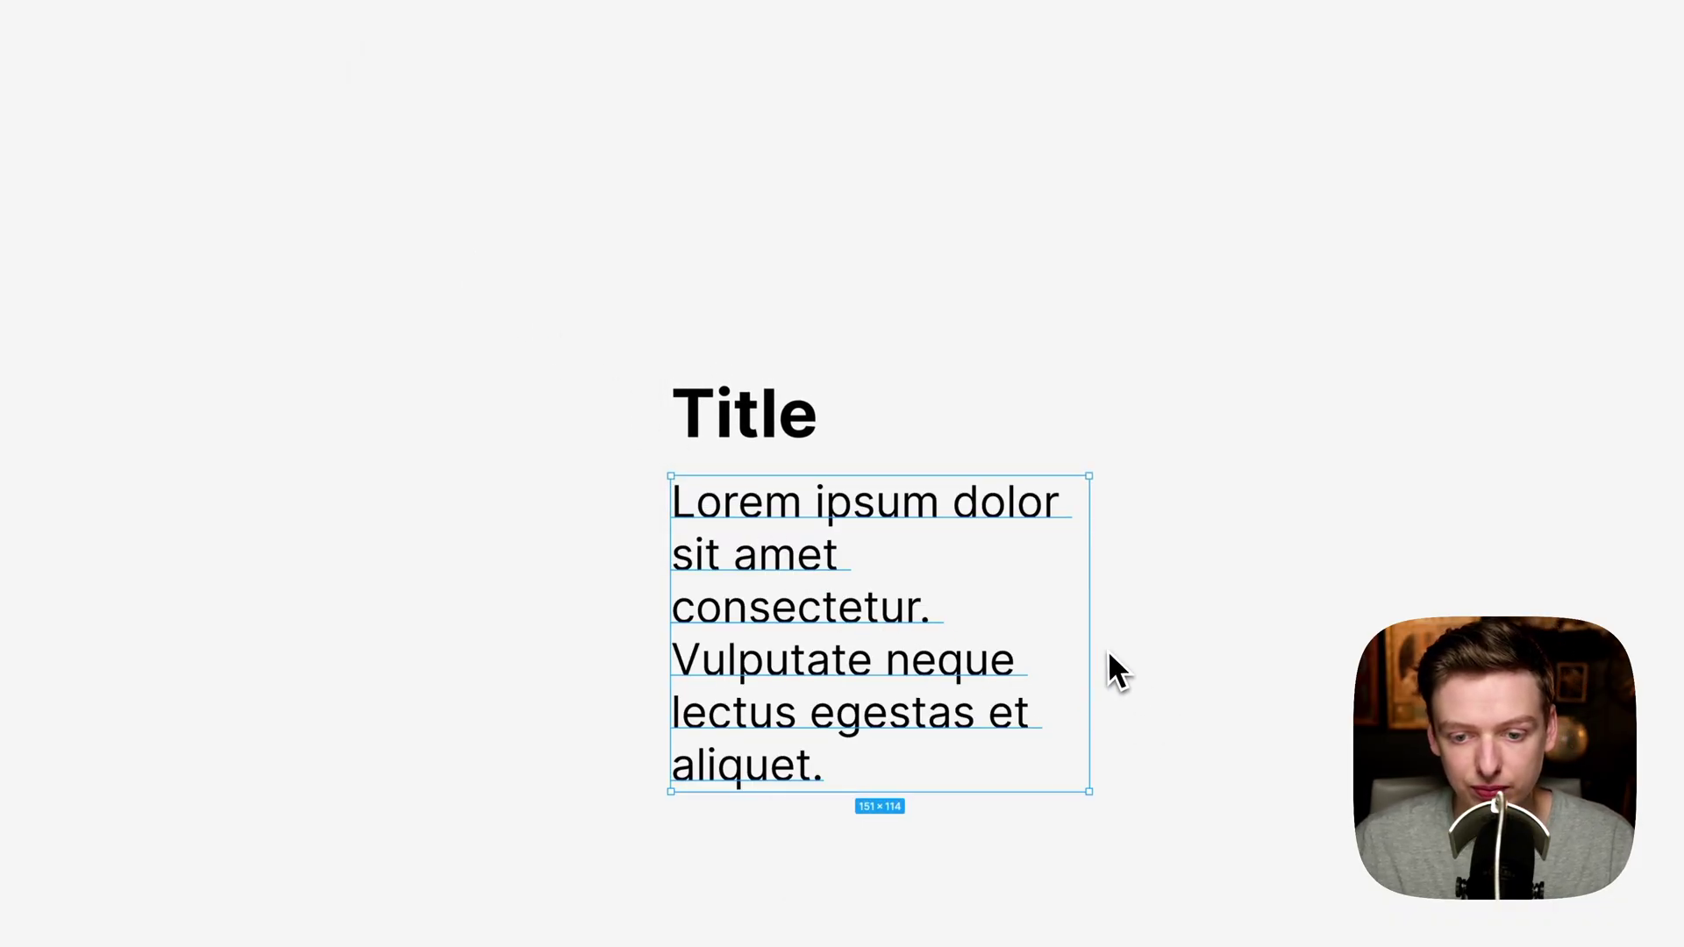
left_click_drag(1108, 651, 1188, 639)
left_click(1215, 661)
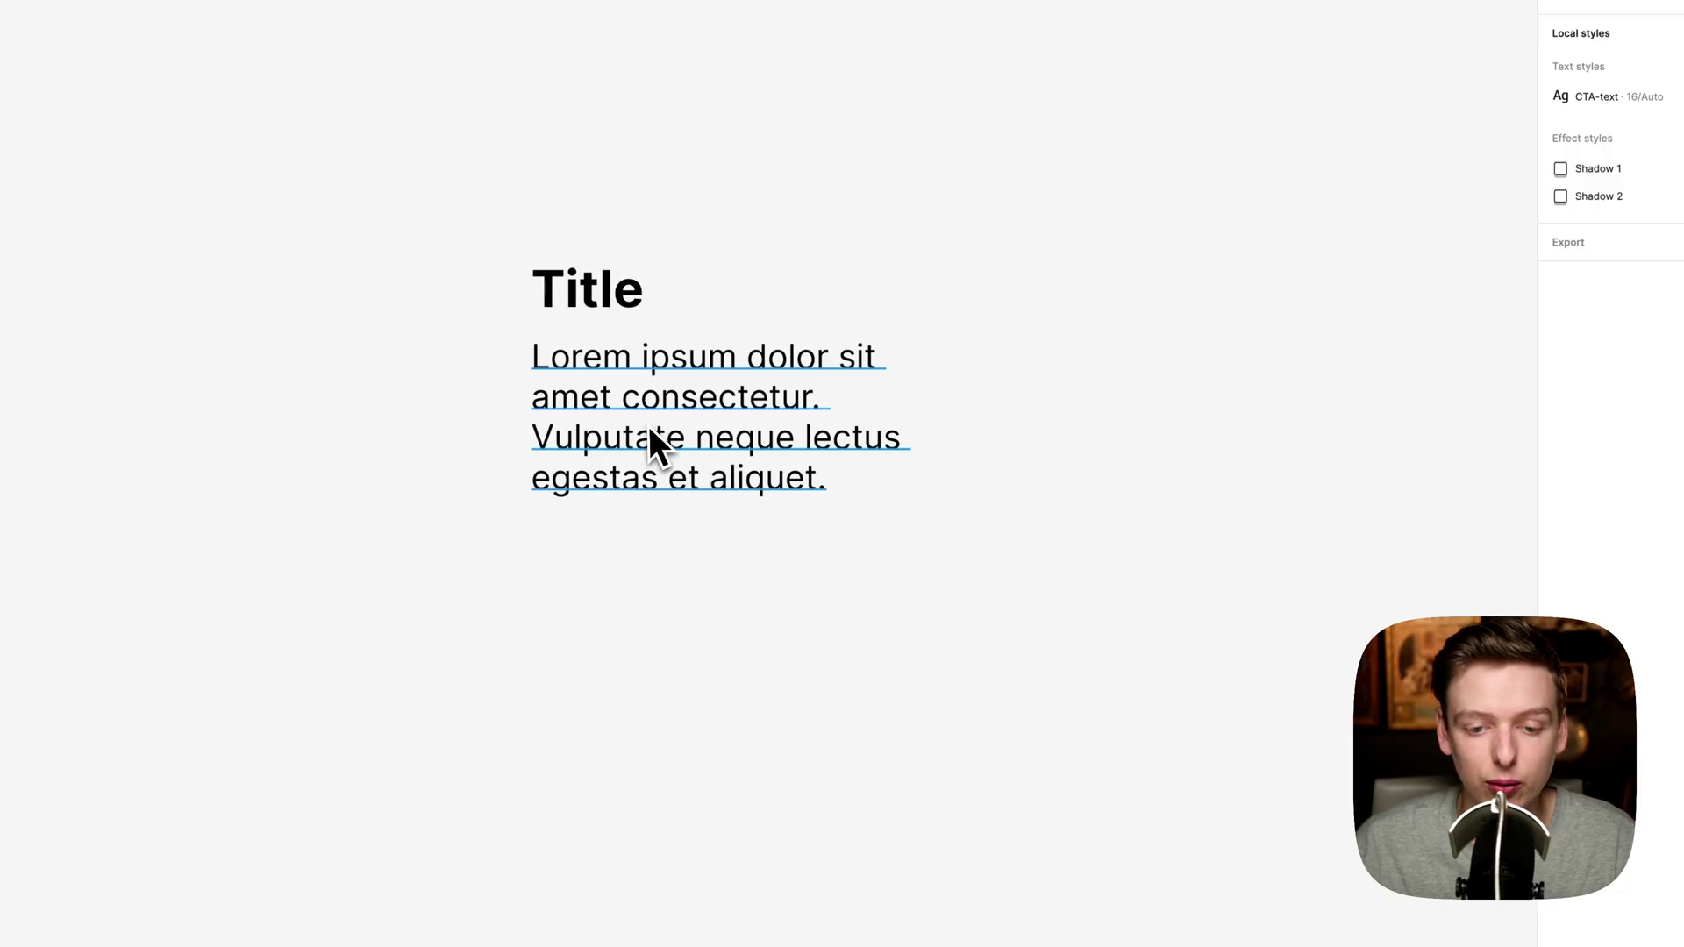
- Duplicate the lorem ipsum paragraph below the original and set the copy's font size to 14
left_click_drag(656, 448, 612, 623)
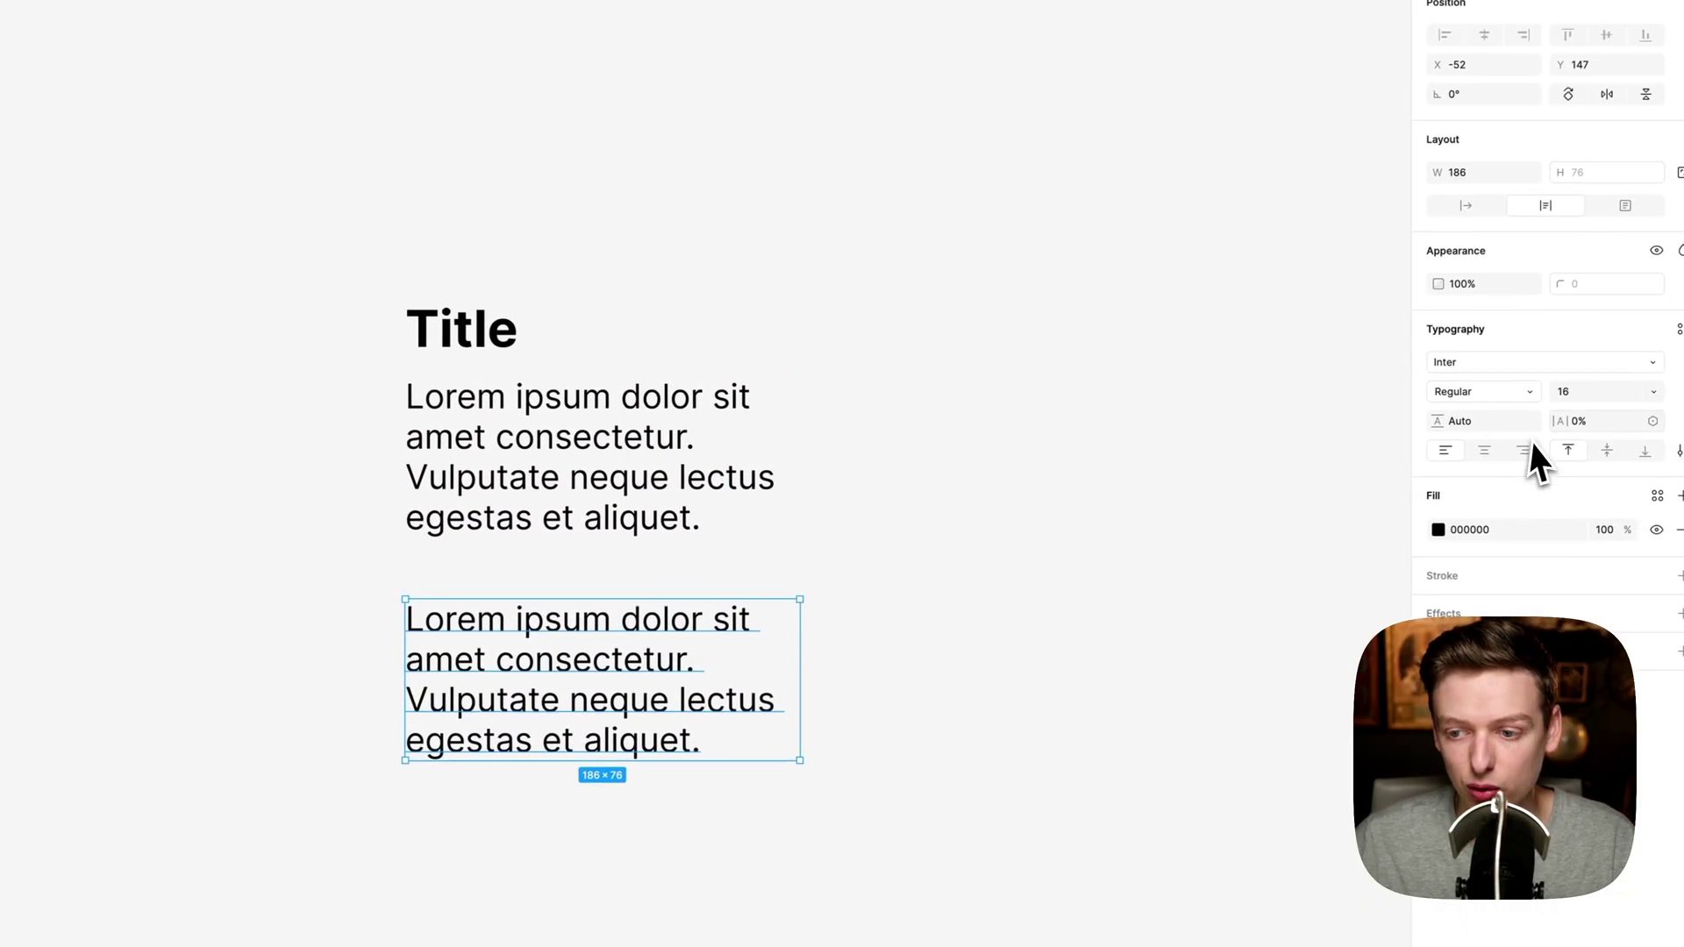
left_click(1549, 399)
type("14")
key("Return")
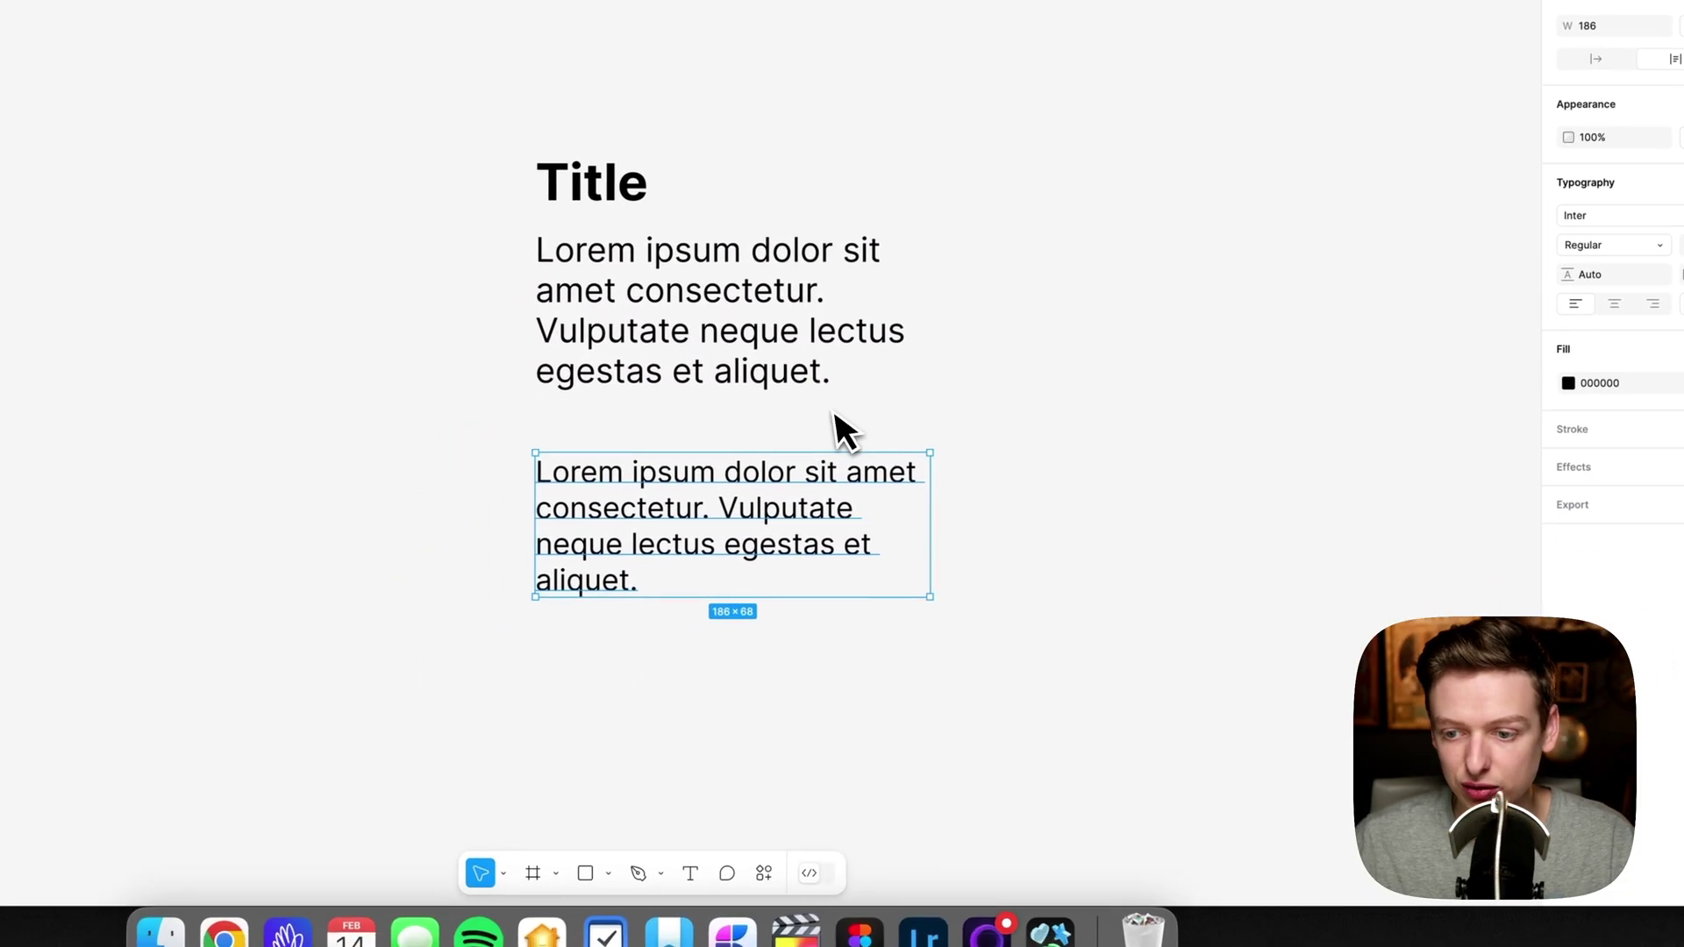
- Replace the lower paragraph's text with "time and date", fit its box to the text, and duplicate it alongside with a gap of 10
double_click(809, 463)
key("super+a")
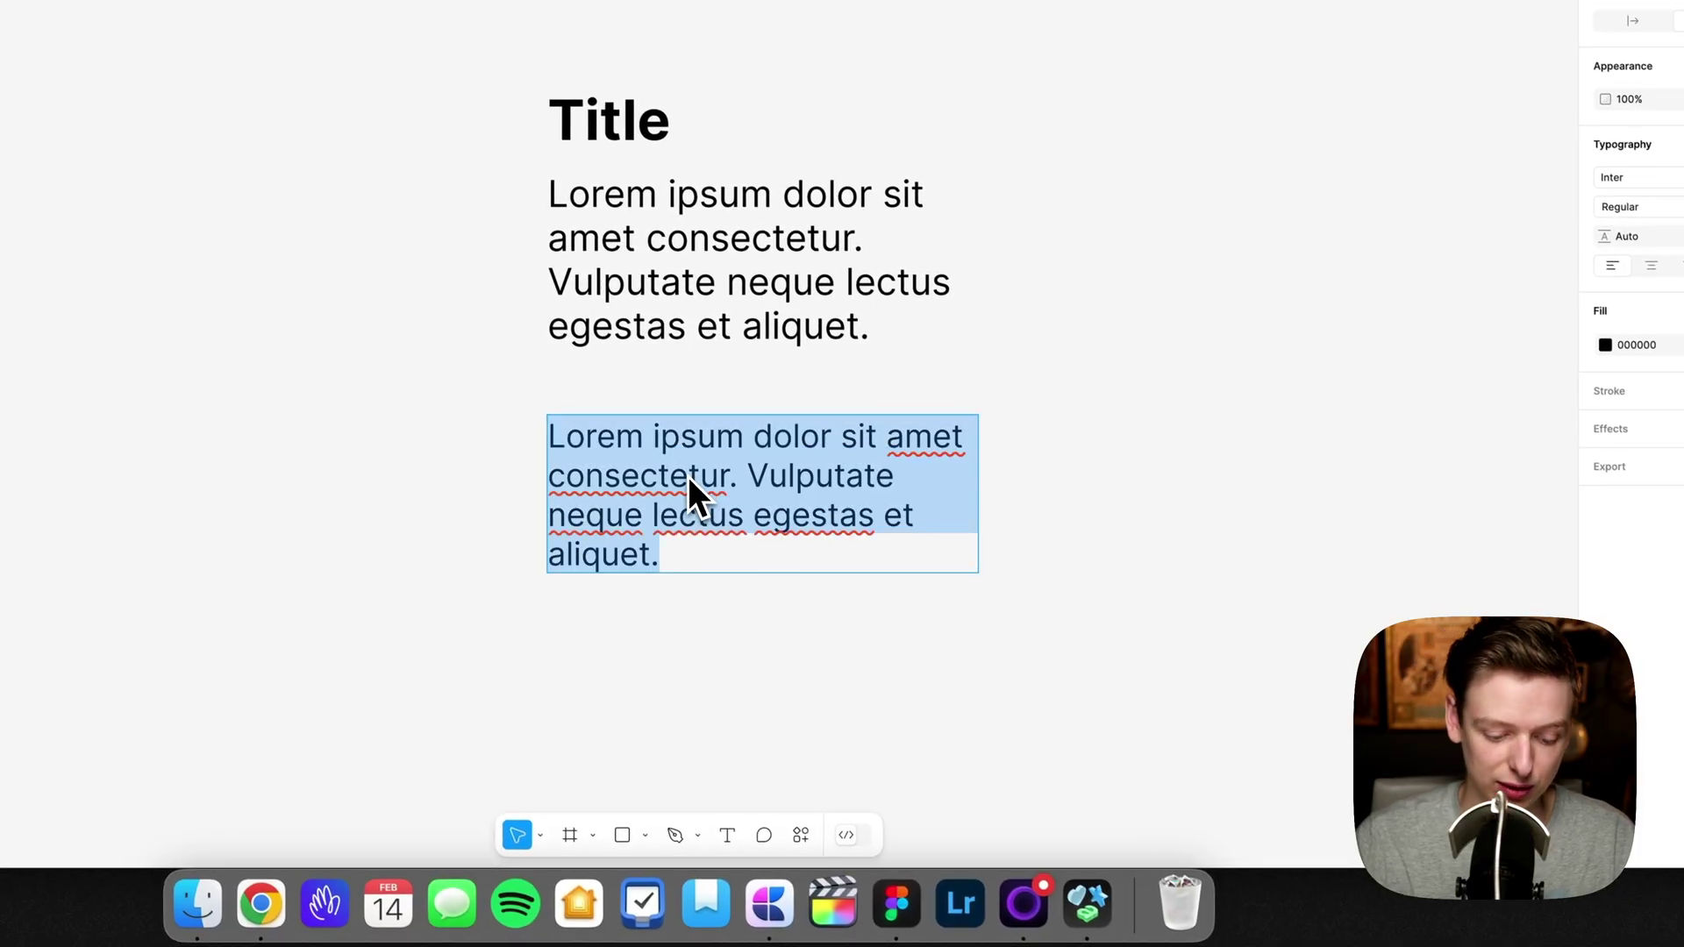
type("time and date")
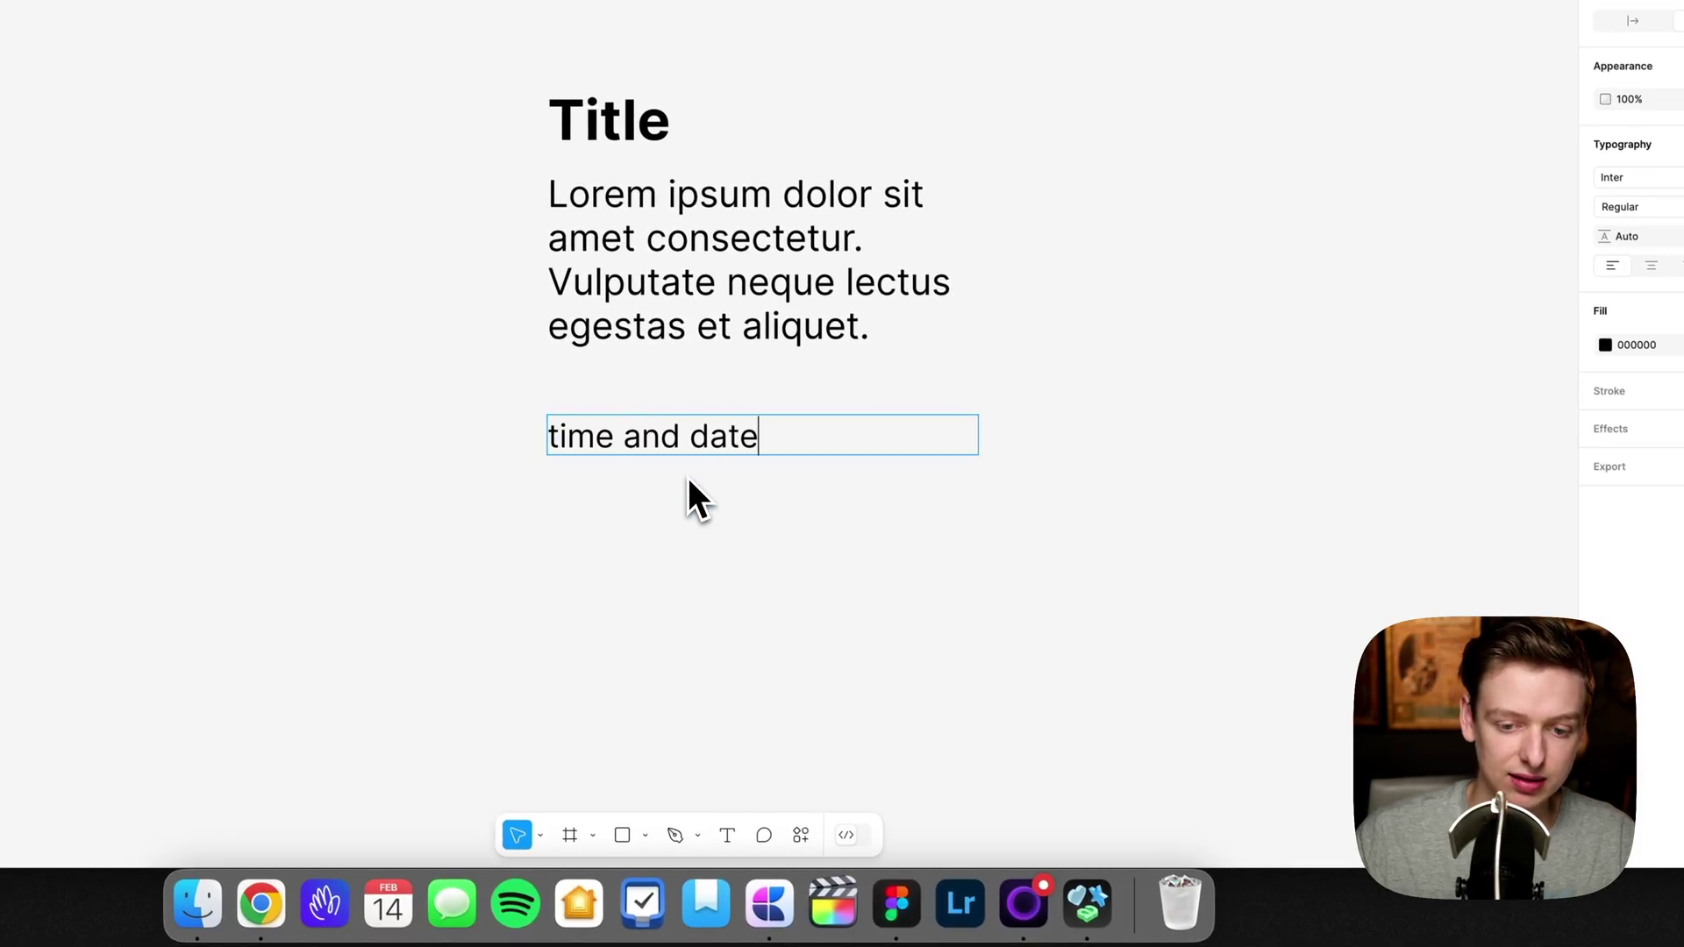
key("Escape")
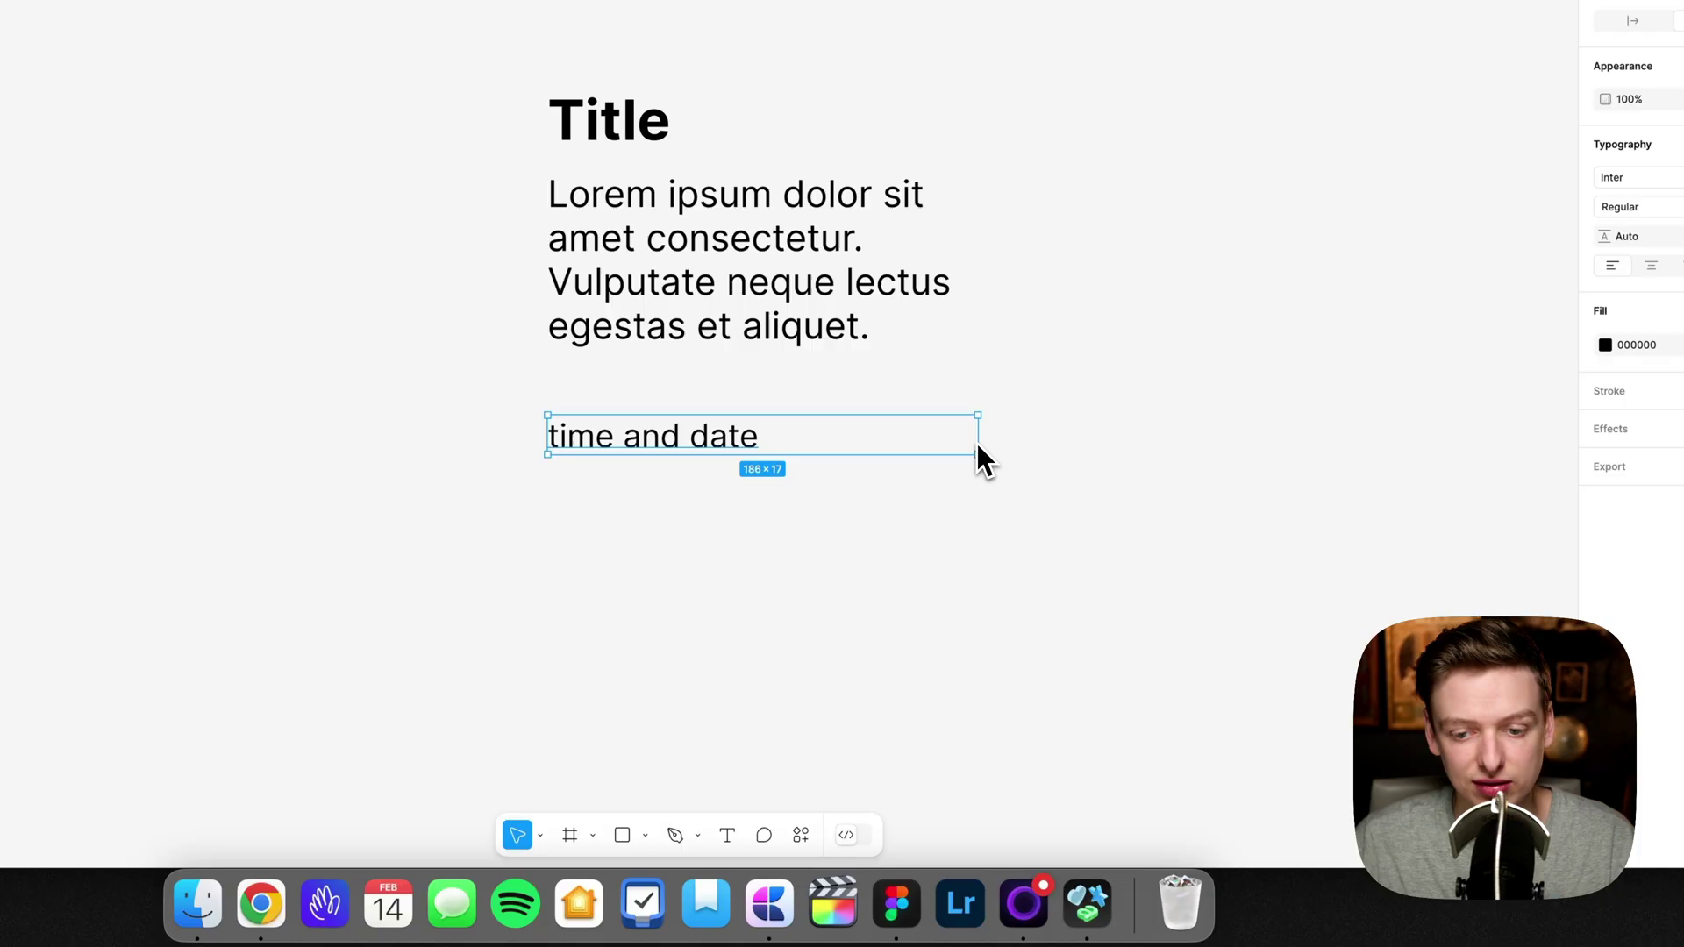
left_click_drag(673, 443, 894, 440)
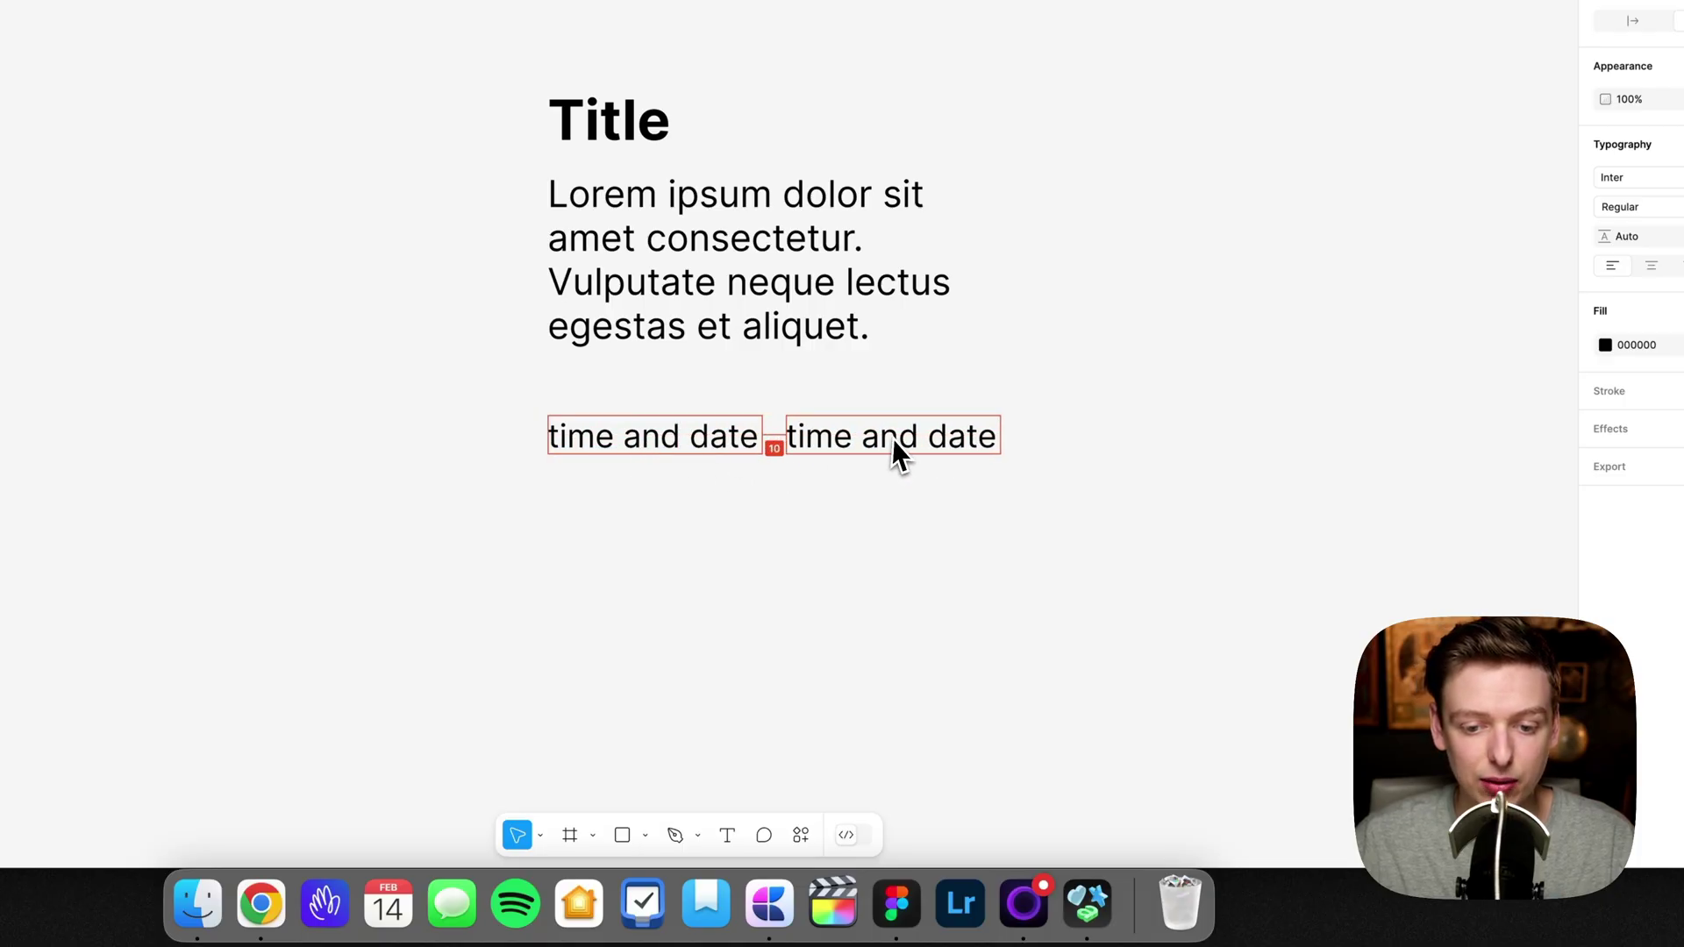
- Select the first "time and date" text, then switch to SF Symbols, search for "clock" and copy the plain outlined clock symbol
left_click(714, 432)
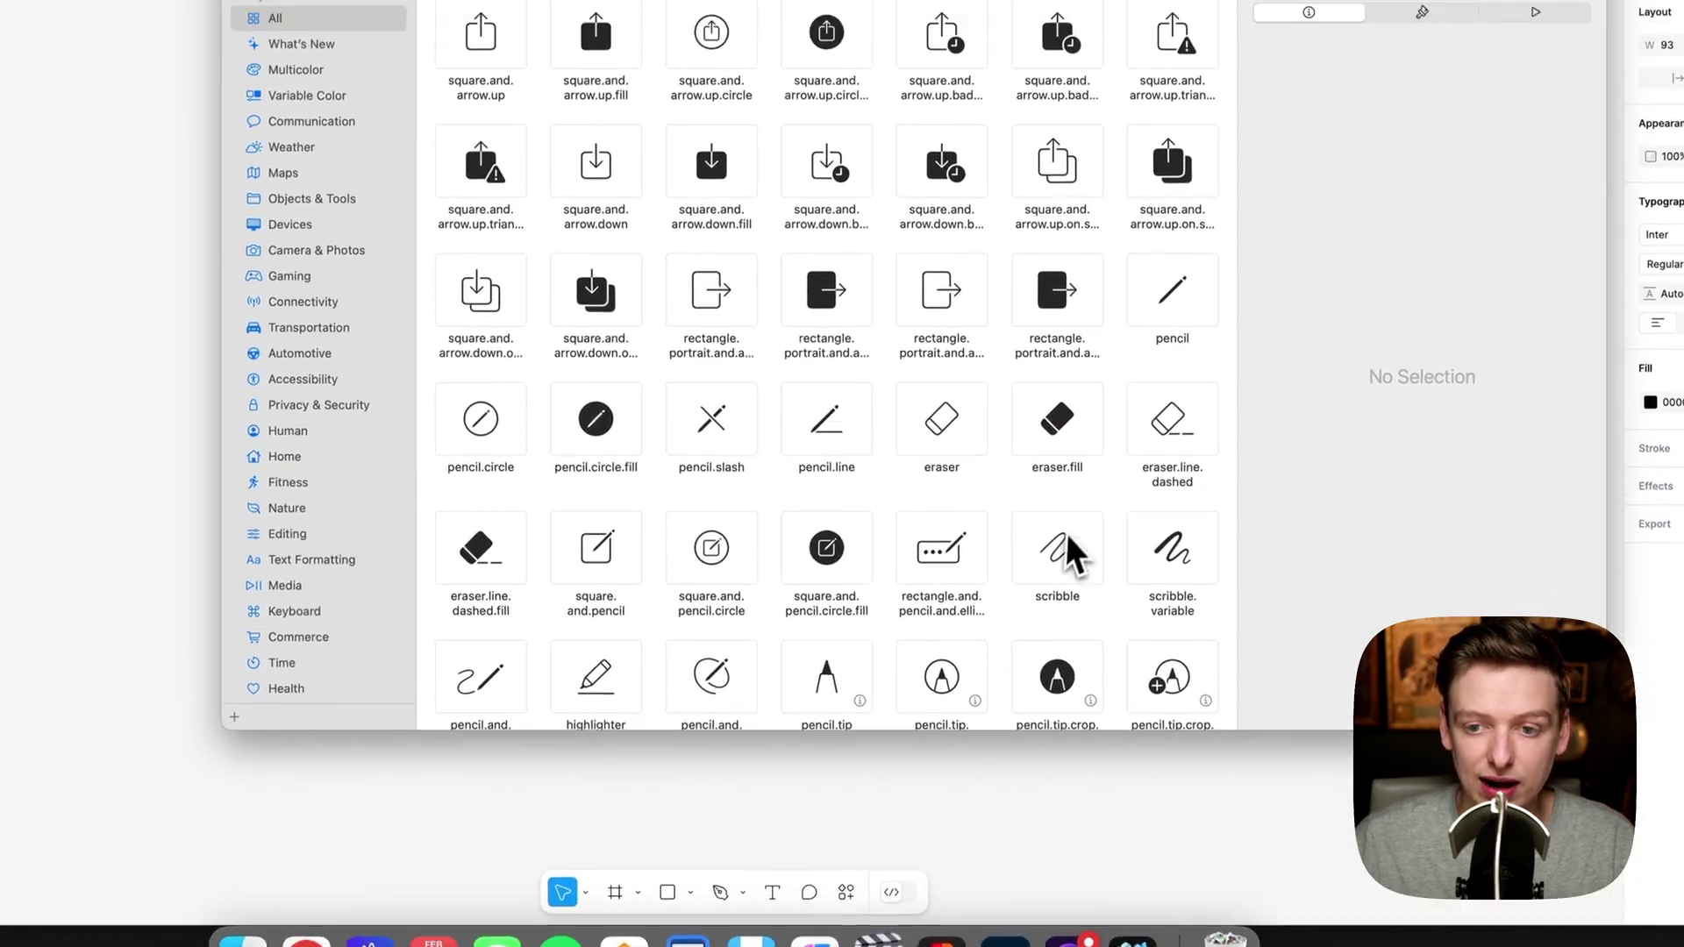
left_click(1268, 127)
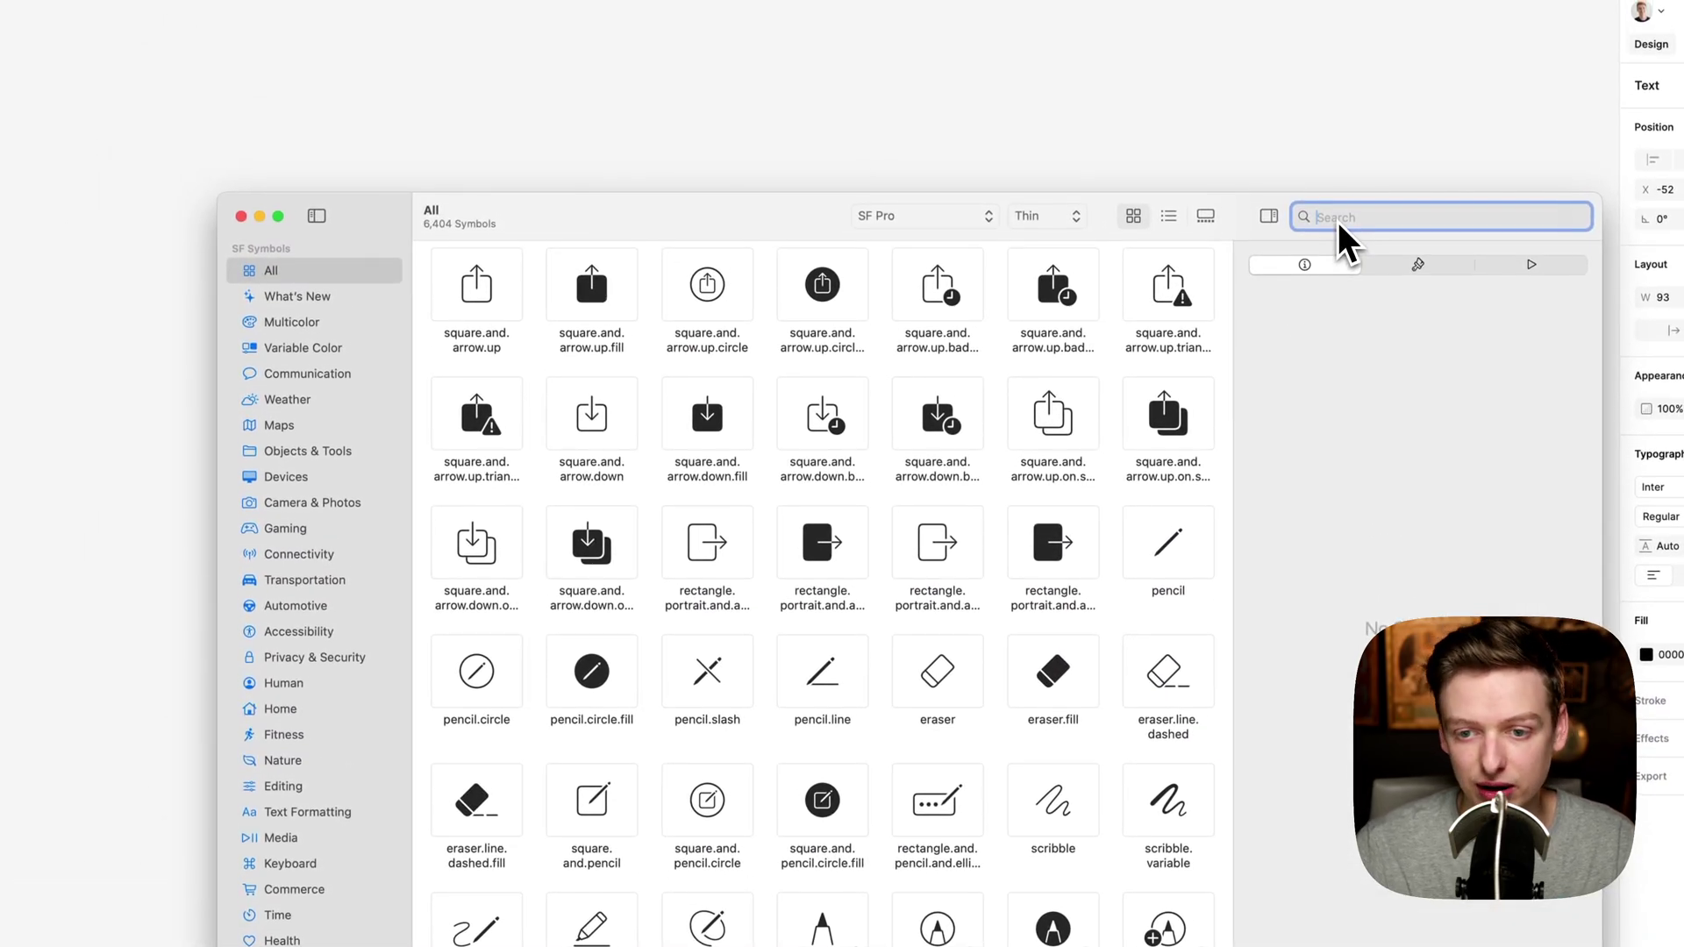
type("clock")
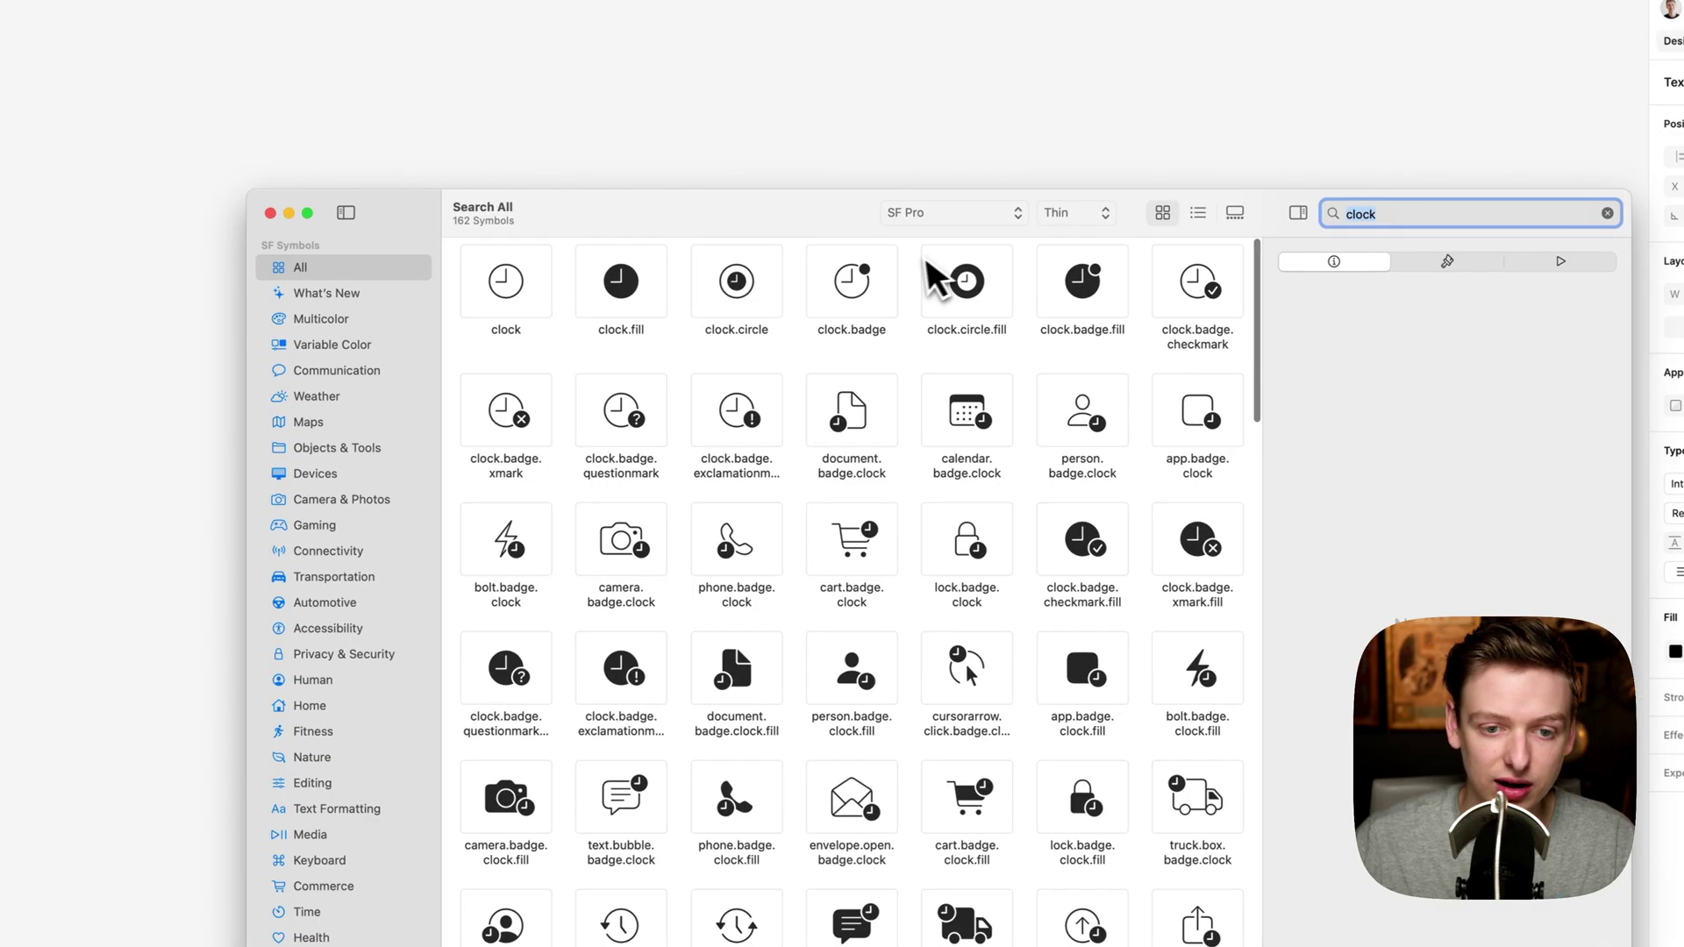
left_click(639, 283)
key("super+c")
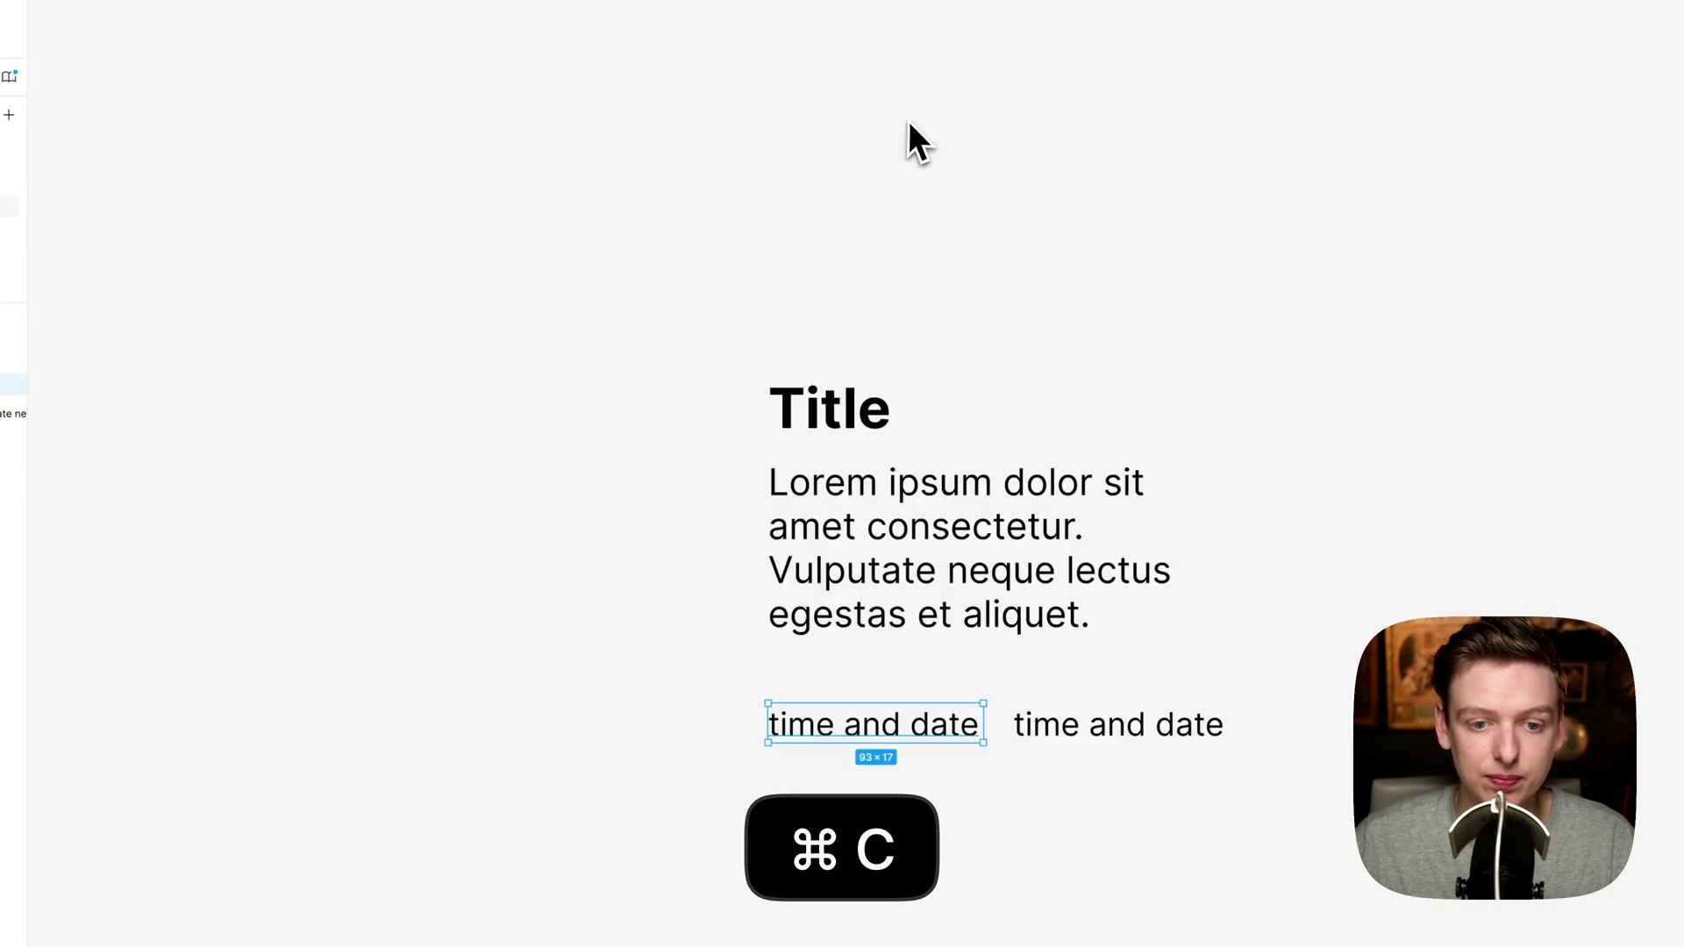
- Back in Figma, replace the first "time and date" text with the copied clock symbol and set its font to SF Pro
double_click(695, 557)
key("super+v")
key("super+a")
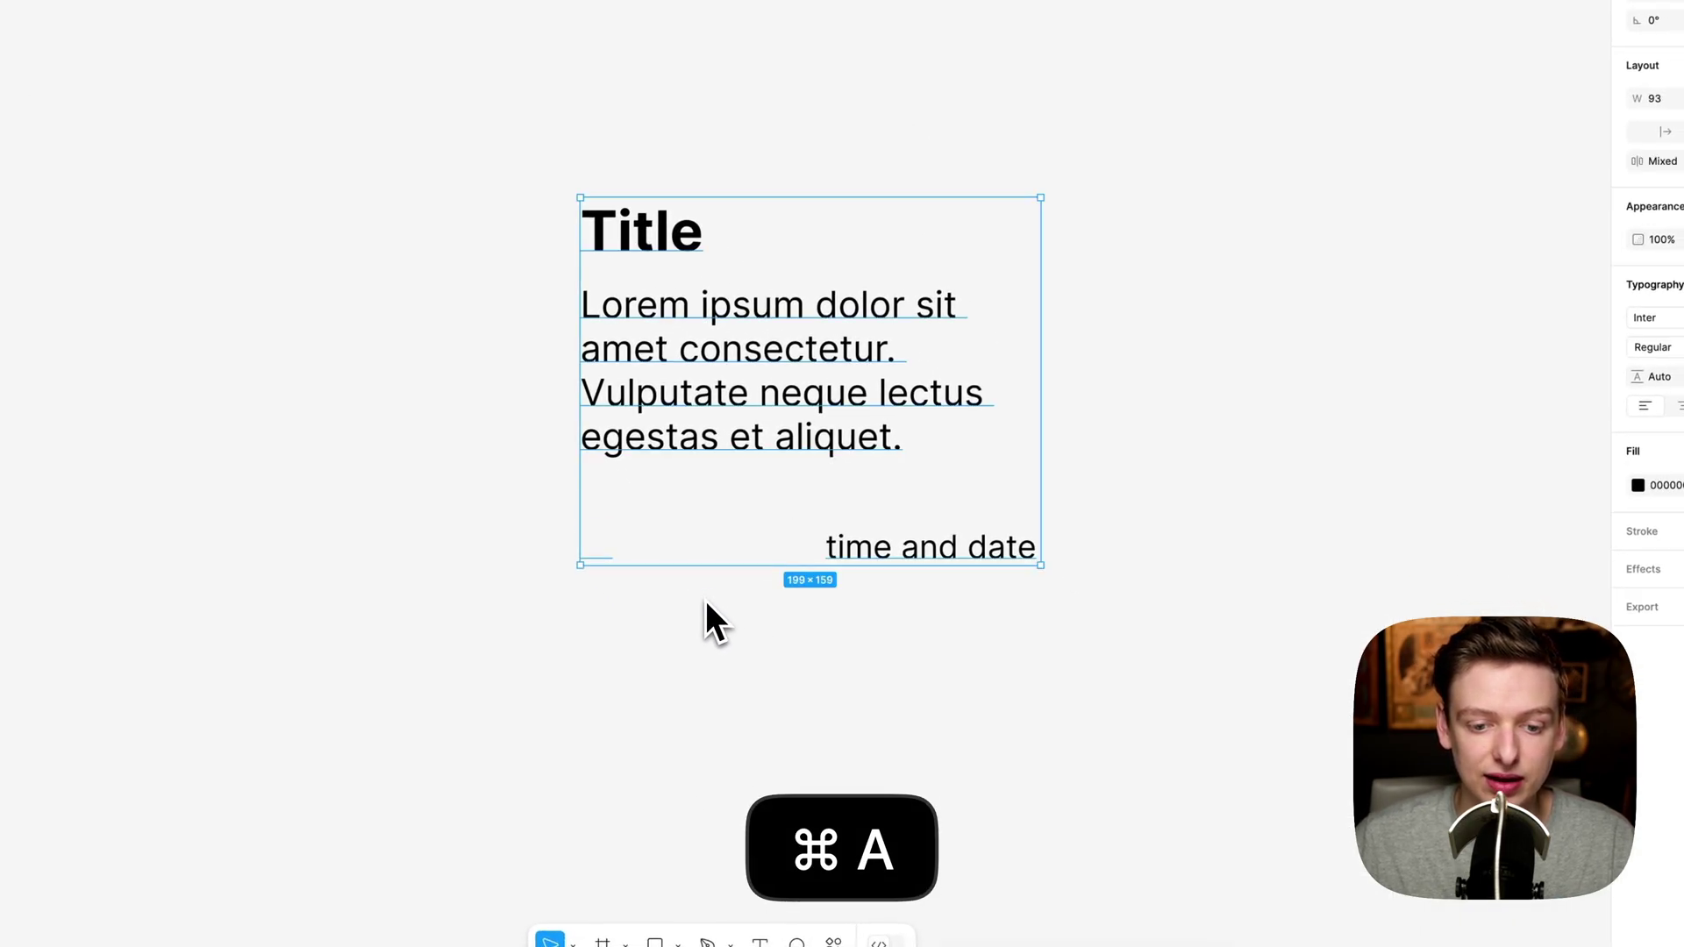
left_click(759, 601)
left_click(602, 561)
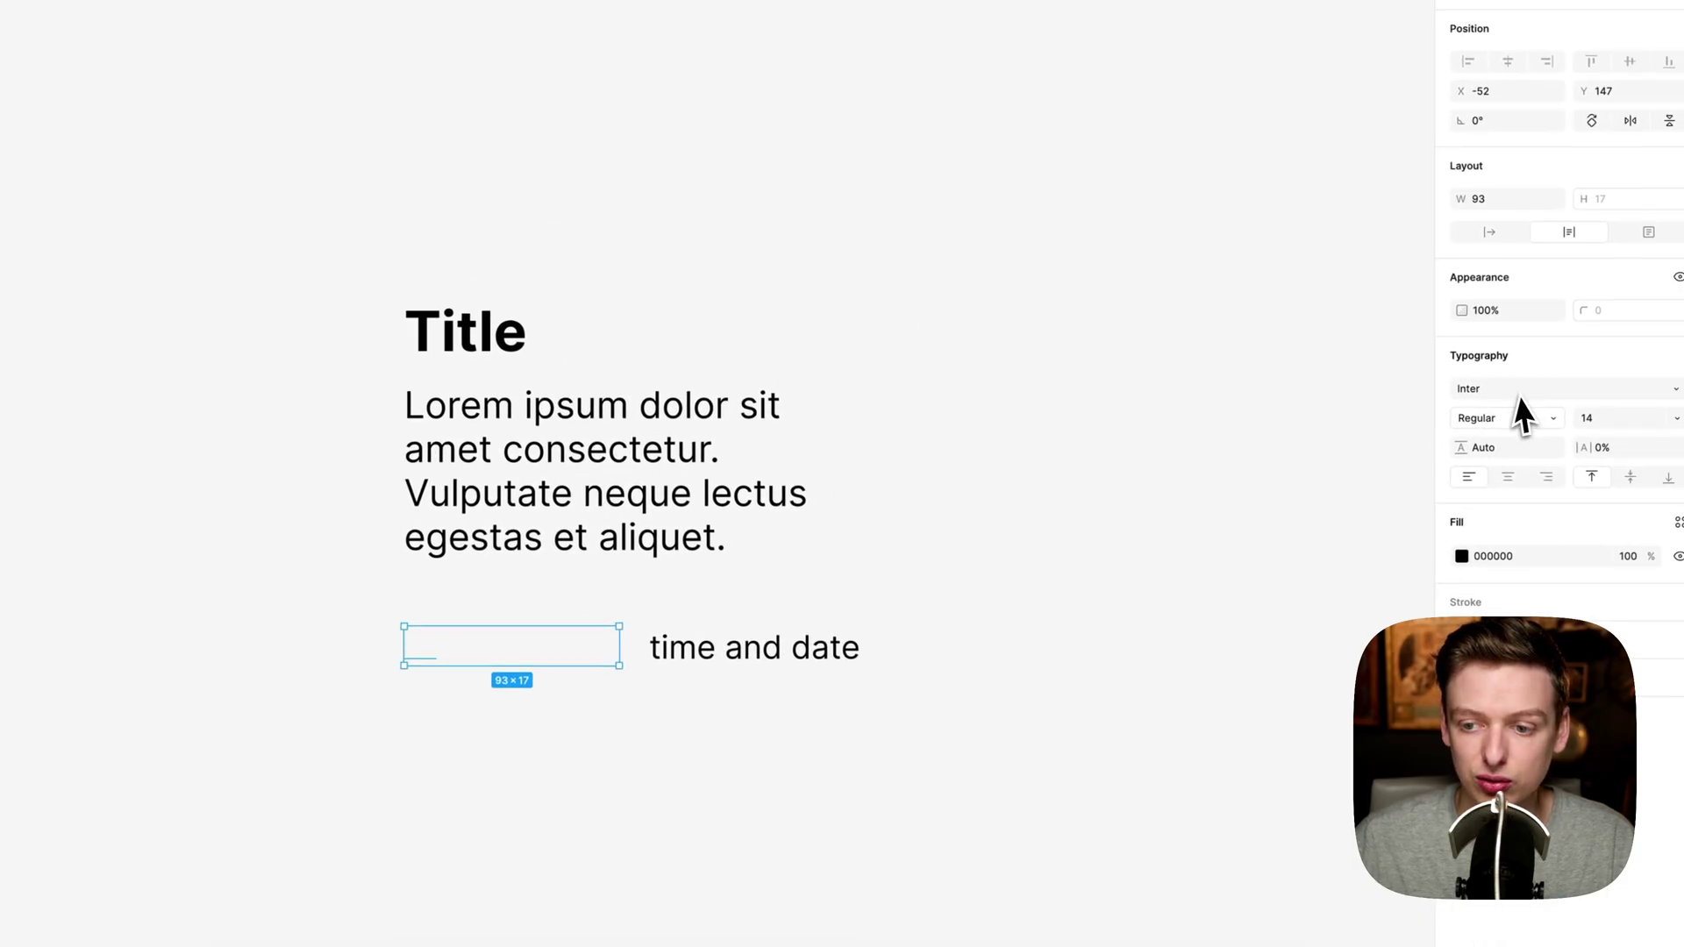
left_click(1518, 412)
type("sf")
left_click(1228, 579)
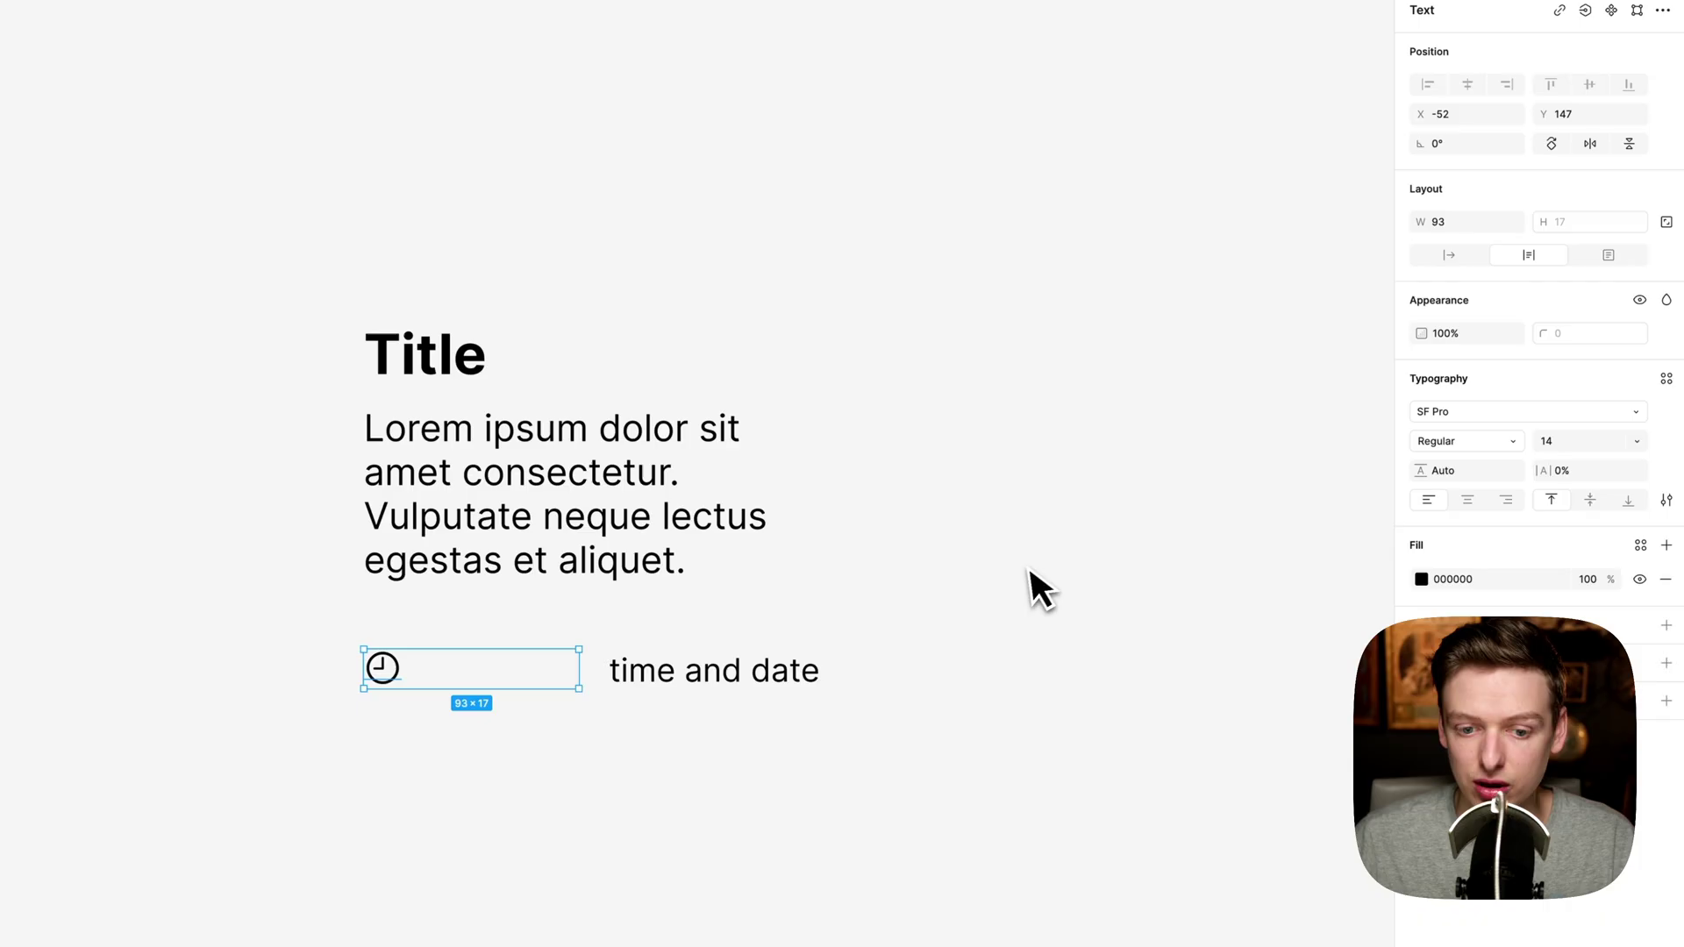
- Fit the clock's text box to the symbol and wrap it with the "time and date" text in a horizontal auto layout with gap 4
double_click(577, 681)
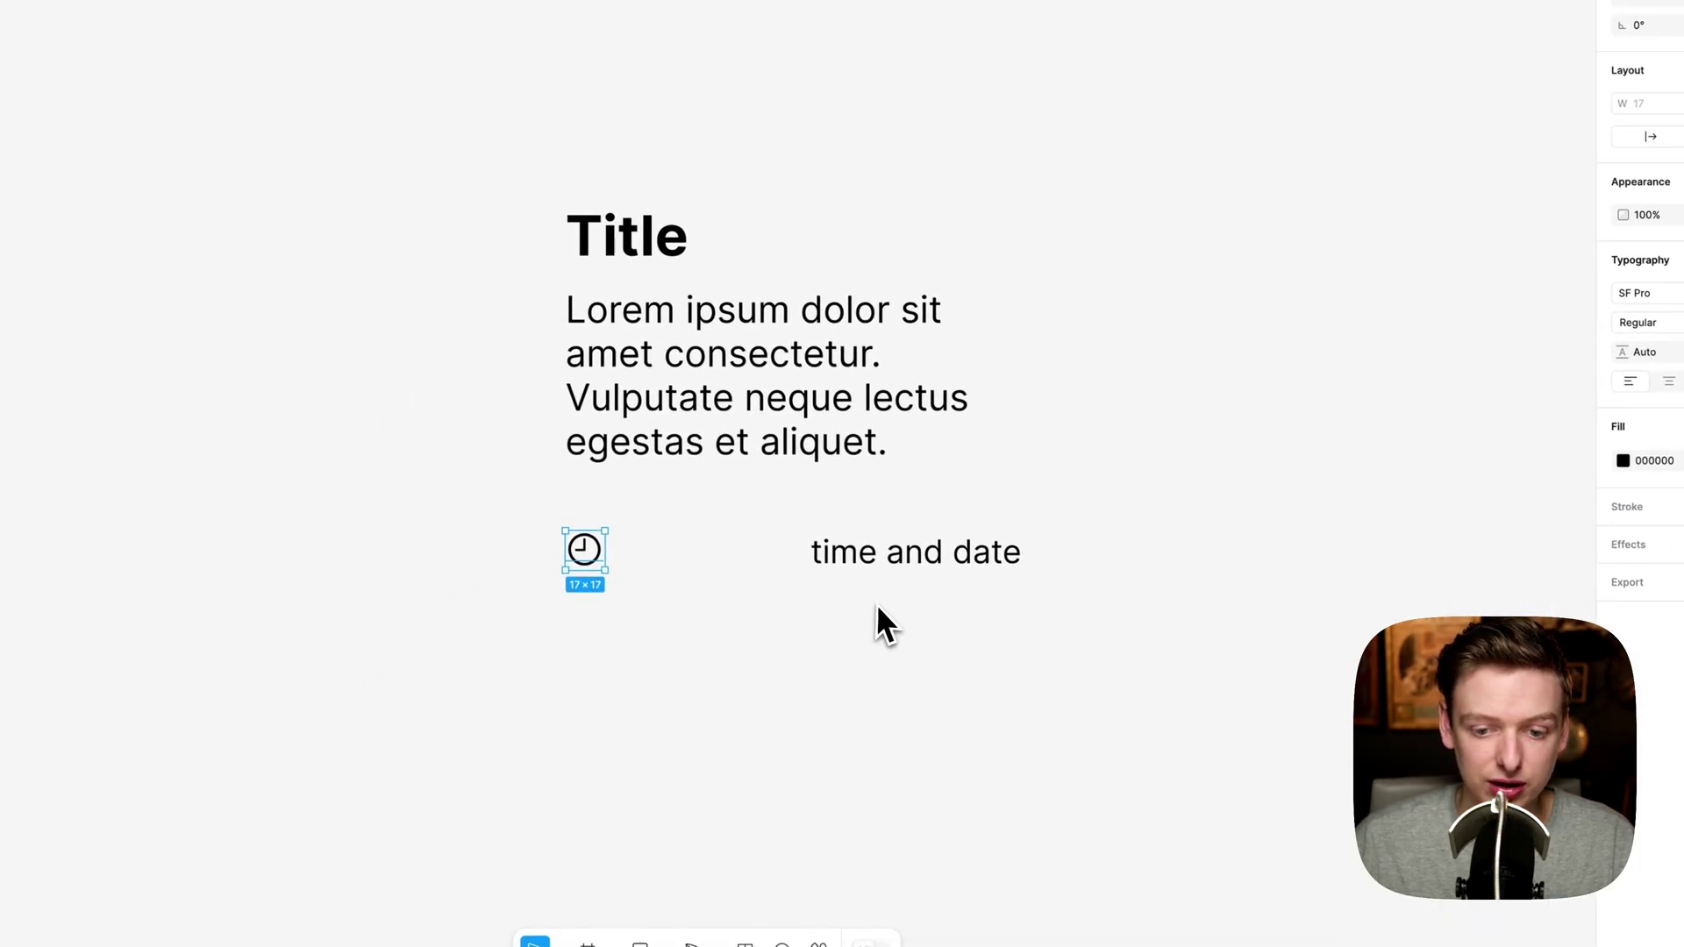
left_click_drag(877, 607, 577, 544)
key("shift+a")
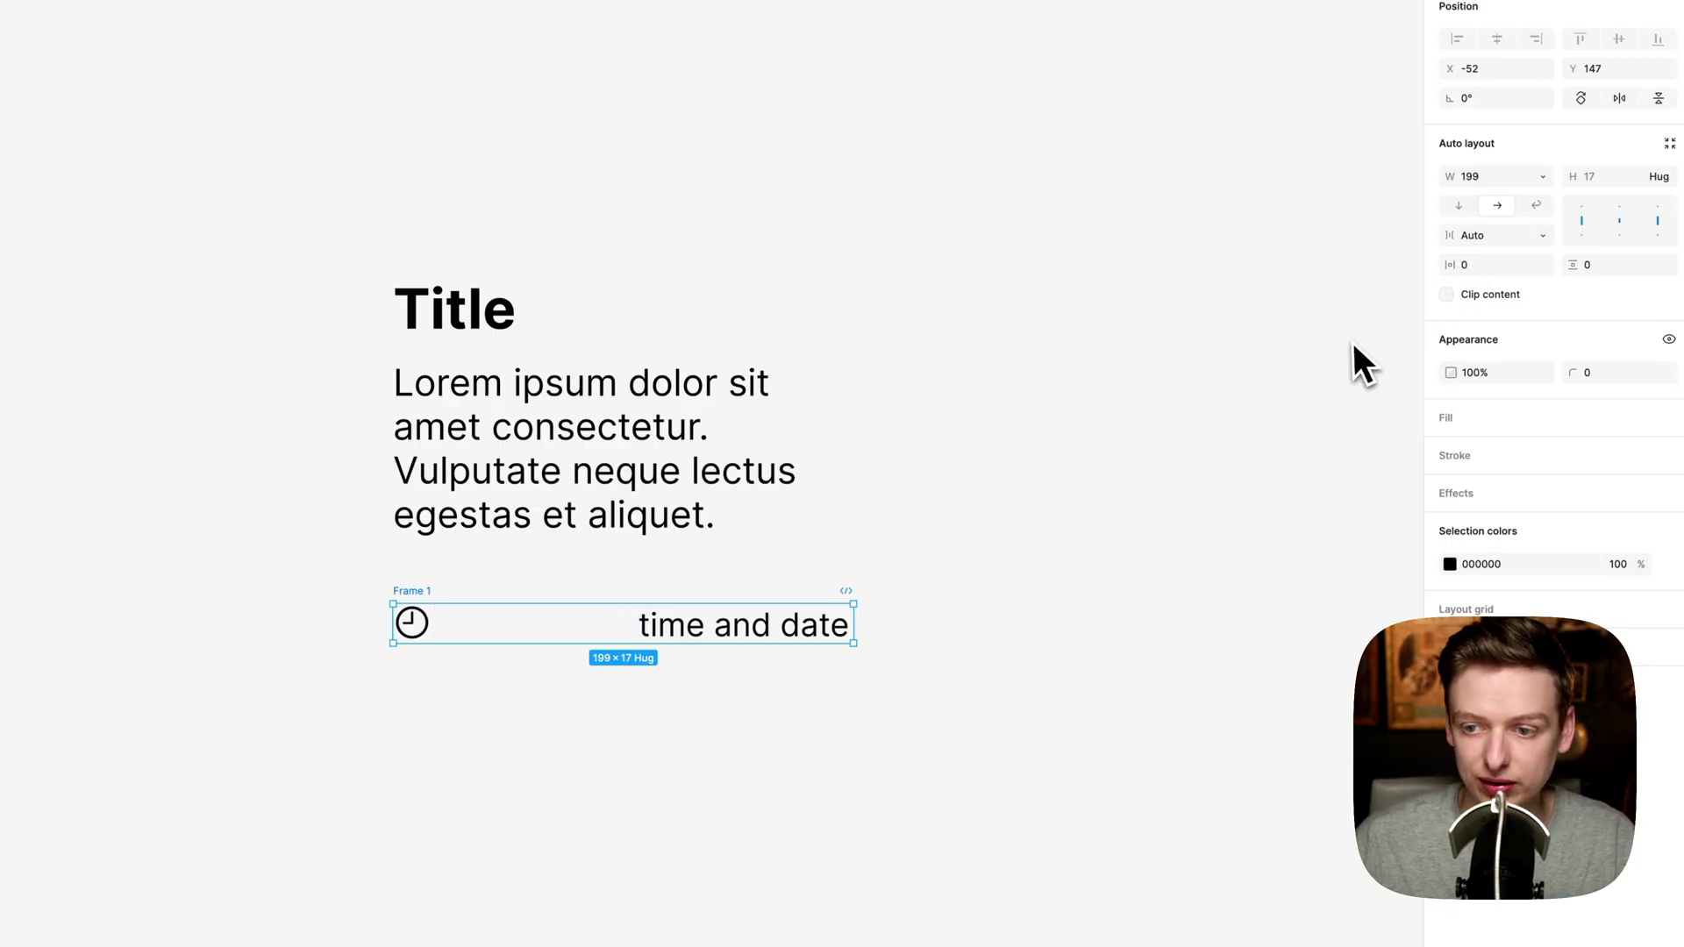
type("4")
key("Return")
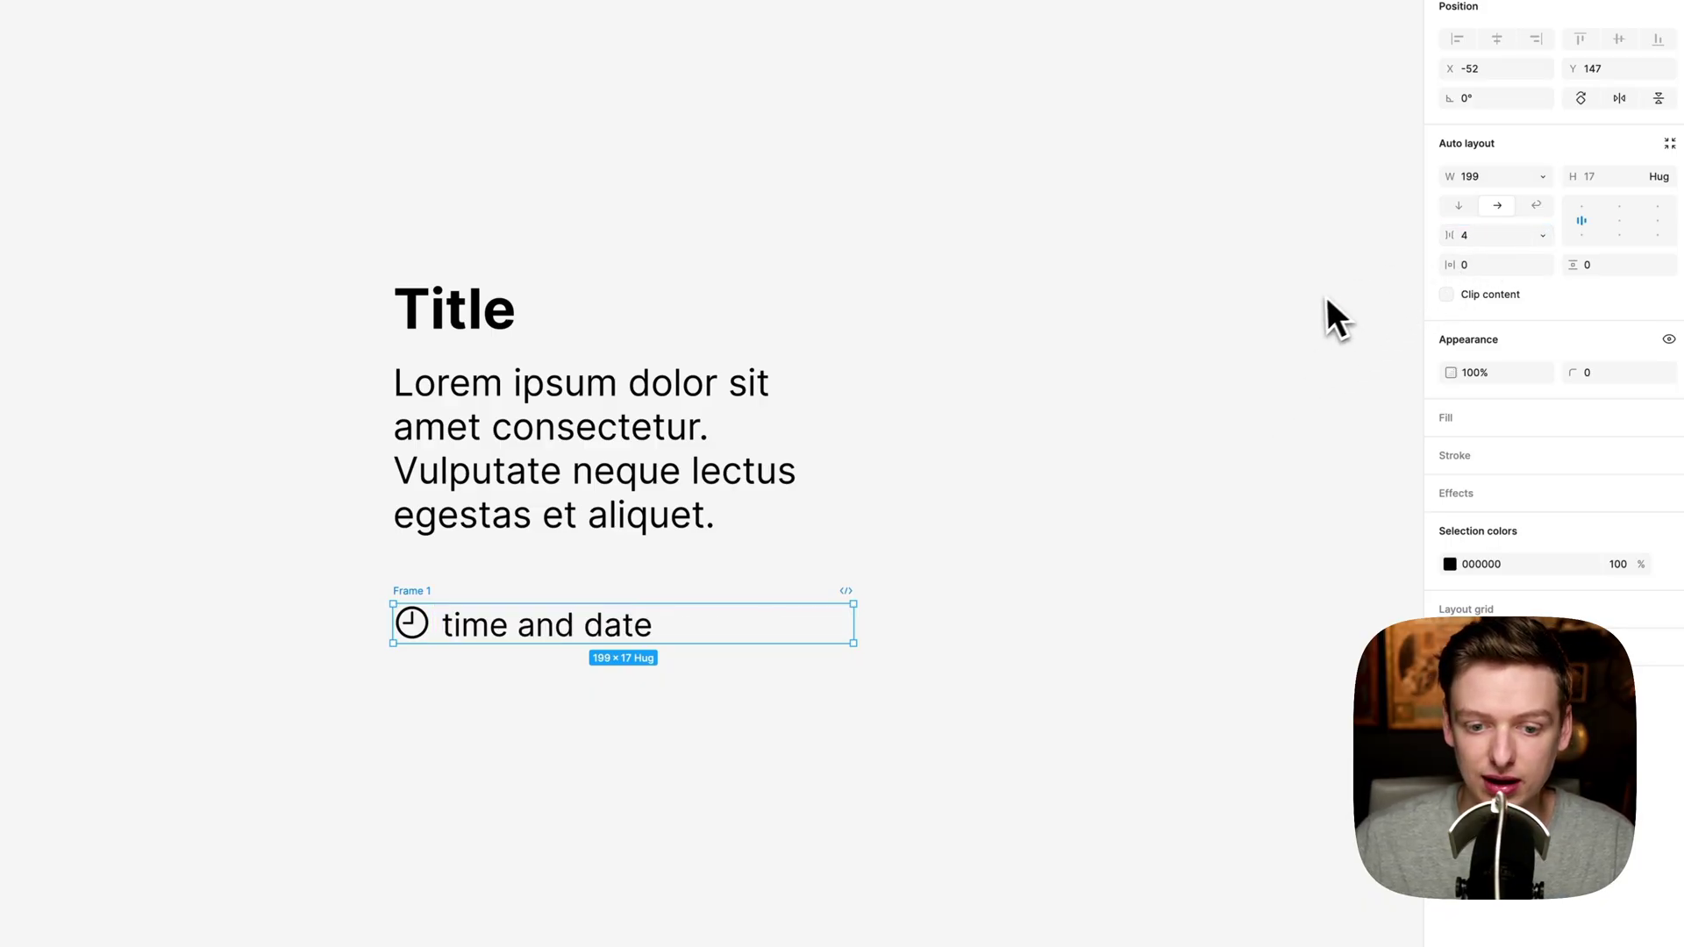
- Set the width of the clock and "time and date" row to hug its contents
left_click(765, 594)
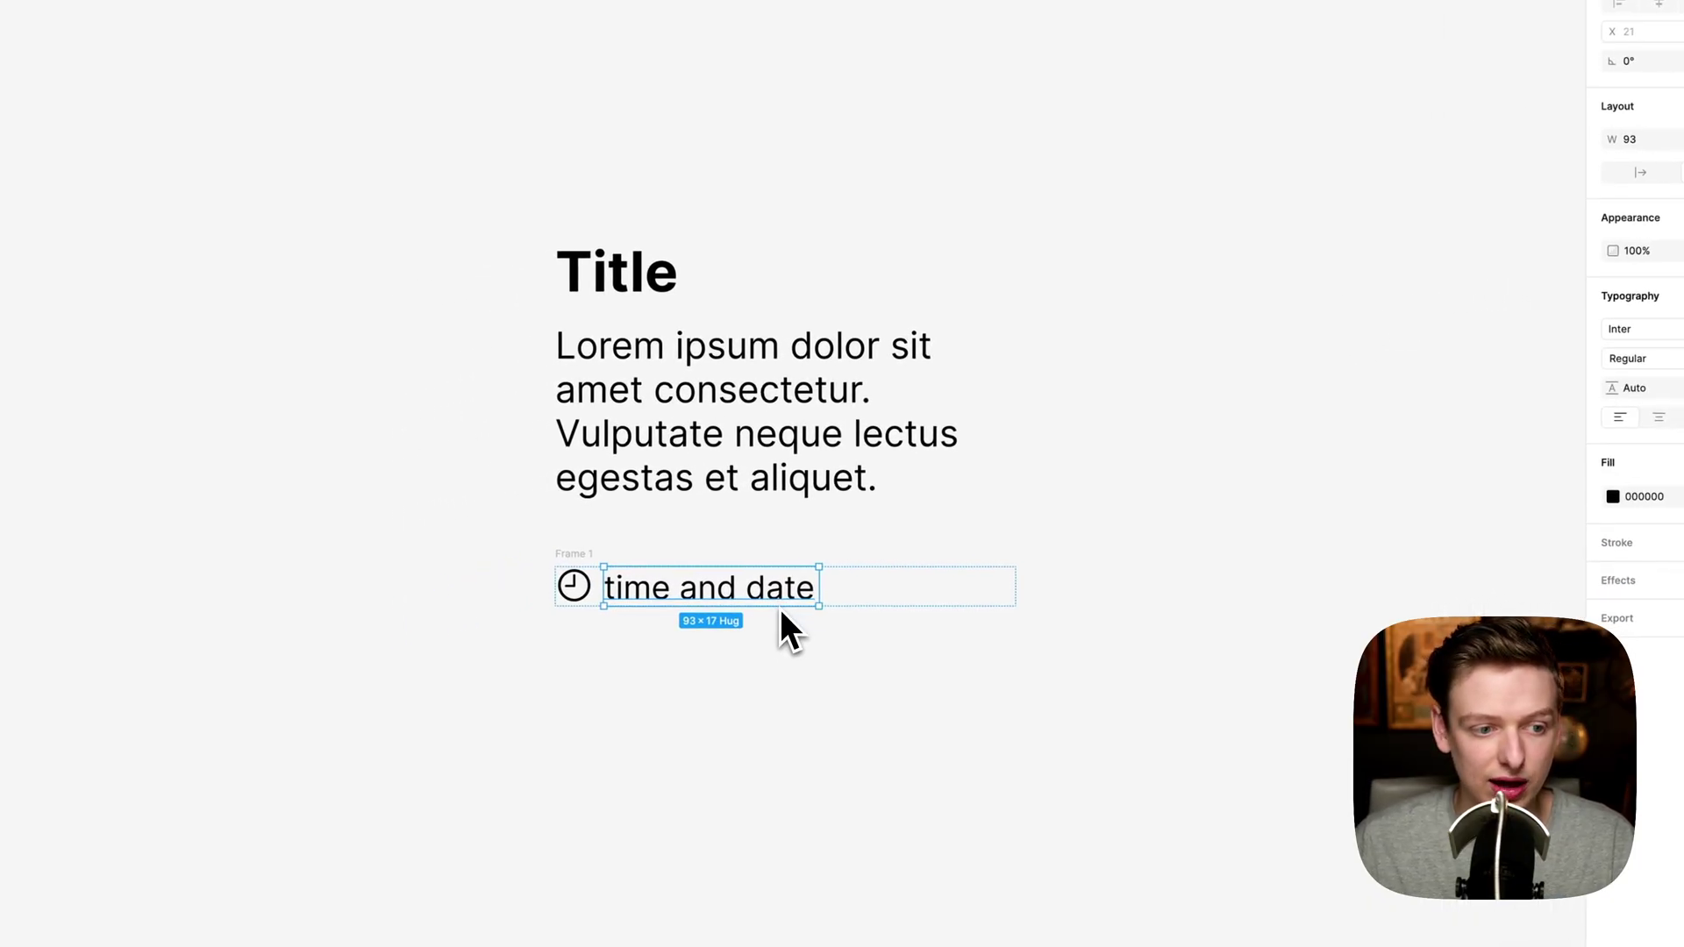
left_click(886, 593)
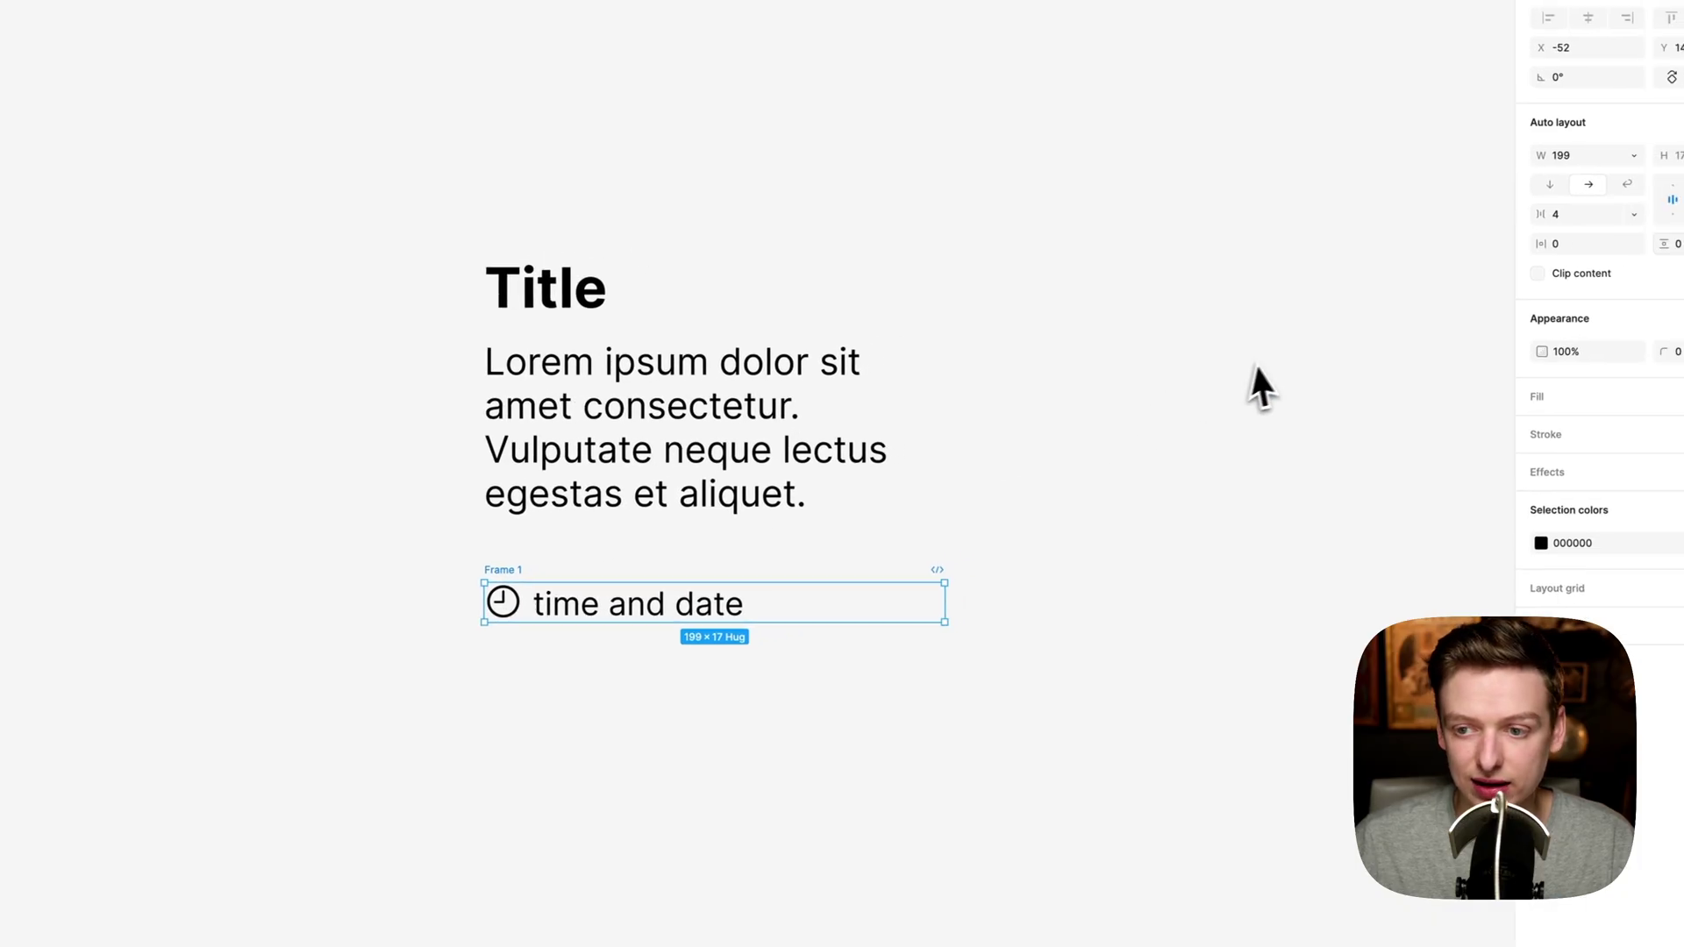
left_click(1518, 184)
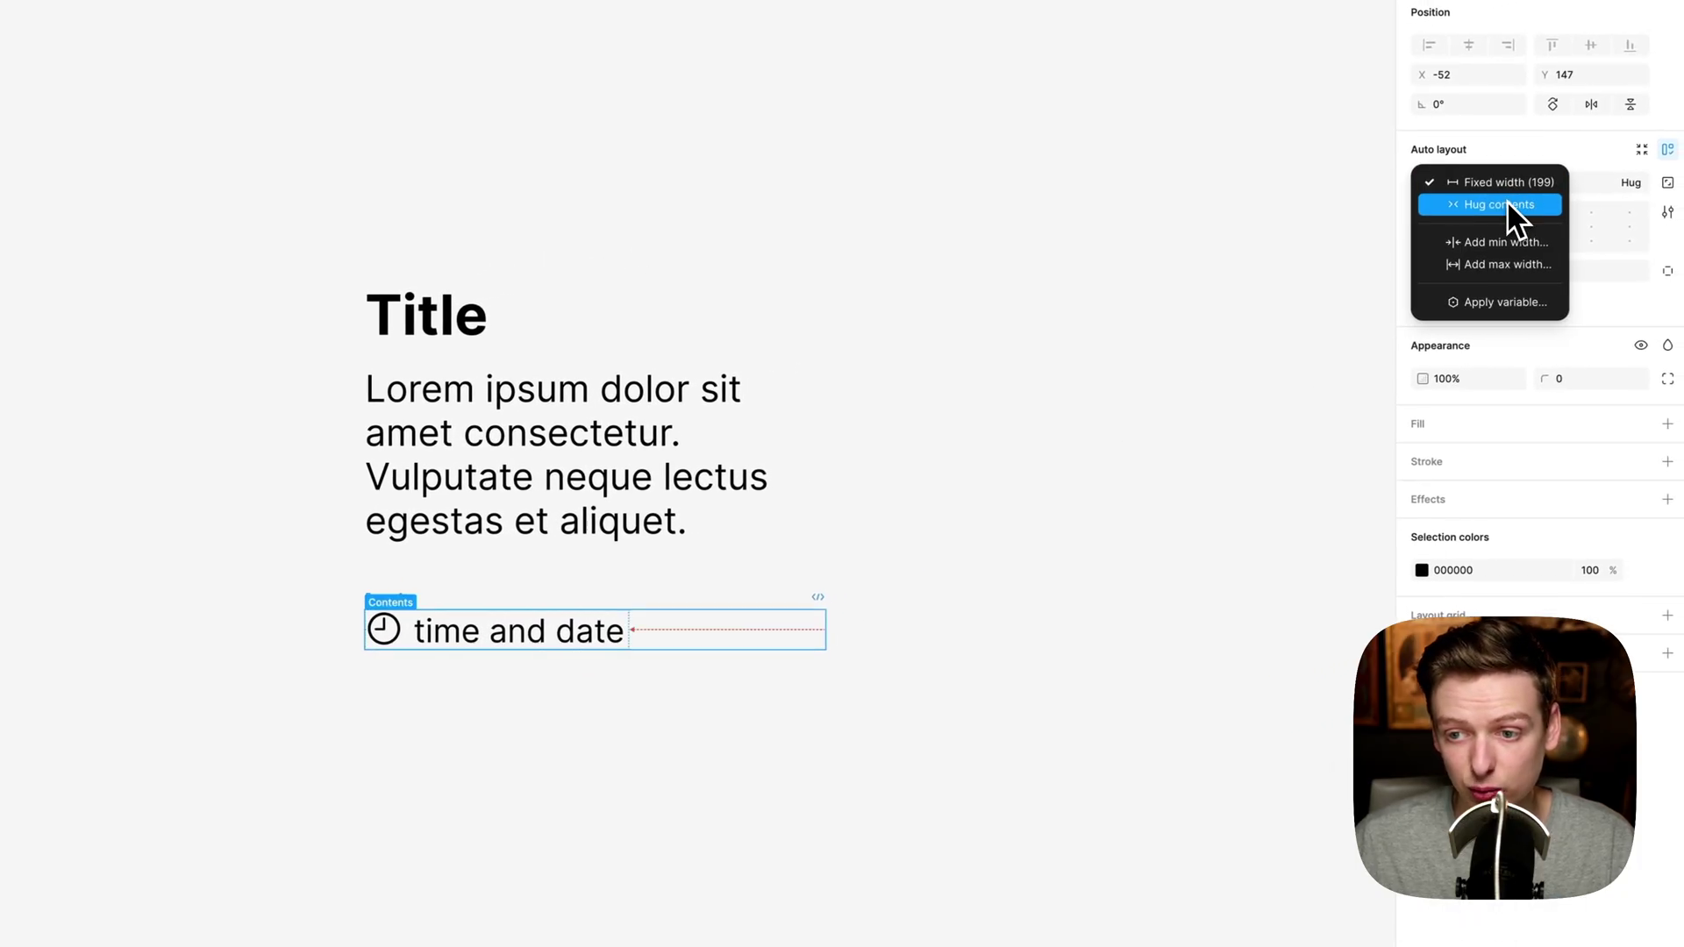
left_click(1508, 201)
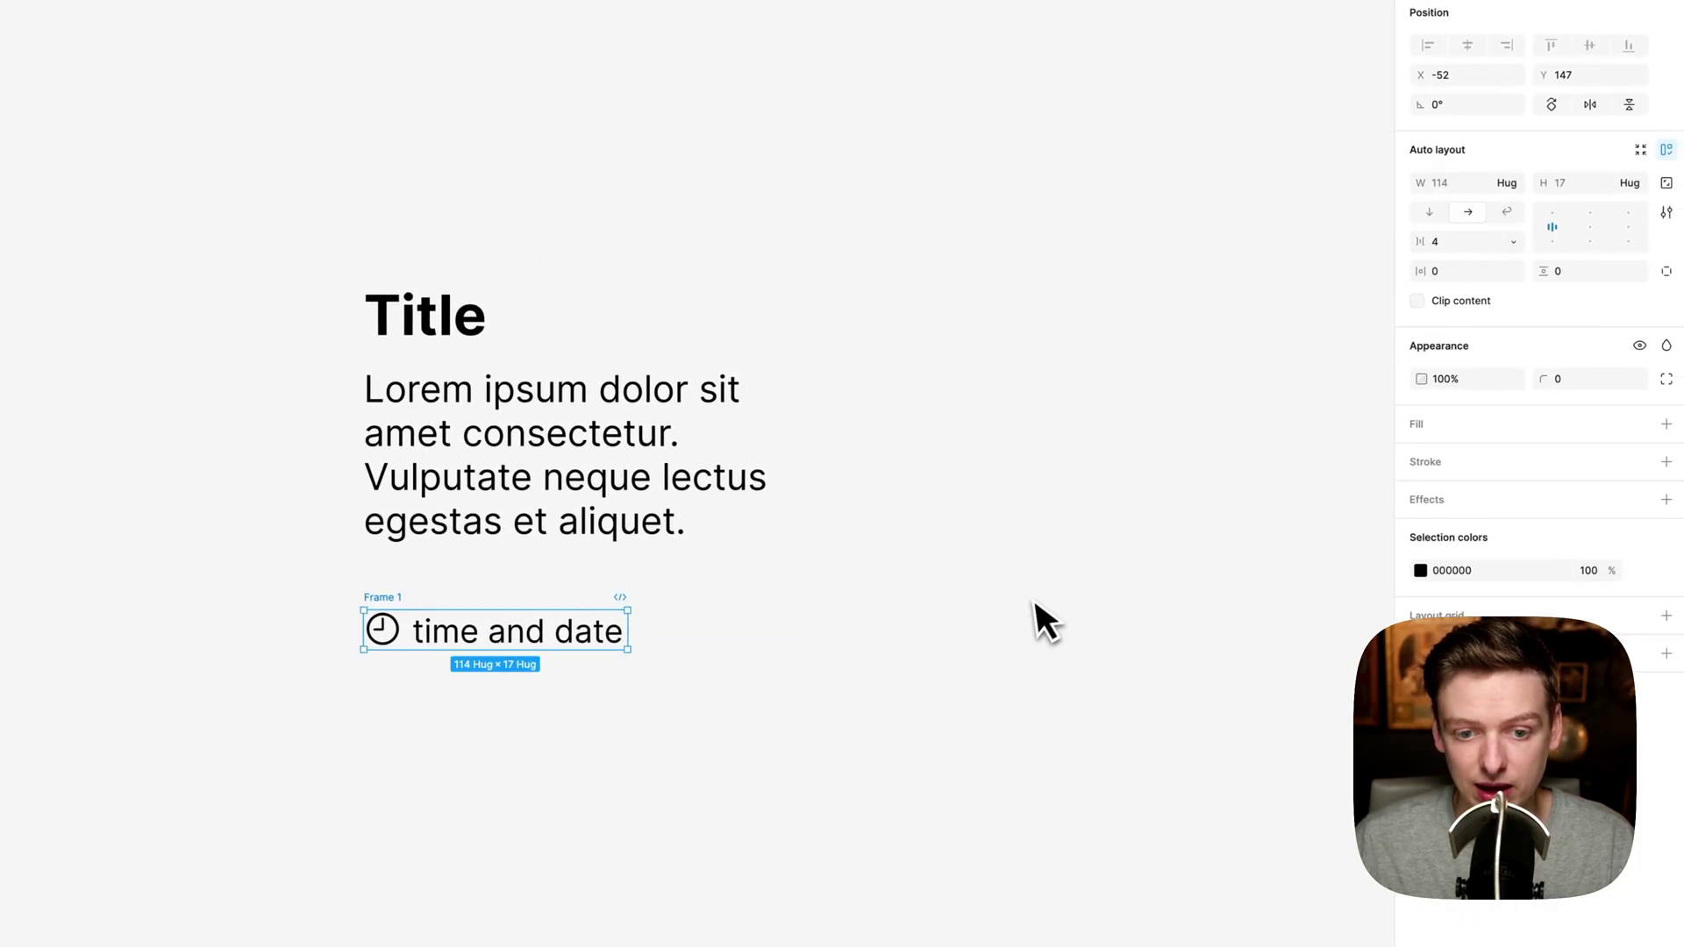
- Wrap the title, paragraph and time and date row together in a vertical auto layout
left_click(942, 704)
left_click_drag(964, 751, 424, 298)
key("shift+a")
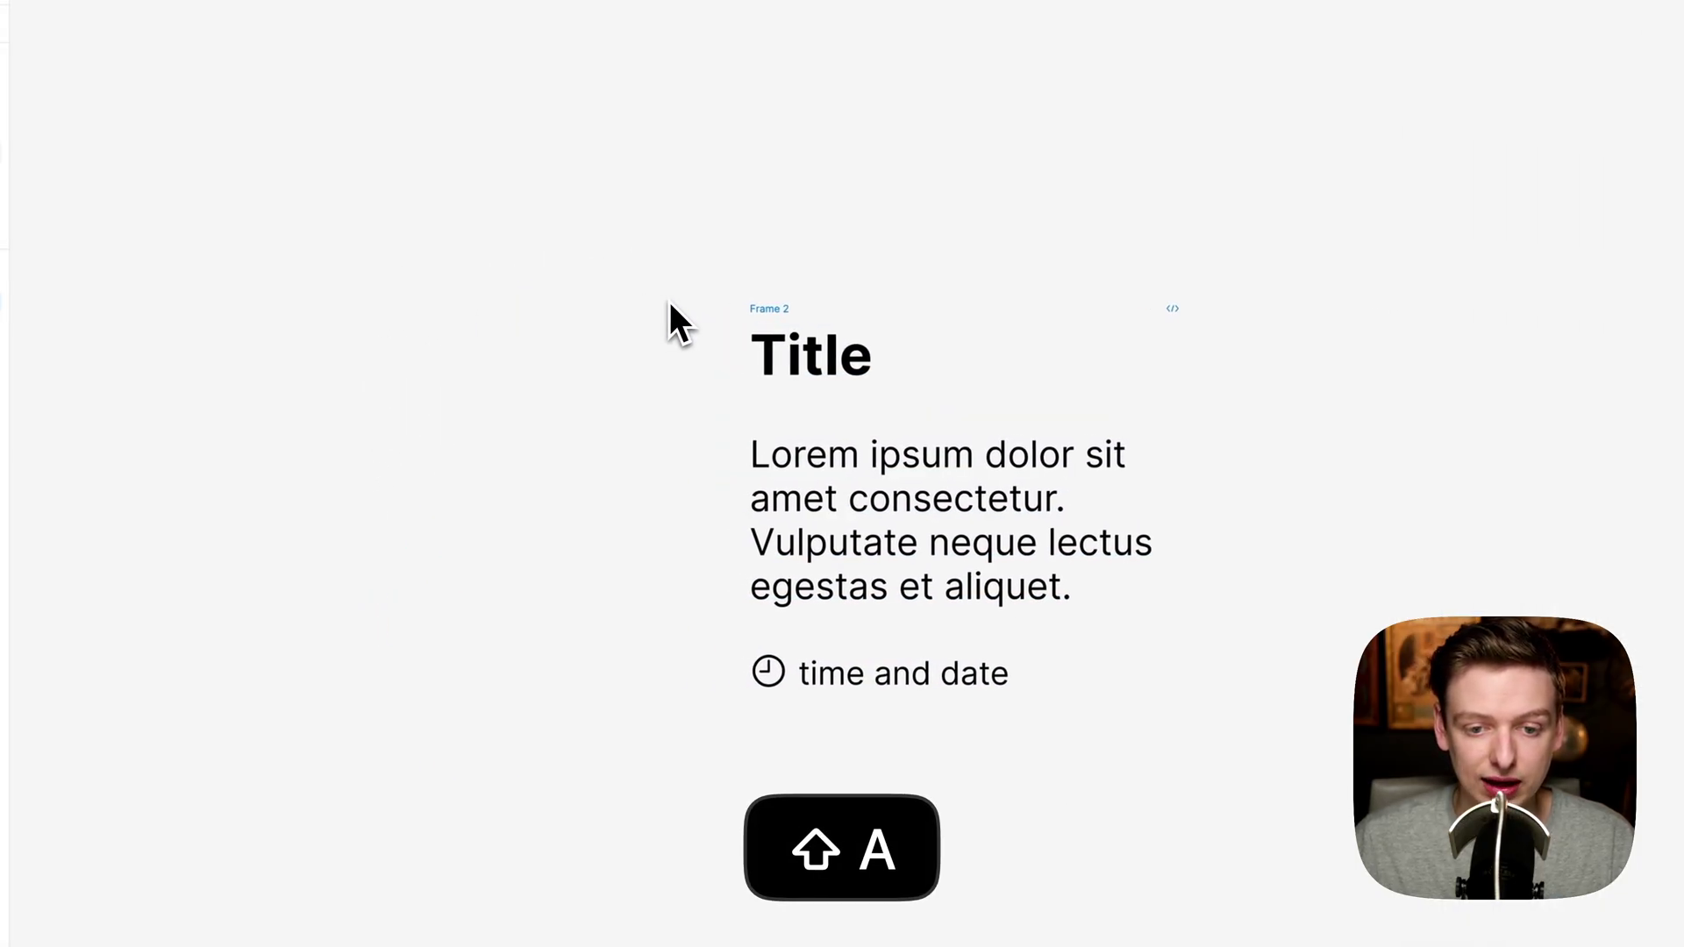
left_click(726, 480)
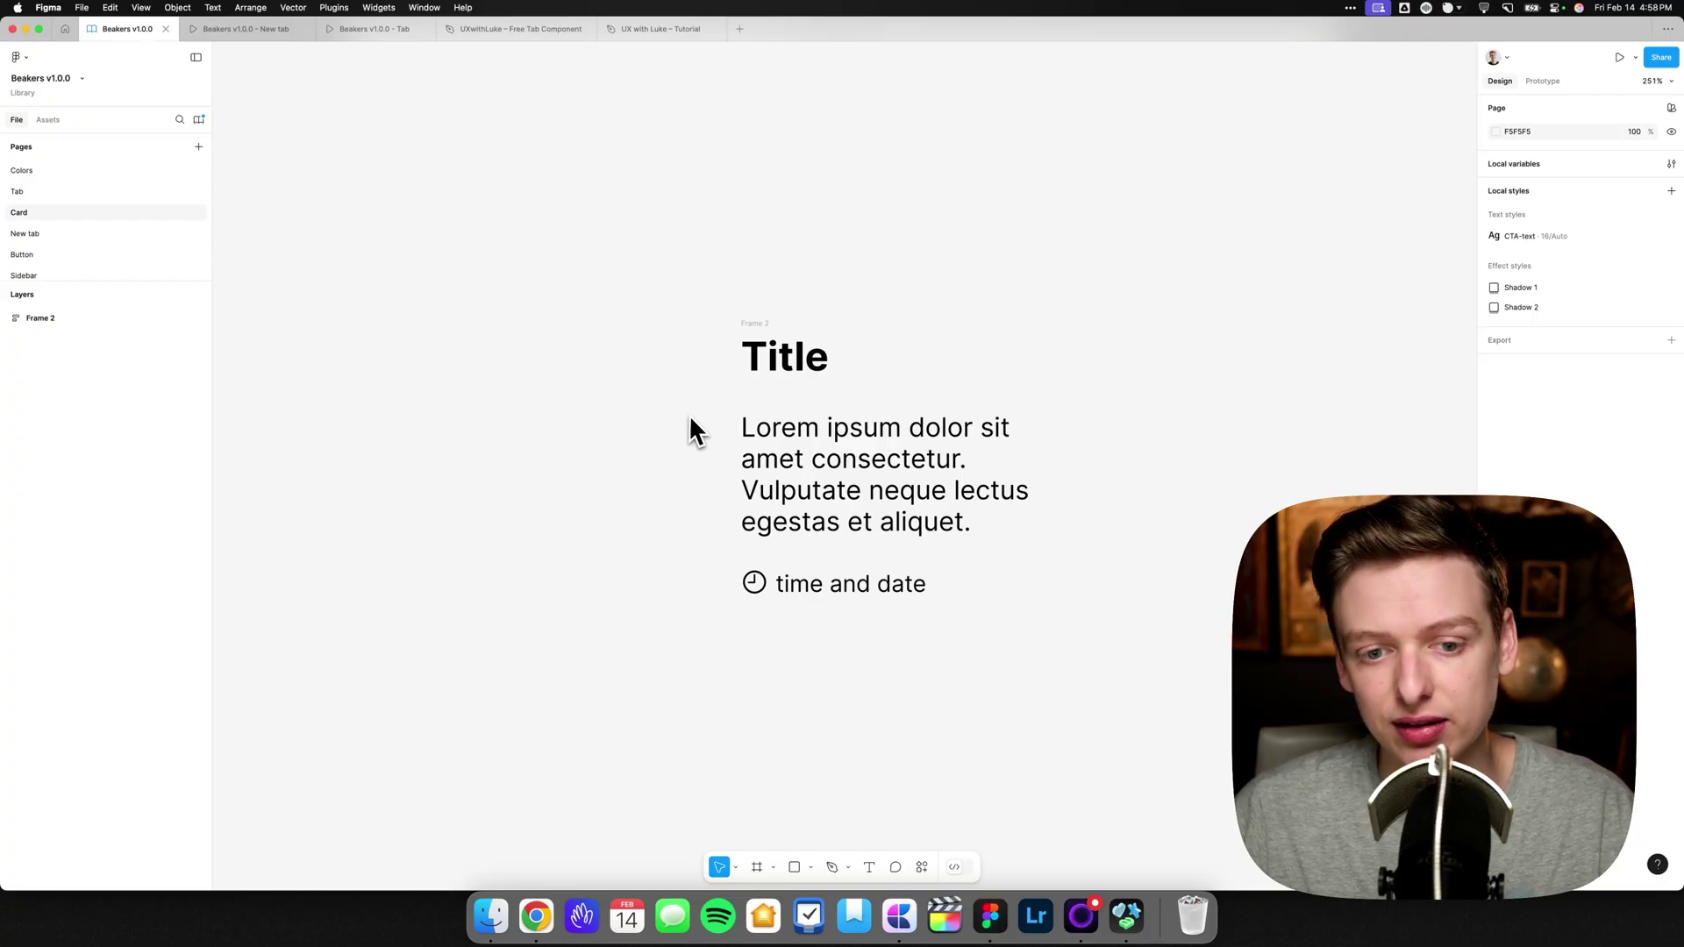
- Draw a rectangle of about 186 by 111 above the title inside the frame and change its fill to an image
key("r")
mouse_move(743, 336)
left_mouse_down()
mouse_move(1032, 433)
mouse_move(1055, 534)
mouse_move(1134, 521)
left_mouse_up()
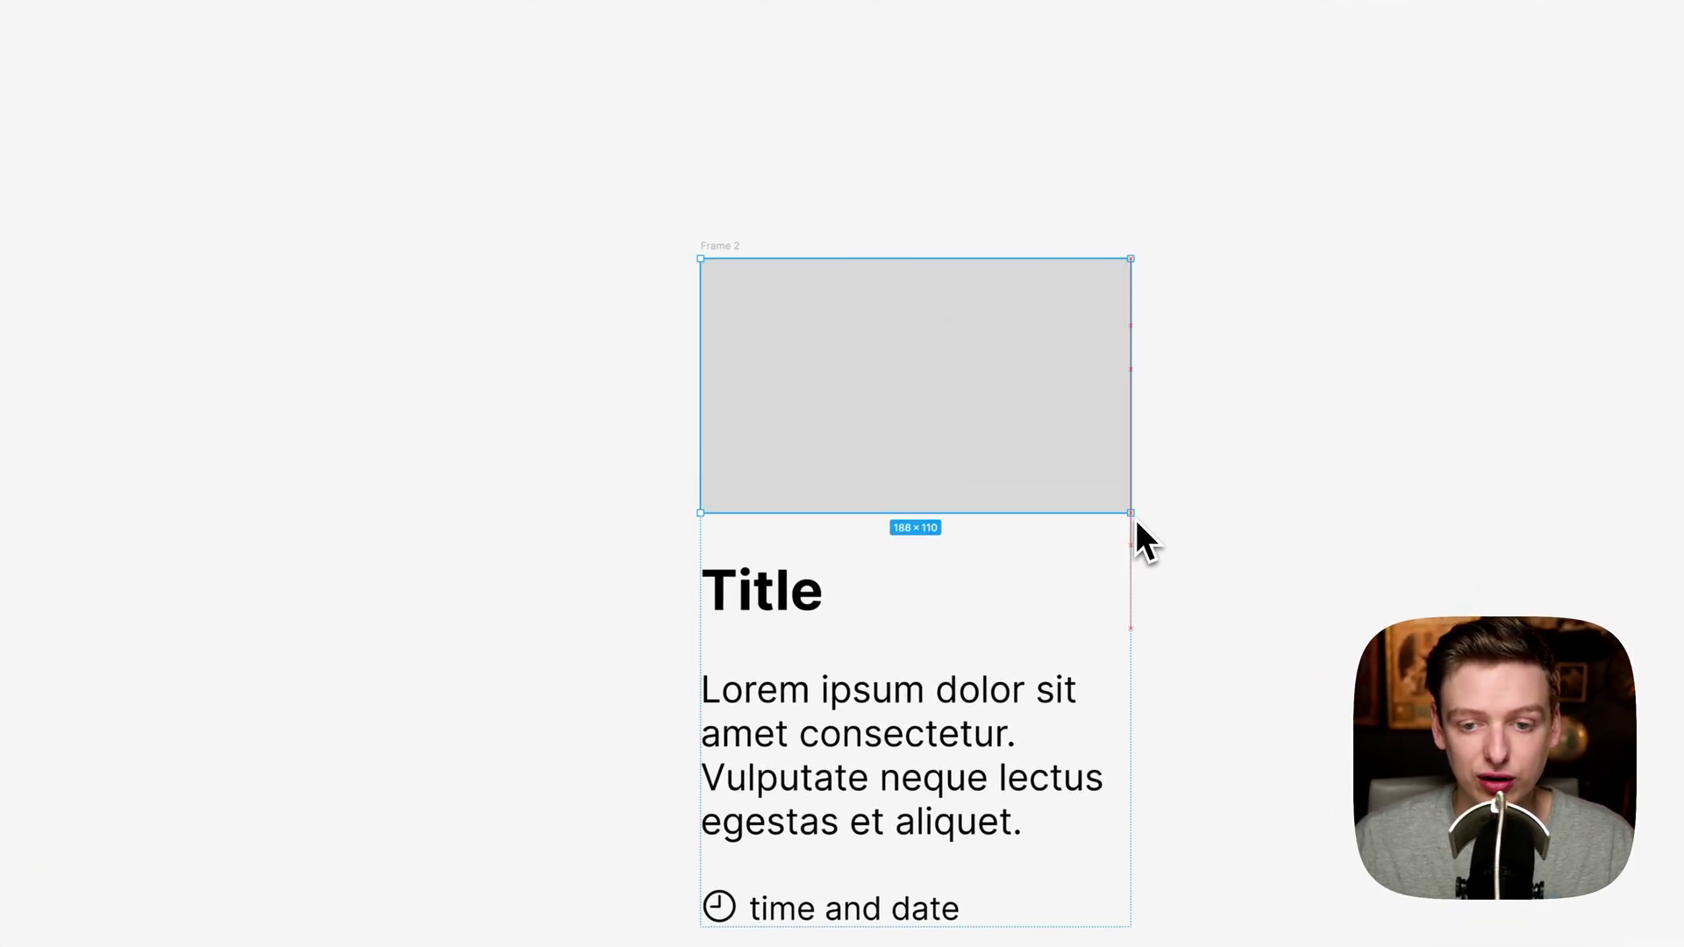
left_click(1443, 327)
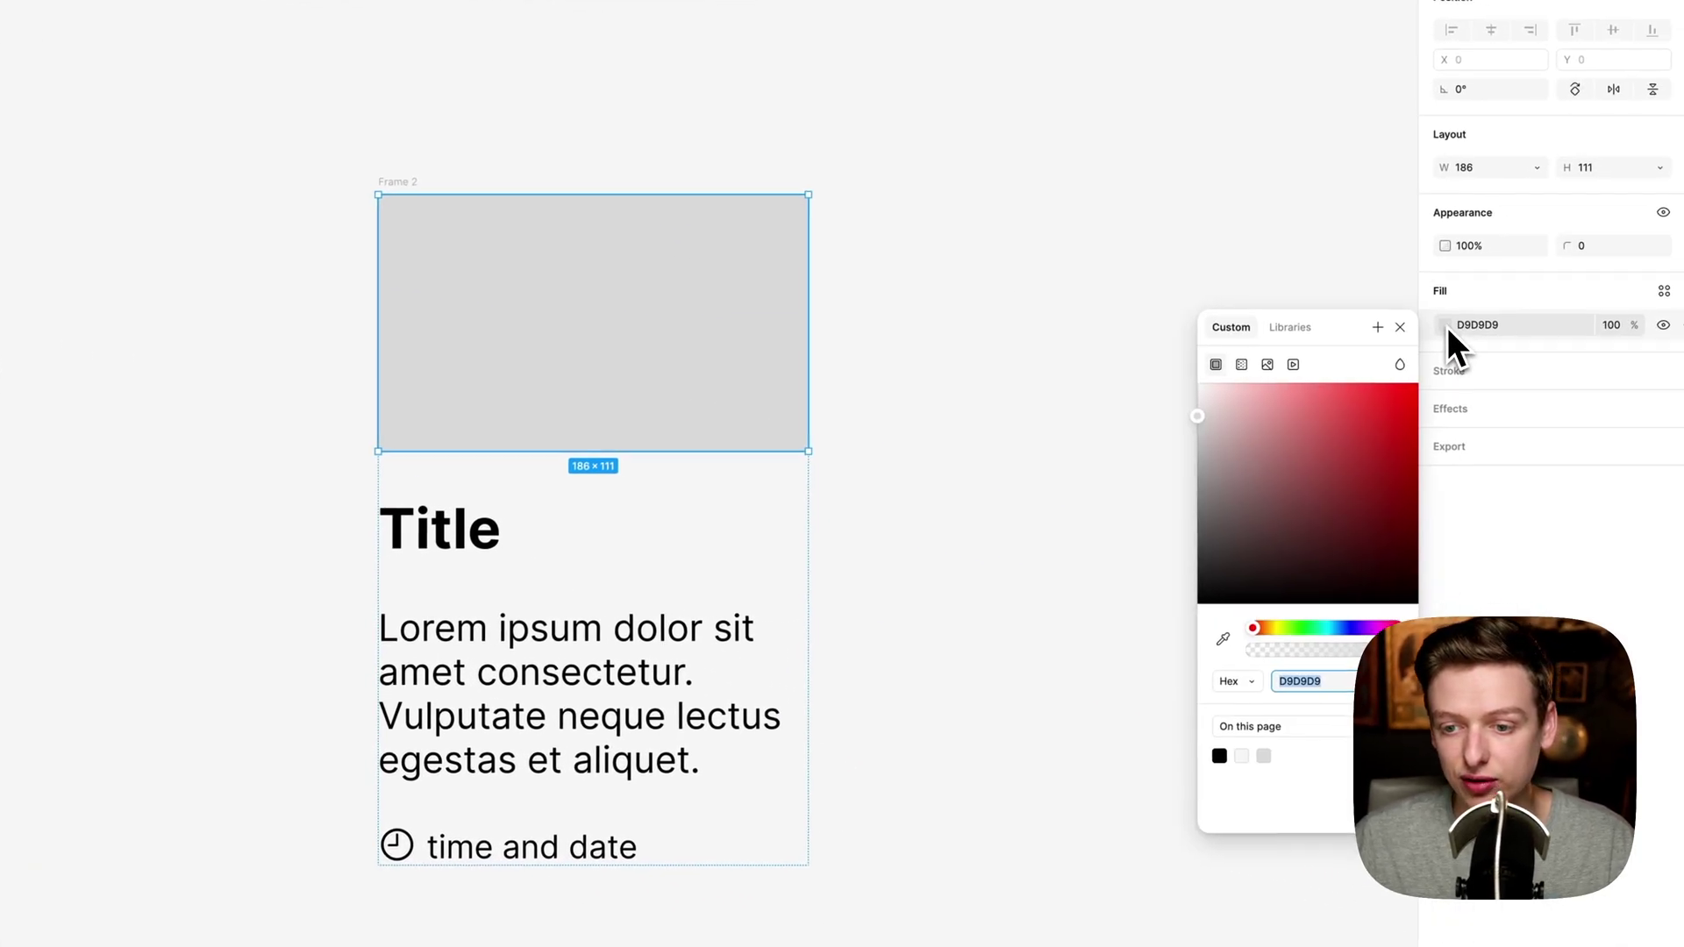
left_click(1235, 363)
left_click(1260, 363)
left_click(1394, 326)
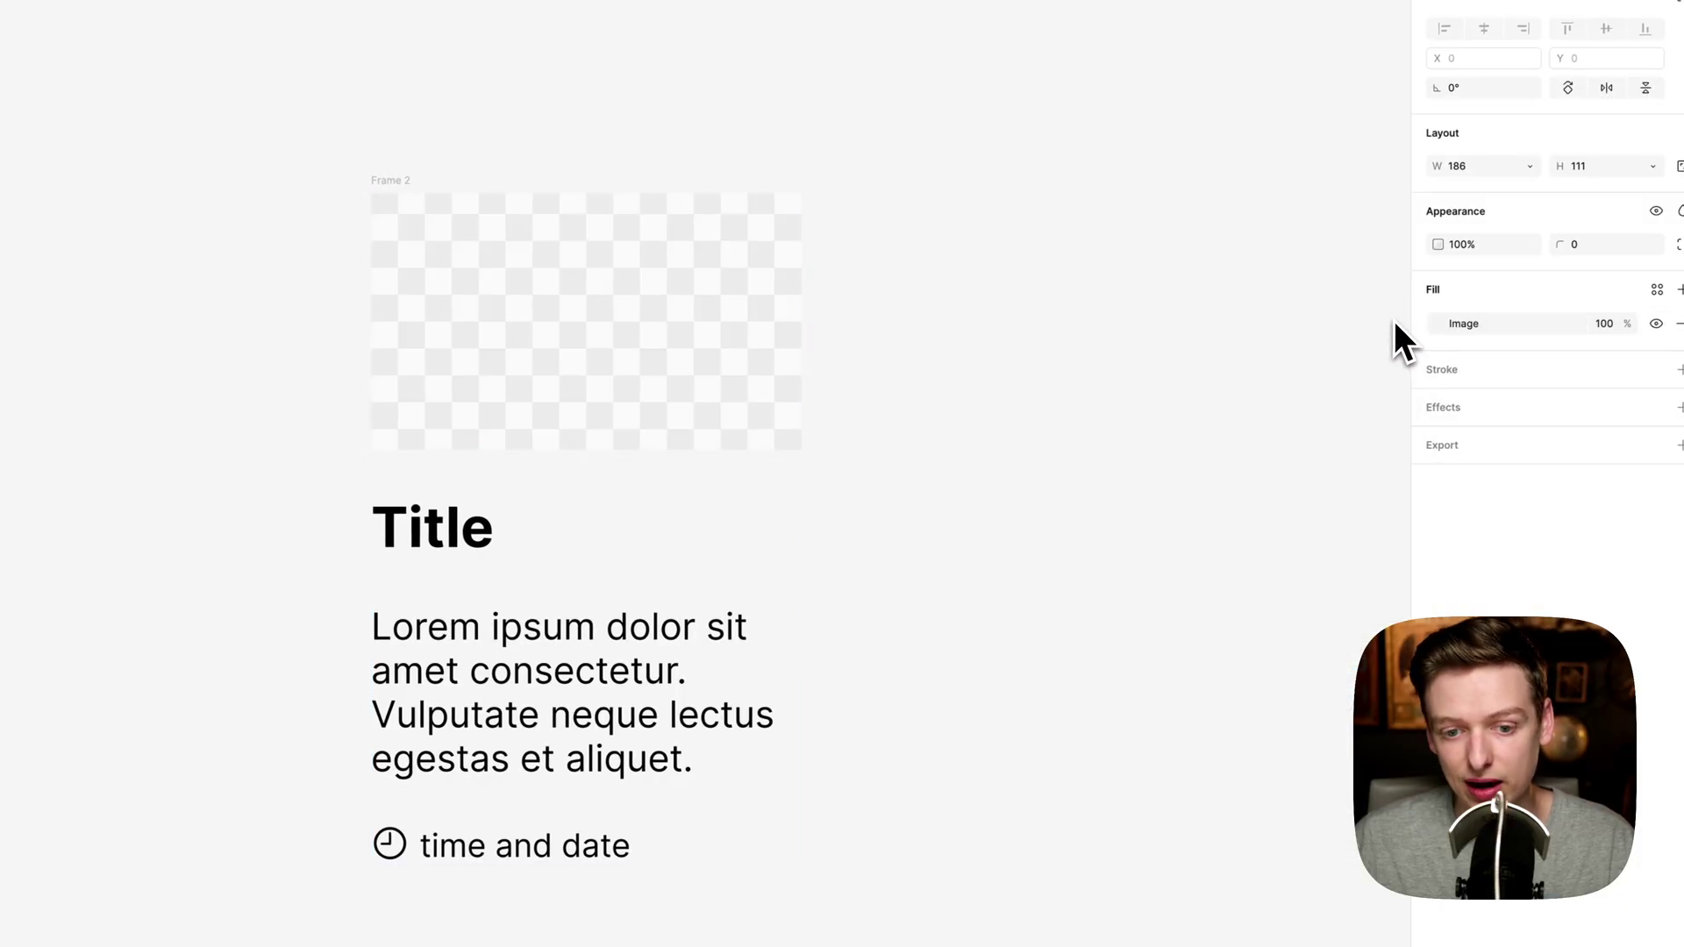
- Set the card frame's horizontal and vertical padding to 20
left_click(381, 185)
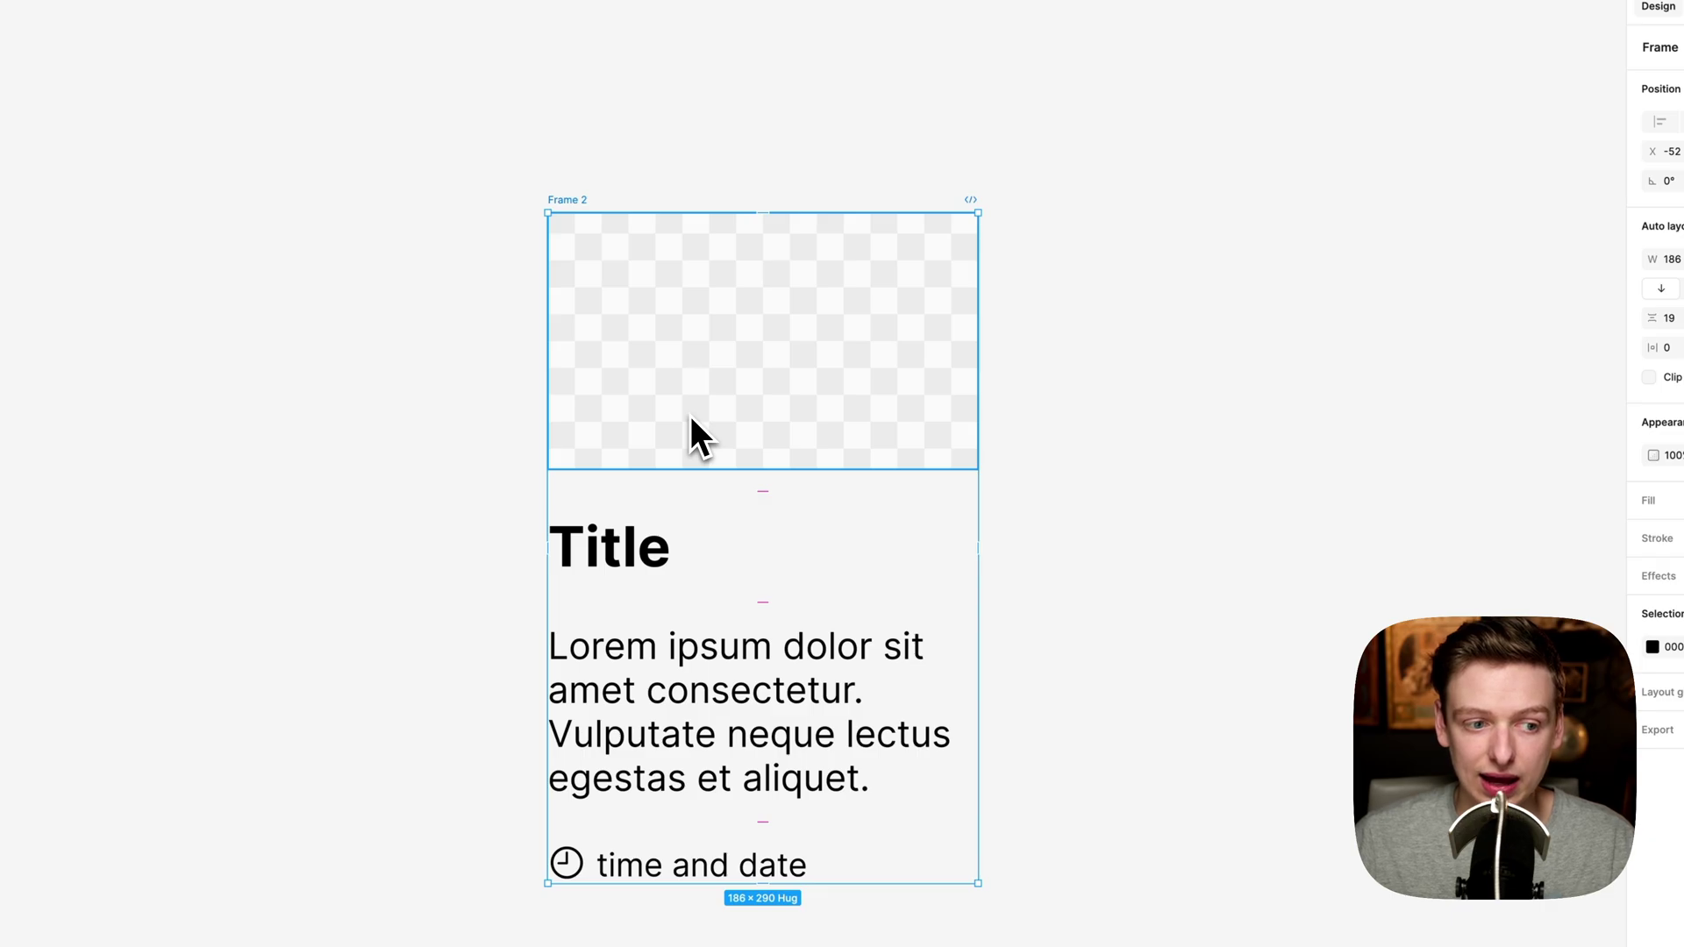
left_click(1487, 342)
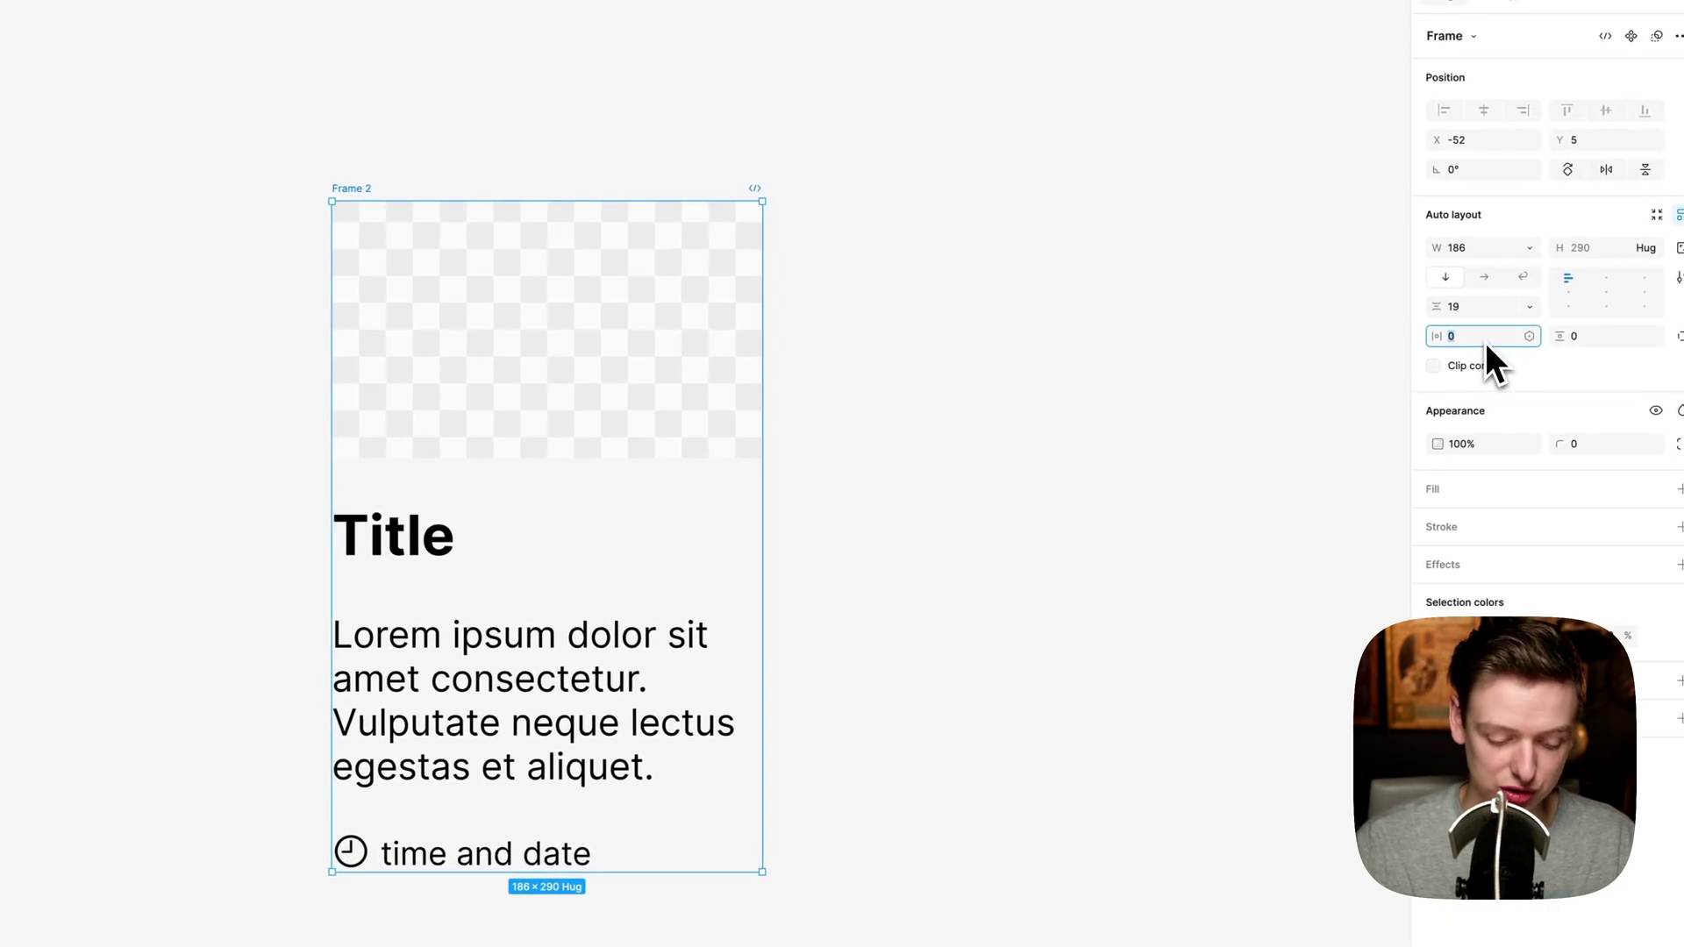
key("Tab")
type("20")
key("Return")
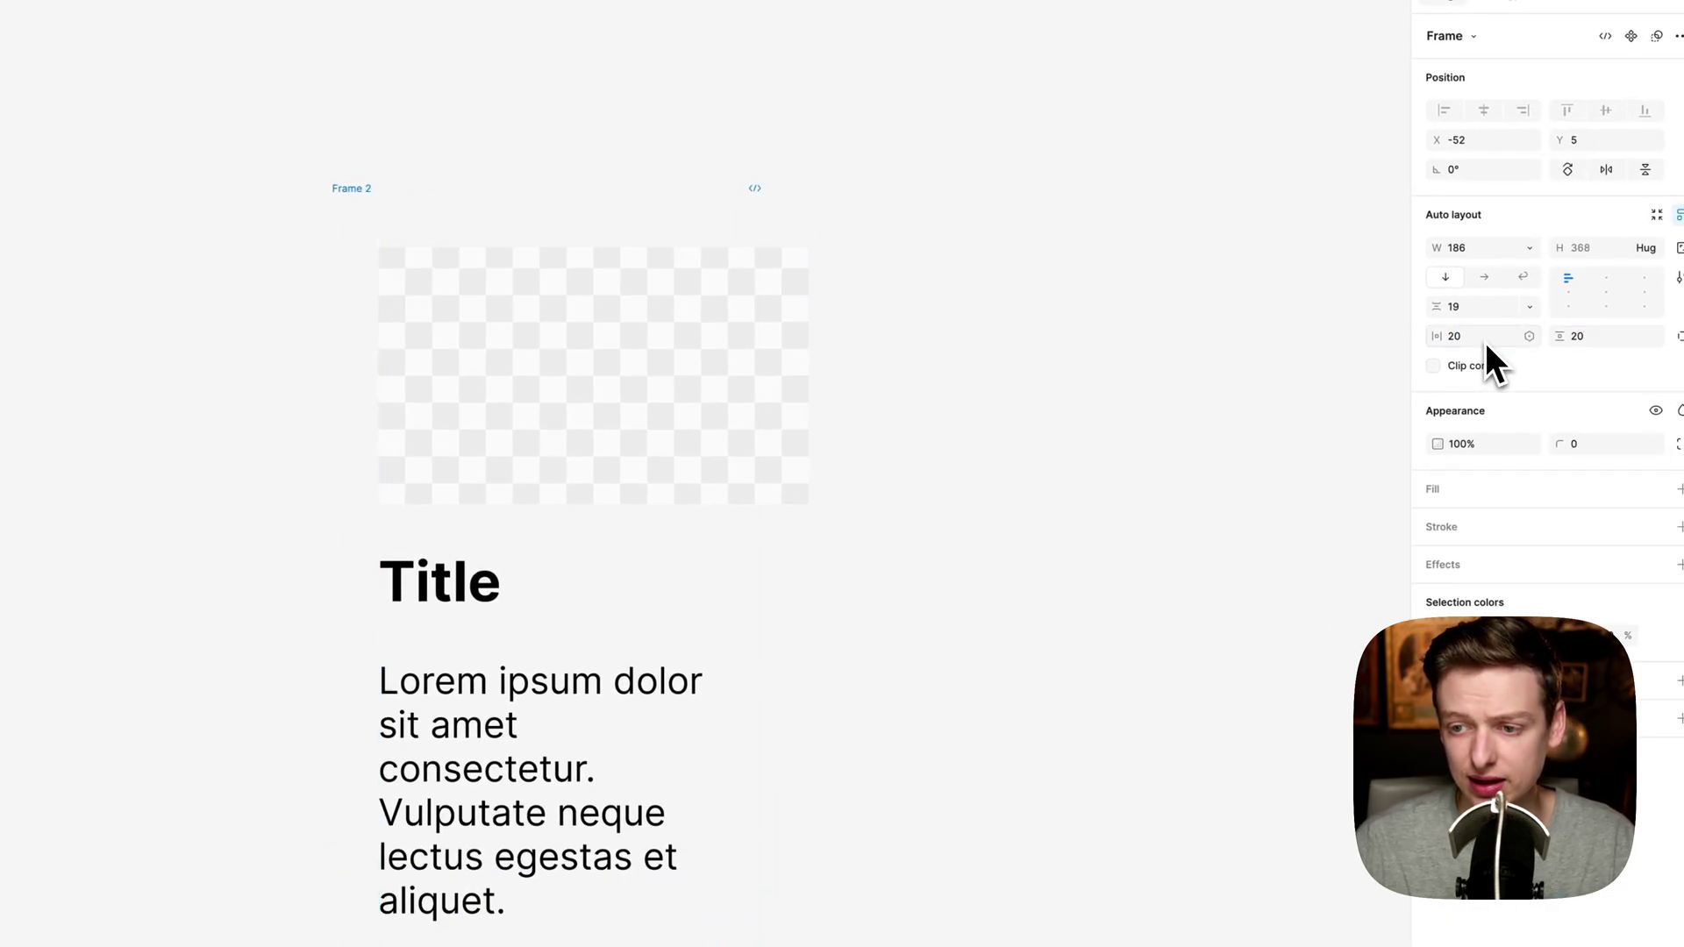
- Set the card frame's width to hug its contents
scroll(581, 547, "down", 3)
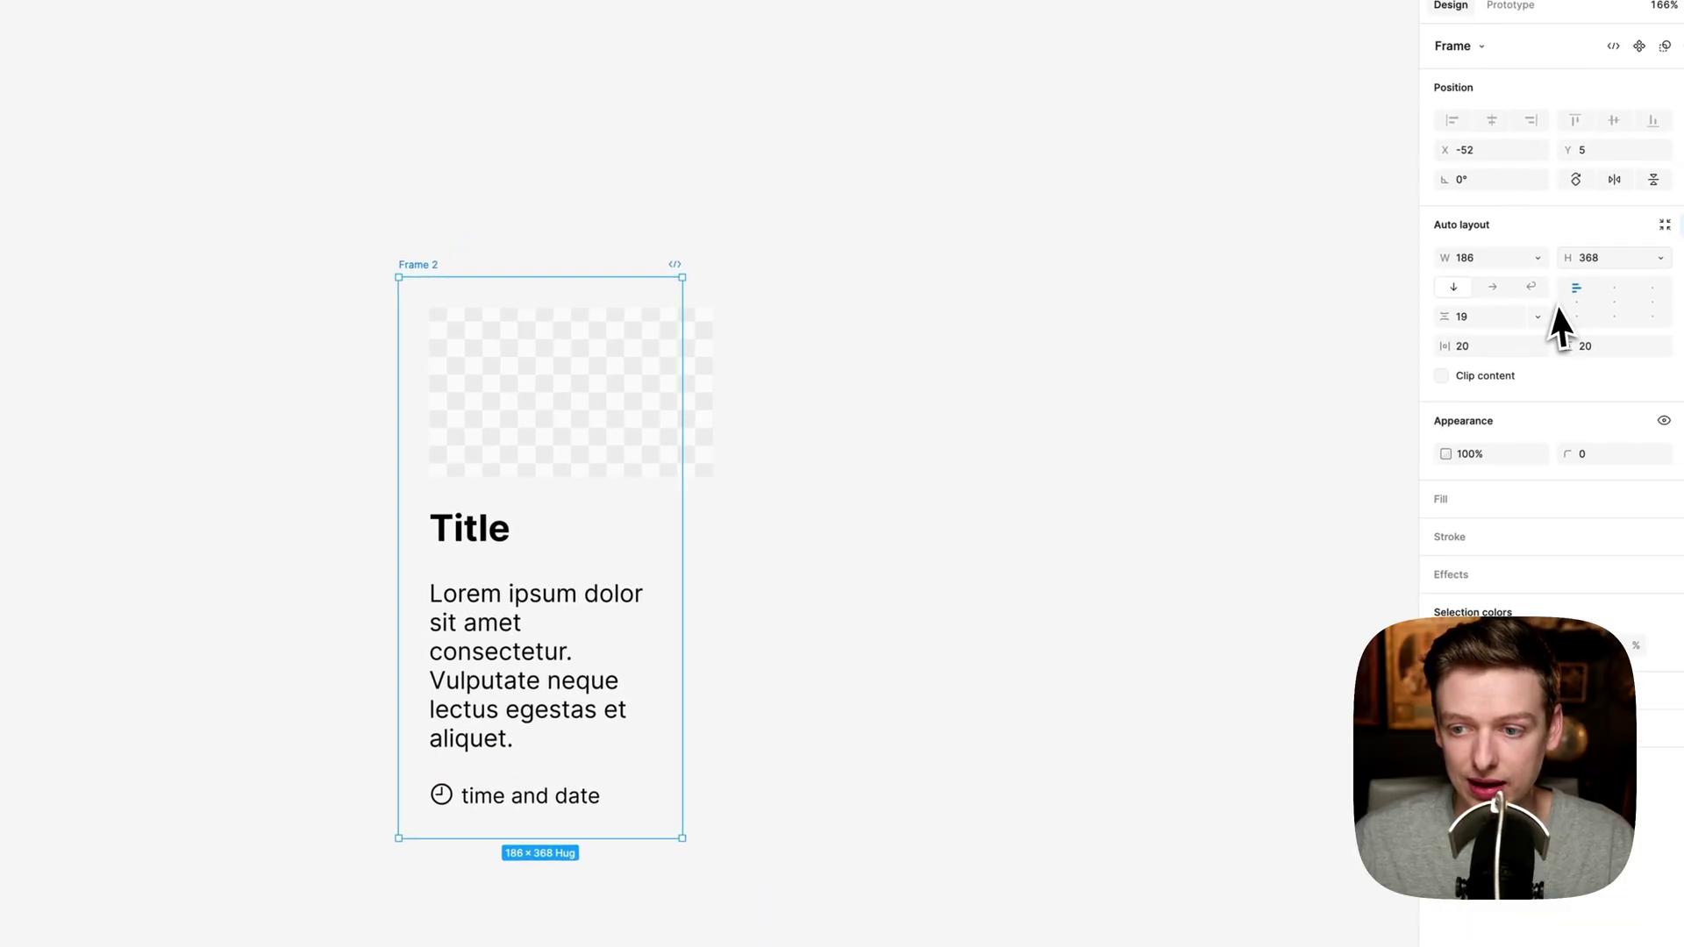
left_click(1593, 235)
left_click(1509, 289)
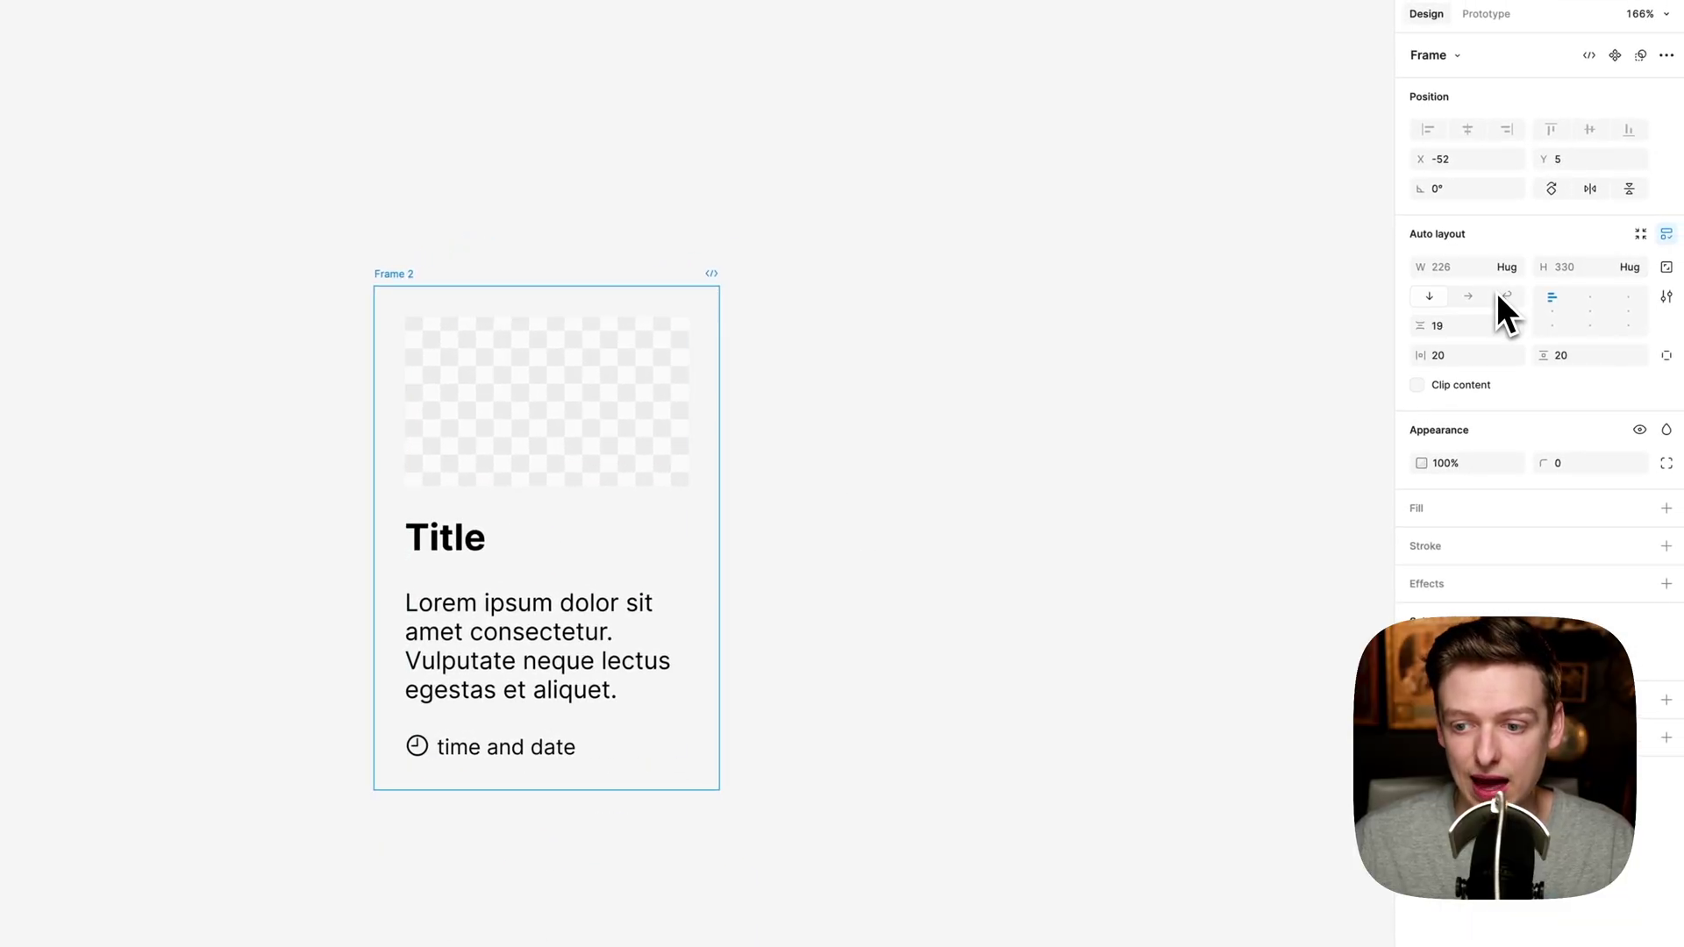
- Give the card frame a white FFFFFF fill and a corner radius of 8
left_click(1667, 508)
scroll(1034, 538, "down", 1)
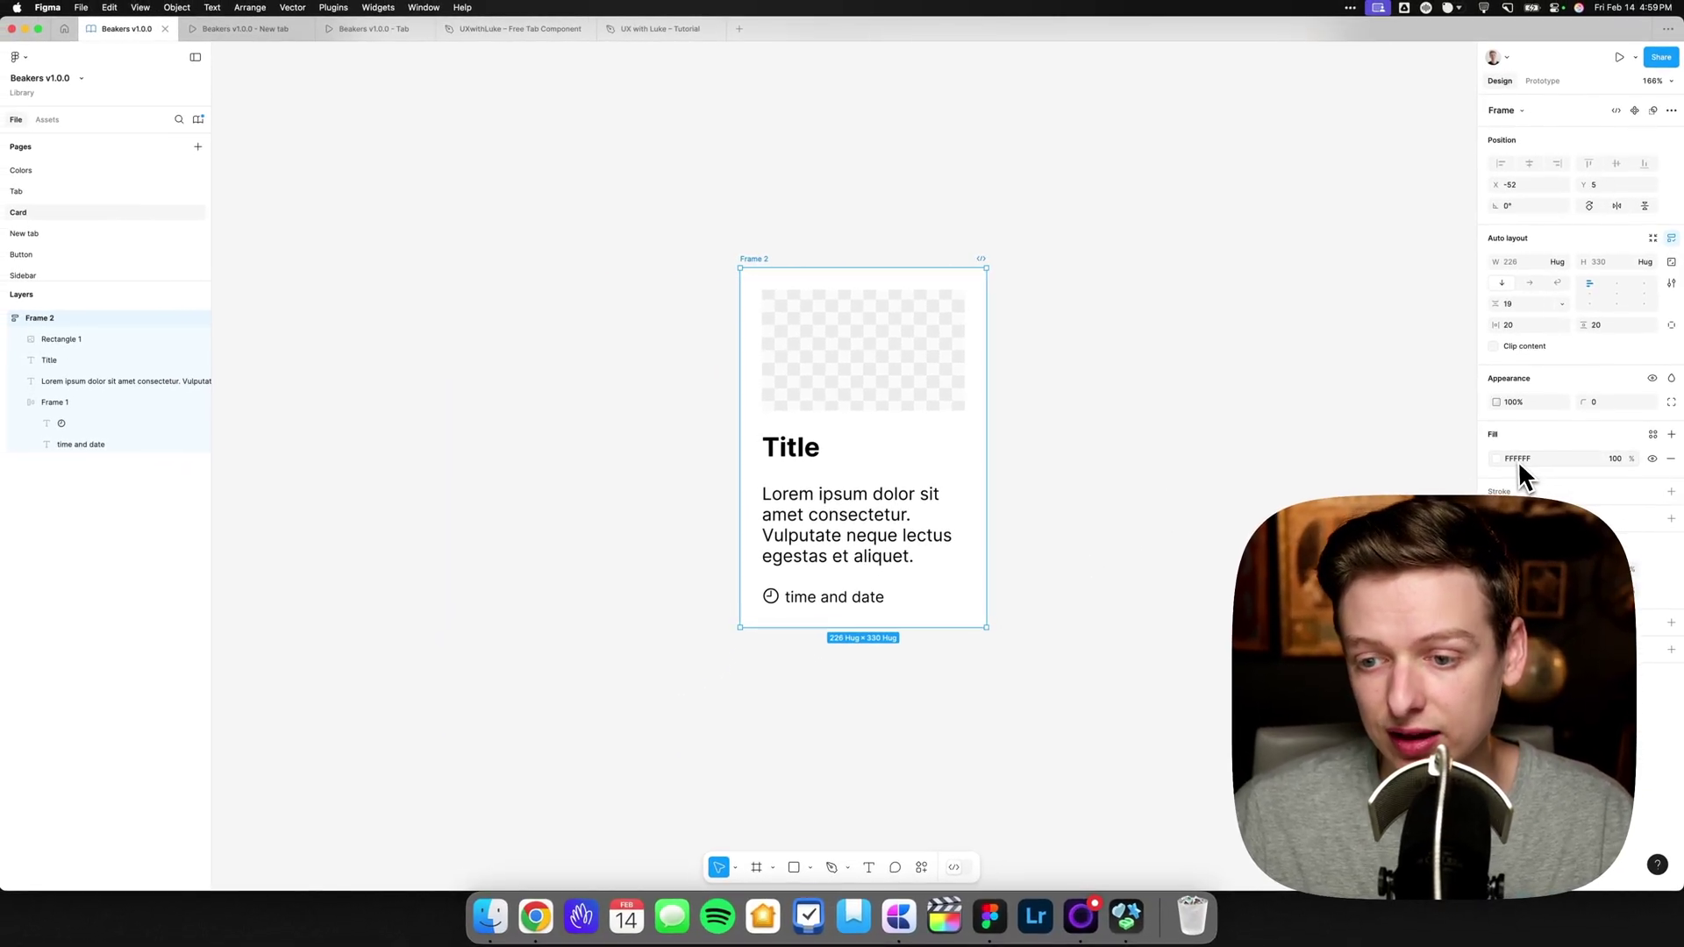
left_click(1602, 403)
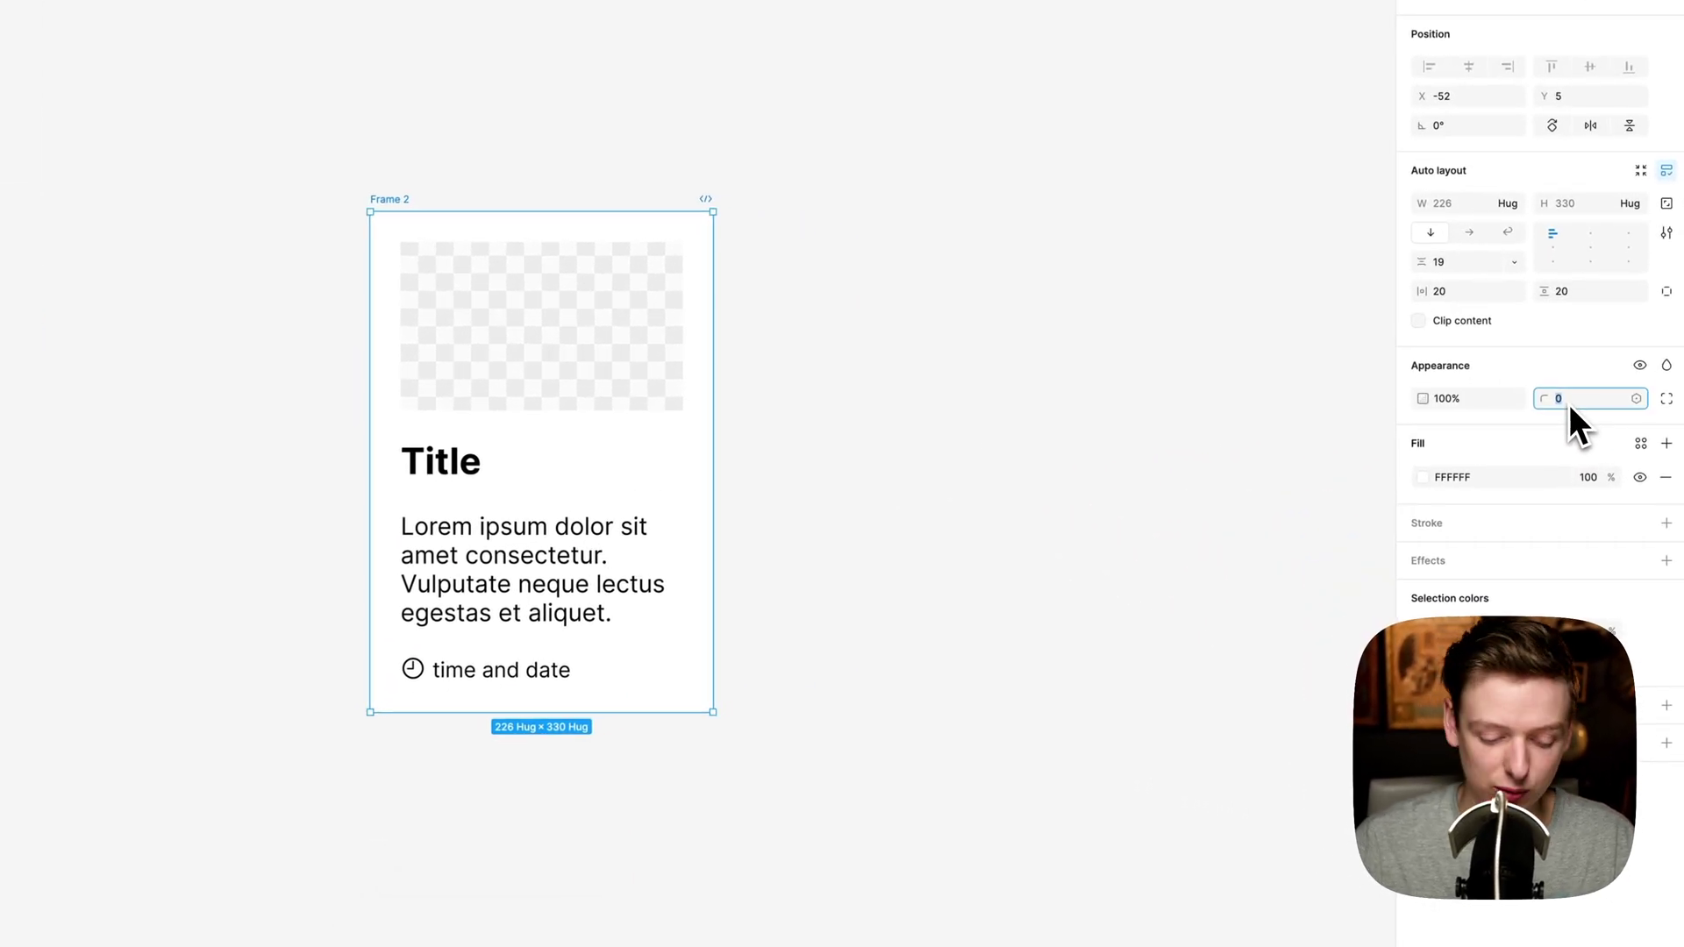
type("8")
key("Return")
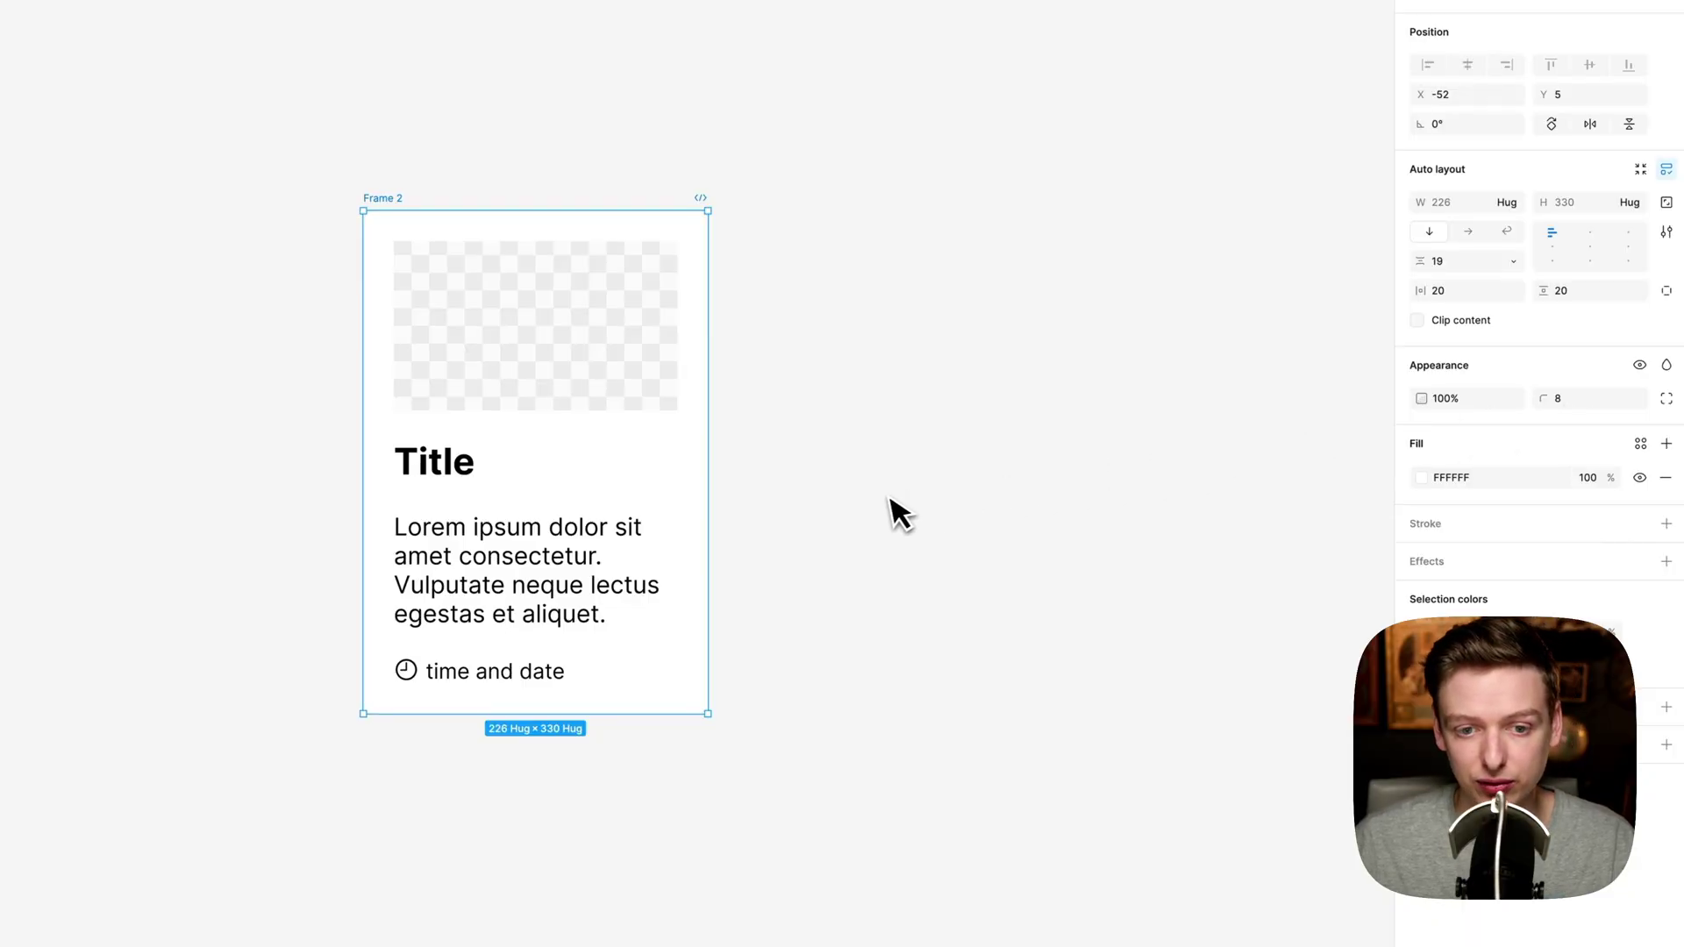
left_click(889, 498)
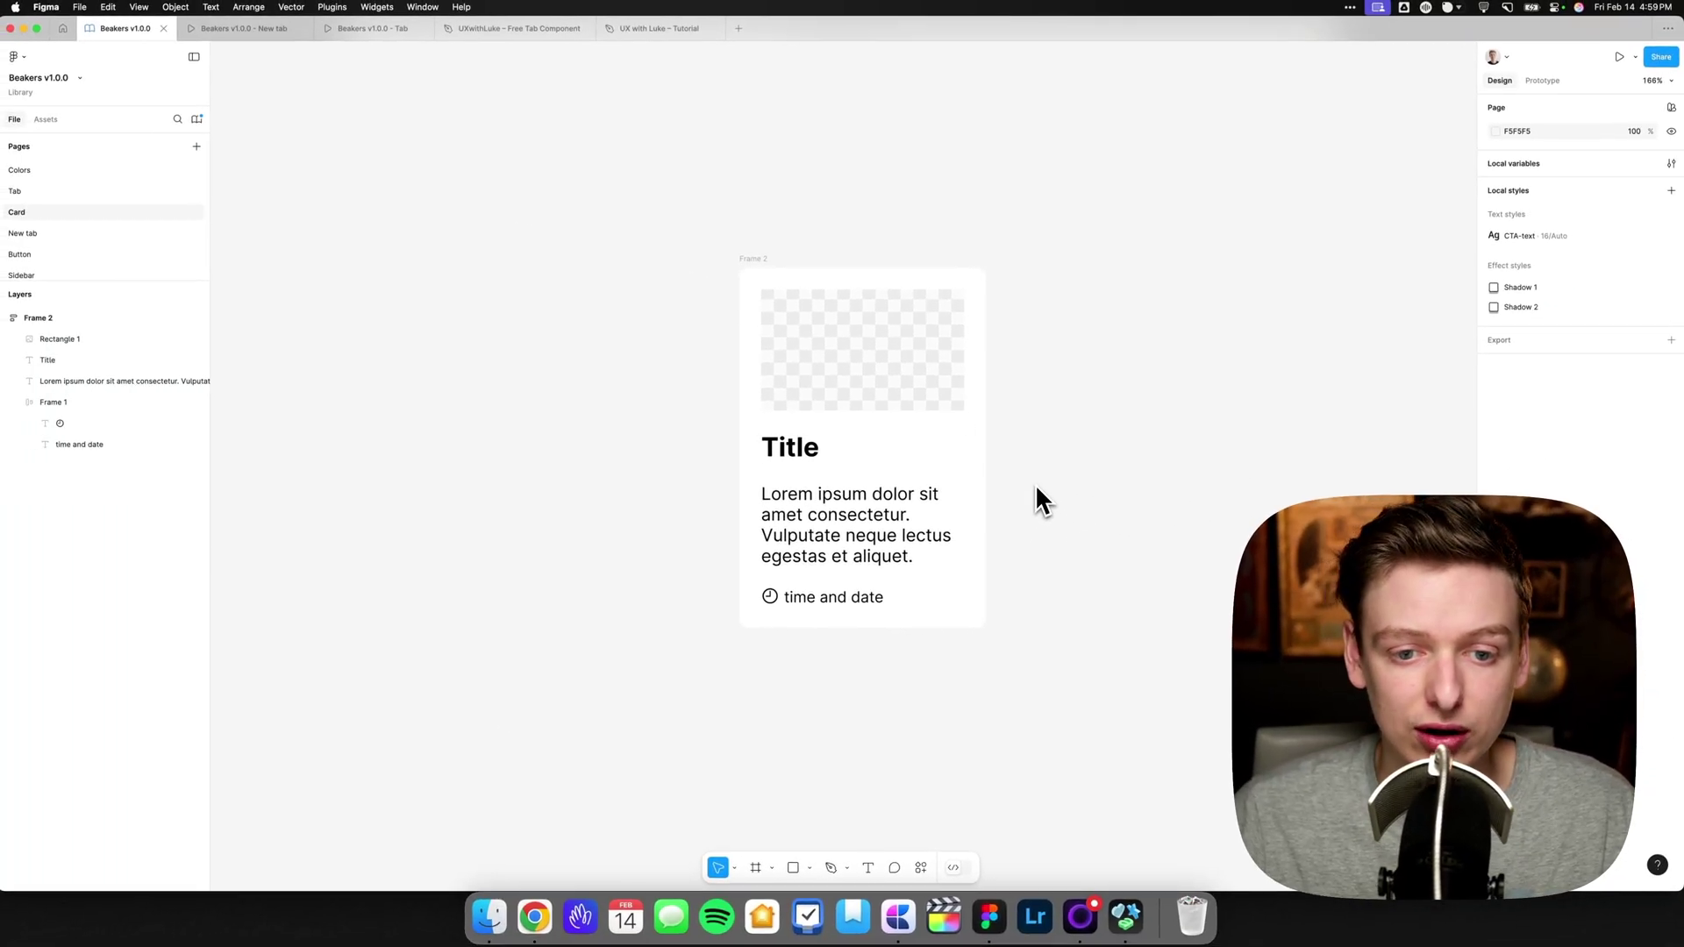
- Enclose the image rectangle at the top of the card in its own frame
left_click(840, 367)
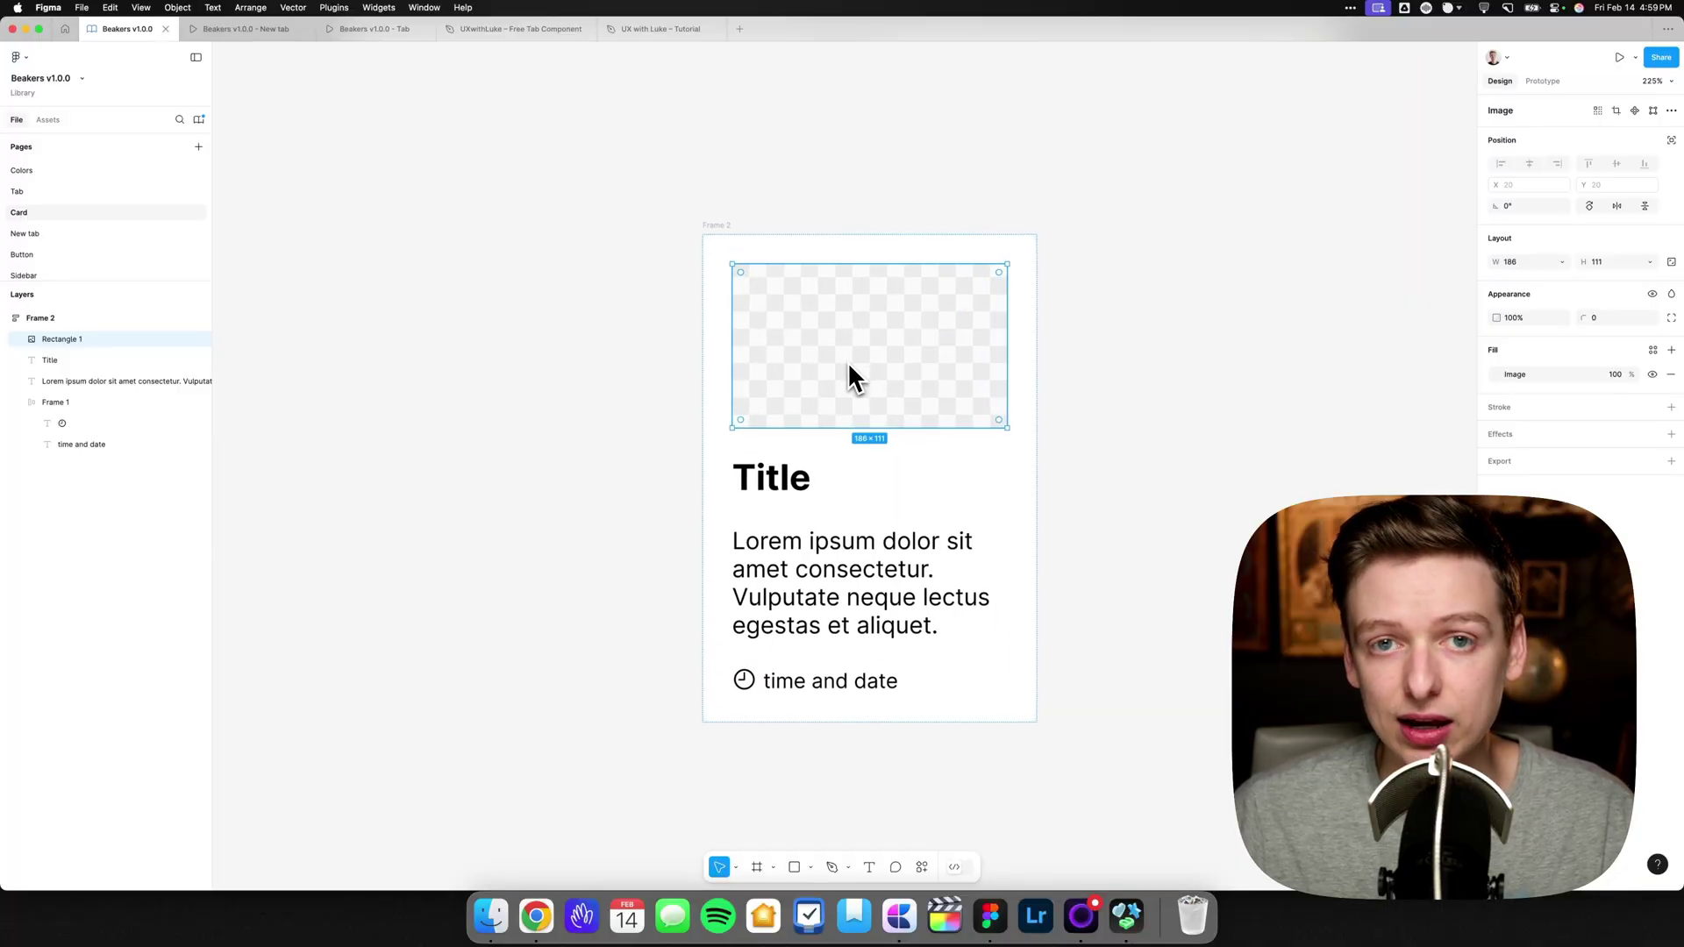
right_click(848, 363)
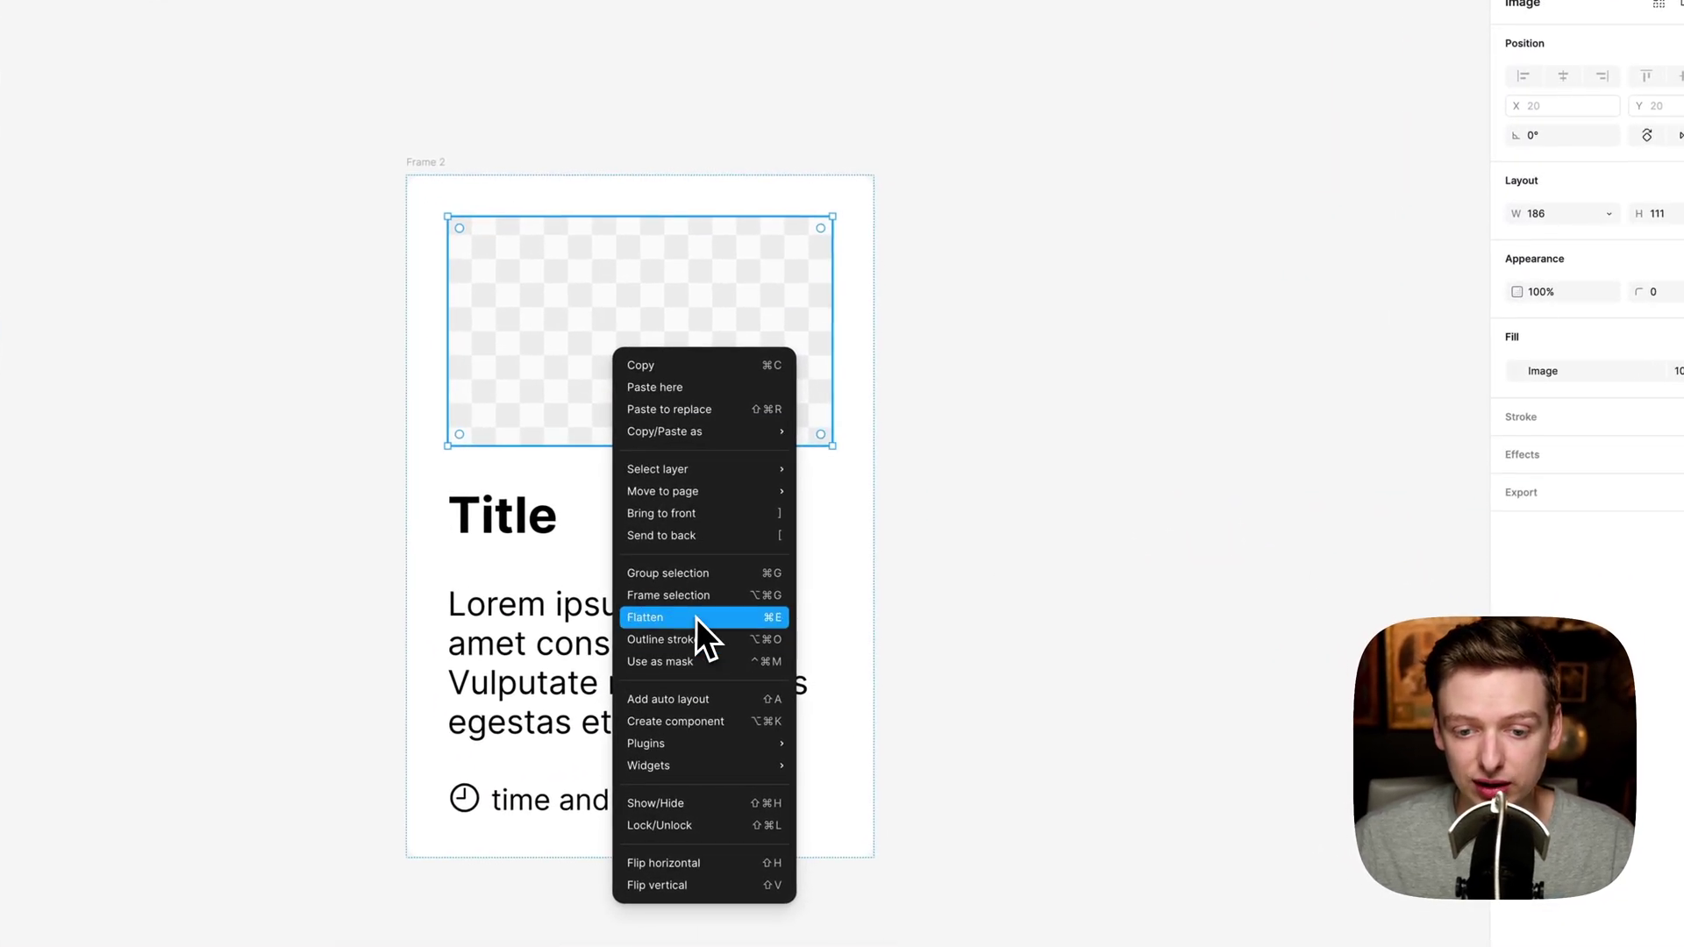
left_click(693, 584)
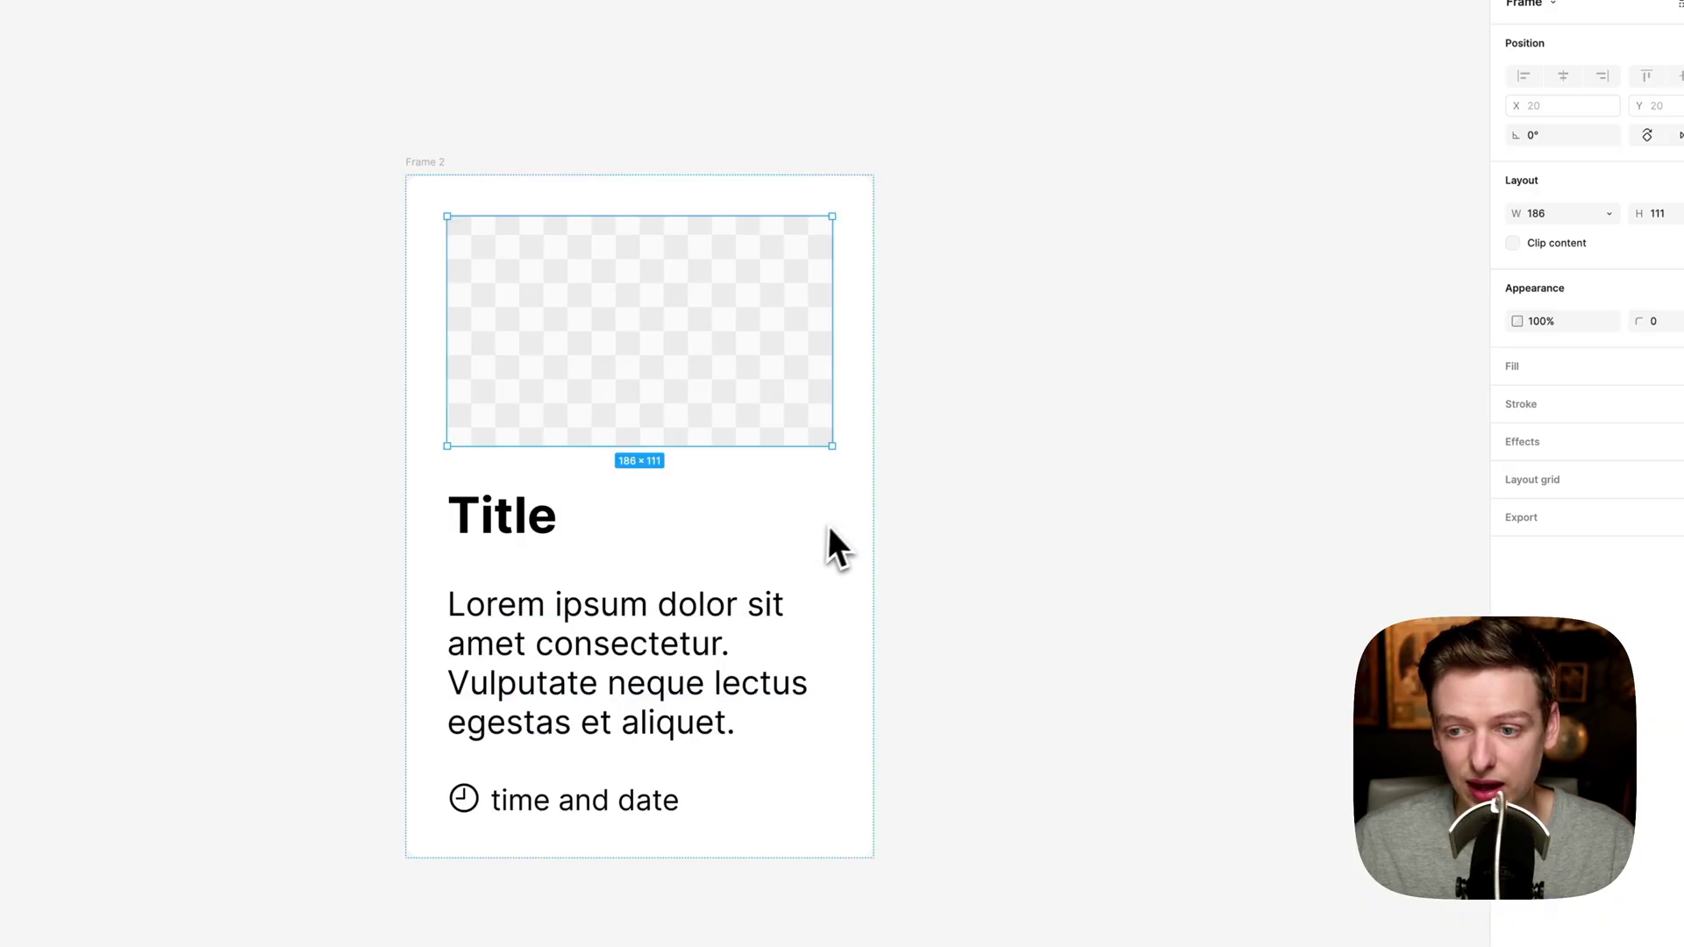
- Turn on content clipping for the image frame and set its corner radius to 4
left_click(1542, 247)
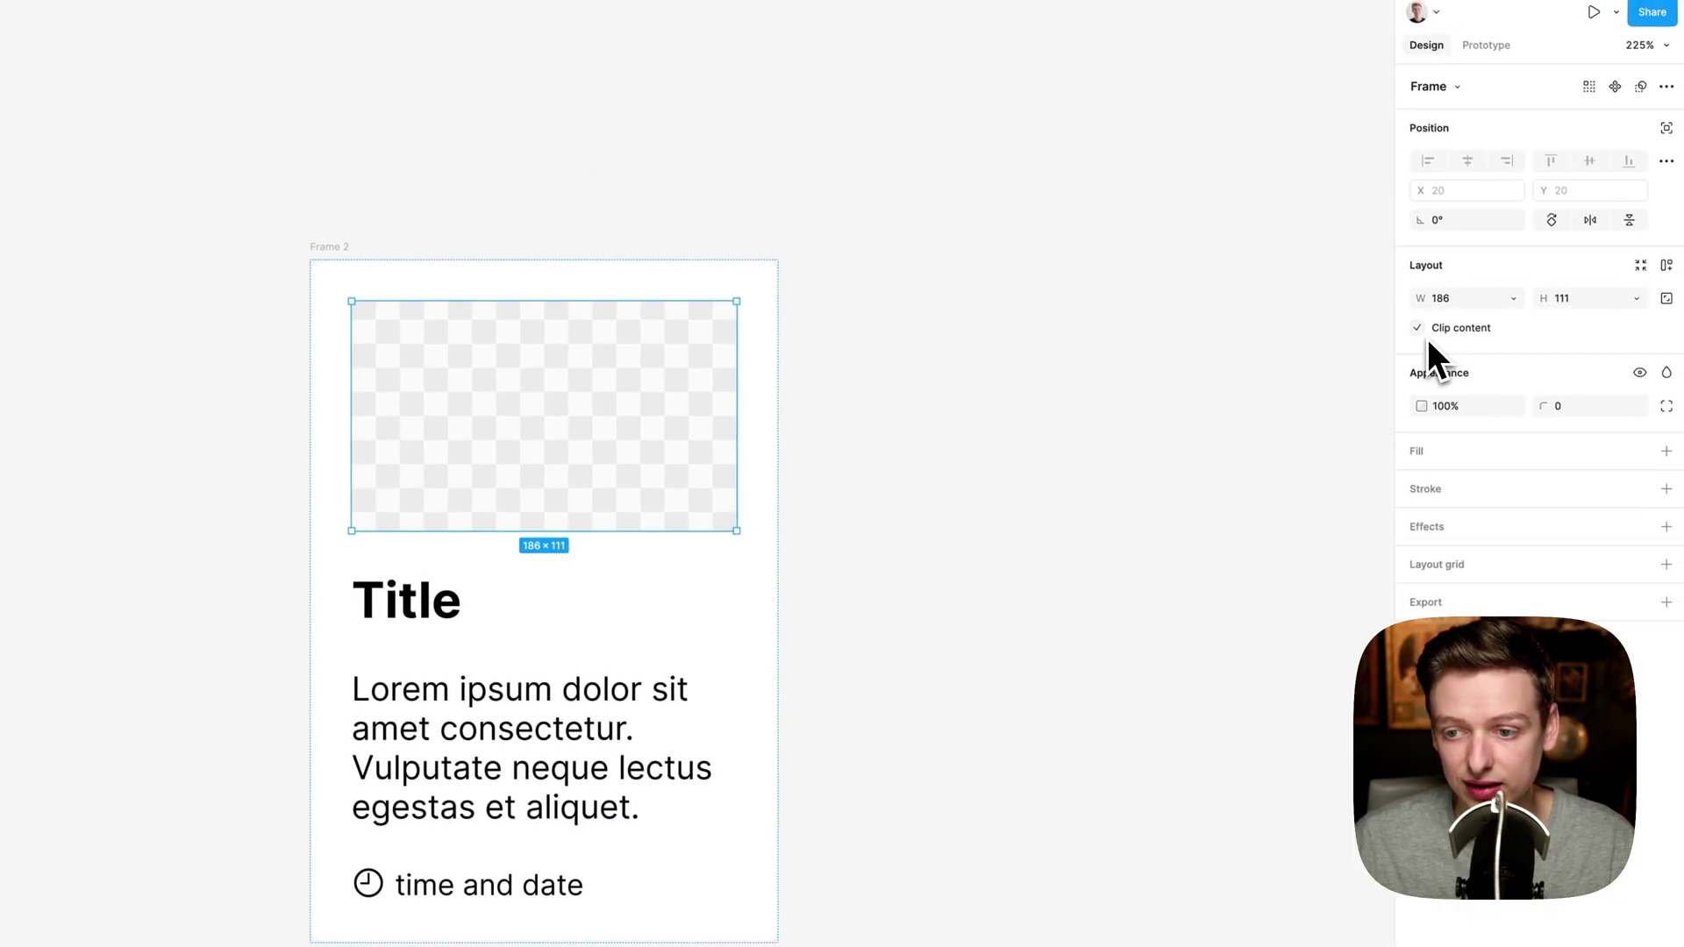
left_click(1575, 410)
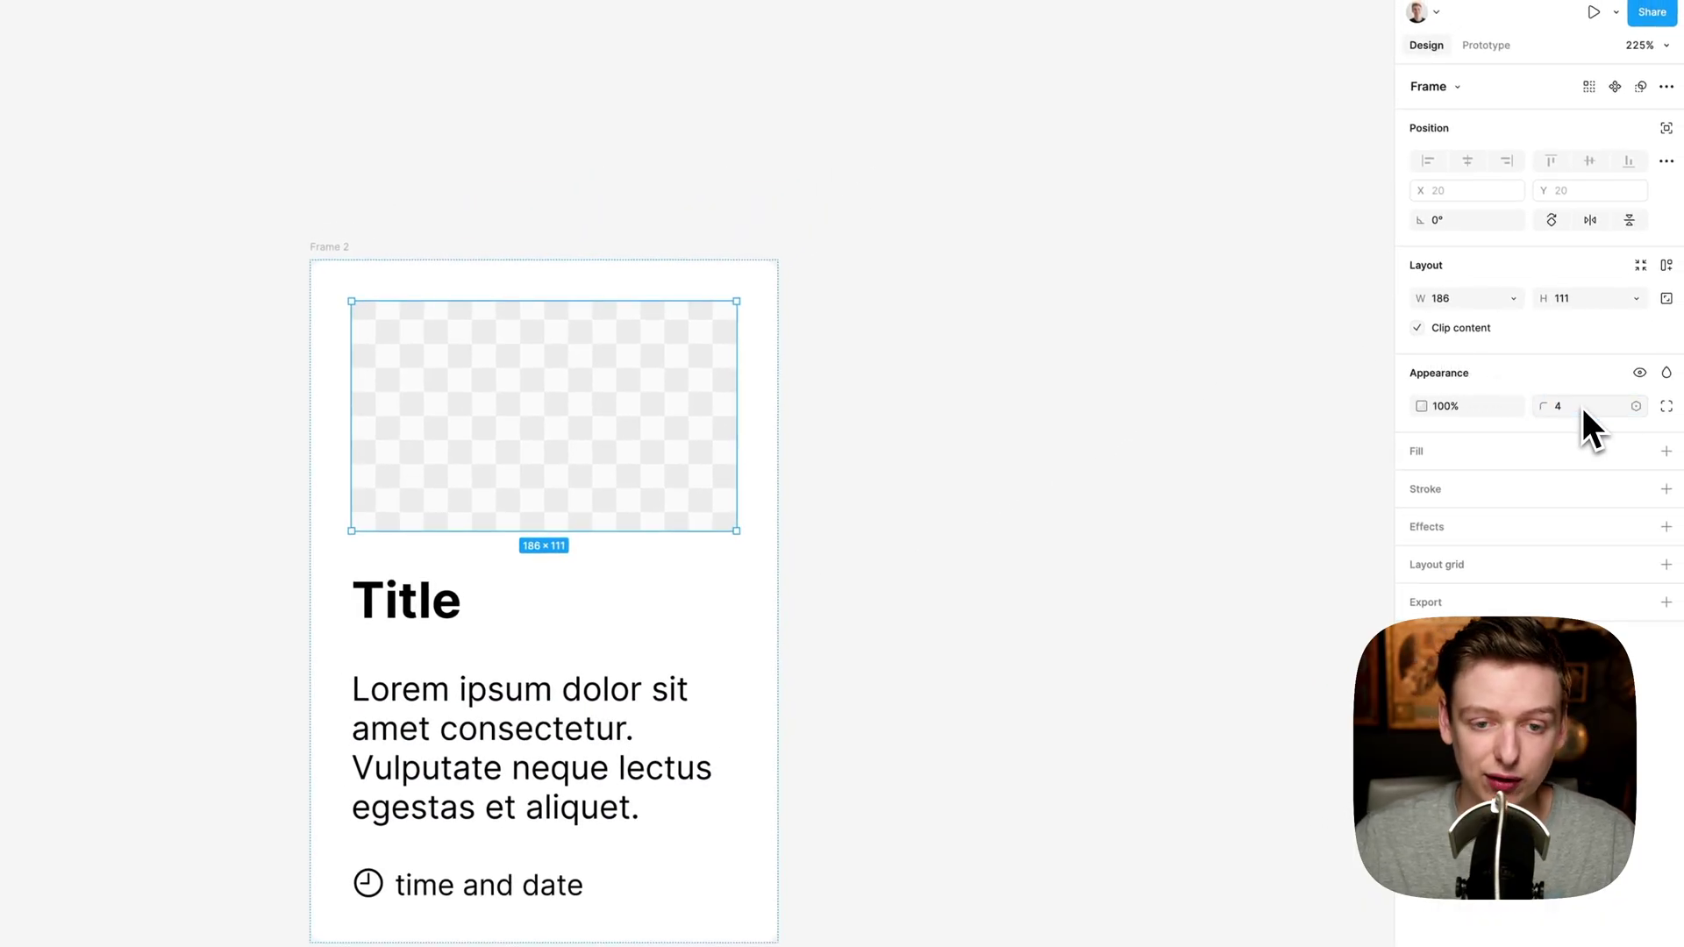
left_click(963, 440)
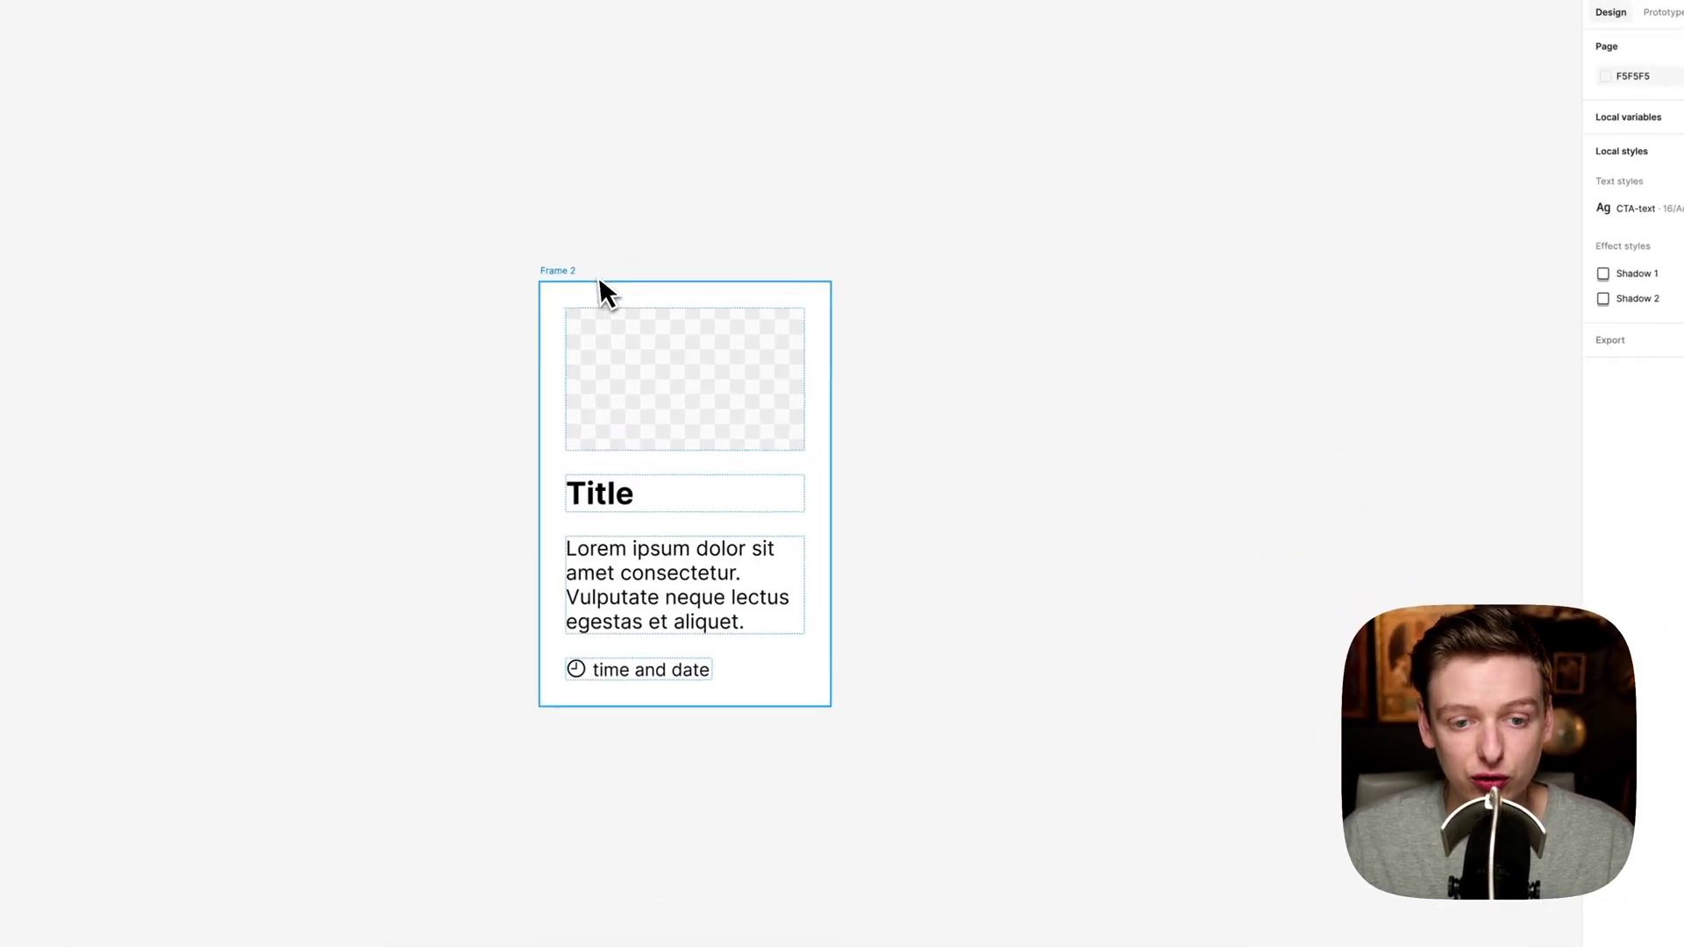
- Widen the card to about 476 and check how the paragraph and title adapt to the new width
left_click(606, 294)
left_click_drag(831, 360, 1162, 428)
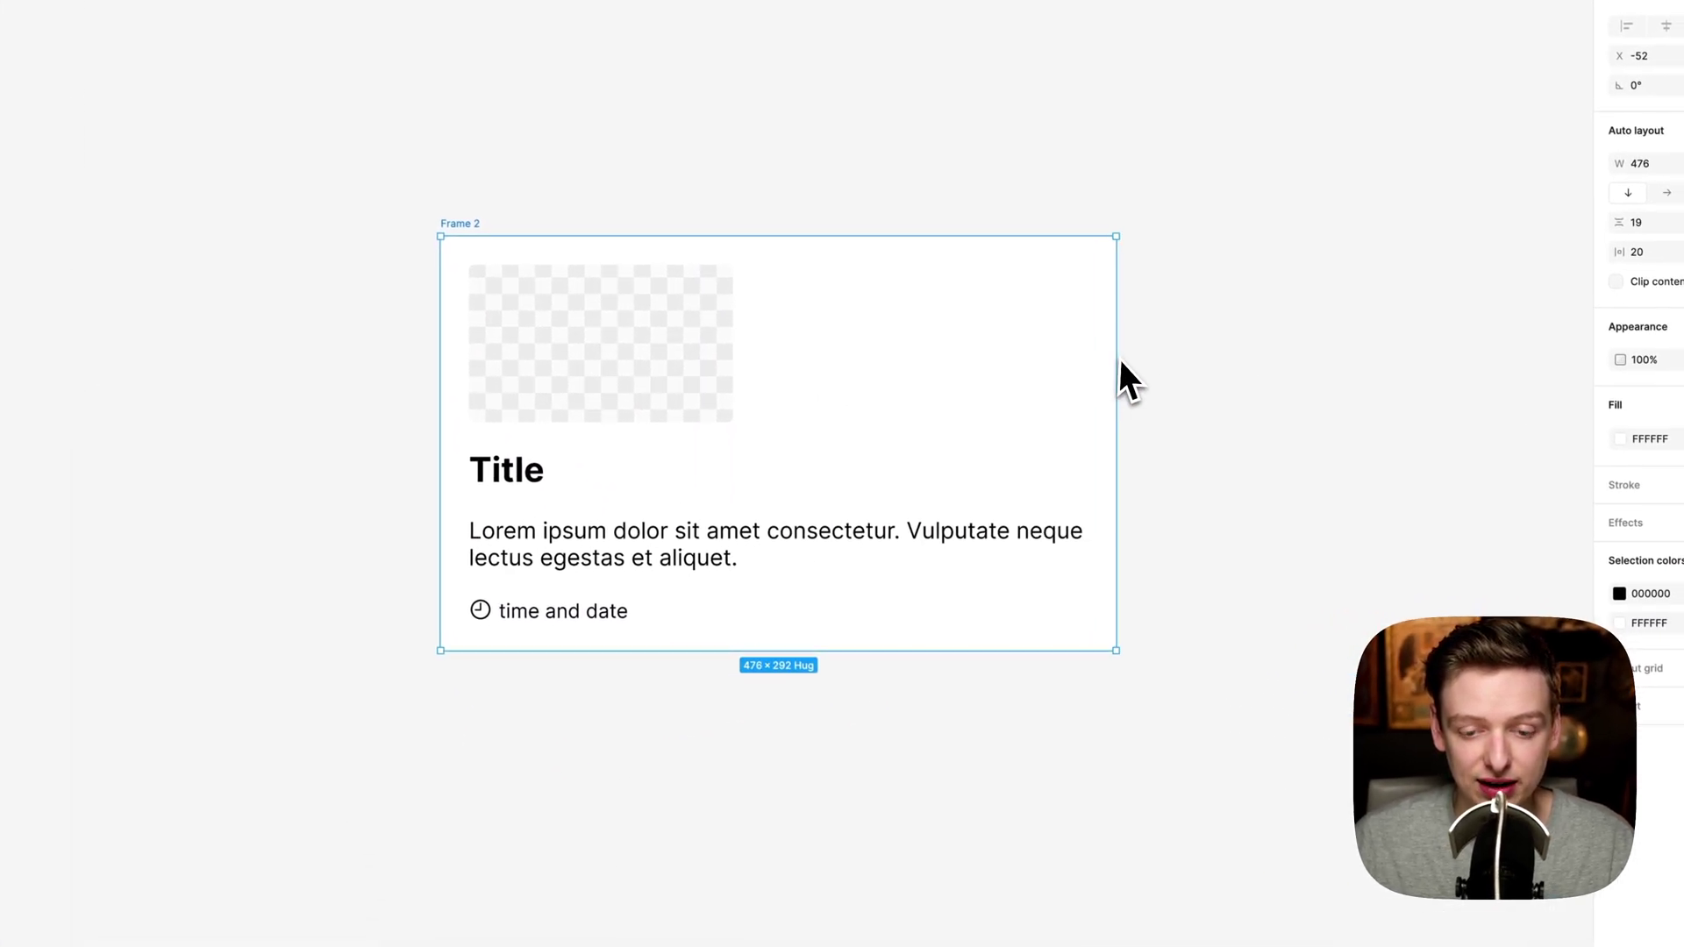
left_click(679, 606)
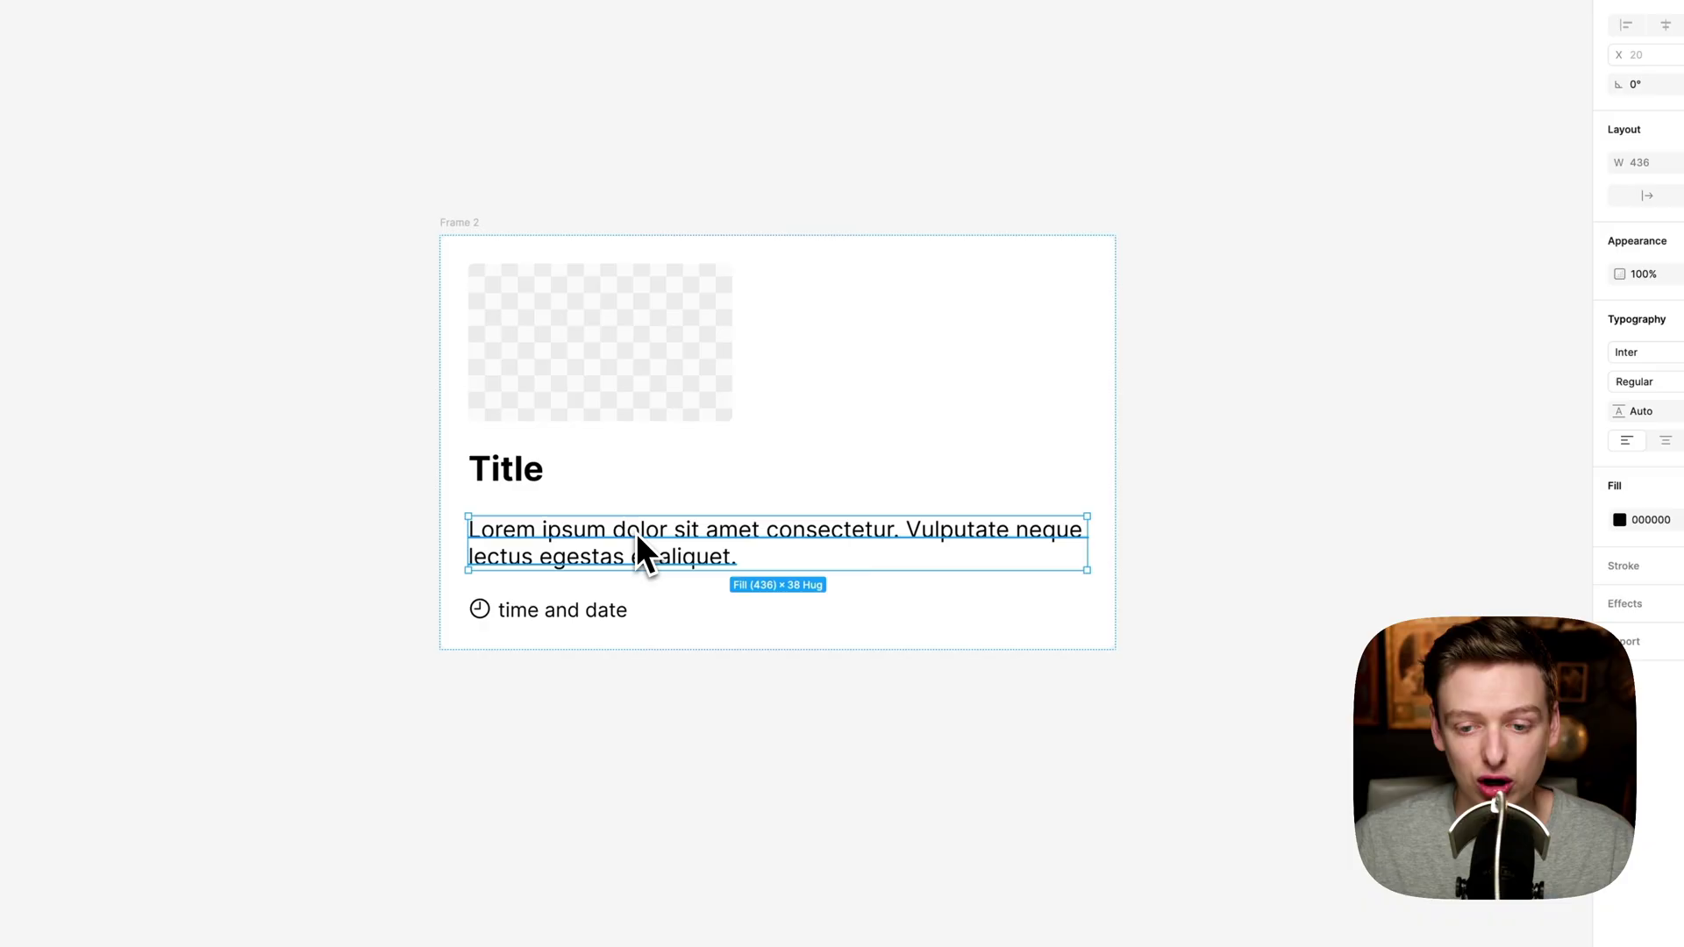
left_click(542, 483)
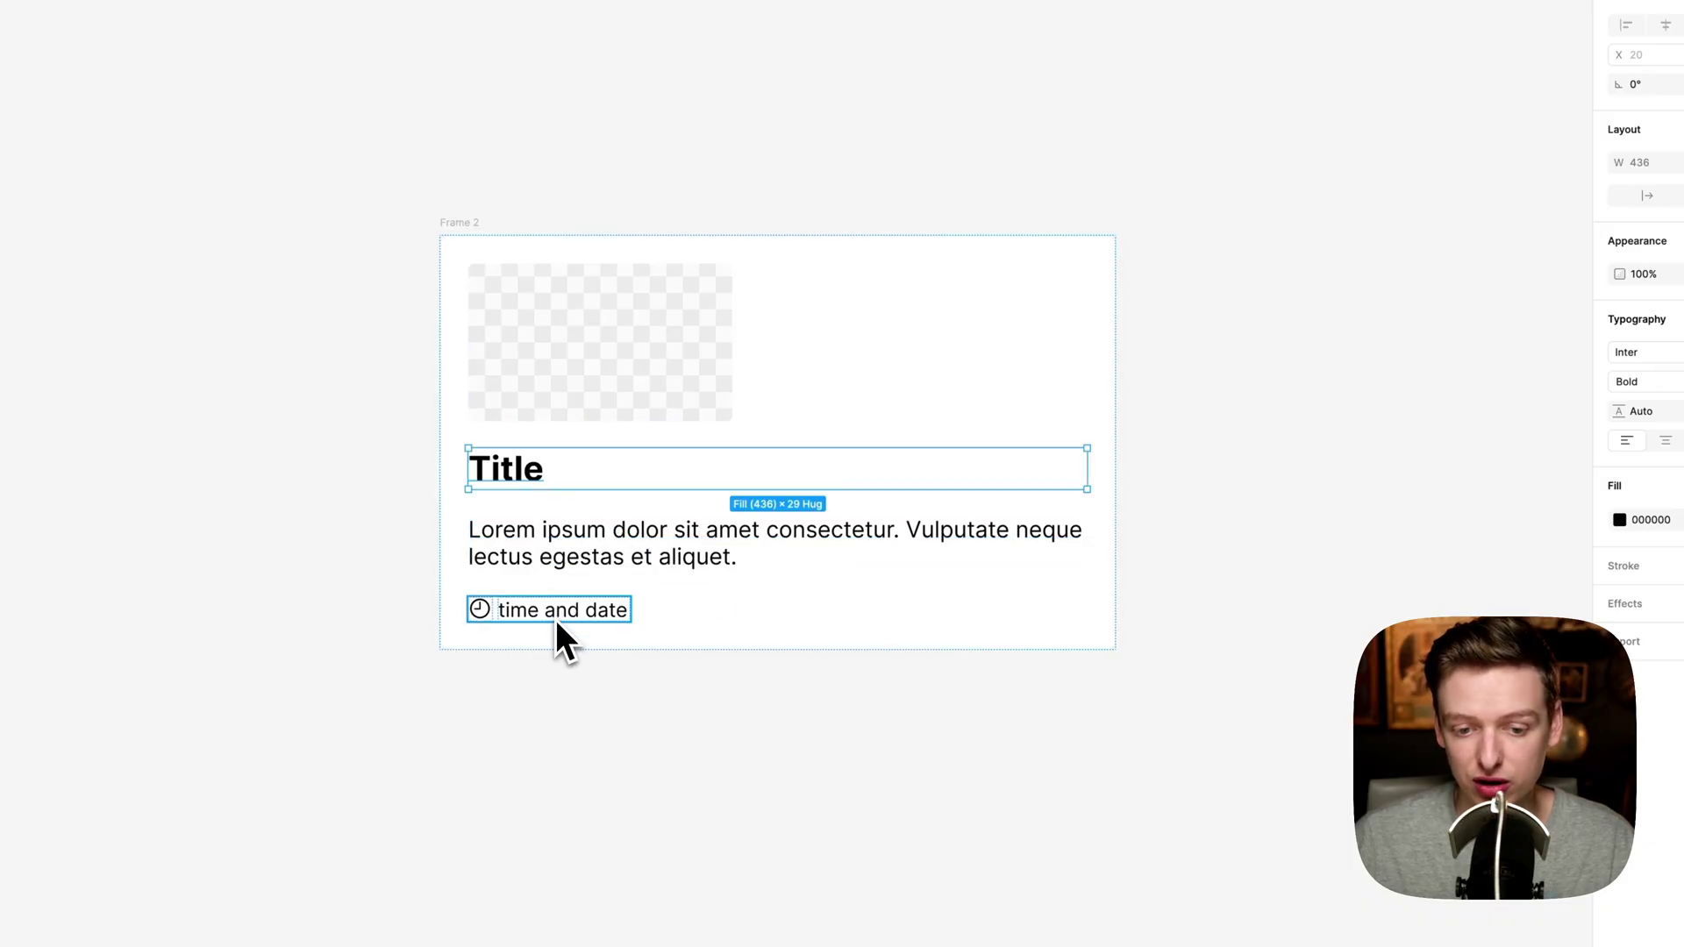
left_click(1222, 536)
key("cmd+z")
left_click(1274, 531)
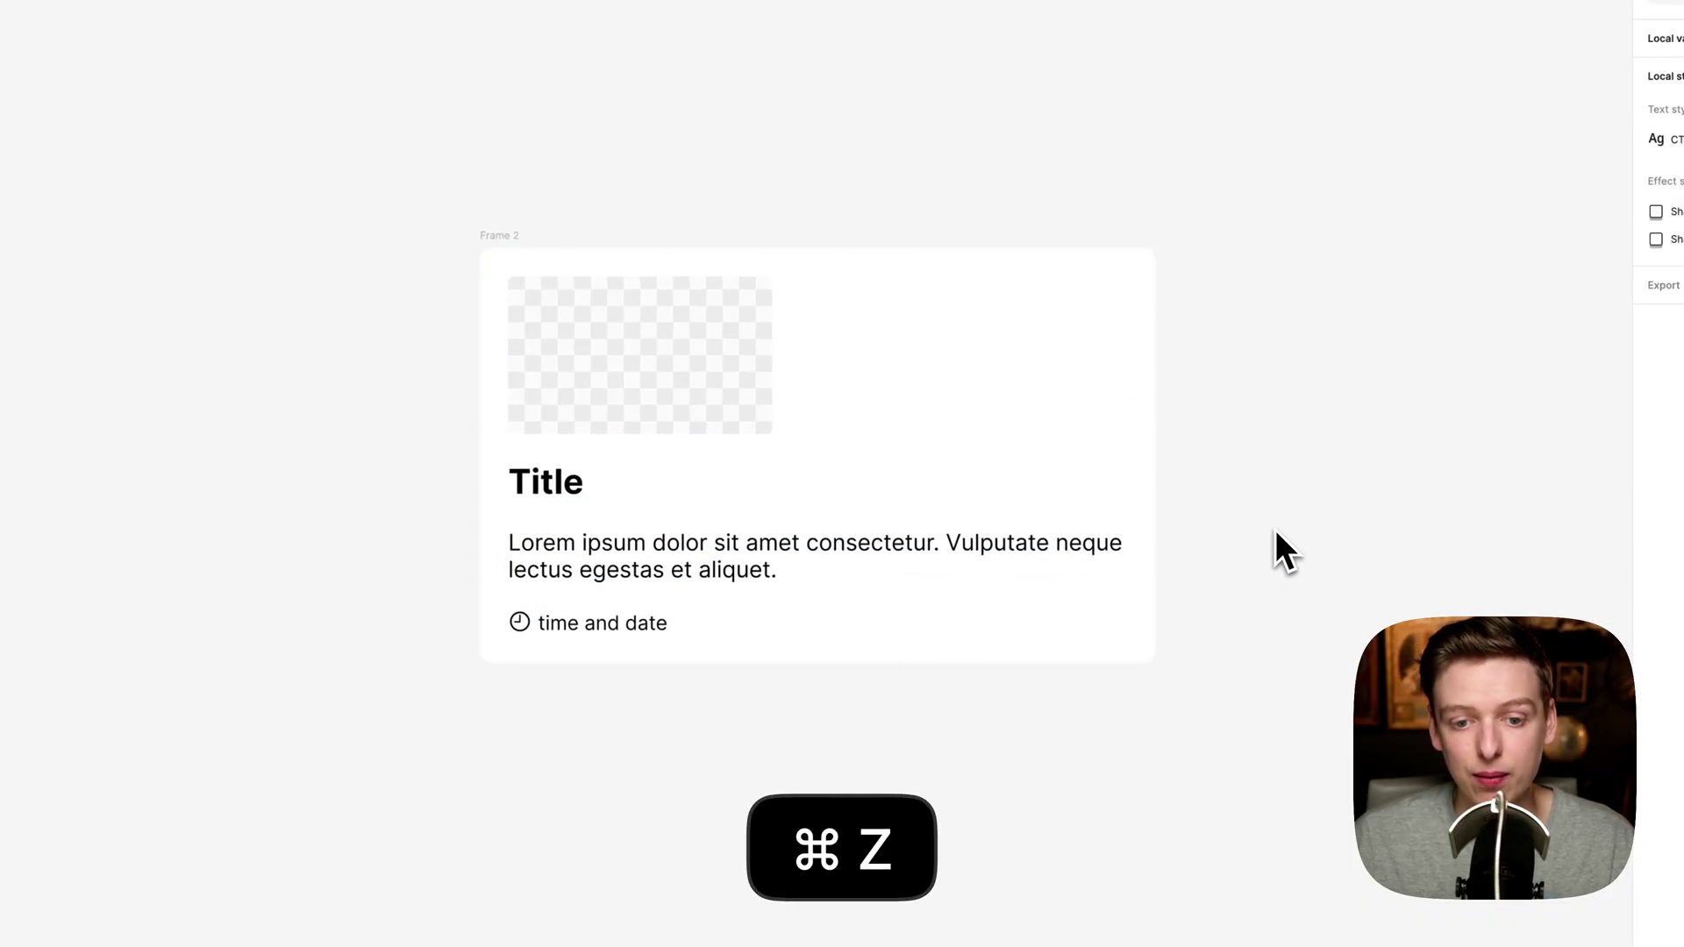
- Set the image frame's width to fill the card container
left_click(719, 390)
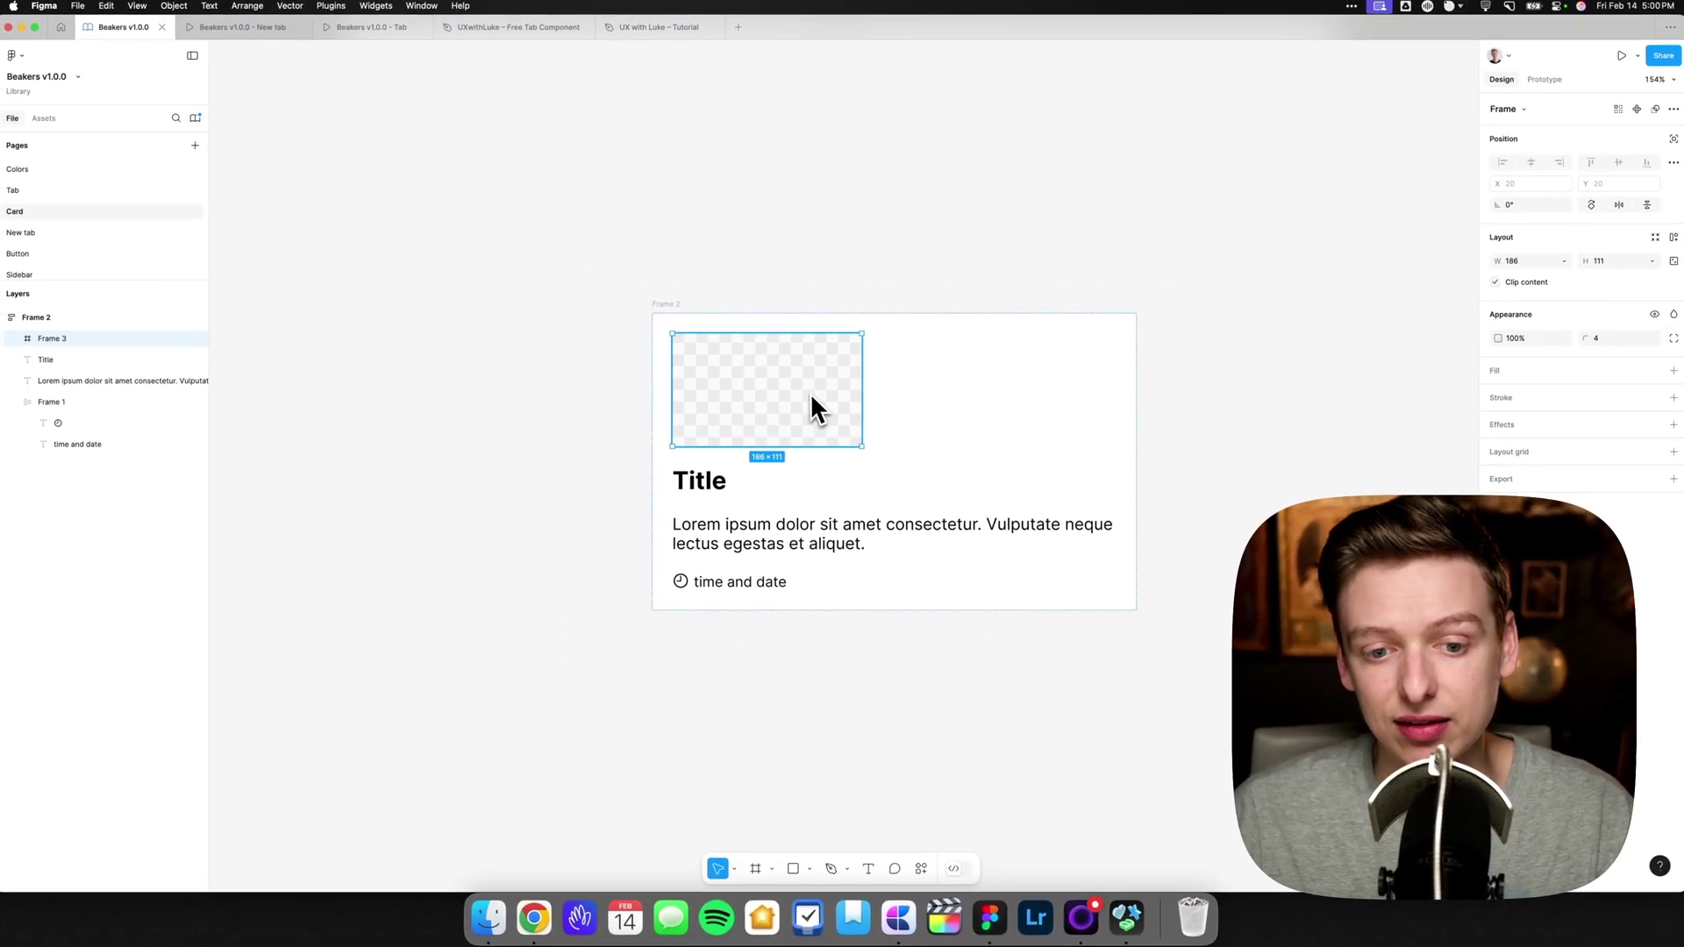
left_click(1562, 263)
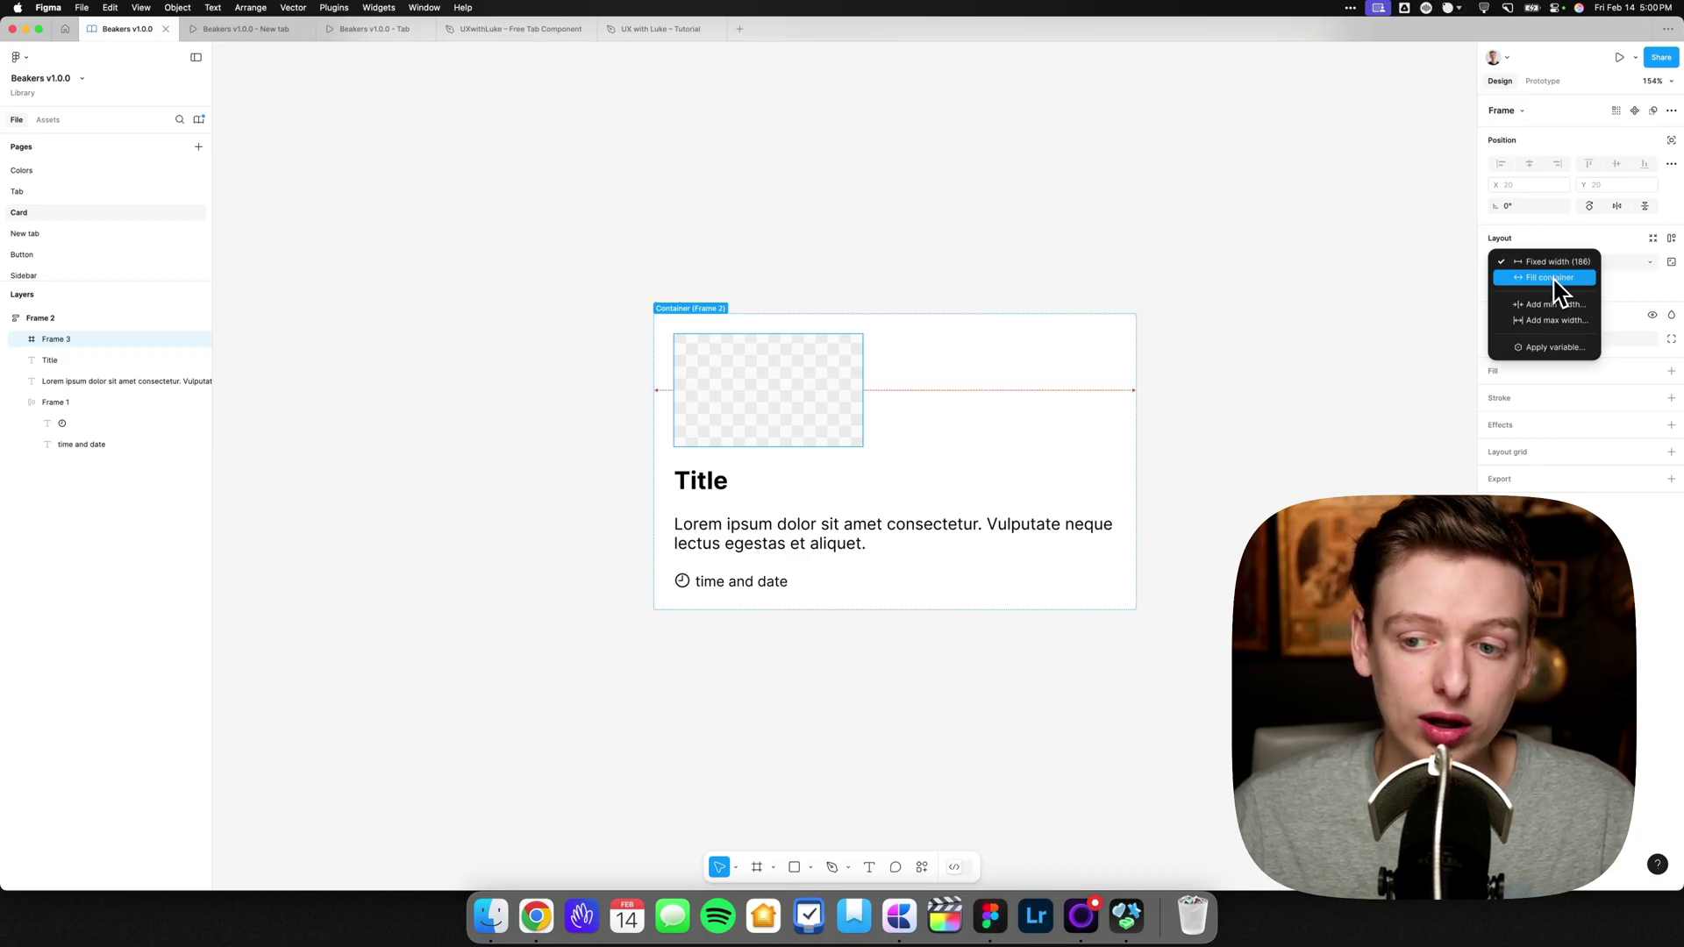
left_click(1553, 283)
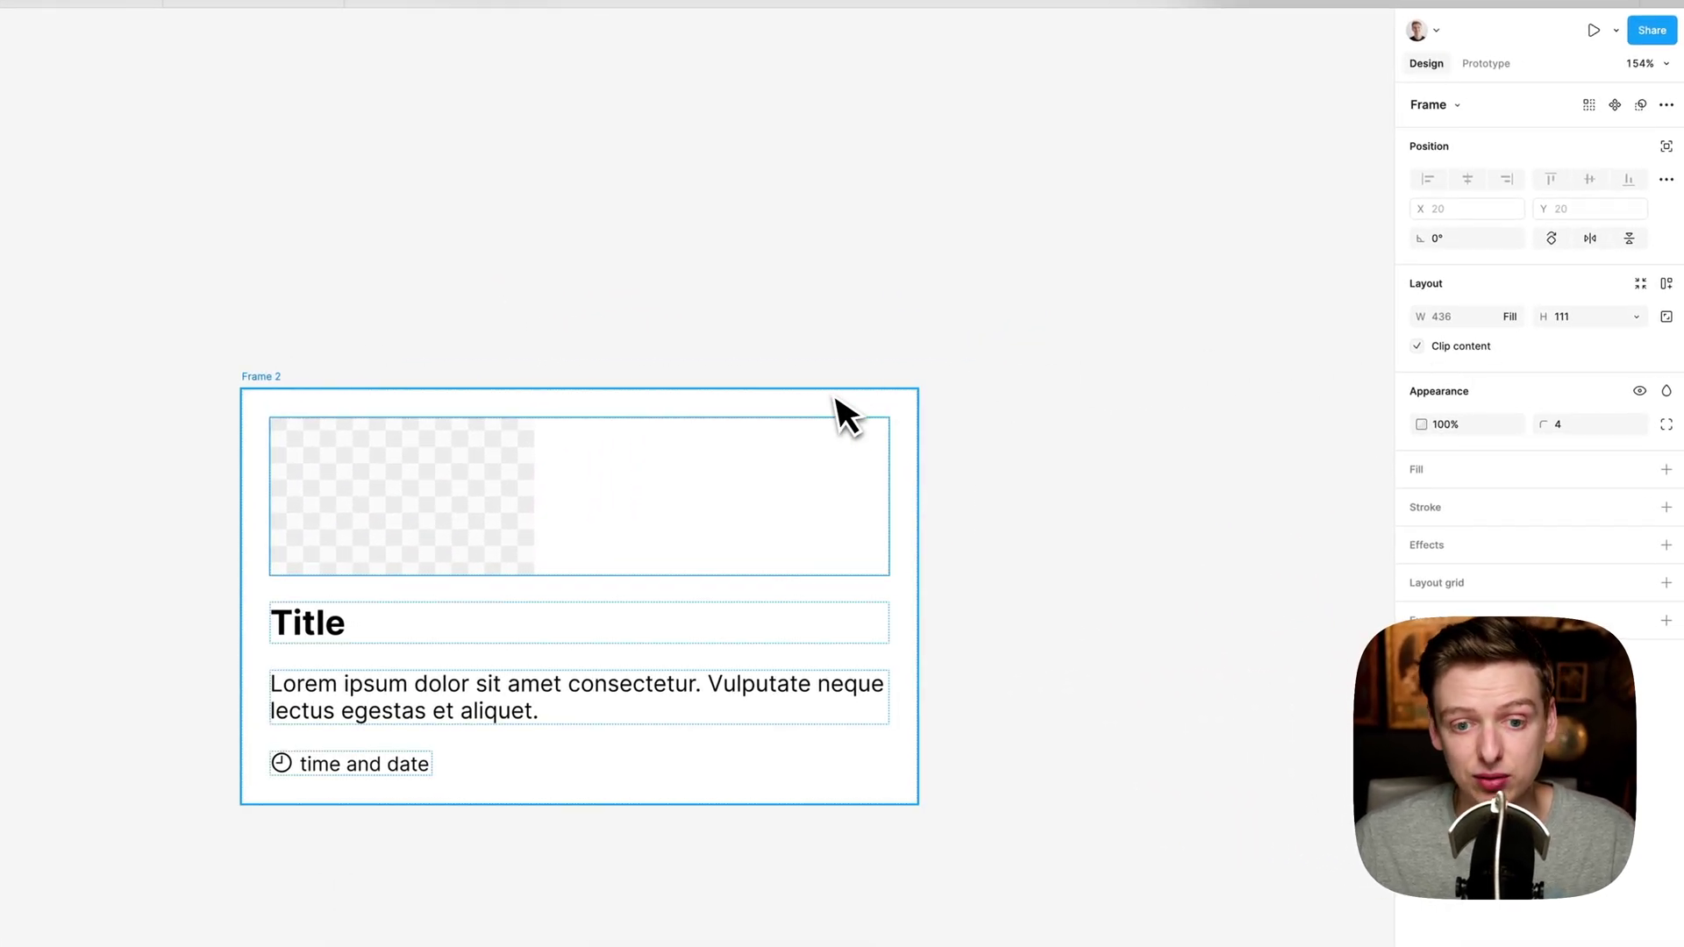
- Add auto layout to the image frame and set the width of the image rectangle inside it to fill the container
key("ctrl+z")
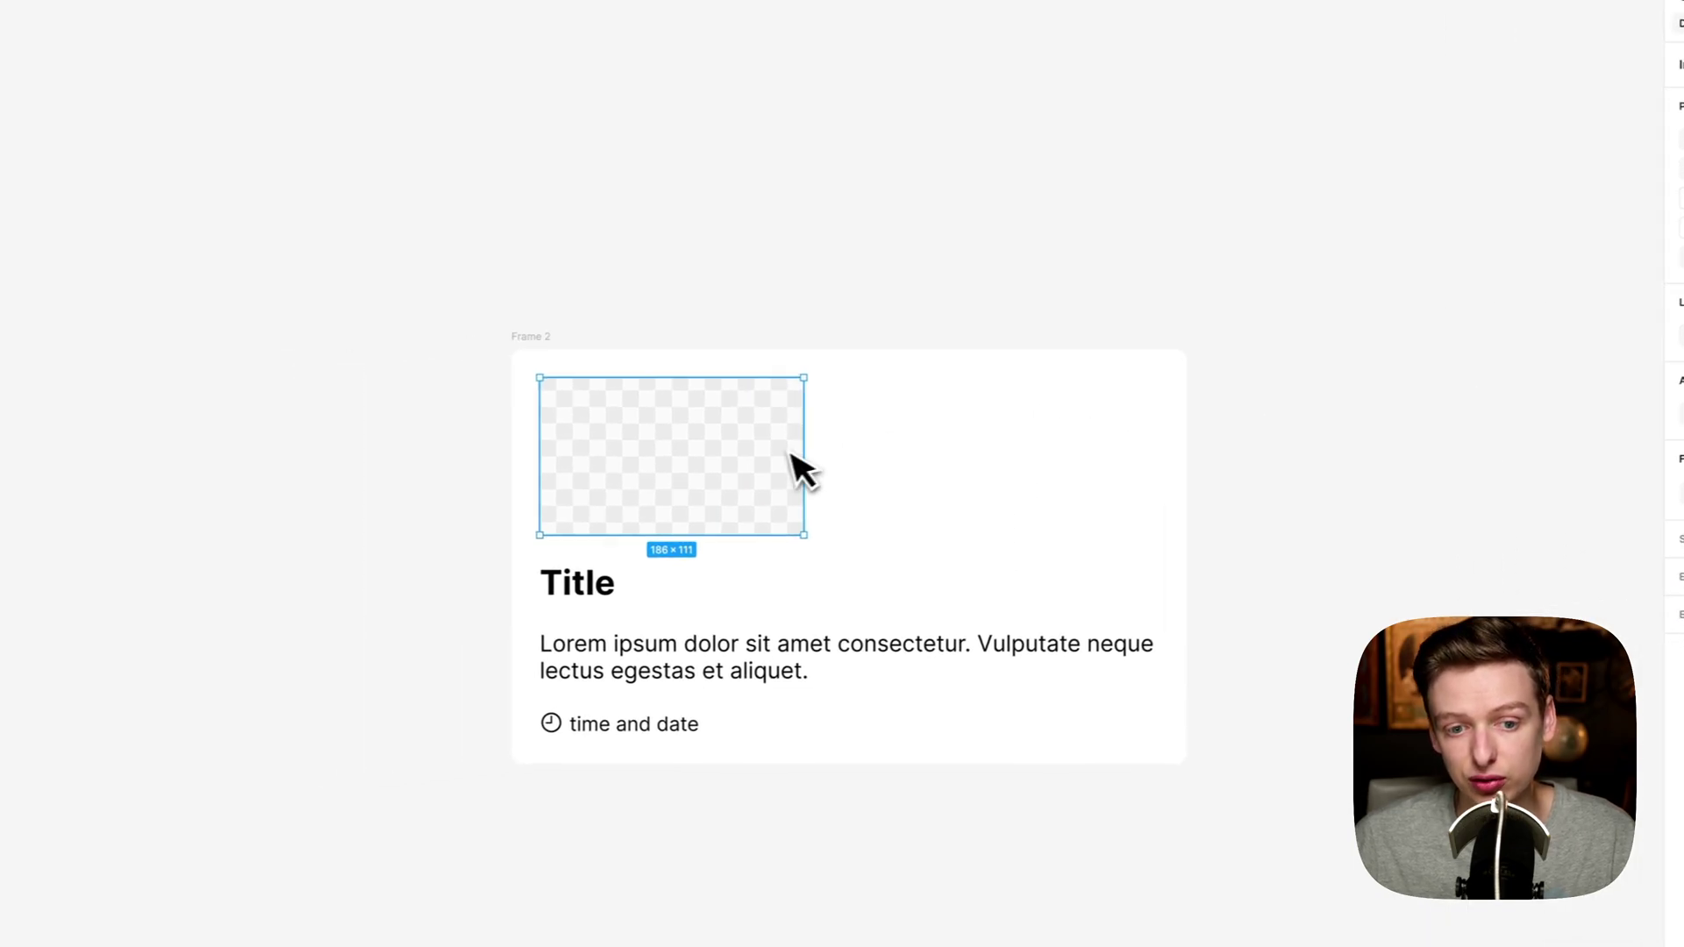
key("ctrl+alt+g")
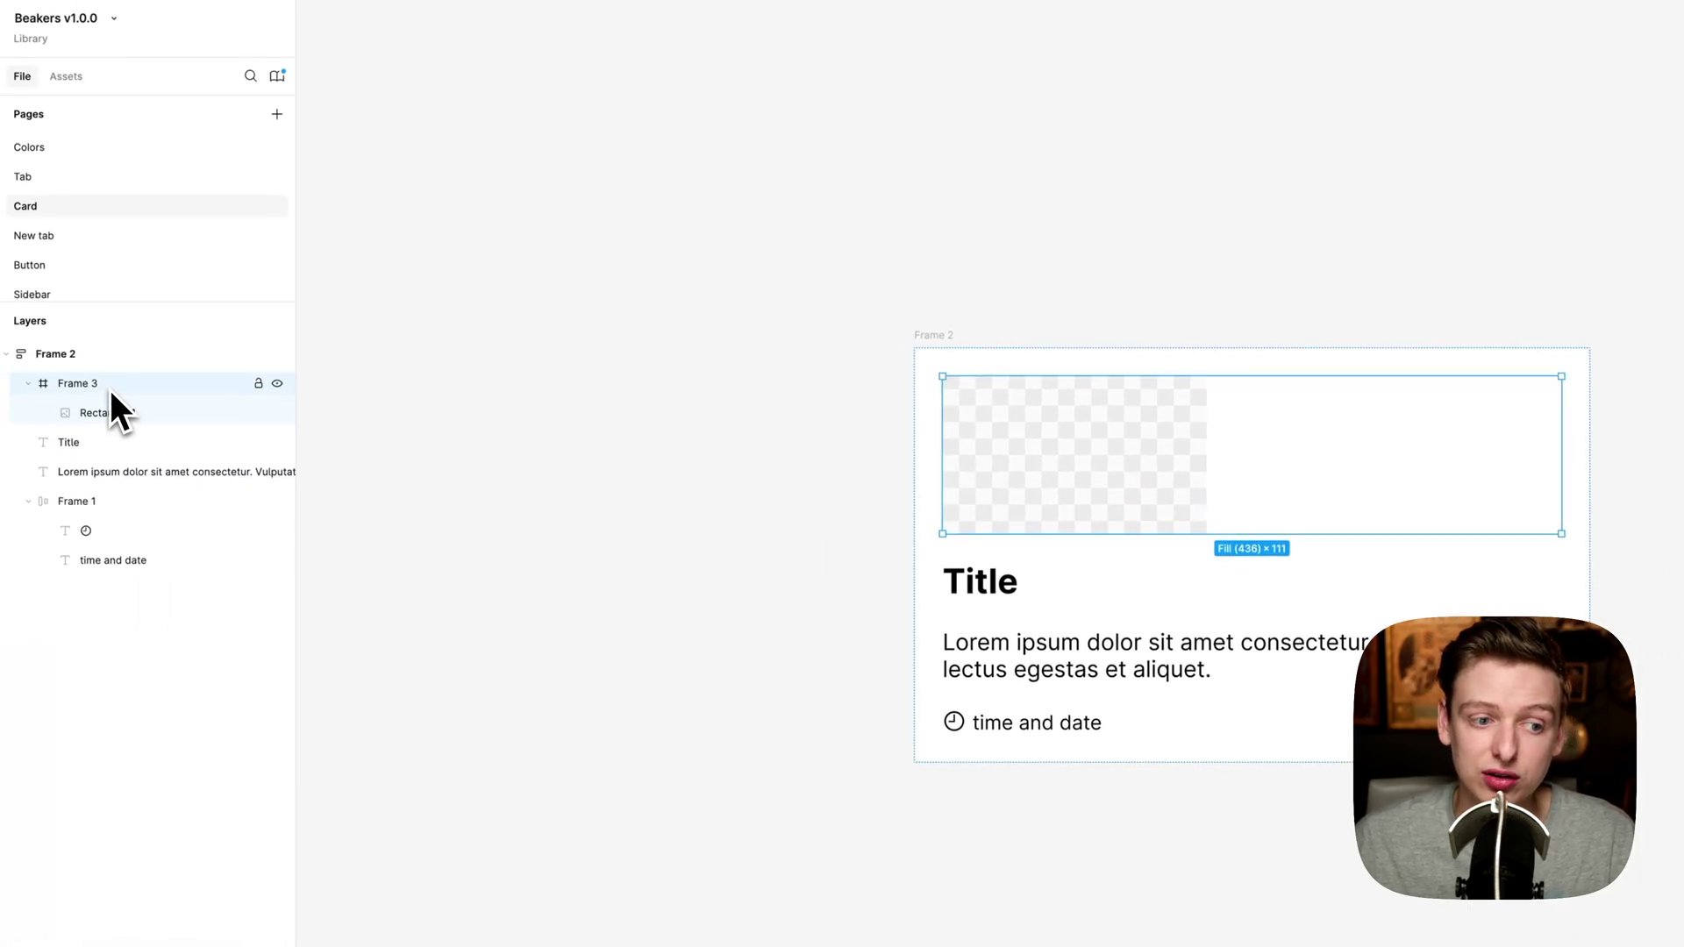
key("shift+a")
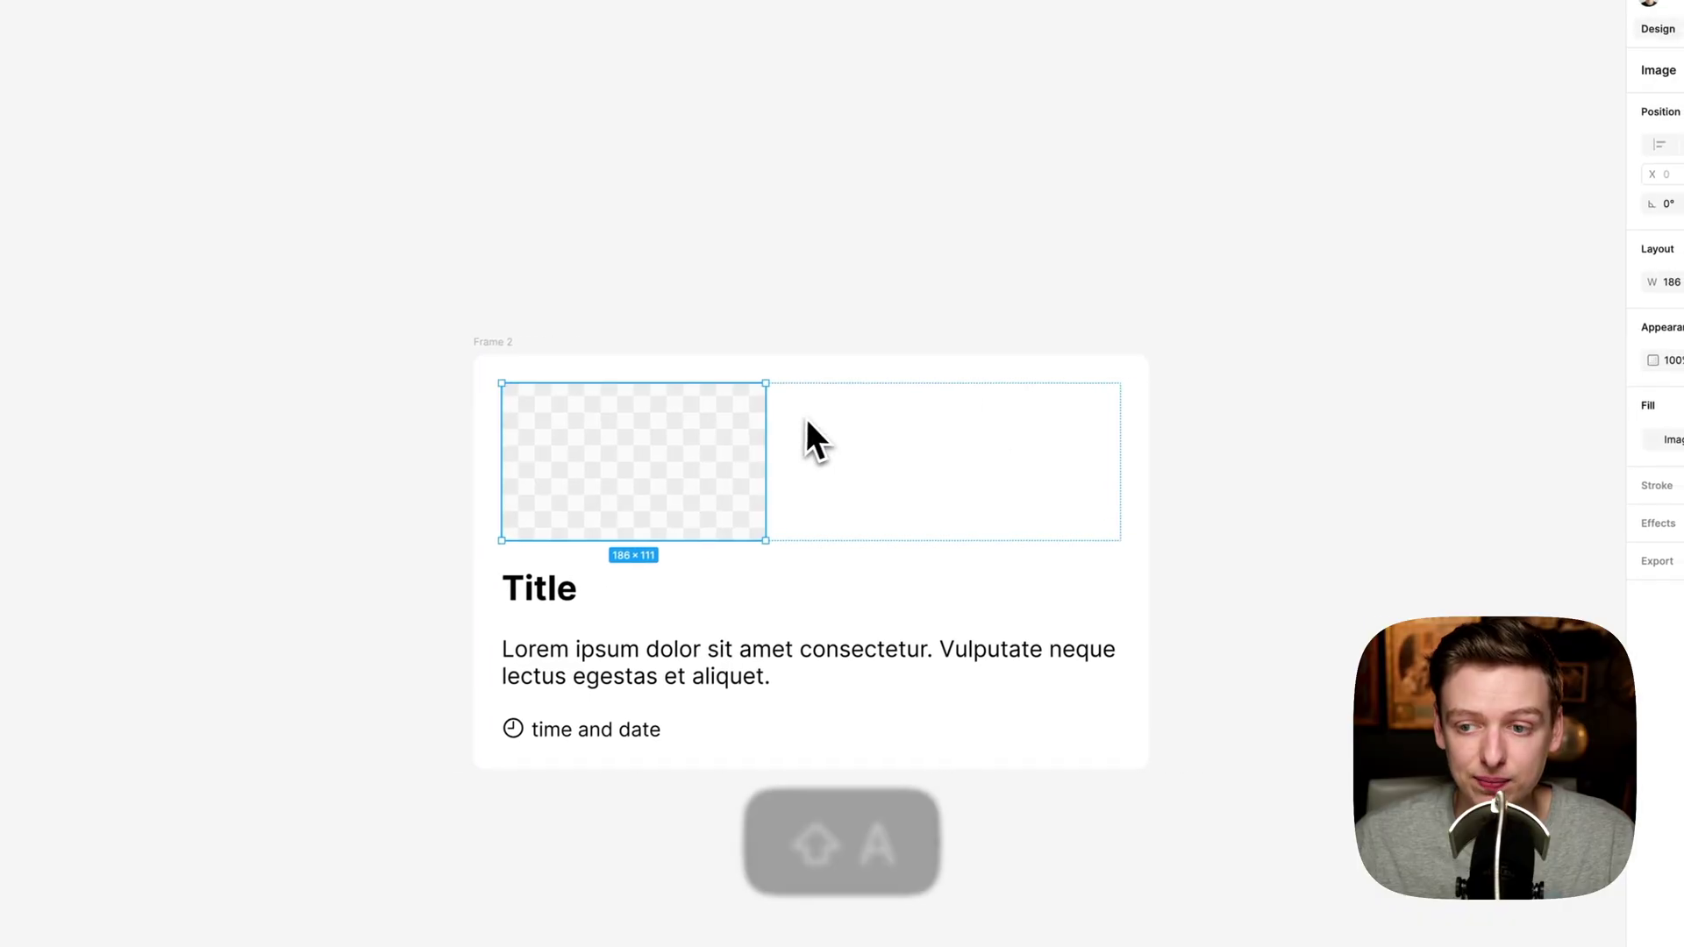
left_click(1502, 298)
left_click(1498, 323)
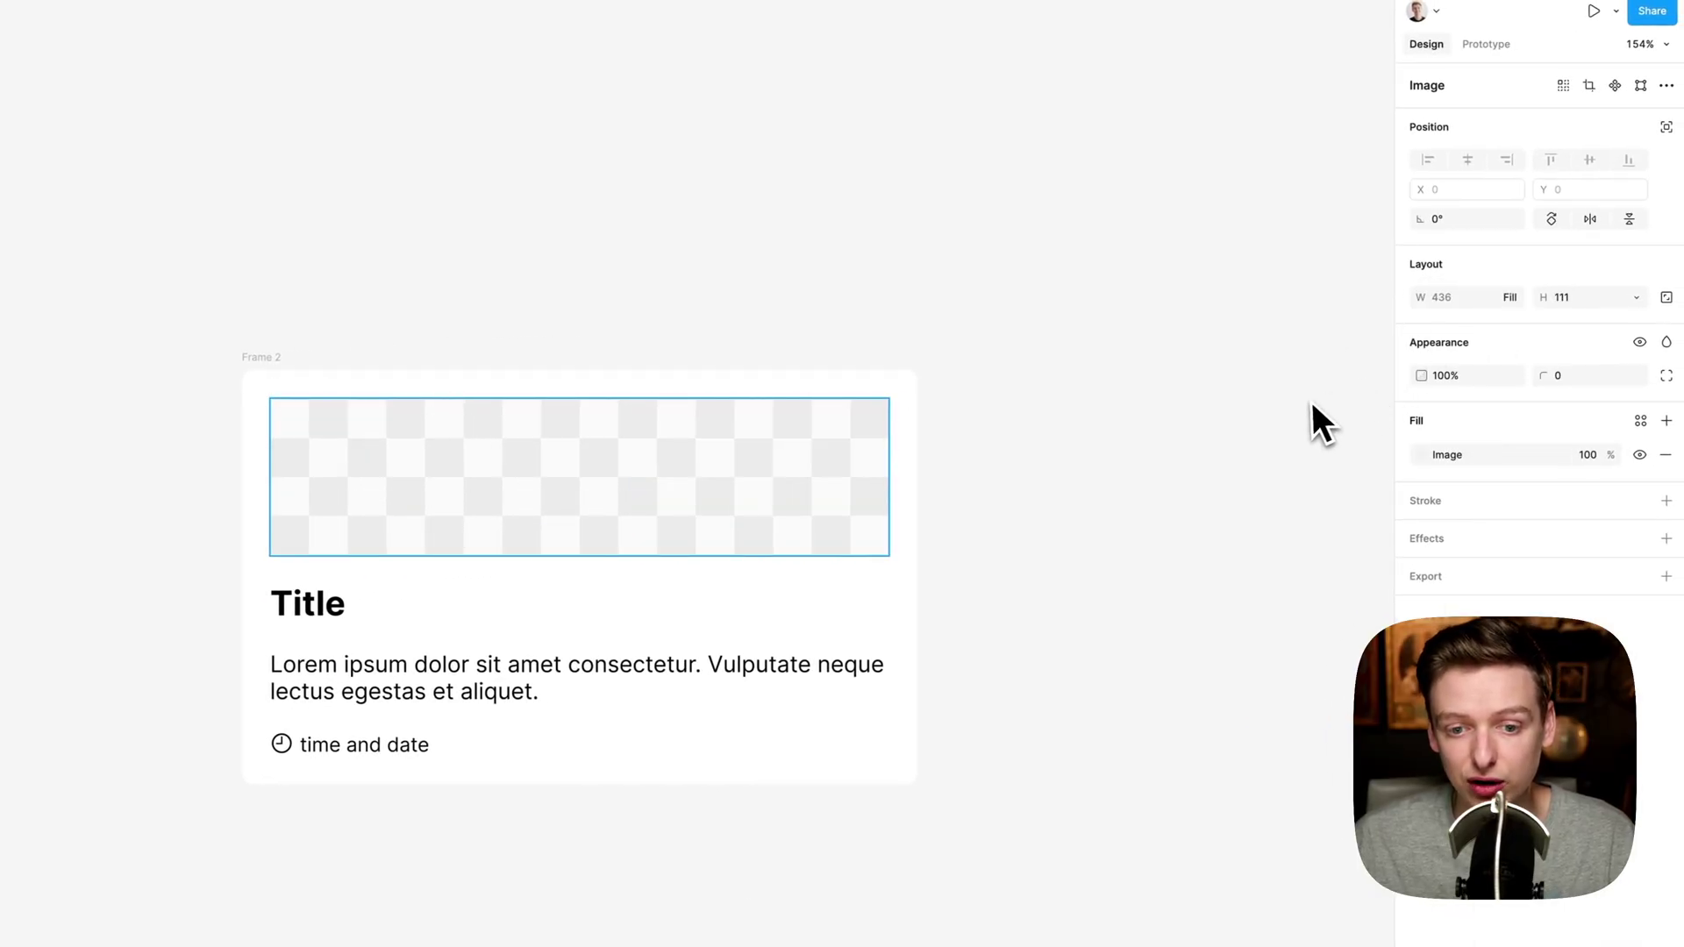
- Undo the image rectangle's fill width and reapply fill container to its width with the aspect ratio locked
left_click(1116, 481)
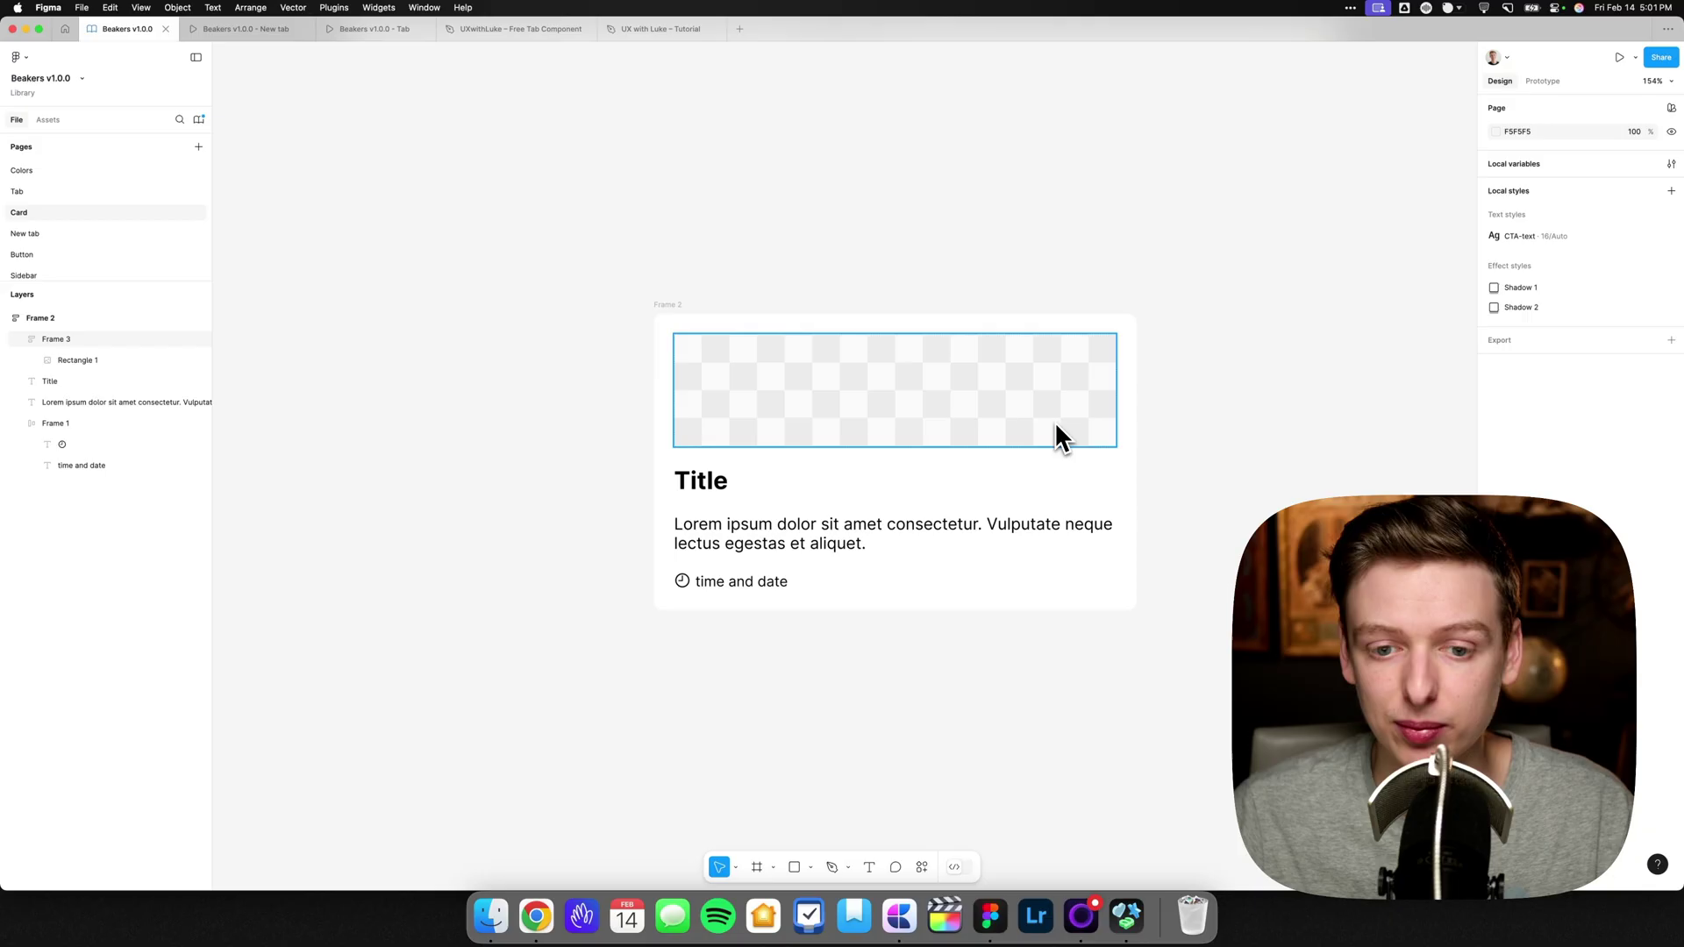
key("super+z")
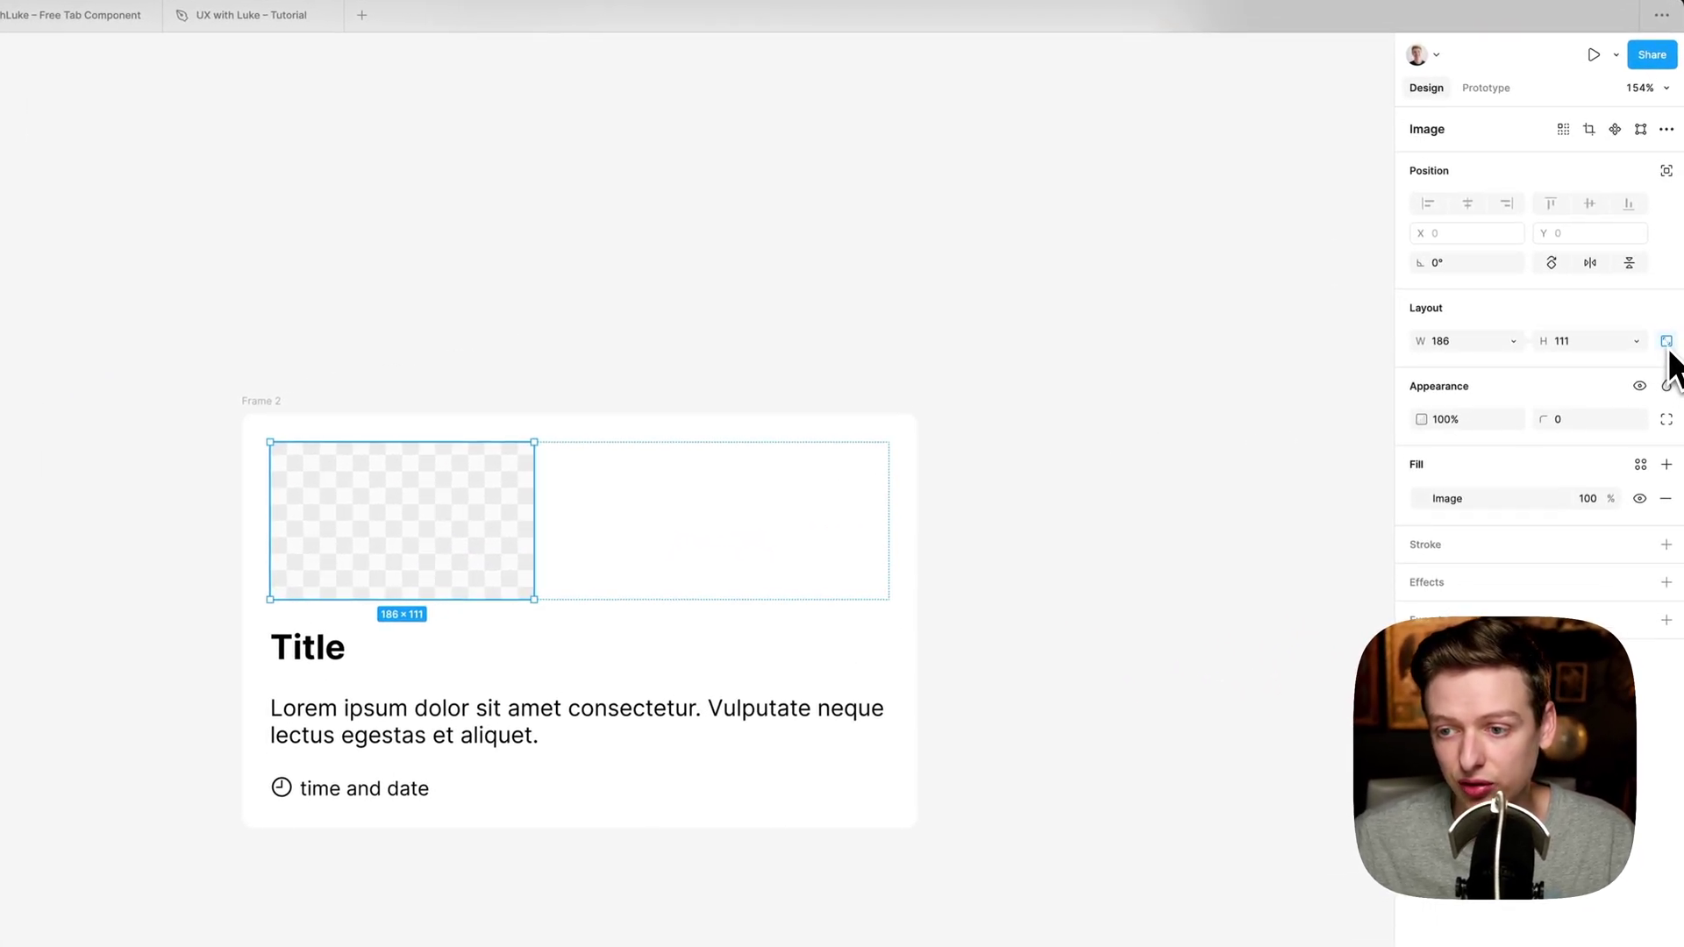
left_click(1513, 341)
left_click(1505, 359)
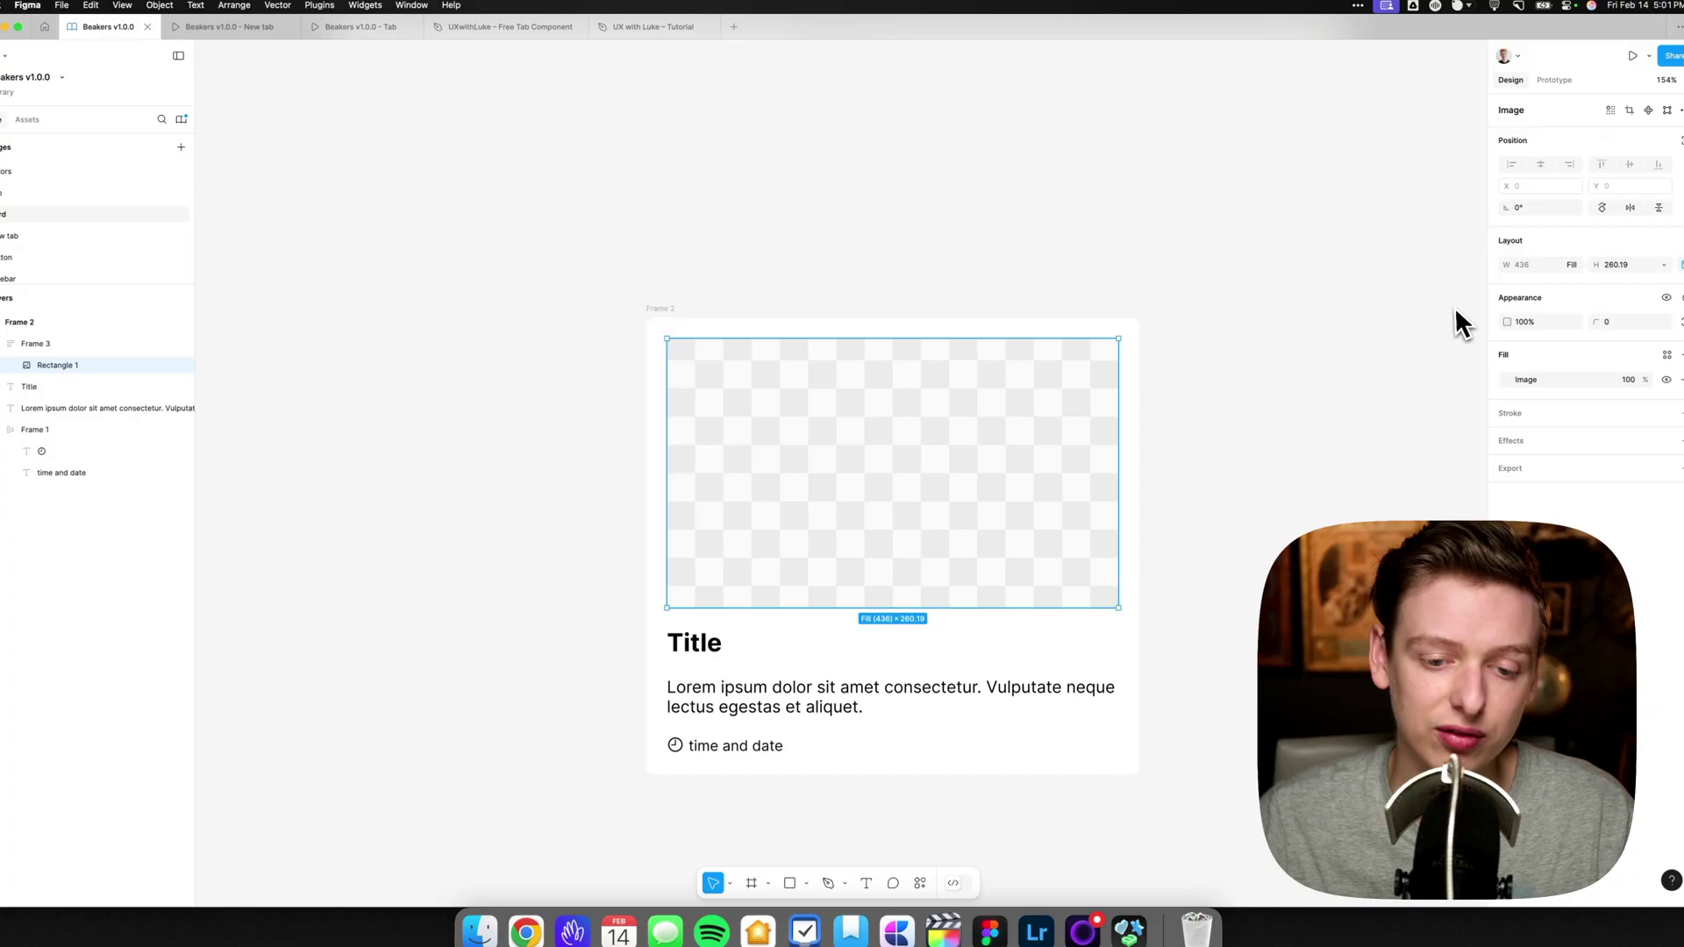
- Narrow the whole card to a width of 300 to check that the image scales proportionally
left_click(1218, 379)
scroll(1292, 487, "down", 3)
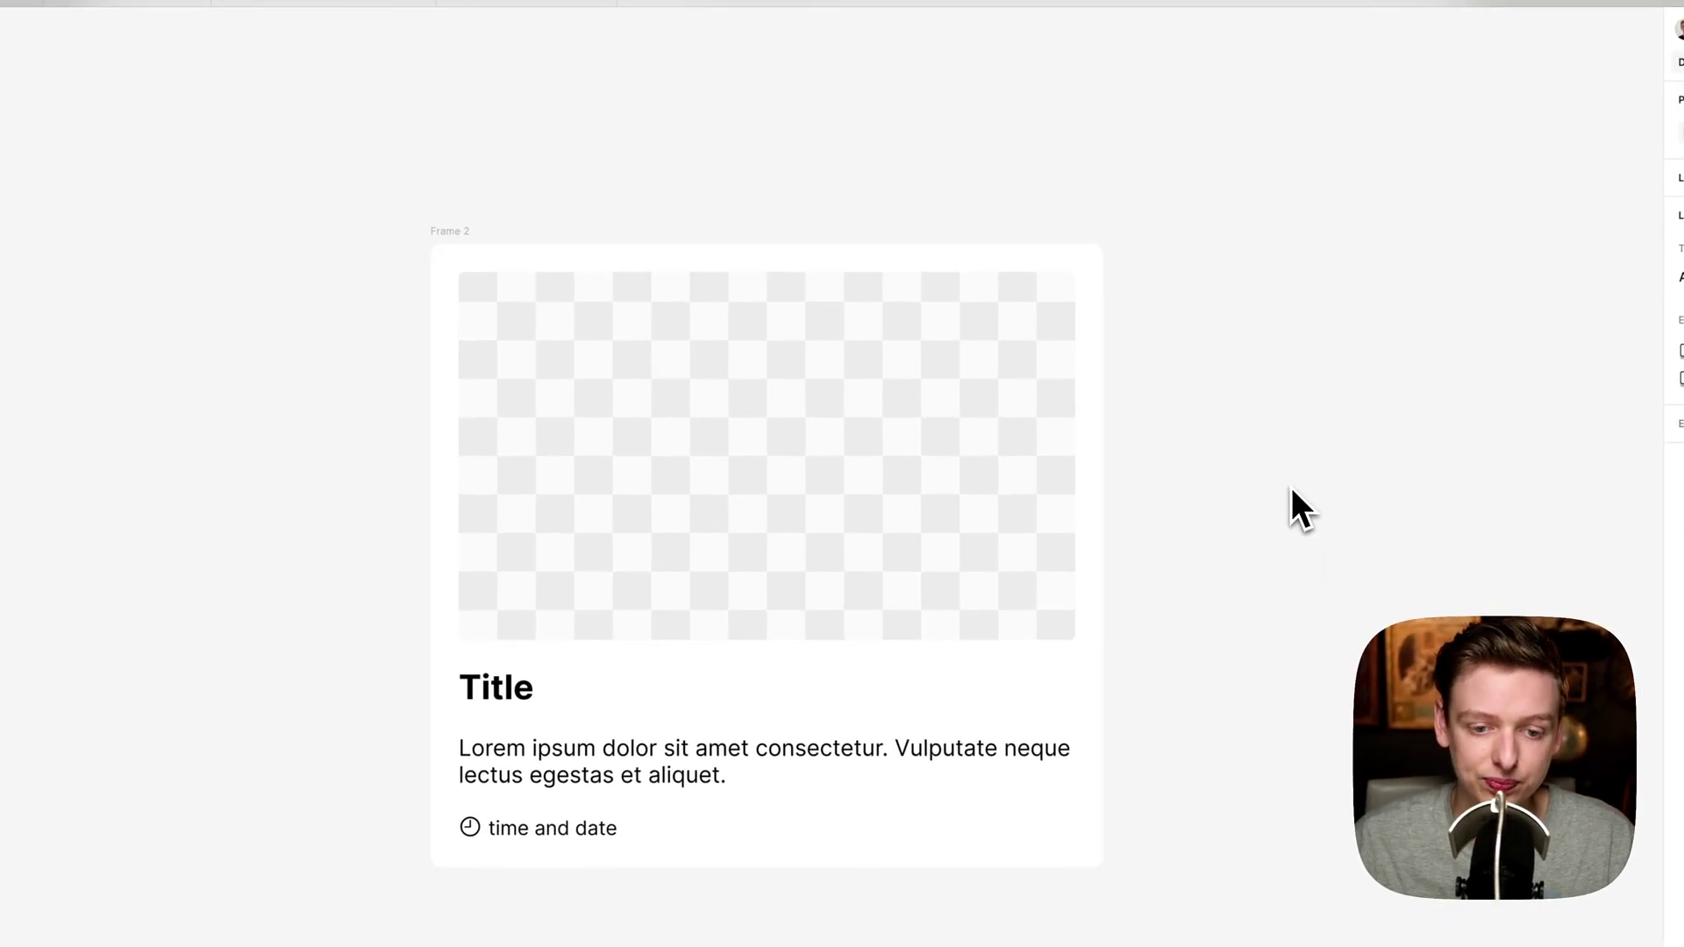
scroll(1077, 470, "down", 2)
left_click(845, 481)
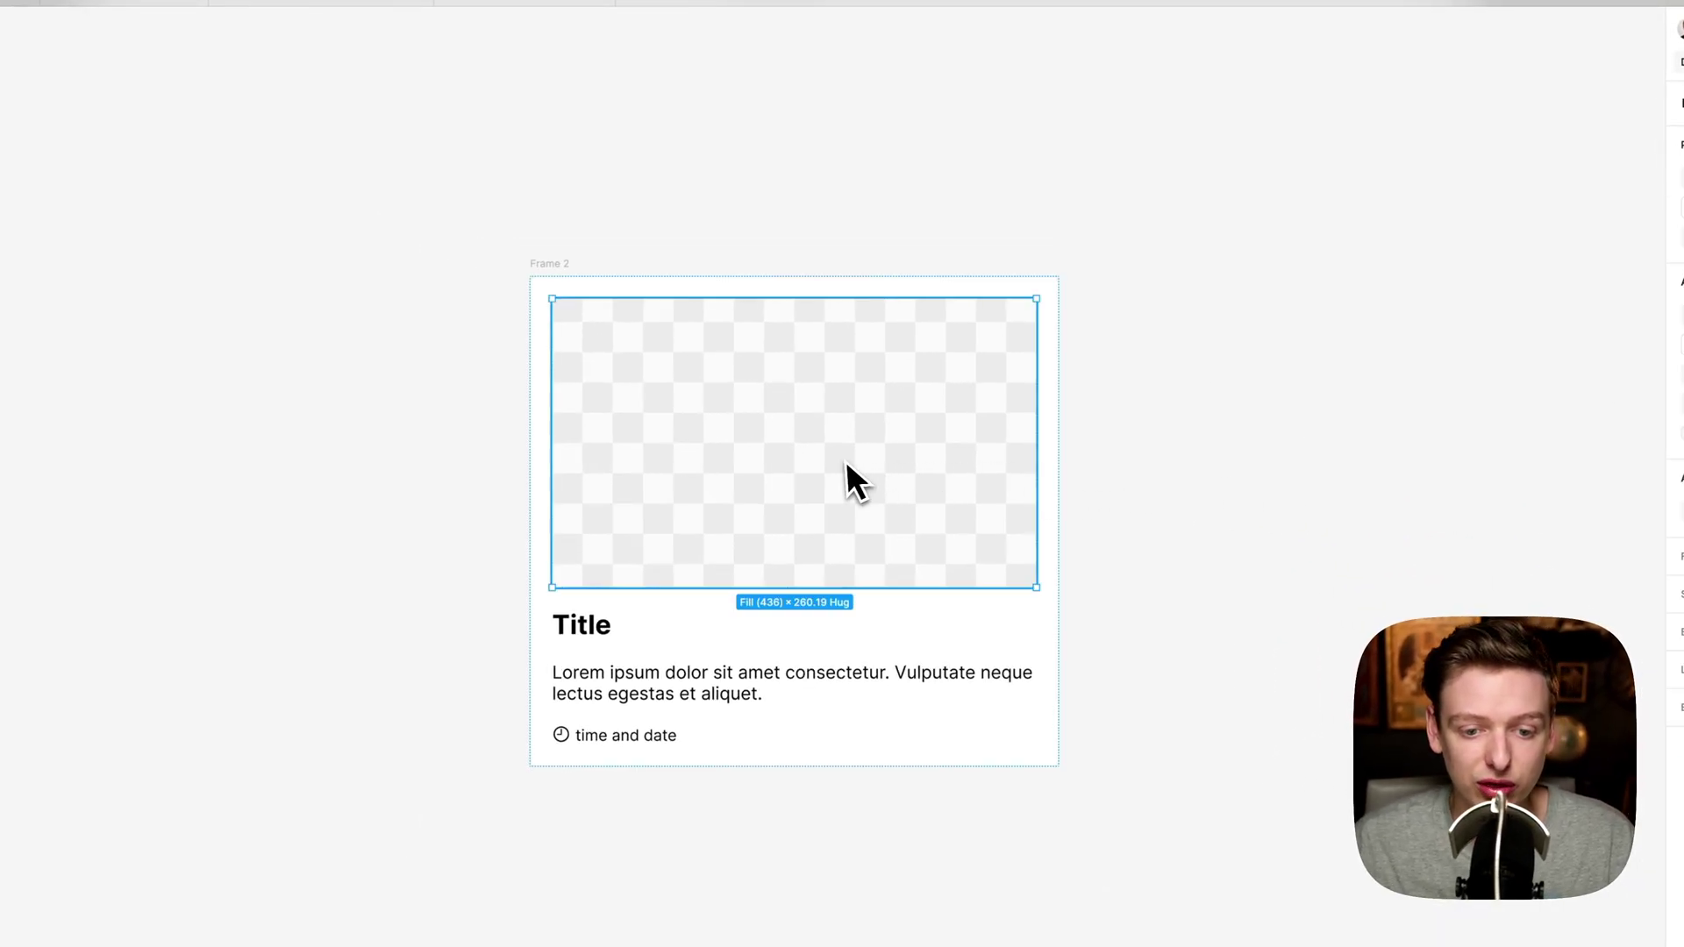
key("shift+Return")
left_click_drag(1060, 396, 865, 409)
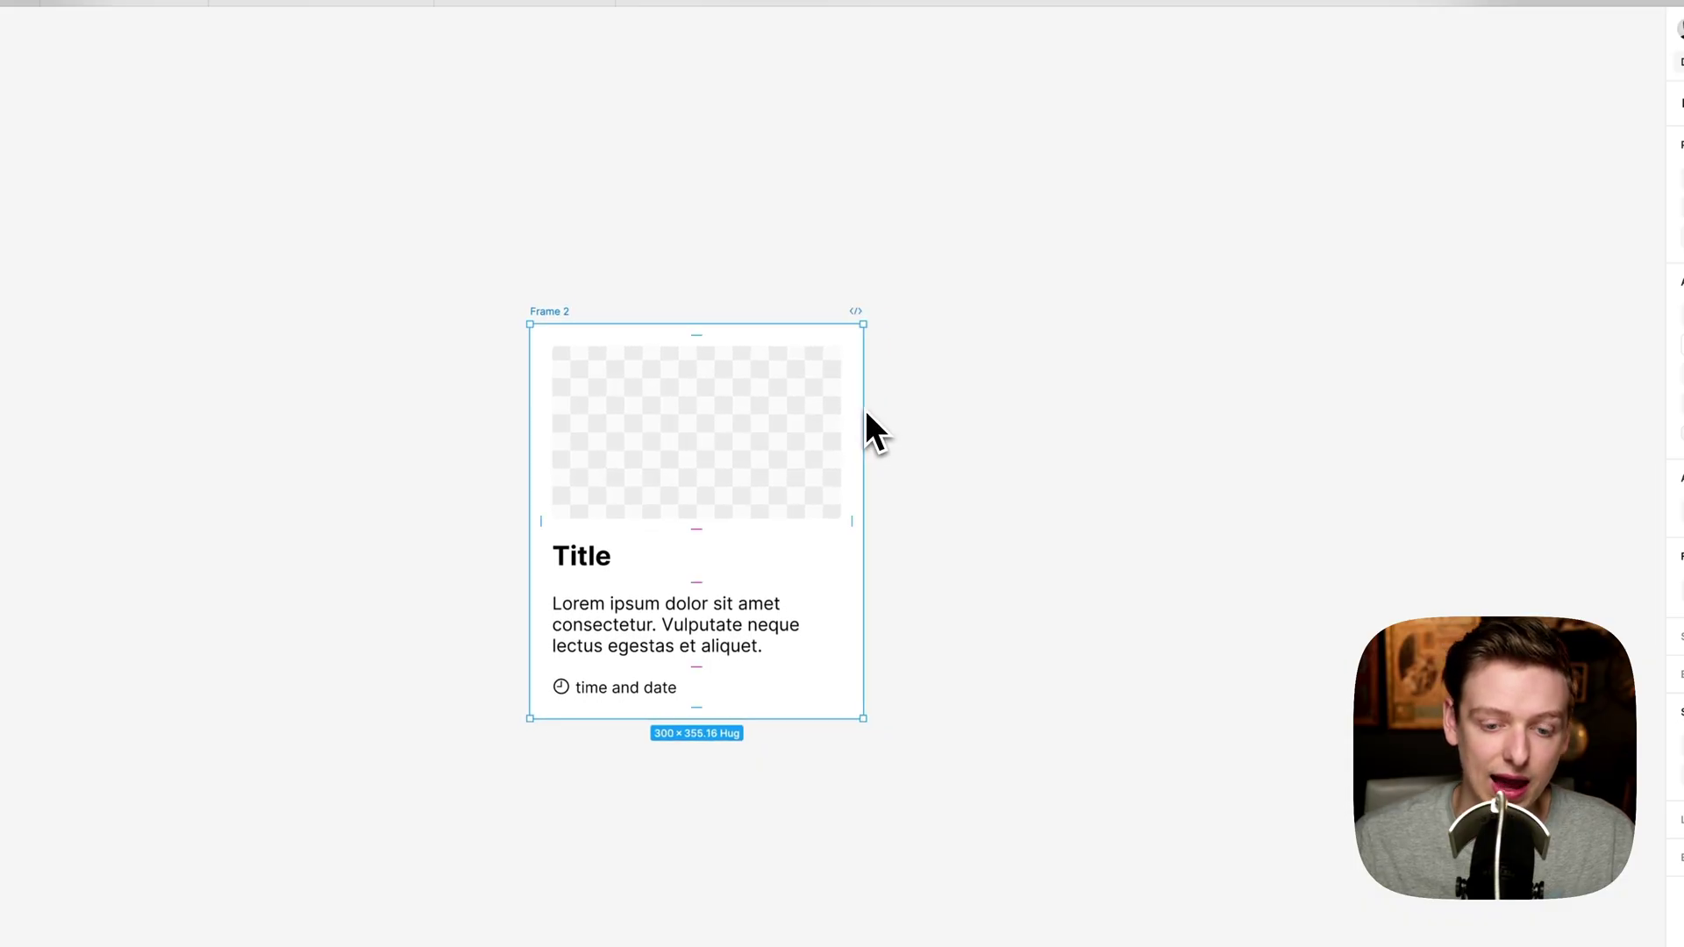
- Turn the card frame into a component and rename it Card
key("super+alt+k")
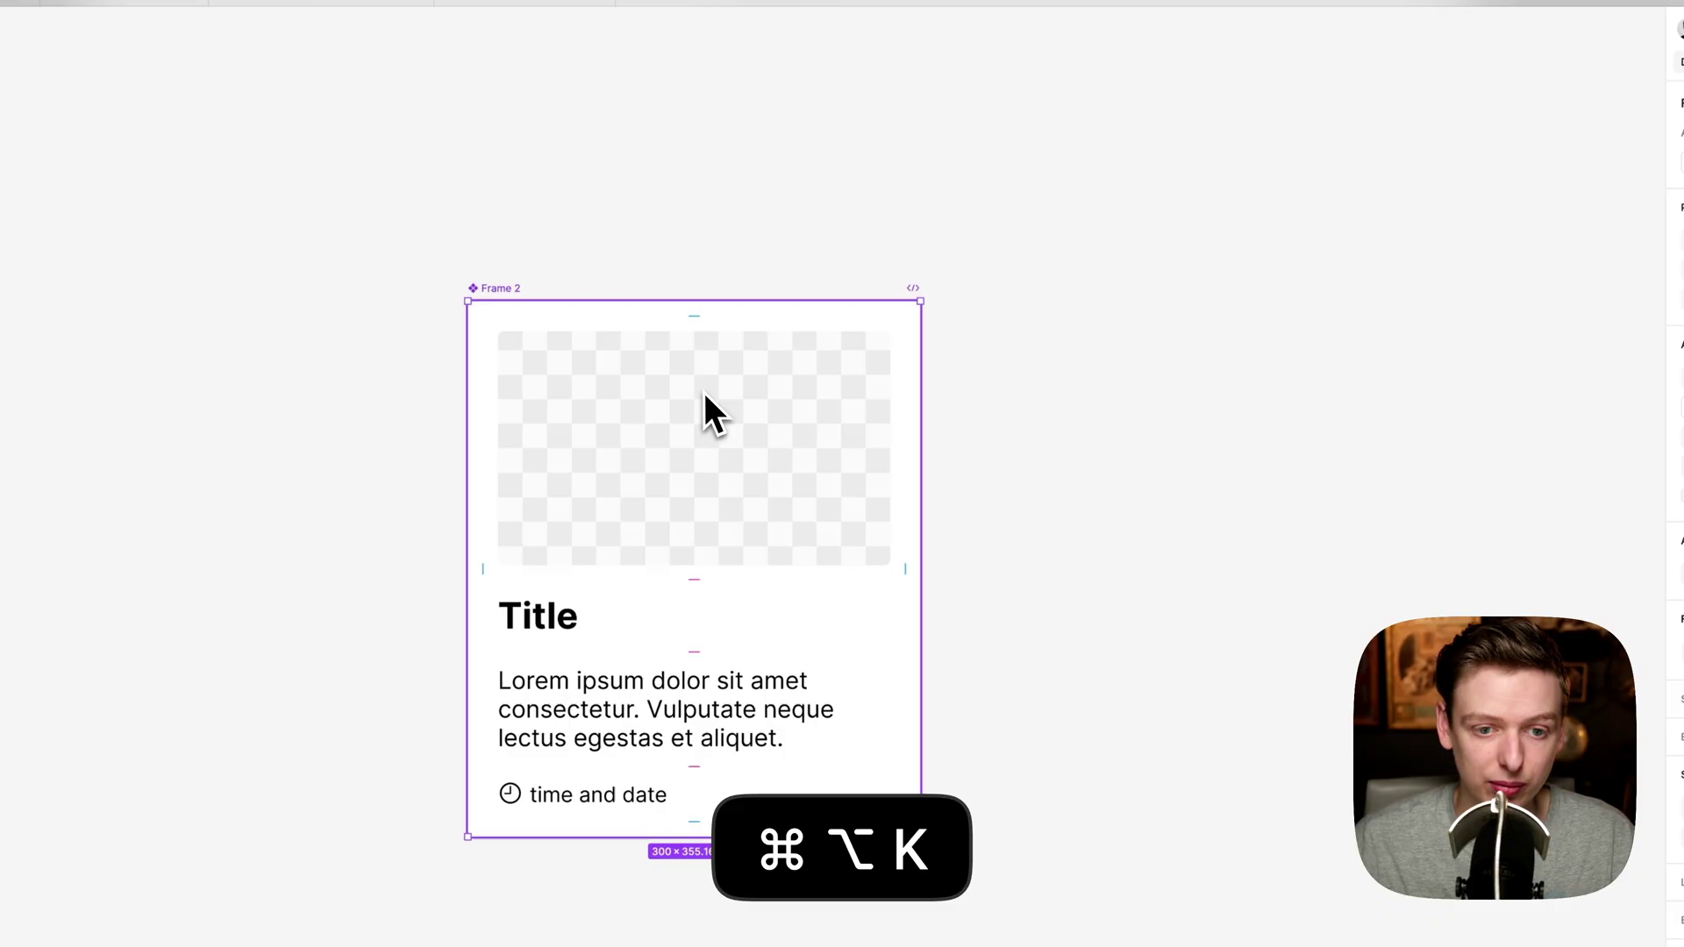
double_click(548, 312)
type("Card")
key("Return")
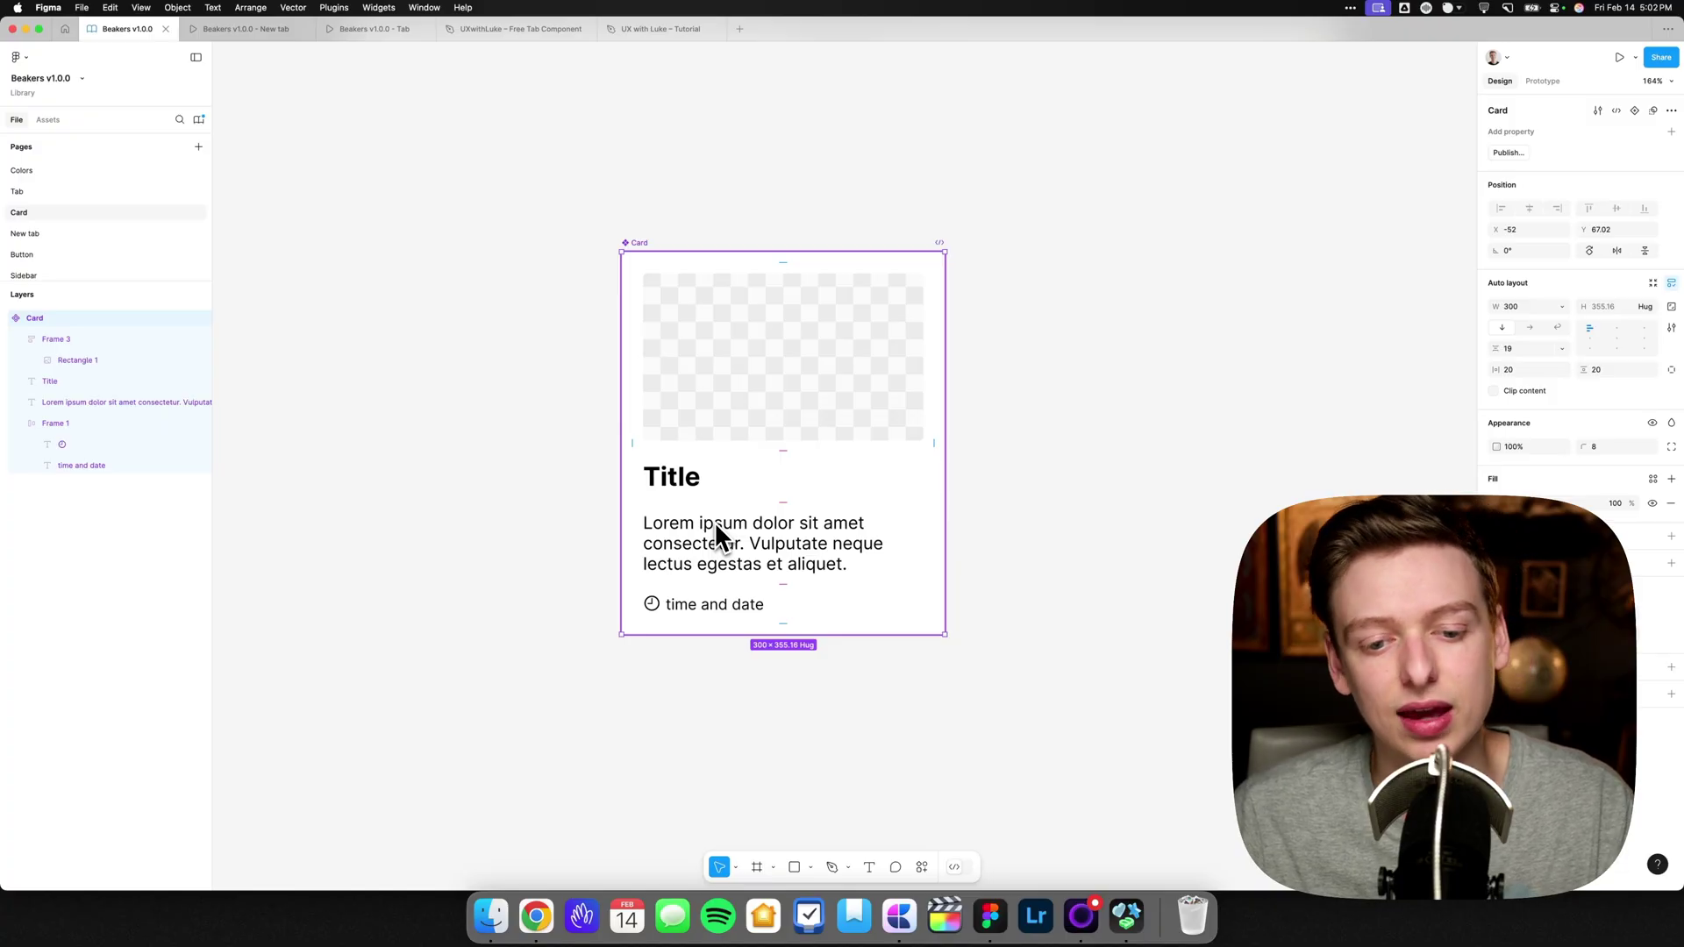
- Rename the frame around the card's image rectangle as Wrap
left_click(765, 419)
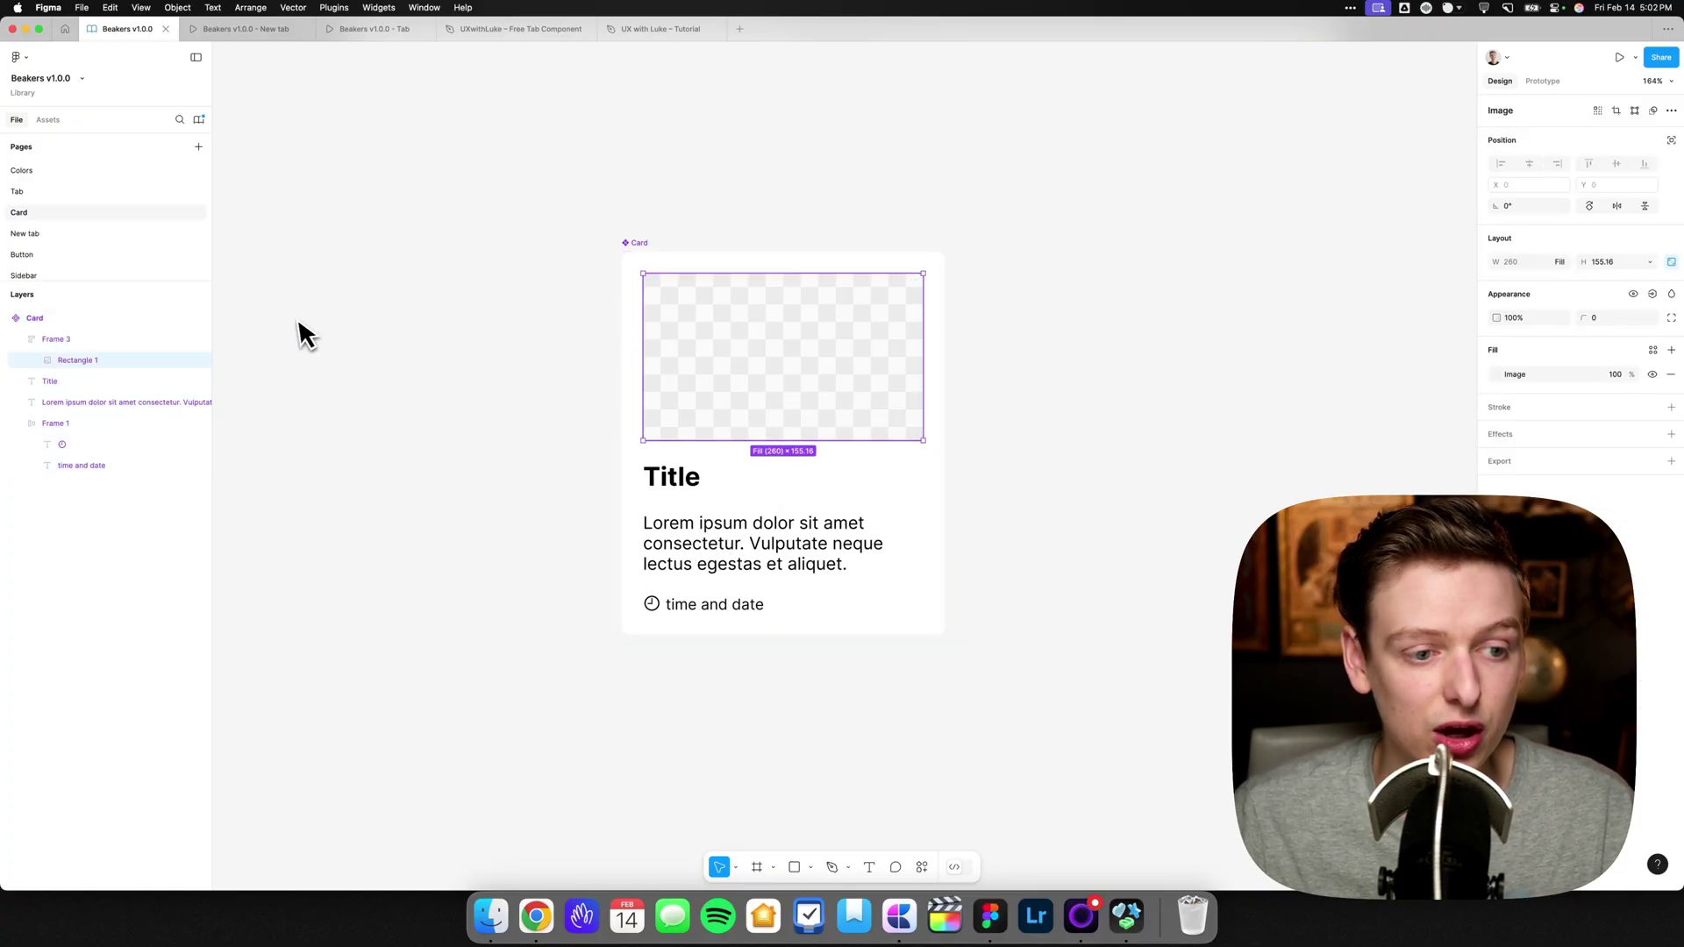
double_click(63, 339)
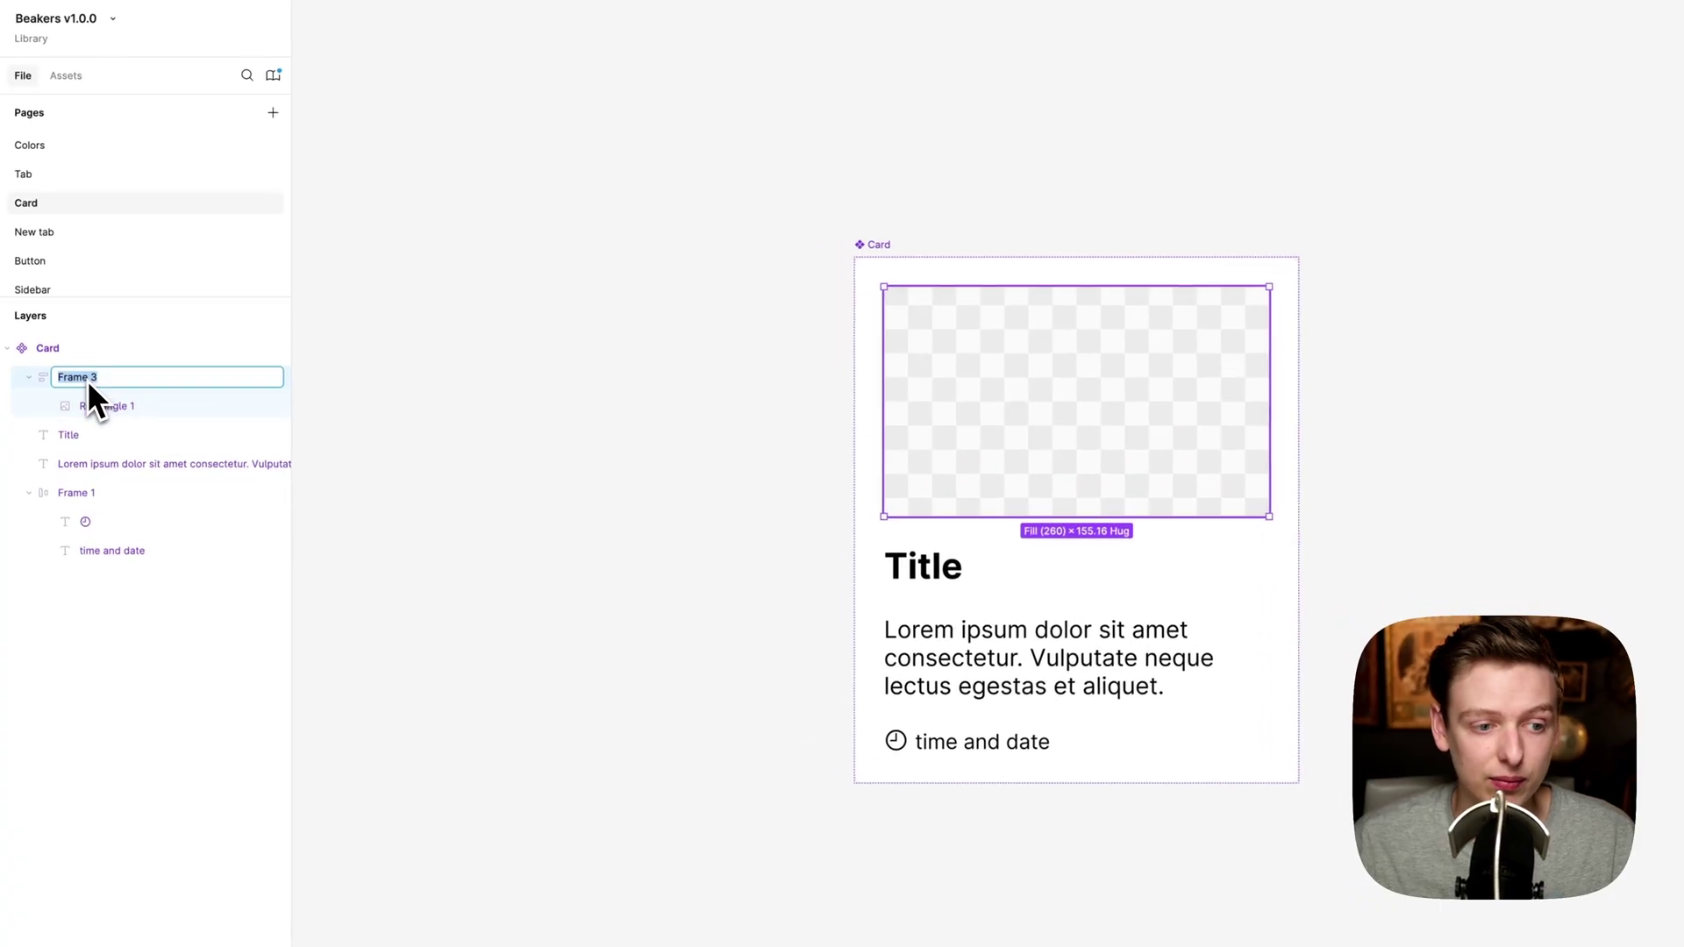
type("Wrap")
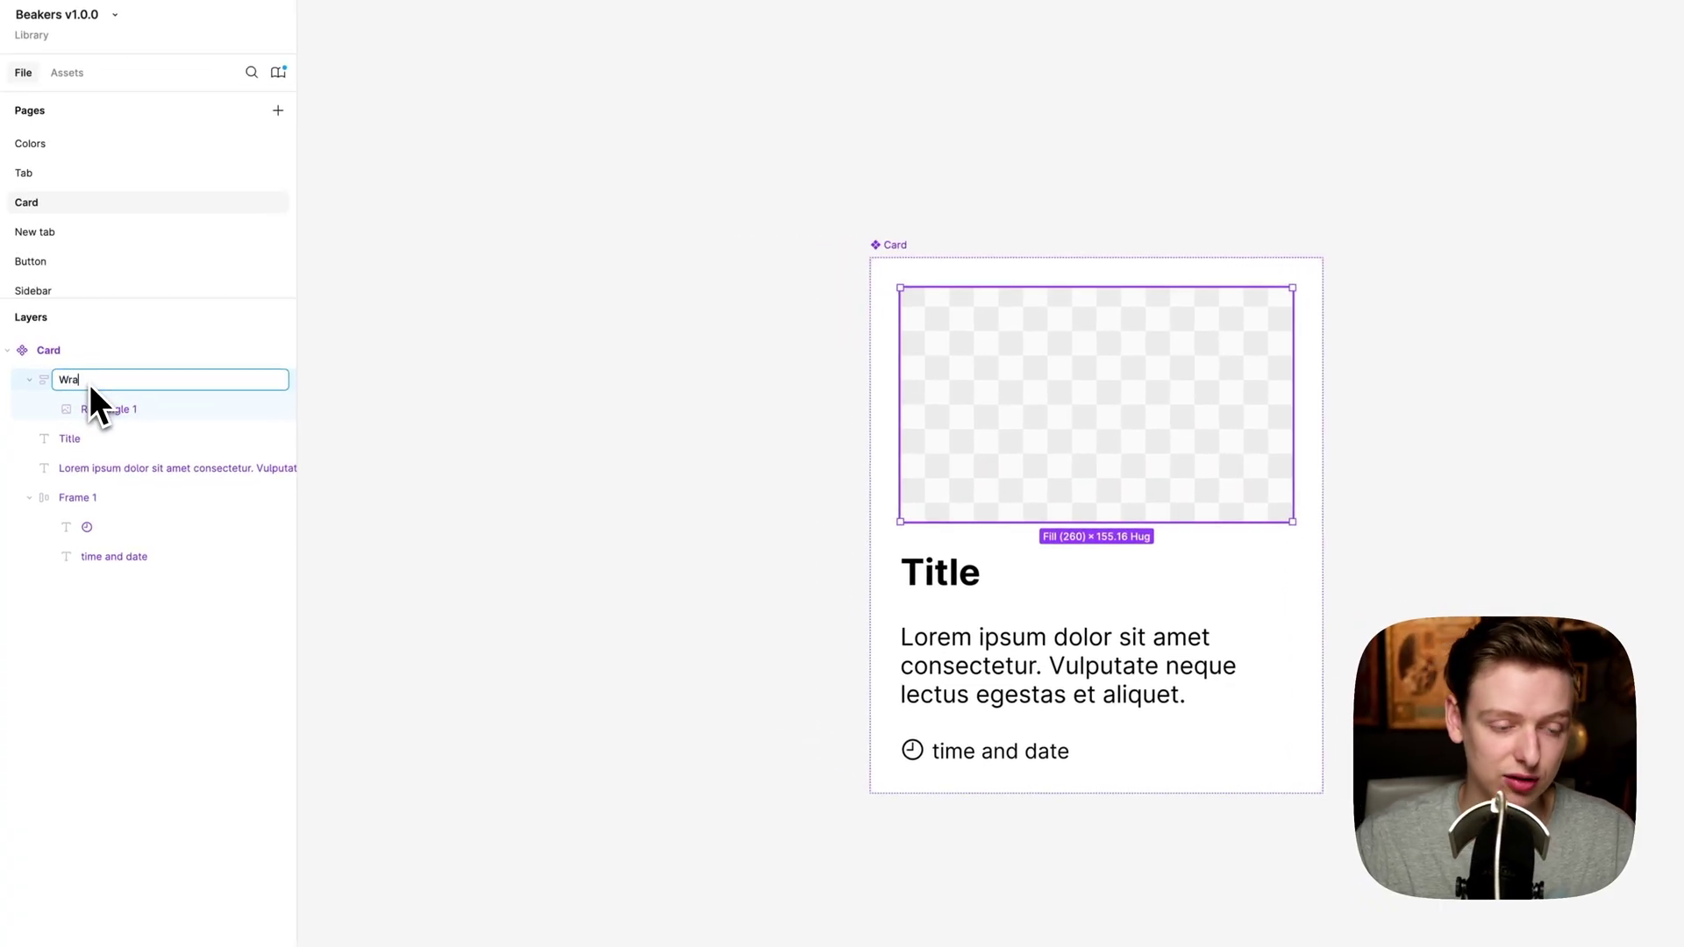
key("Return")
left_click(200, 403)
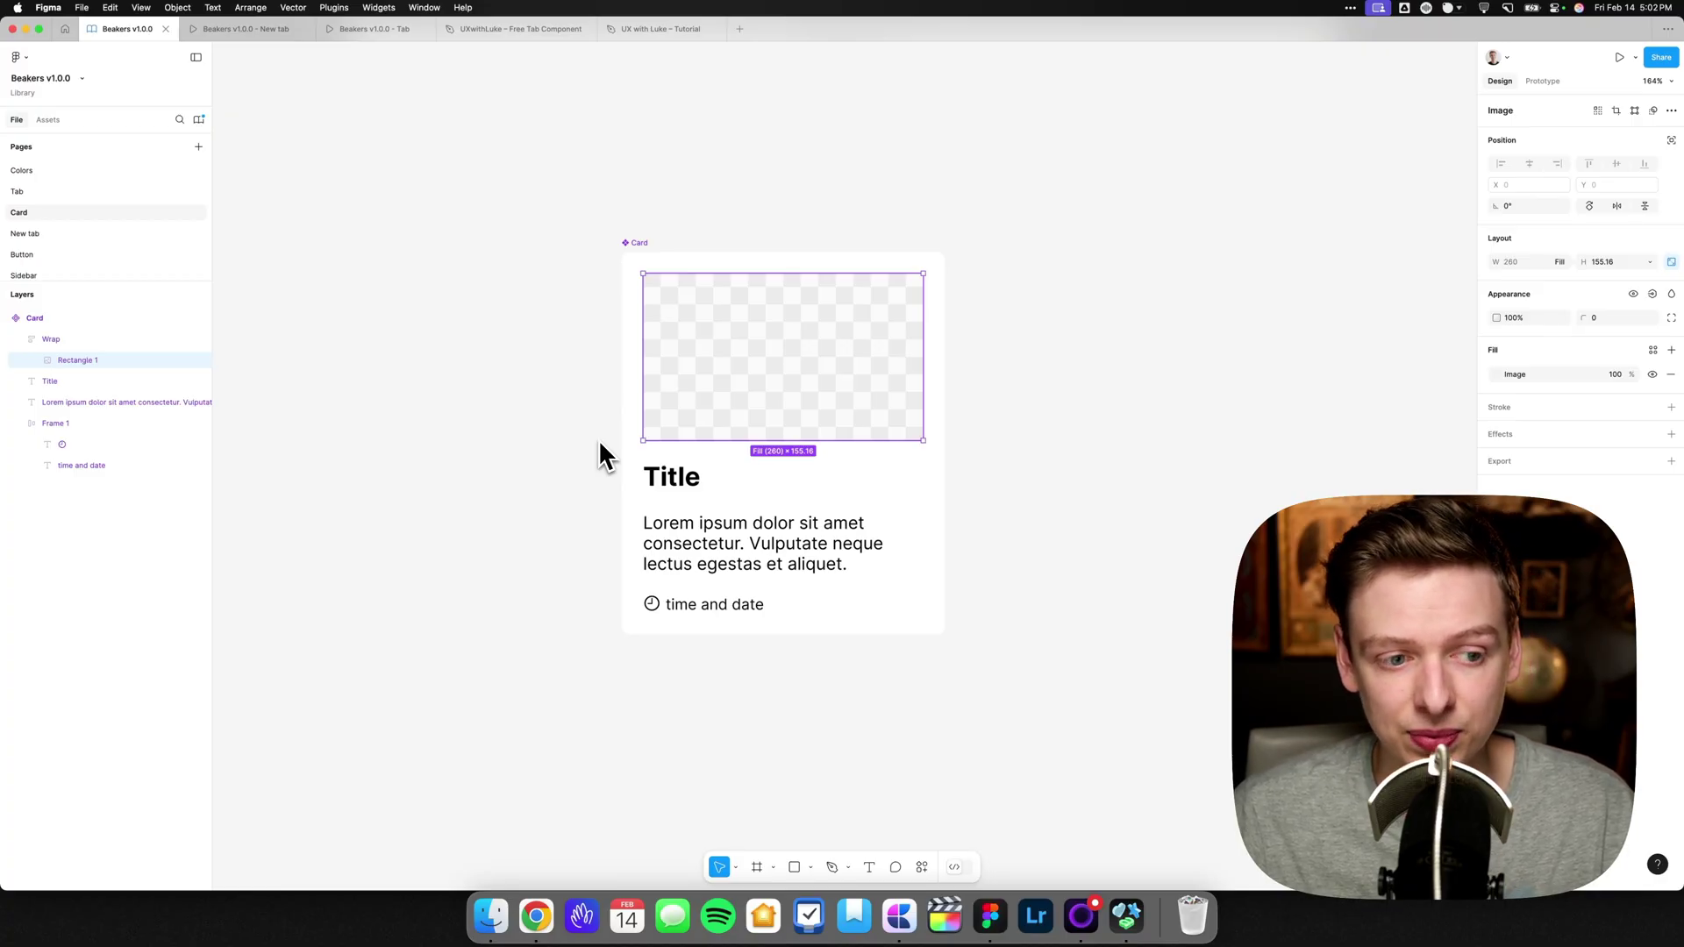
- Duplicate the image rectangle outside the card and make the copy a component named Card_image
scroll(598, 438, "left", 3)
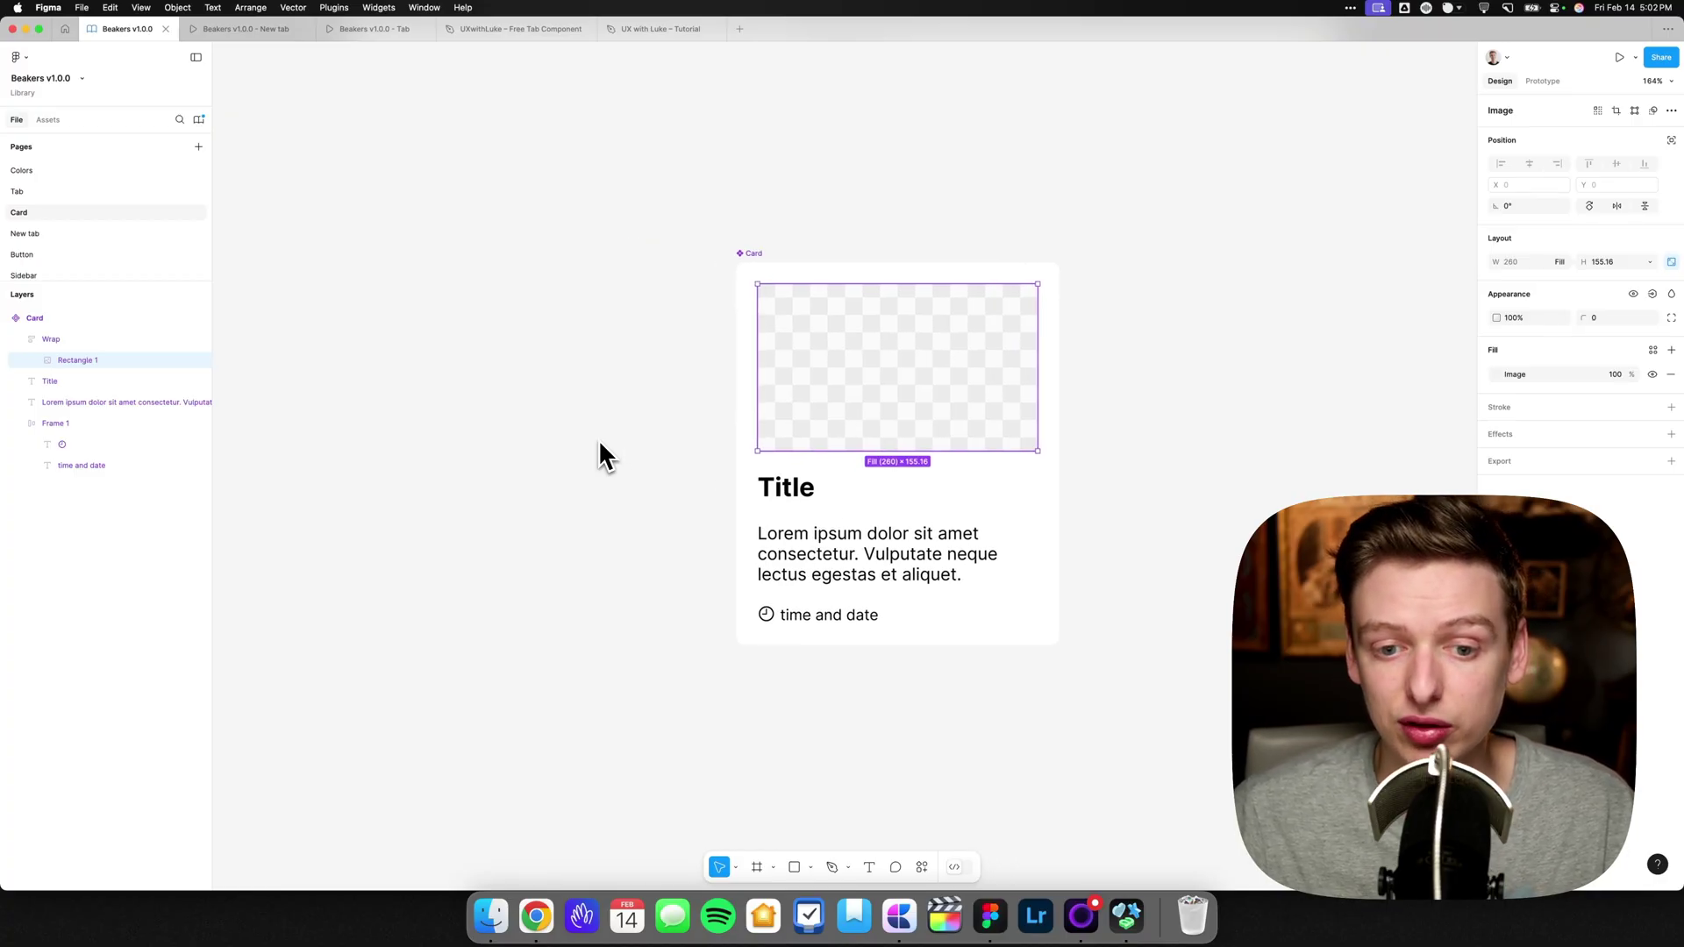
scroll(599, 438, "left", 2)
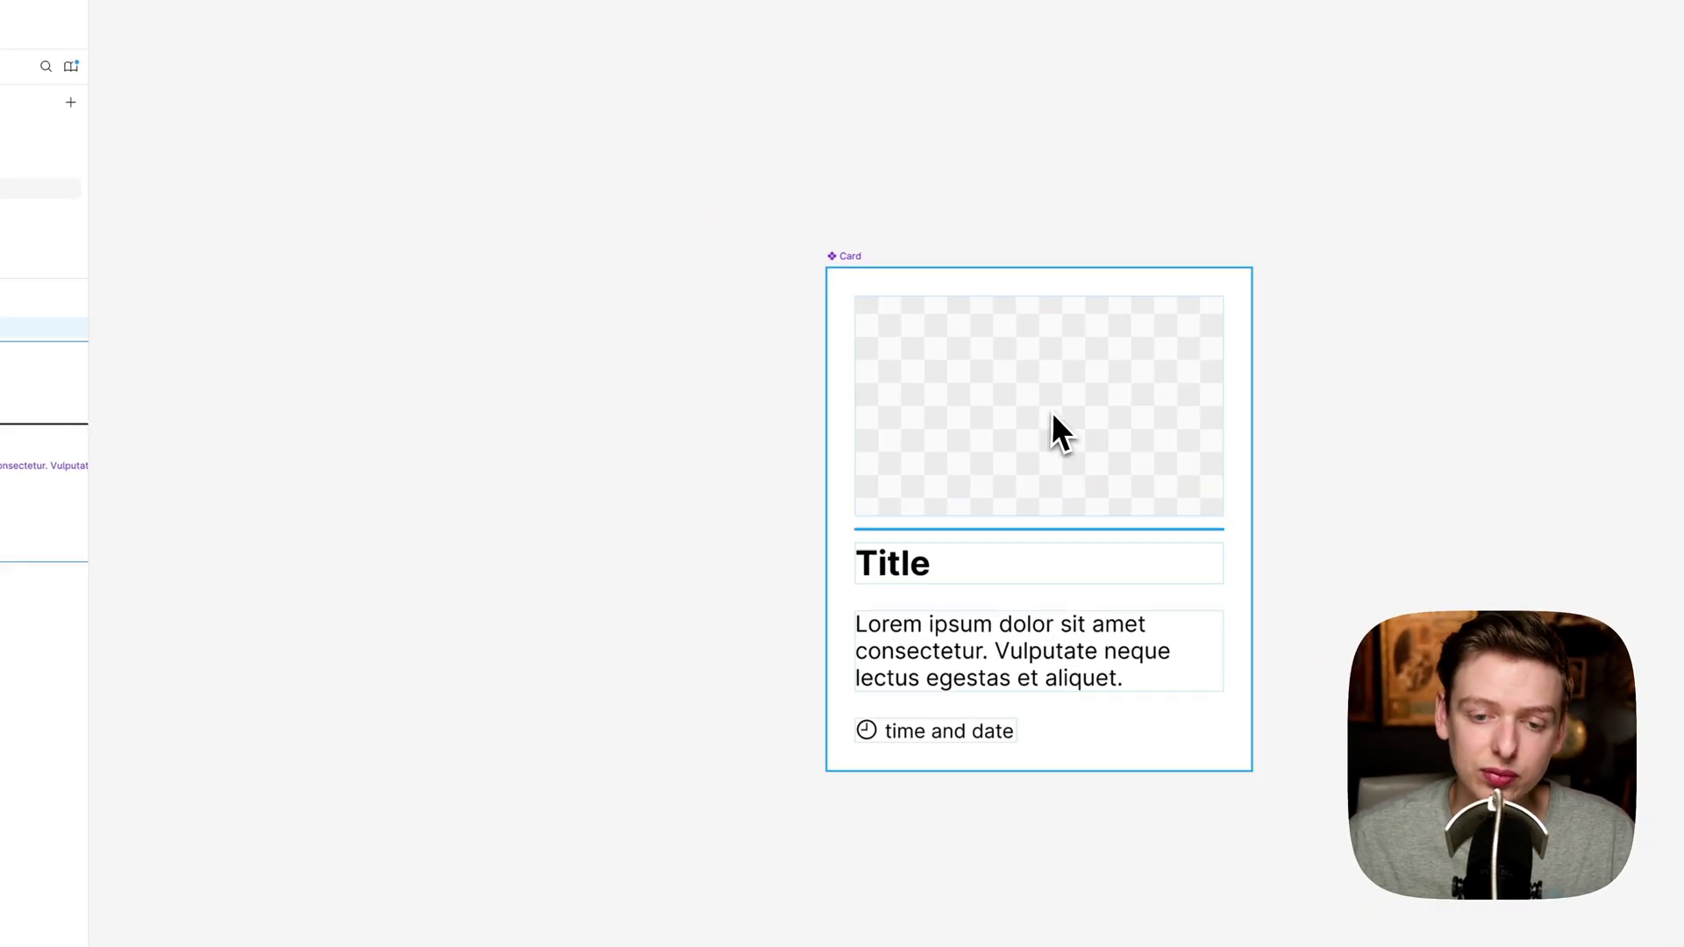
left_click_drag(946, 396, 528, 435)
key("super+alt+k")
key("super+r")
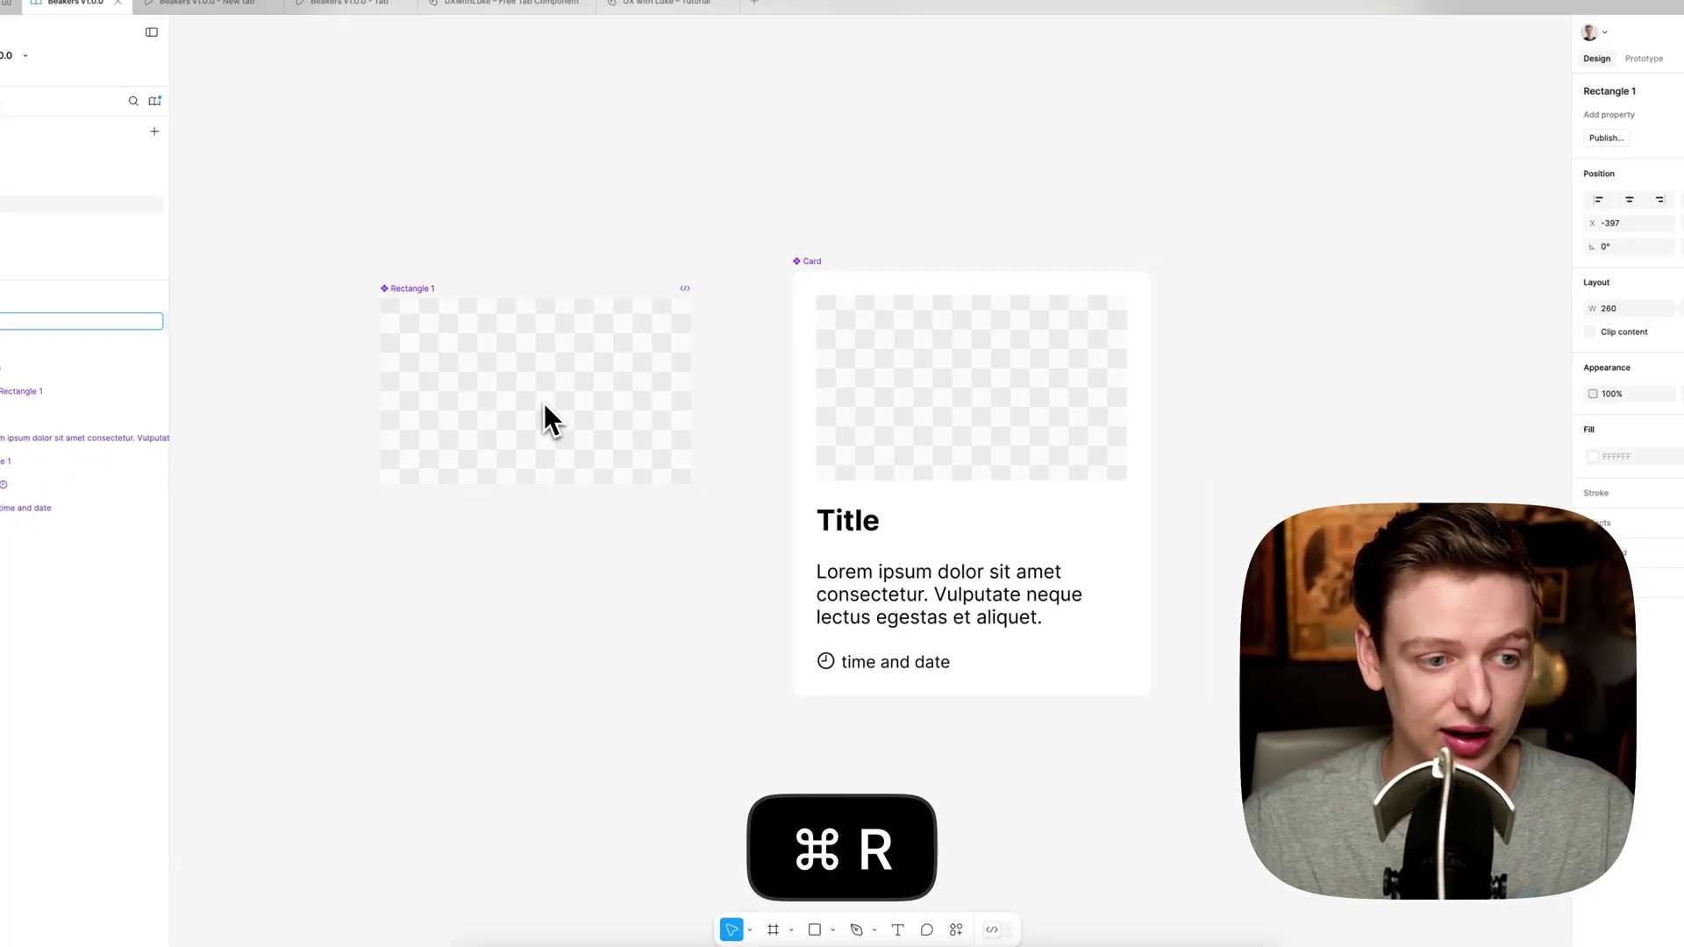
type("Card_image")
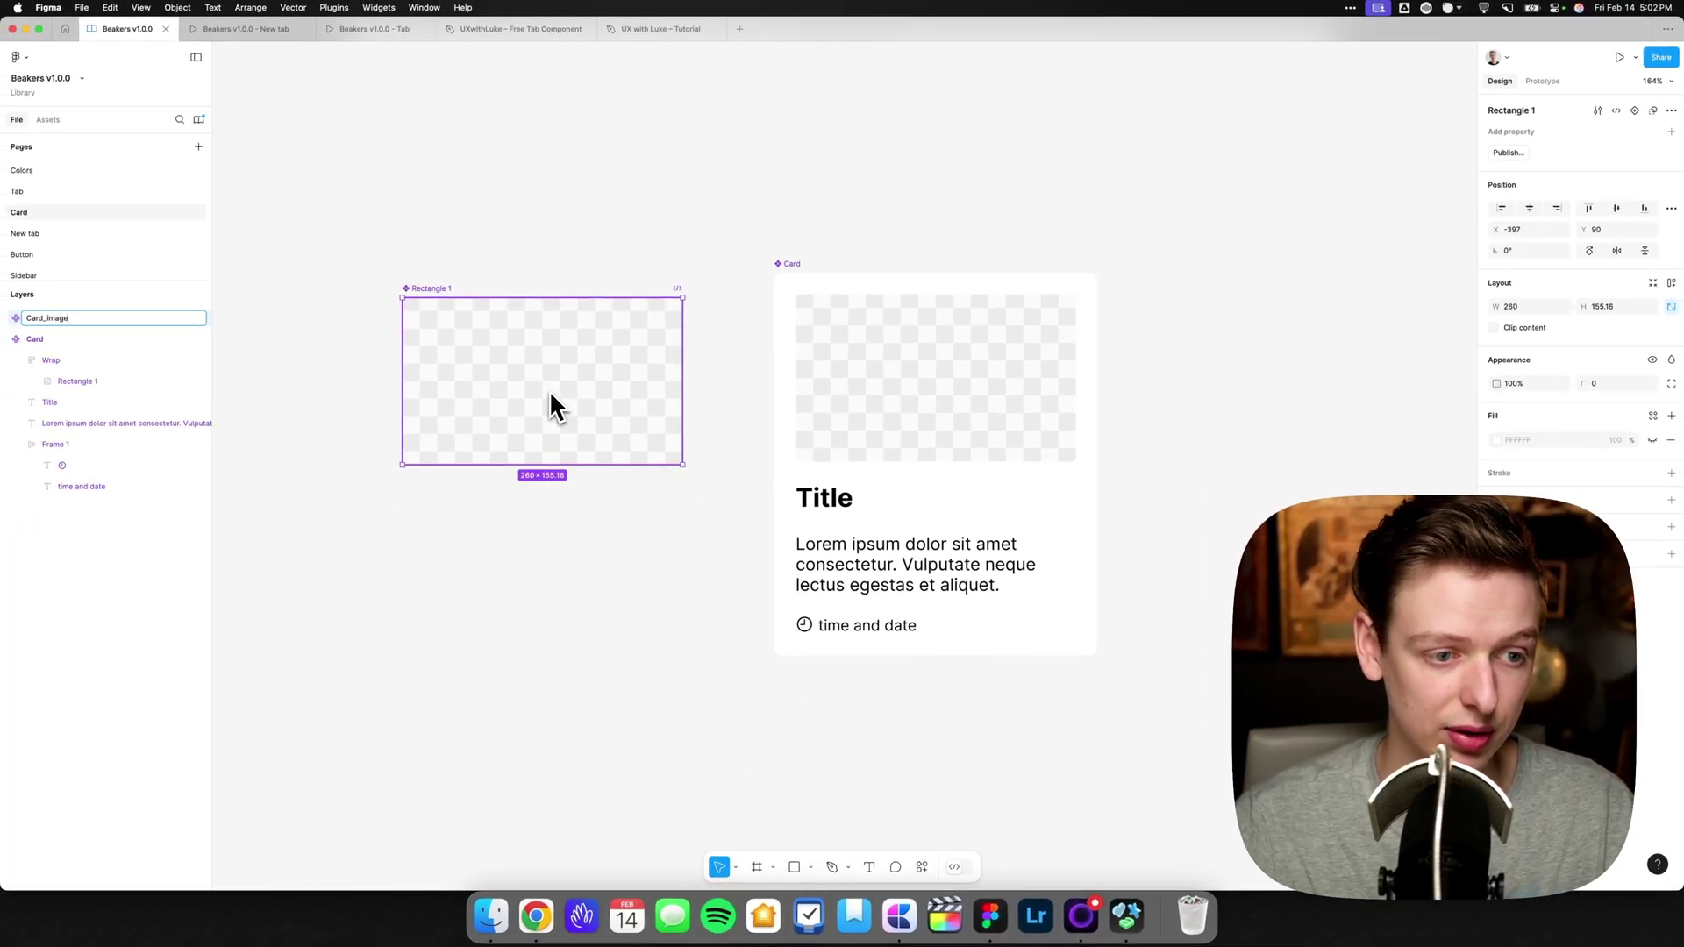
key("Return")
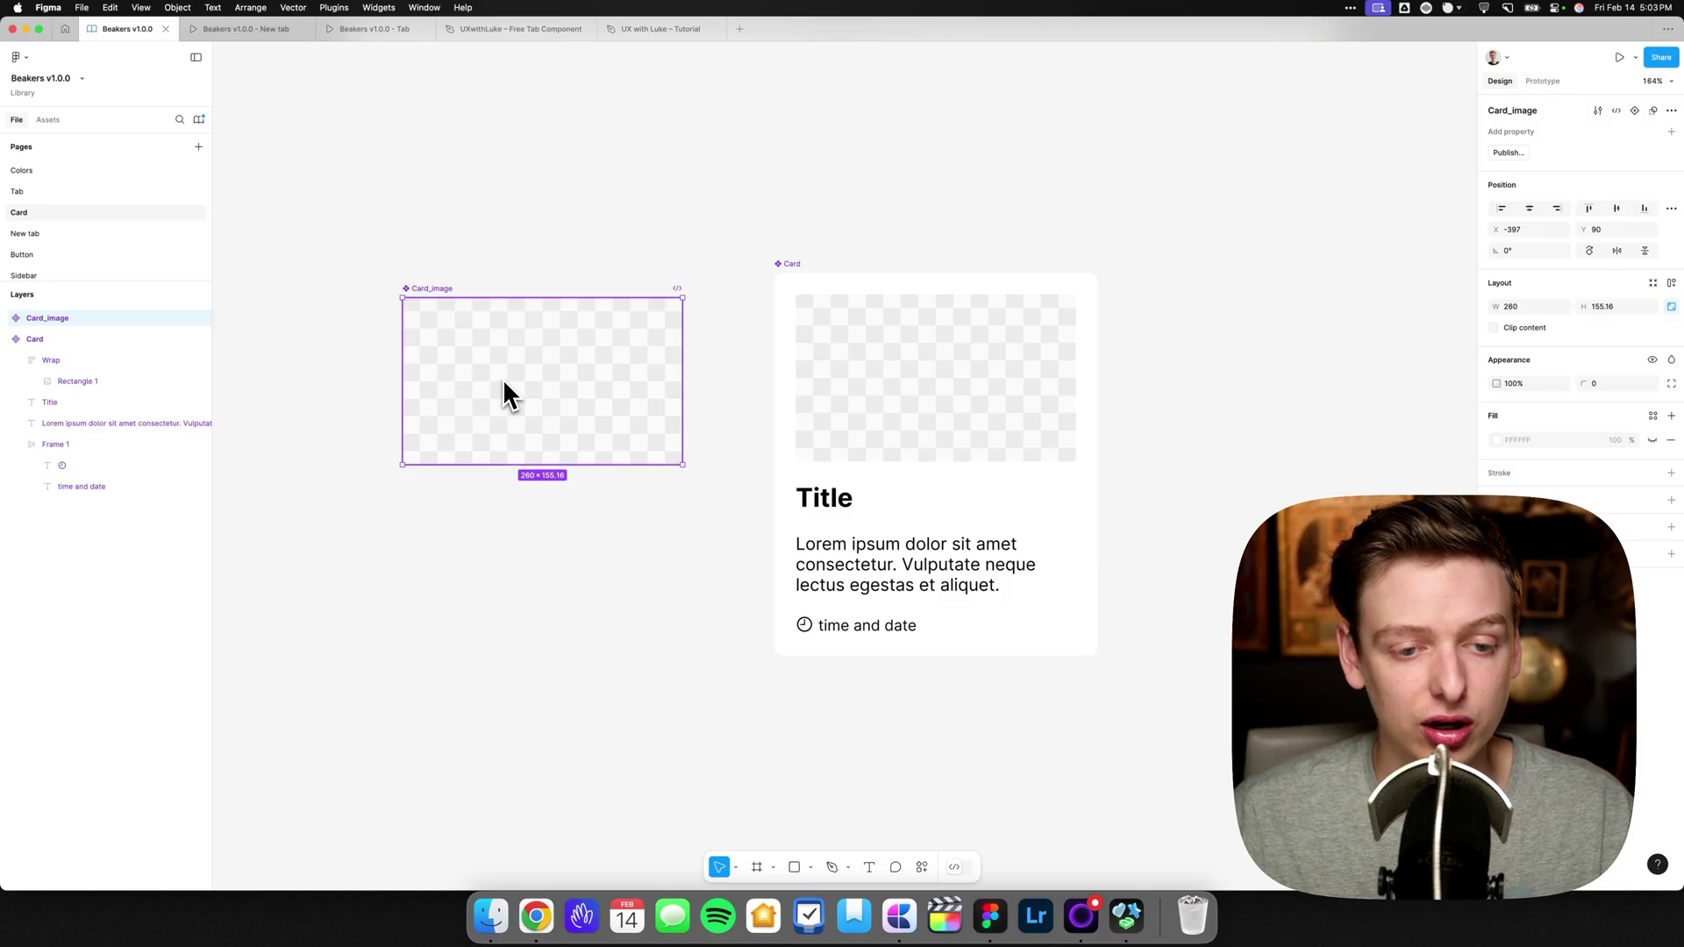
- Replace the image rectangle inside the Card component with a copied instance of Card_image
key("super+c")
left_click(865, 372)
left_click(765, 439)
right_click(777, 437)
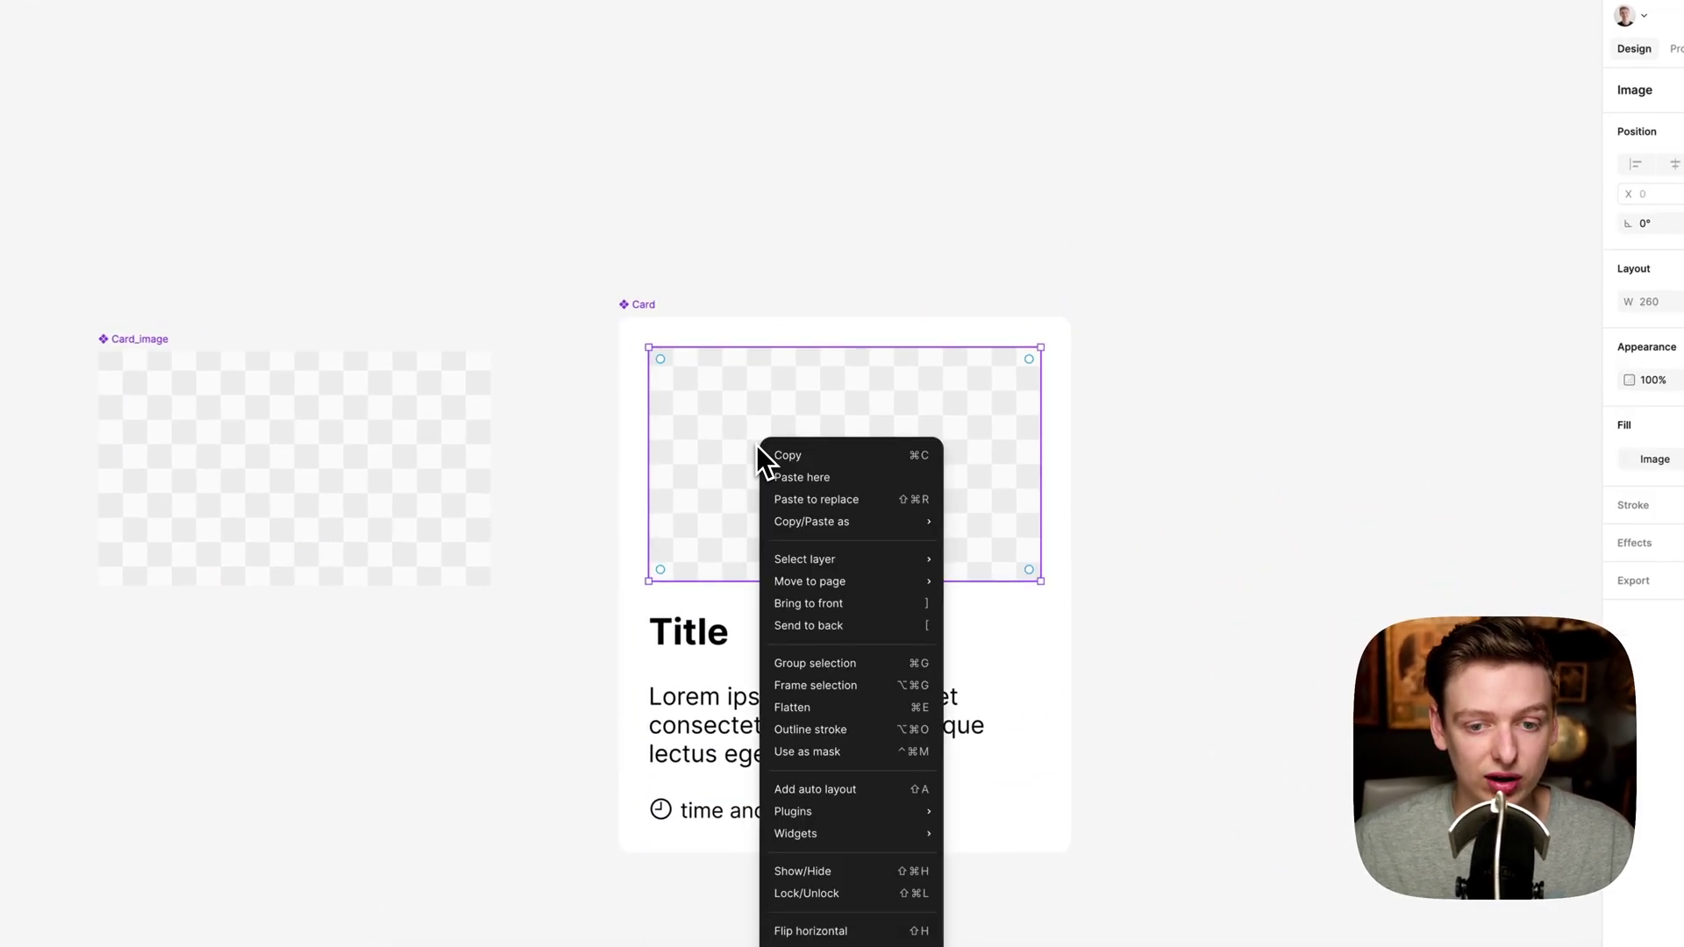
left_click(794, 472)
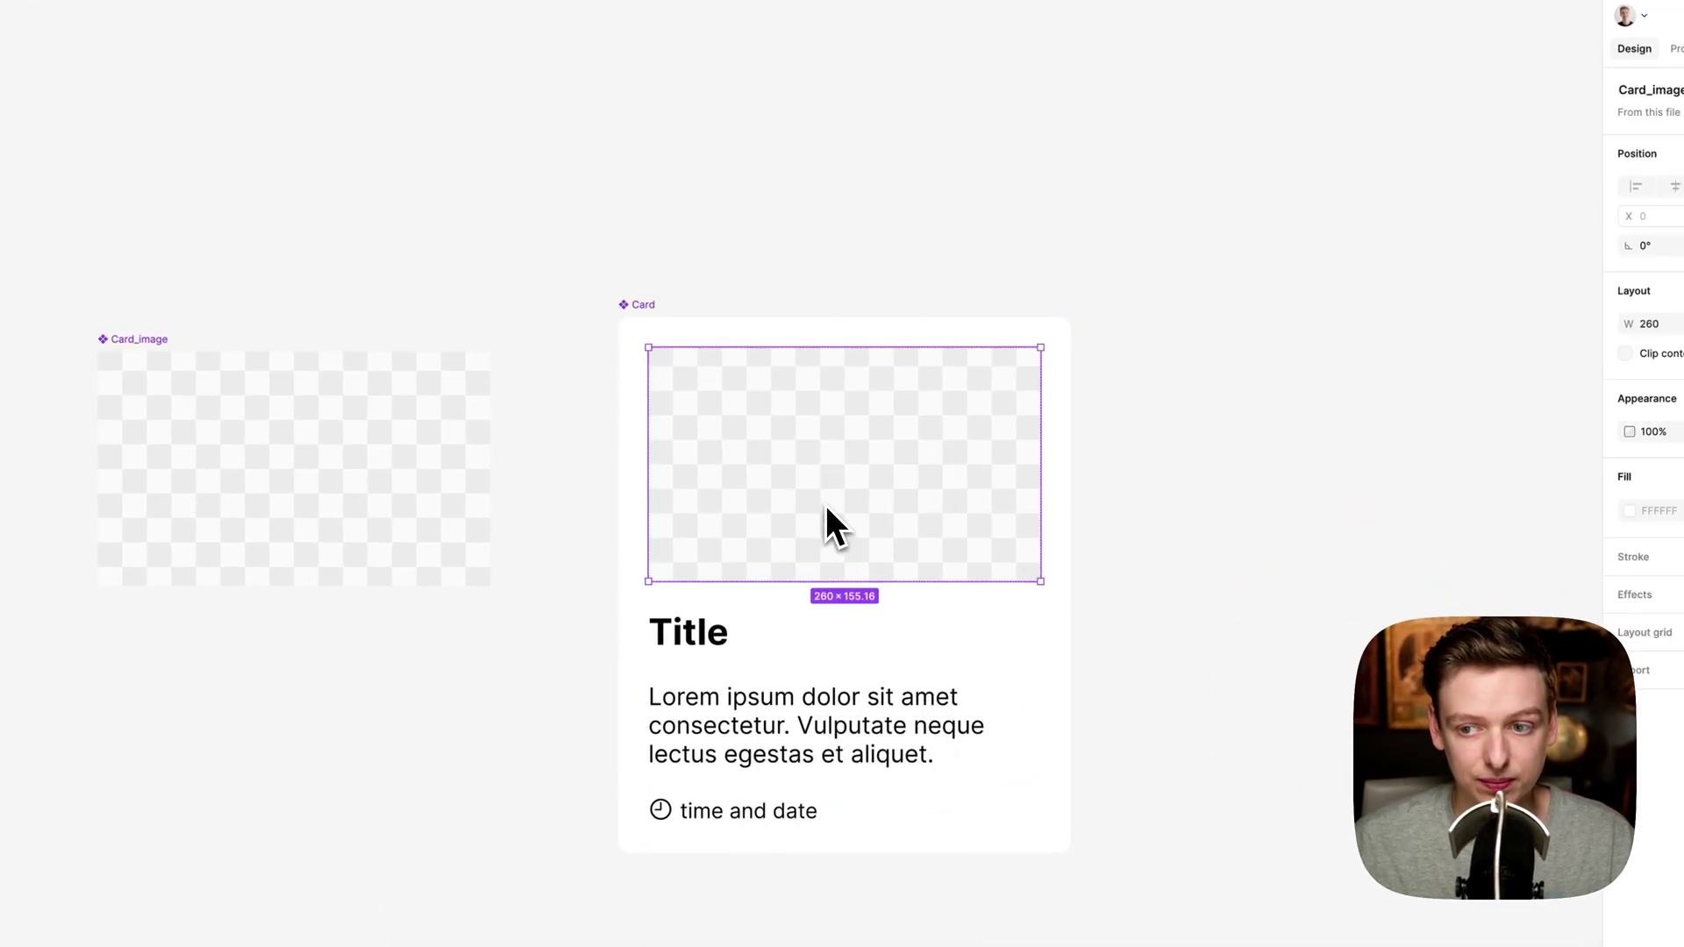
scroll(828, 527, "right", 4)
left_click(929, 496)
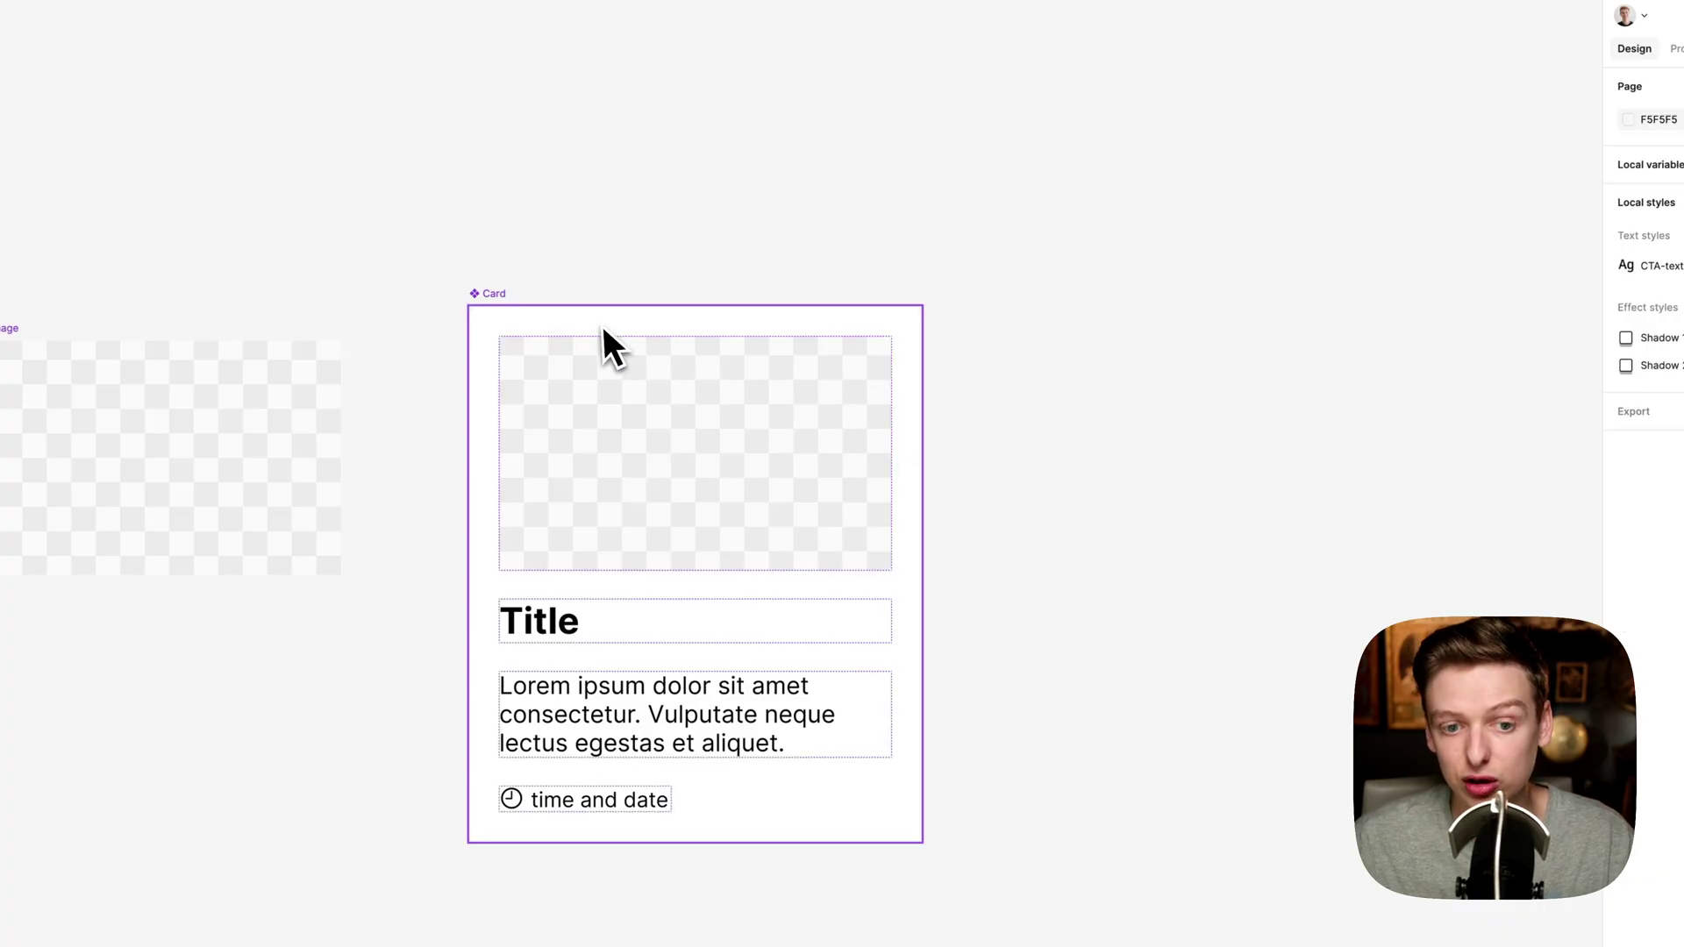
- Create an instance swap property named Slot image for the Card_image instance inside the card
left_click(546, 316)
left_click(656, 434)
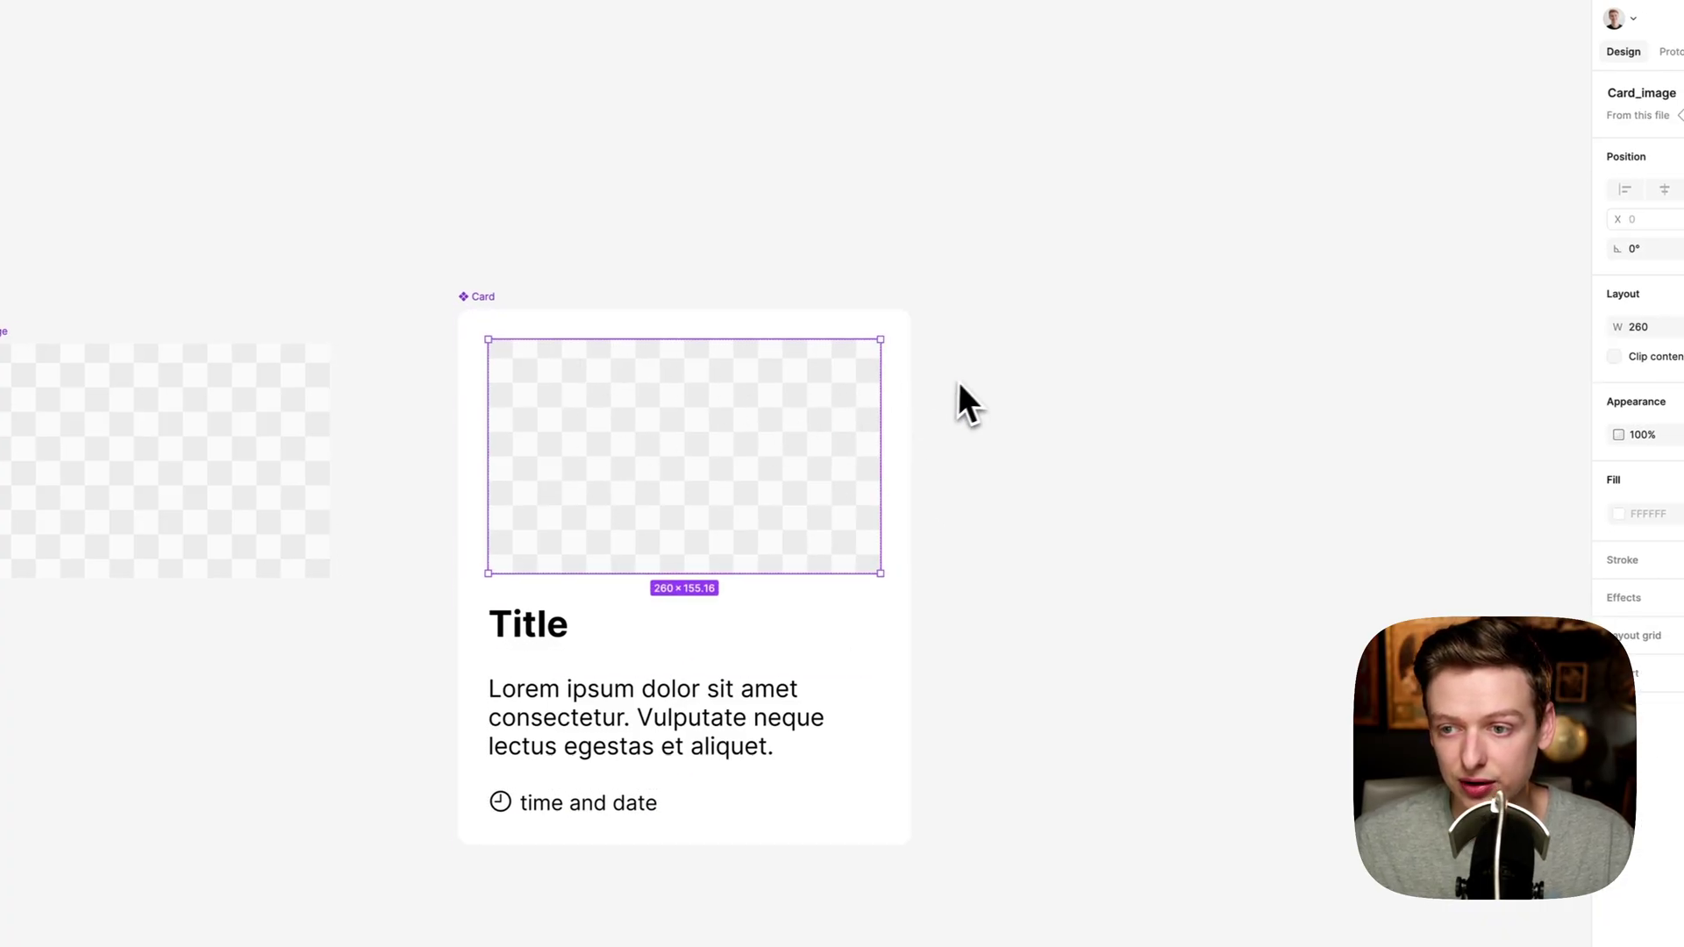
left_click(1586, 150)
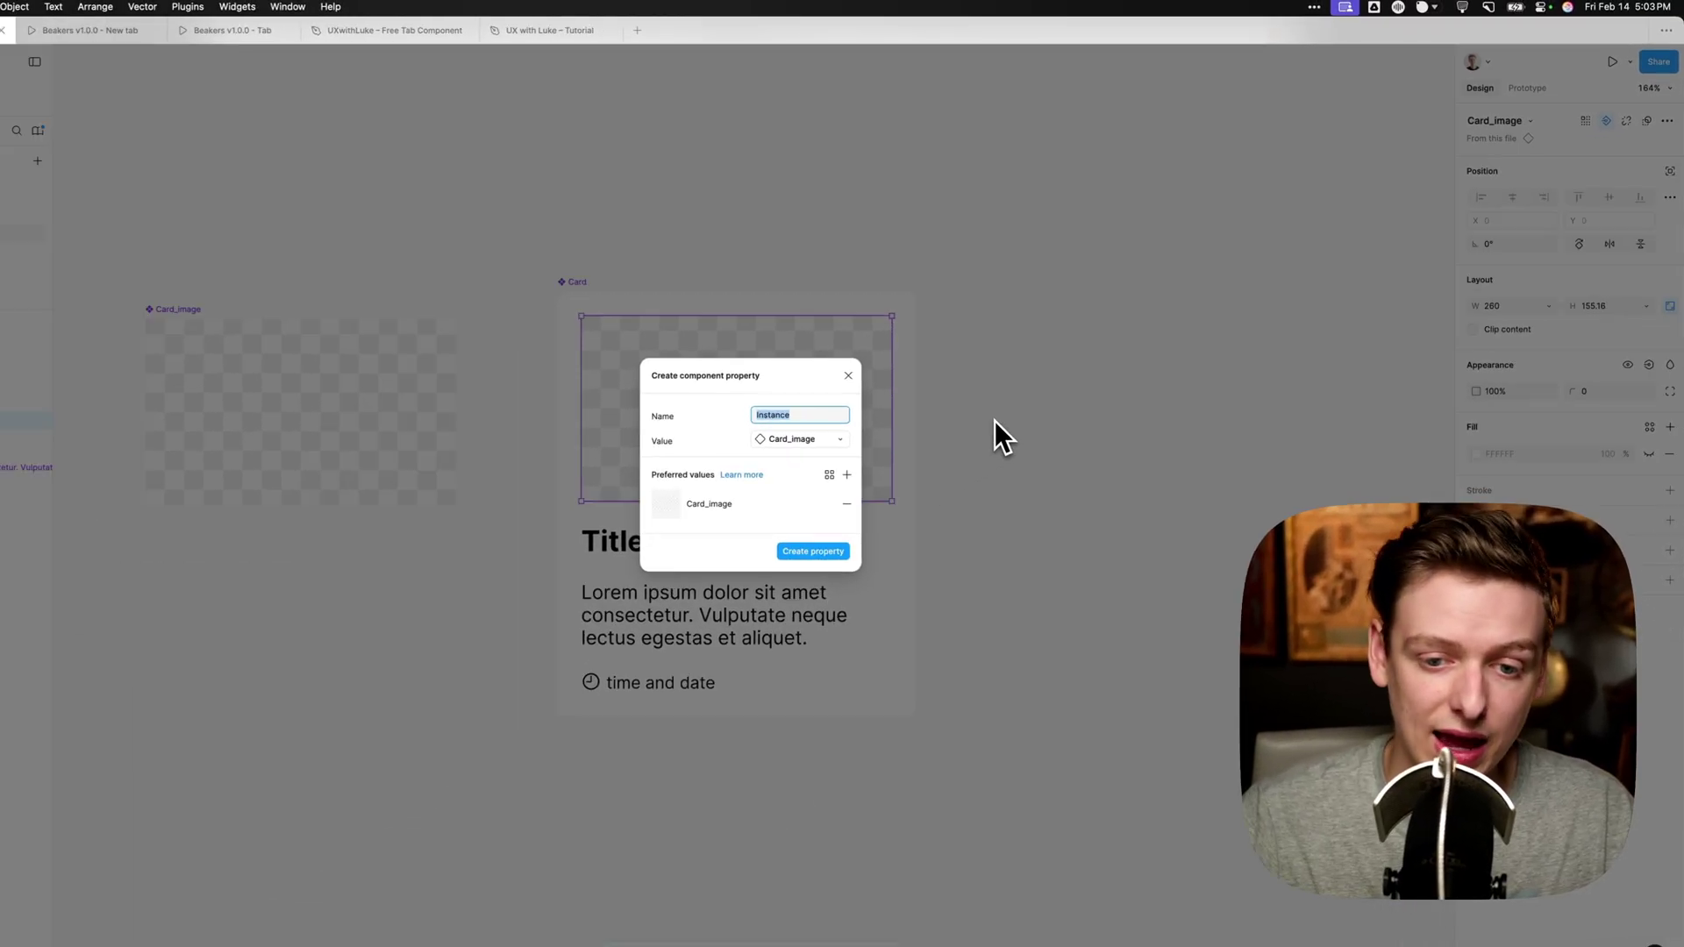
type("Slot im")
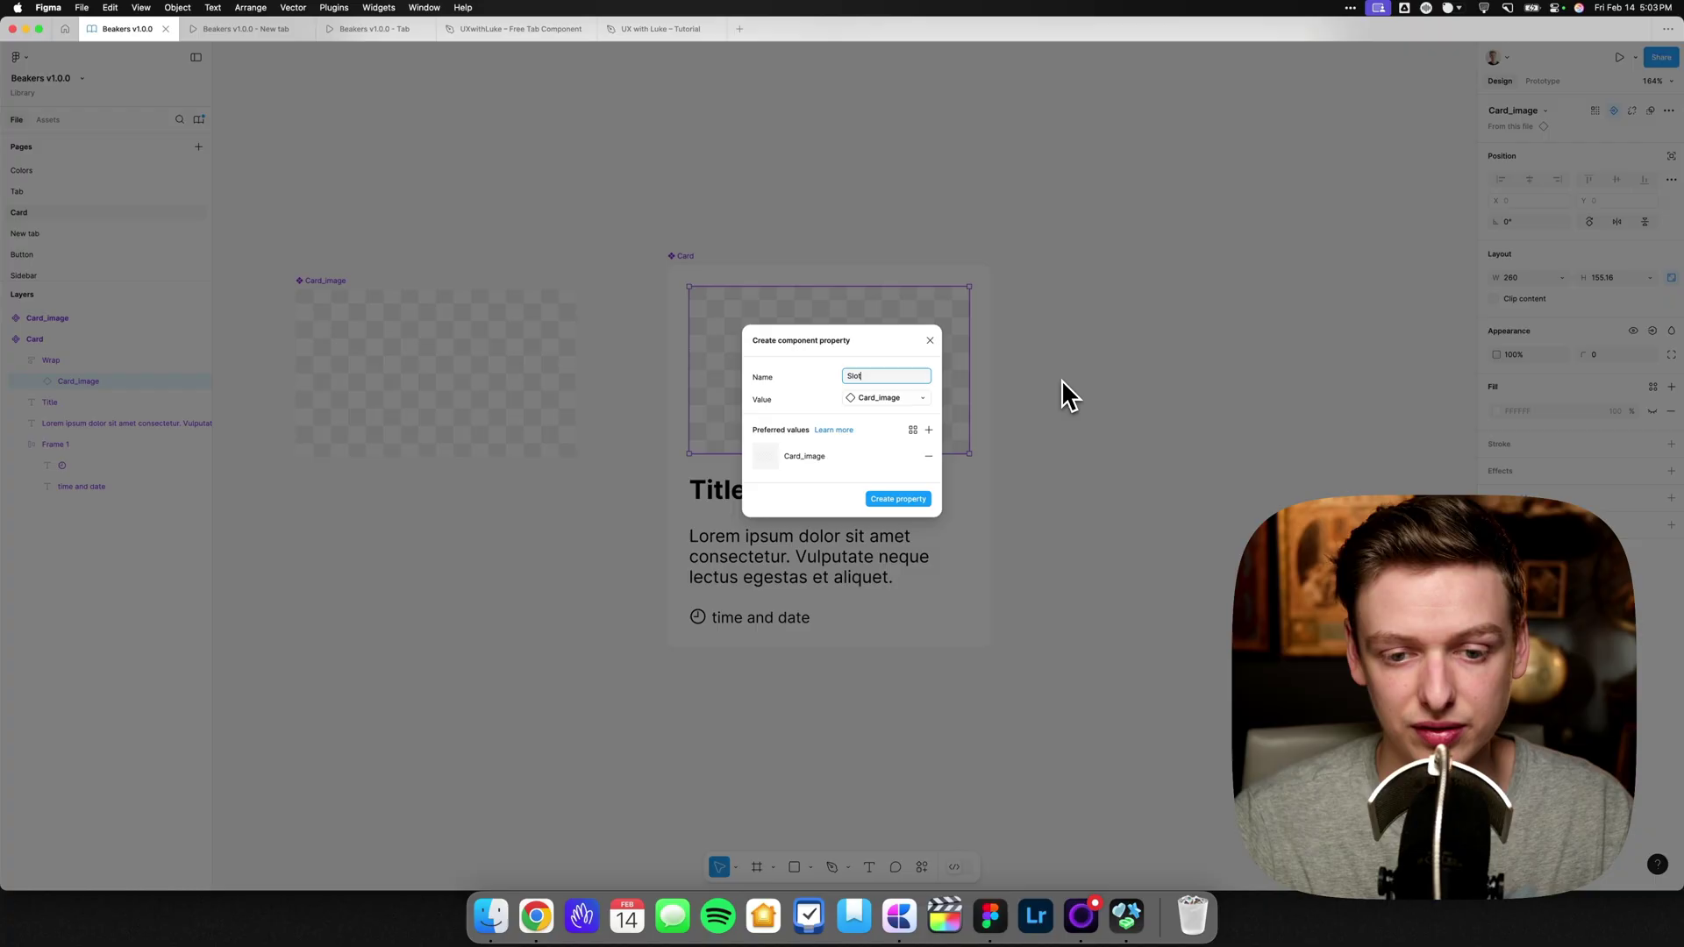
type("age")
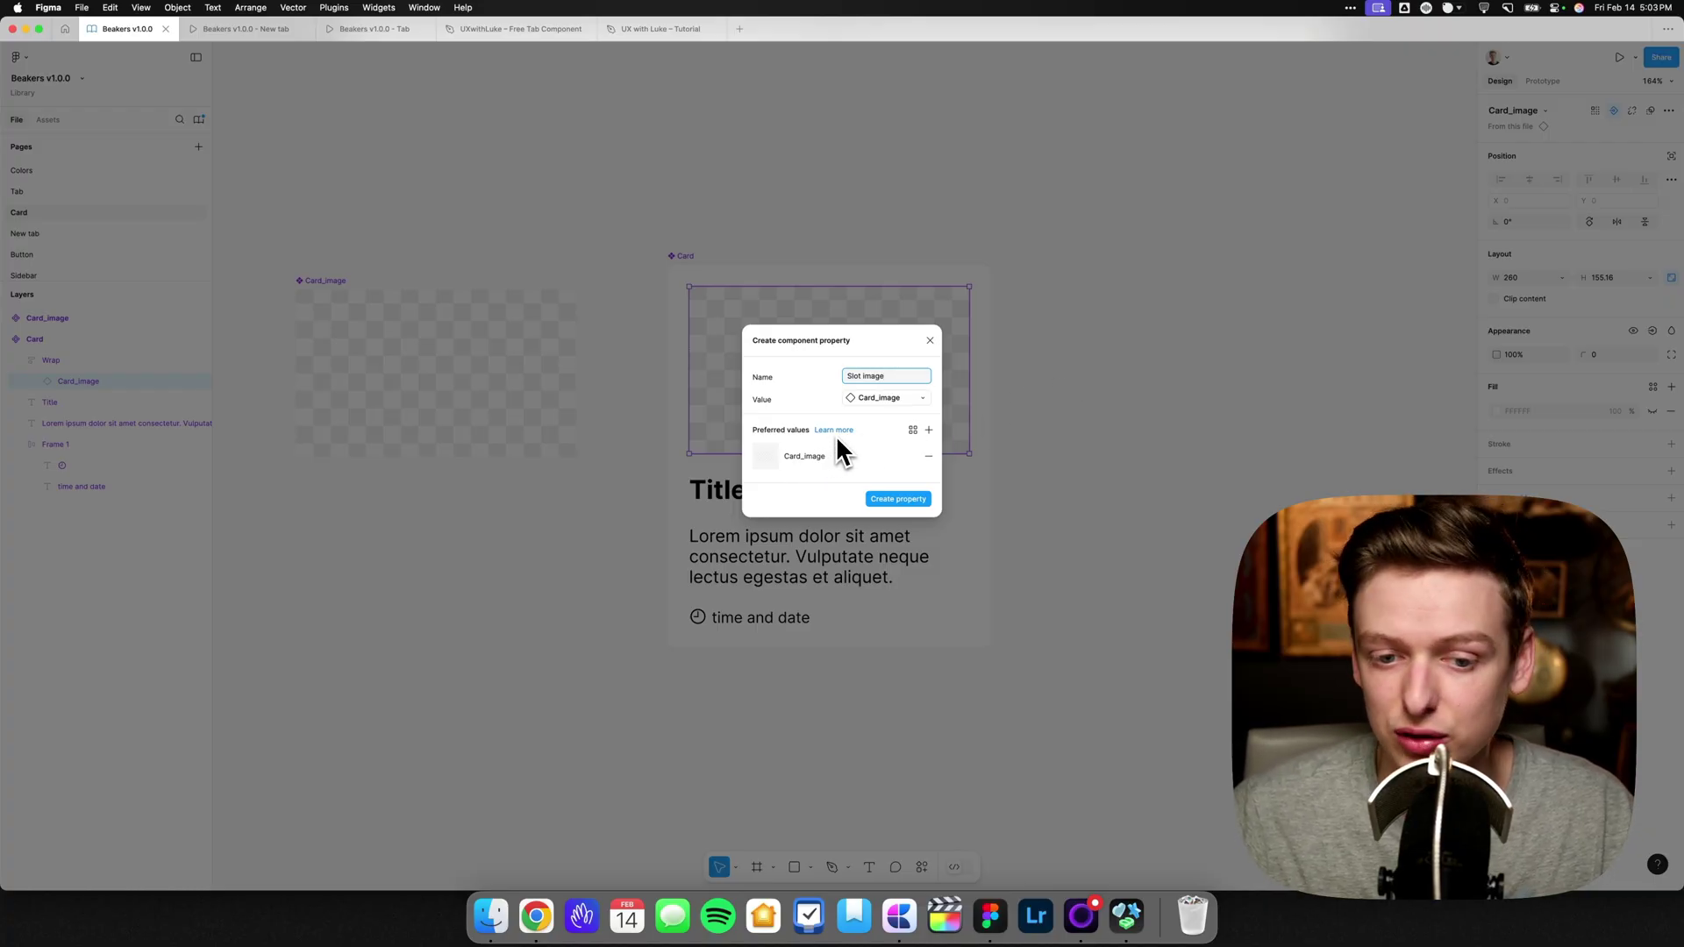
left_click(899, 498)
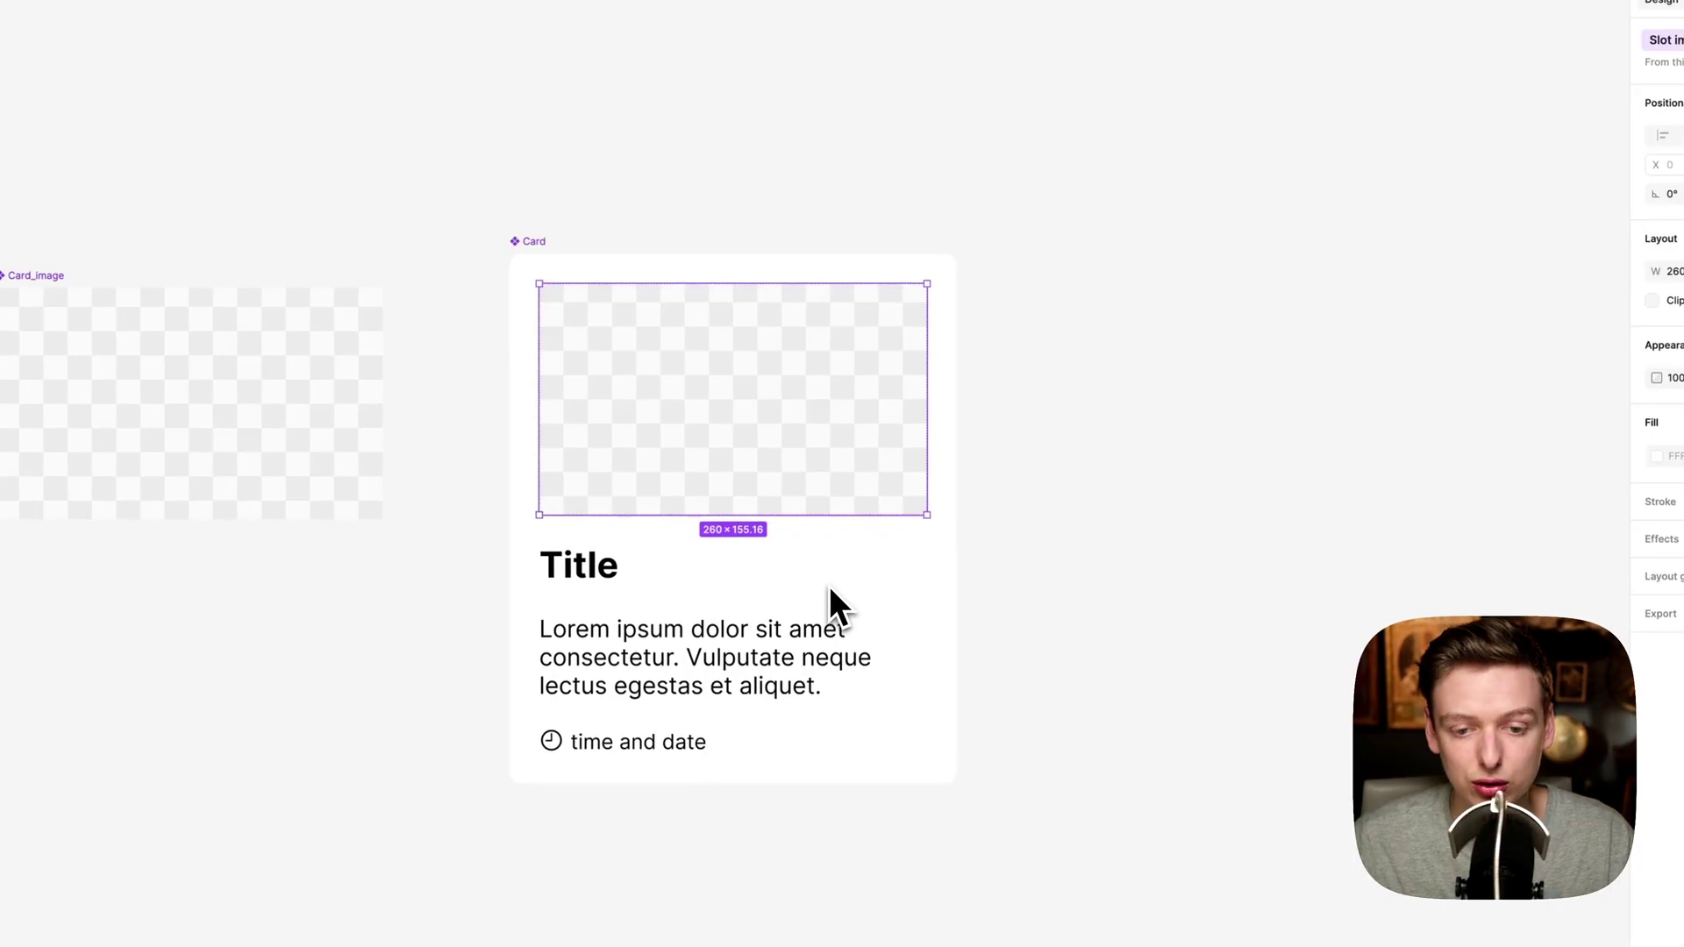
left_click(1131, 606)
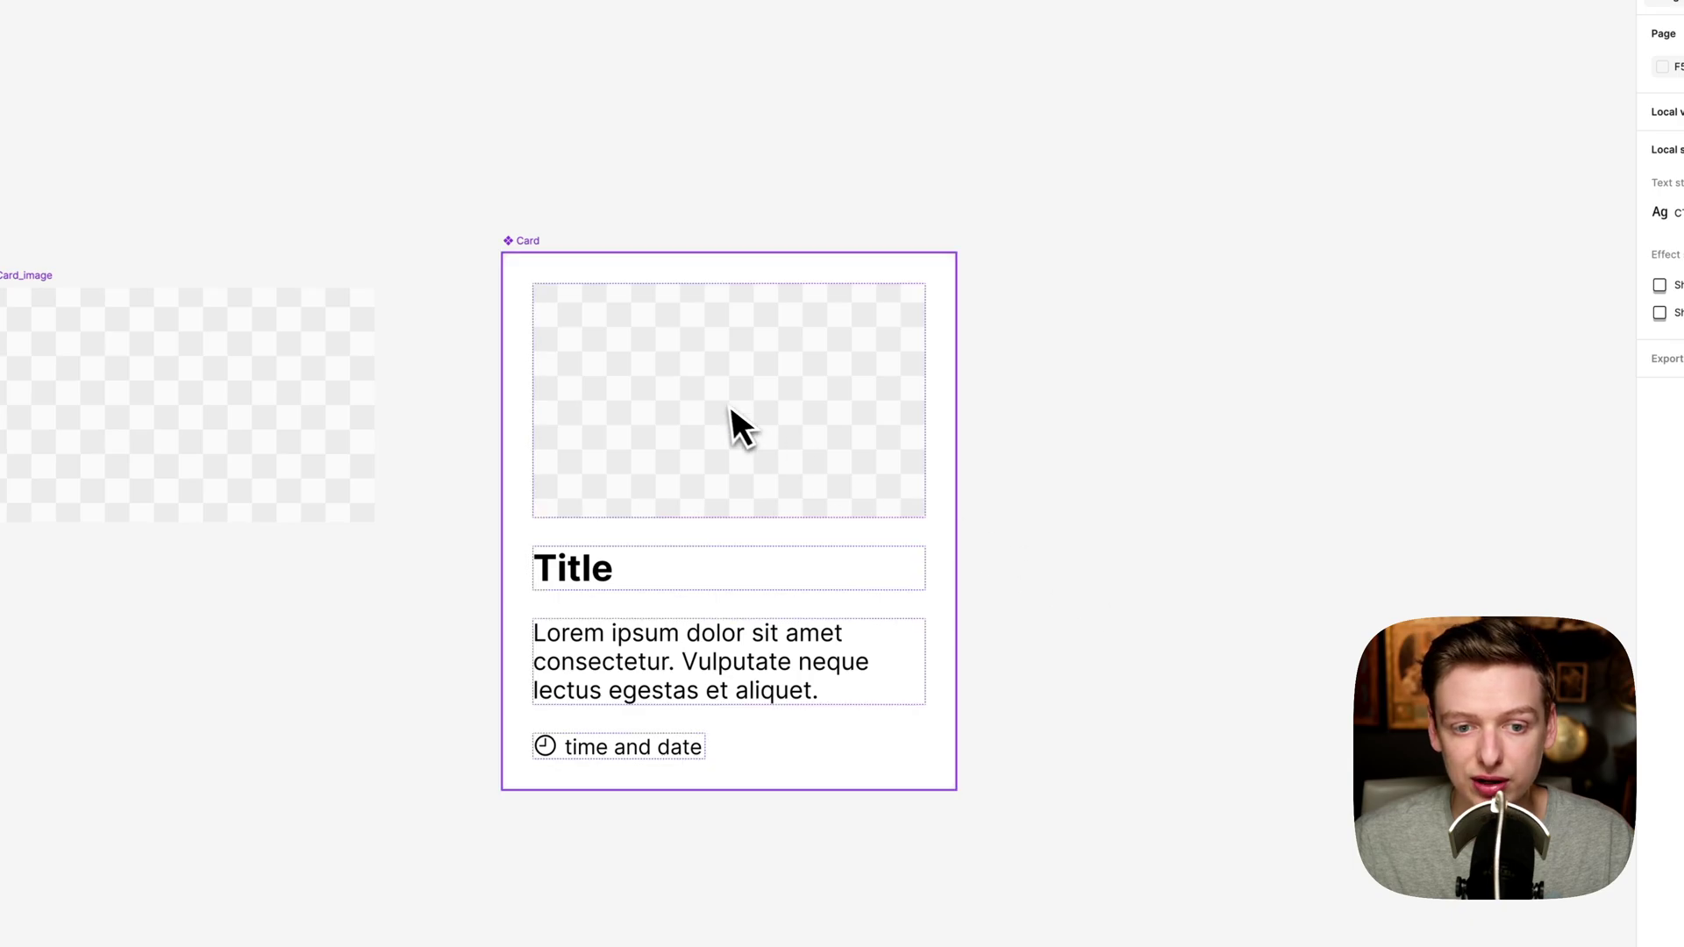
- Place an instance of the card beside the main component and browse the components available for its Slot image property
left_click_drag(544, 266, 1084, 279)
scroll(1083, 279, "right", 5)
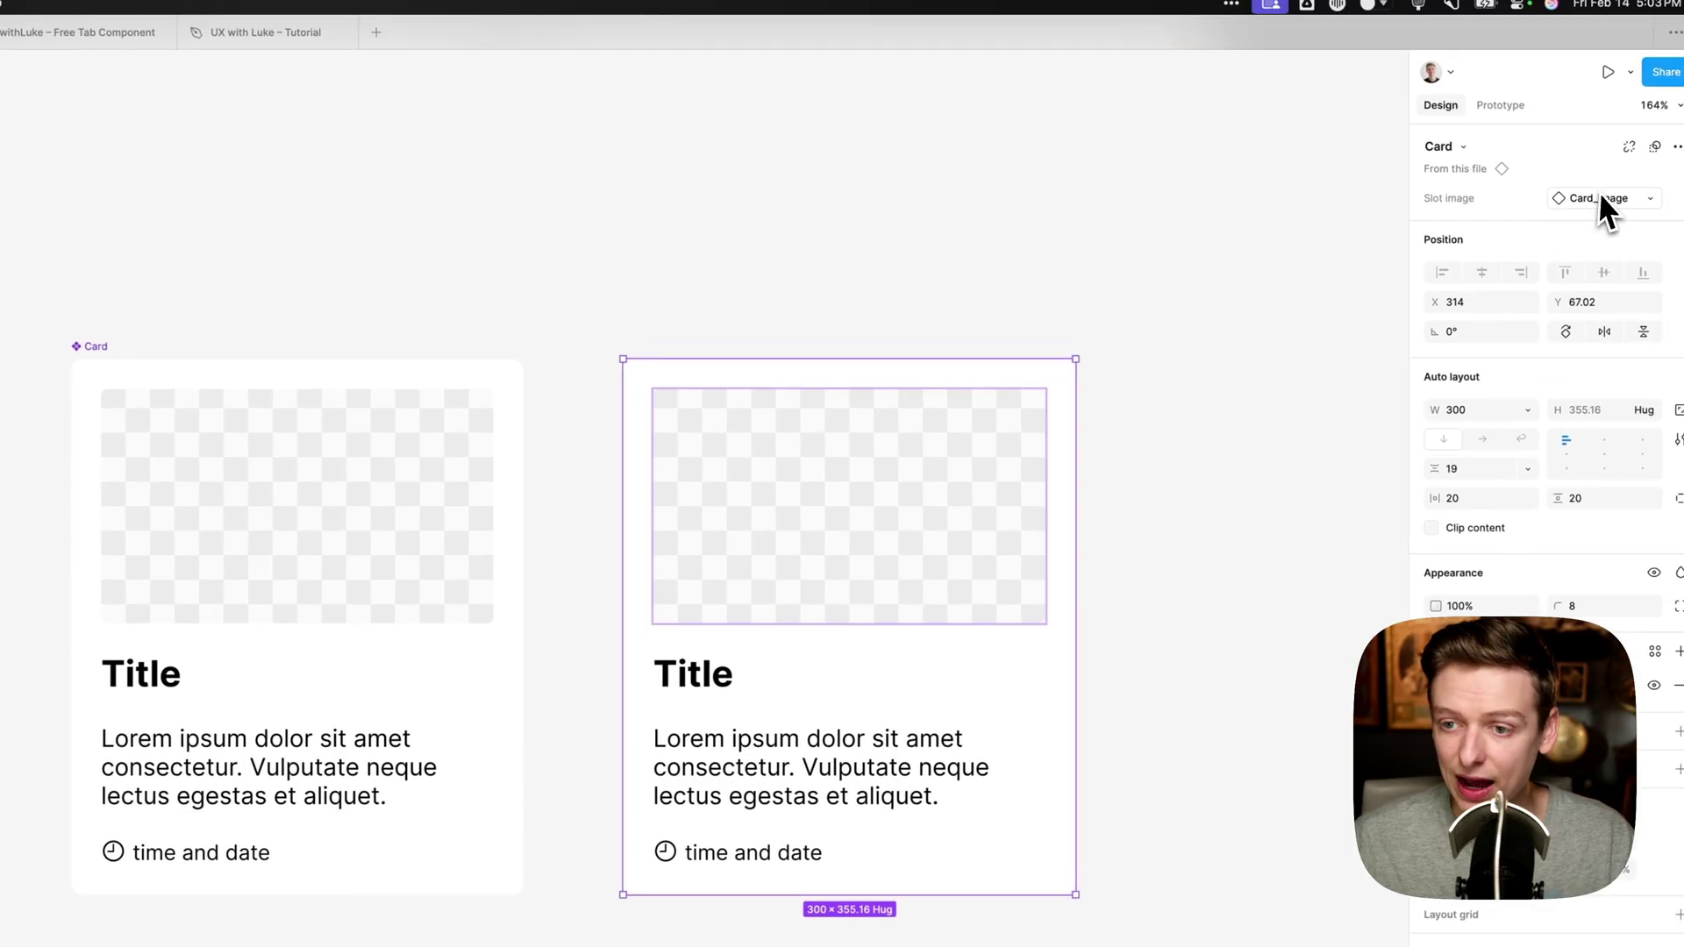
left_click(1595, 207)
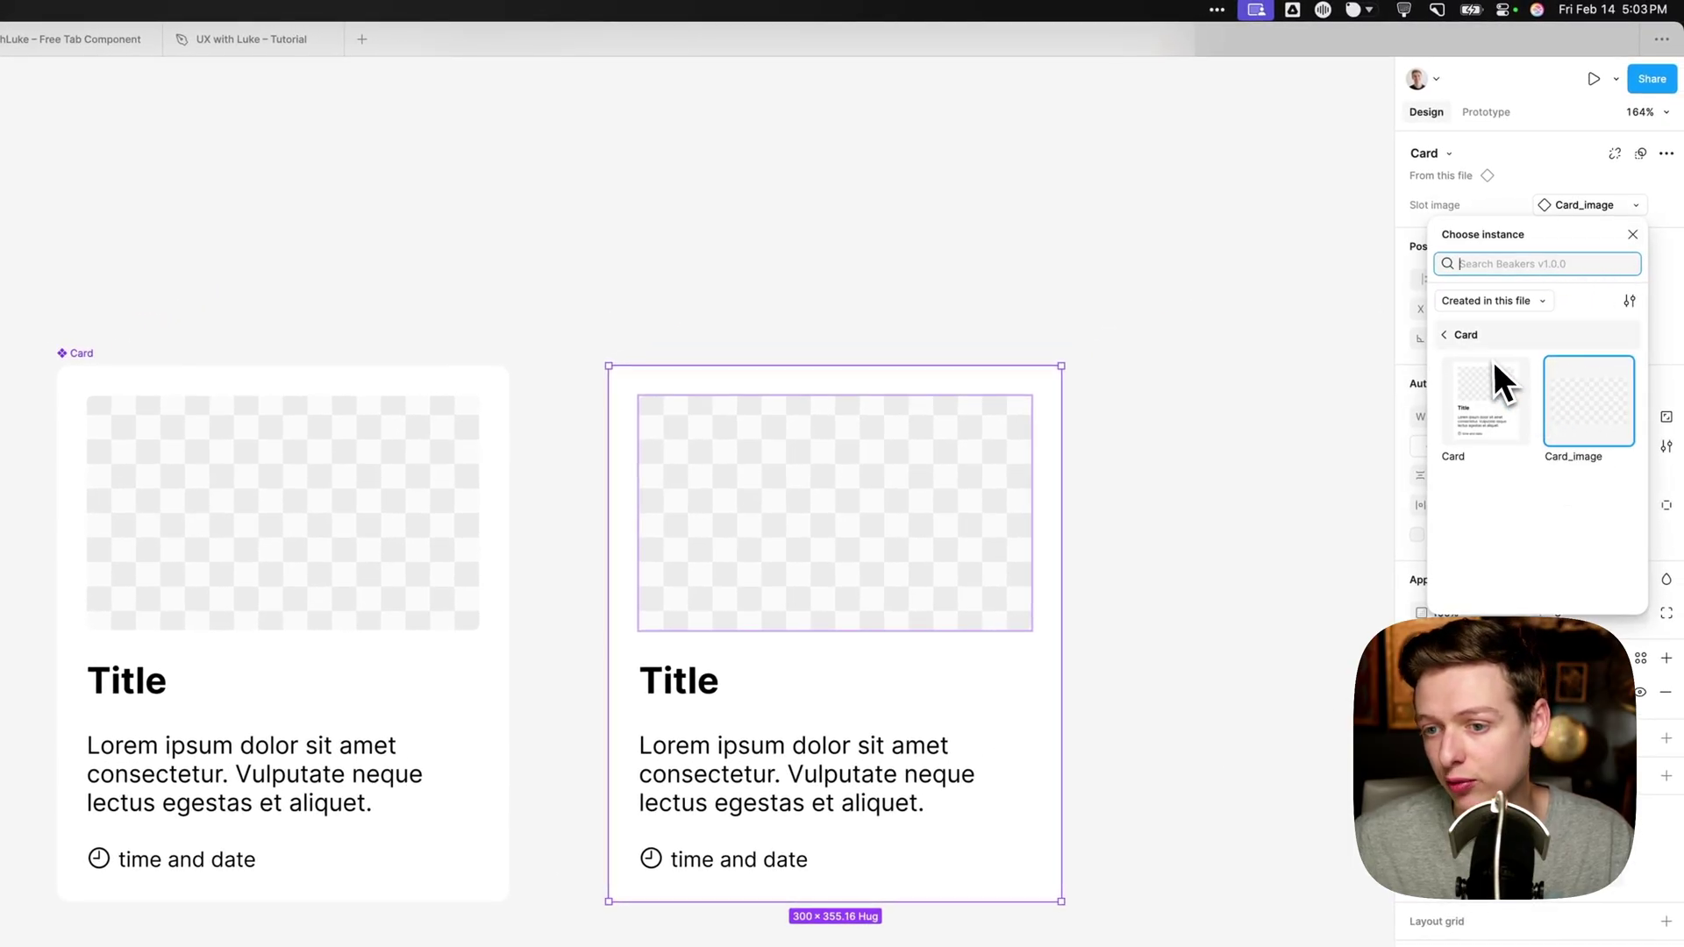
left_click(1472, 337)
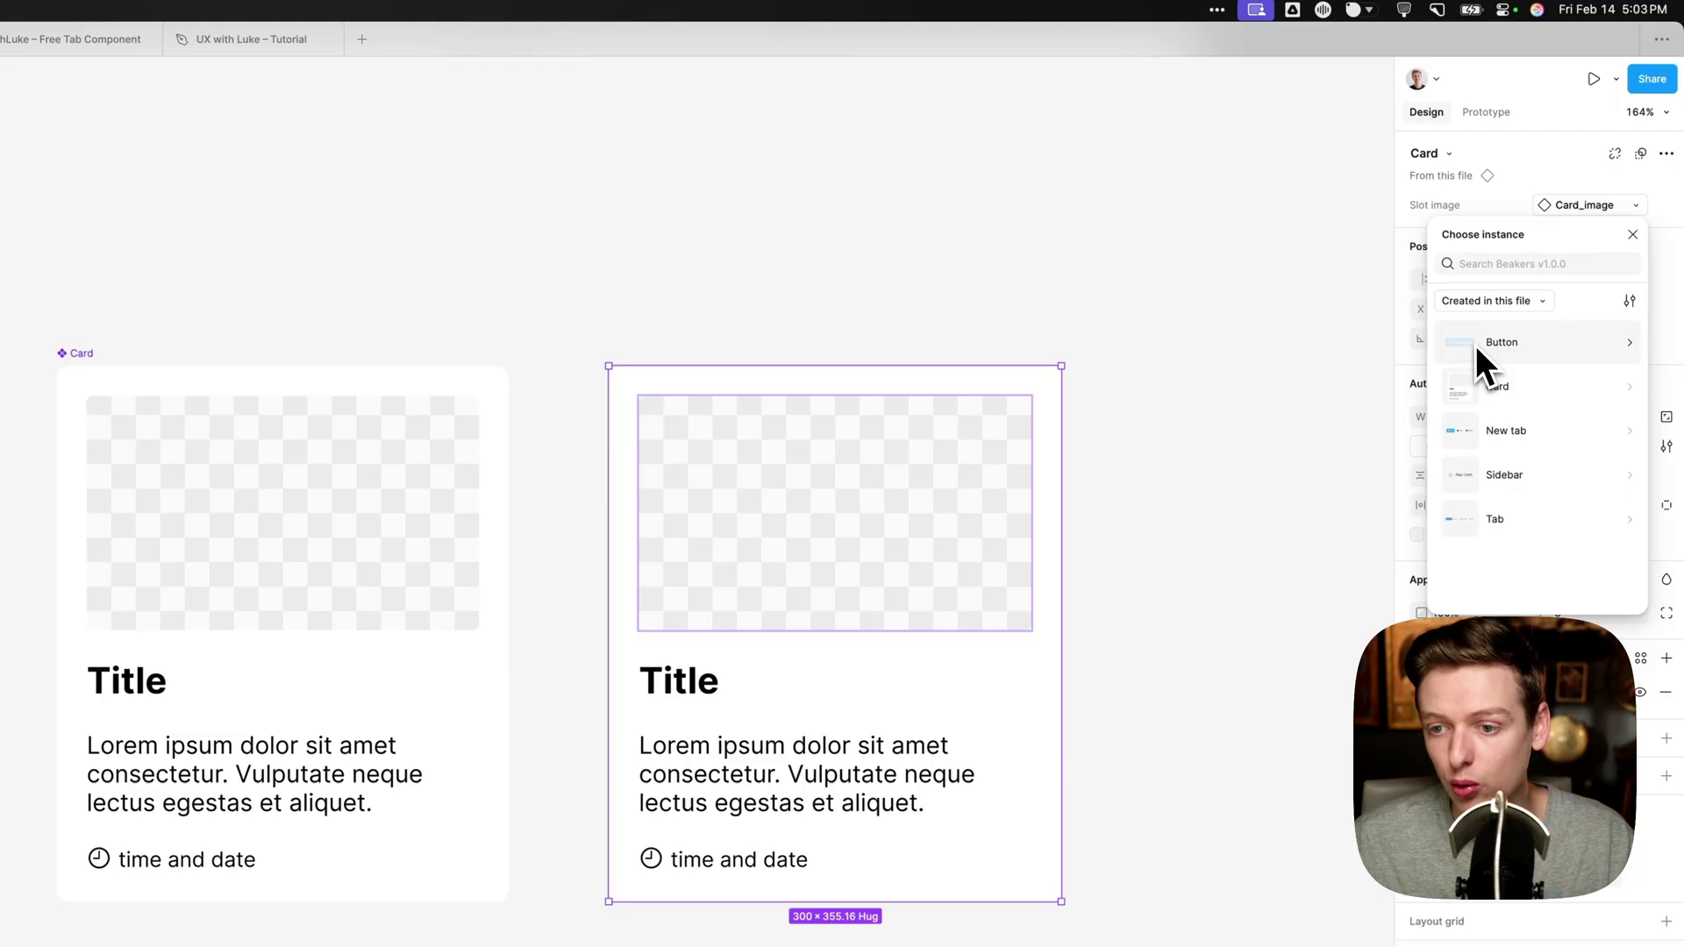
left_click(1526, 430)
left_click(1519, 408)
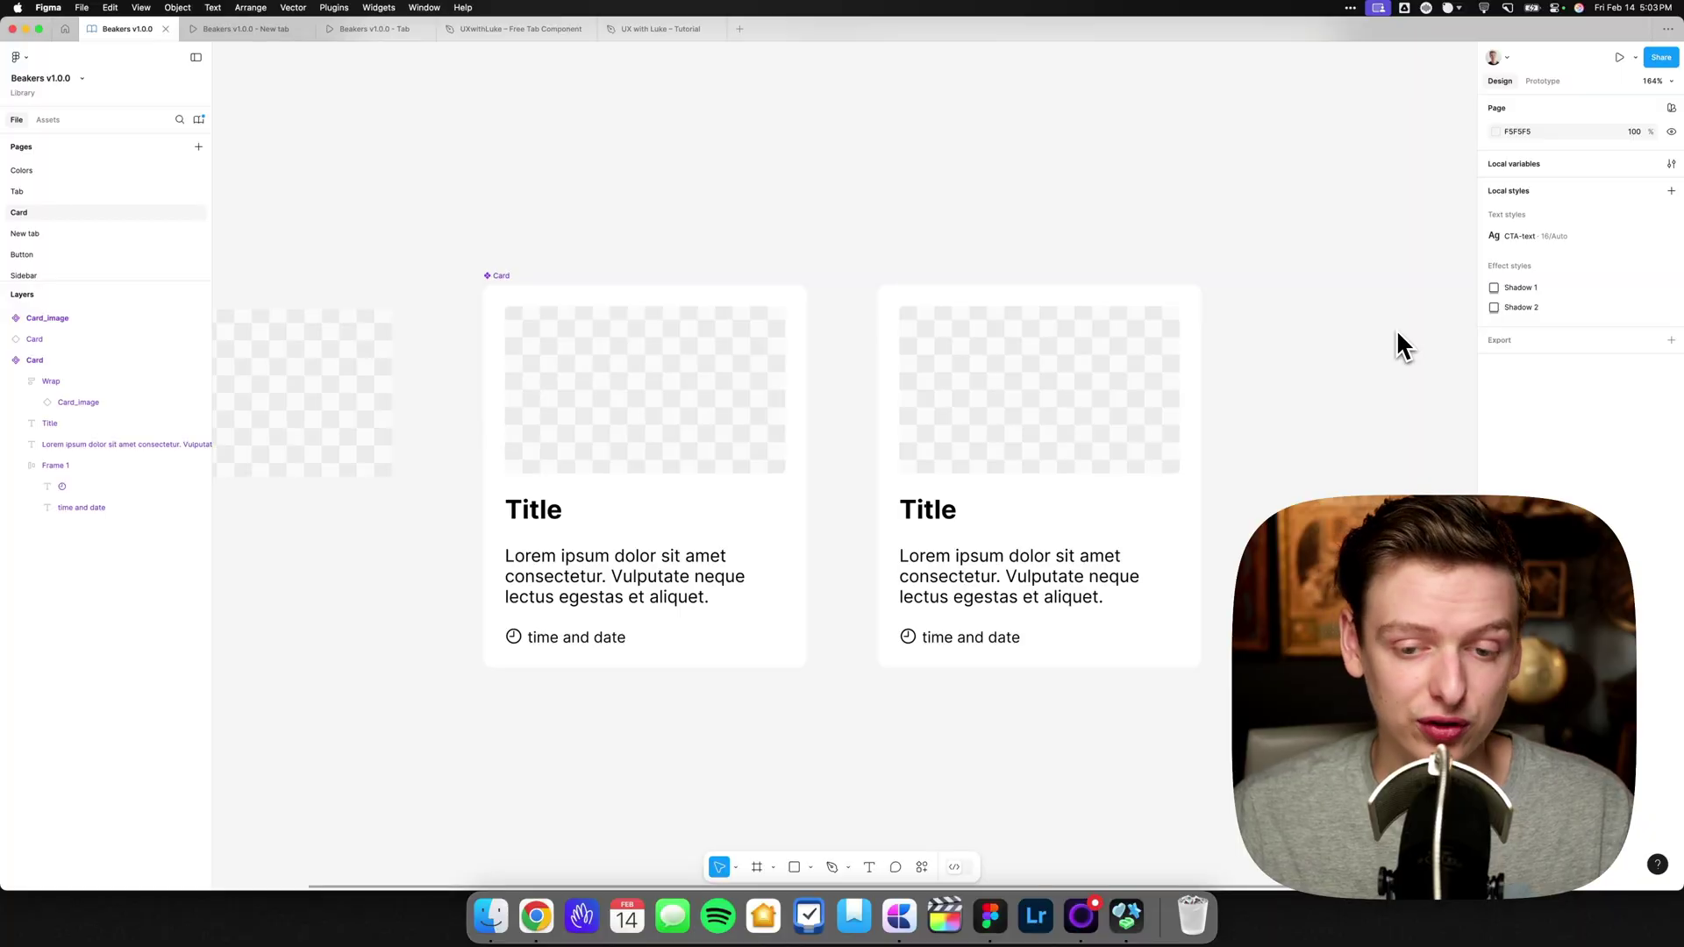
left_click(1090, 414)
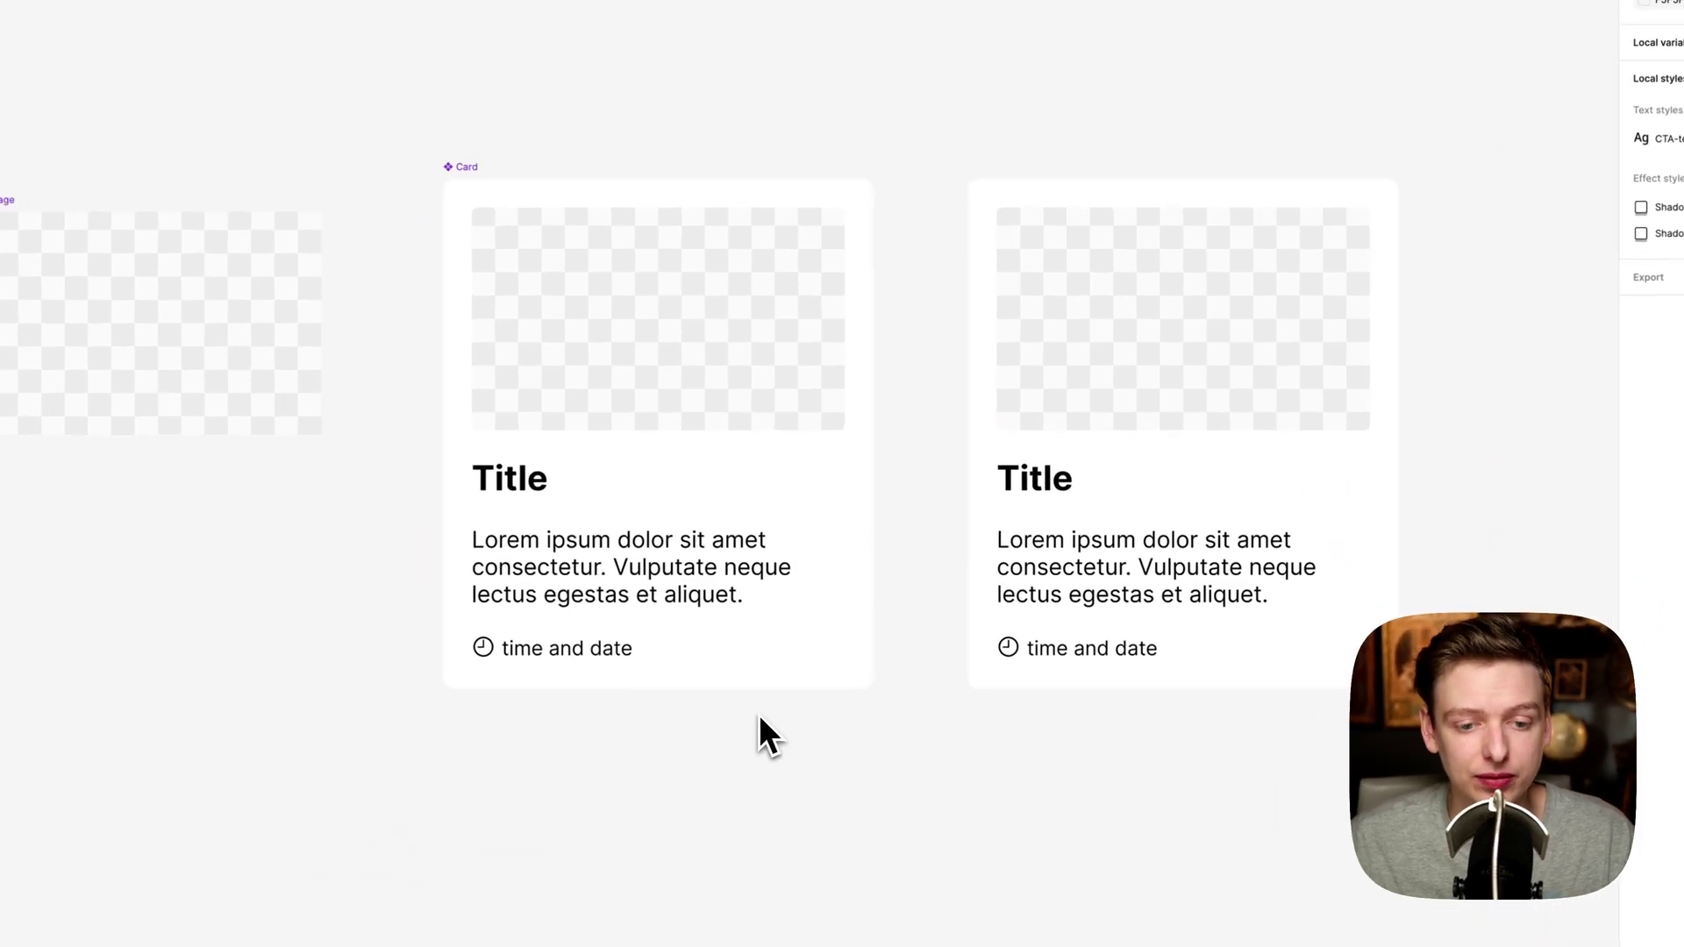
- Create a text property named Title with the value "Replace me" for the title text in the main Card component
left_click(534, 498)
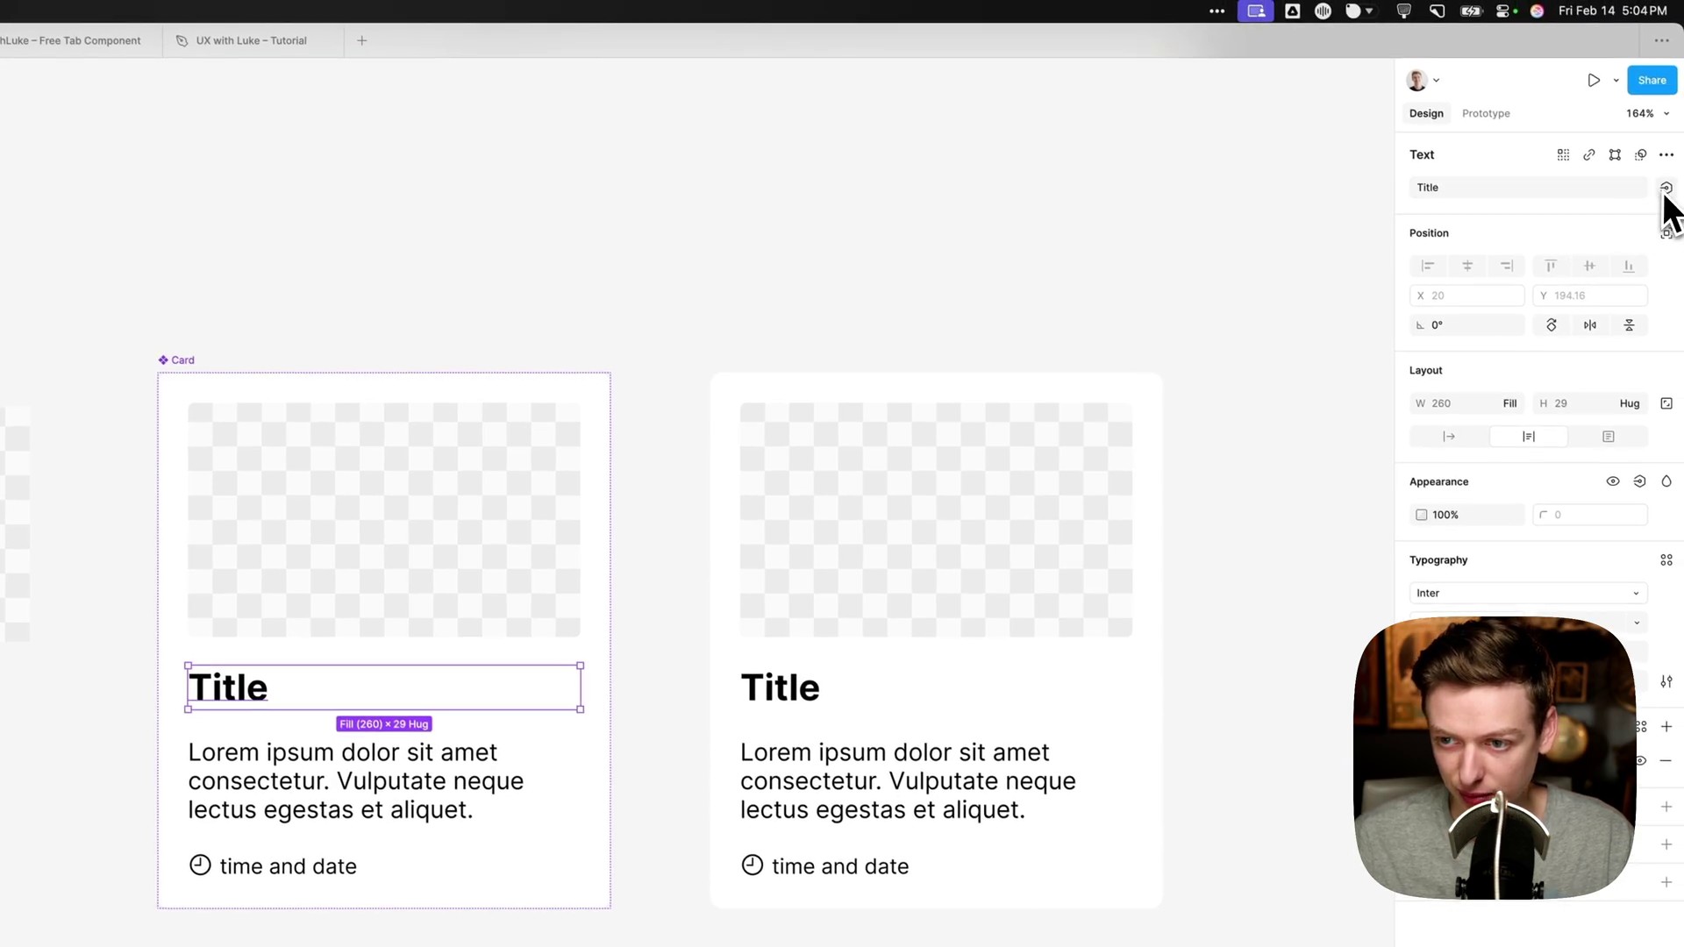
left_click(1667, 189)
left_click(1656, 256)
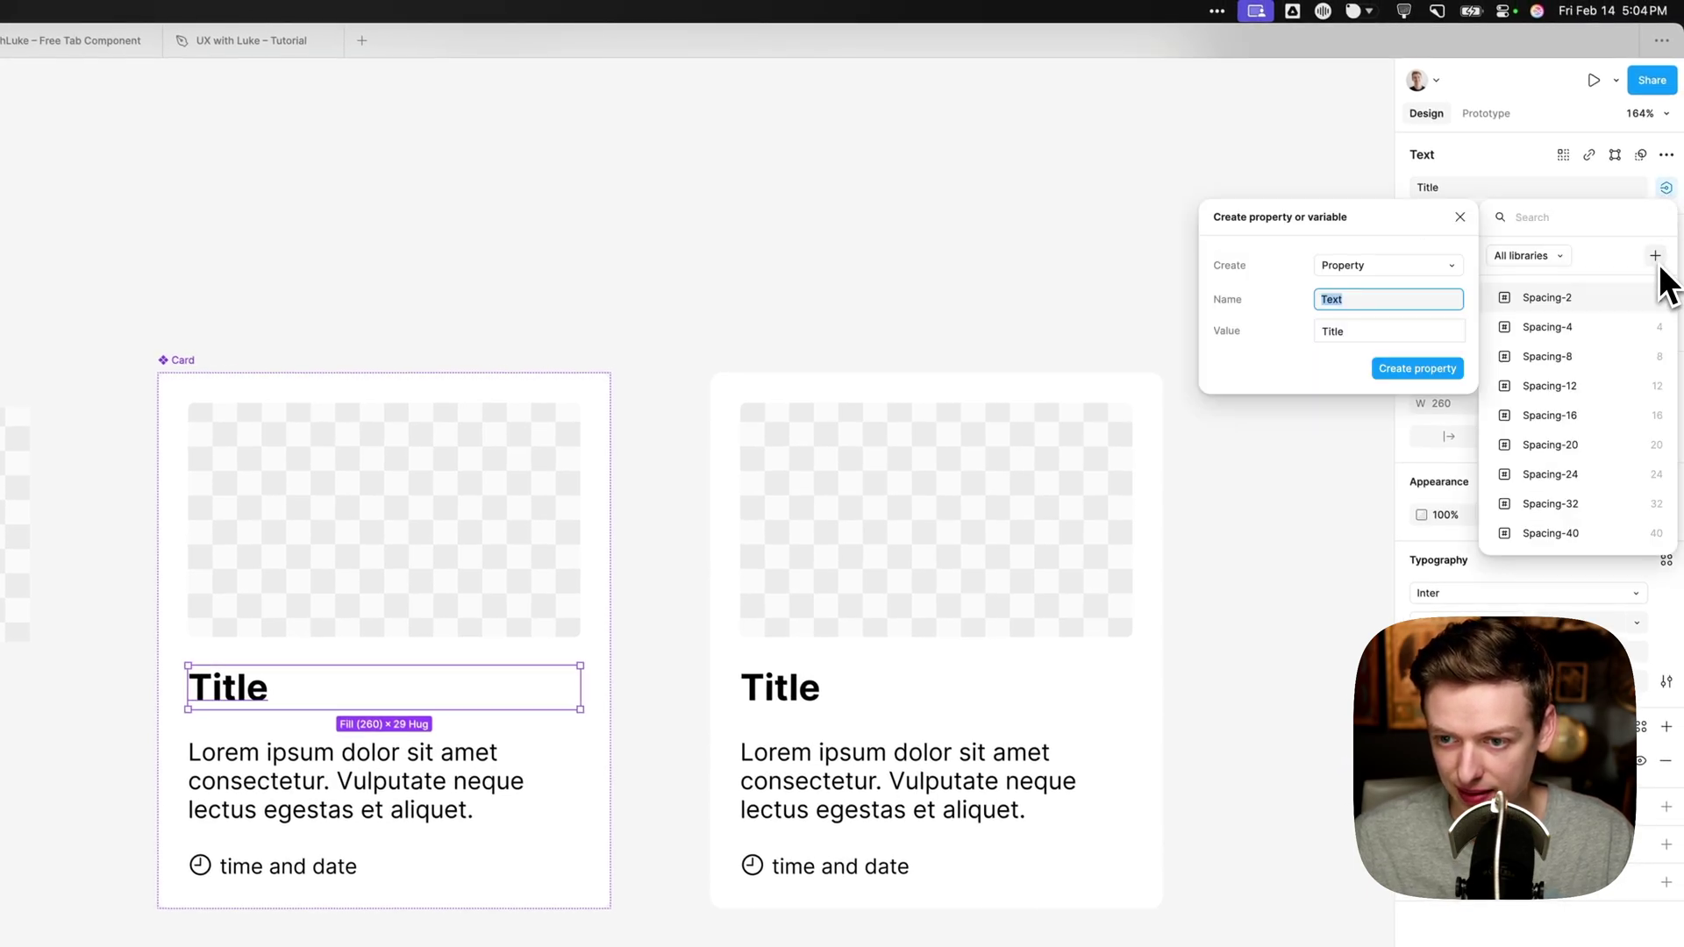
type("T")
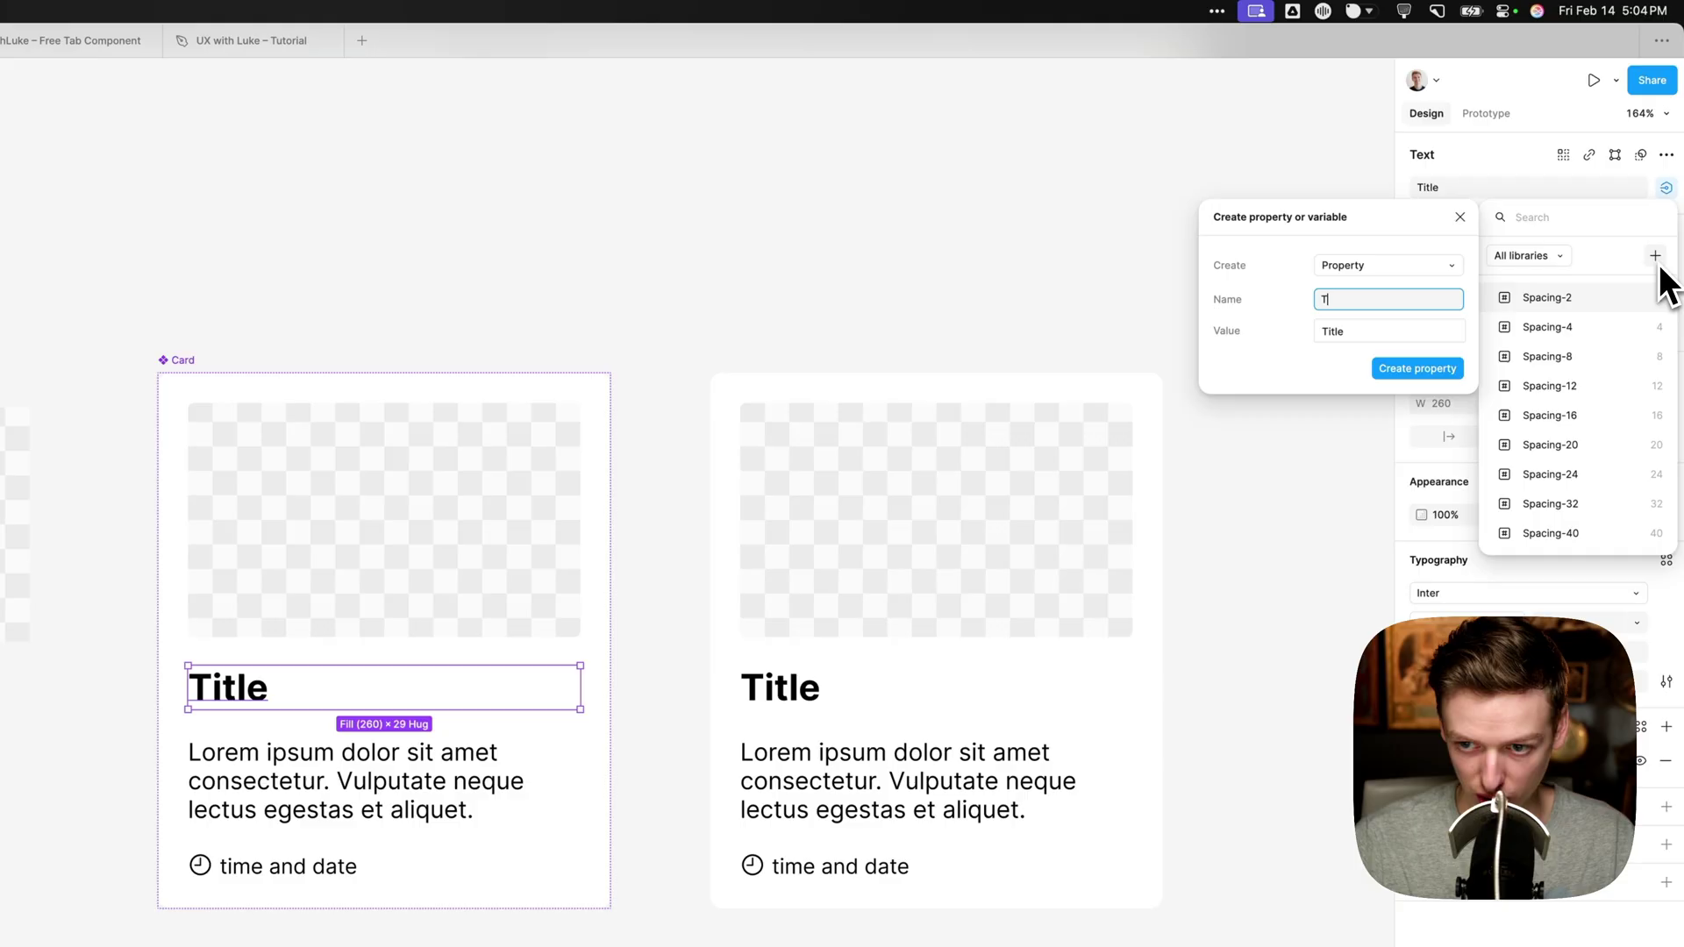
type("itle")
key("Tab")
type("Rep")
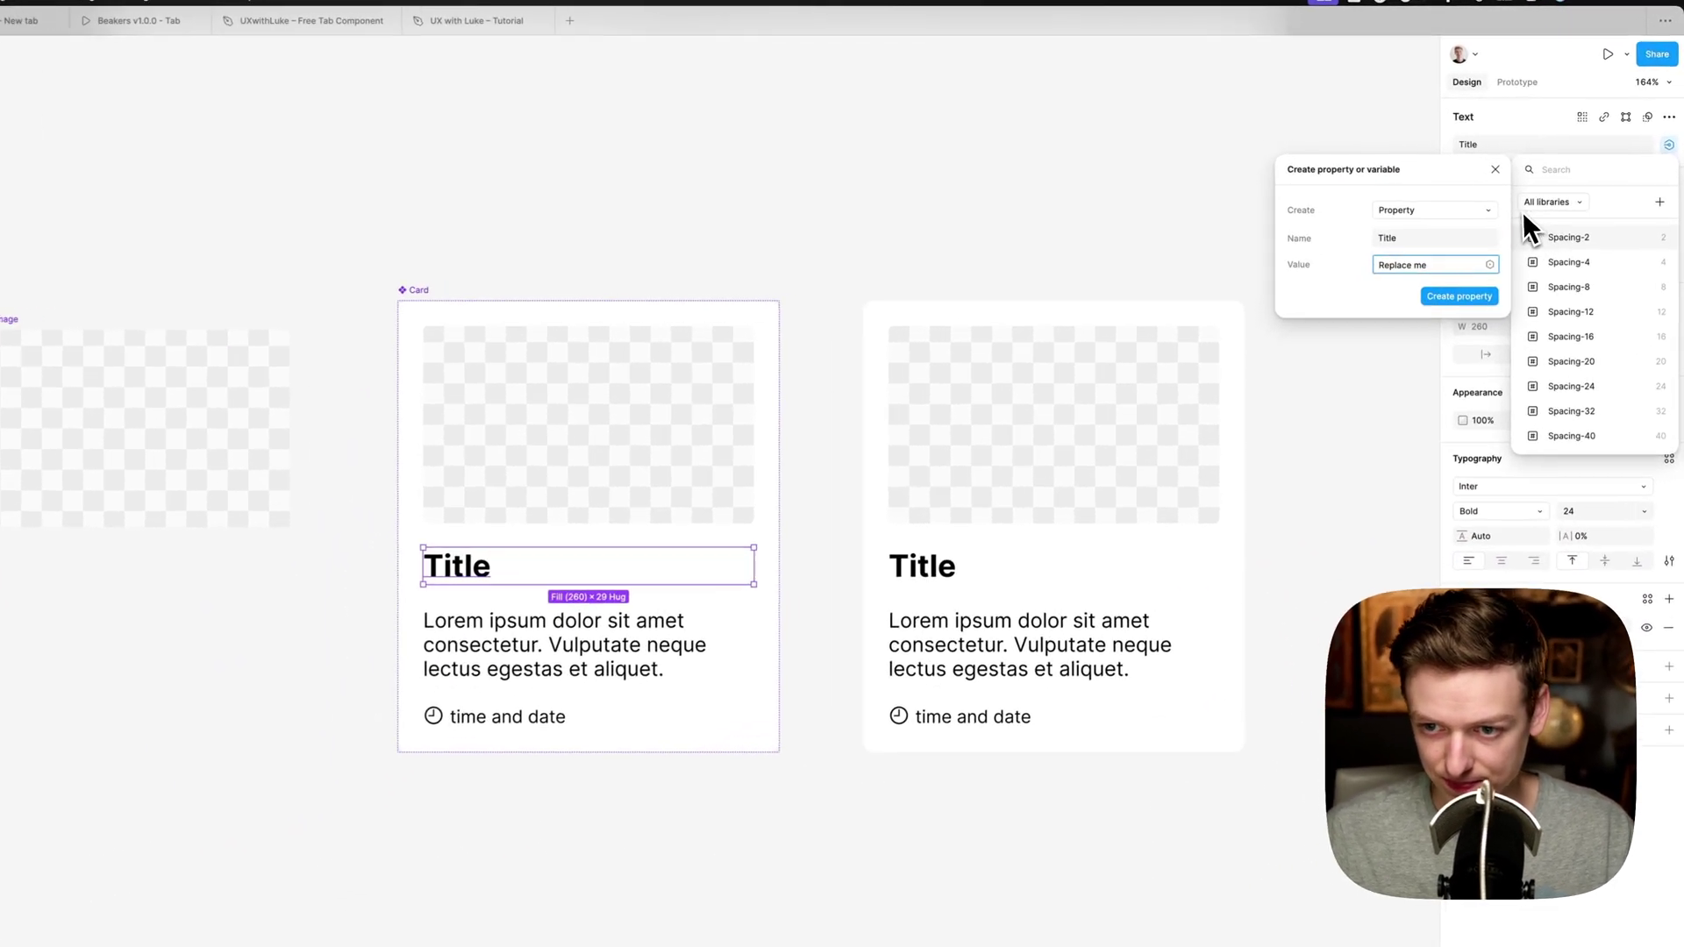
left_click(1516, 191)
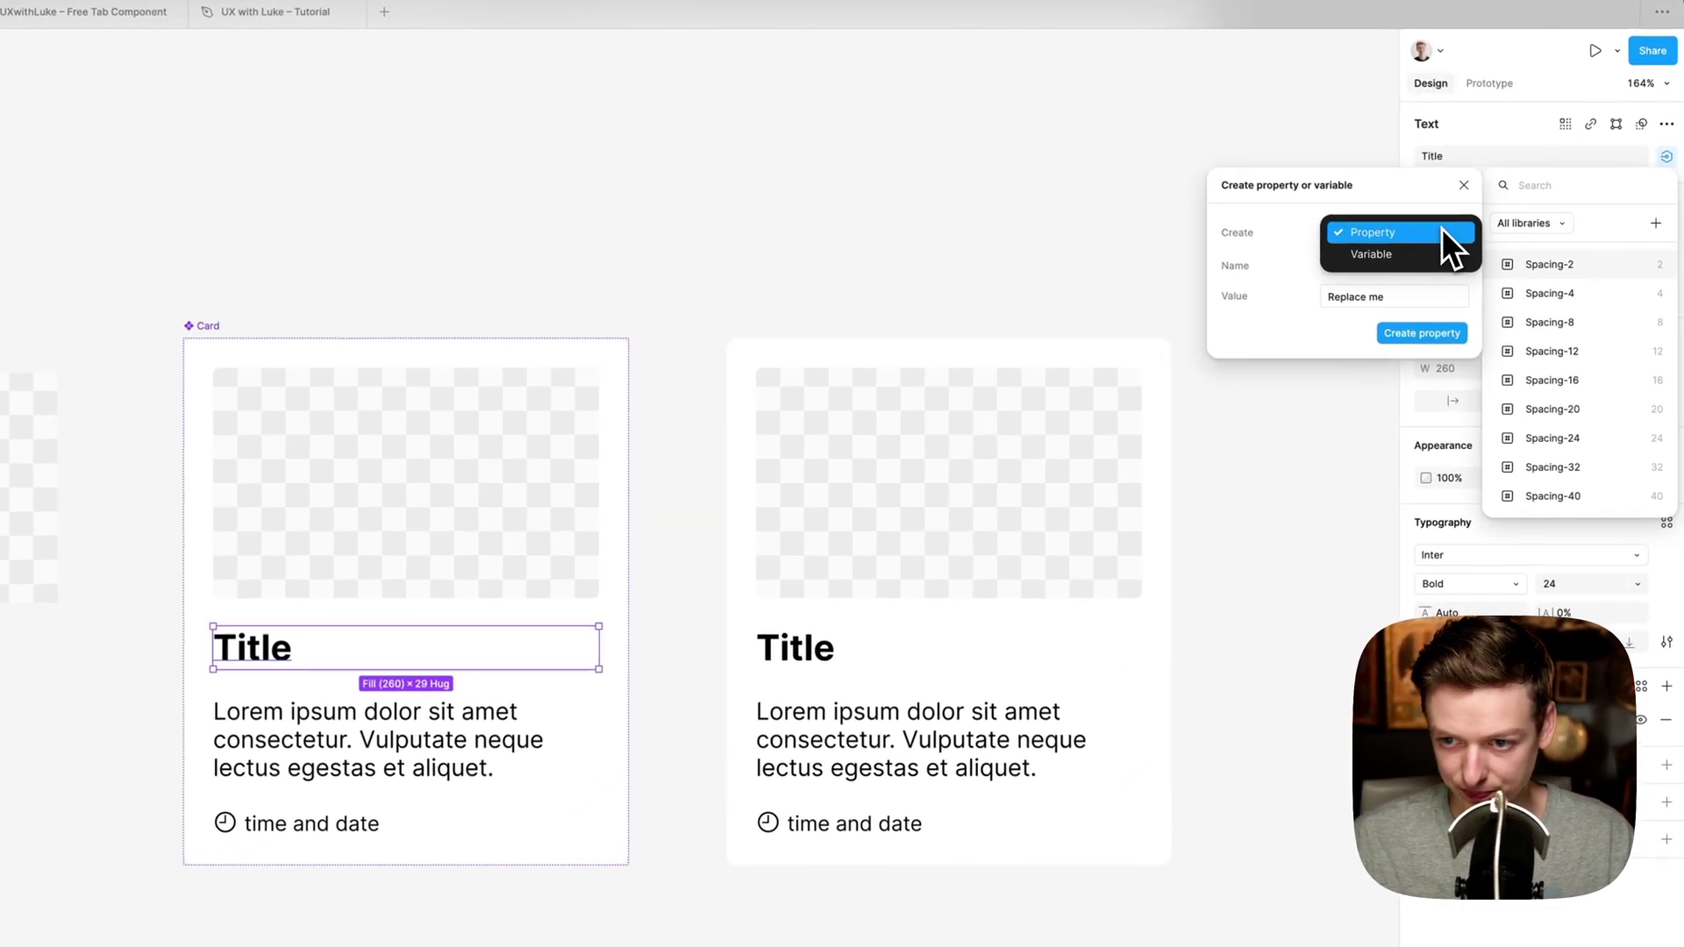
left_click(1510, 200)
left_click(1419, 339)
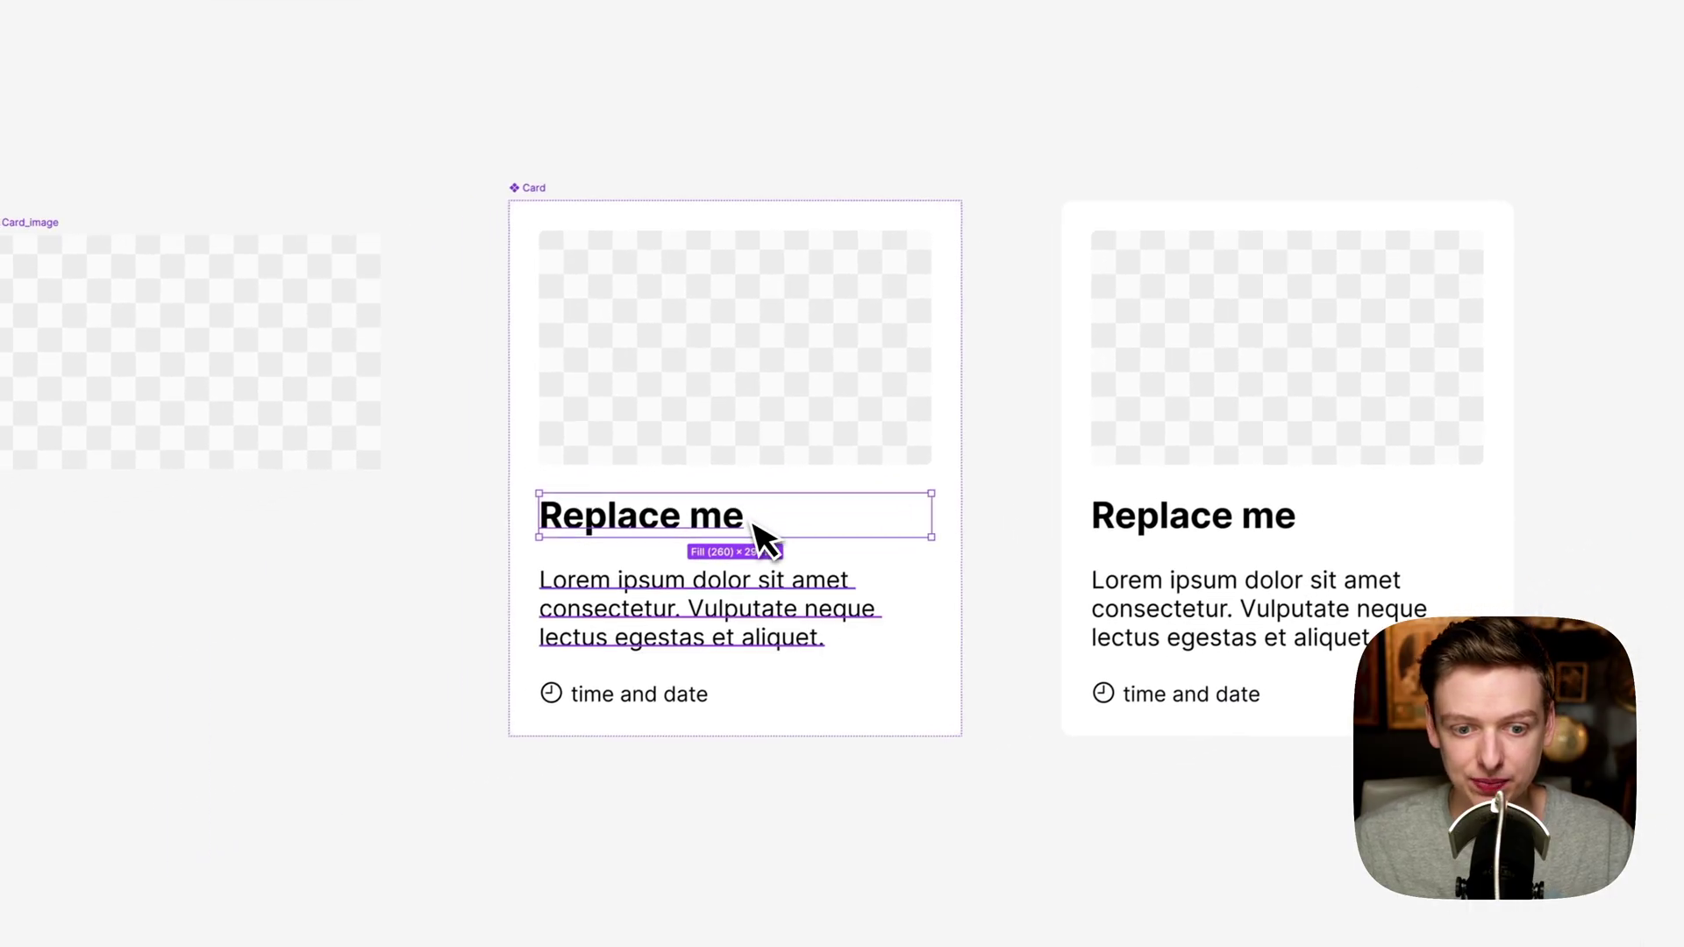
- Create a text property named Description for the lorem ipsum paragraph in the main Card component
left_click(737, 600)
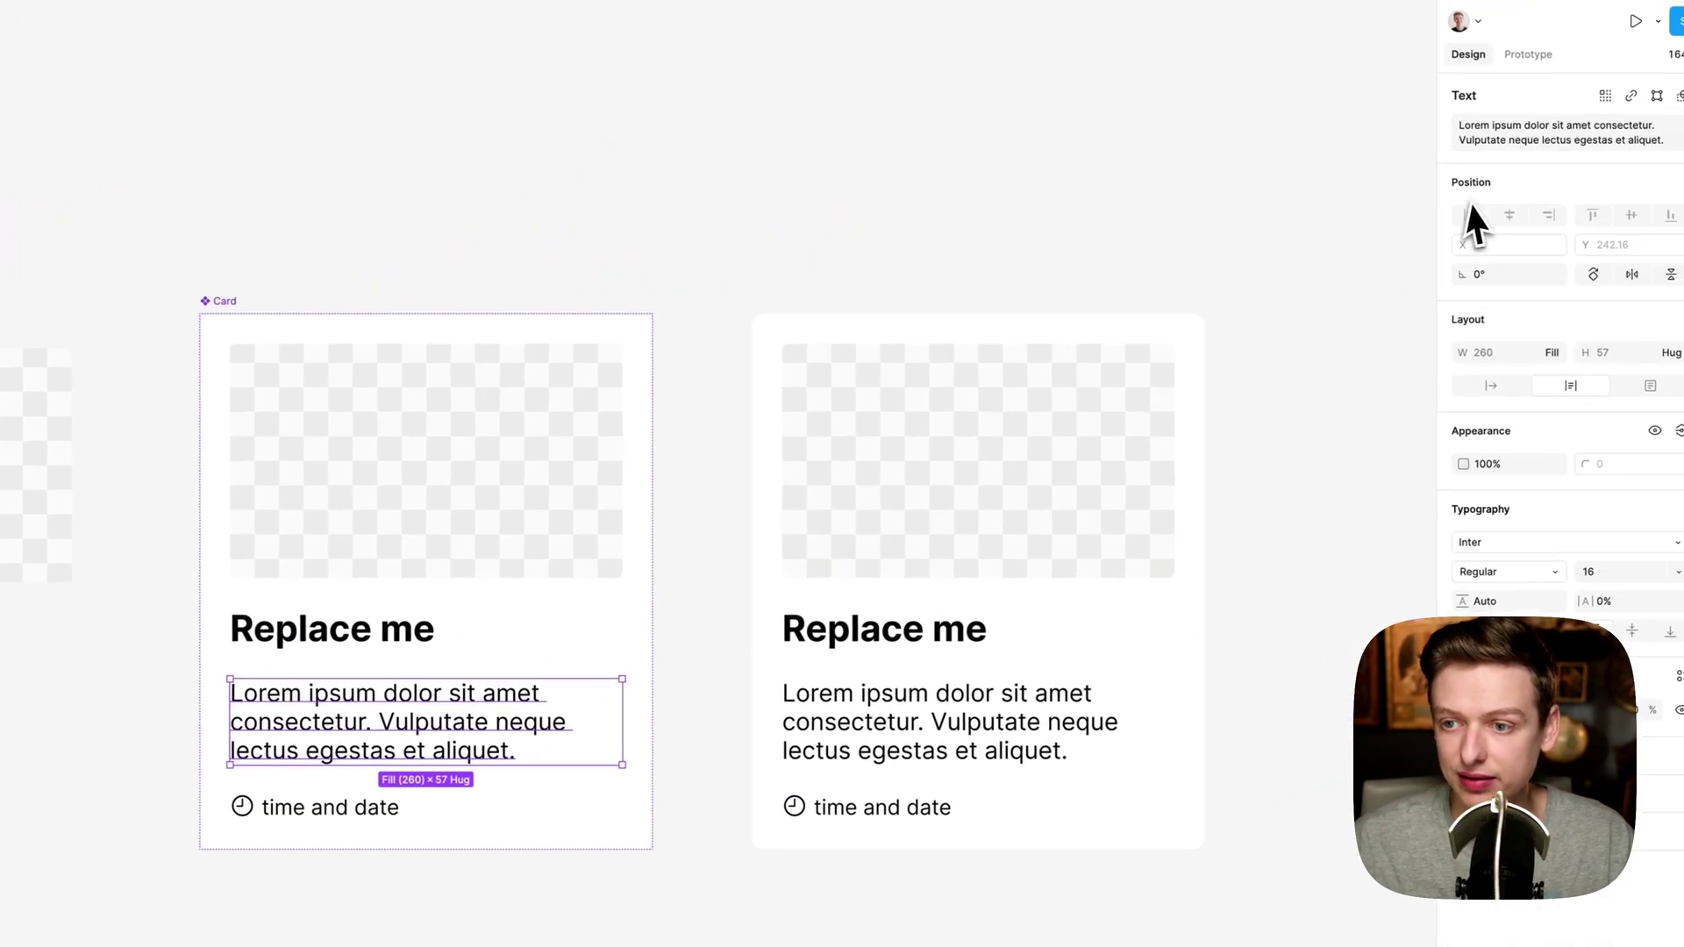
left_click(1679, 132)
left_click(1679, 195)
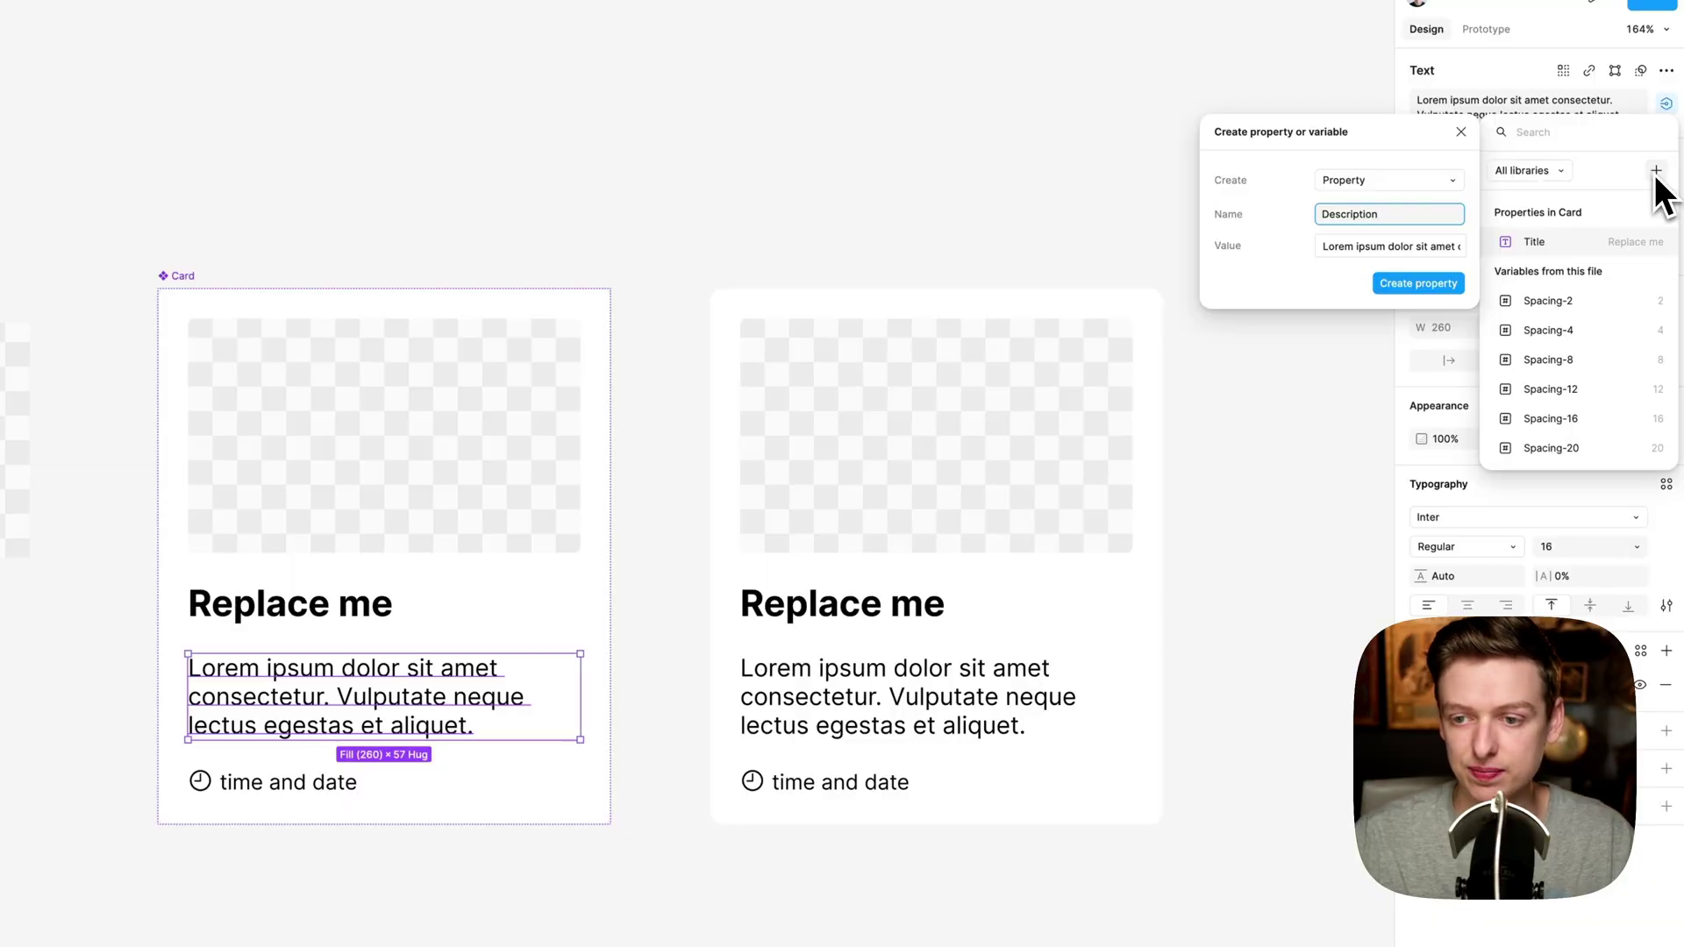
type("Description")
key("Return")
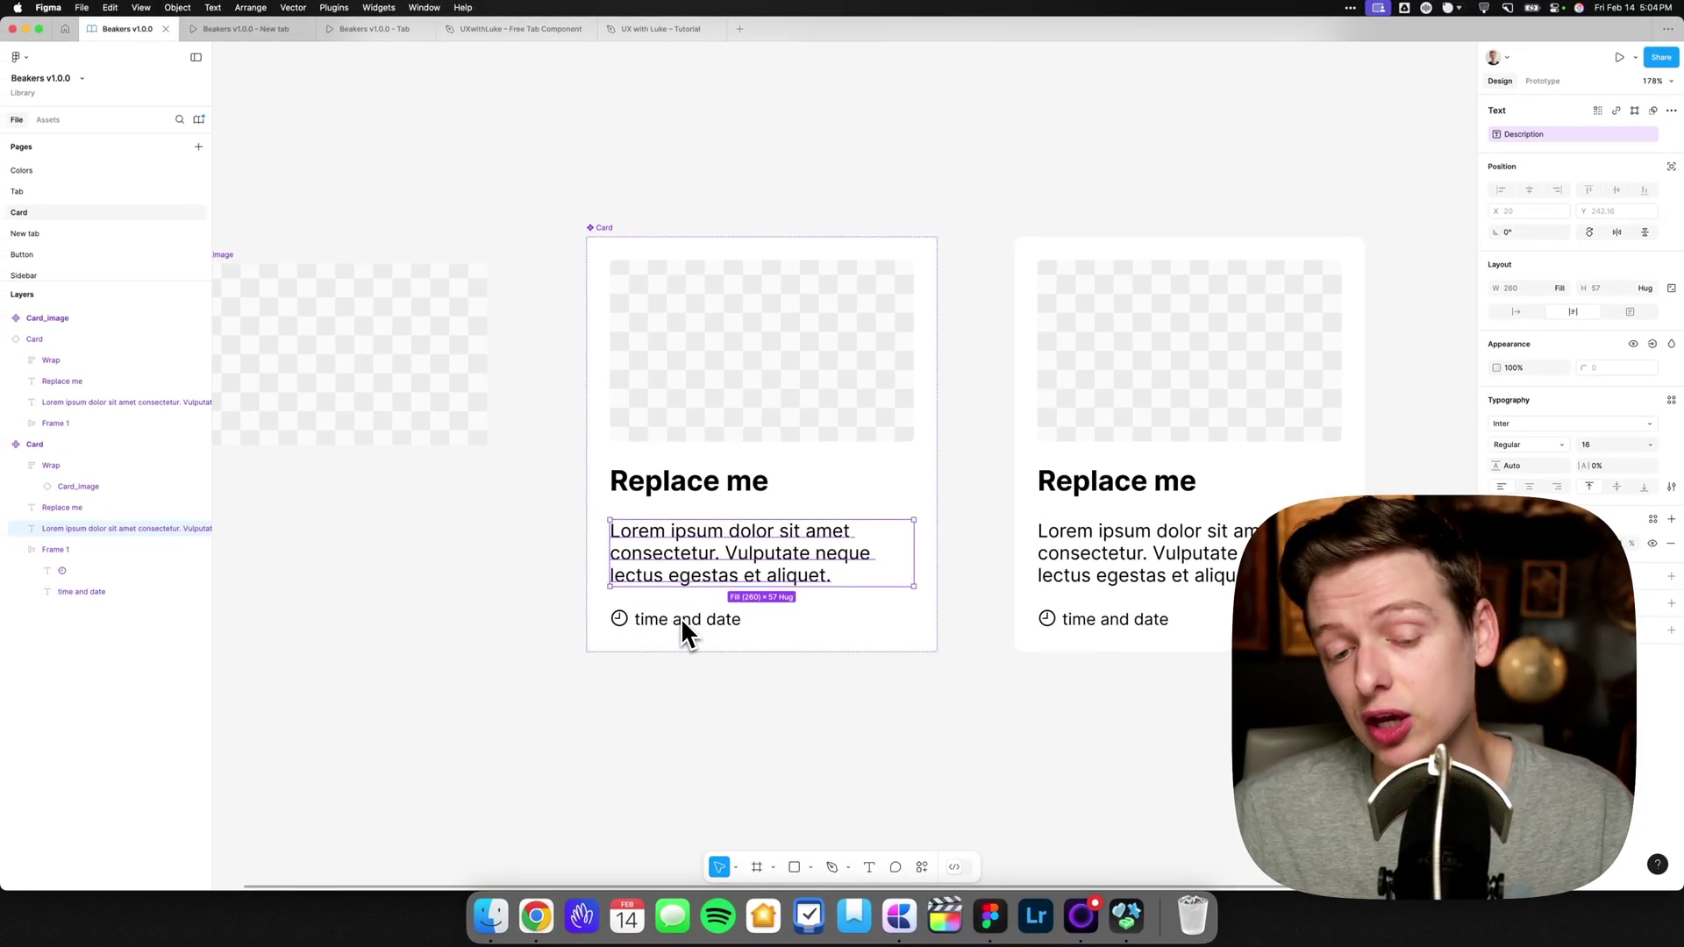
- Wrap the card's time and date row in a new auto layout frame and name that frame Date & Time
left_click(677, 623)
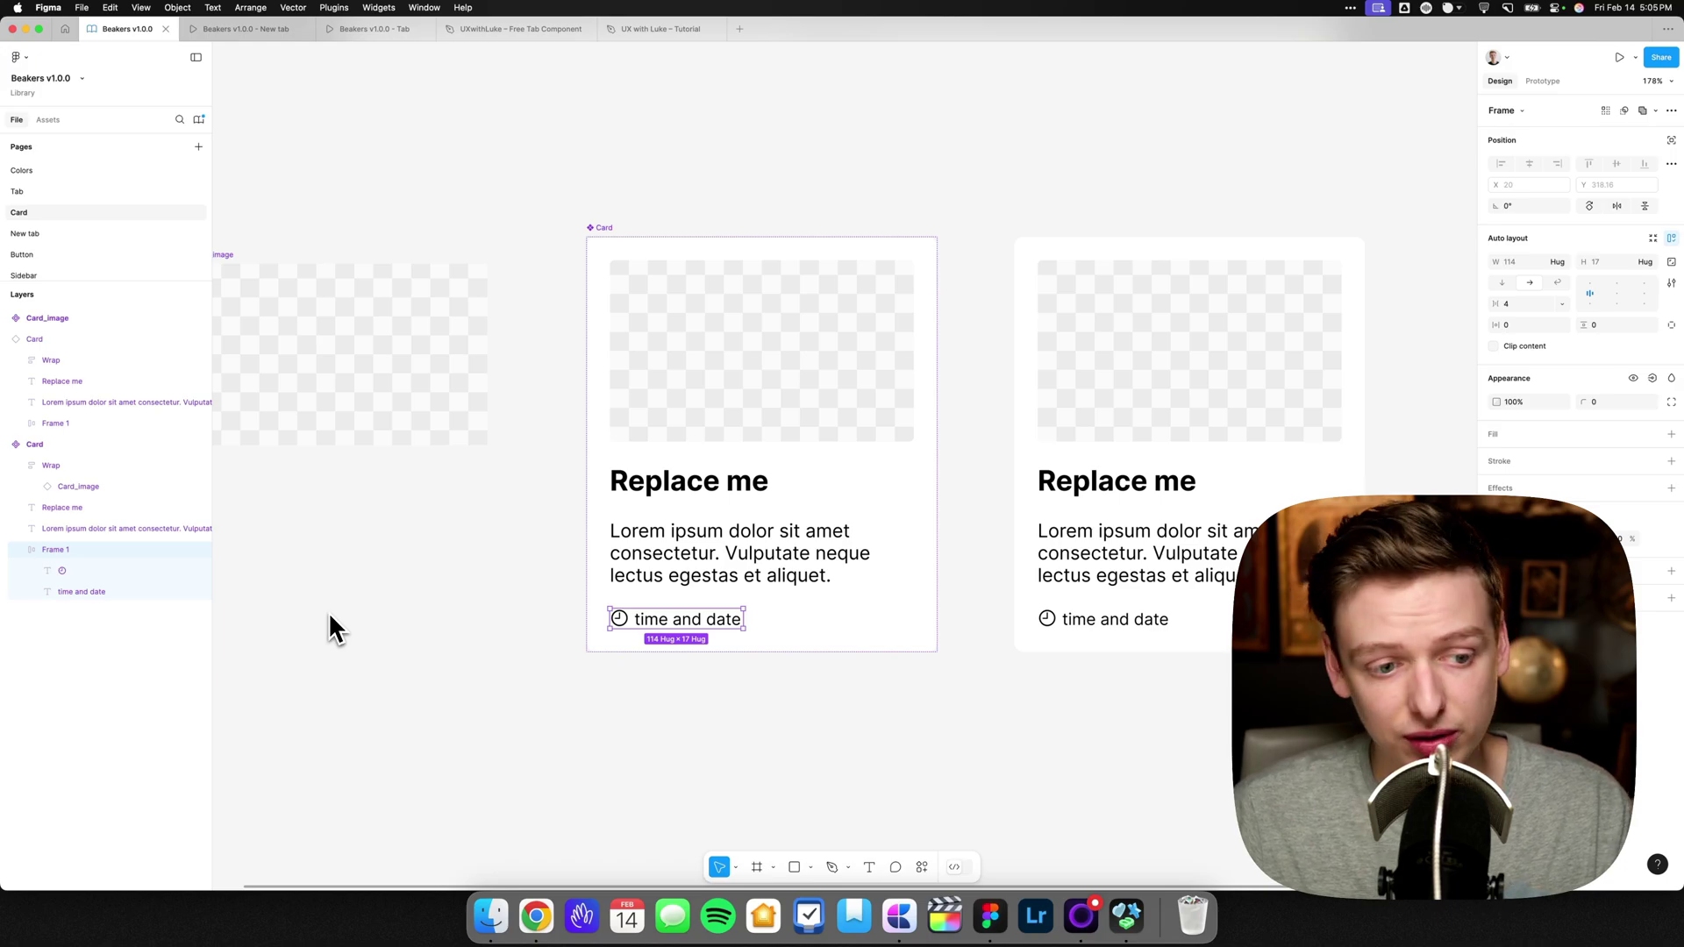
key("shift+a")
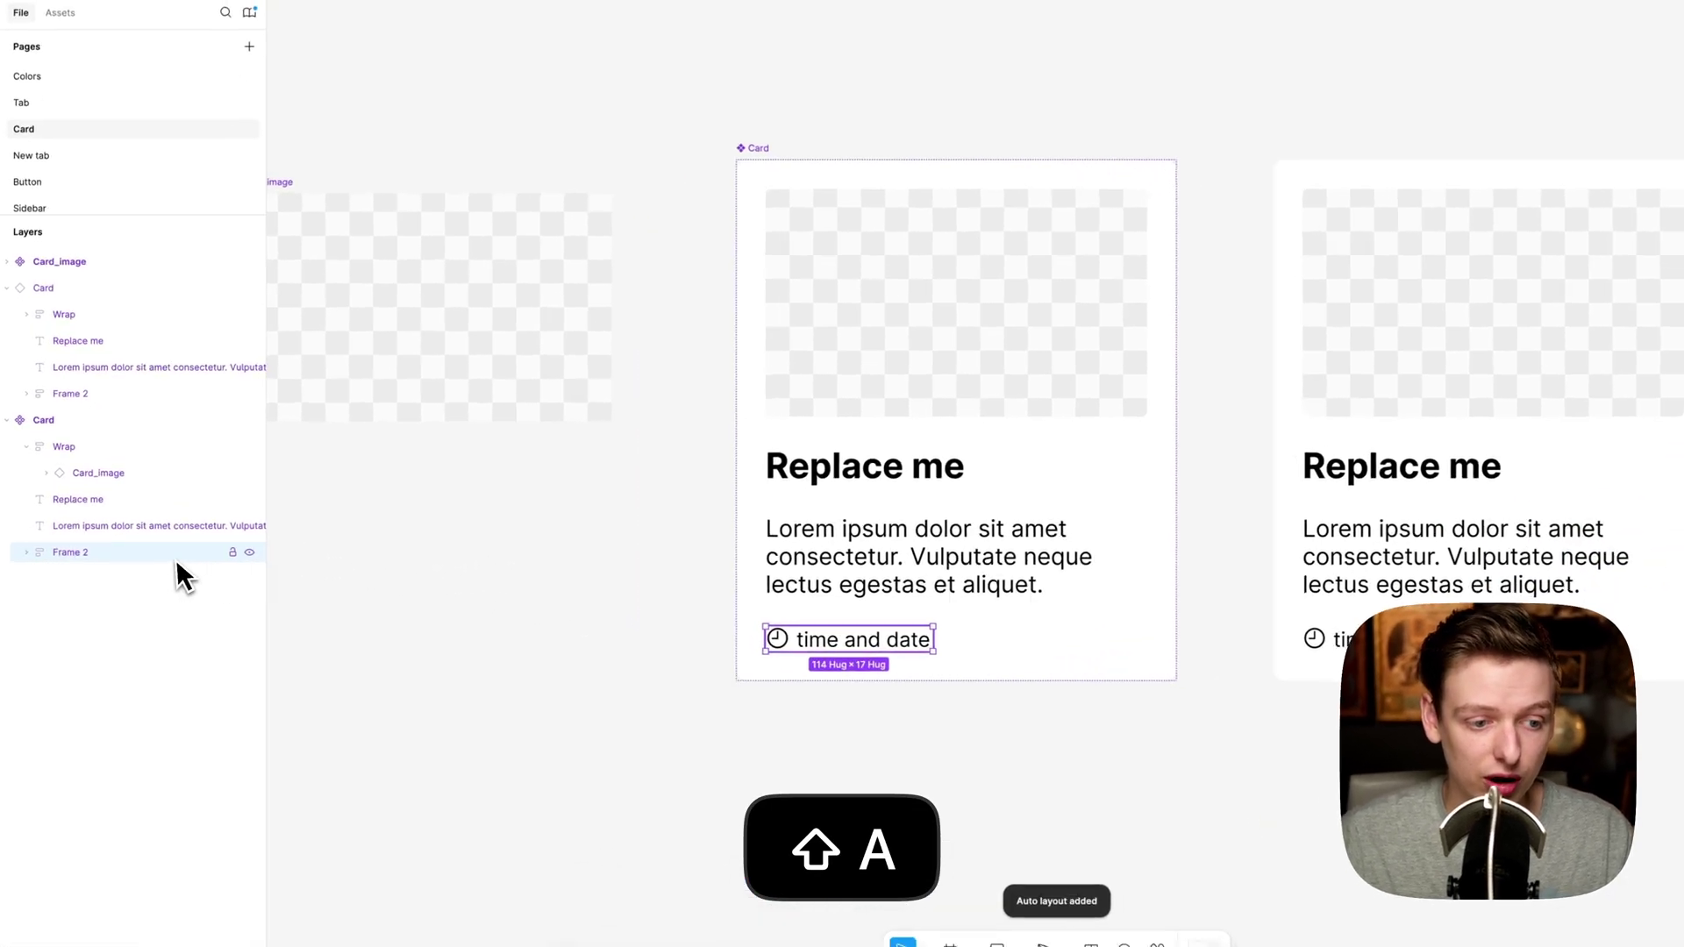
double_click(101, 555)
type("& Time")
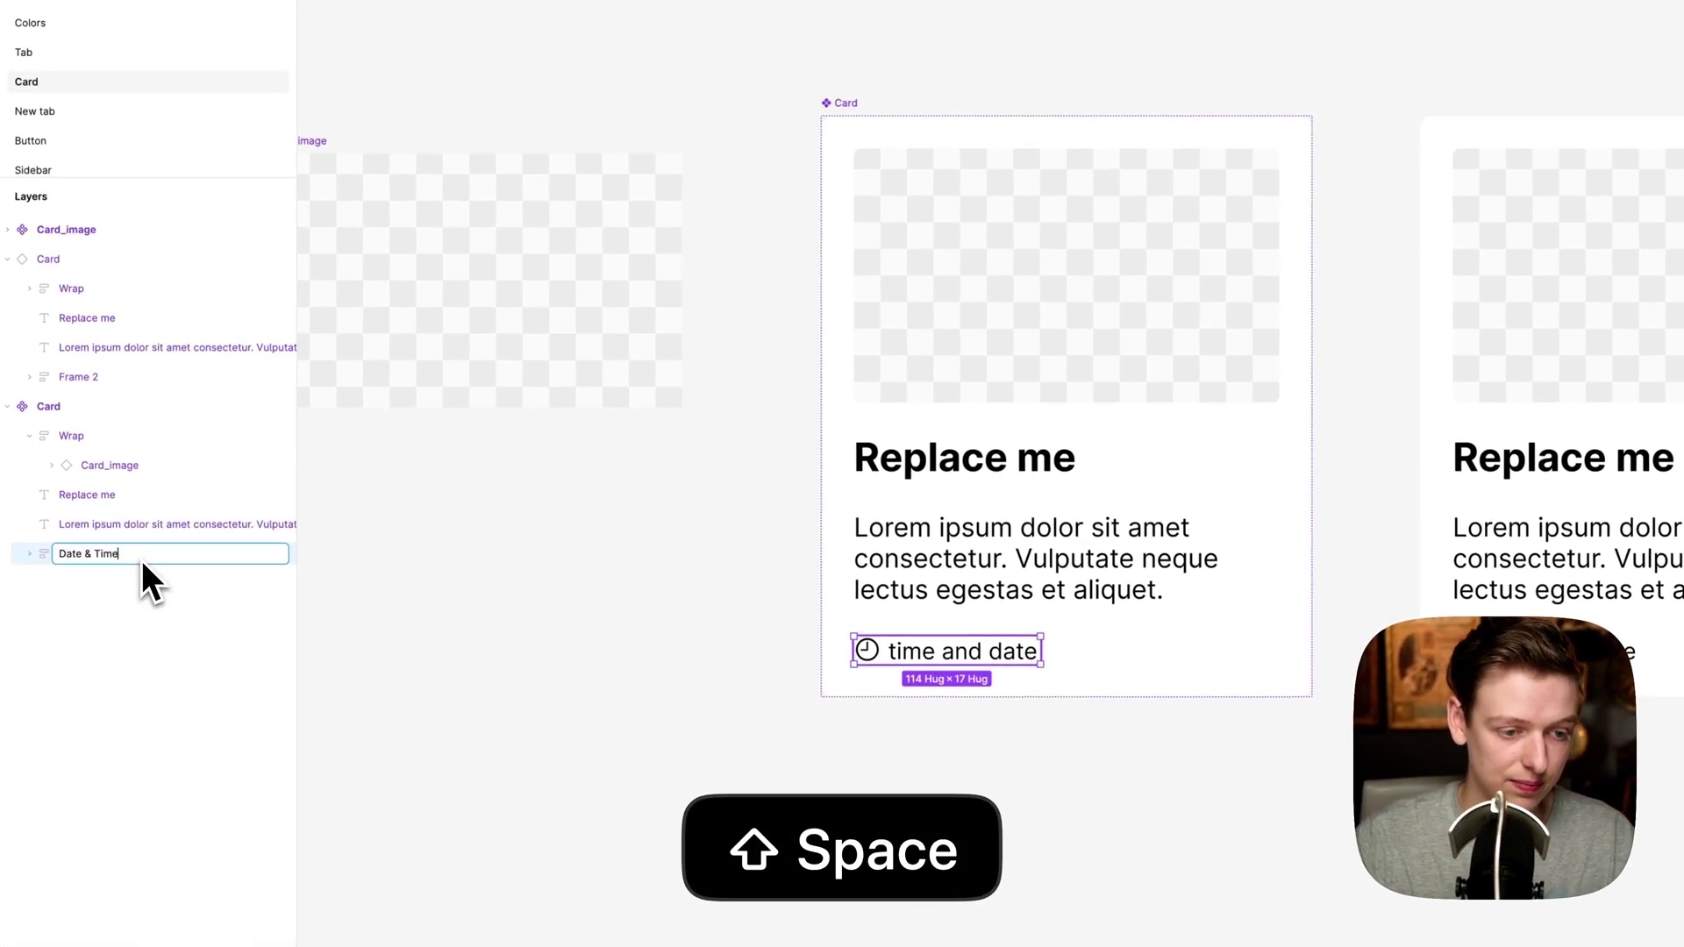
key("Return")
- Rename Frame 1 inside the Date & Time frame to Time
left_click(33, 558)
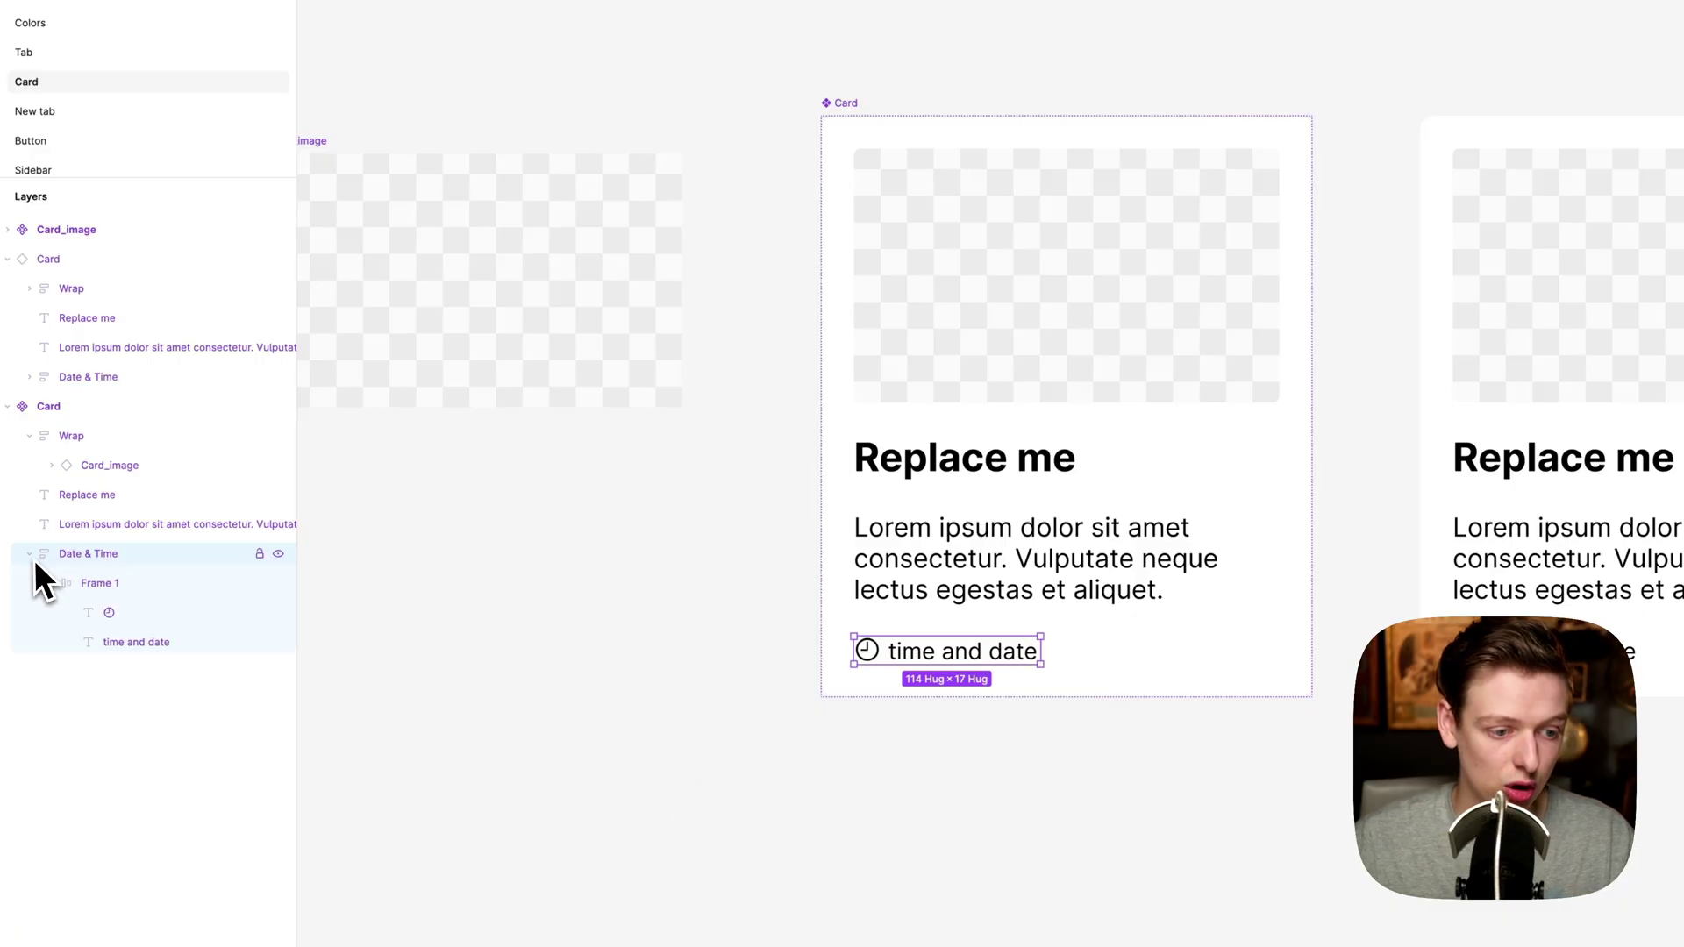
double_click(119, 594)
type("Time")
key("Return")
- Duplicate the Time frame, name the copy Date, and set the Date & Time frame's auto layout direction to horizontal
key("super+d")
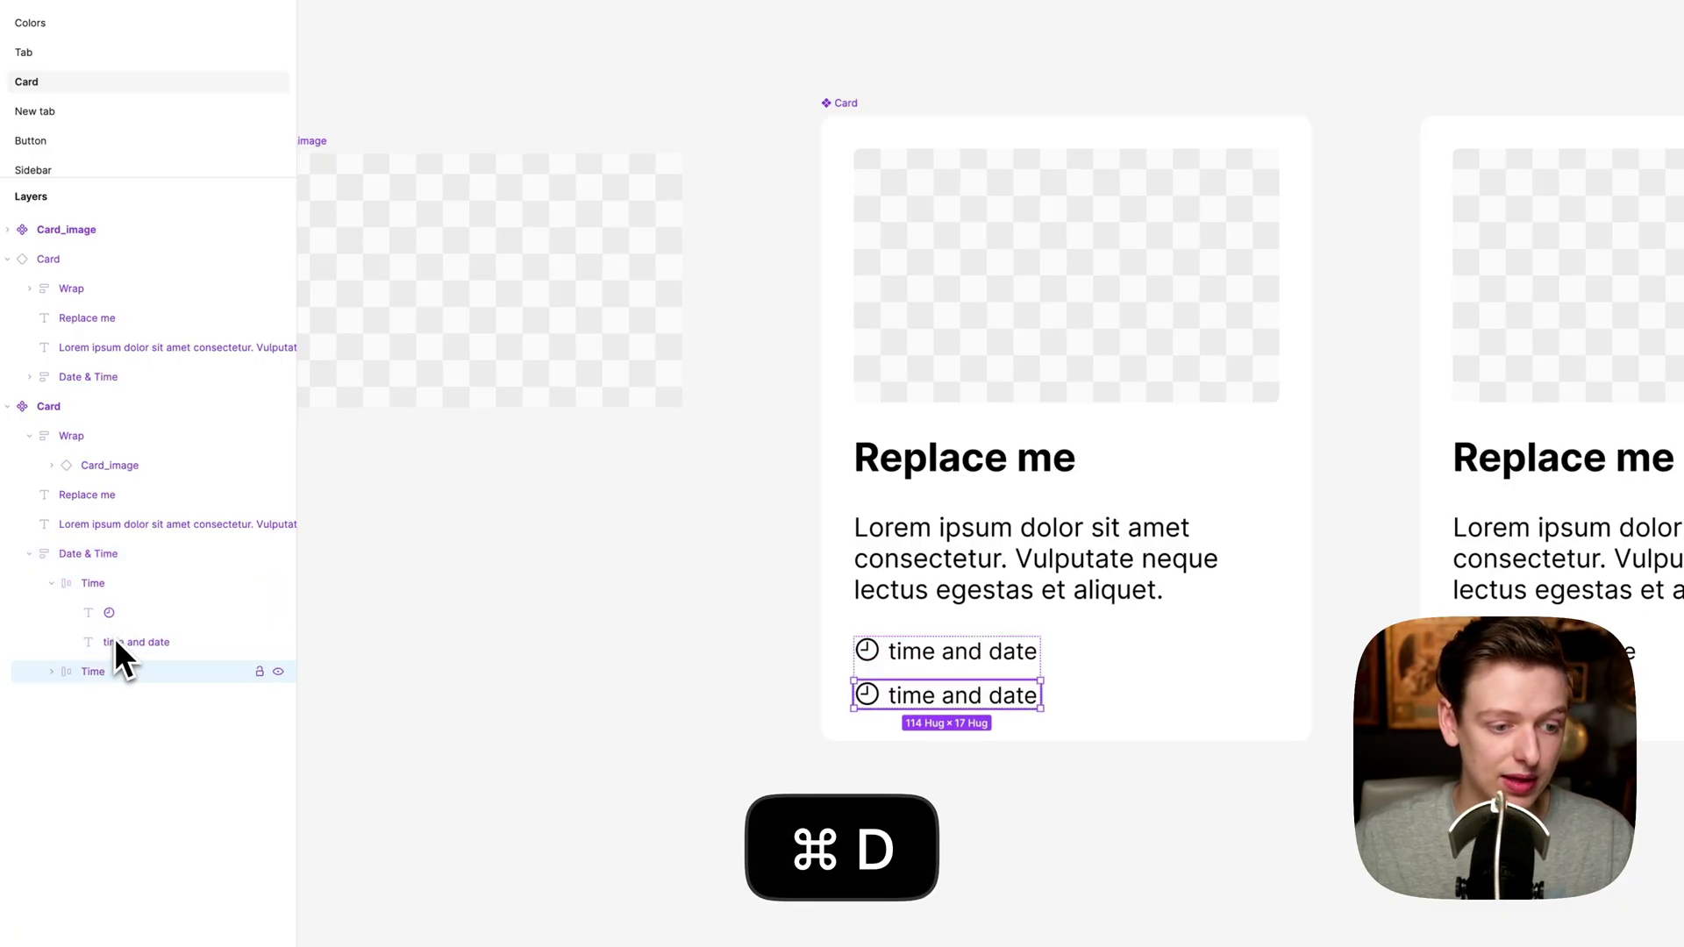
double_click(108, 672)
key("BackSpace")
type("Date")
key("Return")
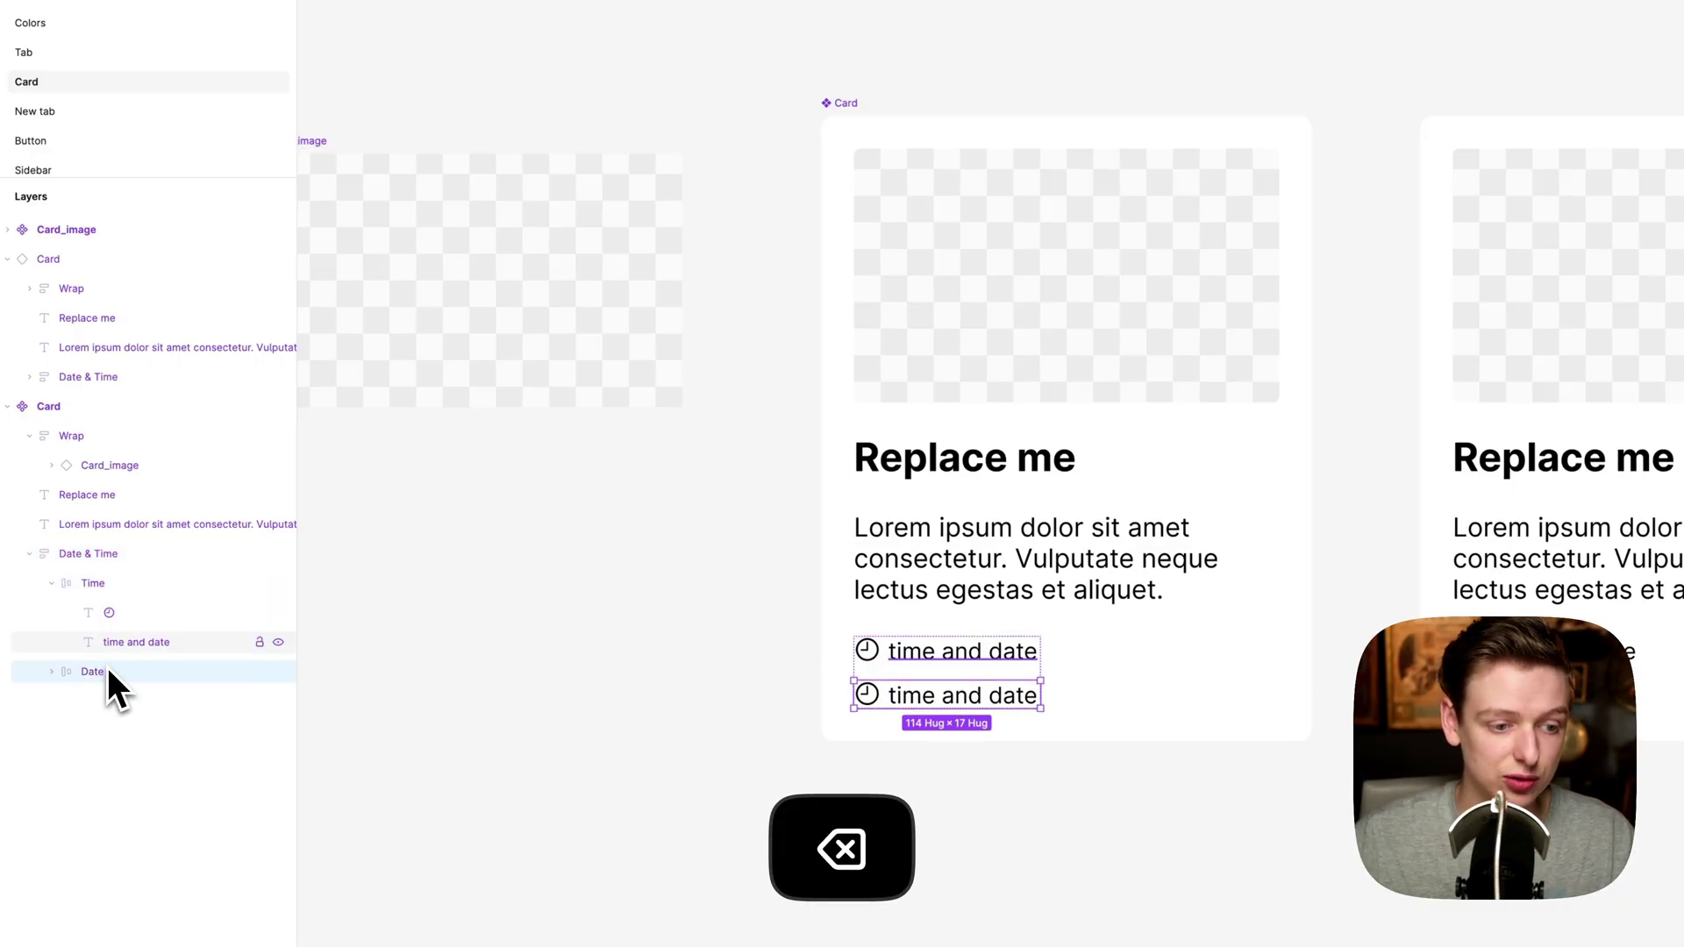
left_click(70, 557)
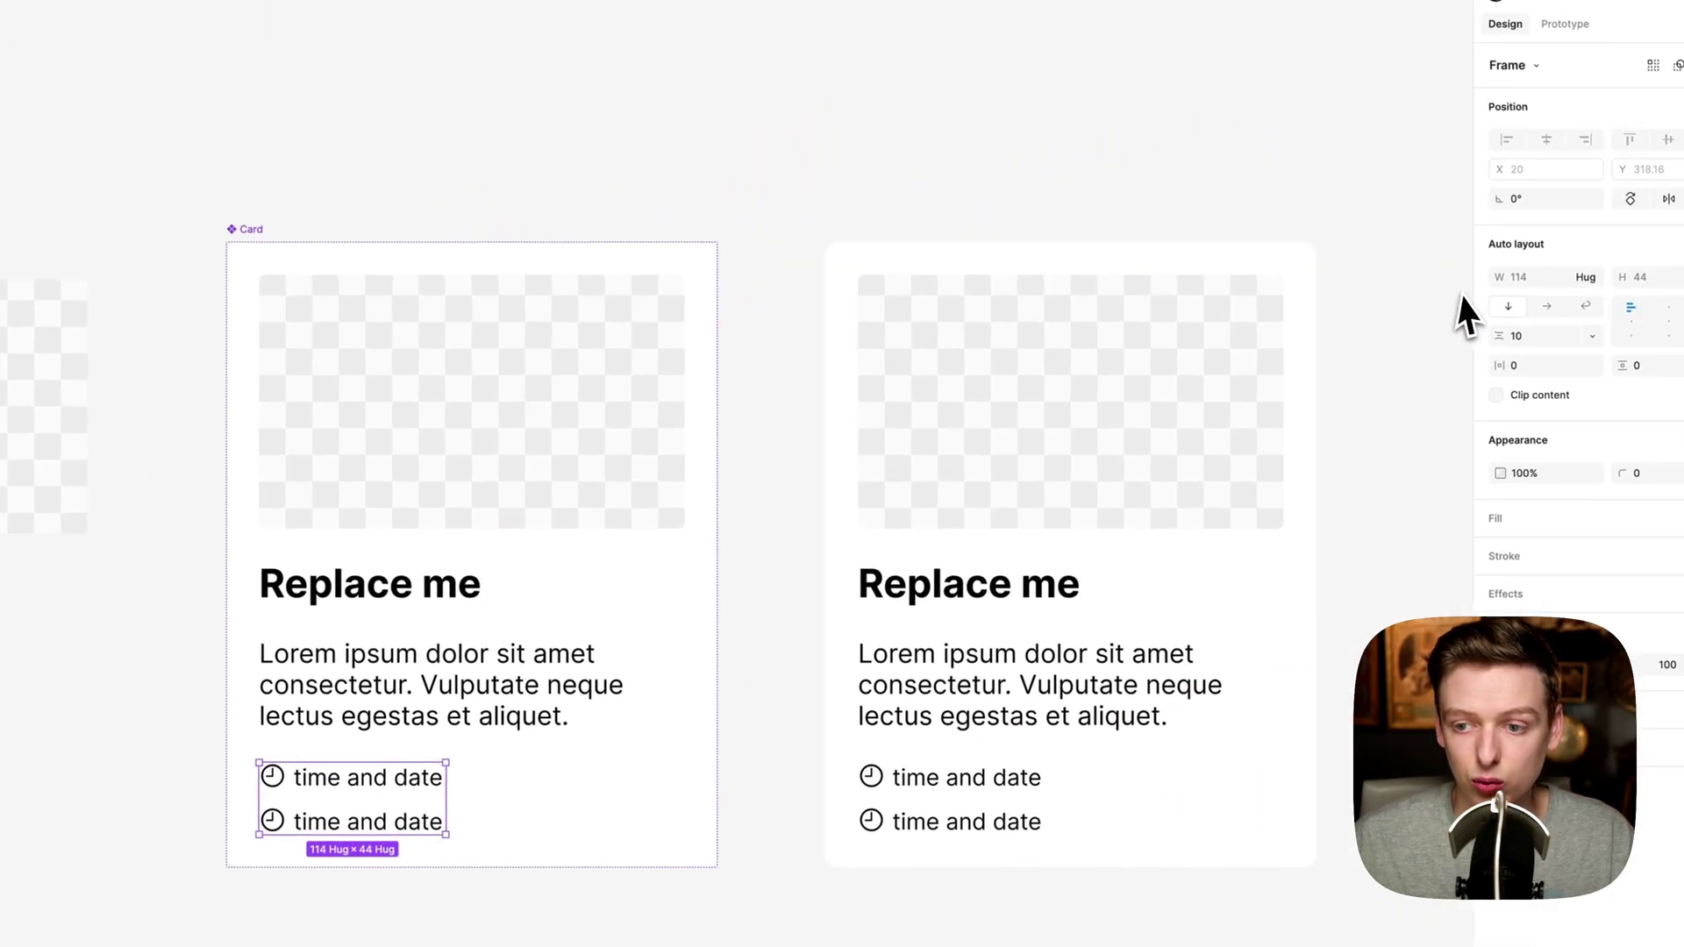
left_click(1547, 306)
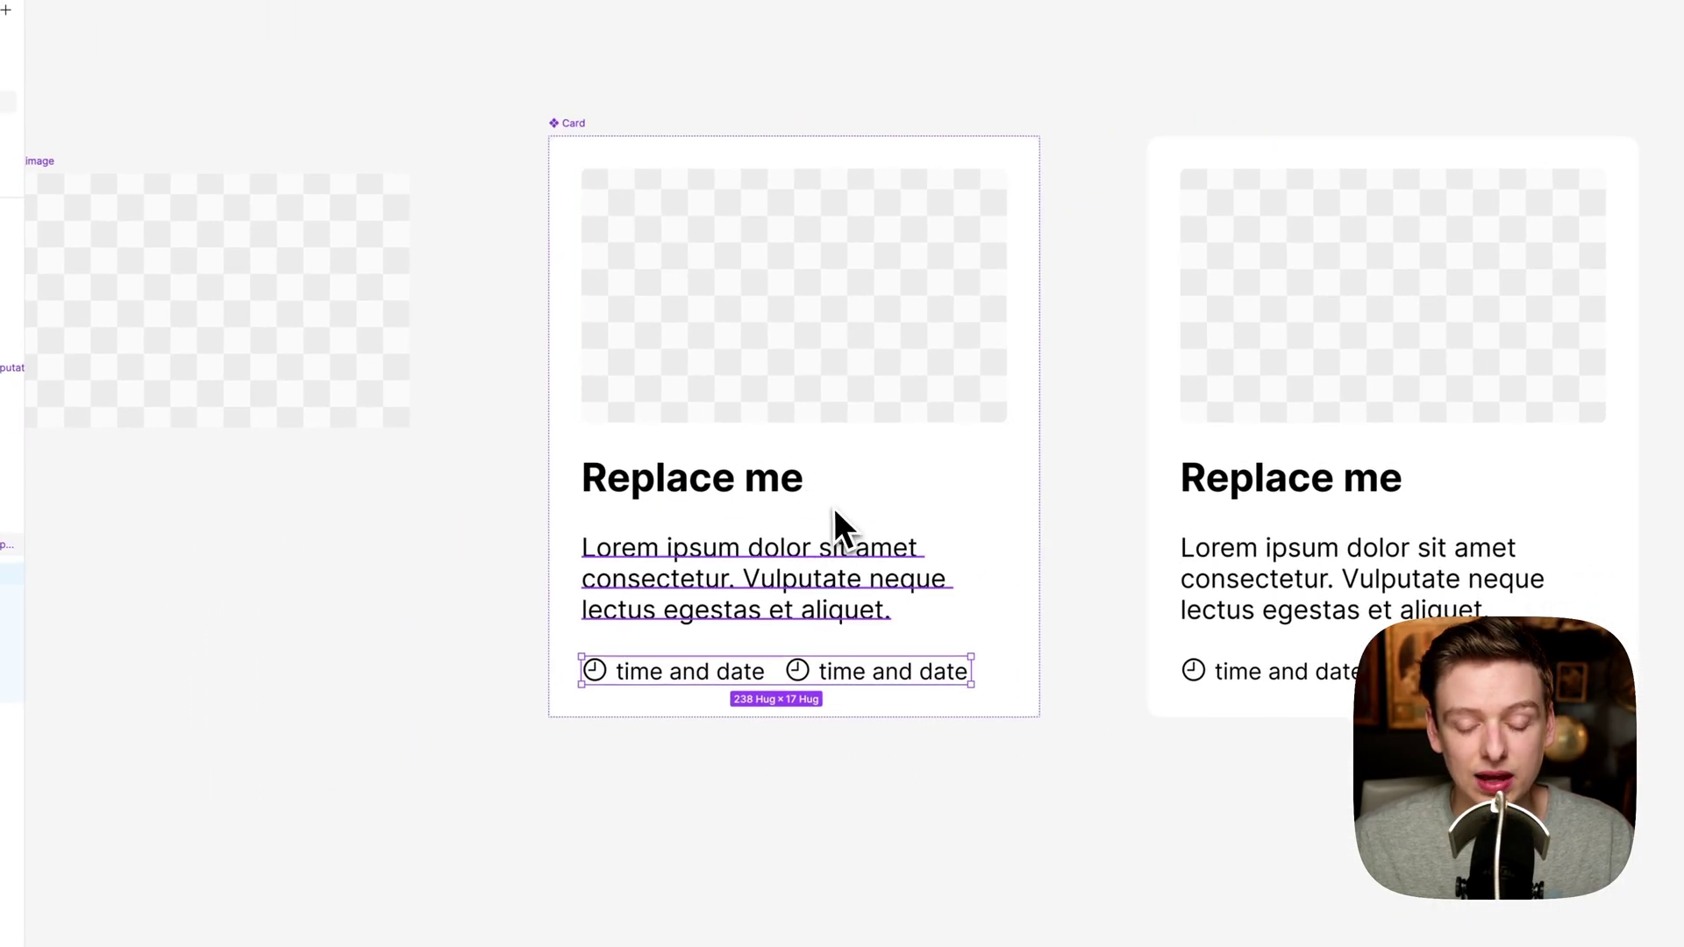
- Create a text property named Timestamp with the value 9:41am for the text in the Time frame and set its width to hug contents
left_click(702, 669)
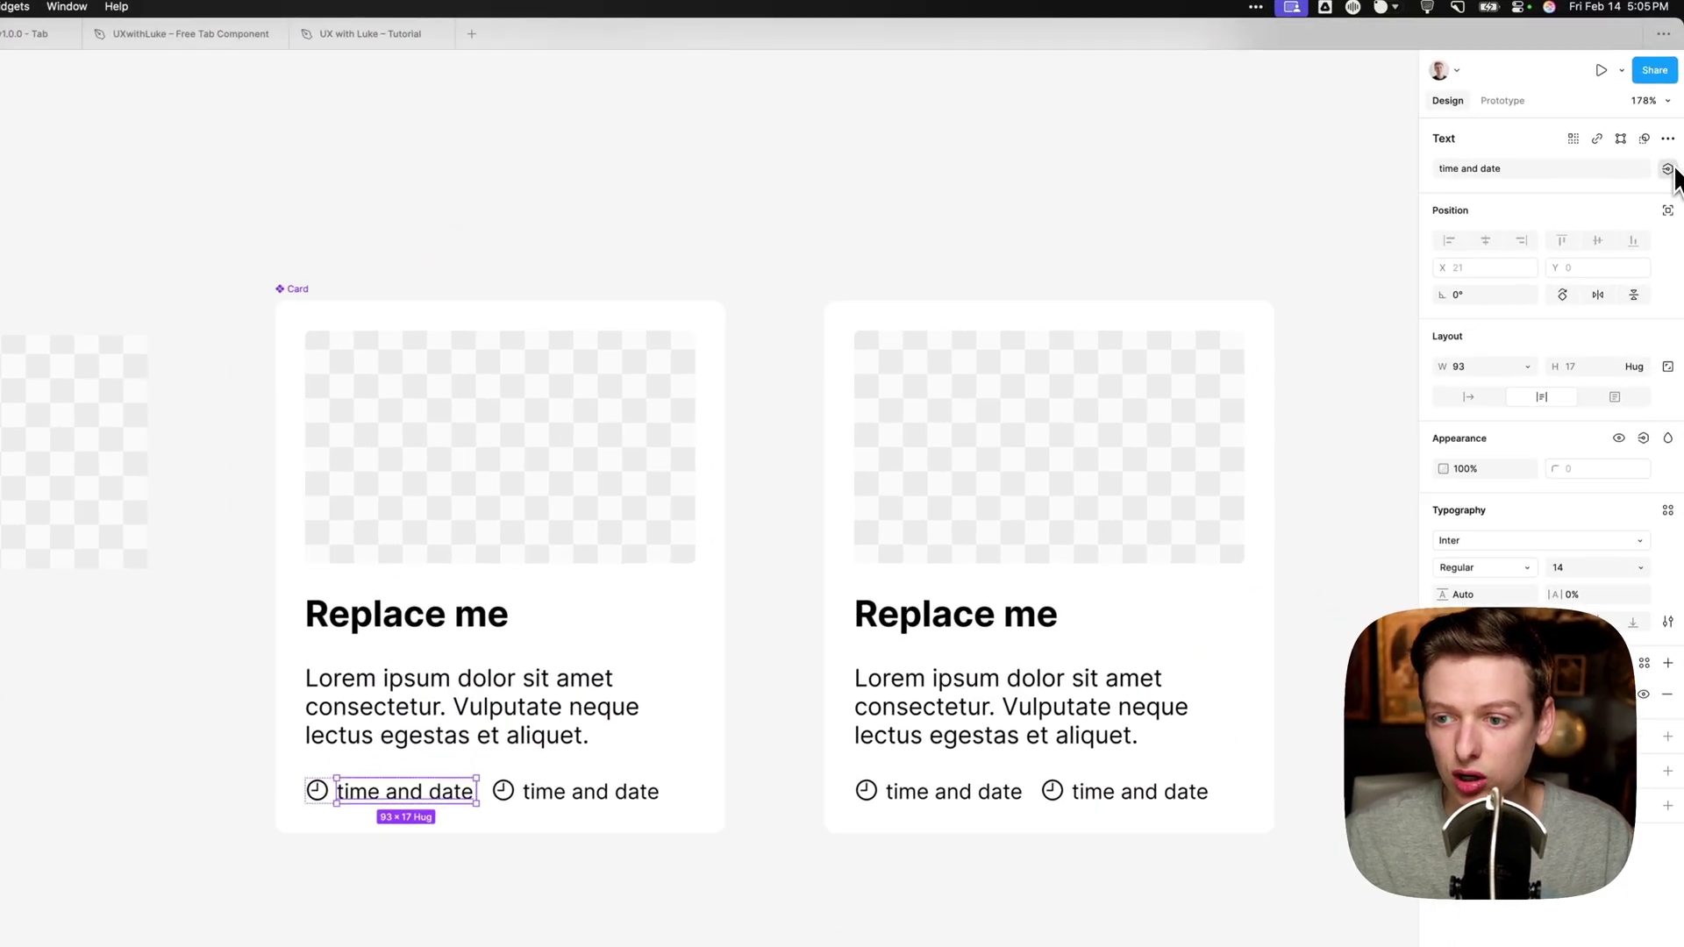
left_click(1670, 133)
left_click(1654, 252)
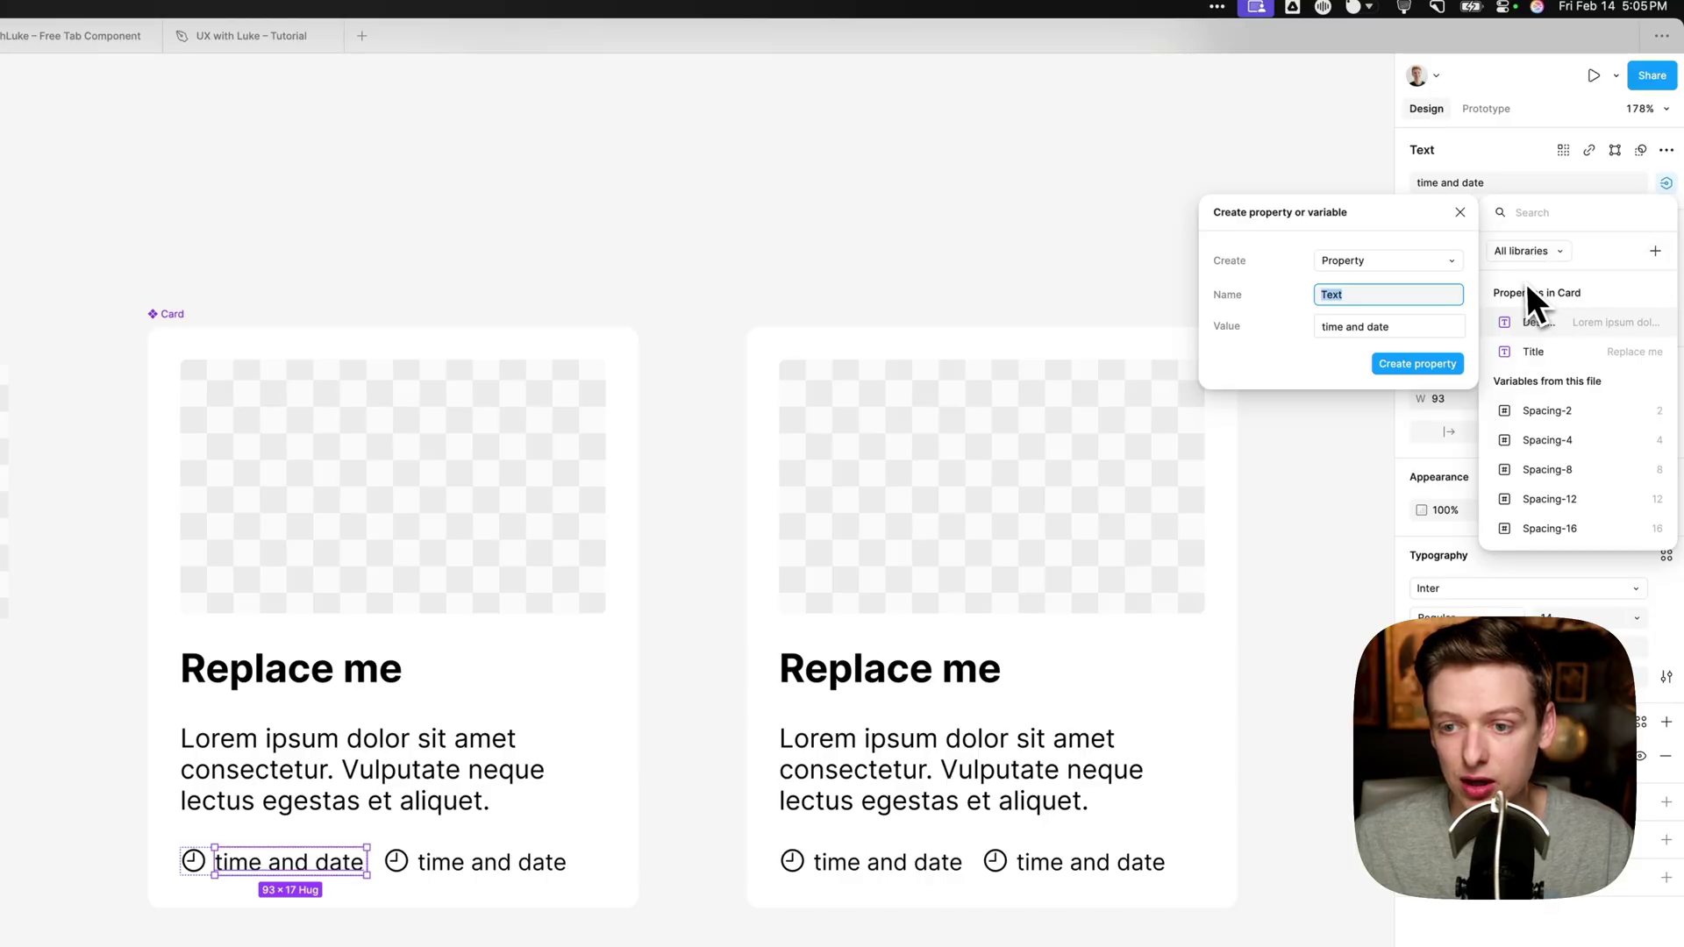
type("Timestamp")
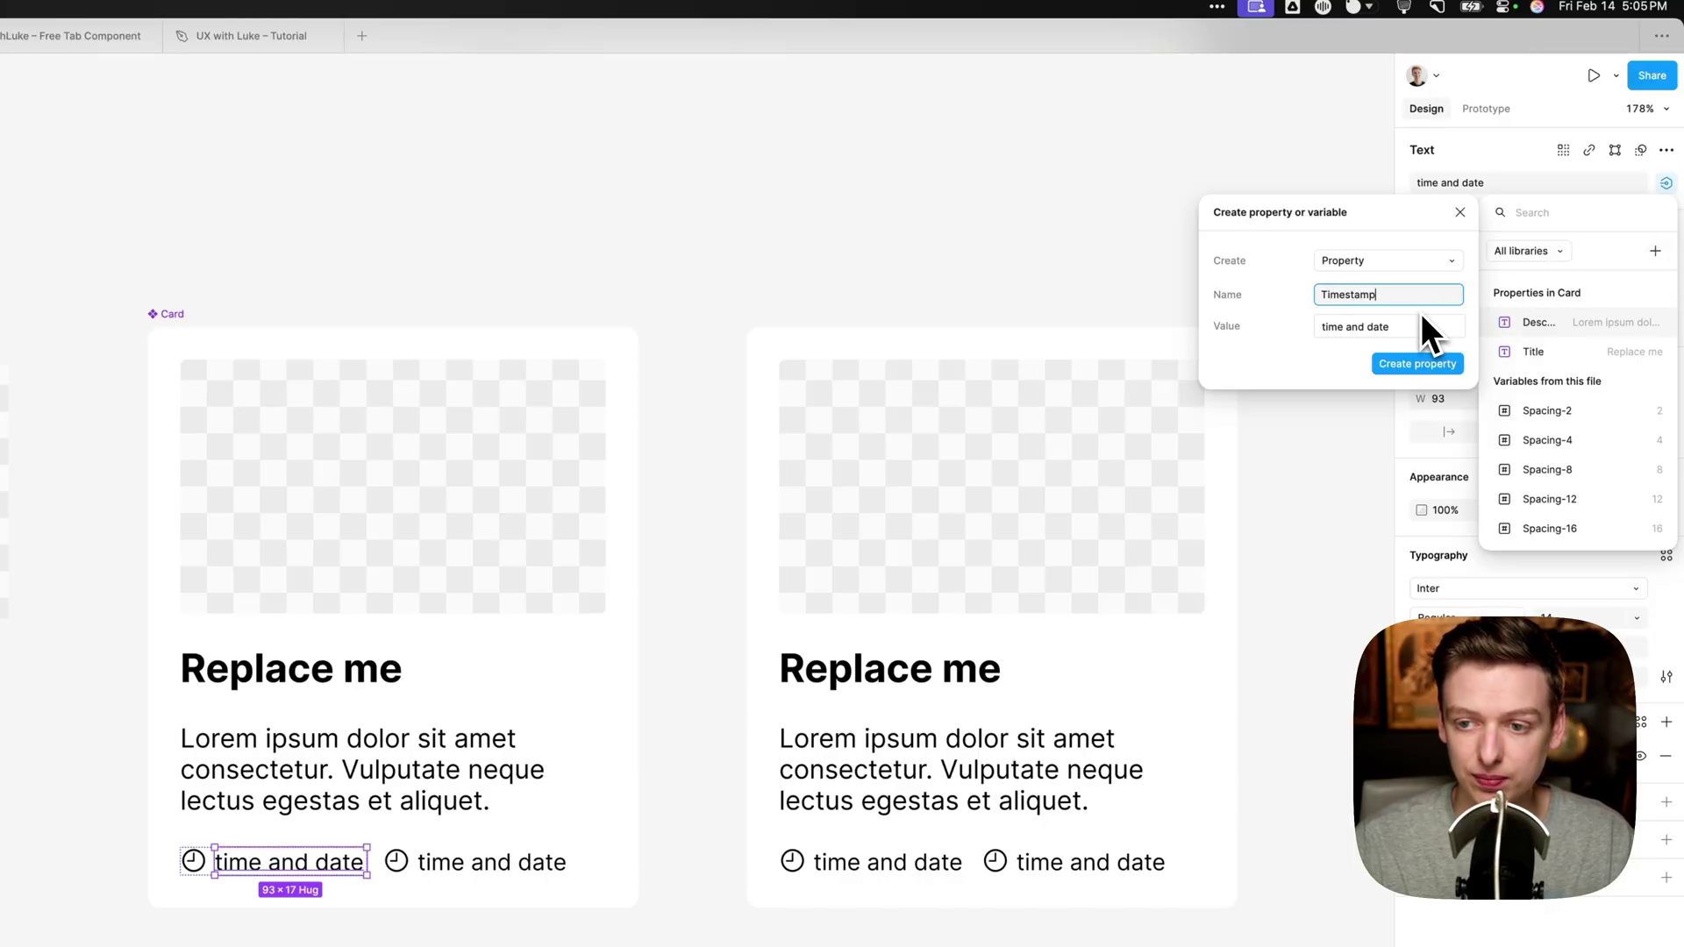
key("Tab")
type("9:41am")
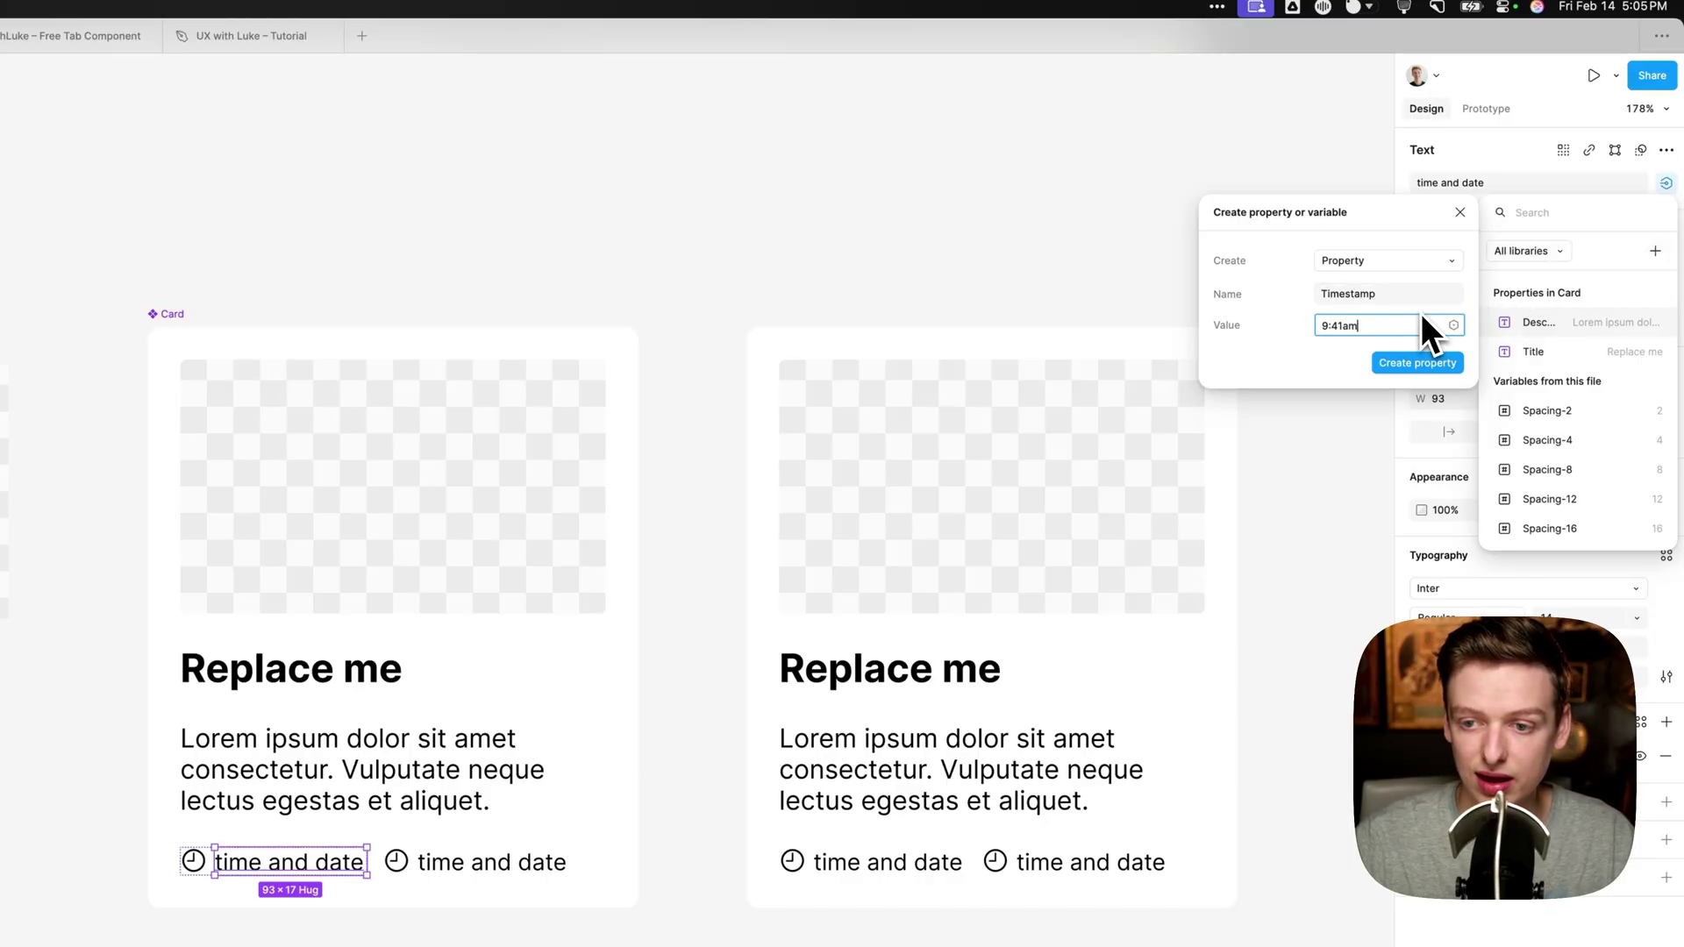
left_click(1418, 362)
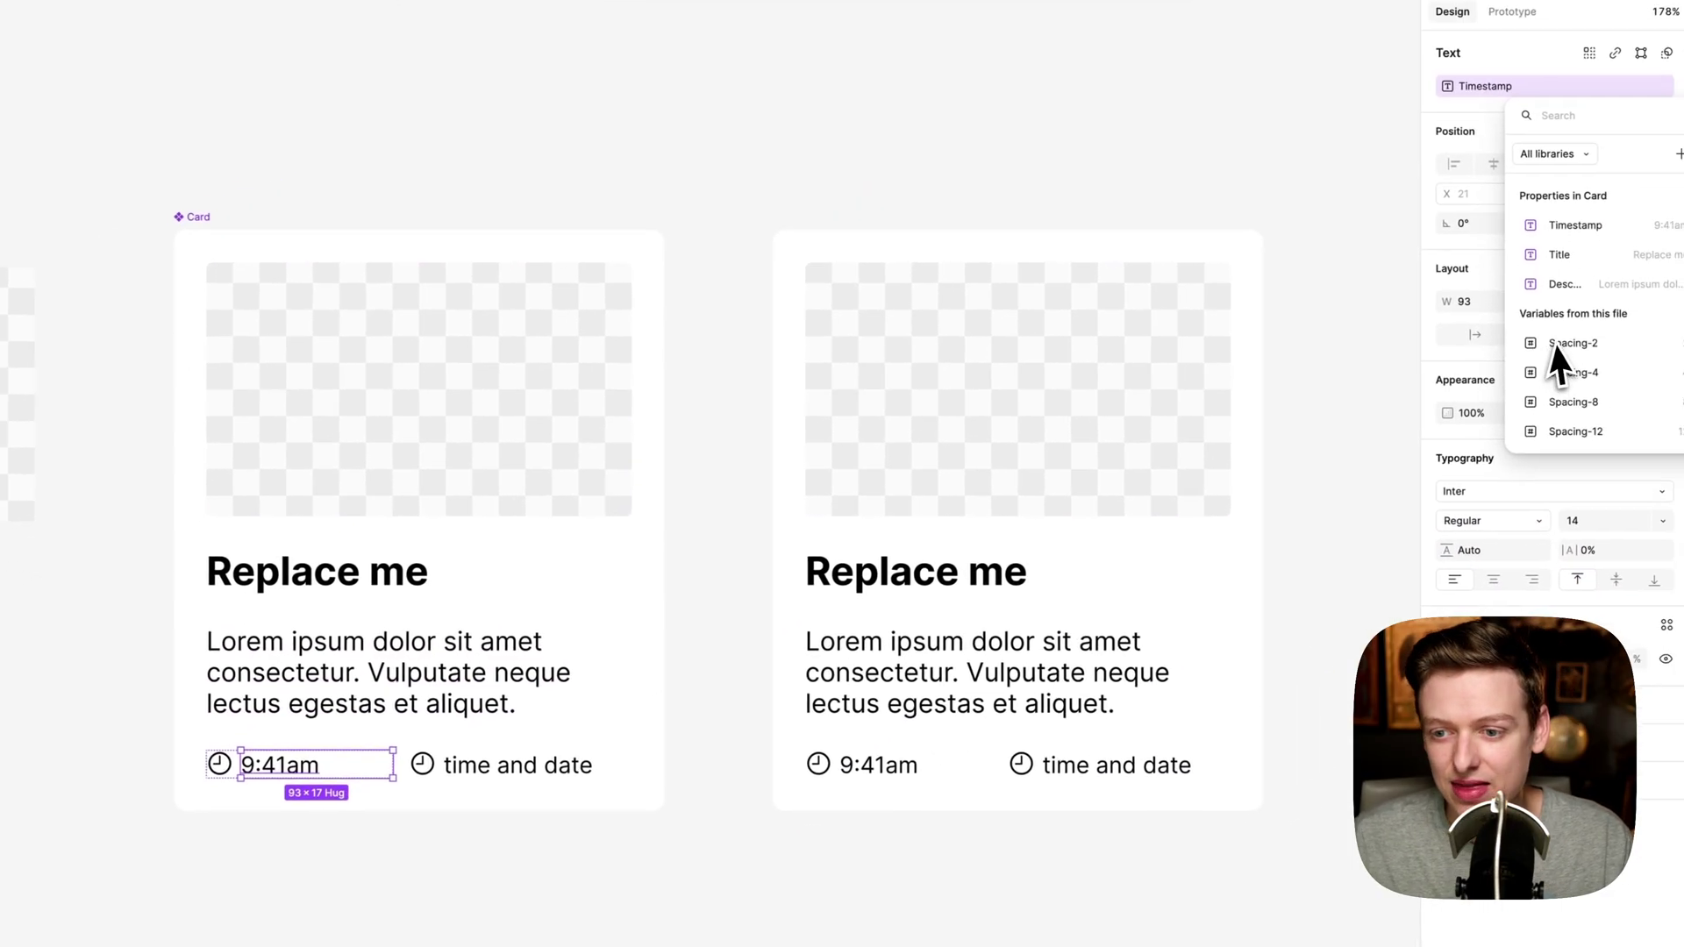
left_click(1484, 430)
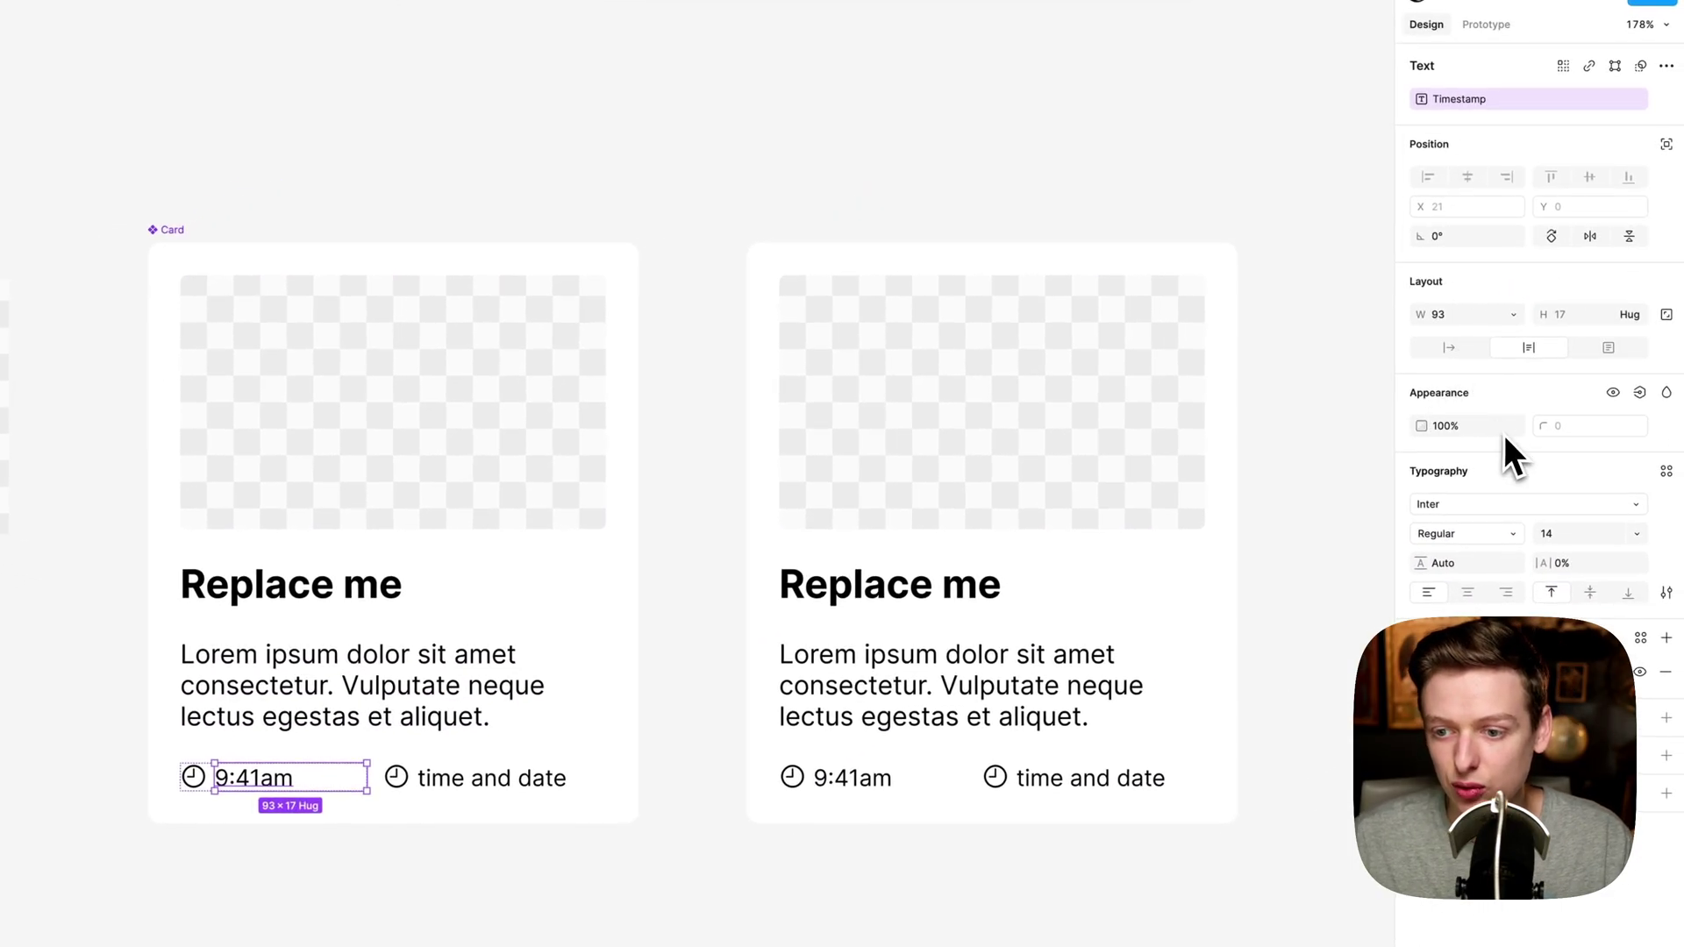
left_click(1514, 314)
left_click(1508, 337)
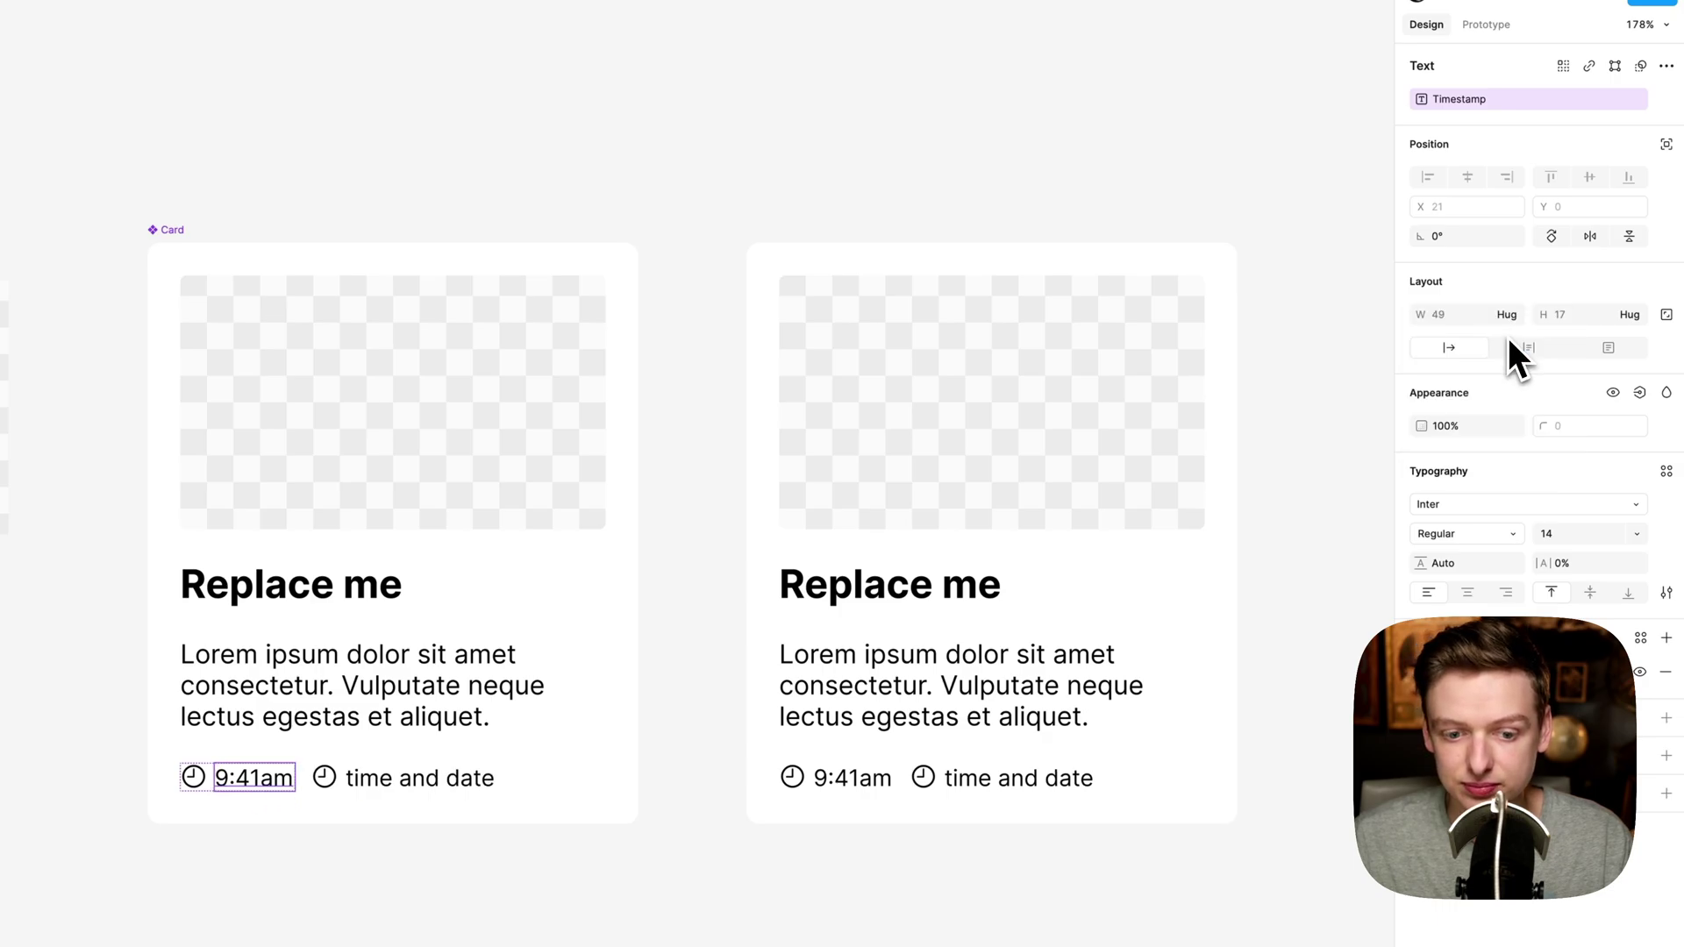
- Create a text property named Date with the value "Oct 31, 2025" for the text in the Date frame
left_click(545, 669)
double_click(547, 664)
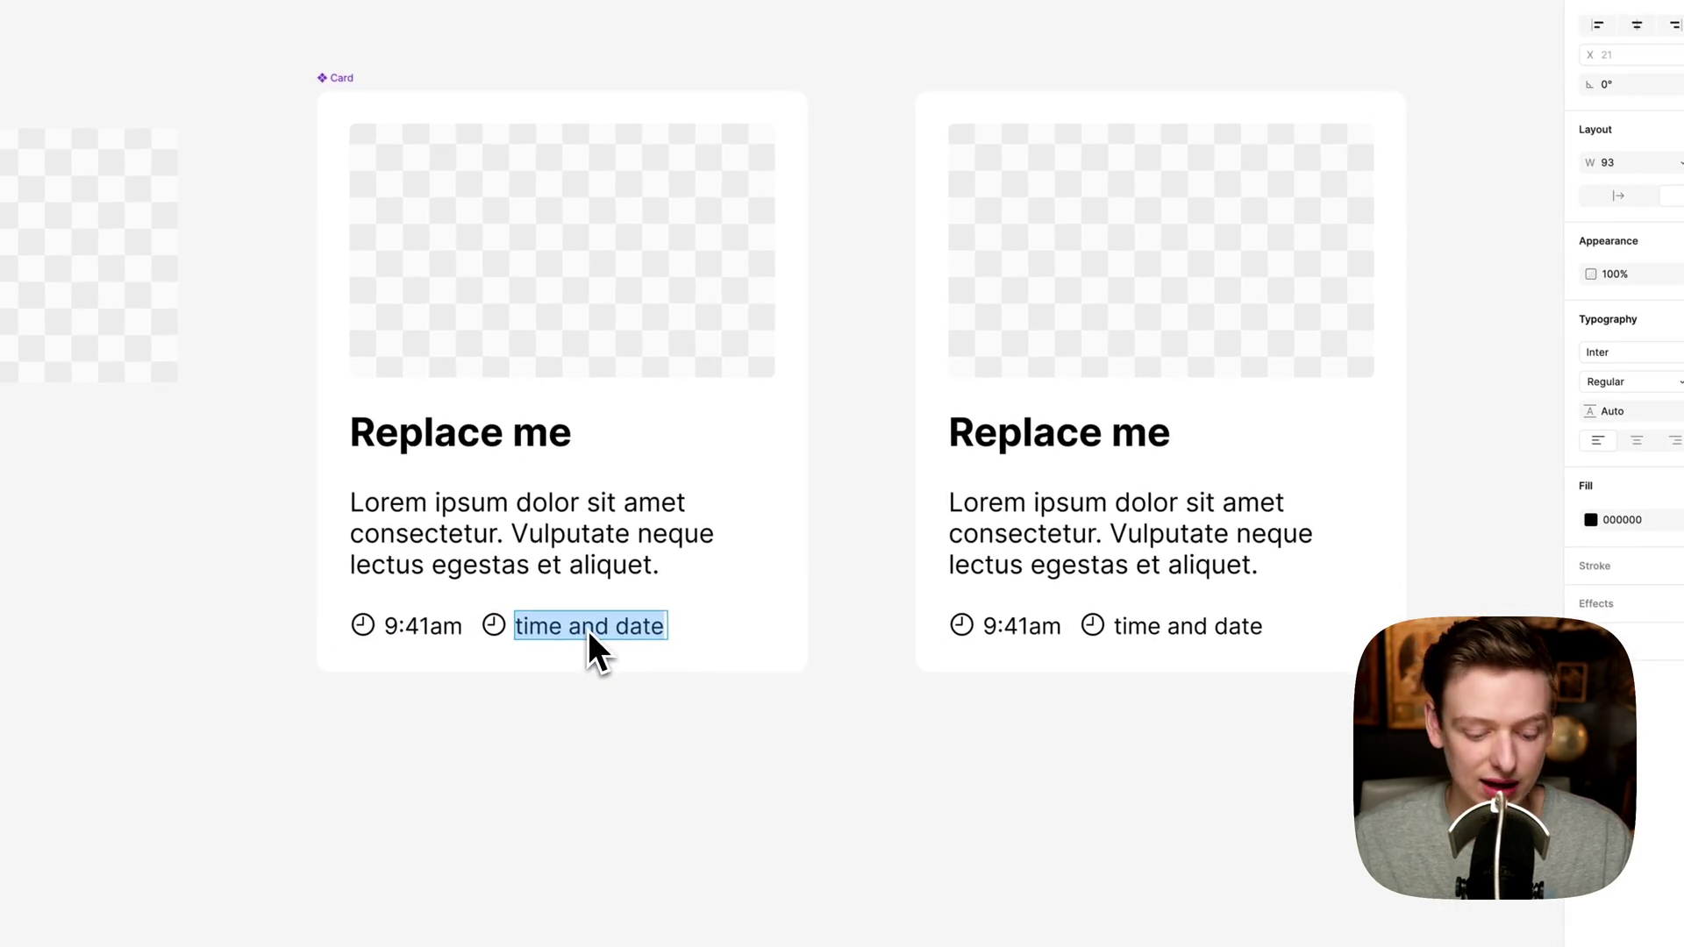
type("D")
key("super+z")
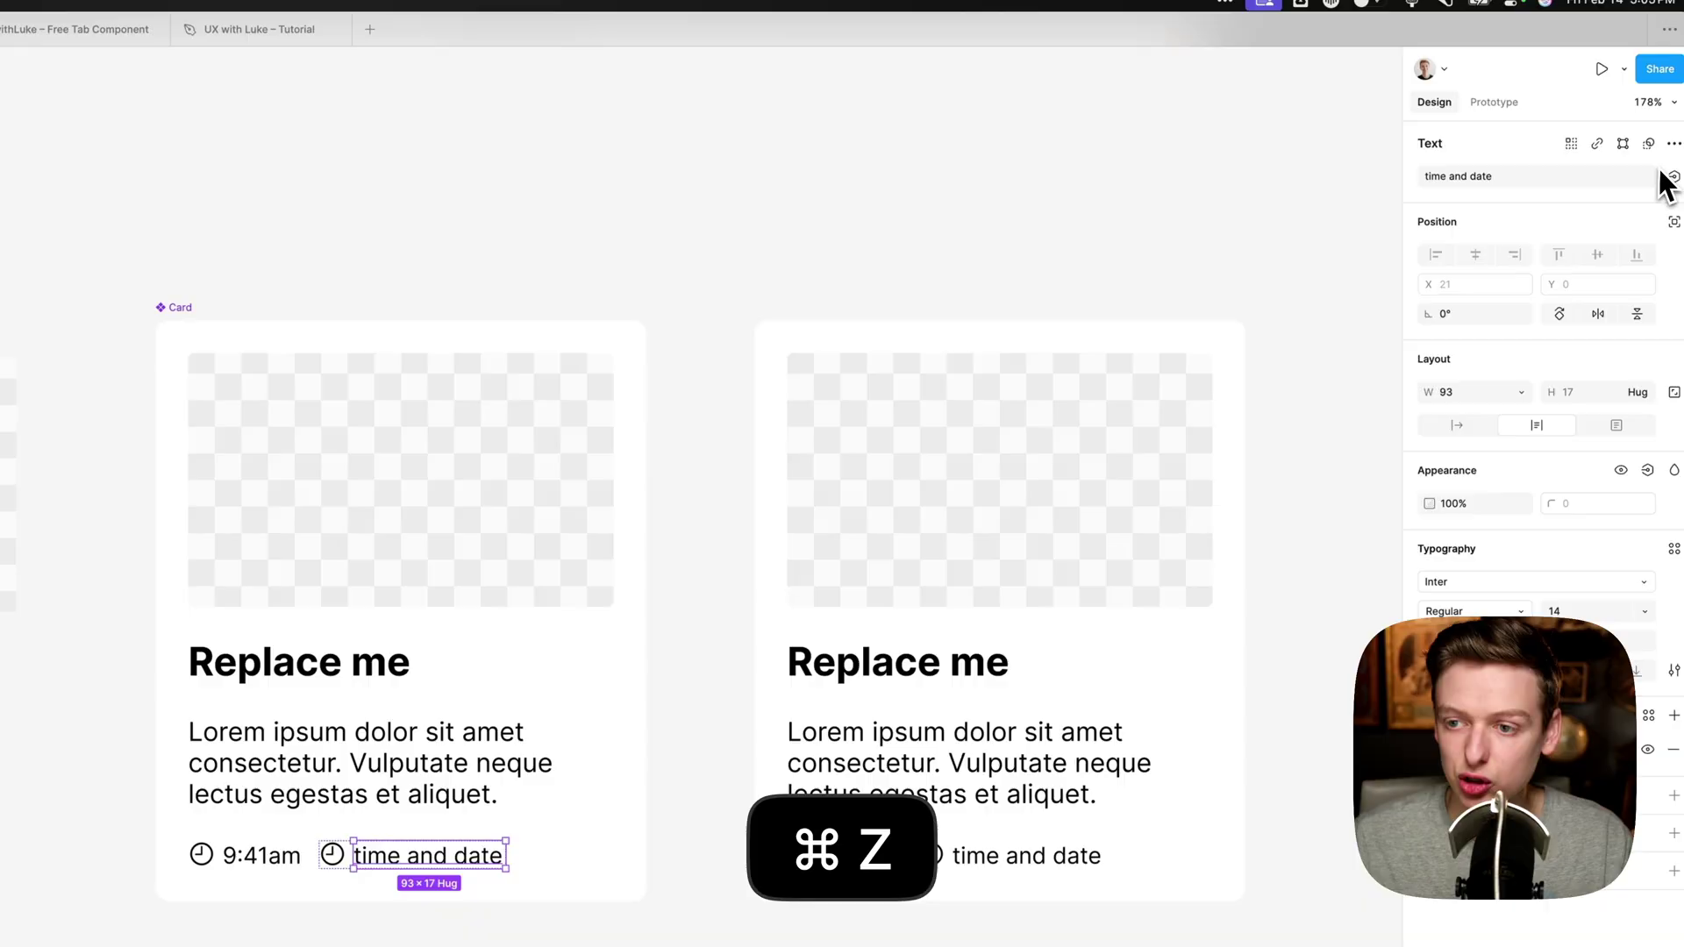
left_click(1667, 187)
left_click(1656, 256)
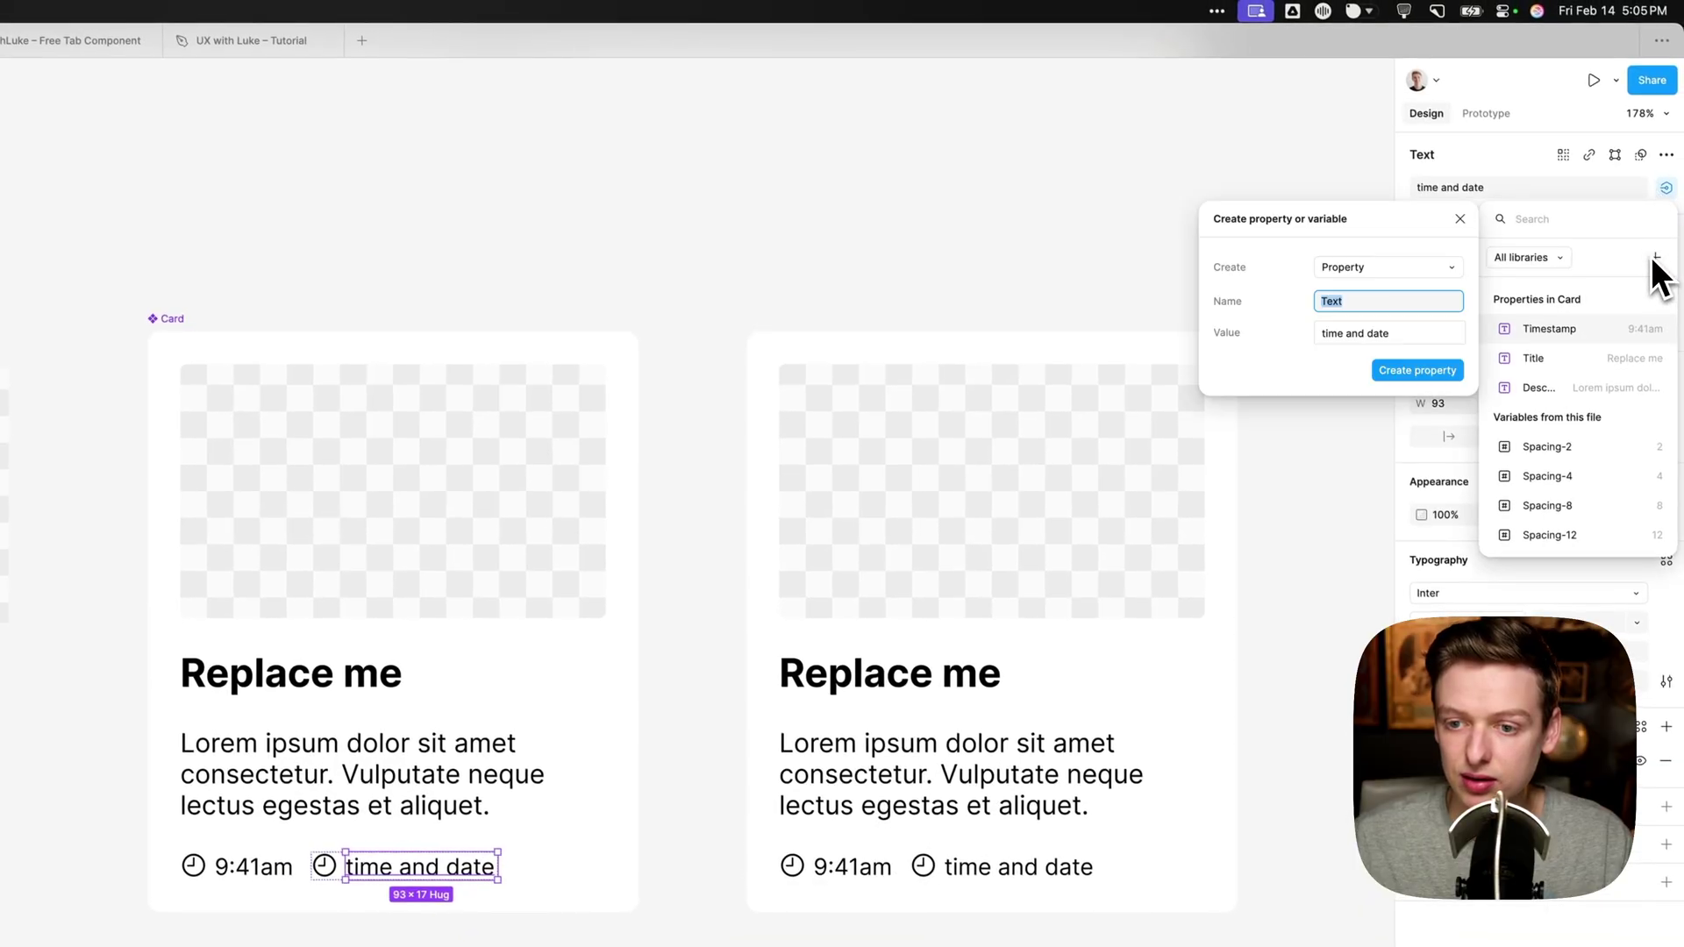
type("D")
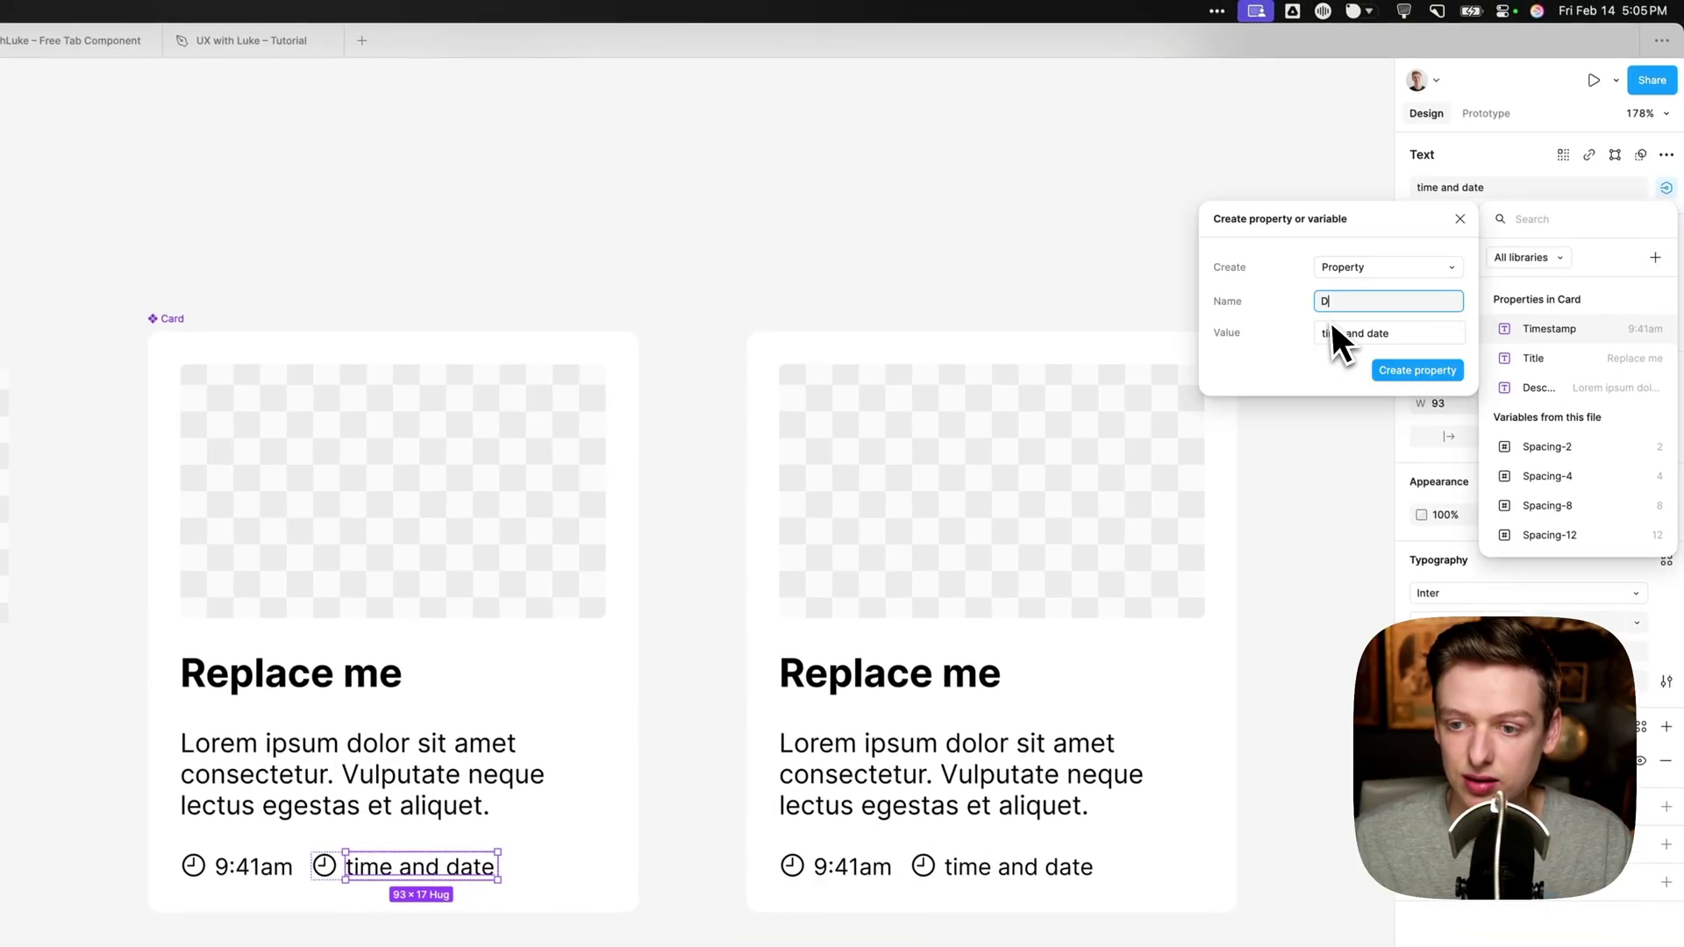
type("ate")
key("Tab")
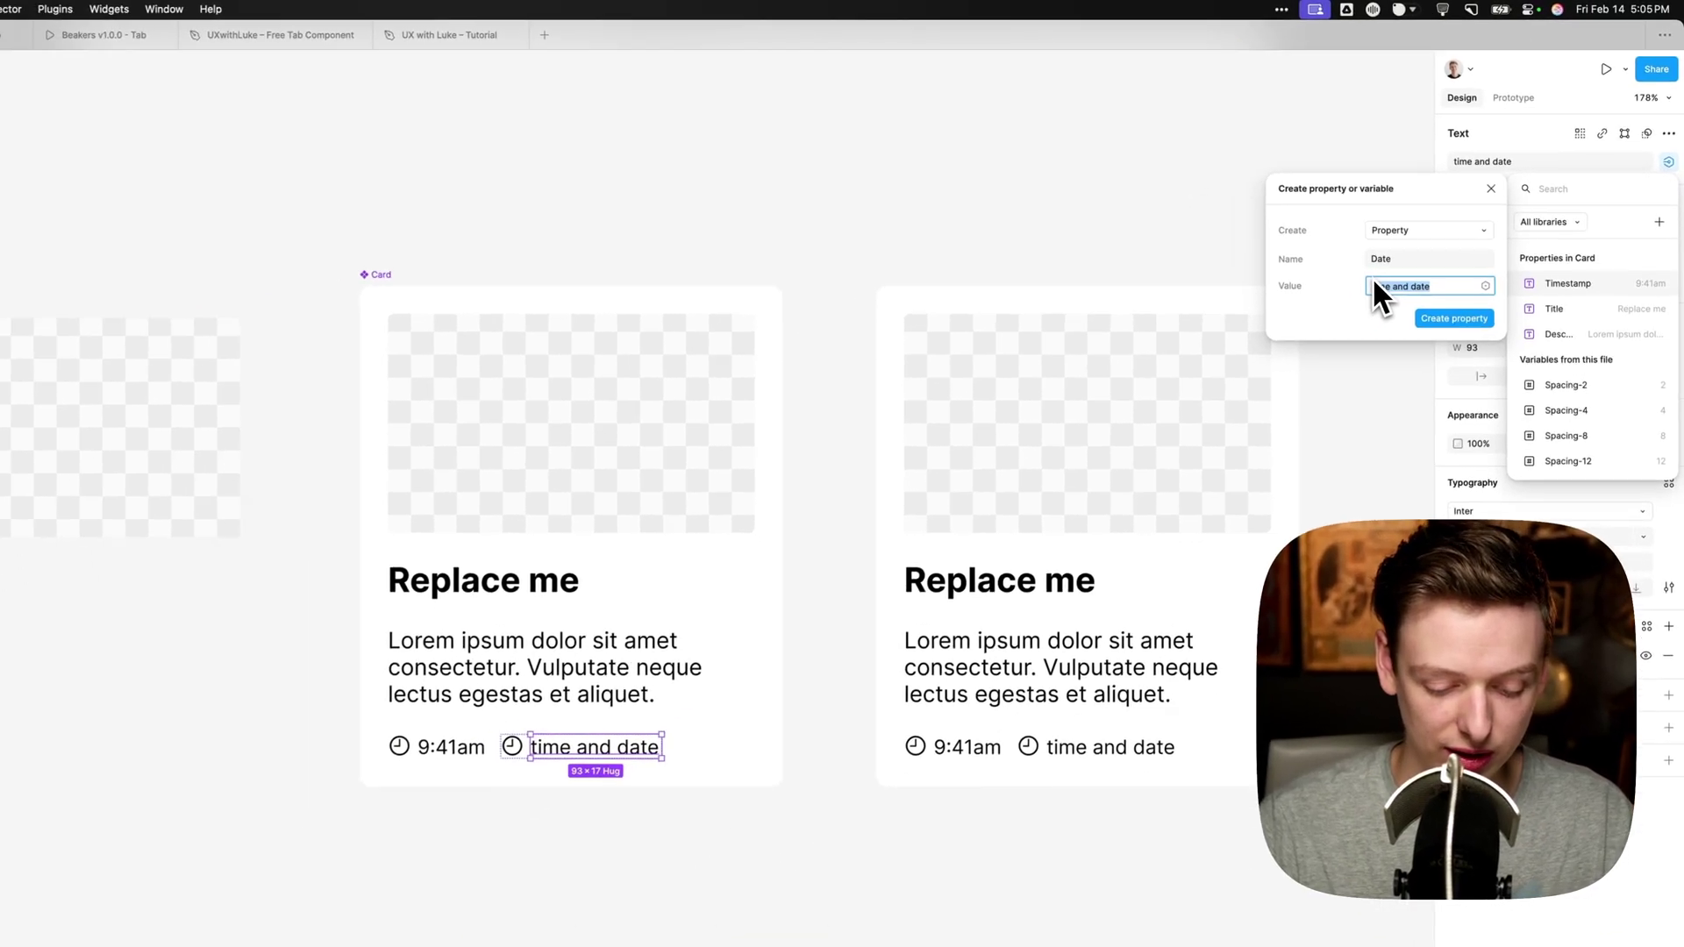
key("BackSpace")
type("O")
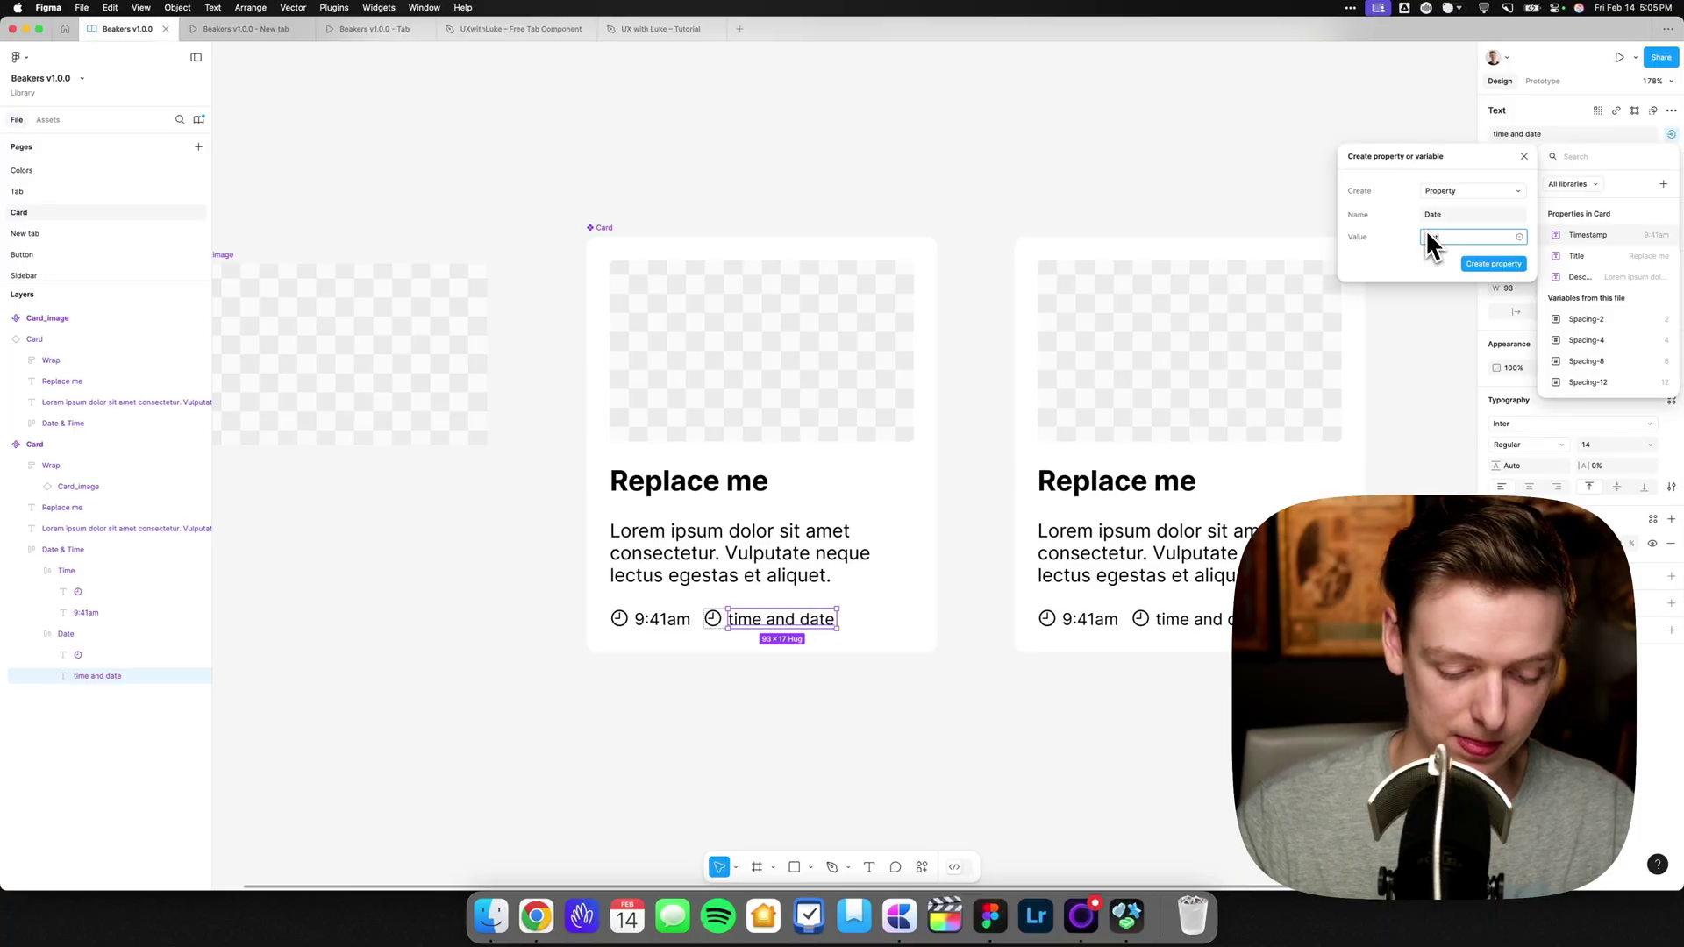
type("ct 31, 2025")
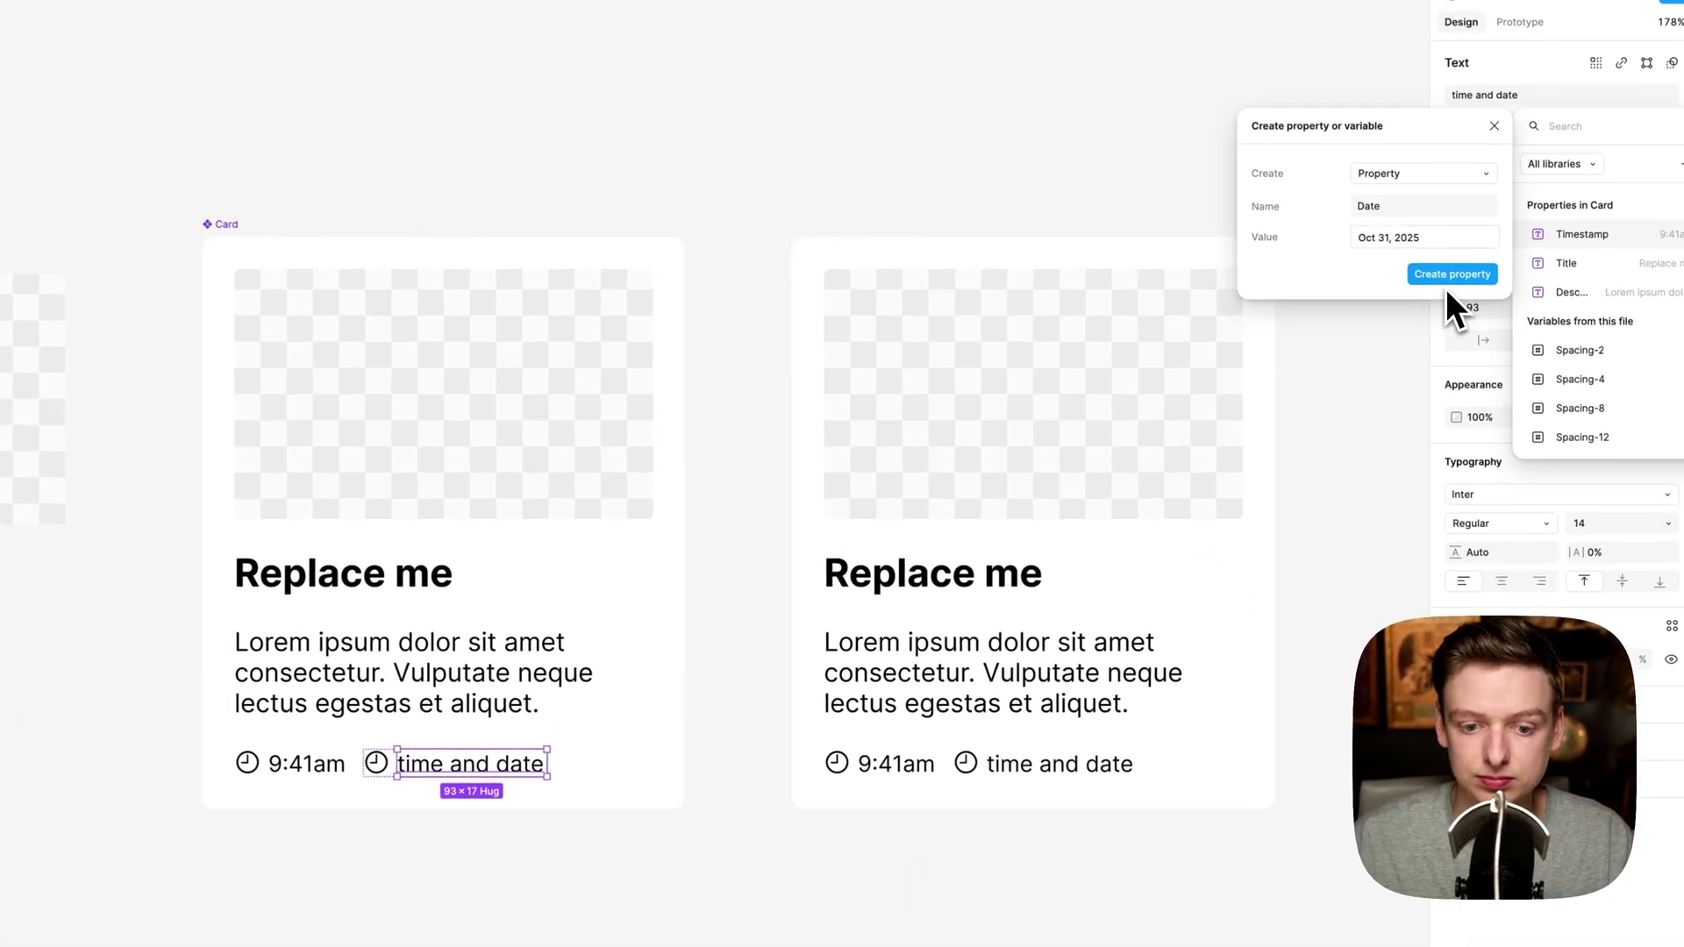
left_click(1447, 279)
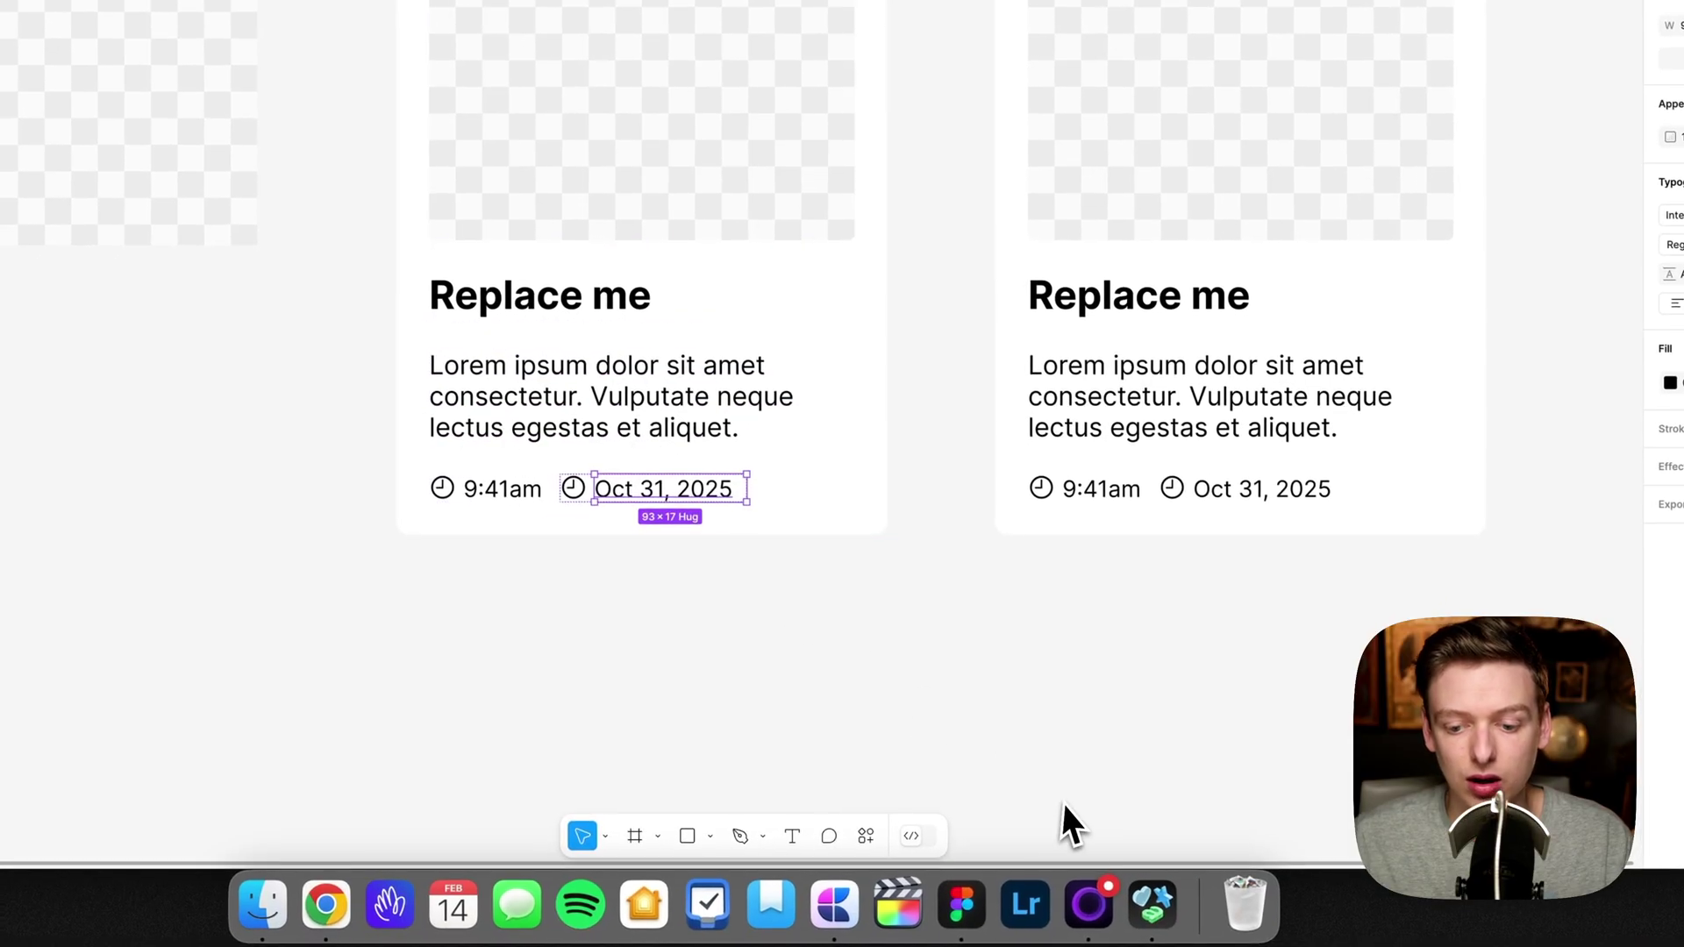
- Switch to SF Symbols, search for "cale", copy the calendar symbol and paste it into the Figma file
left_click(1152, 906)
key("super+c")
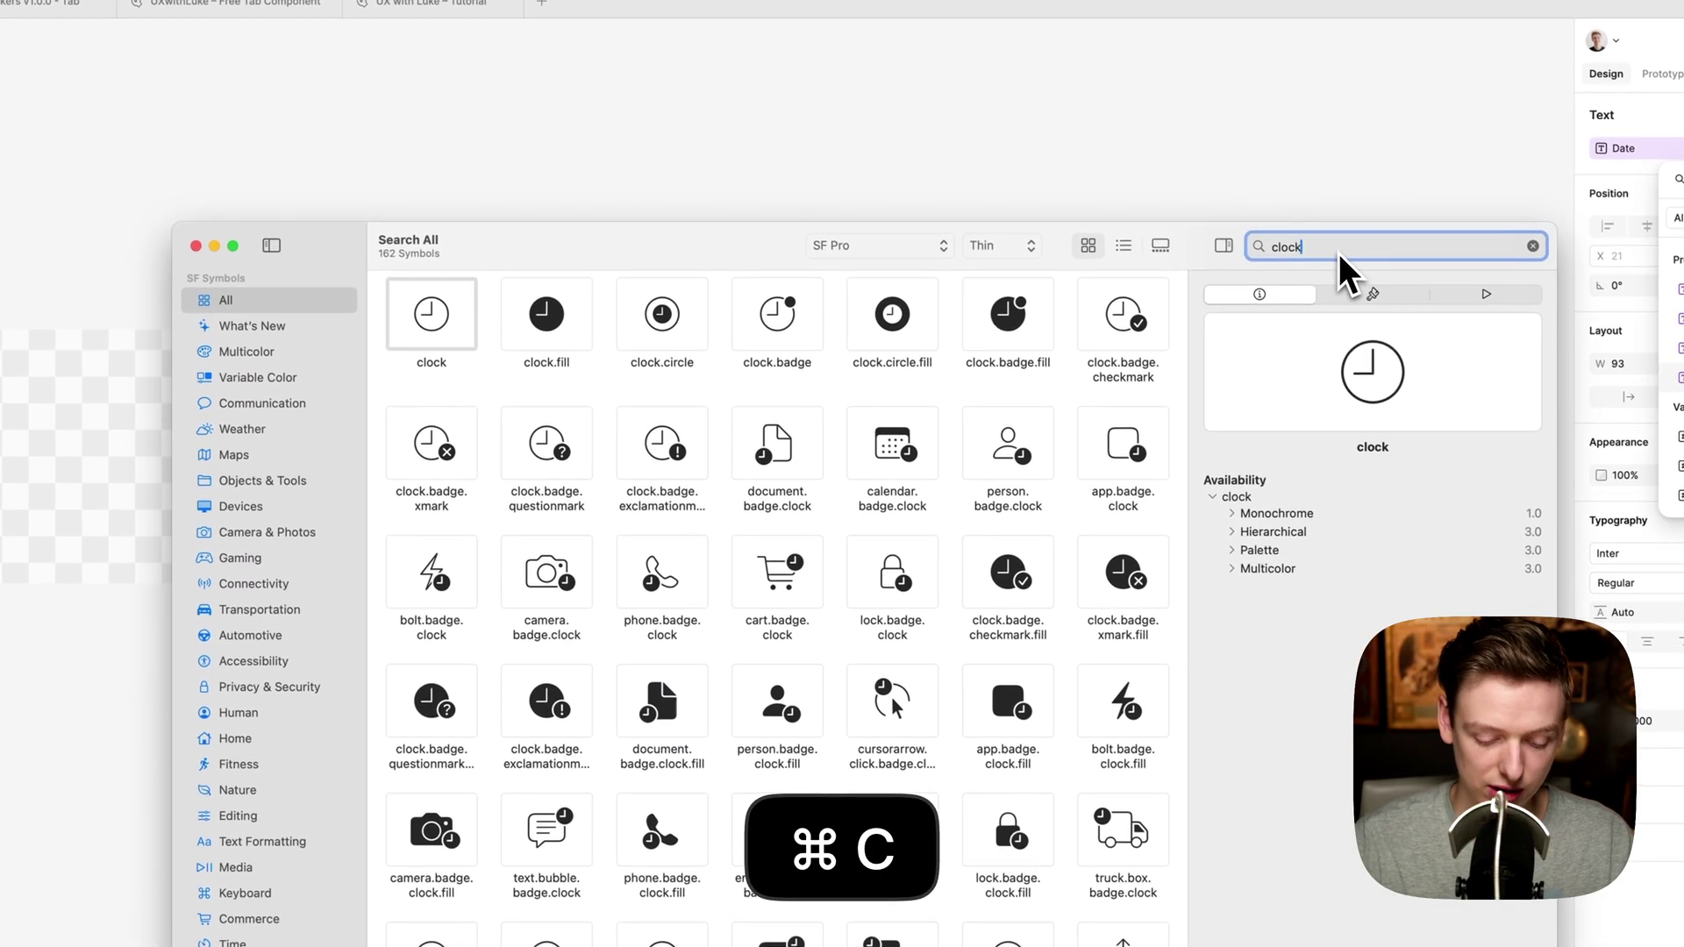
key("super+a")
type("cale")
key("super+a")
left_click(431, 320)
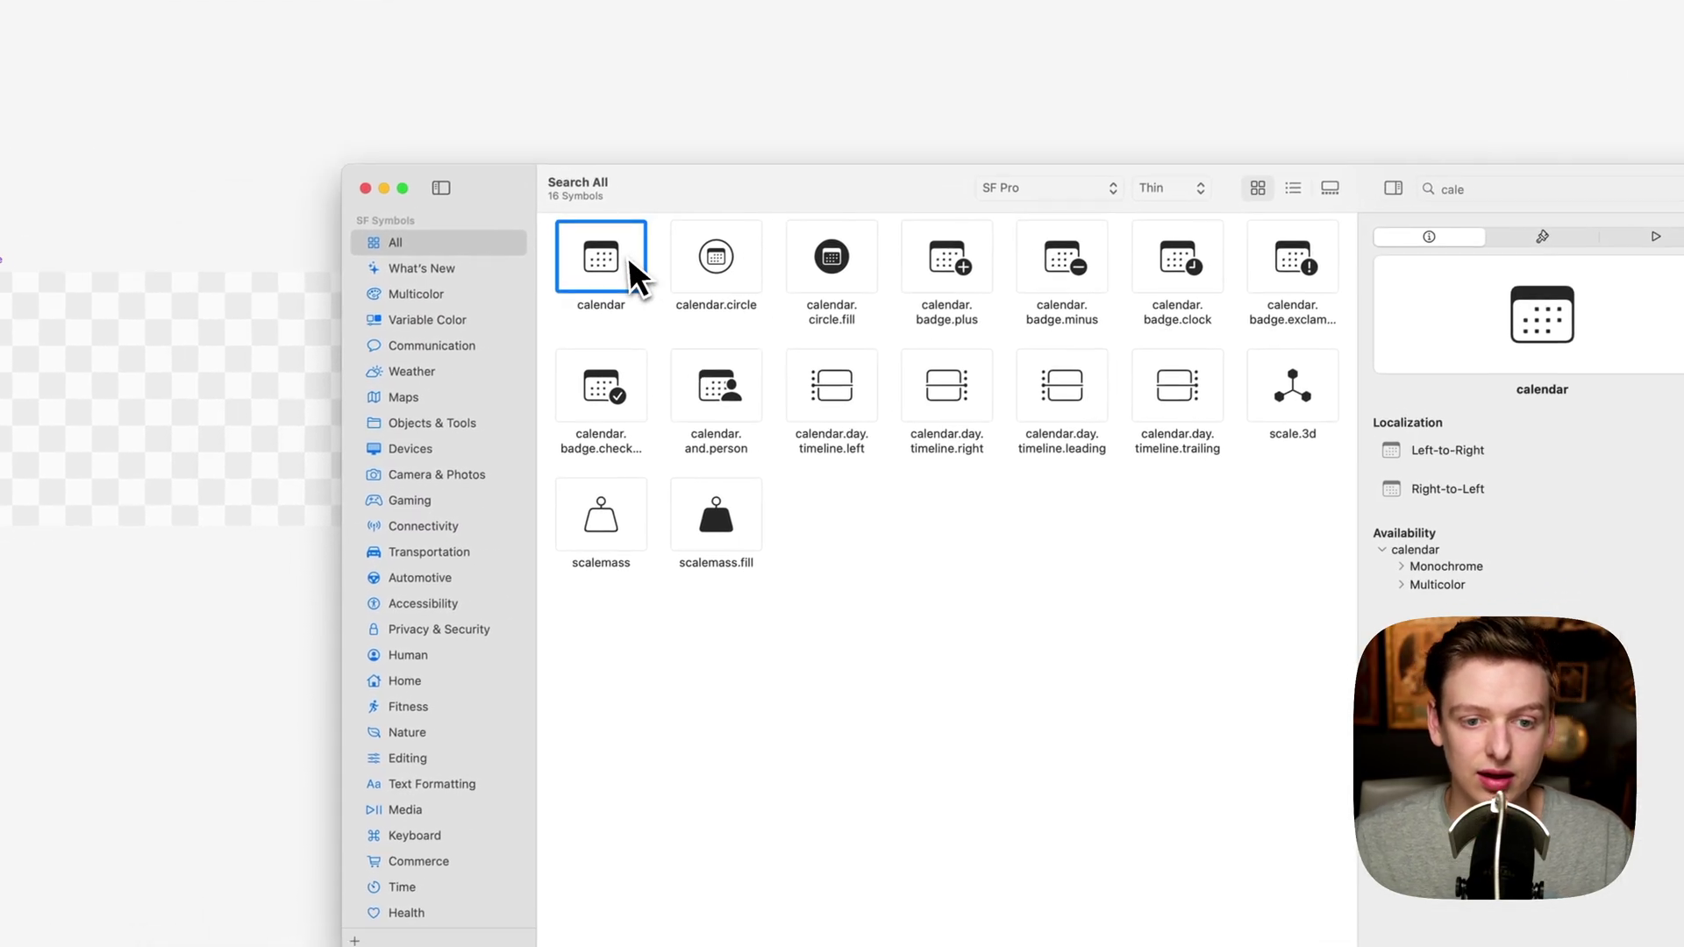
key("super+c")
key("super+v")
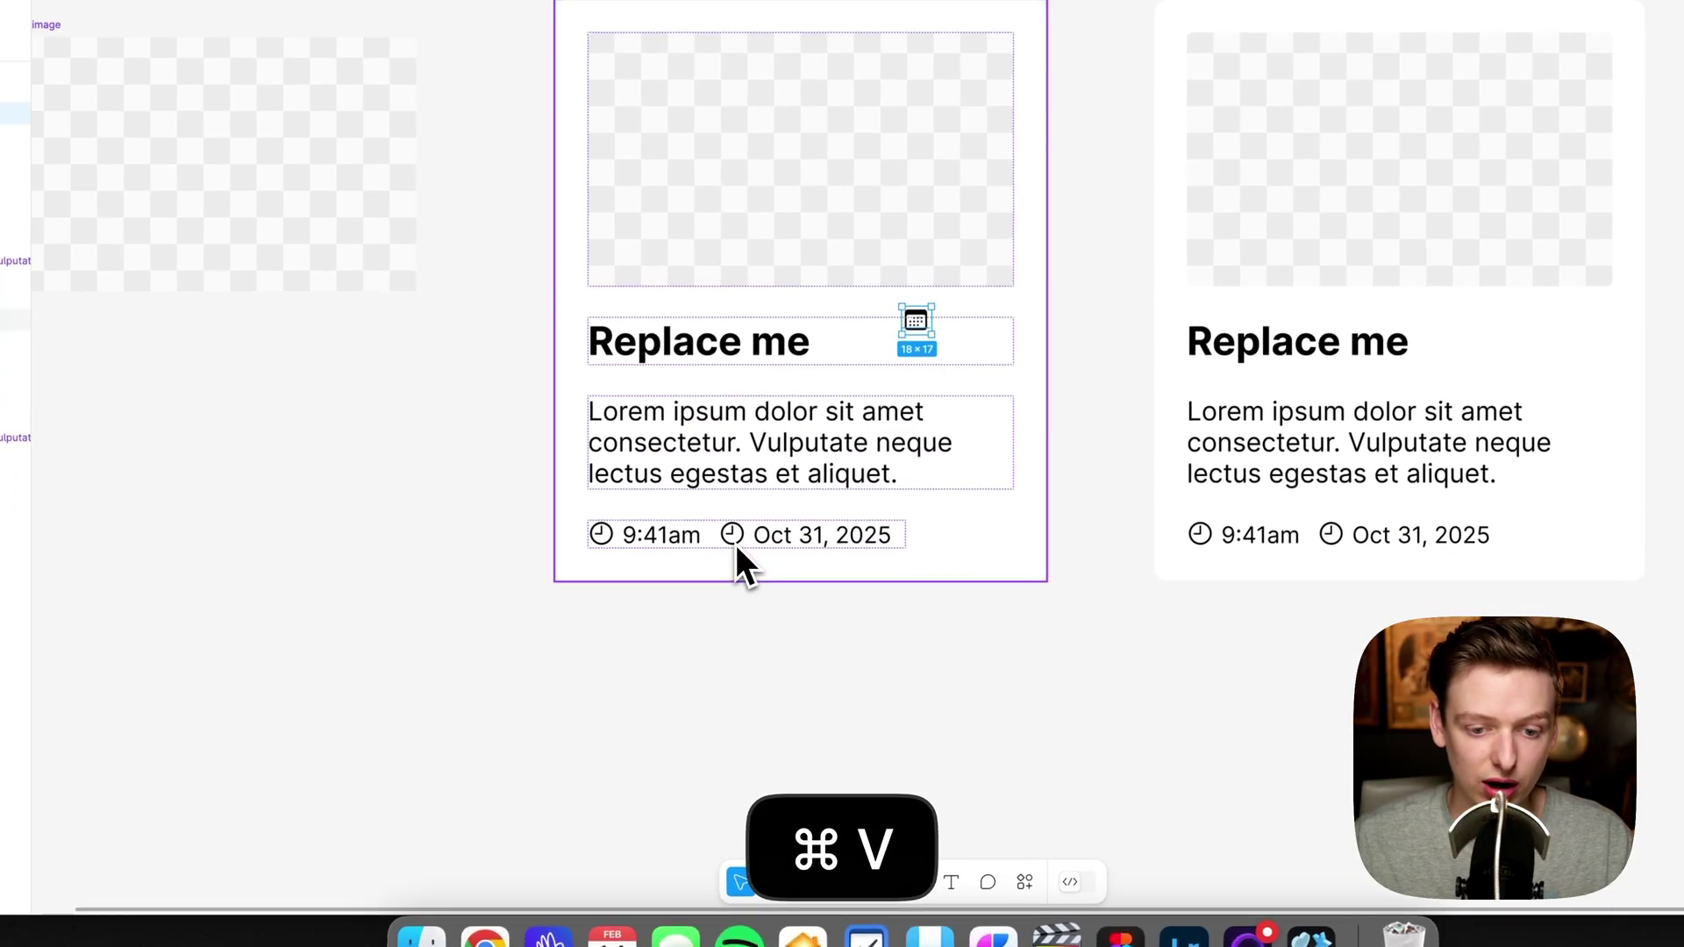
- Undo the loose paste and replace the clock icon in the main card's Date frame with the calendar symbol
key("super+z")
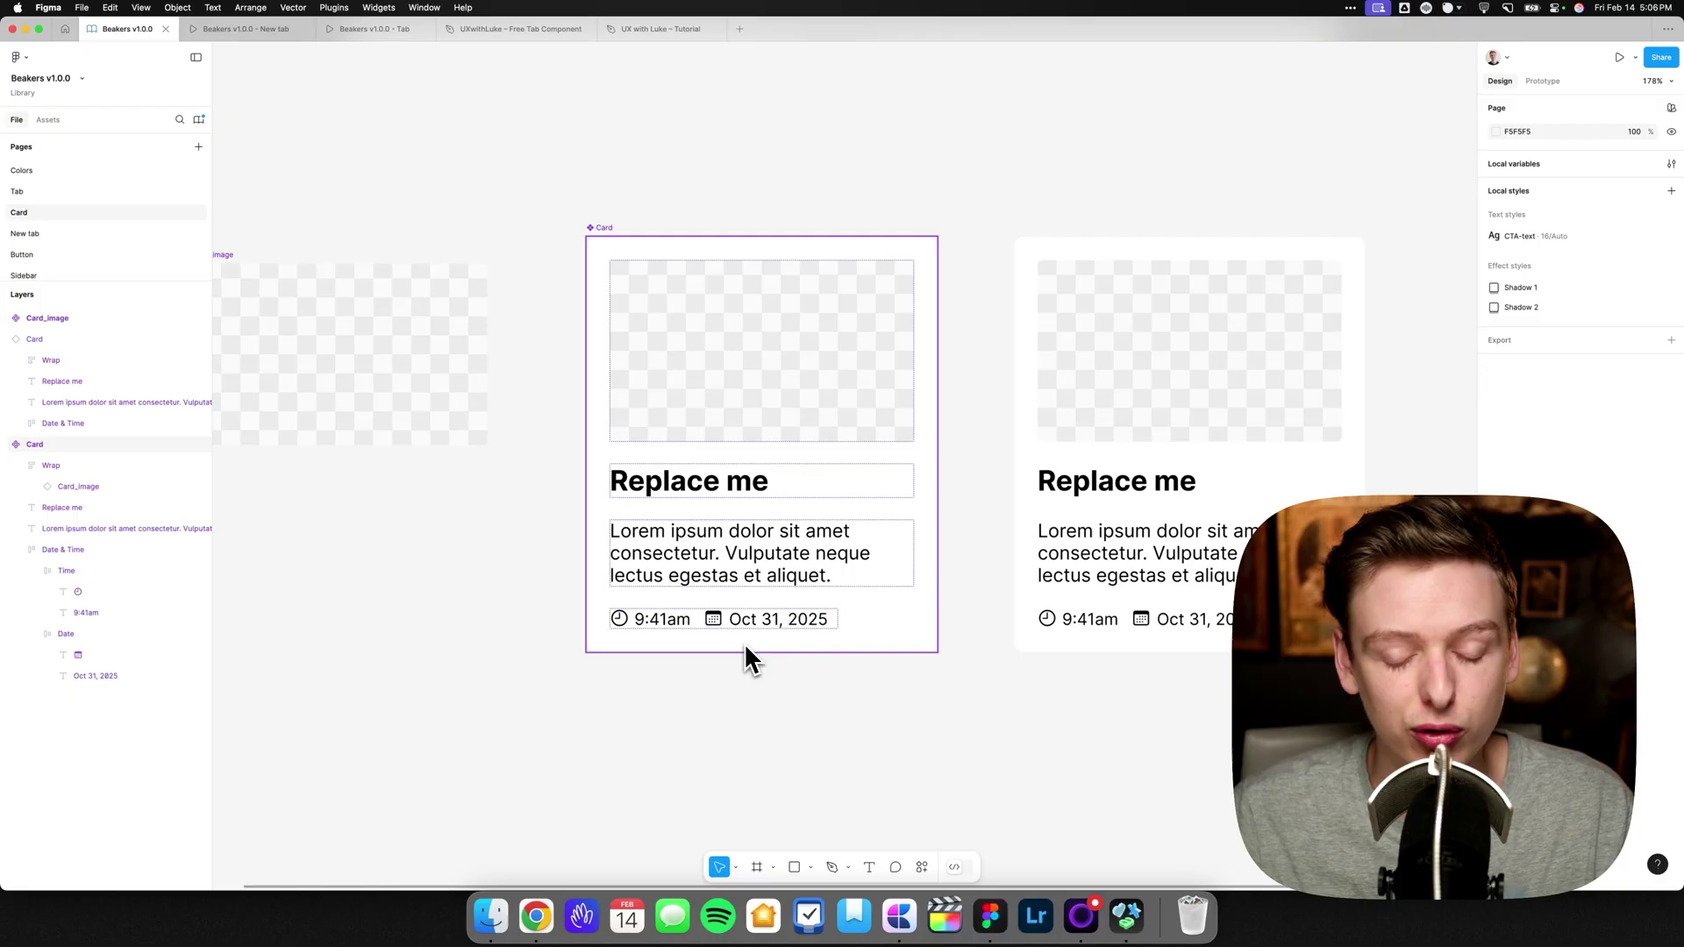
left_click(745, 646)
left_click(717, 624)
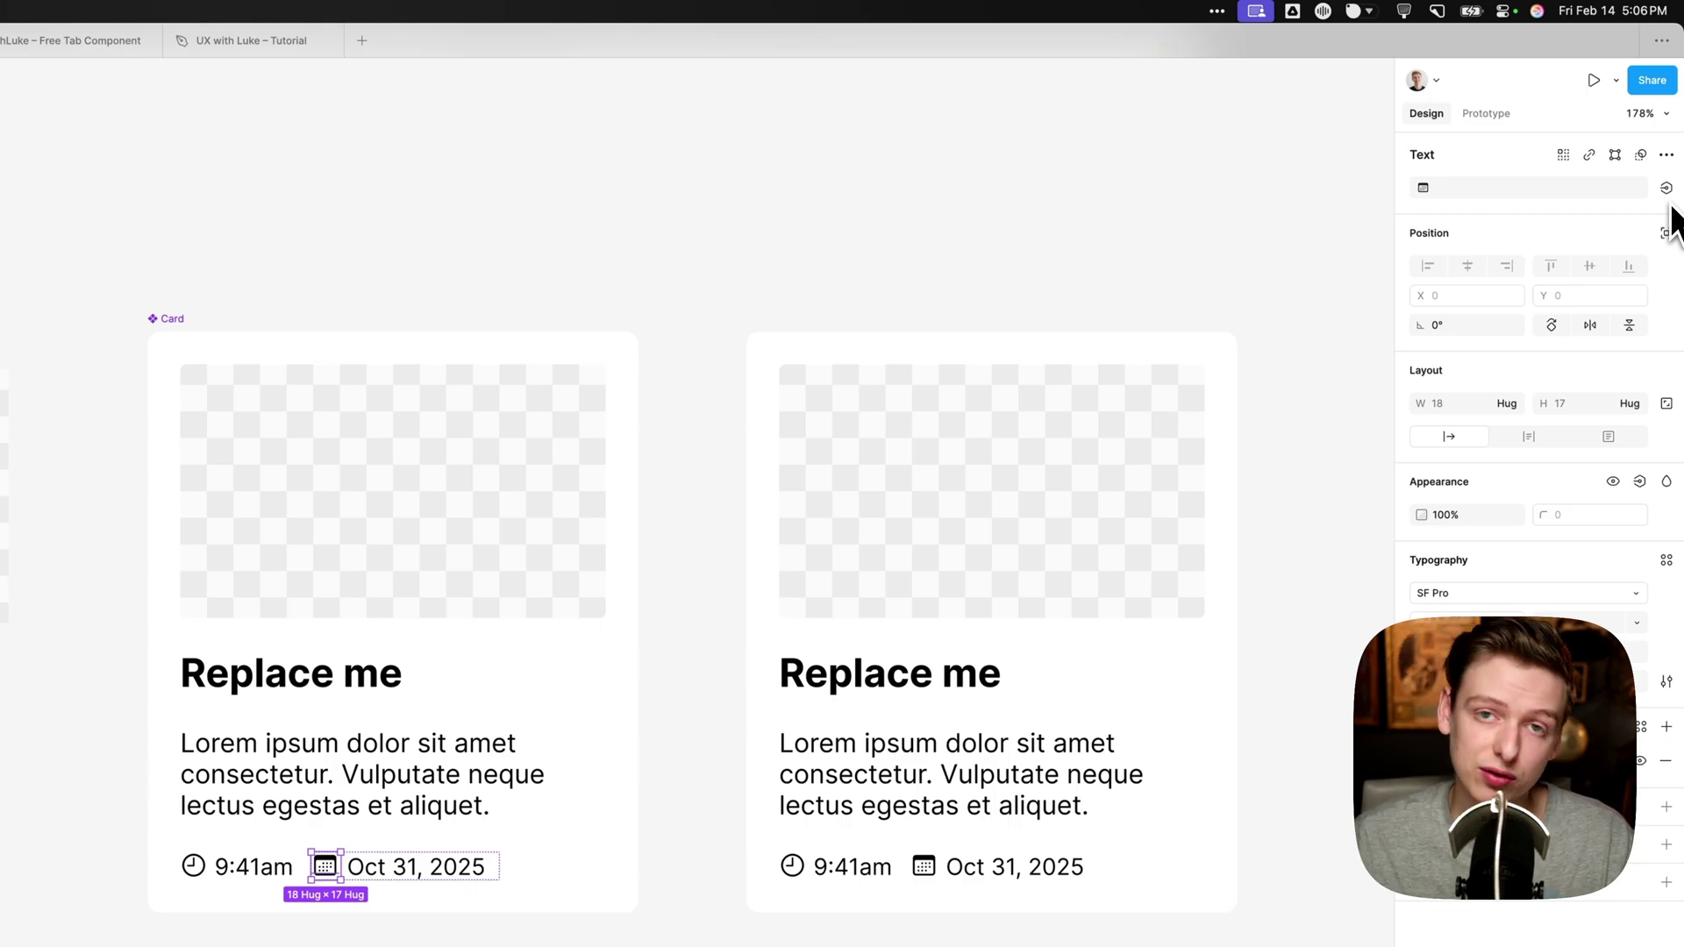
left_click(540, 445)
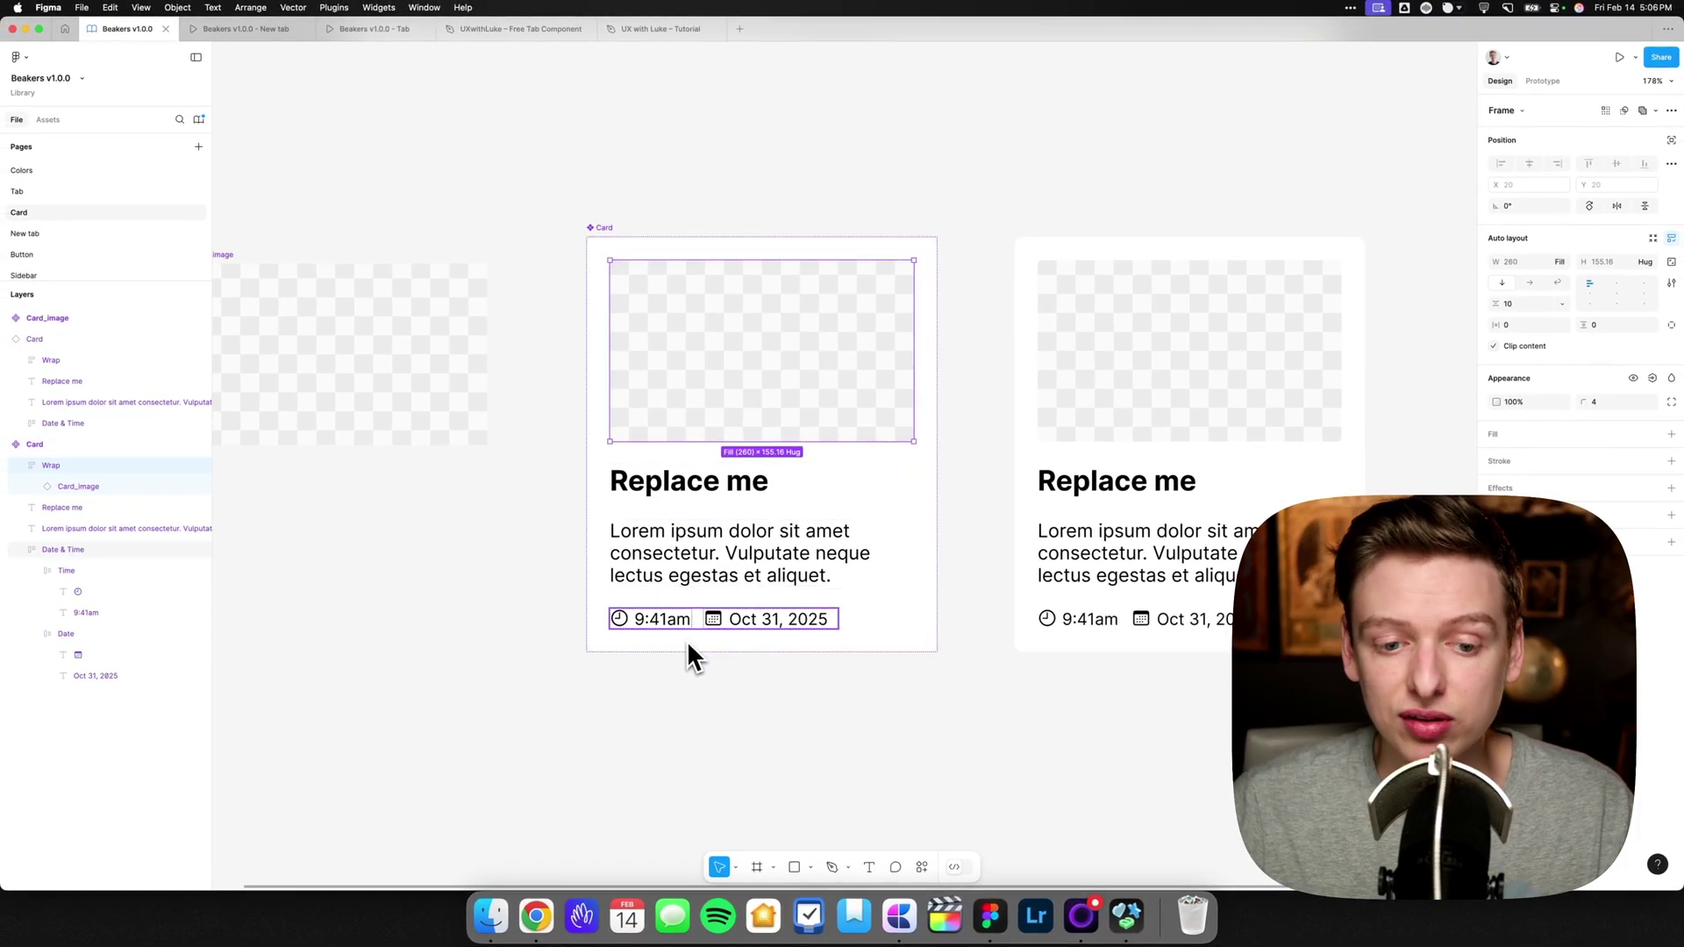
- Create a visibility property named Show Date & Time with the value True for the main card's Date & Time frame
left_click(656, 624)
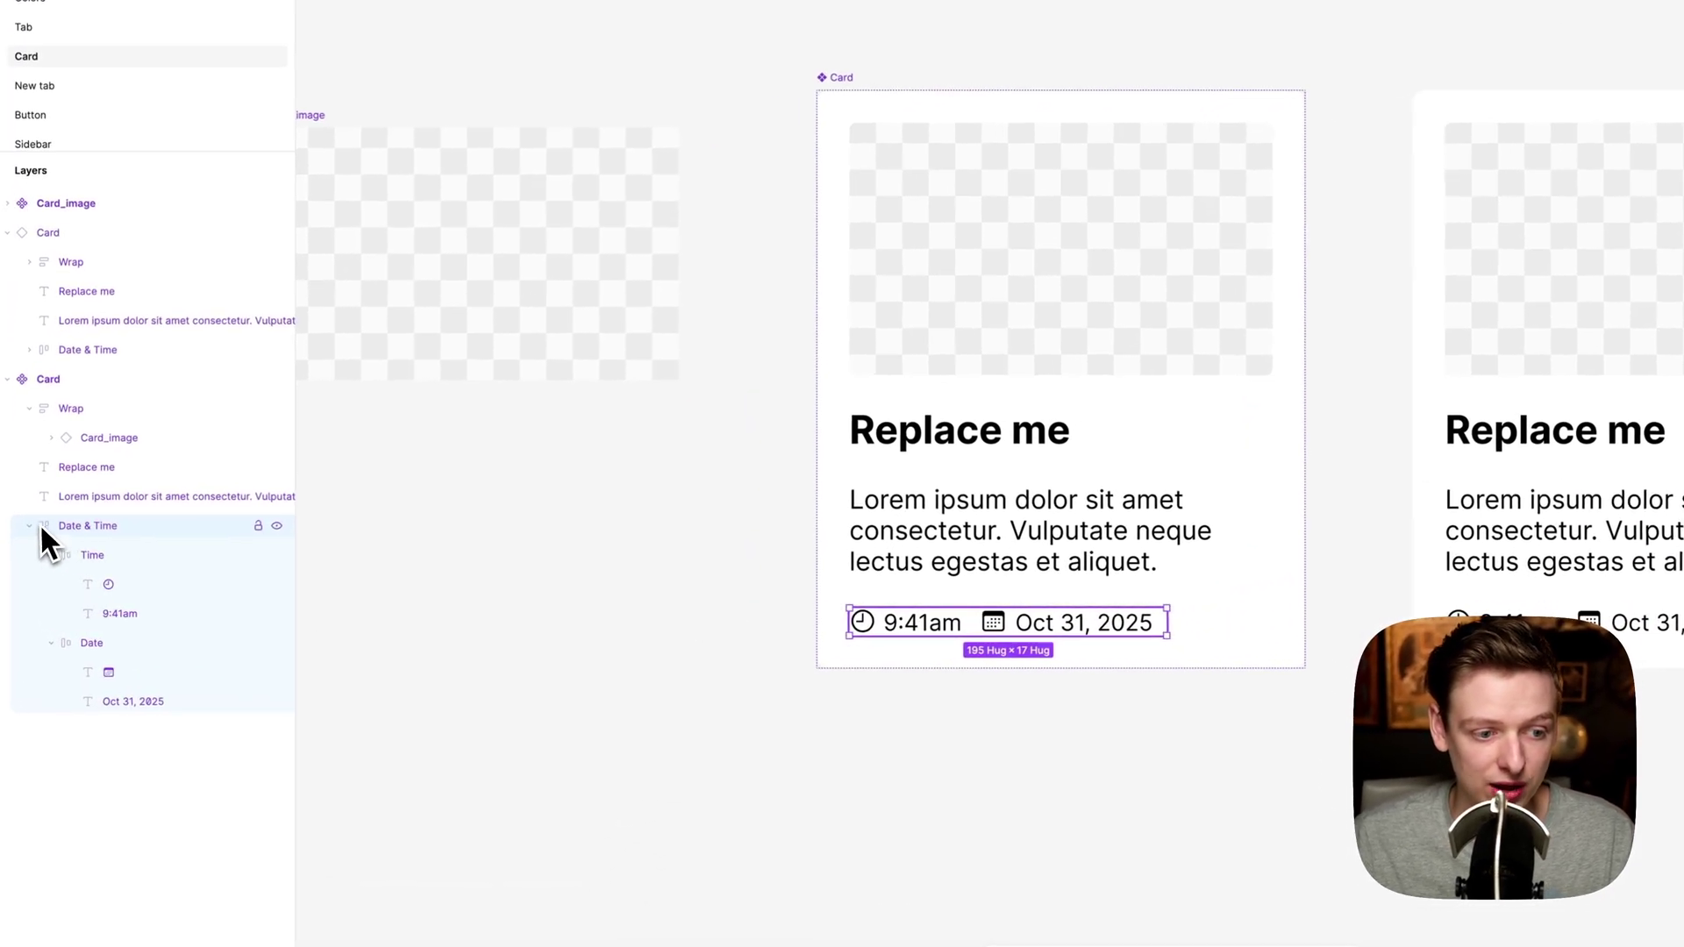
left_click(21, 550)
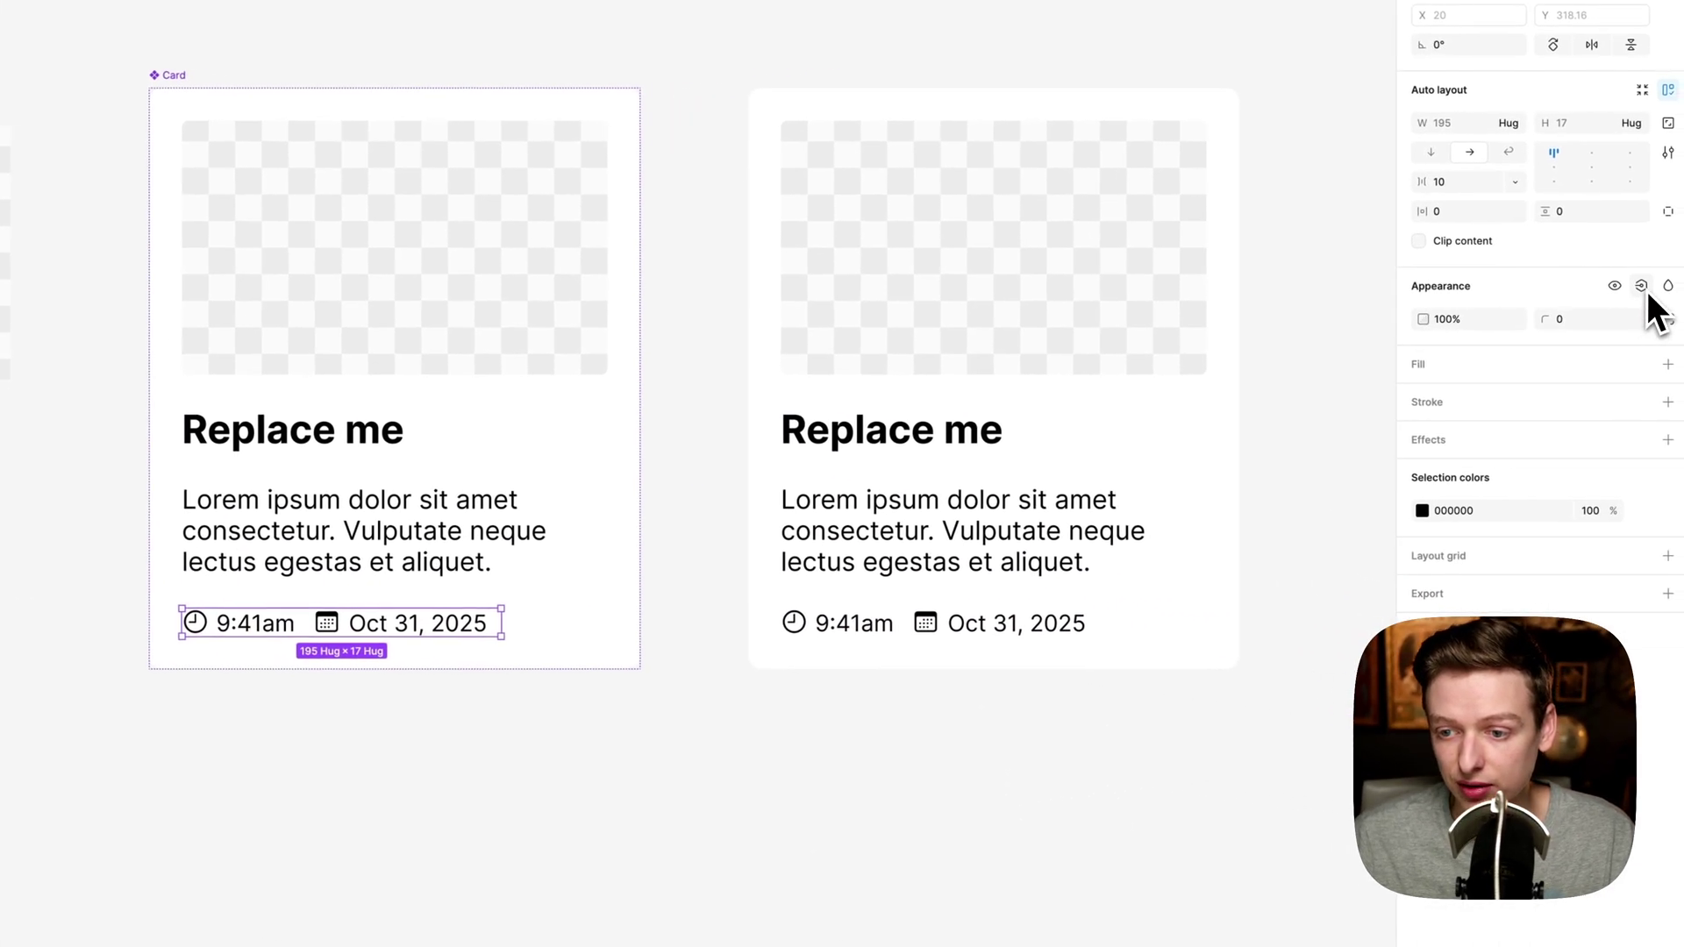
left_click(1642, 289)
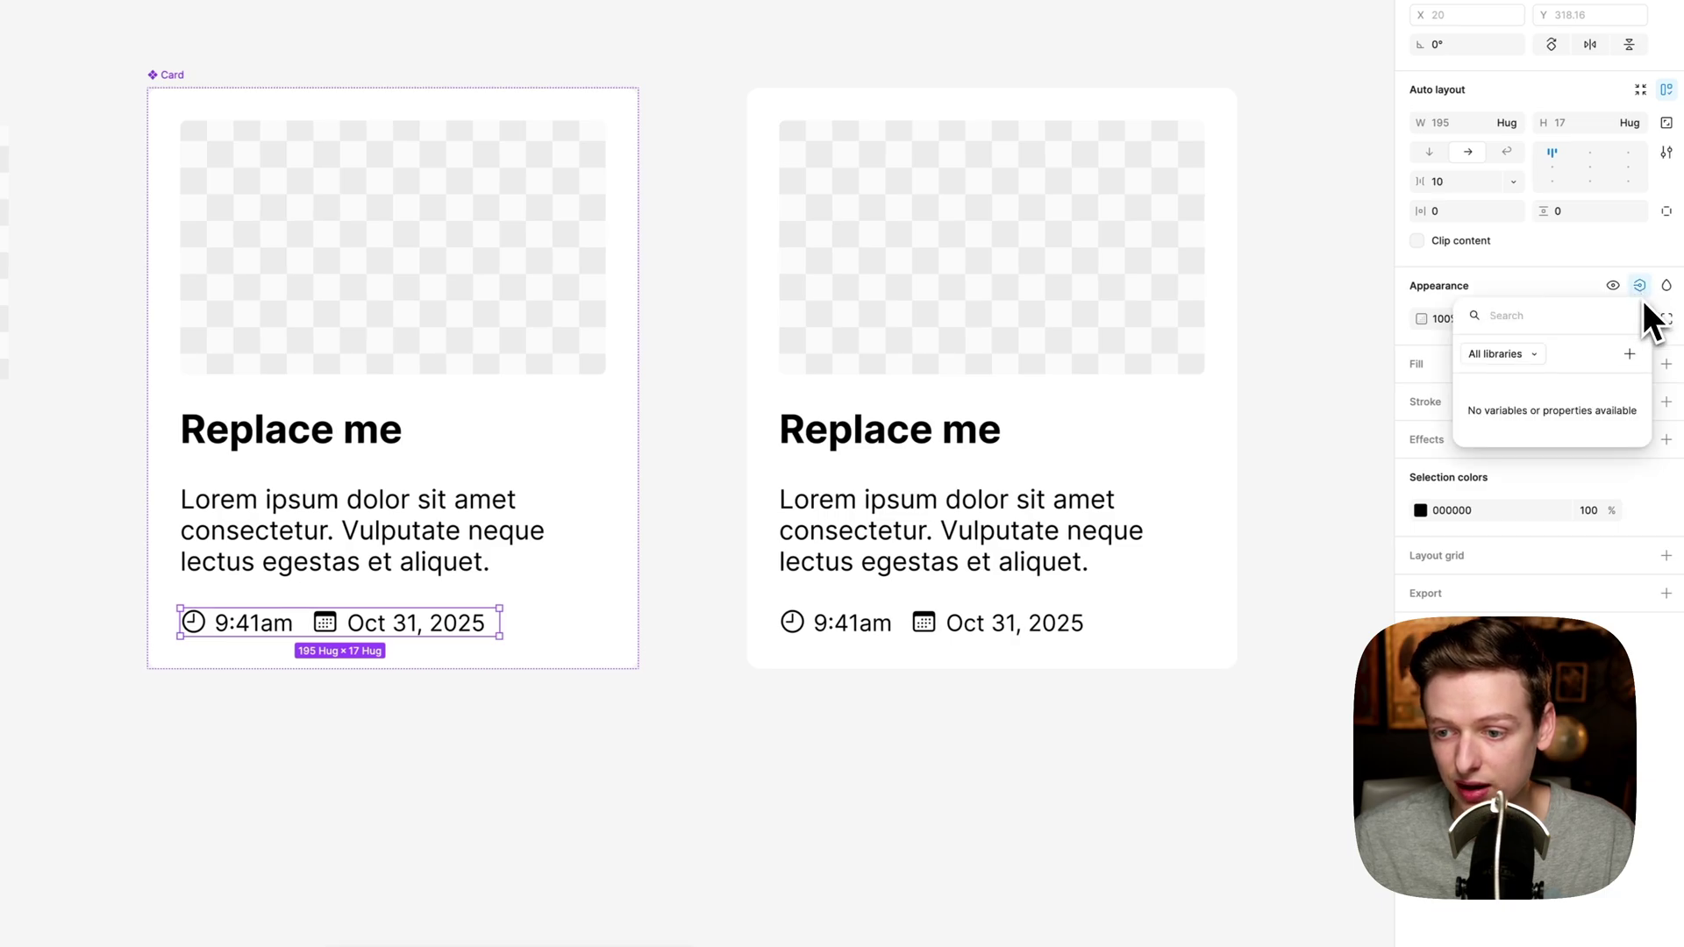
left_click(1629, 355)
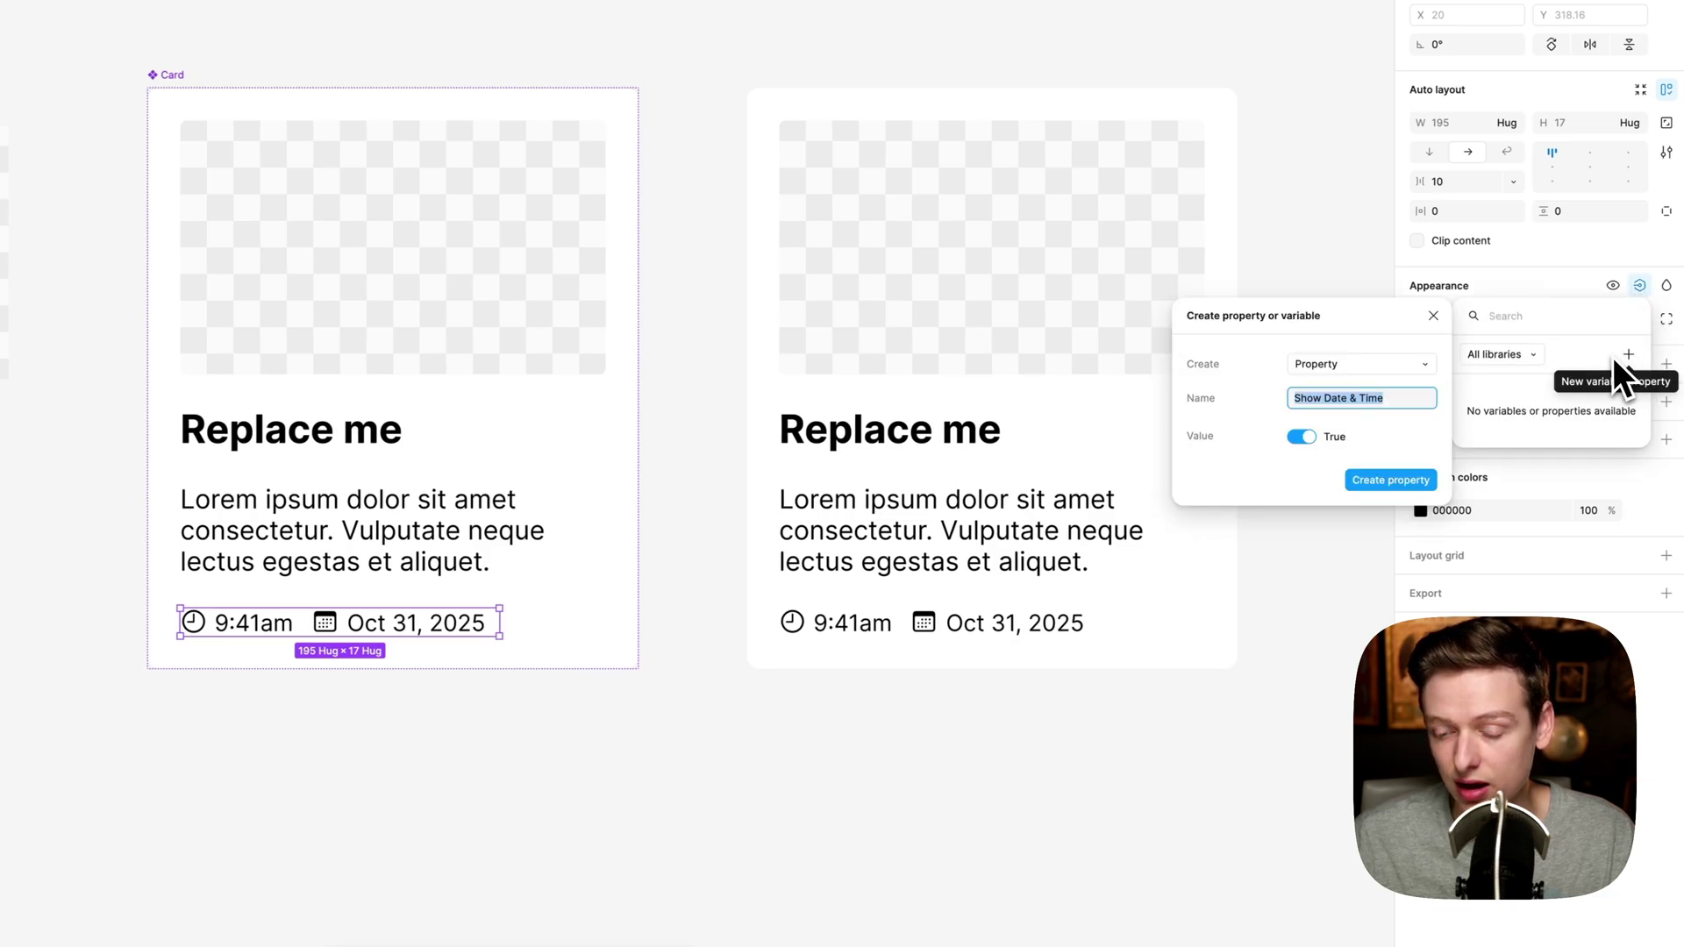
left_click(1379, 486)
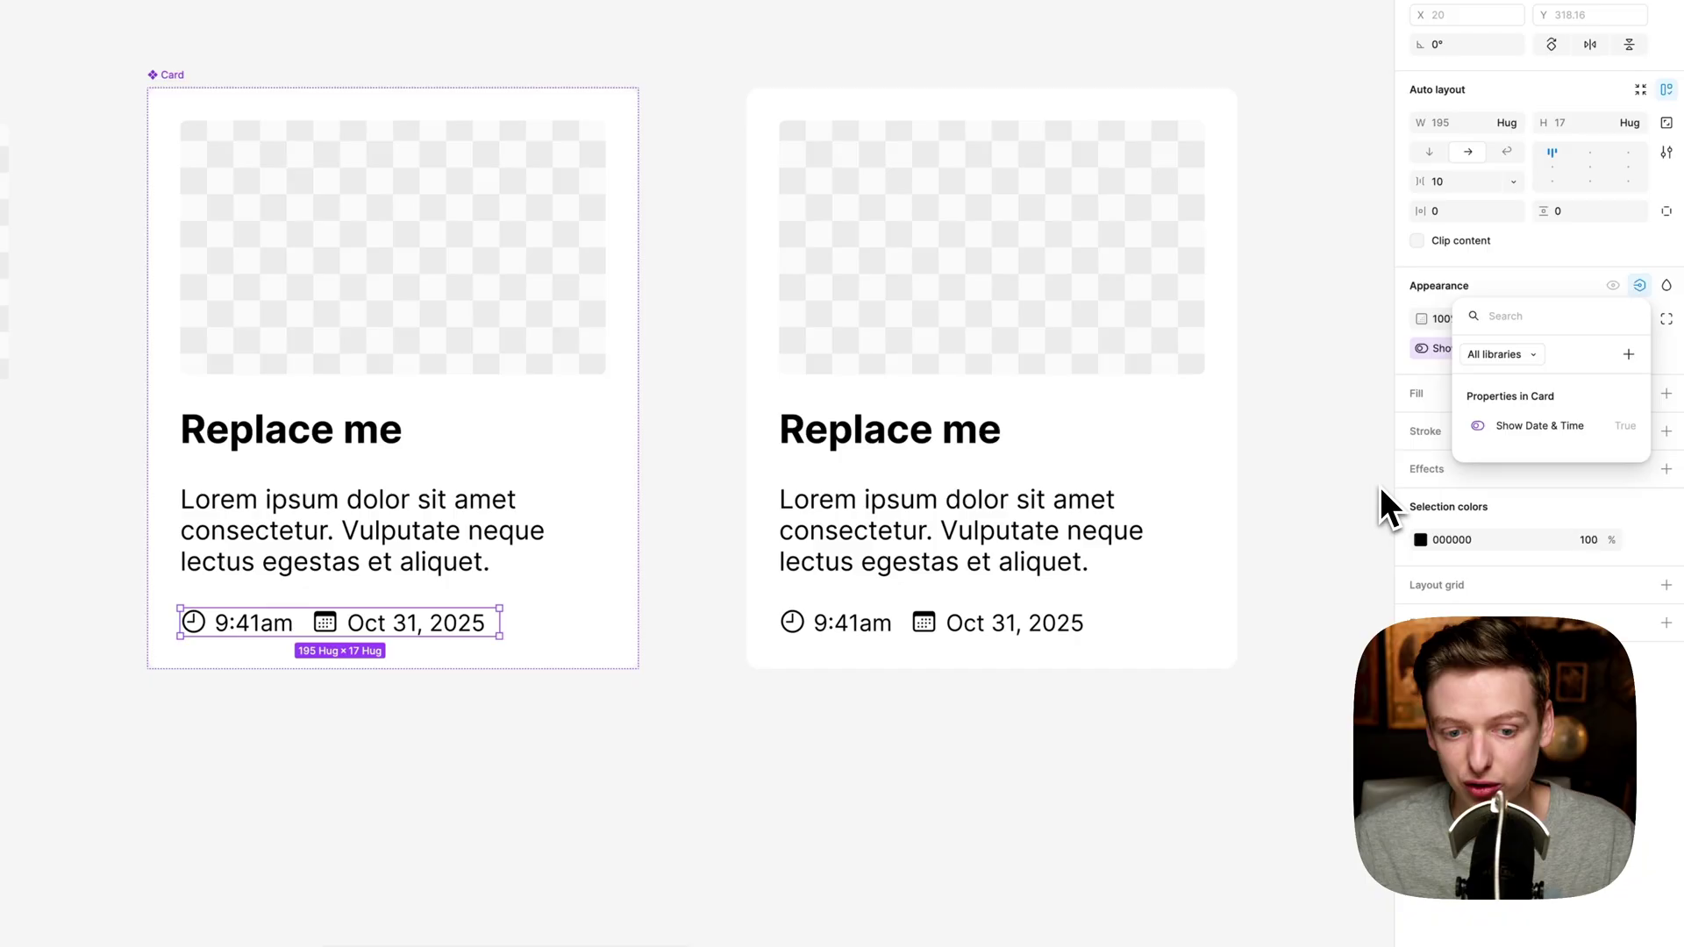
- On the card instance, set the Title to "adsfasdf" and the Description to "dfasdfadf"
scroll(1112, 746, "right", 5)
scroll(1035, 658, "left", 3)
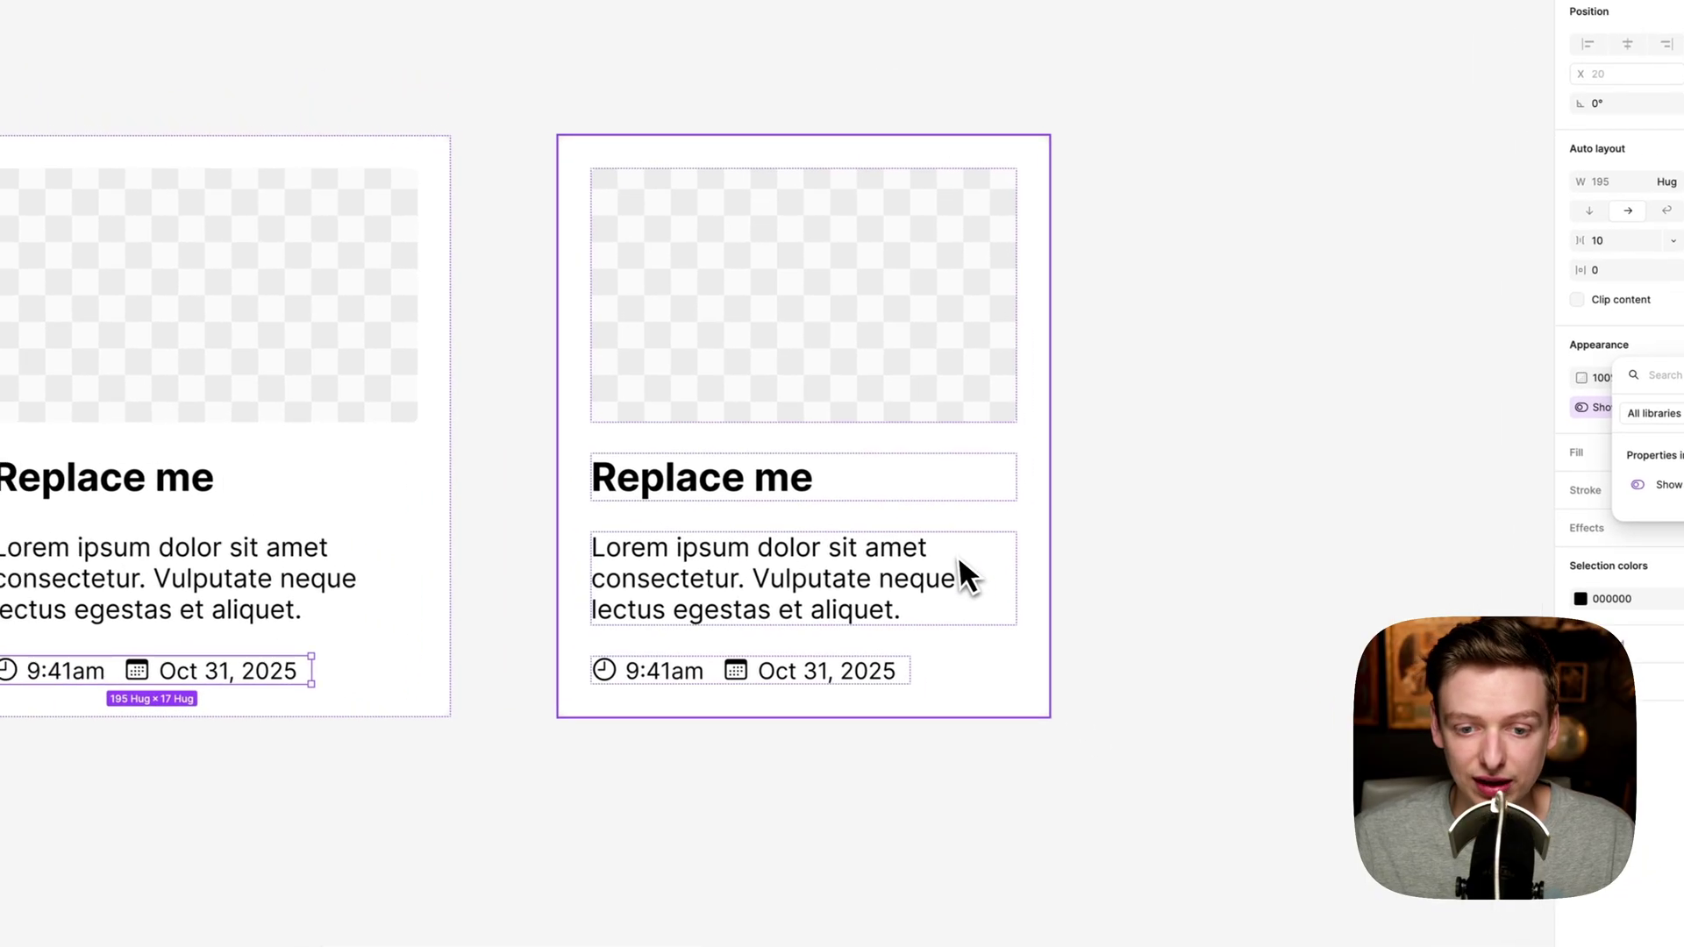
key("ctrl+backslash")
left_click(970, 323)
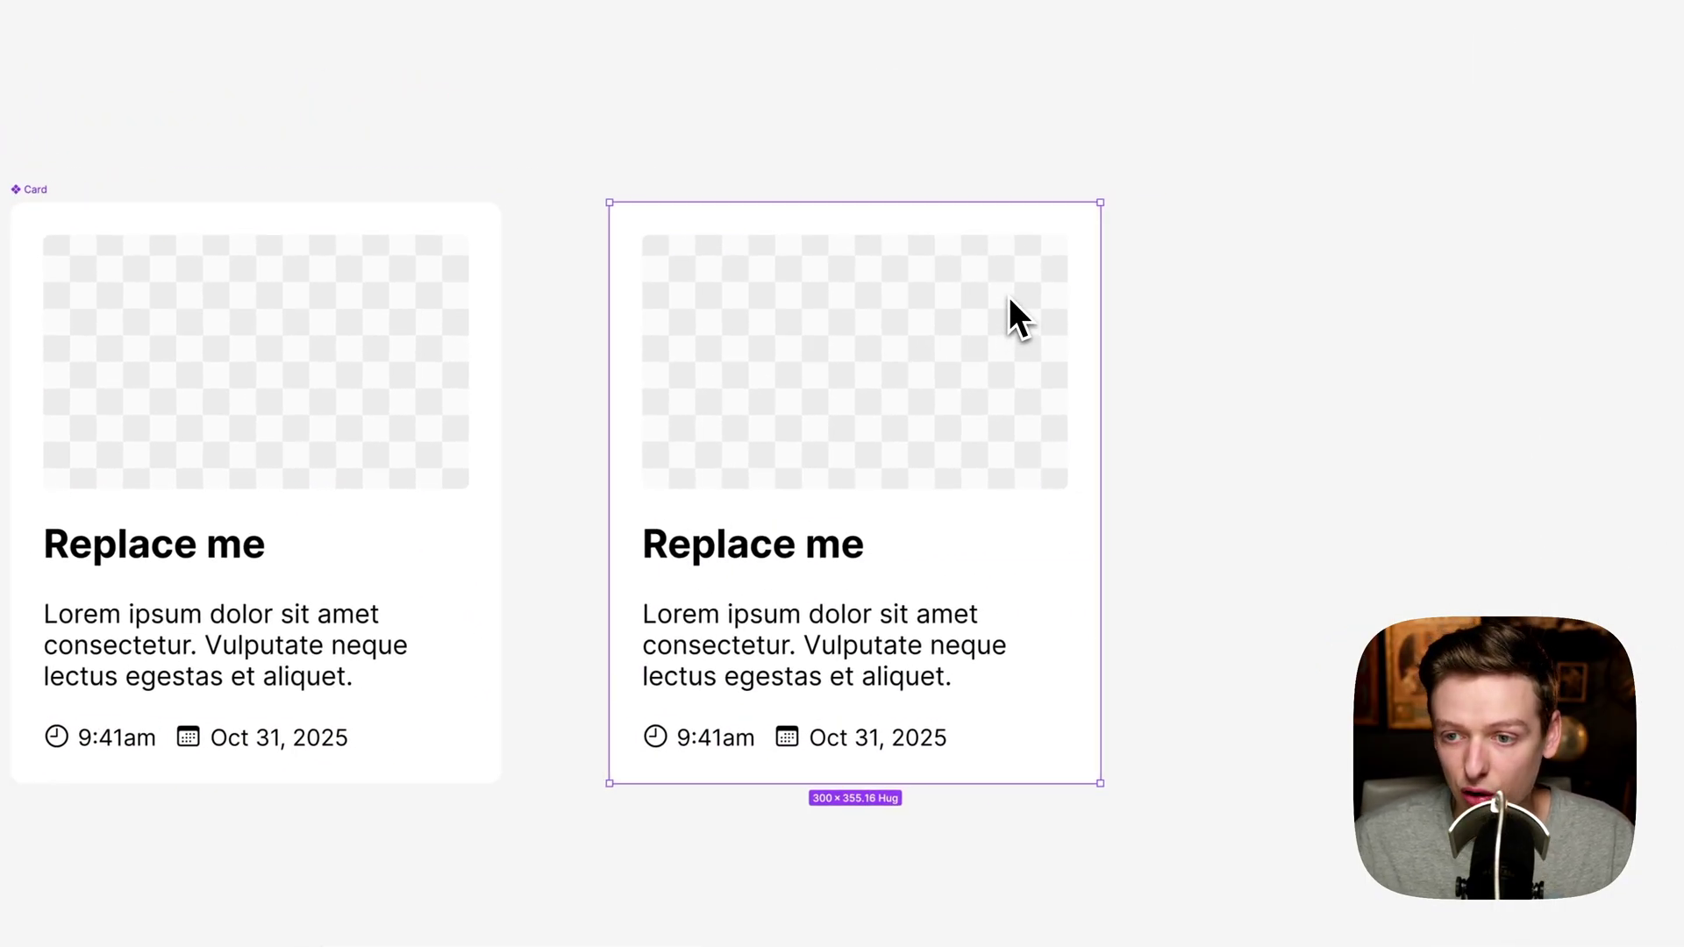
key("ctrl+backslash")
left_click(1675, 195)
type("adsfasdf")
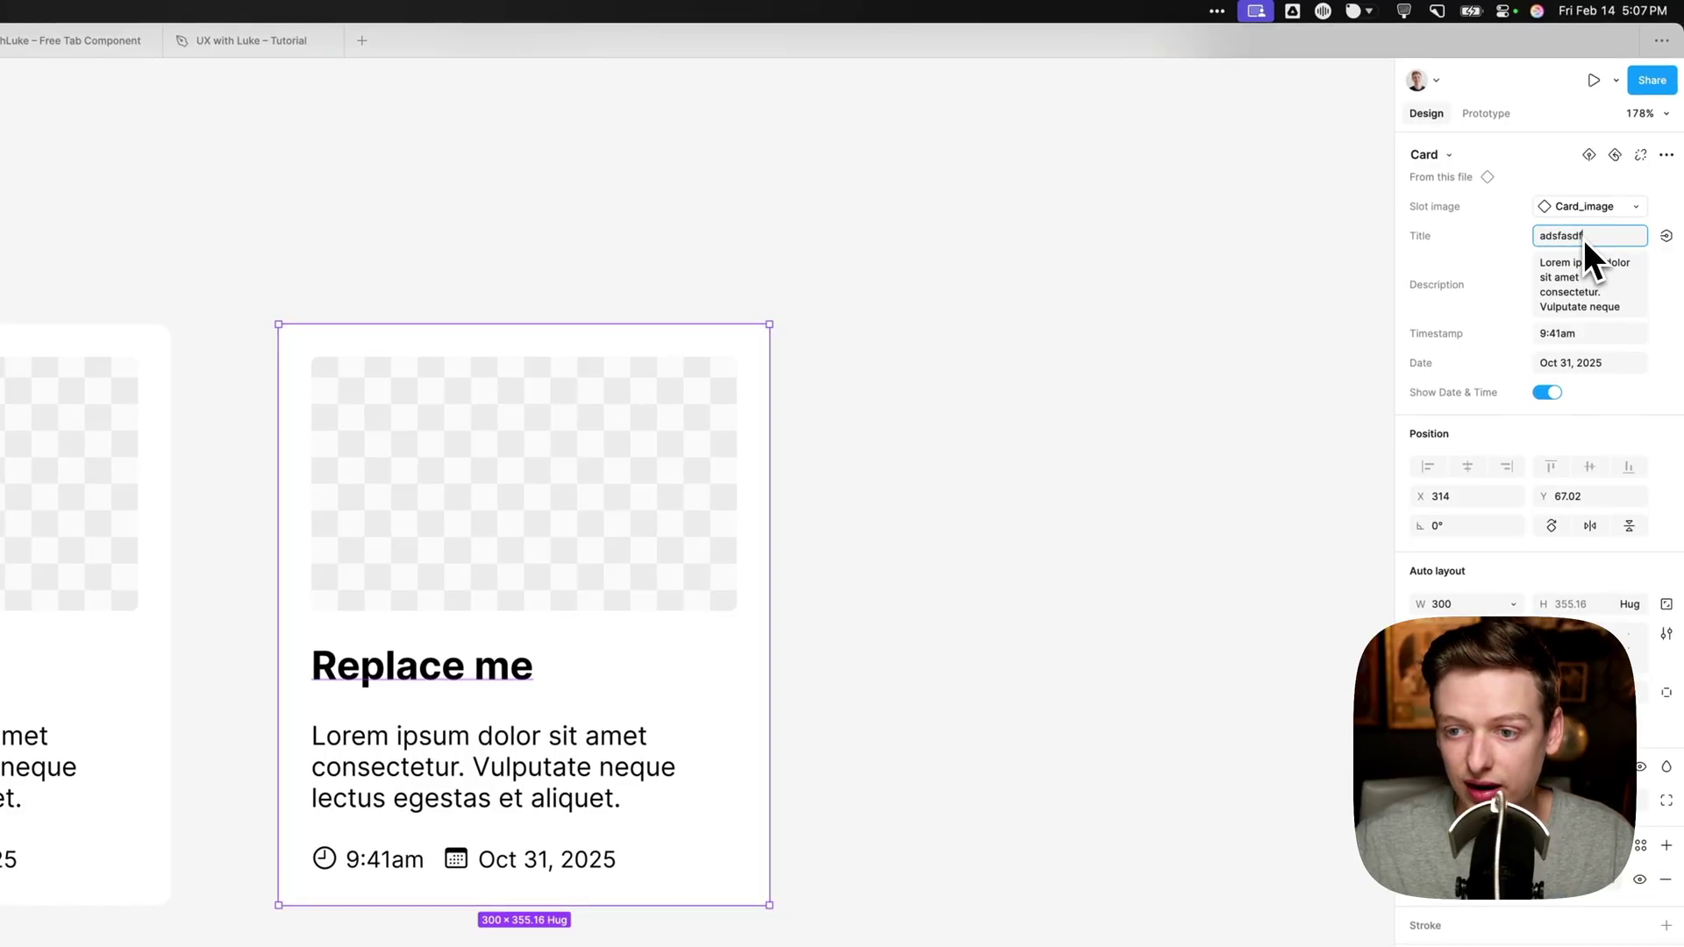
left_click(1579, 286)
key("super+a")
type("dfasdfadf")
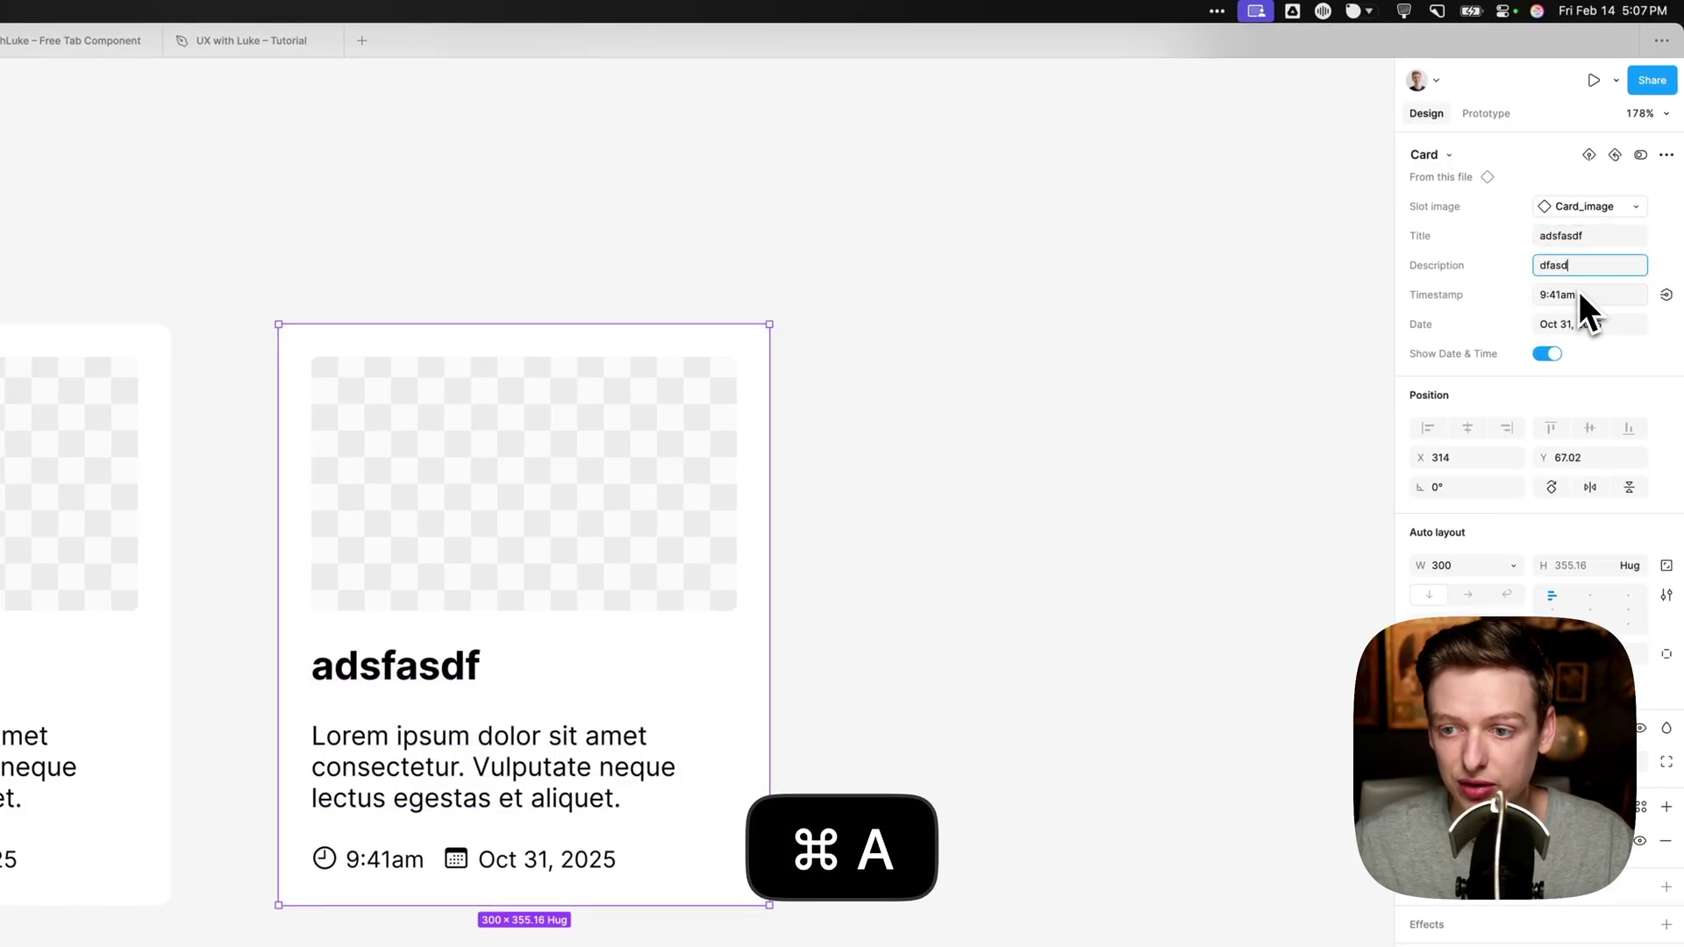
- Set the card instance's Timestamp to 2:40pm and its Date to "Nov 1, 20245"
left_click(1575, 299)
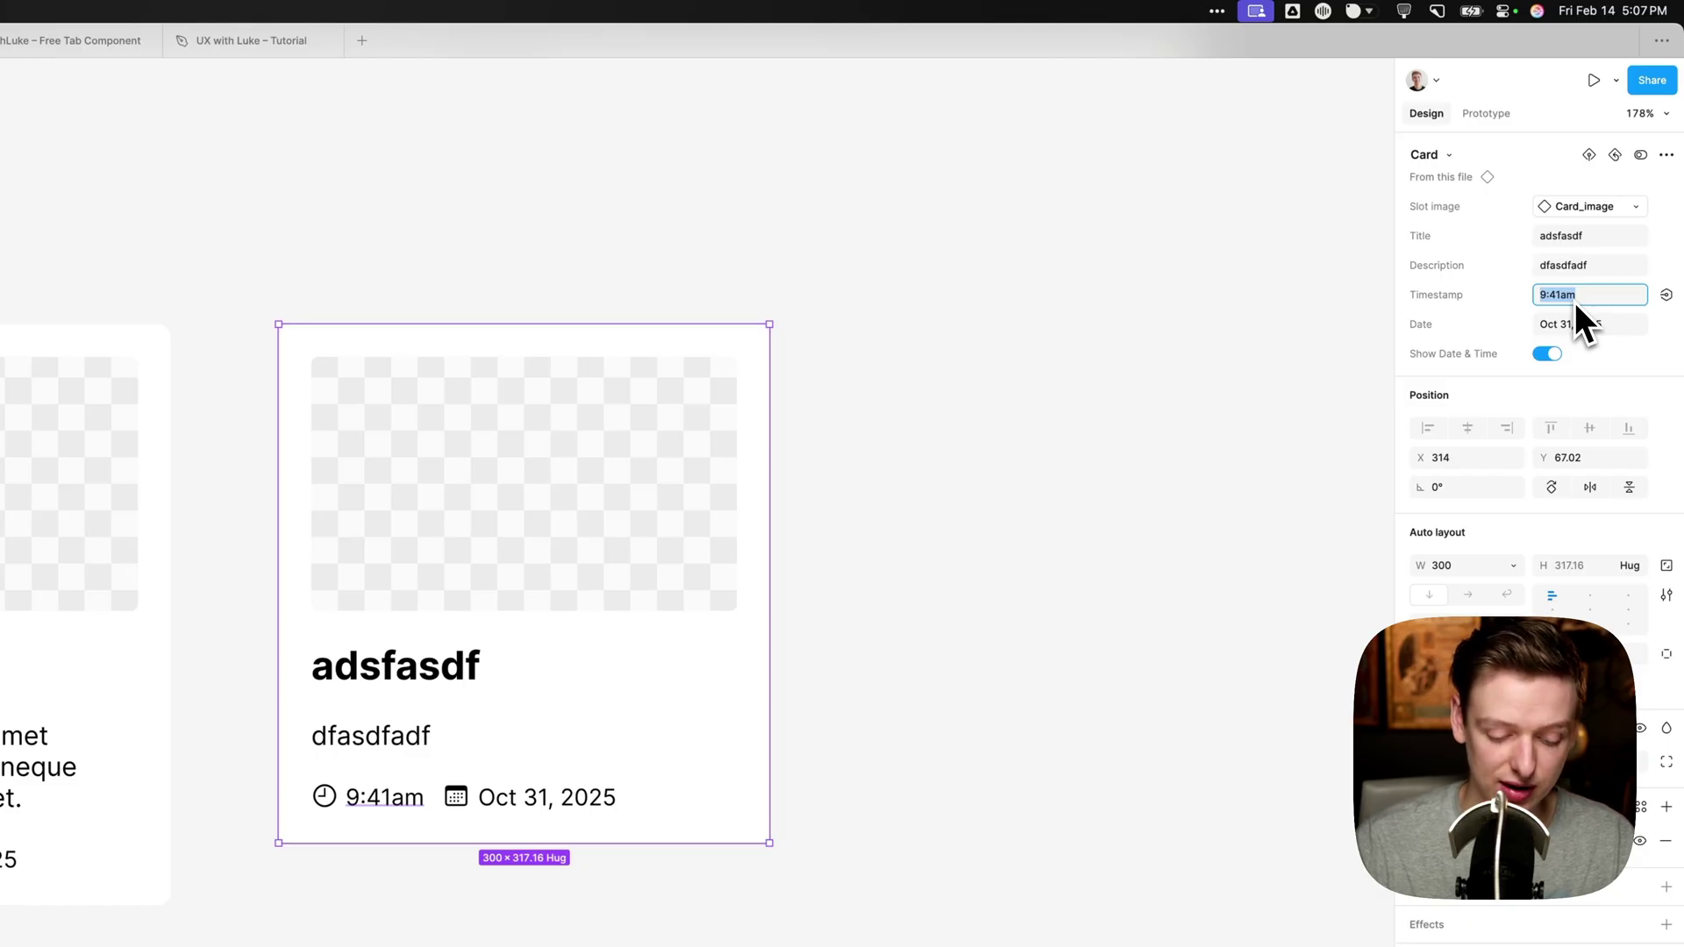
type("2:40pm")
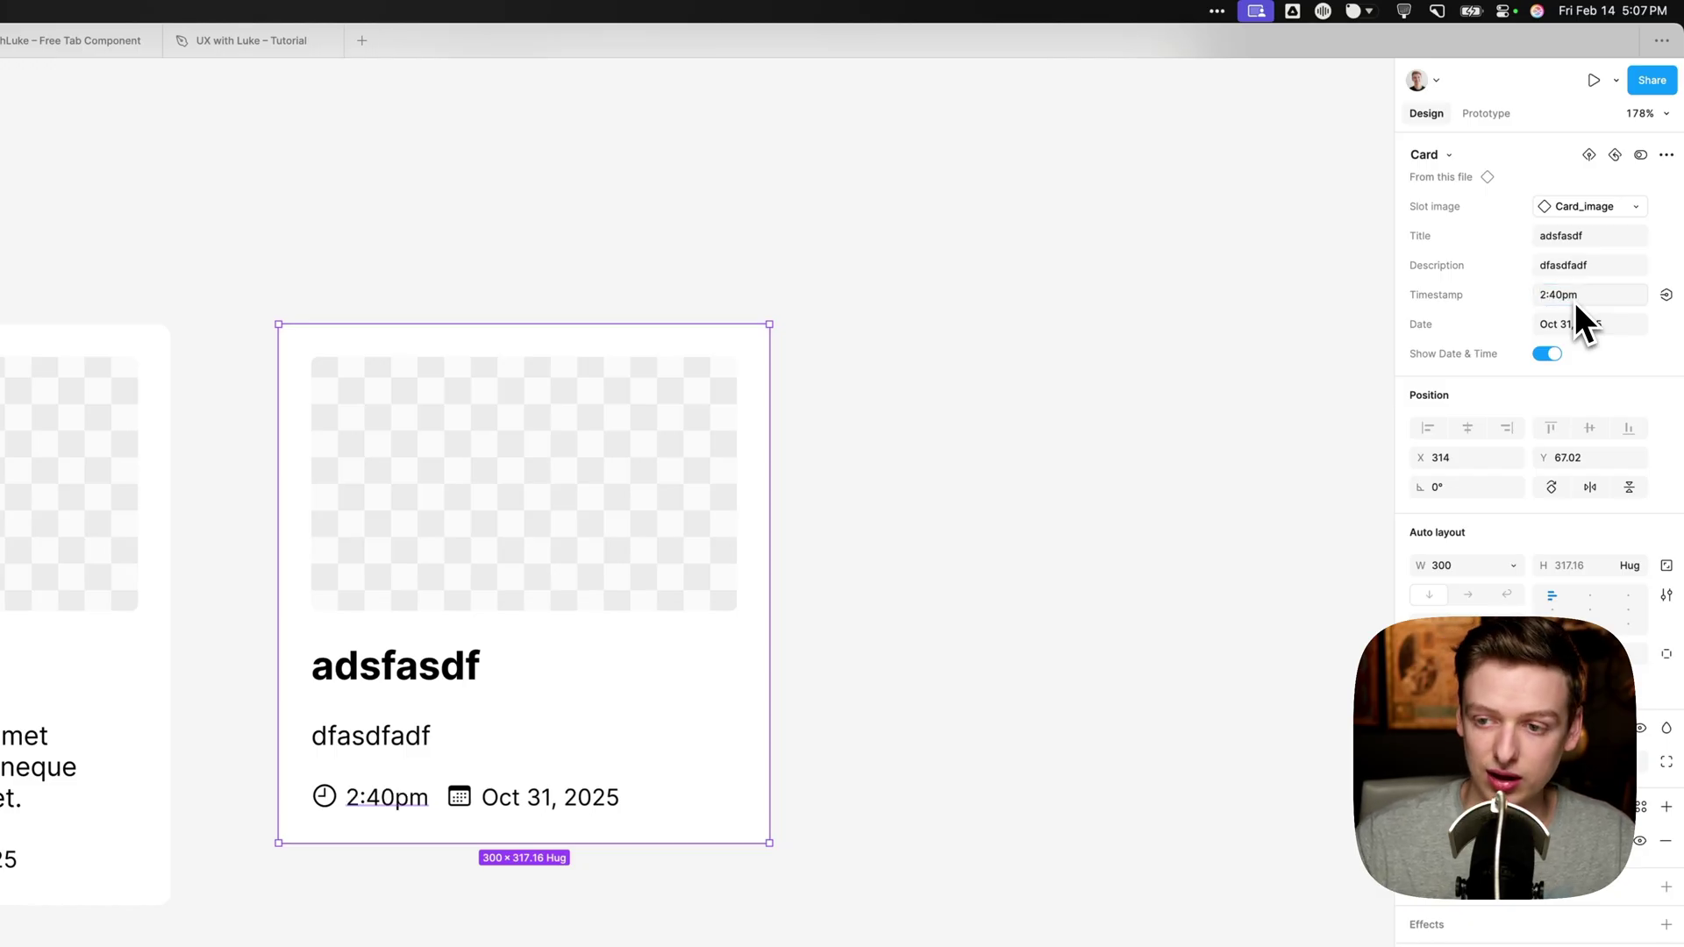
left_click(1570, 324)
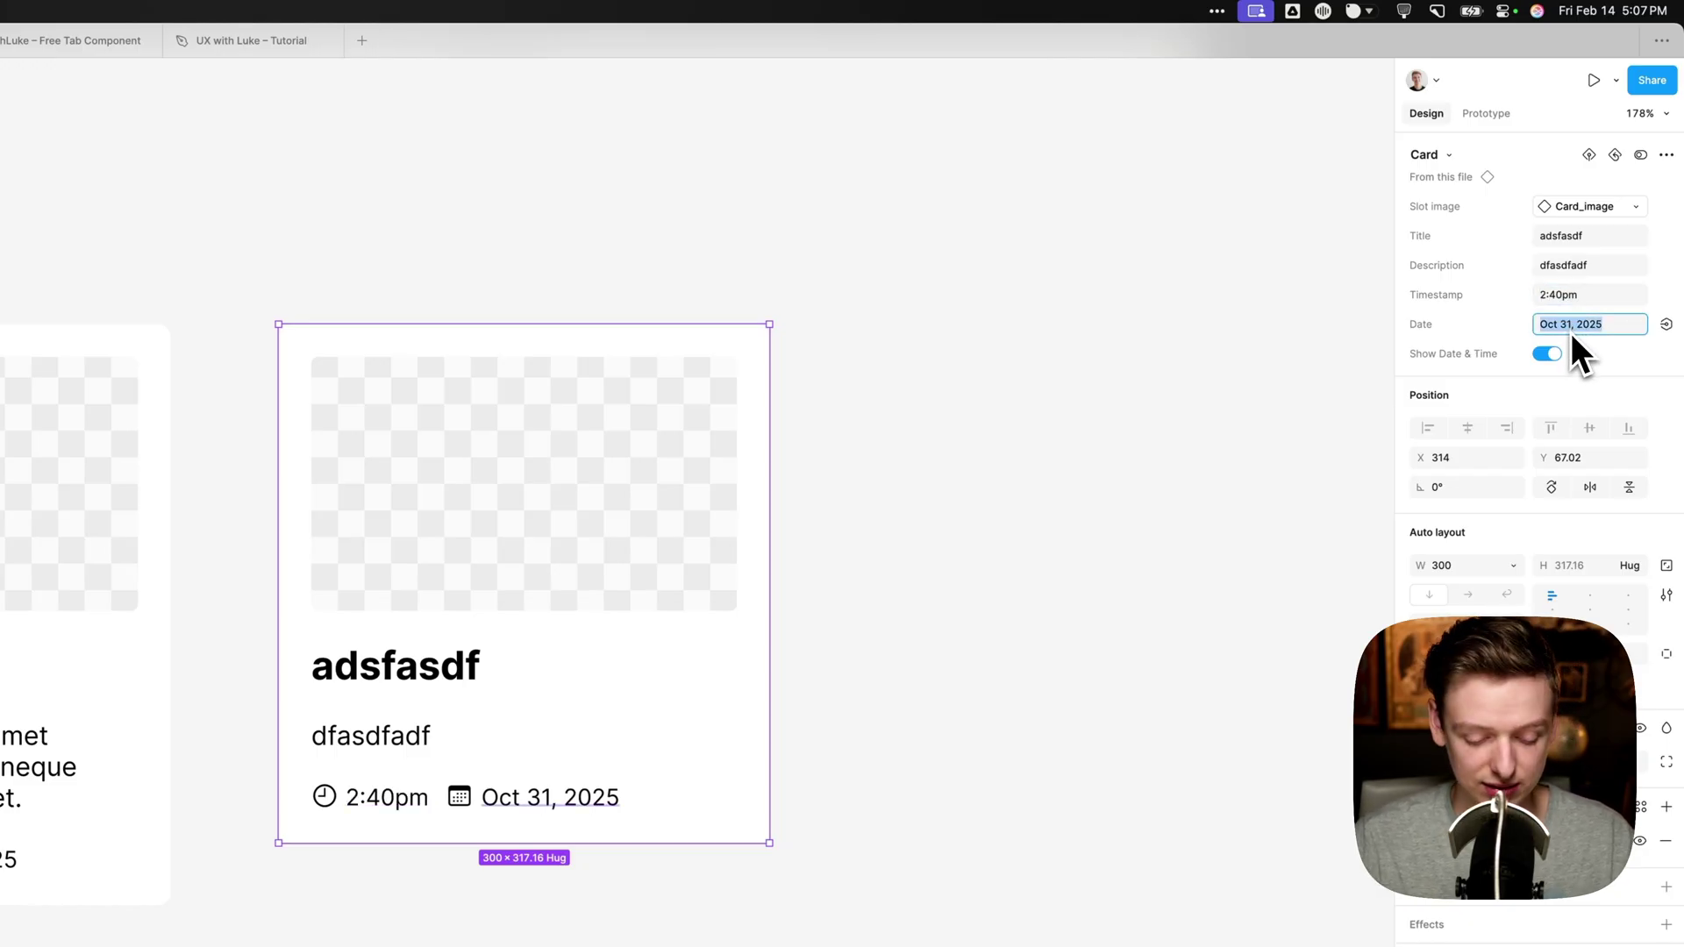
type("Nov 1, 20245")
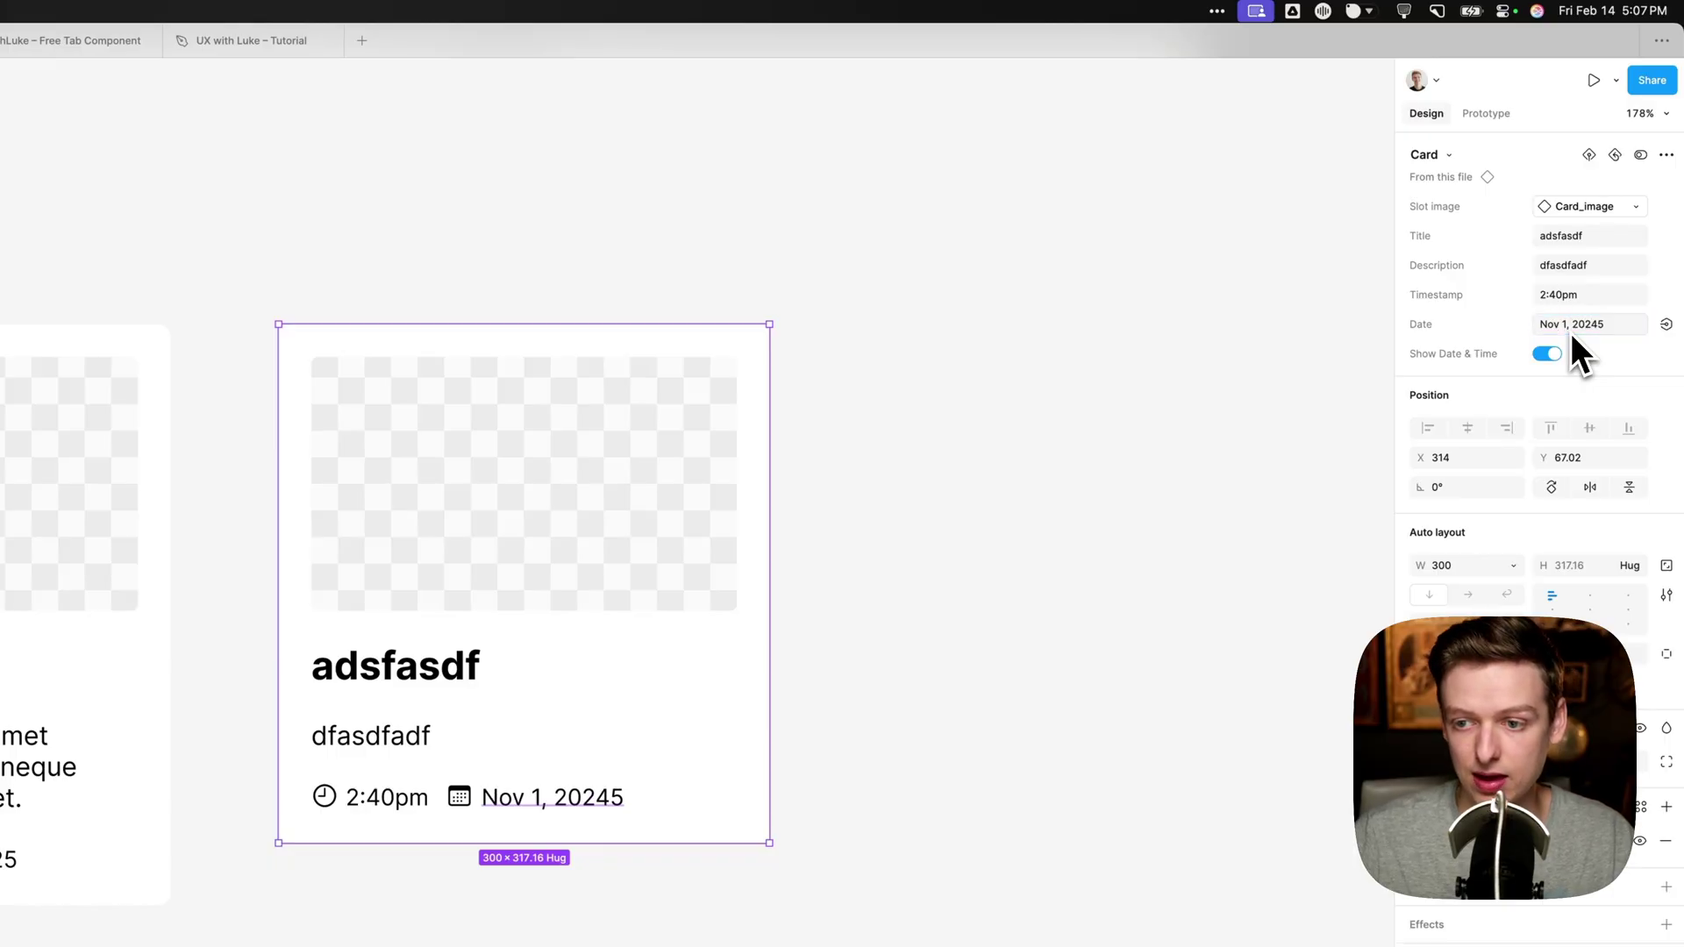
key("Return")
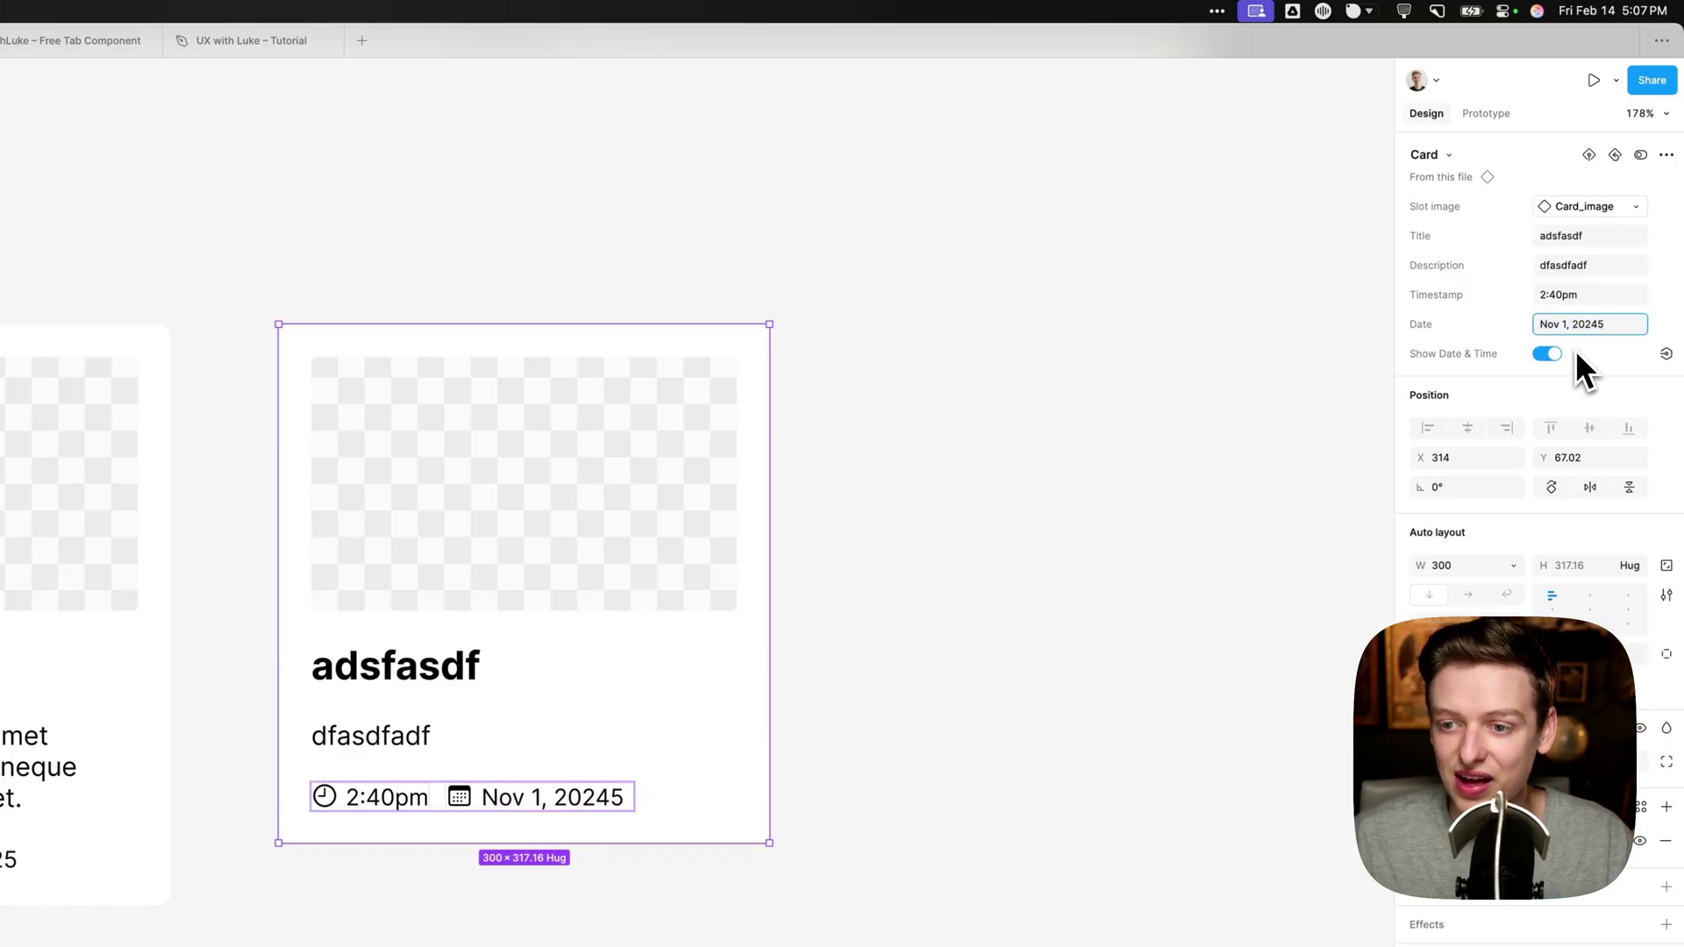
- Test the Show Date & Time property on the card instance by turning it off and back on
left_click(1553, 355)
left_click(1546, 299)
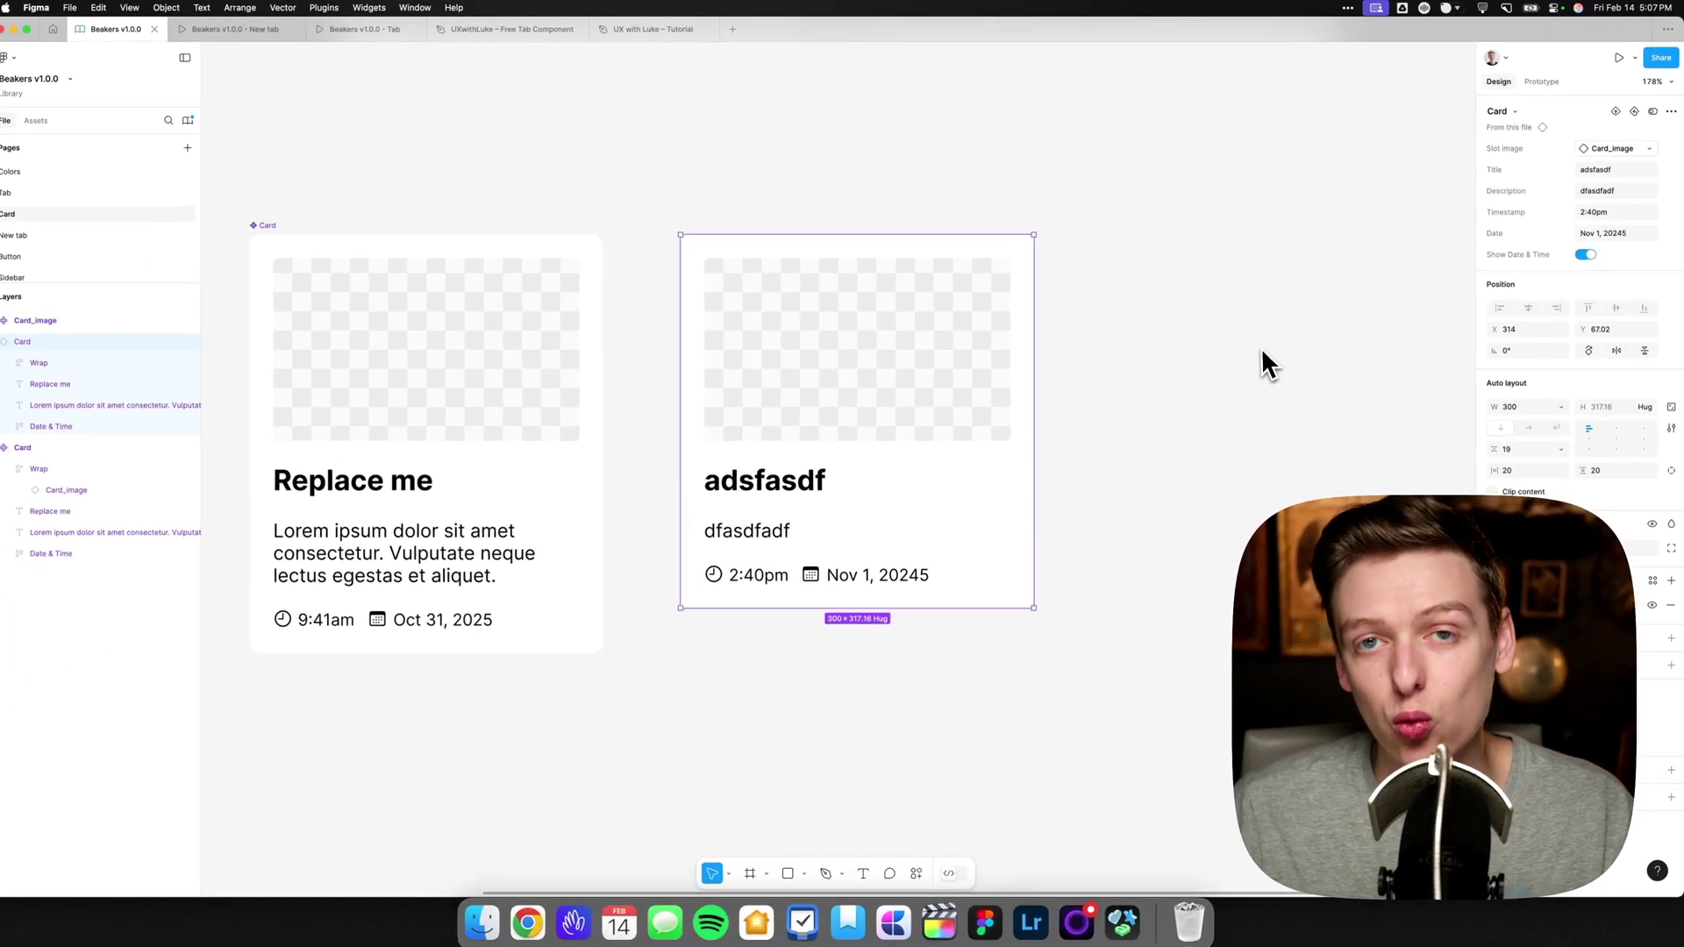
- Reorder the main Card component's properties so that Show Date & Time sits directly above Timestamp
scroll(1263, 361, "left", 2)
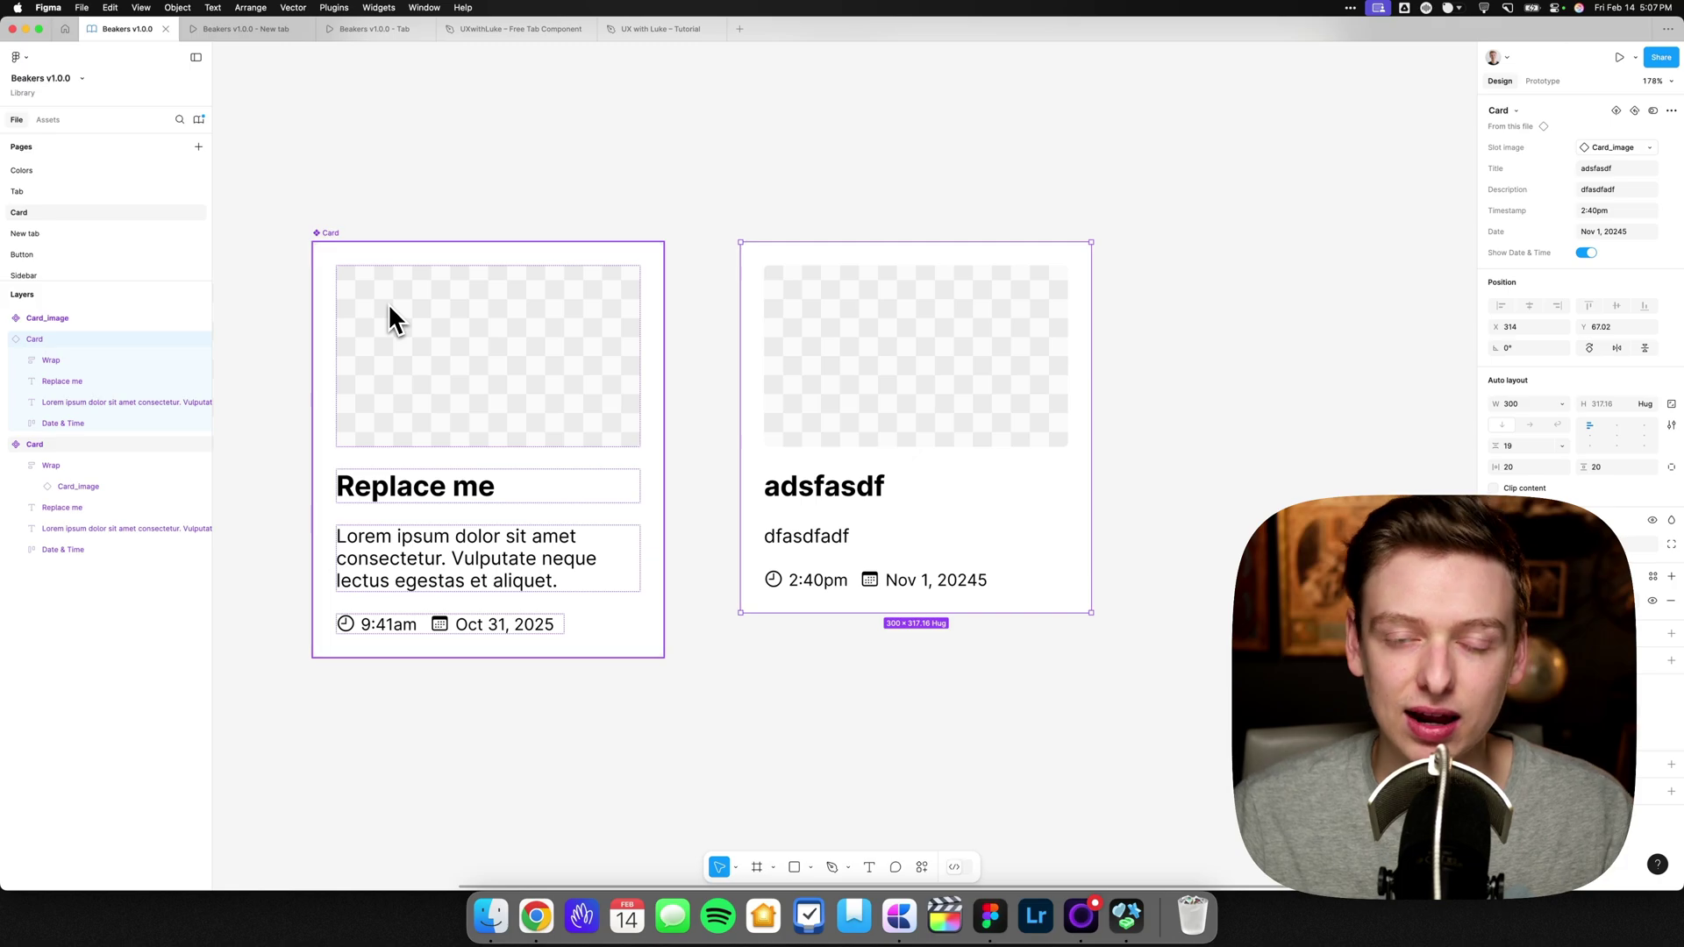
left_click(388, 307)
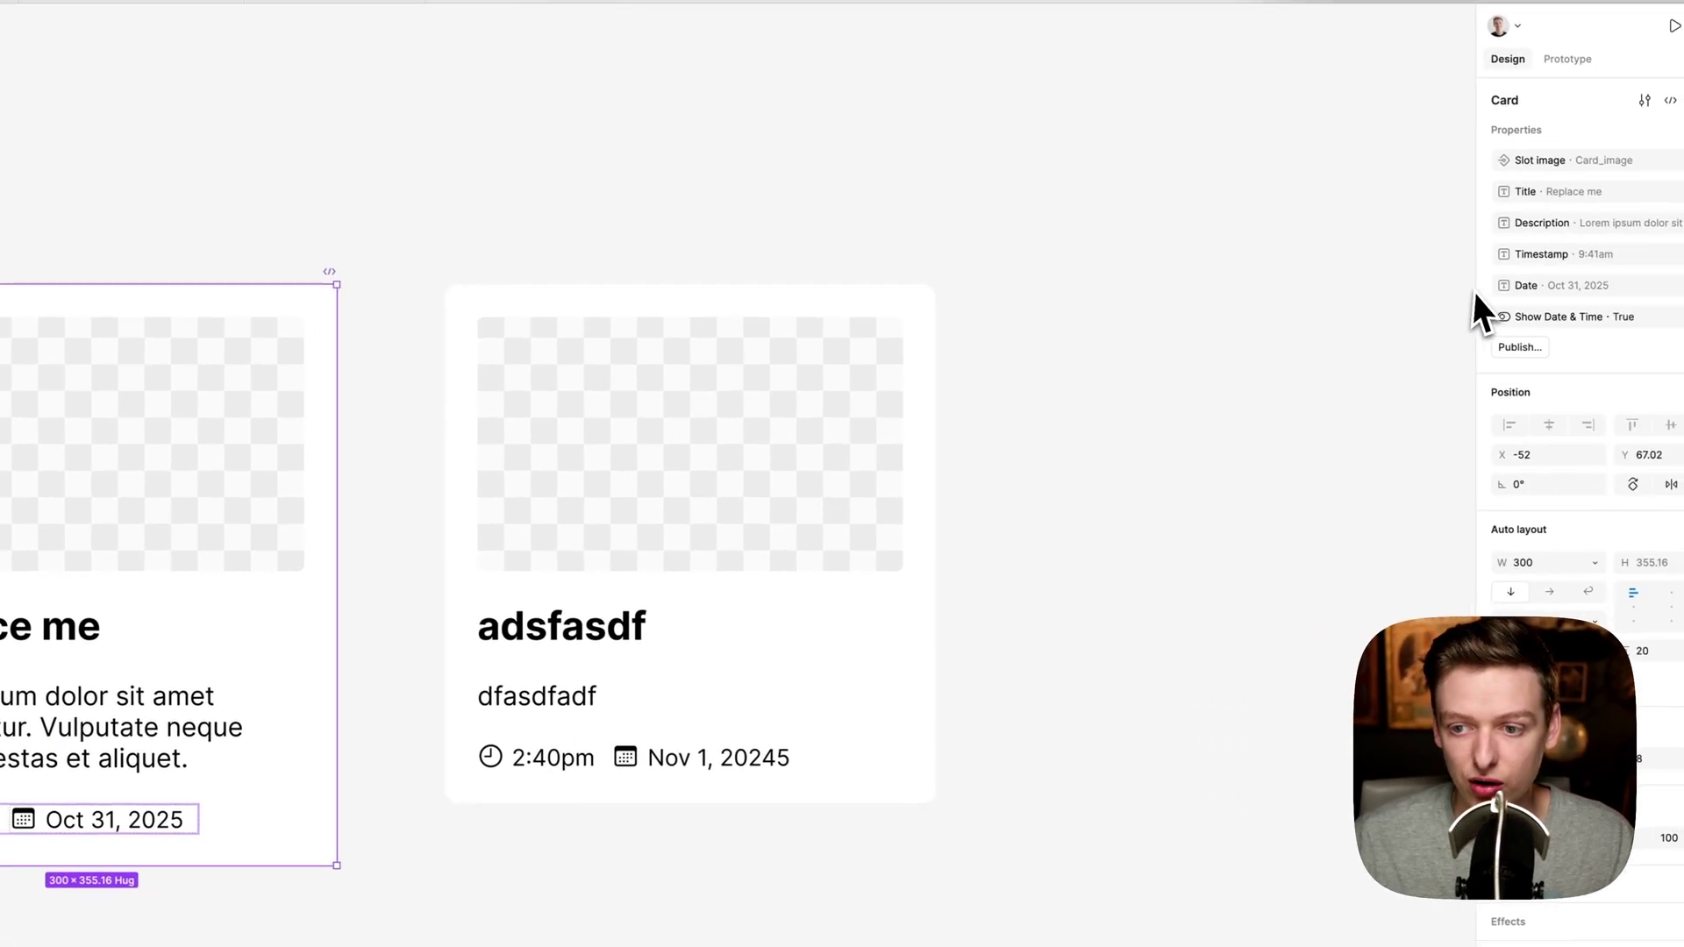
left_click_drag(1457, 315, 1460, 250)
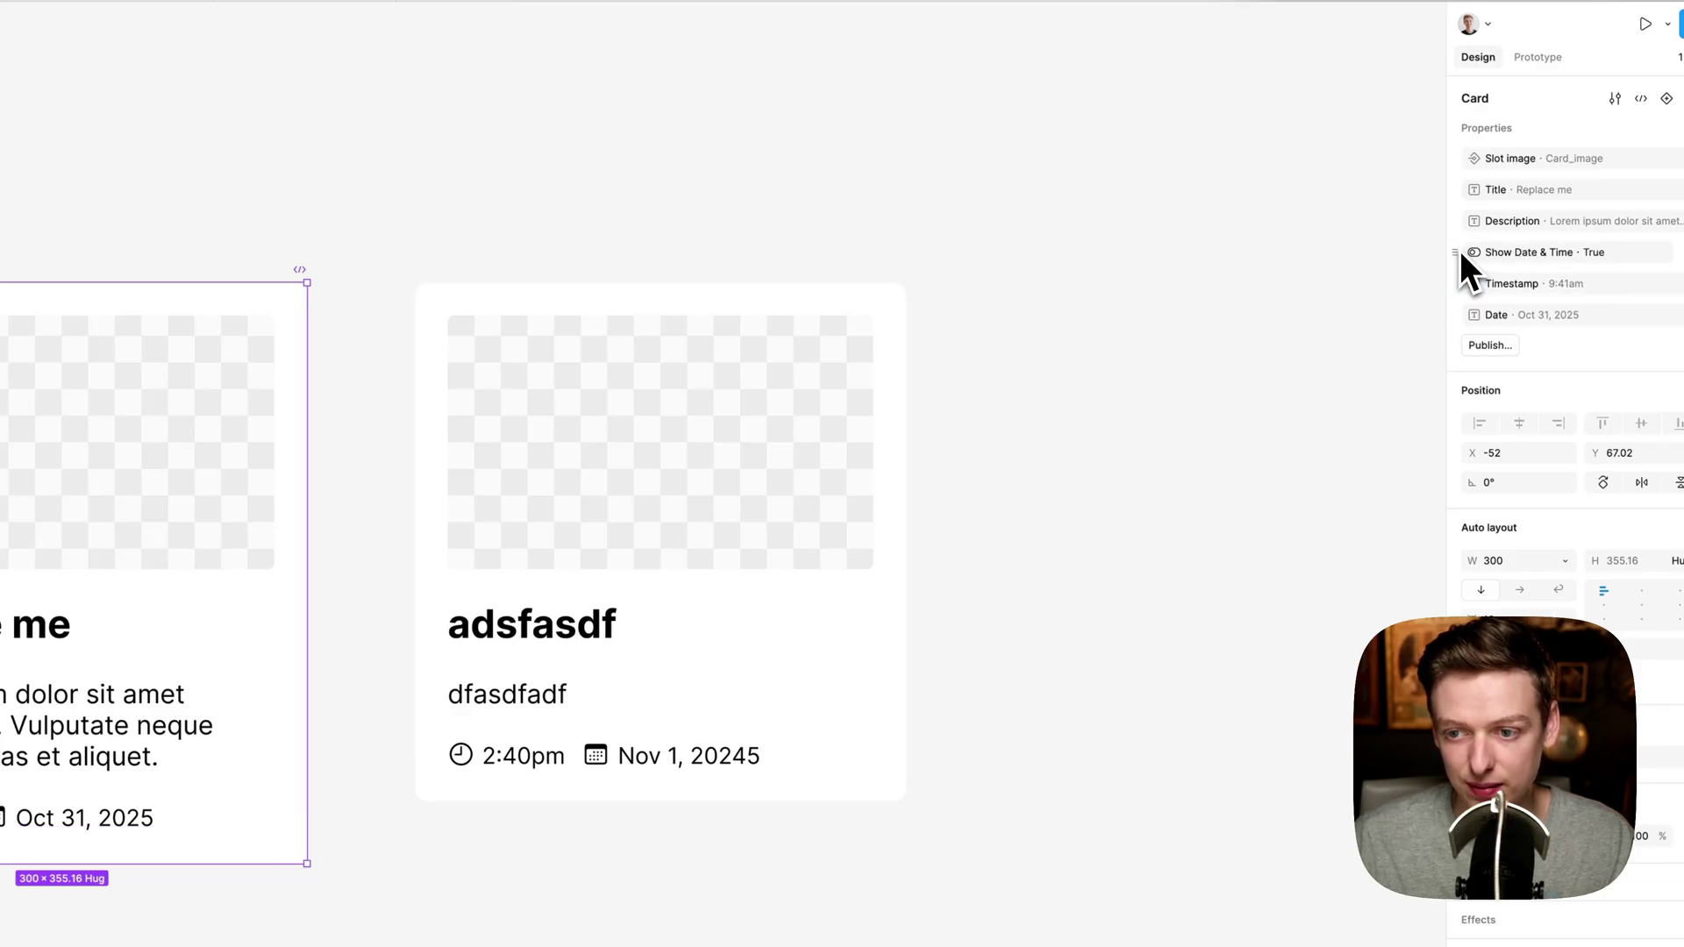
- Check the reordered properties on the card instance by switching Show Date & Time off and on again
left_click(801, 470)
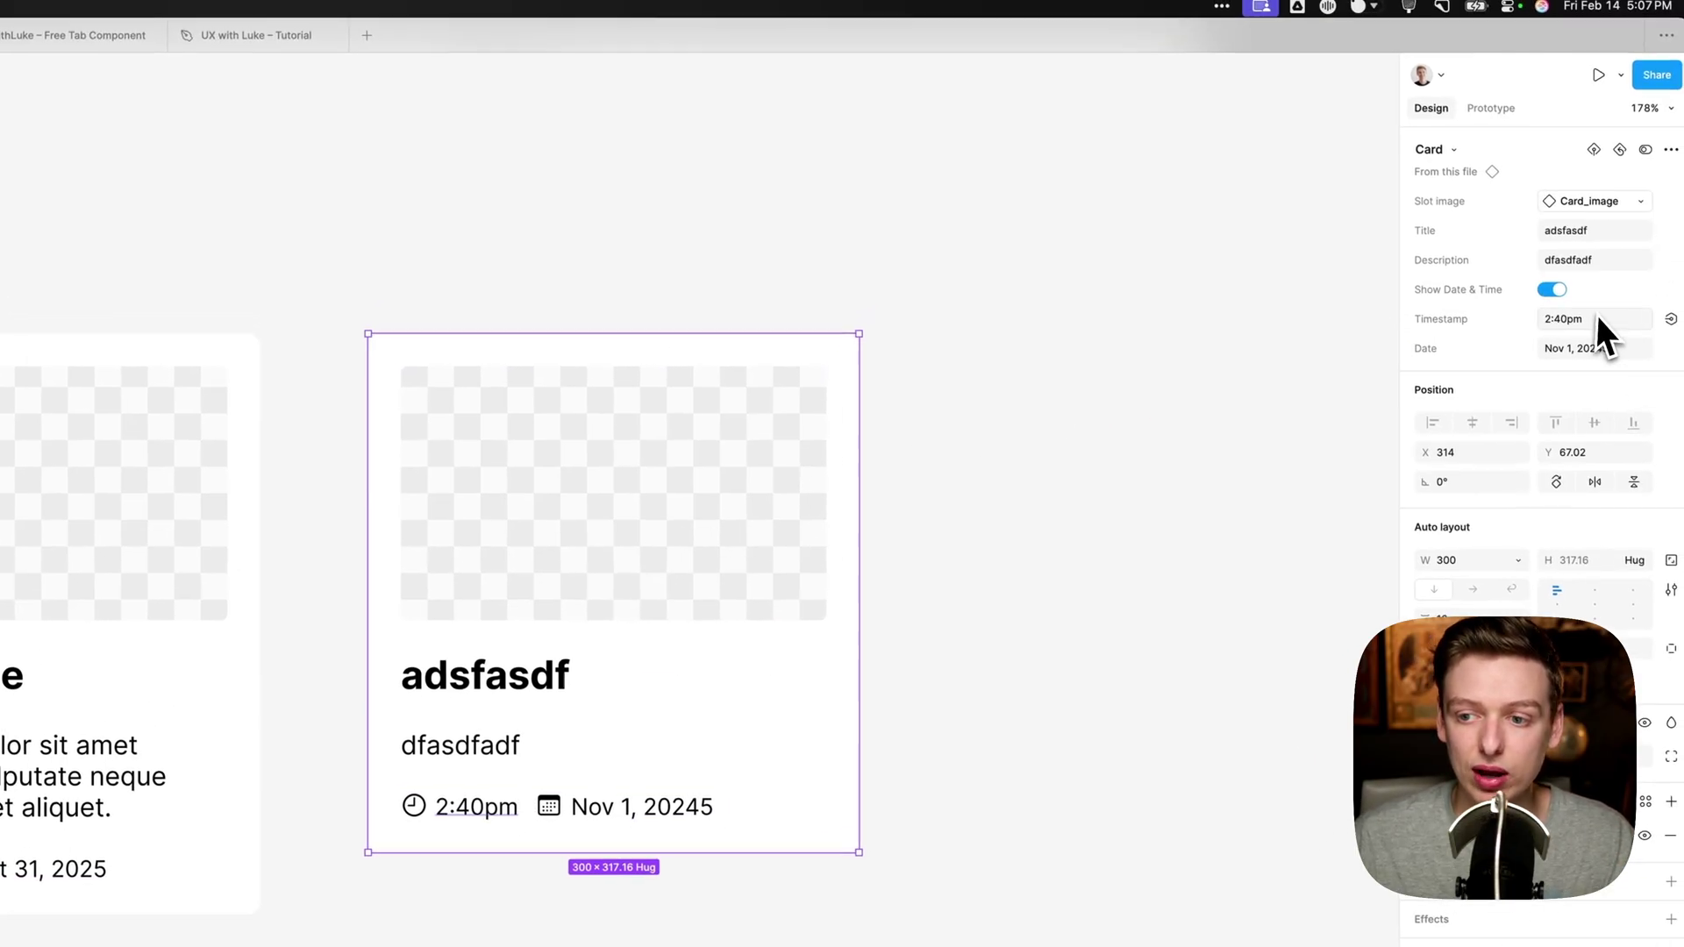
left_click(1550, 291)
left_click(1549, 290)
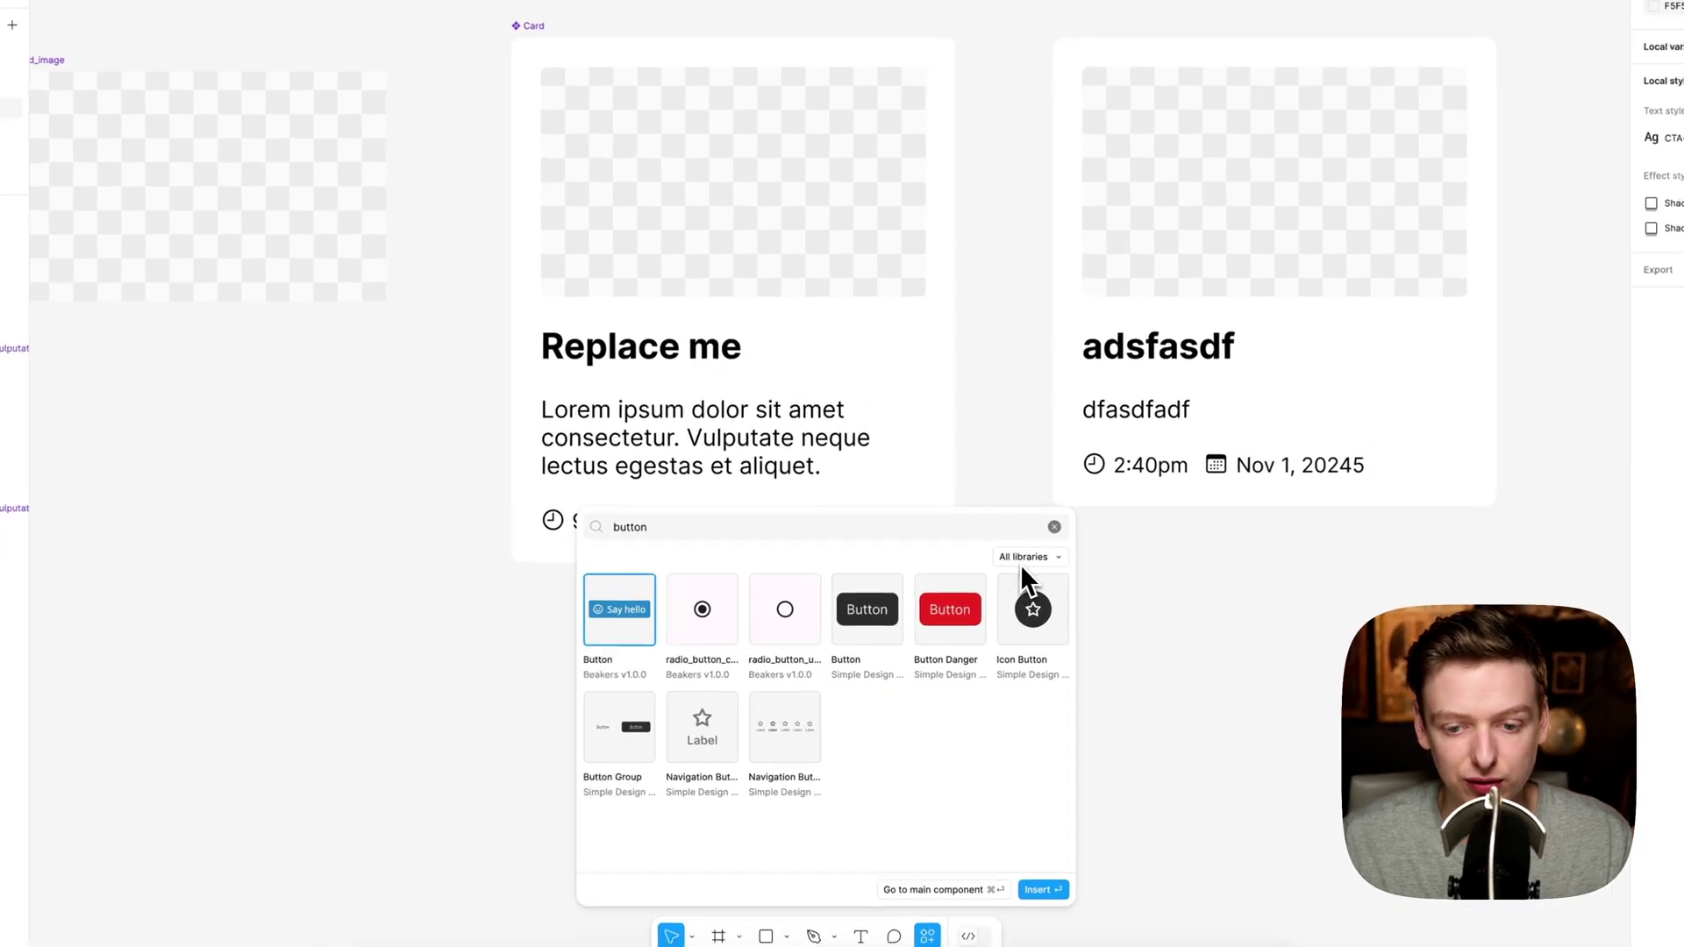
- Limit the button search to the Simple Design System library and insert its Button component beneath the date and time in the main card
left_click(1001, 567)
left_click(1088, 682)
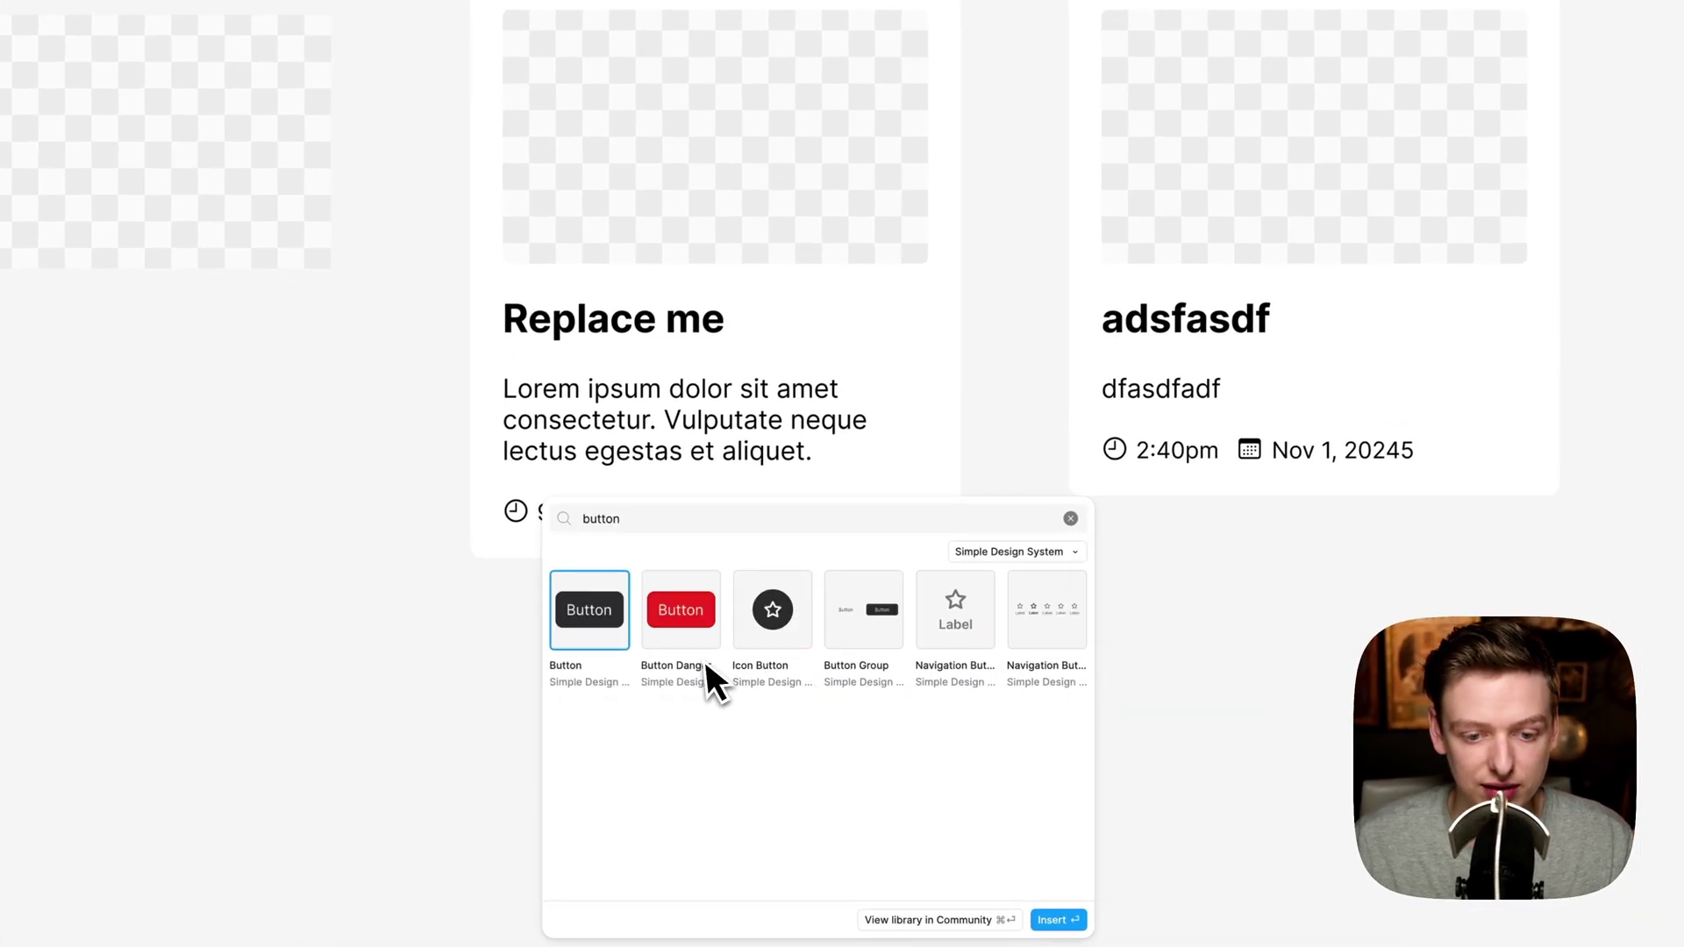
left_click_drag(602, 628, 519, 545)
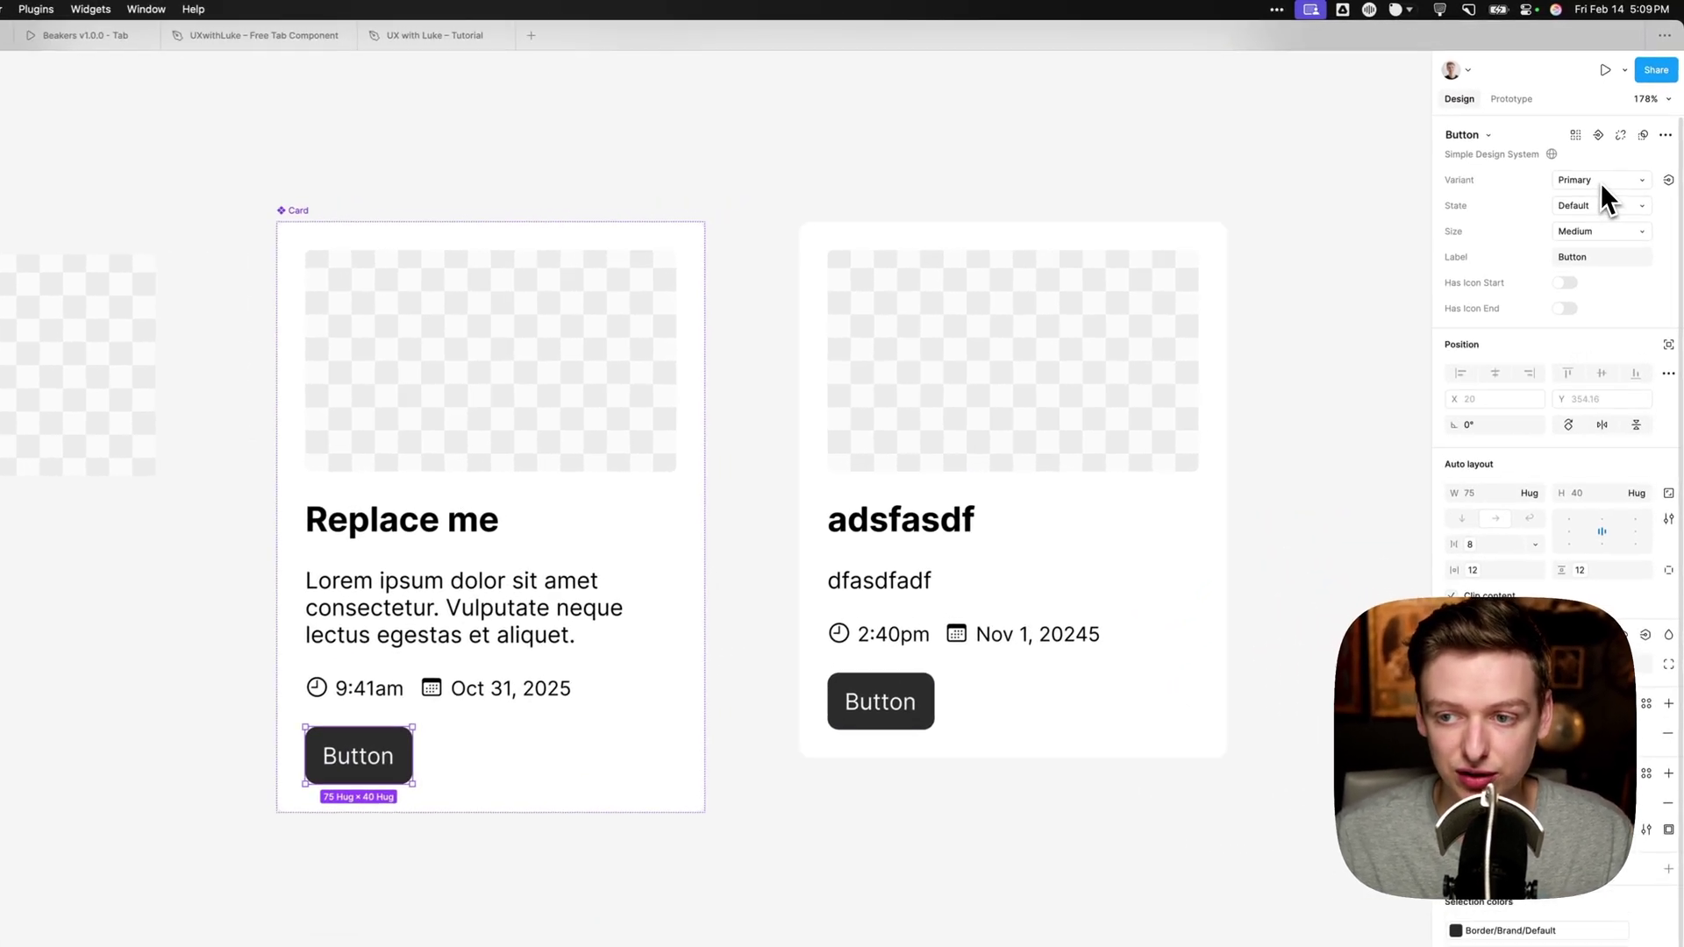
- Try the Neutral and Subtle variants on the main card's button and restore the Primary variant
left_click(1617, 149)
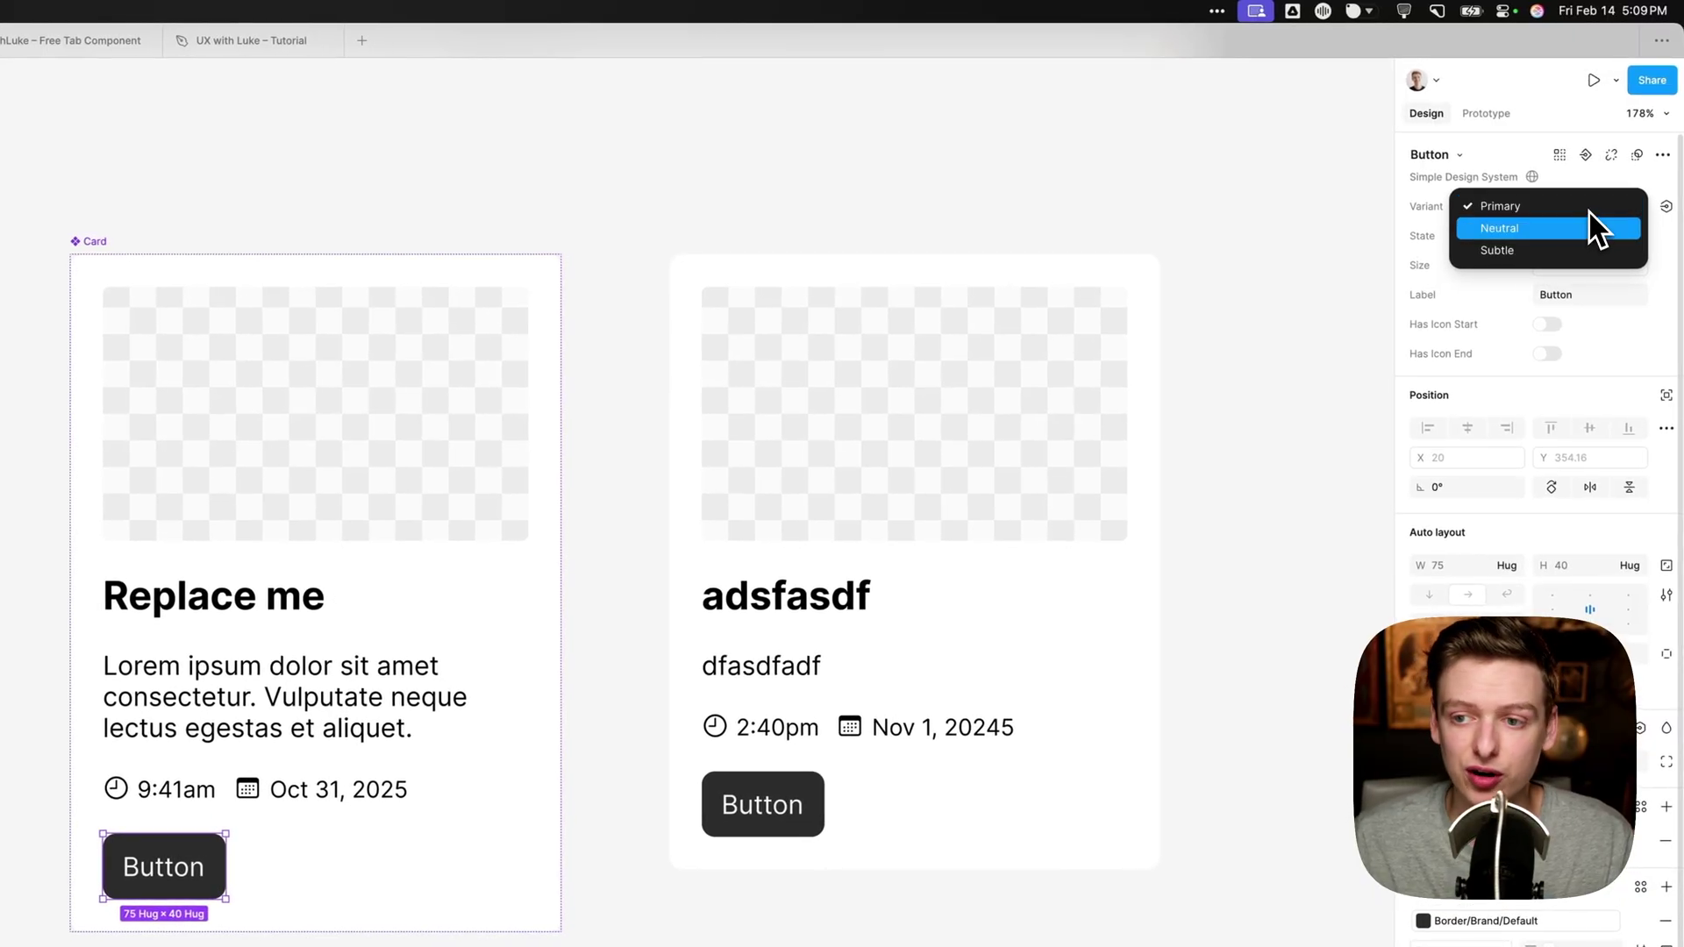
left_click(1587, 226)
left_click(1587, 209)
left_click(1583, 229)
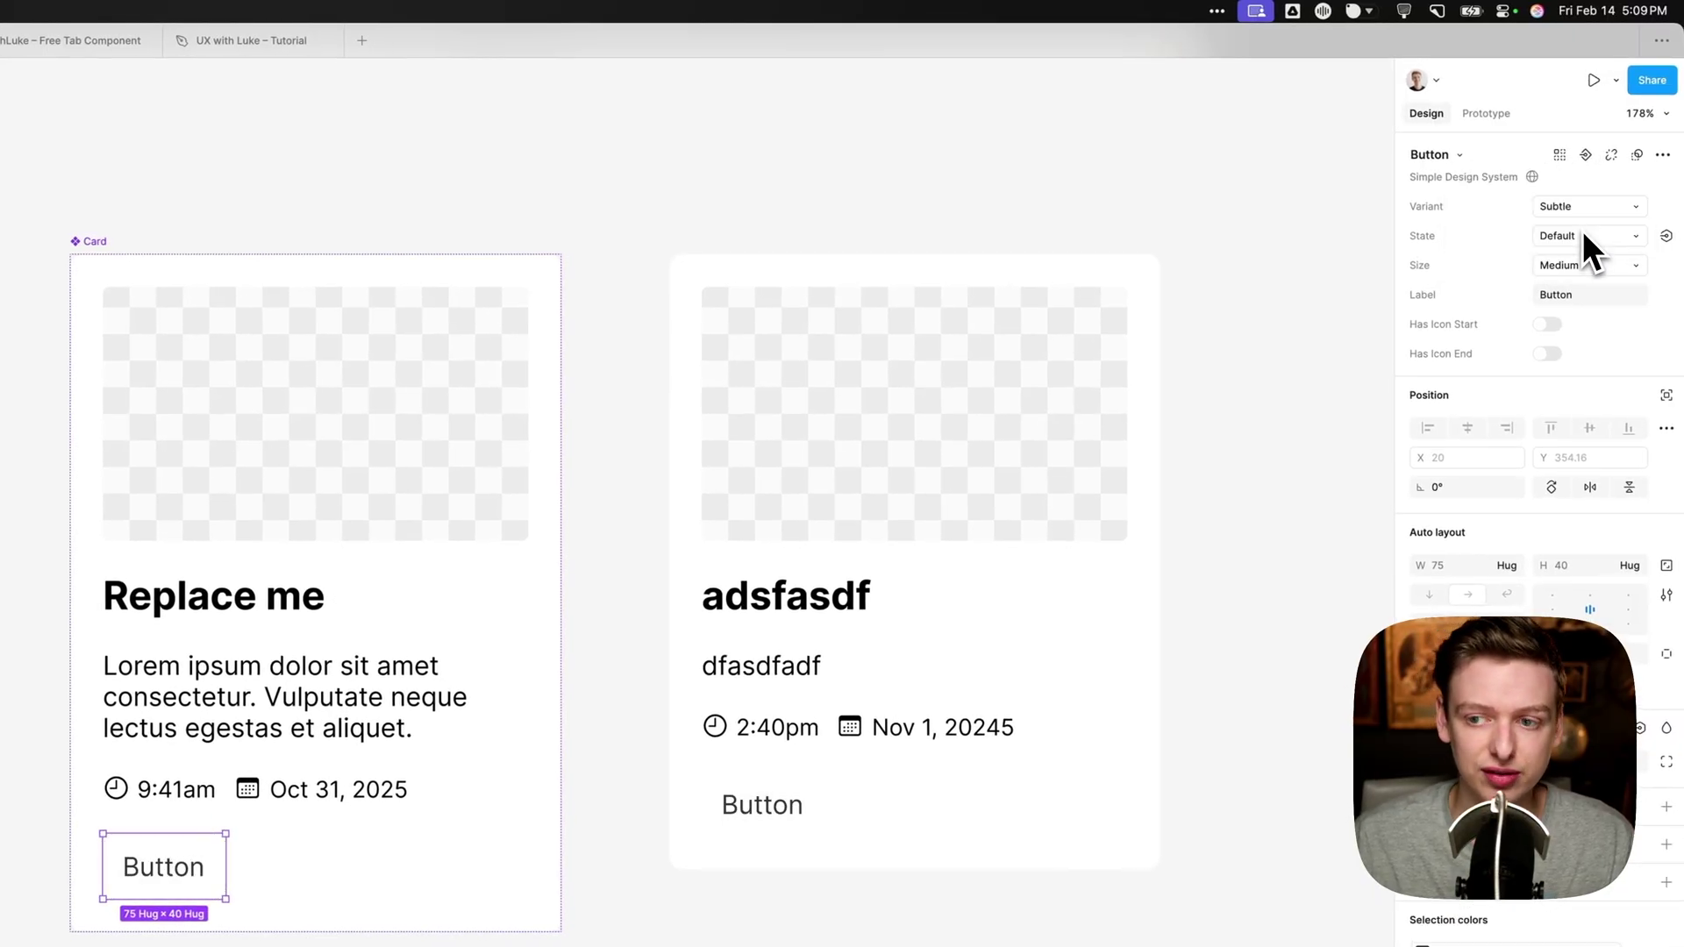
left_click(1570, 203)
left_click(1549, 161)
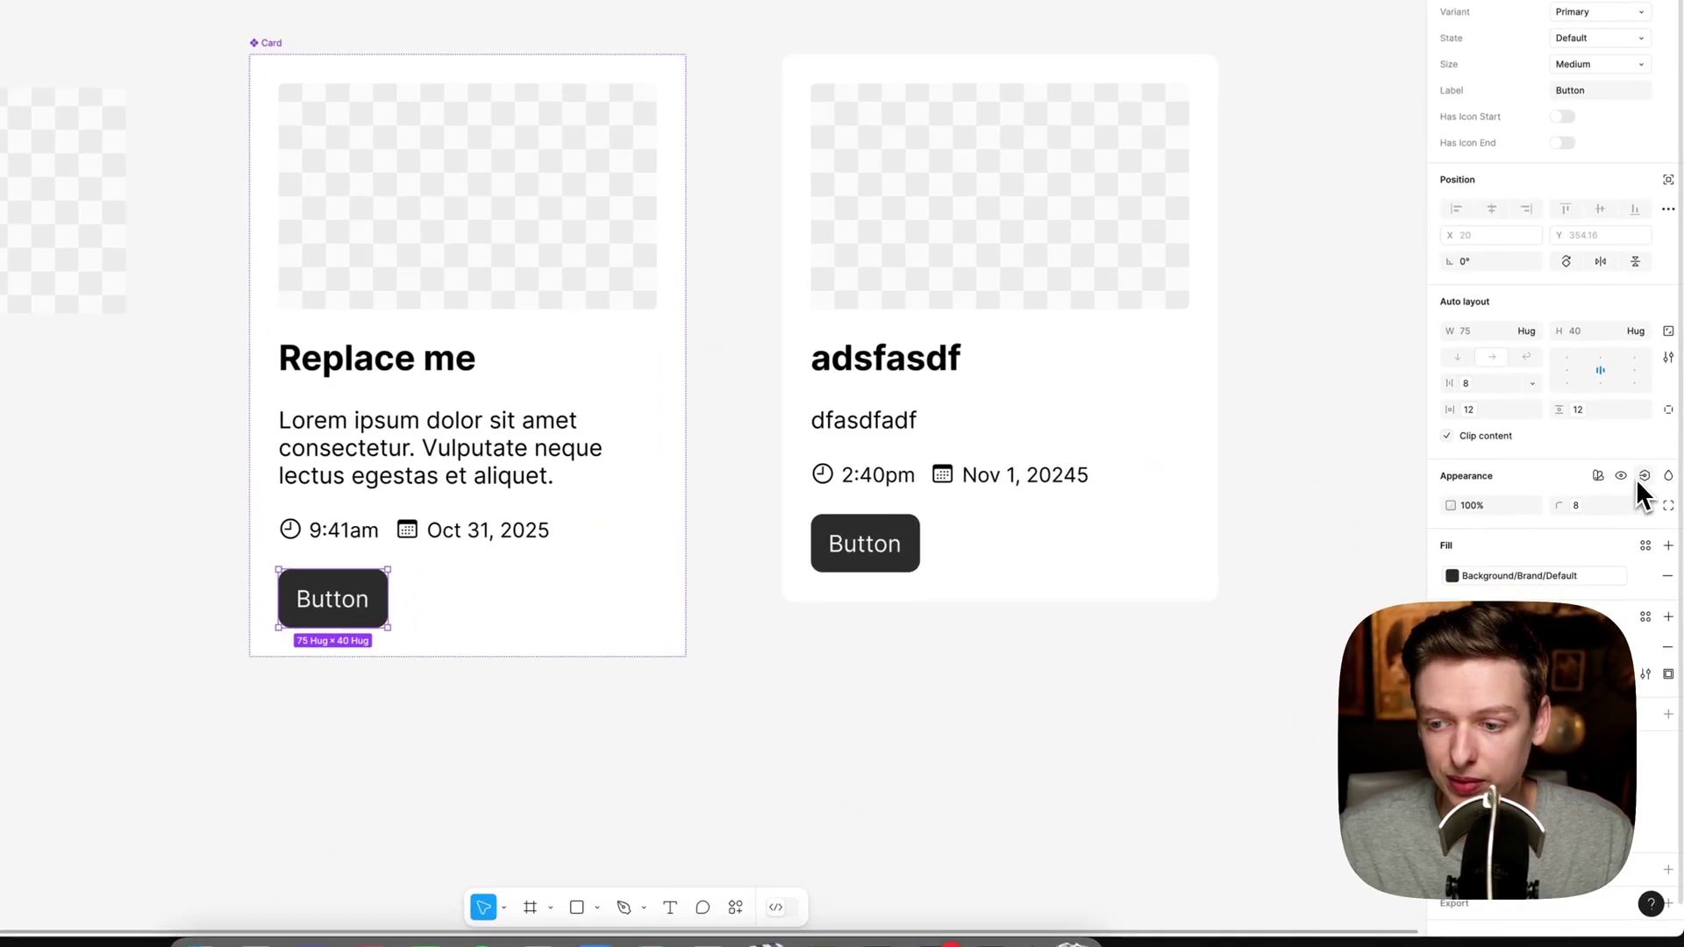
- Create a visibility property named Show Button with the value True for the main card's button
left_click(1653, 520)
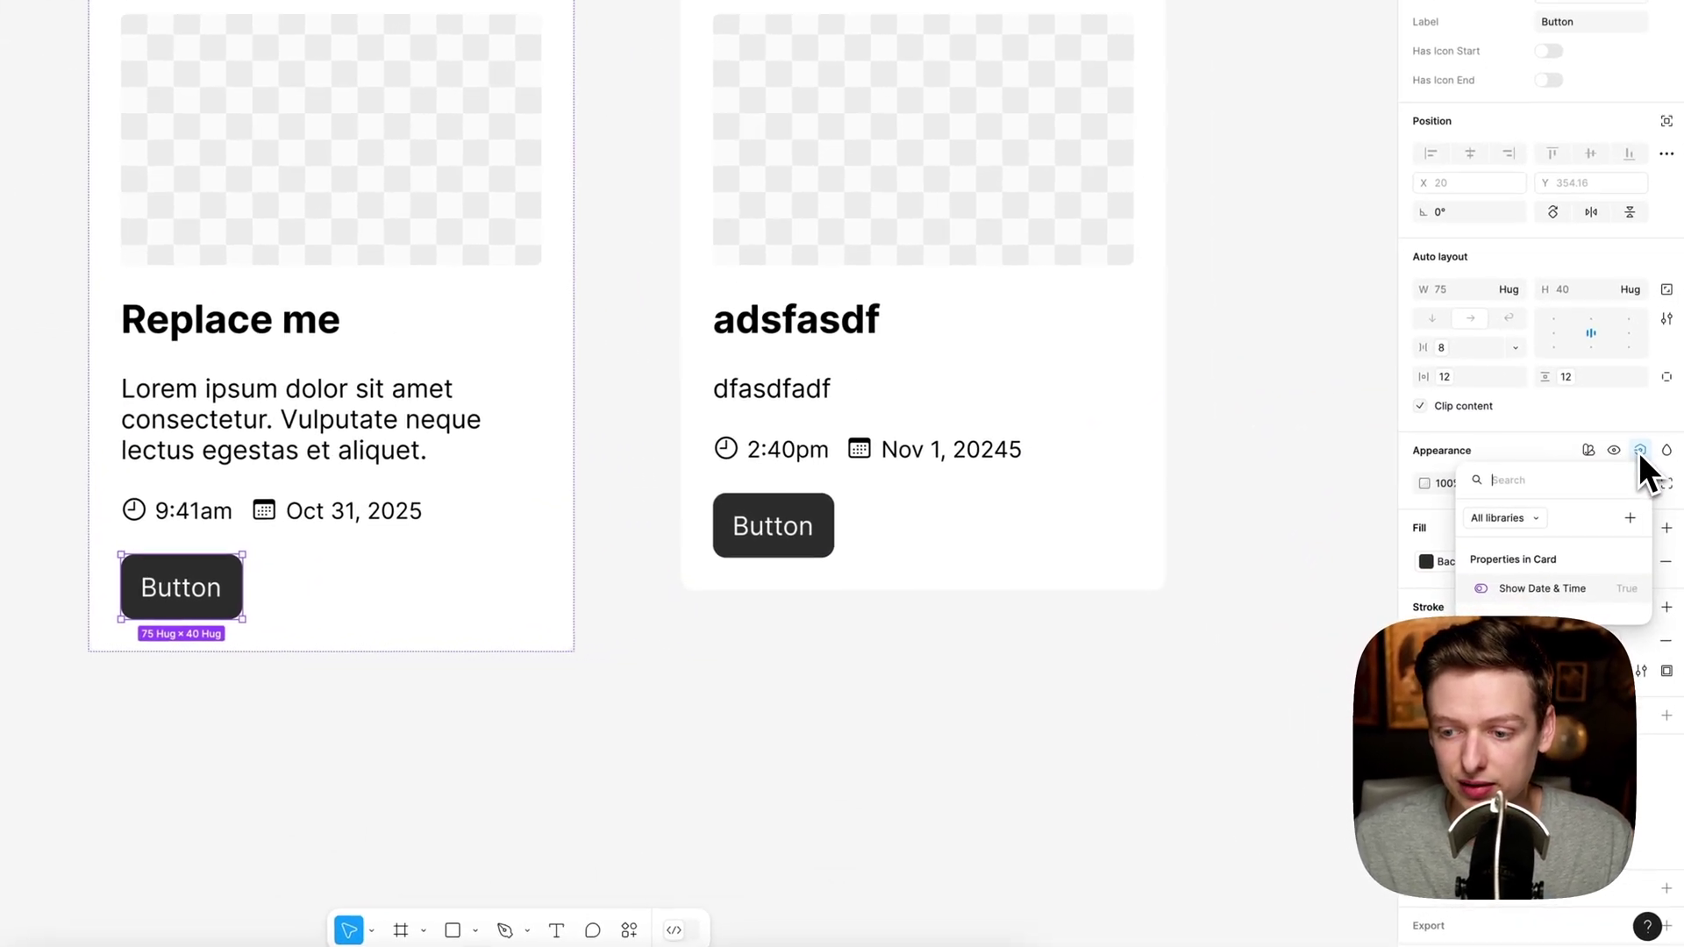
left_click(1630, 516)
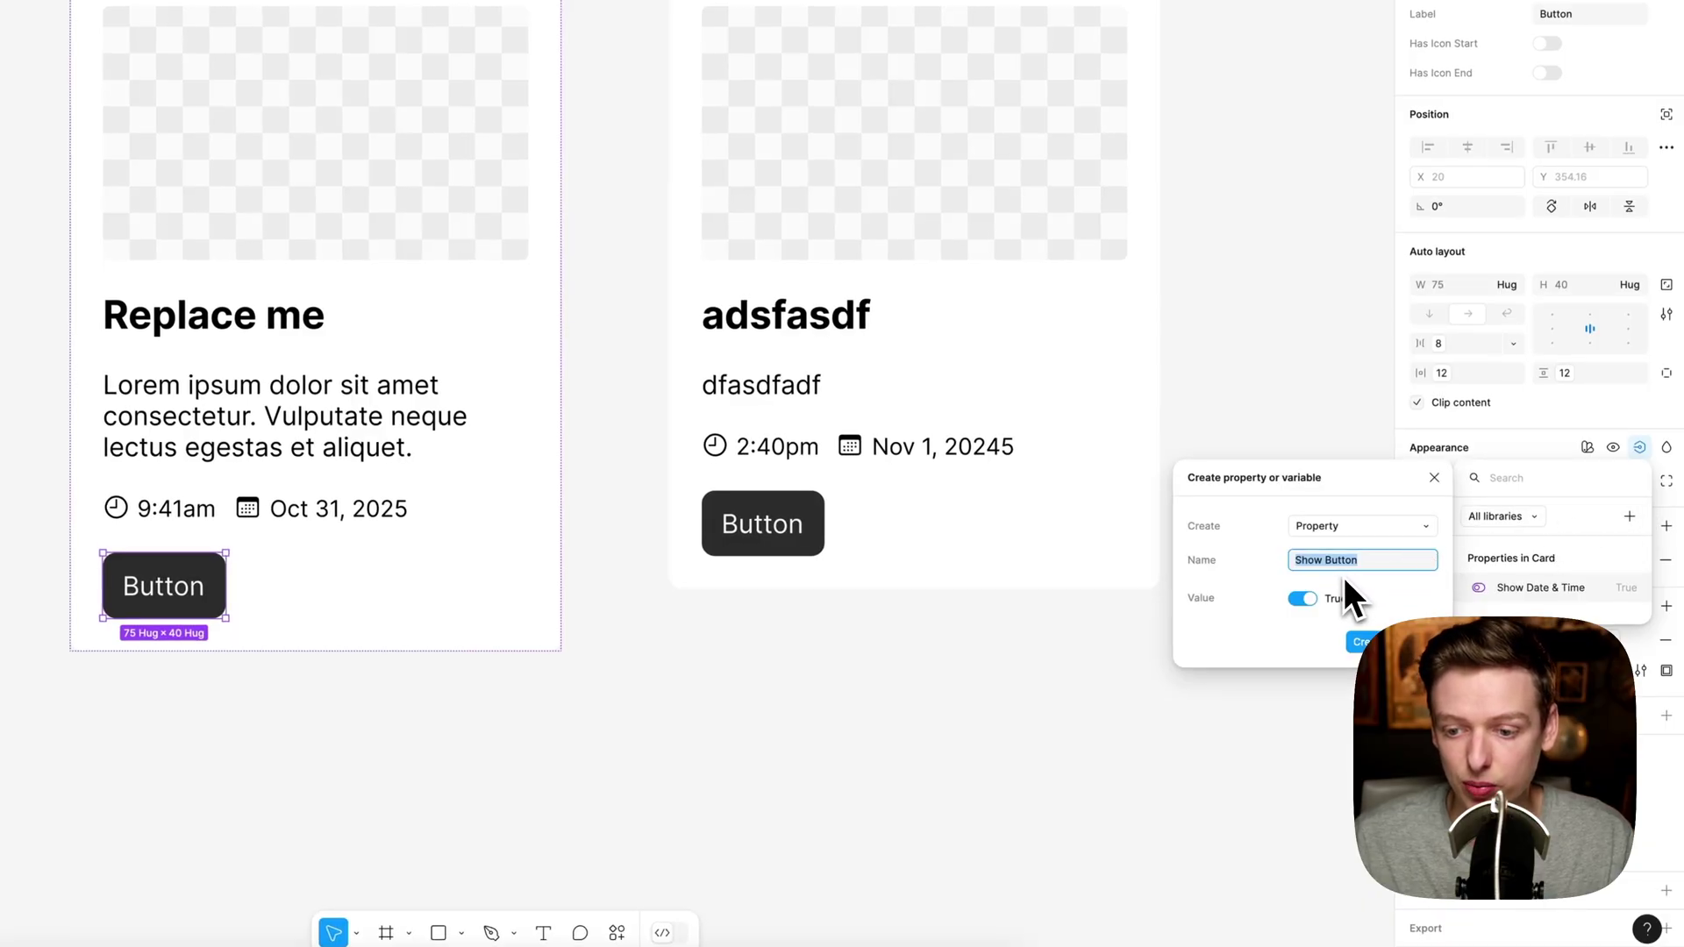
key("Return")
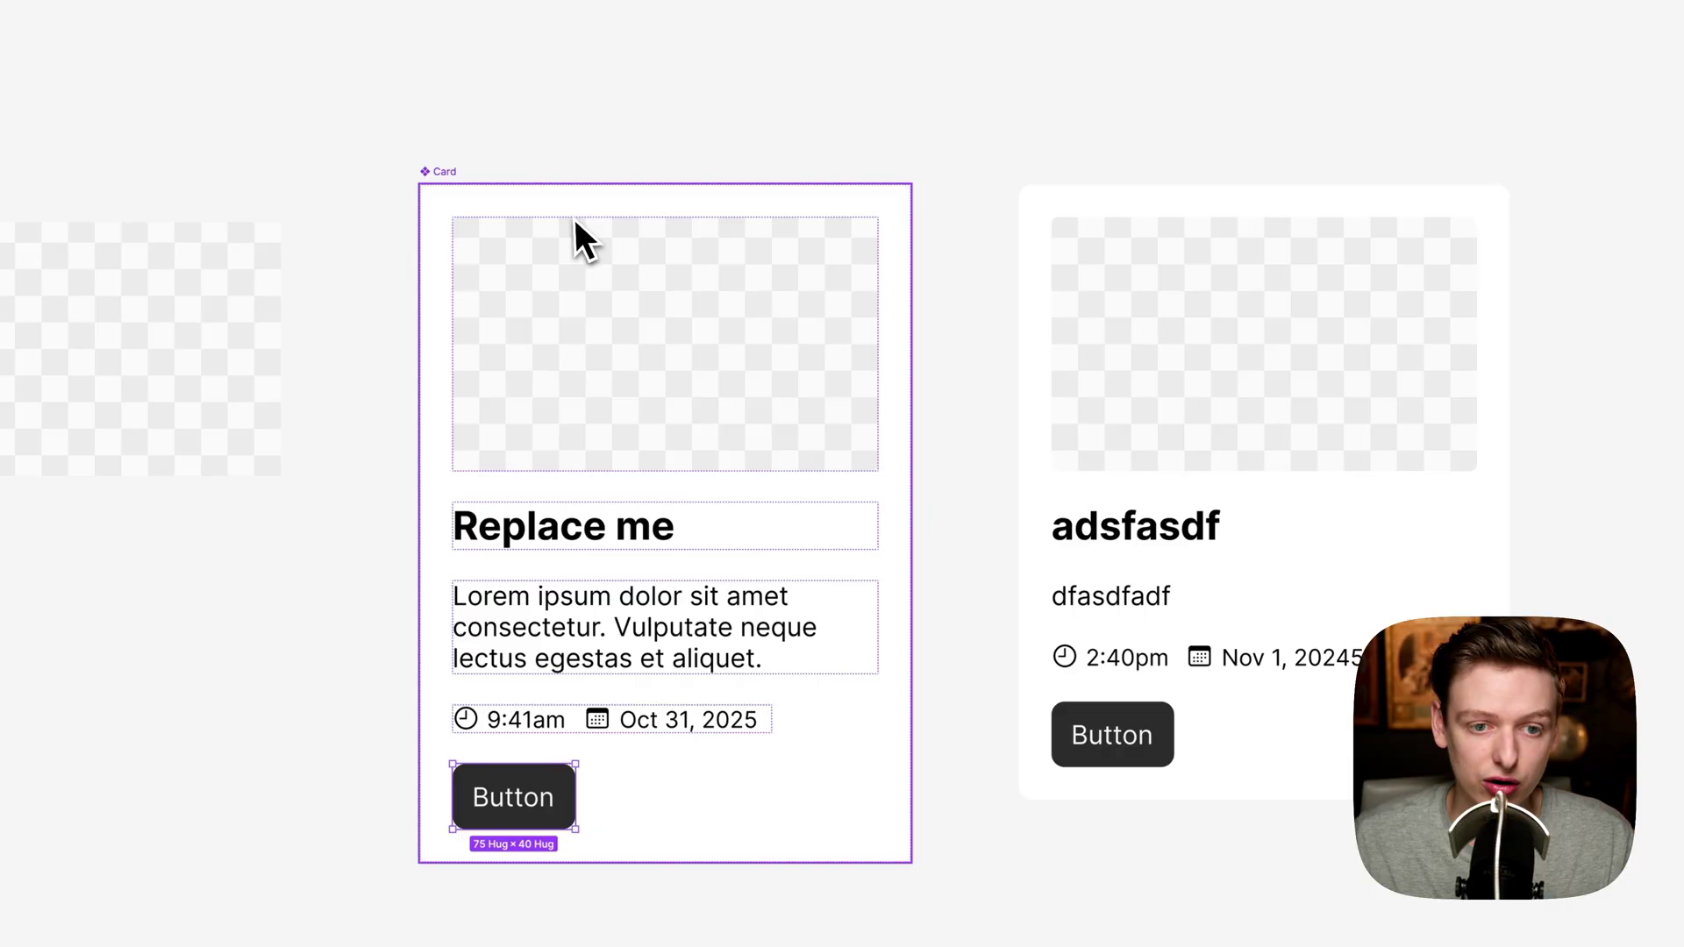
- Expose the nested Button instance's properties on the main Card component
left_click(446, 181)
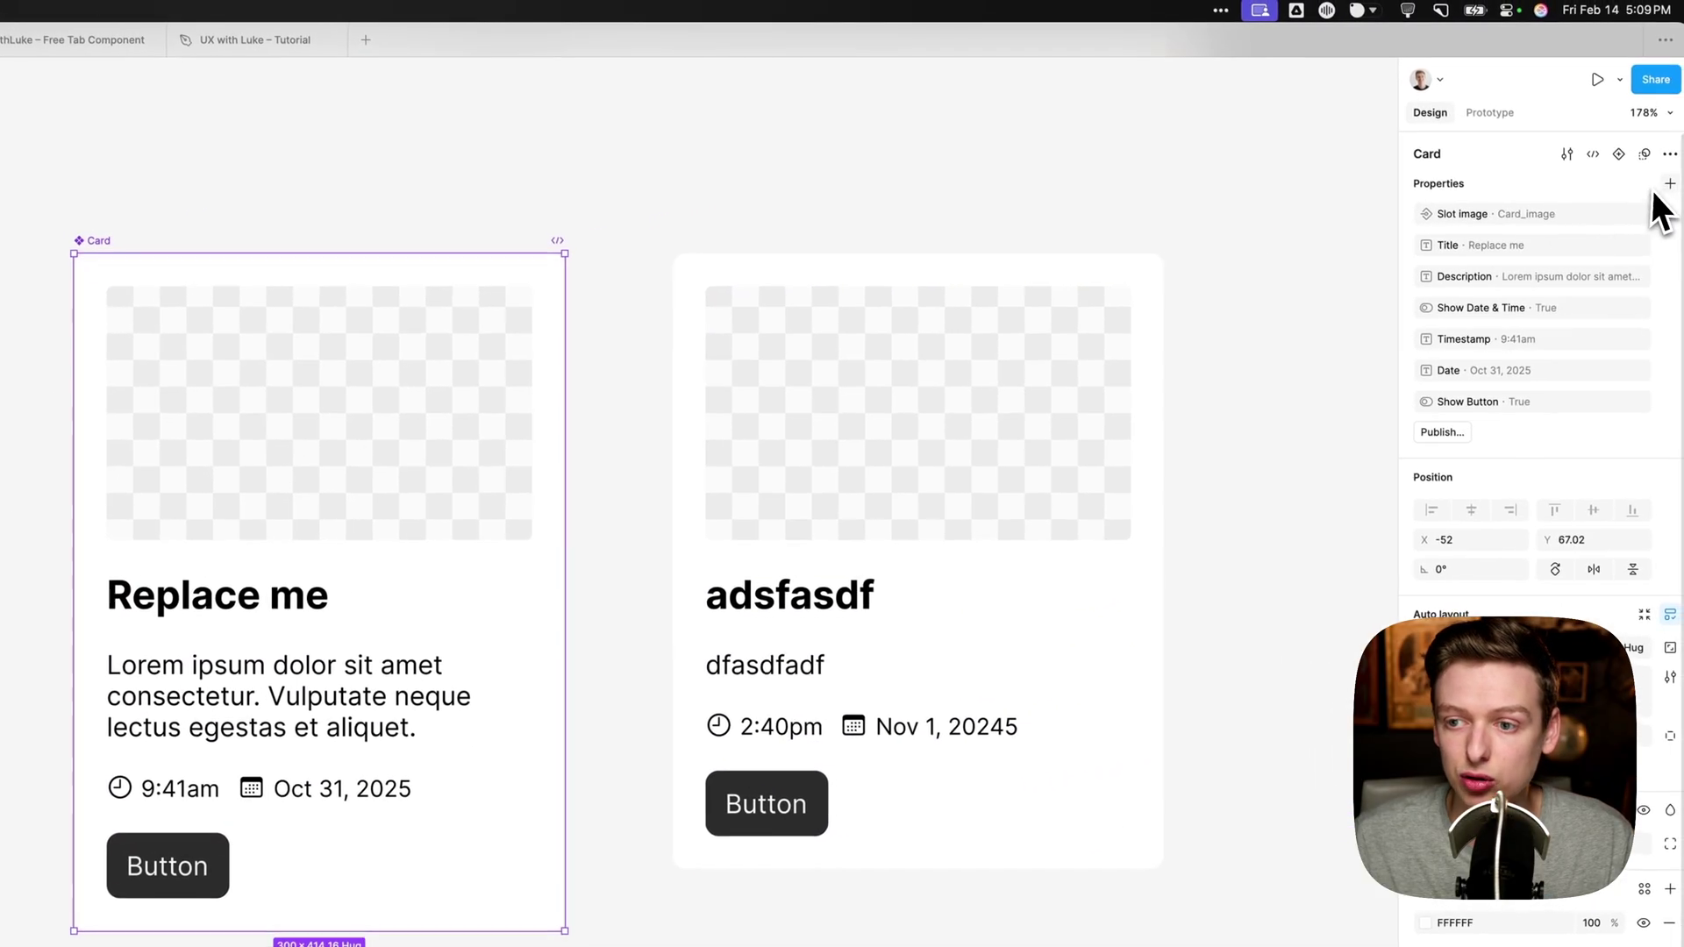
left_click(1670, 185)
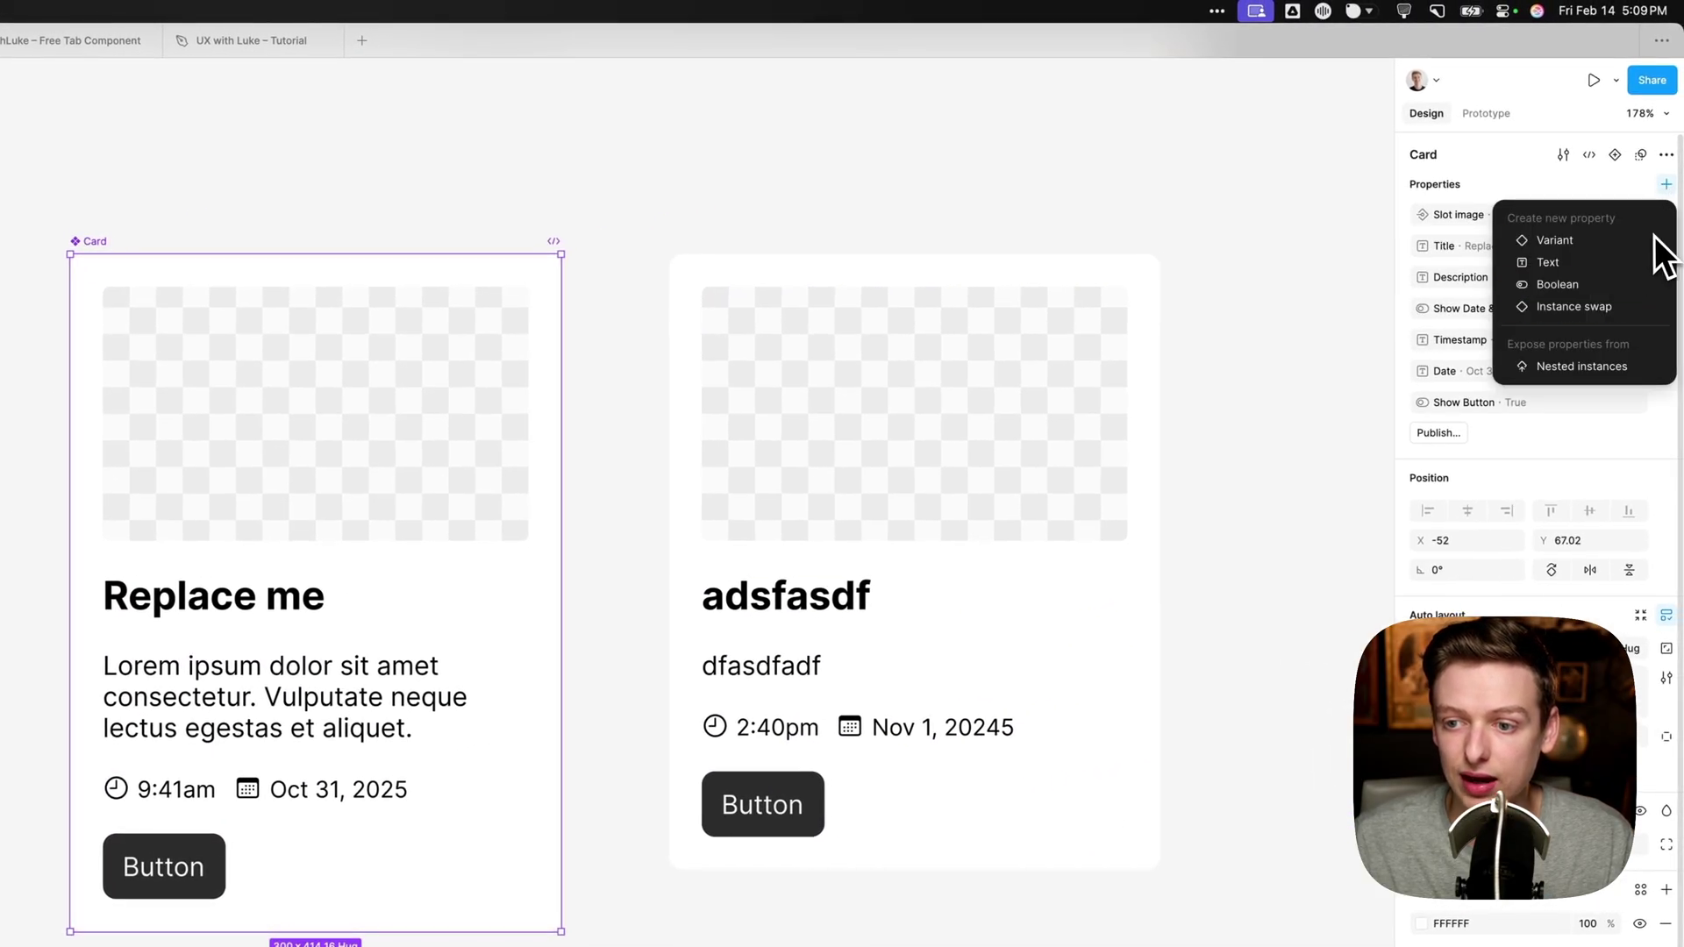
left_click(1579, 366)
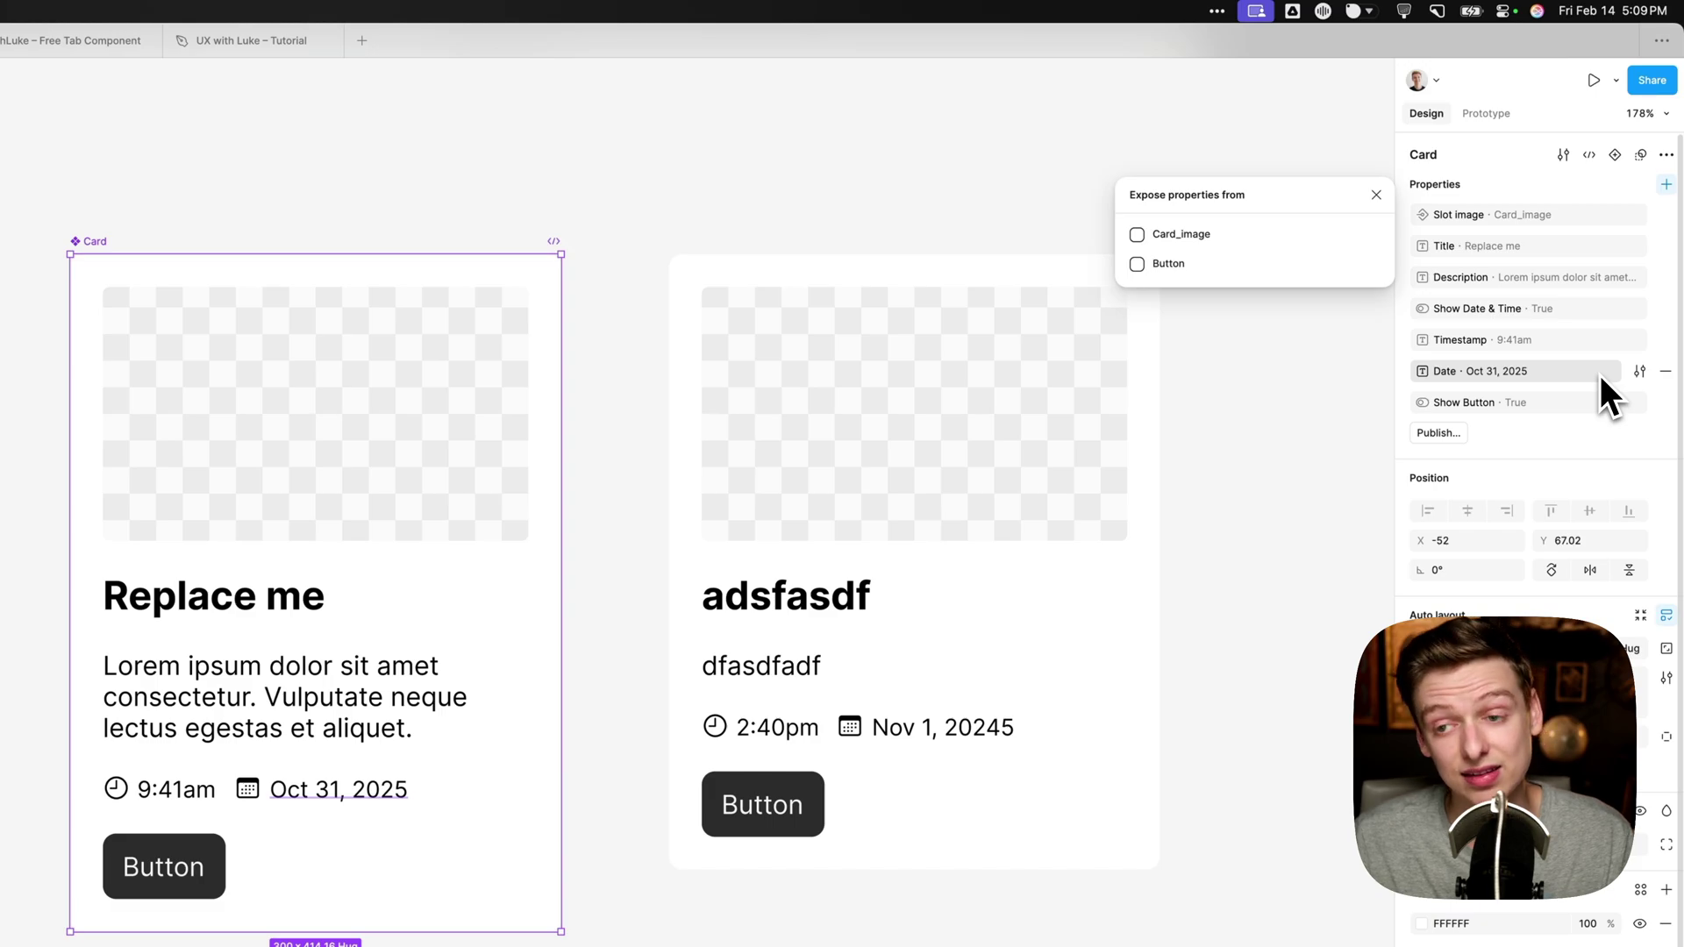
left_click(1136, 263)
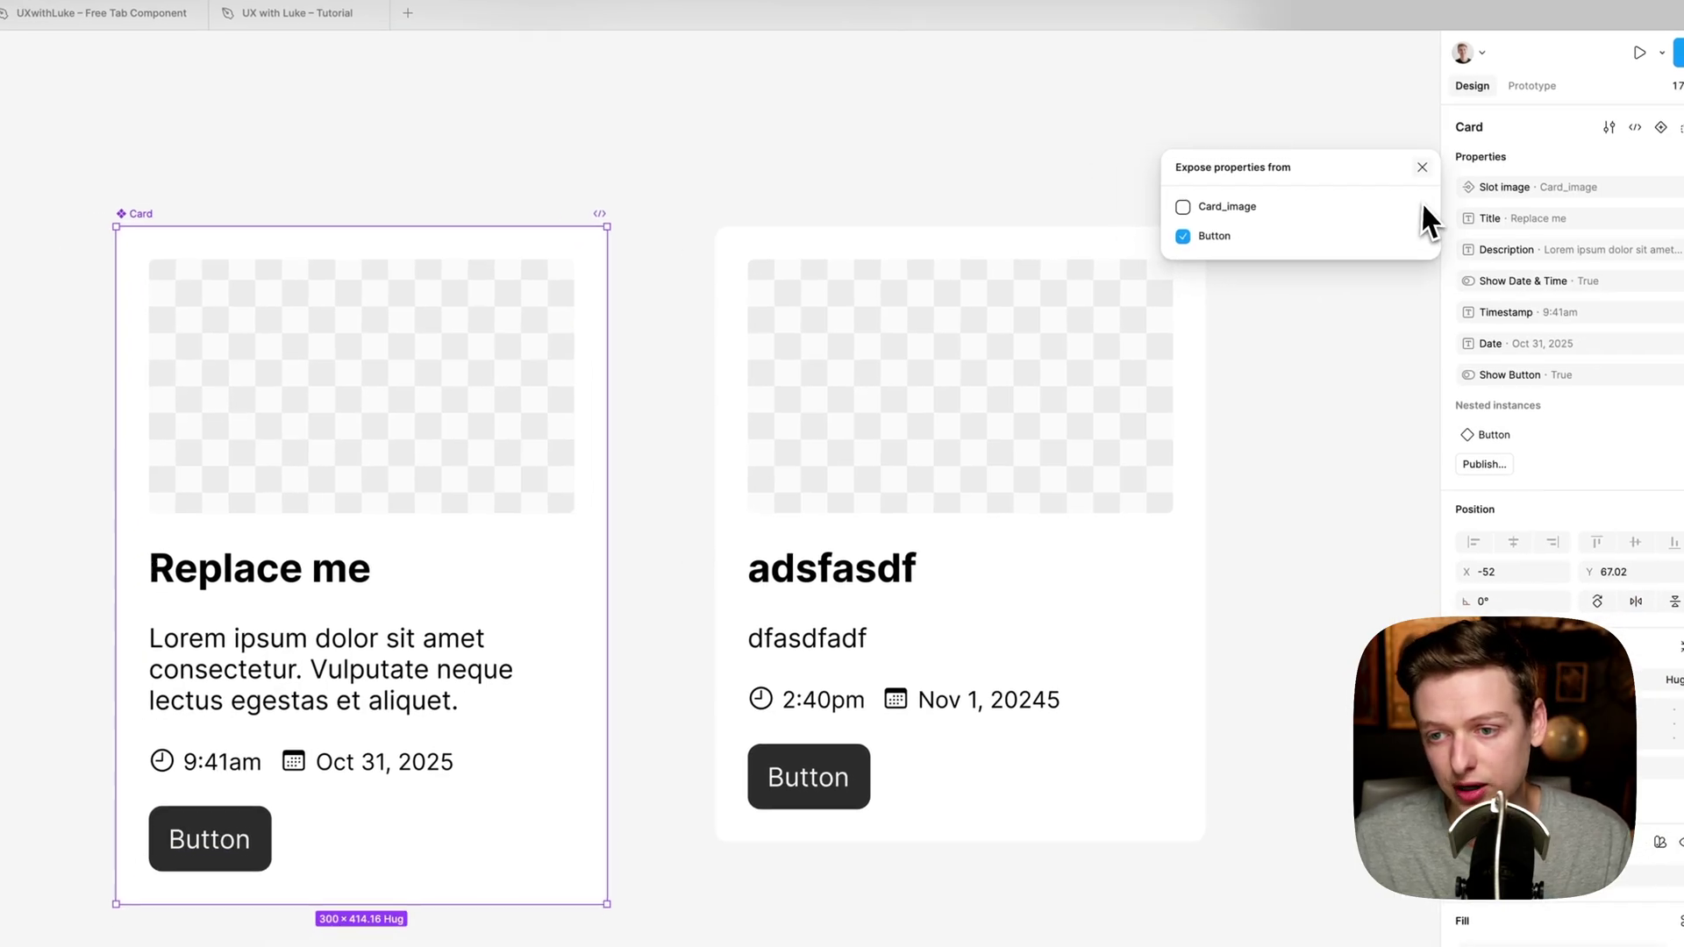
- Hide the card instance's button with its Show Button property and show it again
left_click(1376, 194)
left_click(1237, 444)
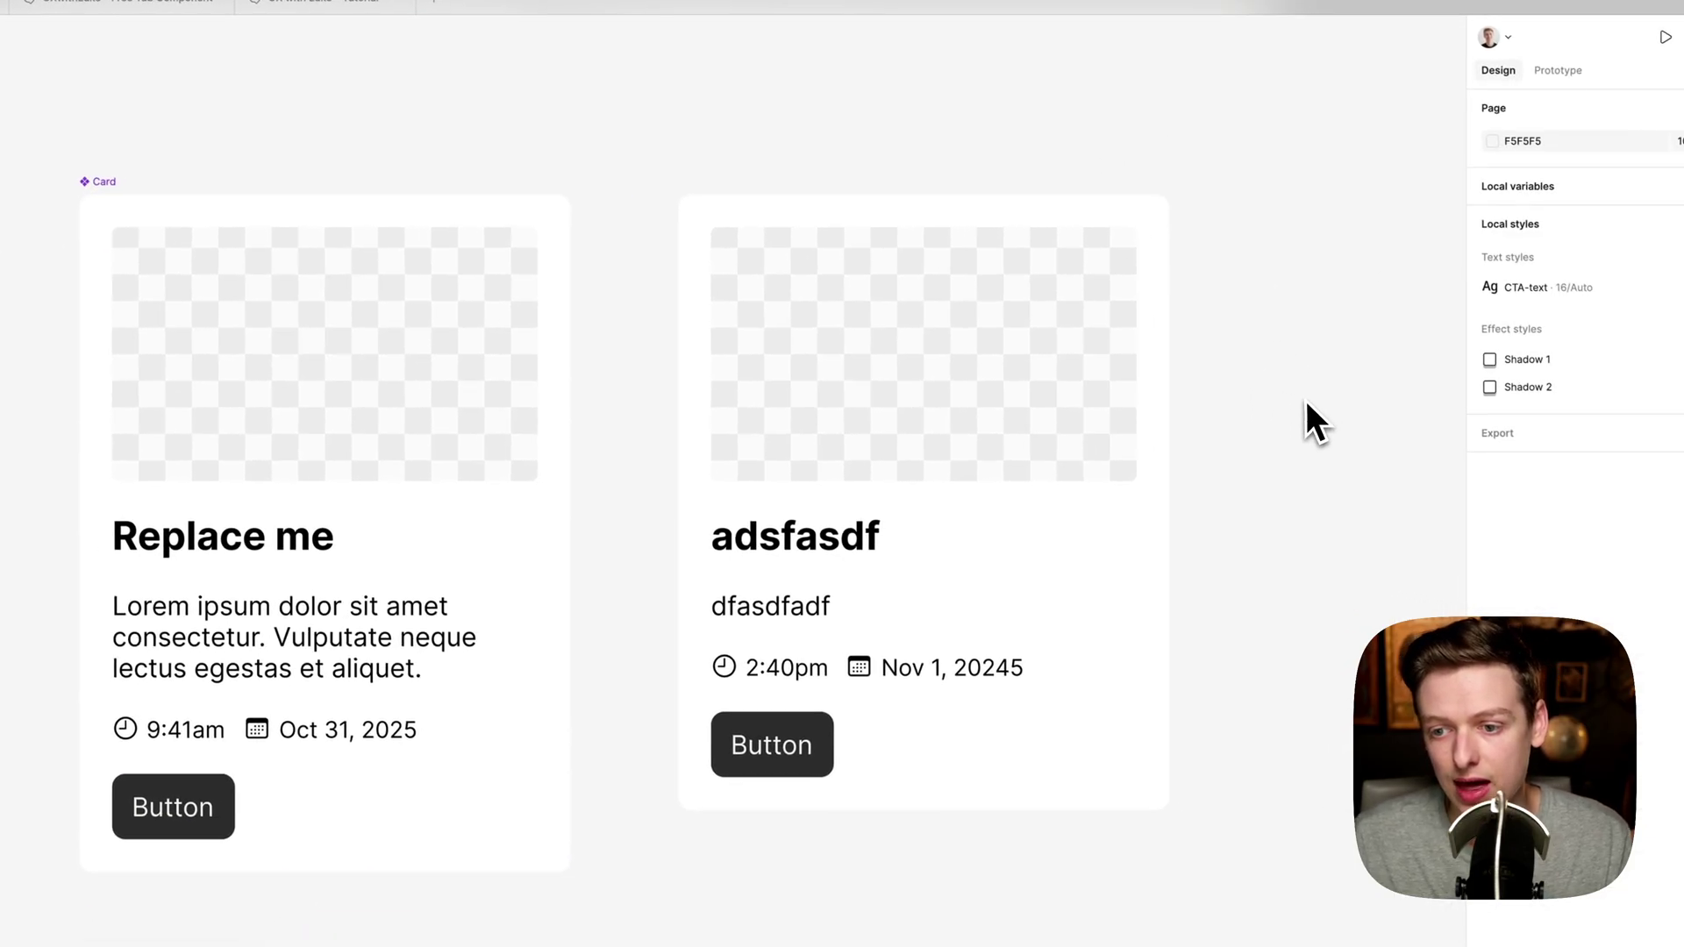
left_click(970, 466)
scroll(928, 465, "right", 3)
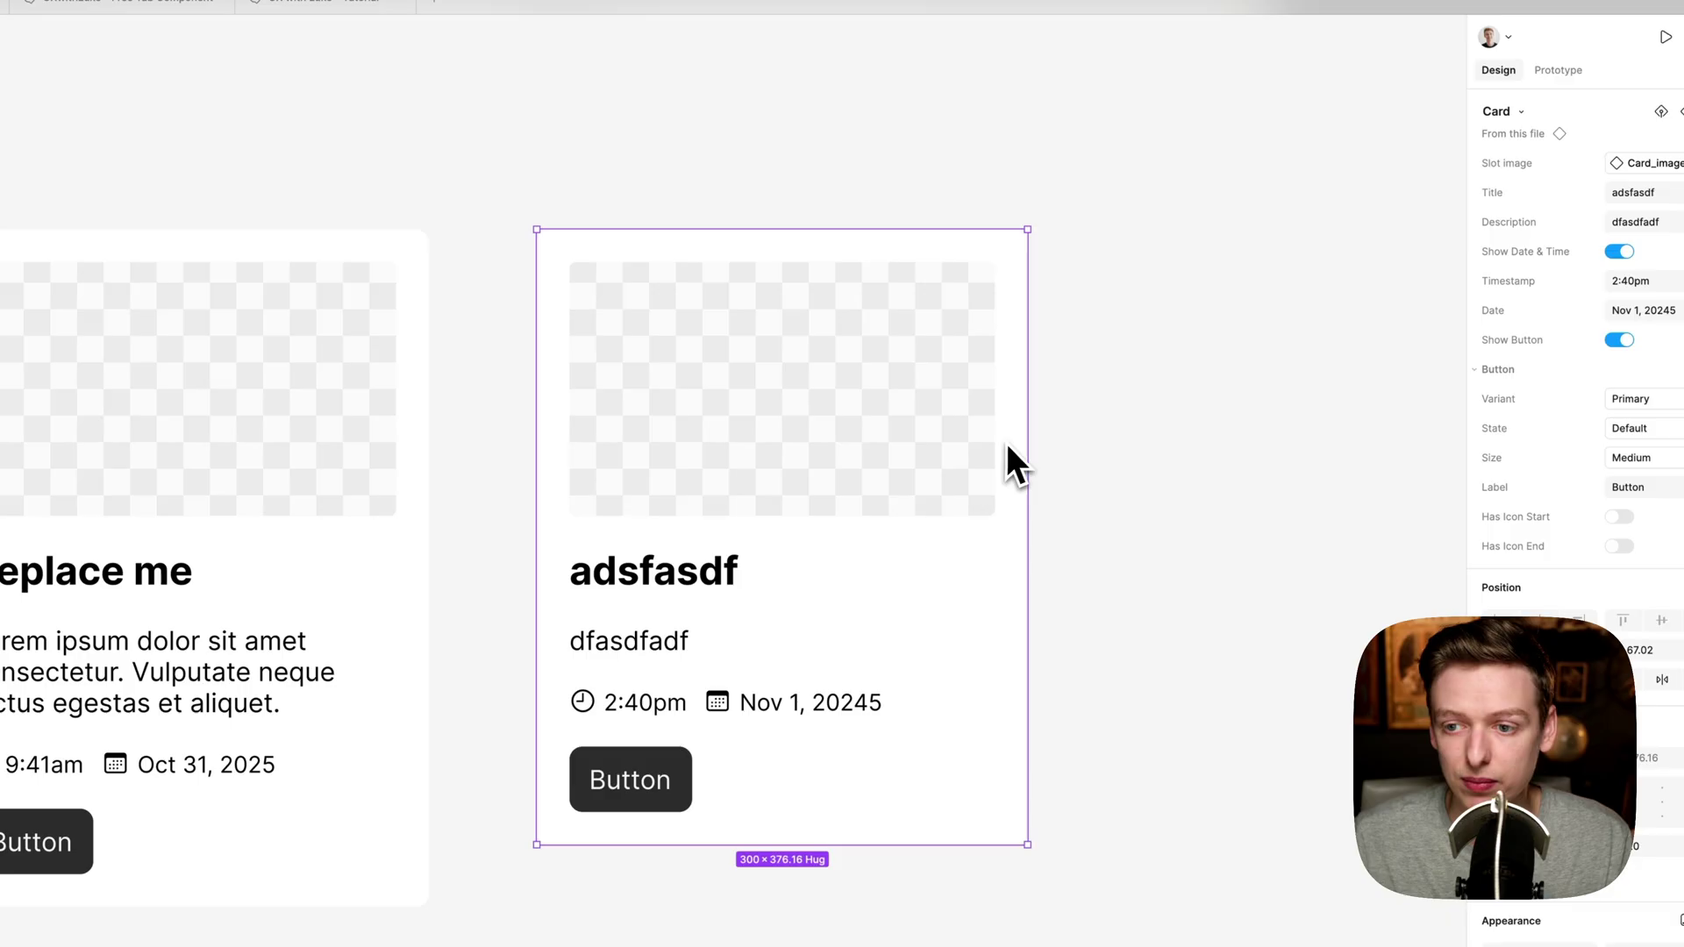
left_click(1620, 340)
left_click(1619, 340)
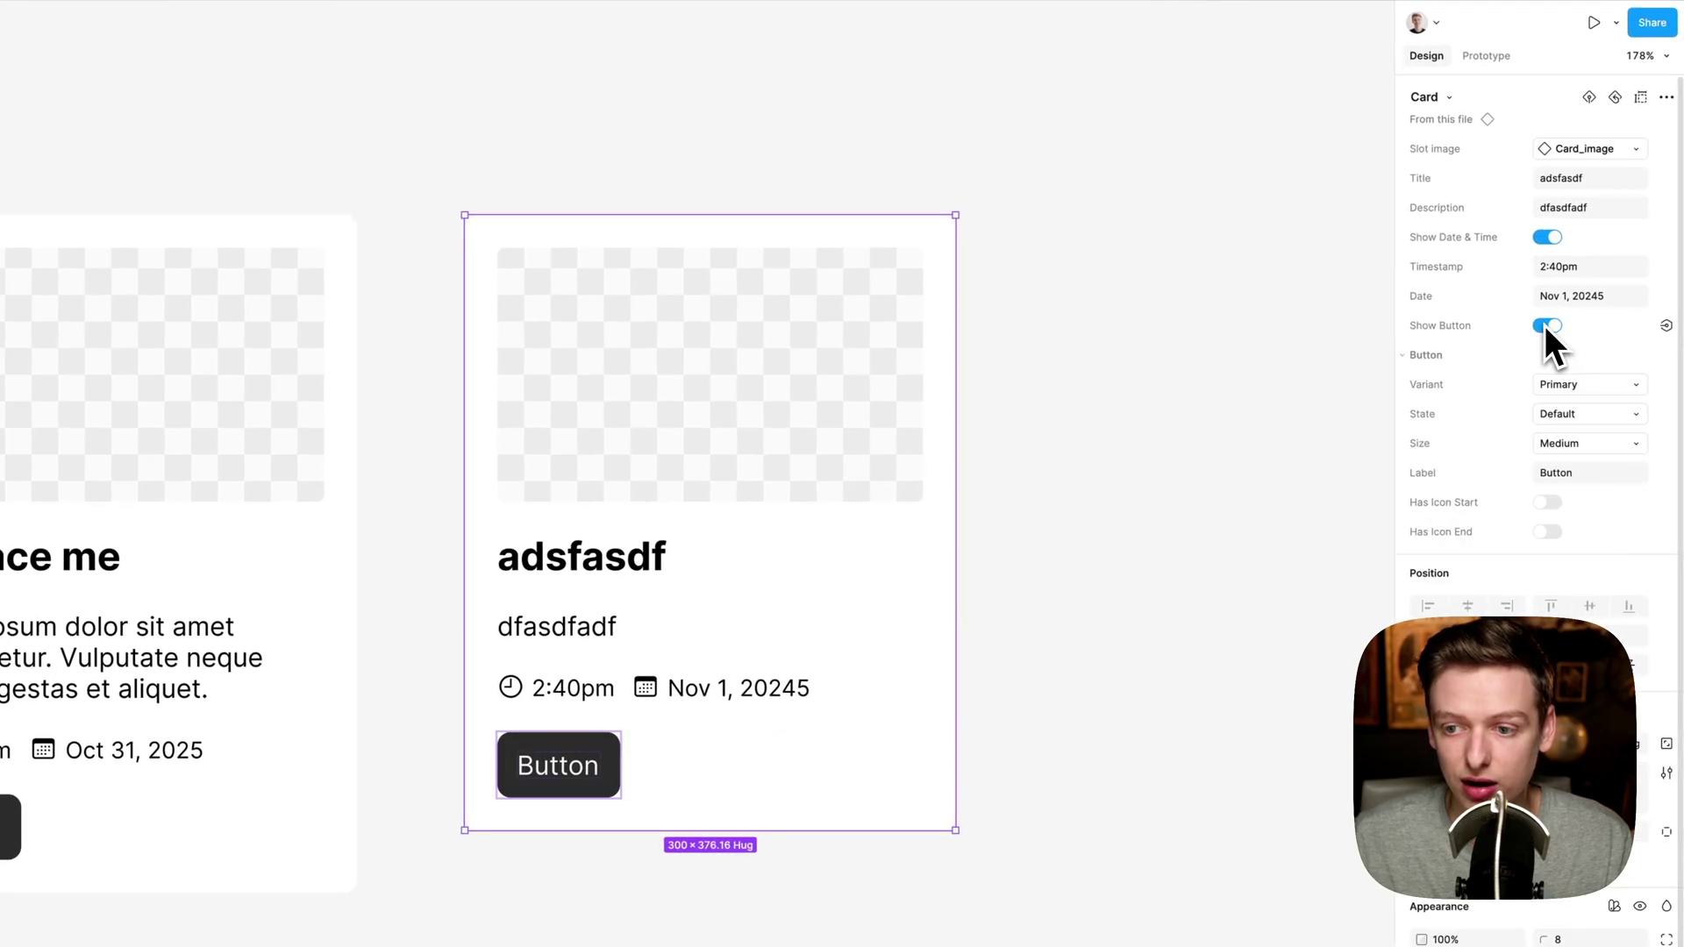
- Try the Neutral and Subtle variants on the card instance's button, restore Primary, and collapse the nested Button properties
left_click(1553, 383)
left_click(1551, 401)
left_click(1553, 393)
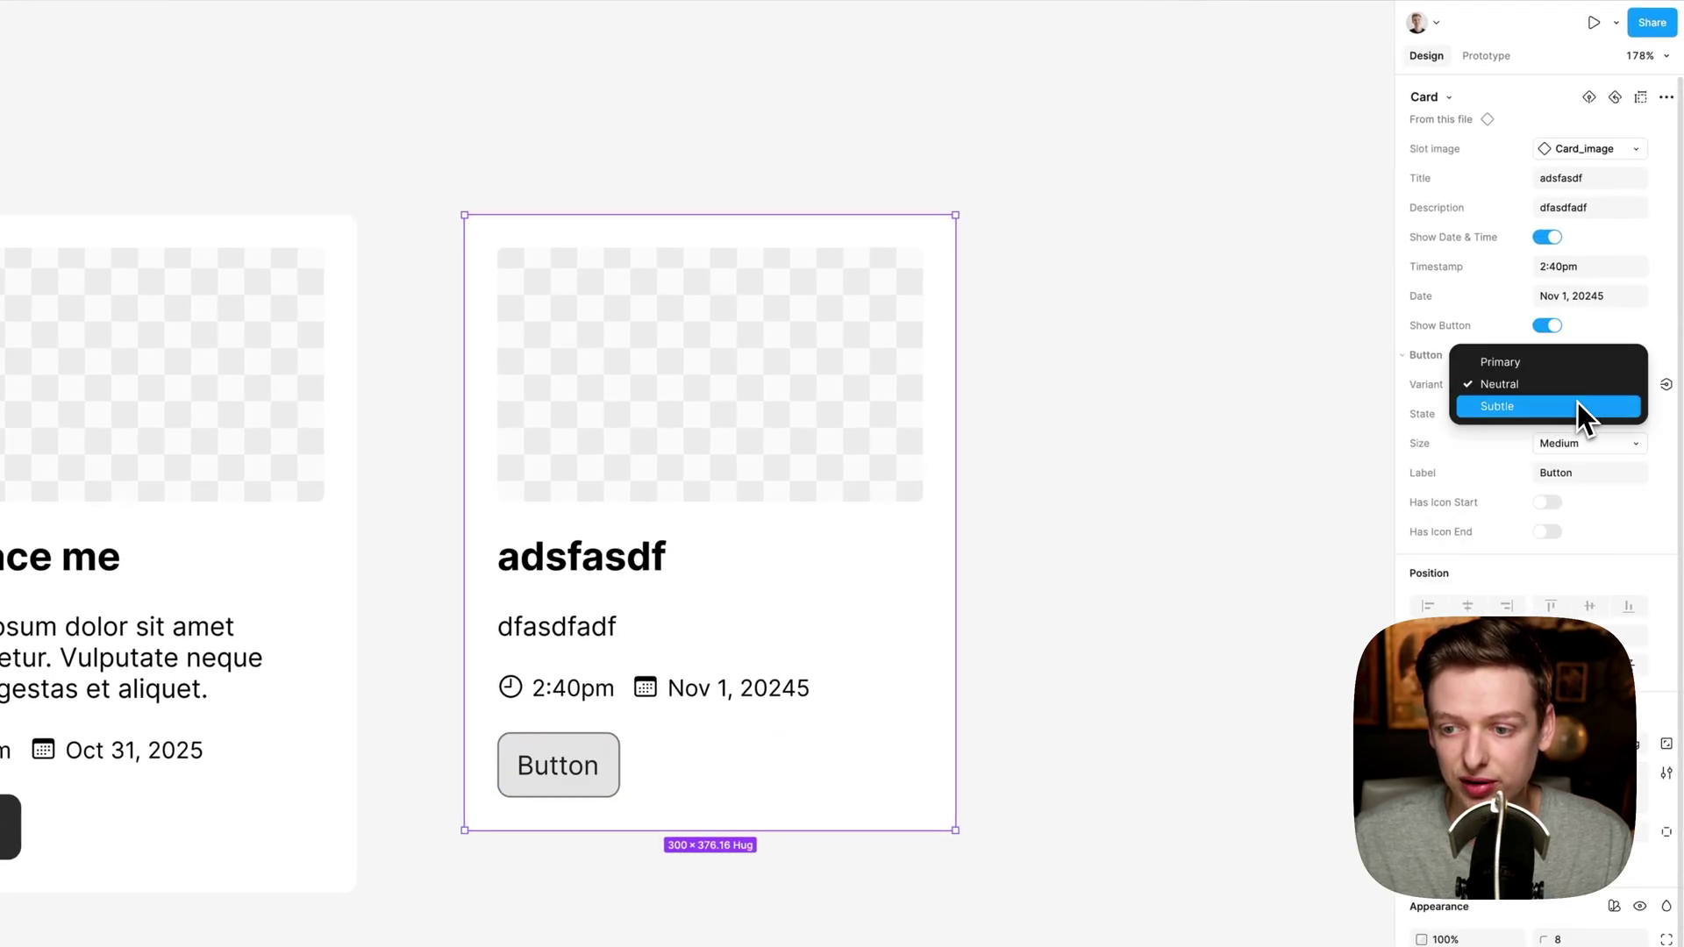
left_click(1577, 403)
left_click(1578, 388)
left_click(1565, 353)
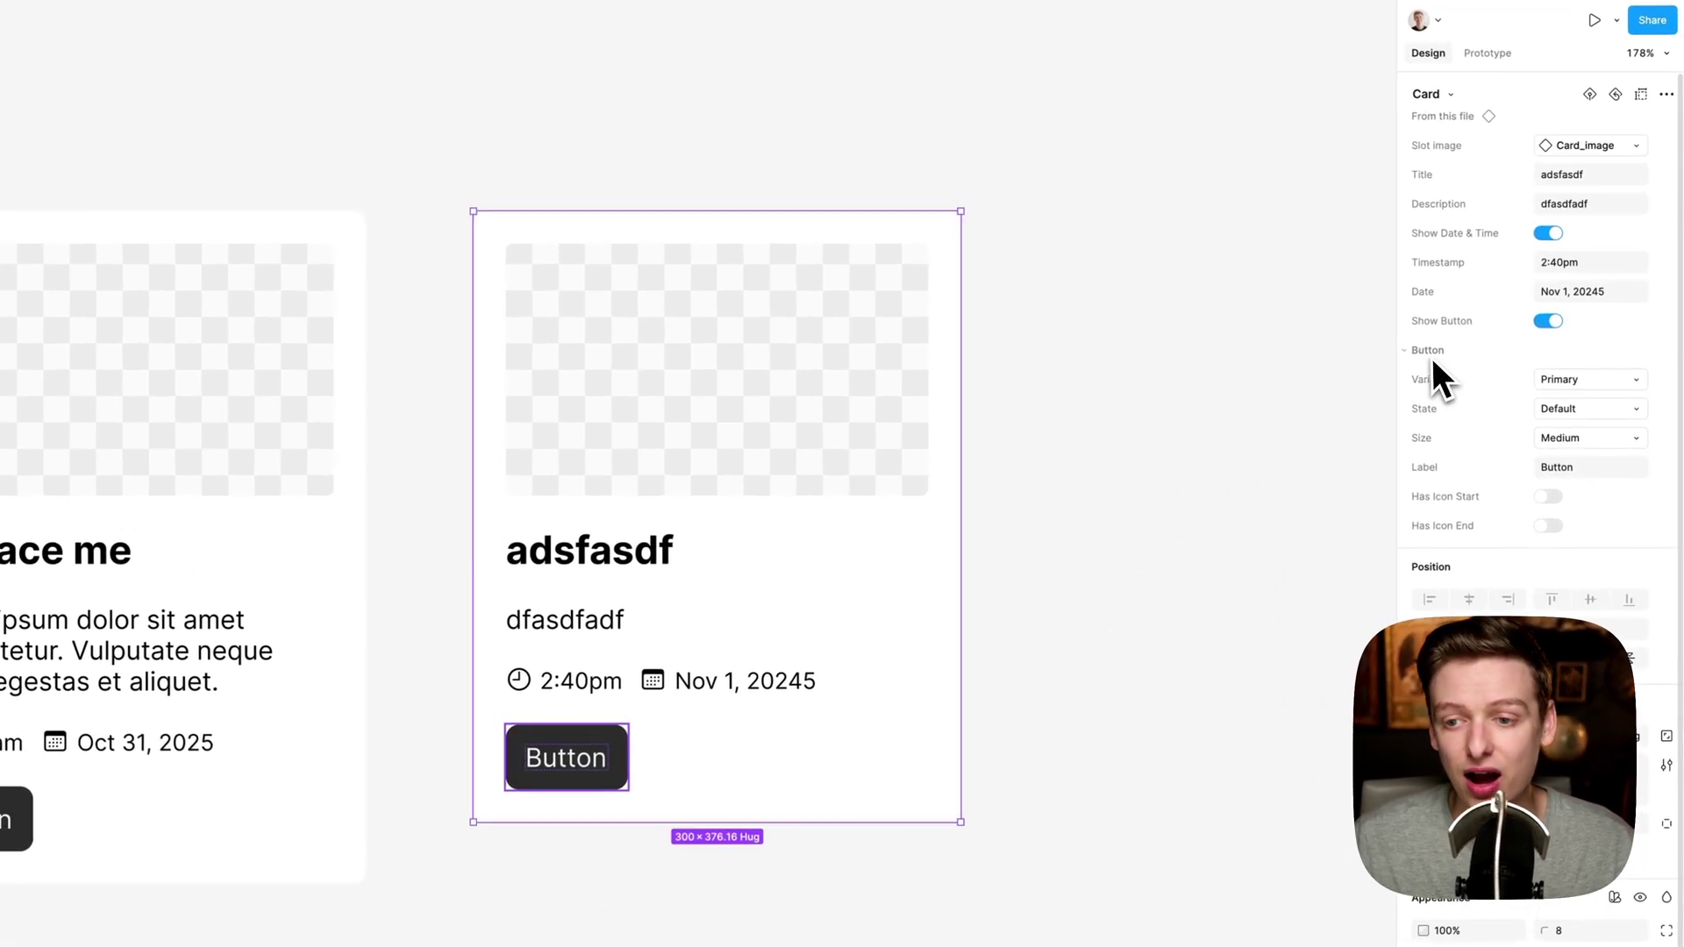
left_click(1409, 352)
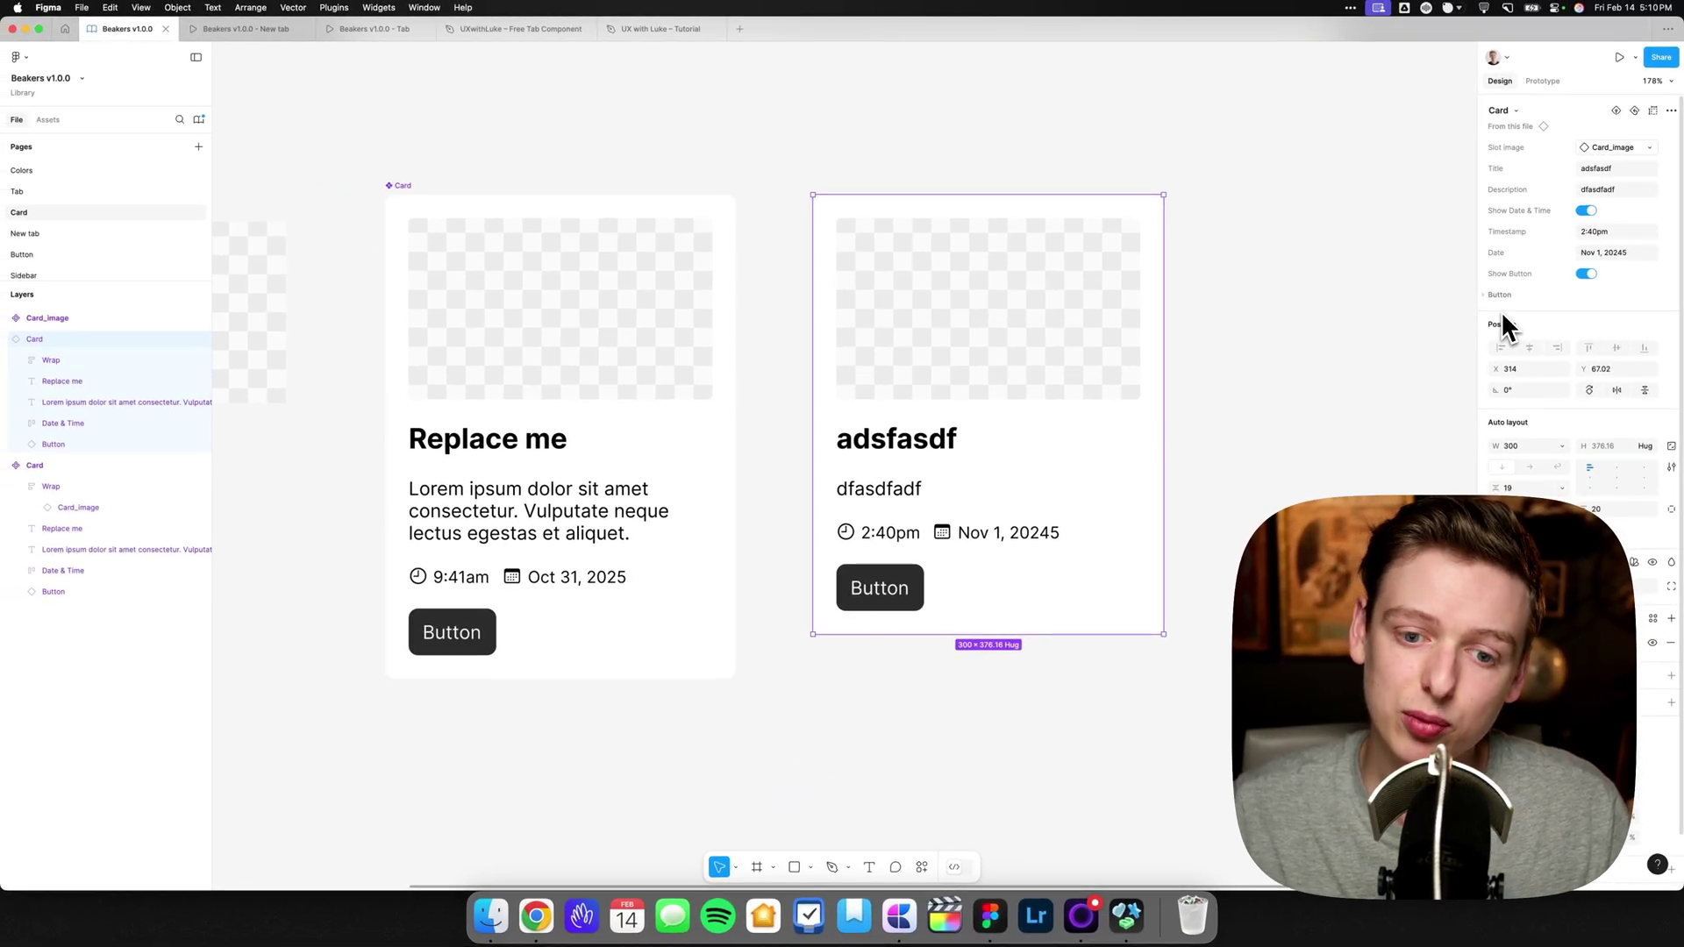
scroll(1166, 443, "down", 1)
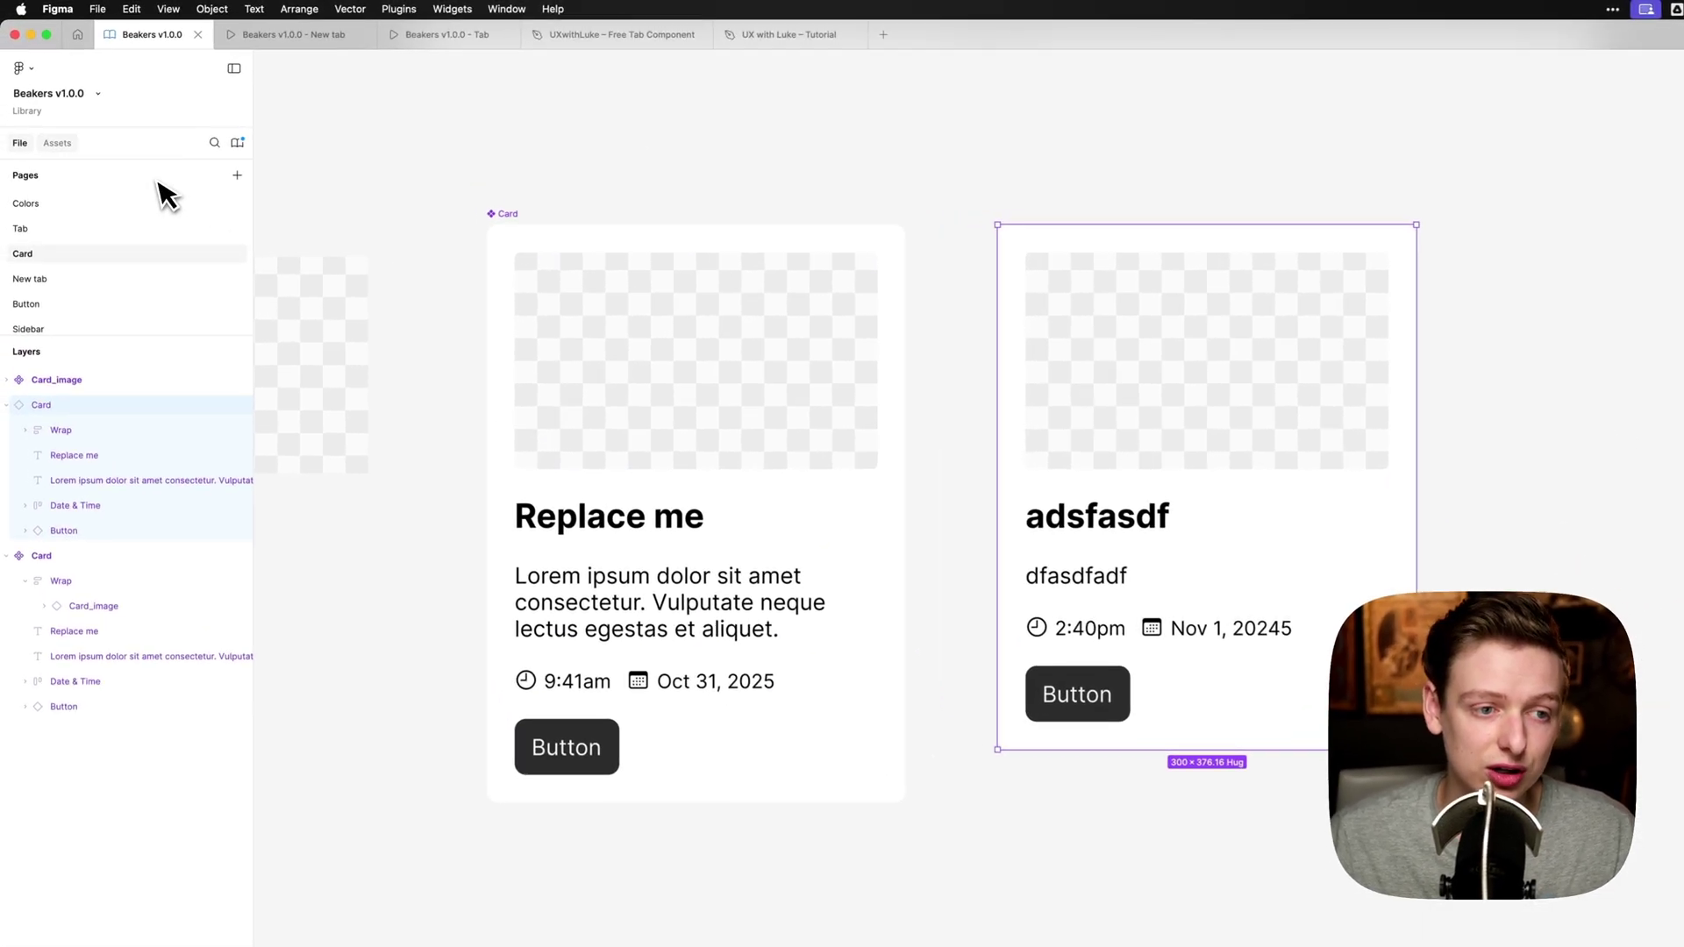
- Browse the components created in this file in the assets and open the Card component's details
left_click(47, 120)
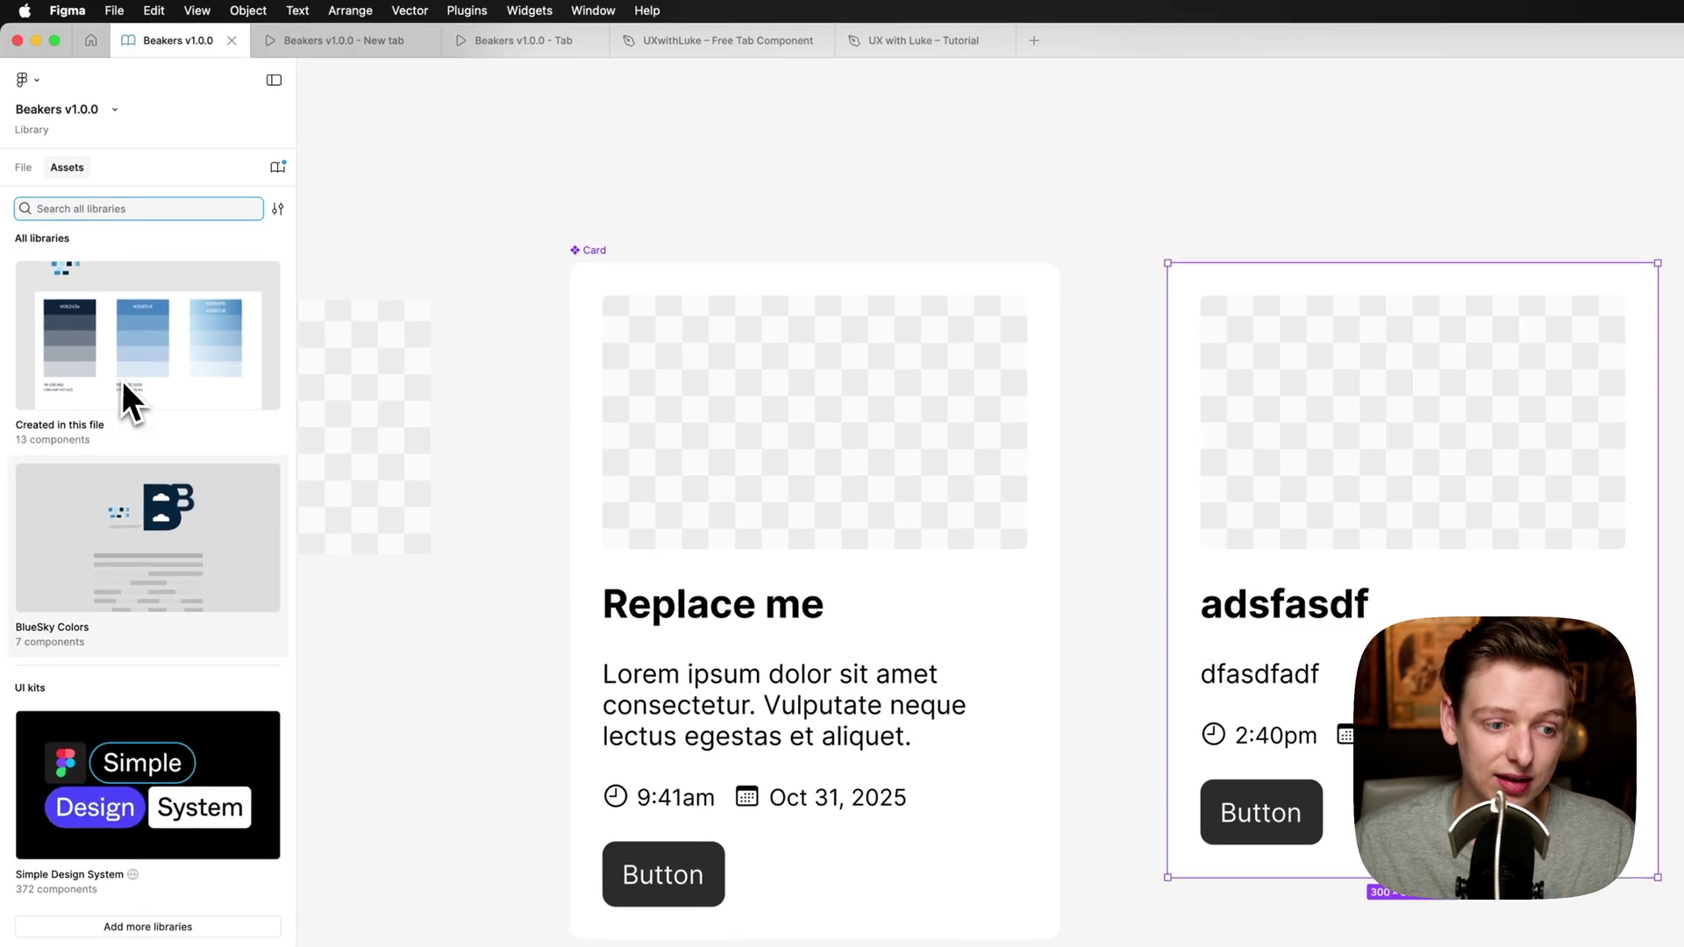
left_click(66, 301)
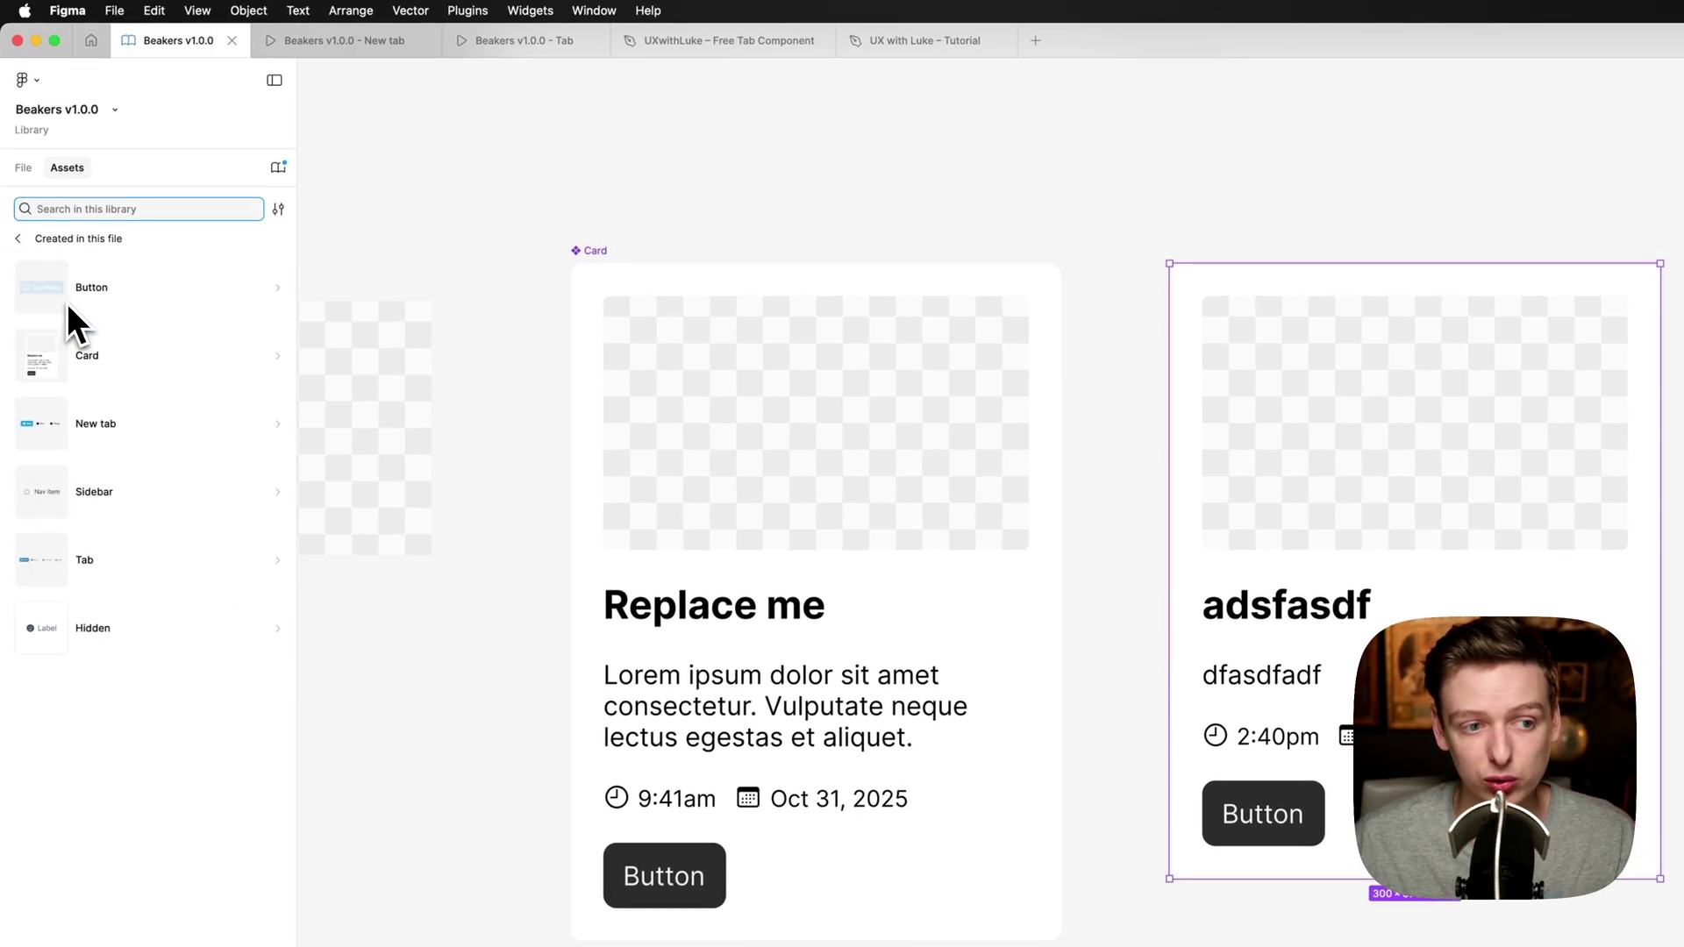
left_click(109, 356)
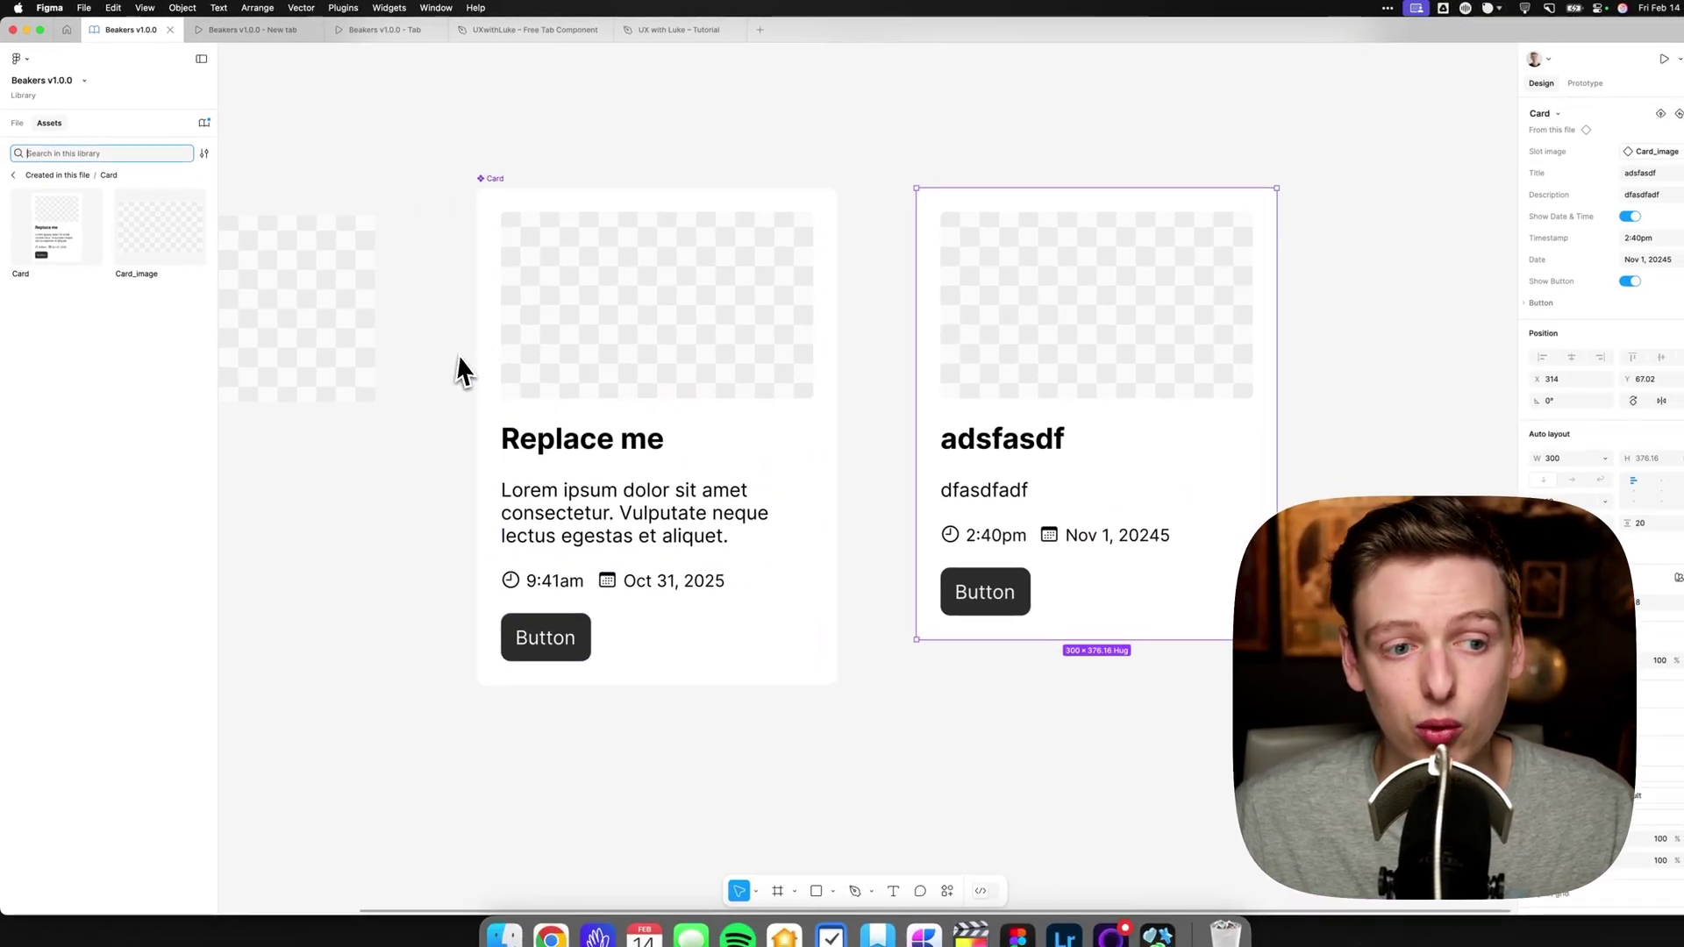
scroll(650, 491, "left", 3)
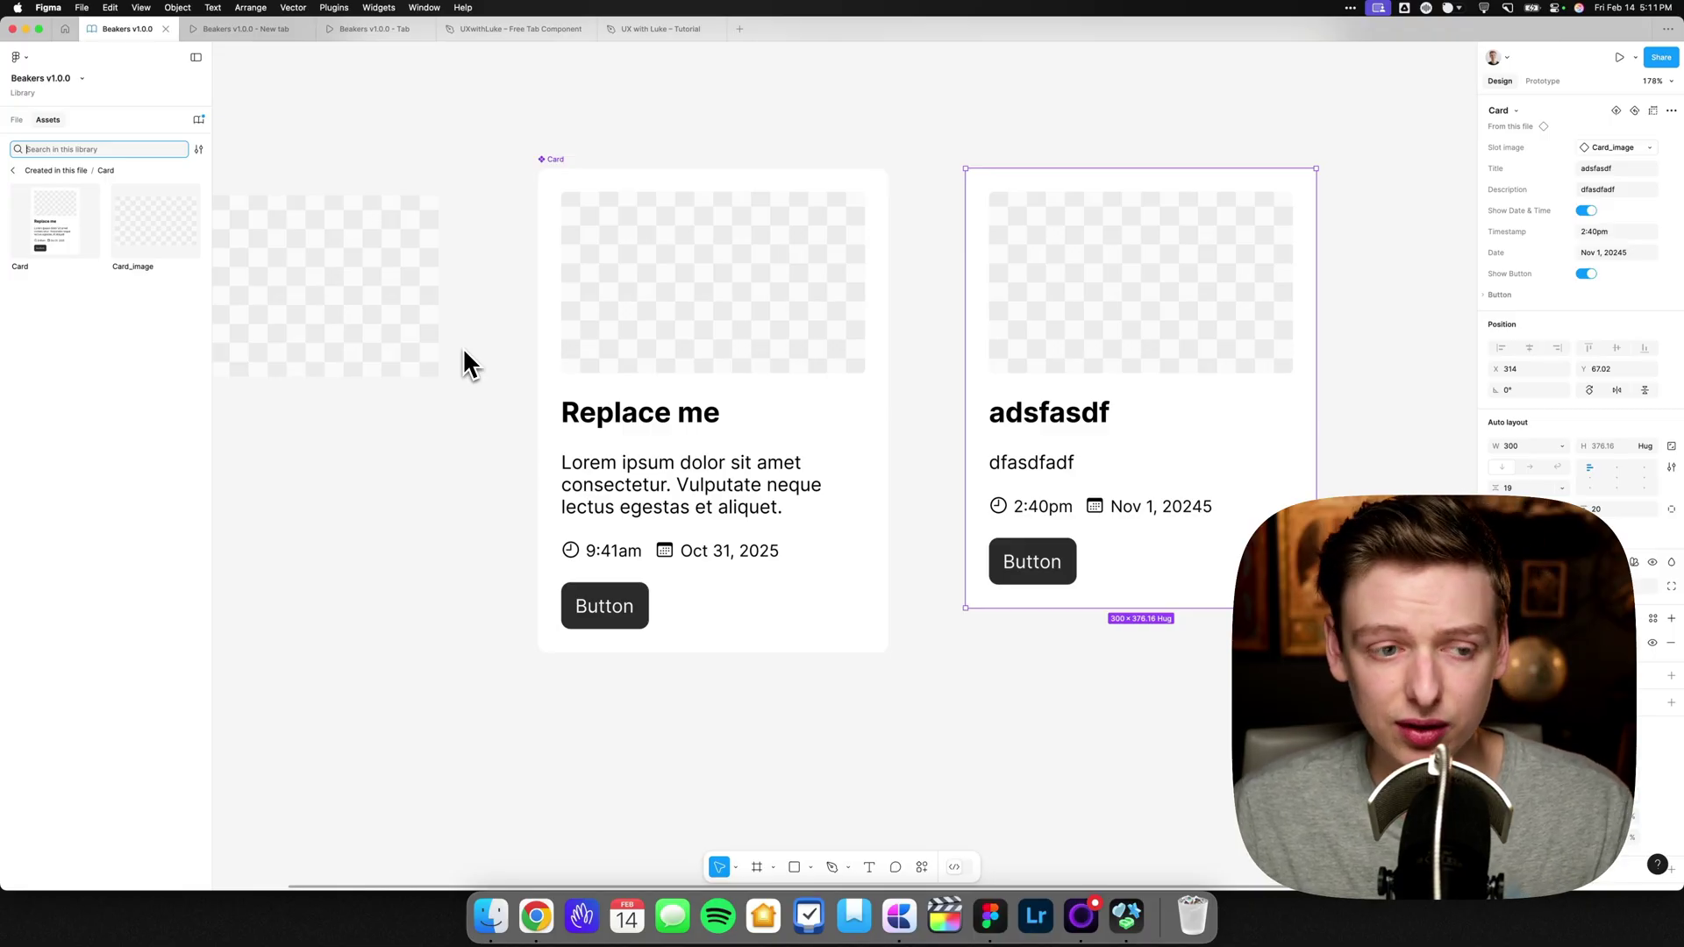
left_click(62, 237)
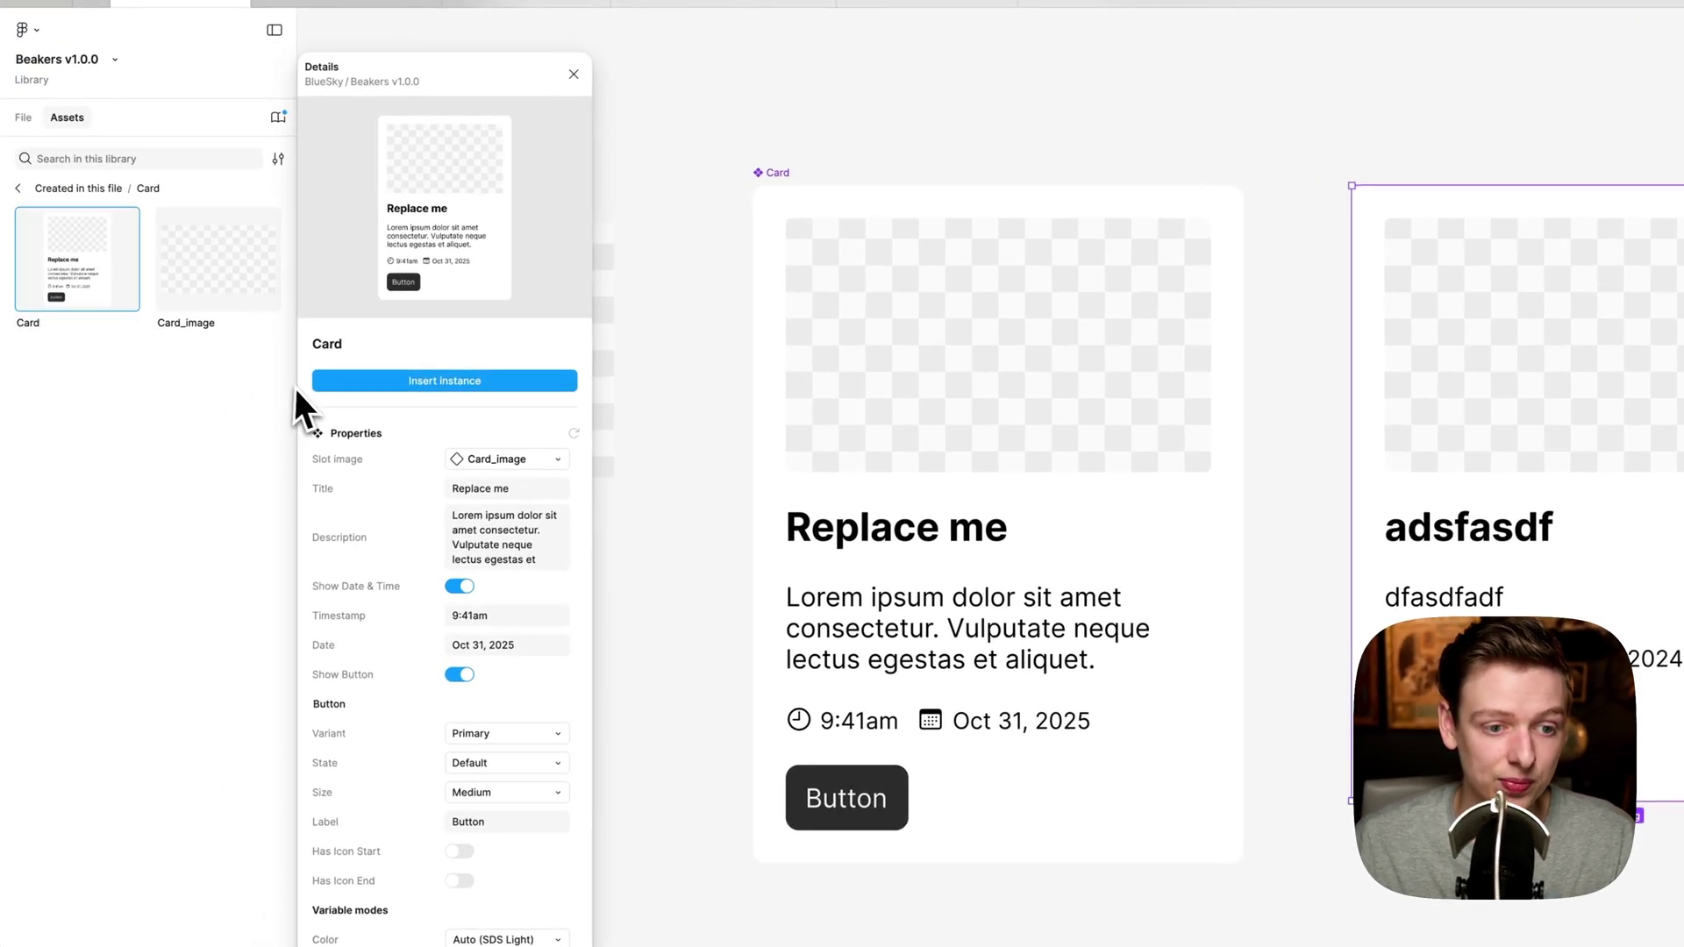
- Set the Title to asdfasdf in the Card component's asset preview
left_click(473, 491)
type("asdfasdf")
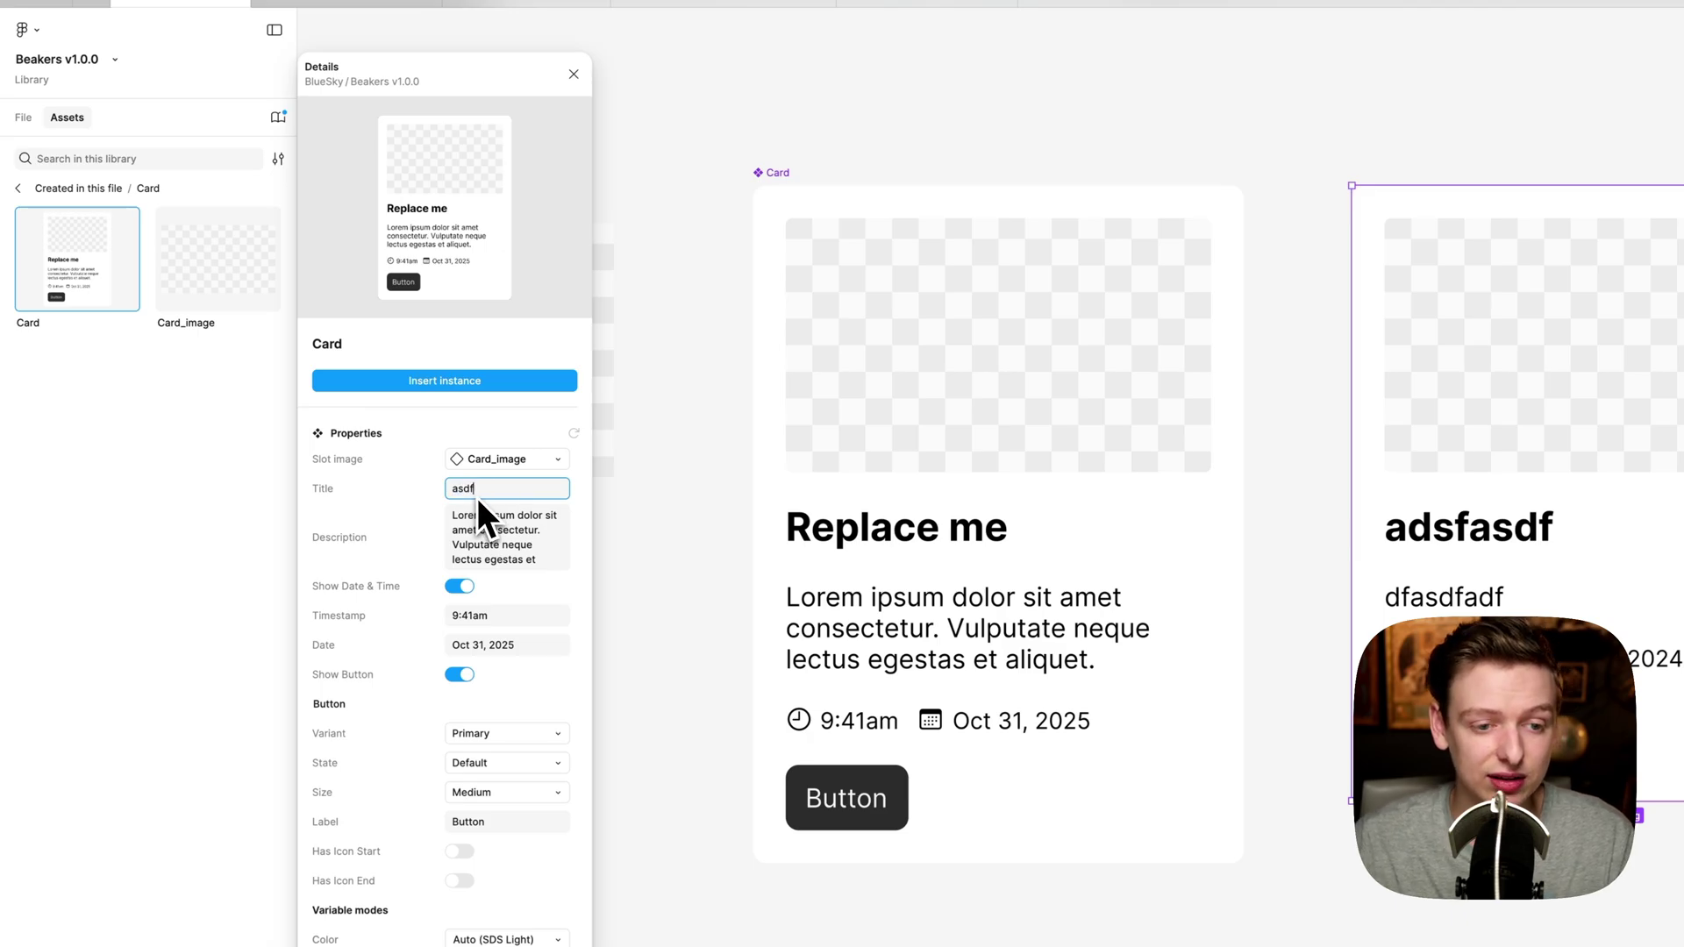
key("Return")
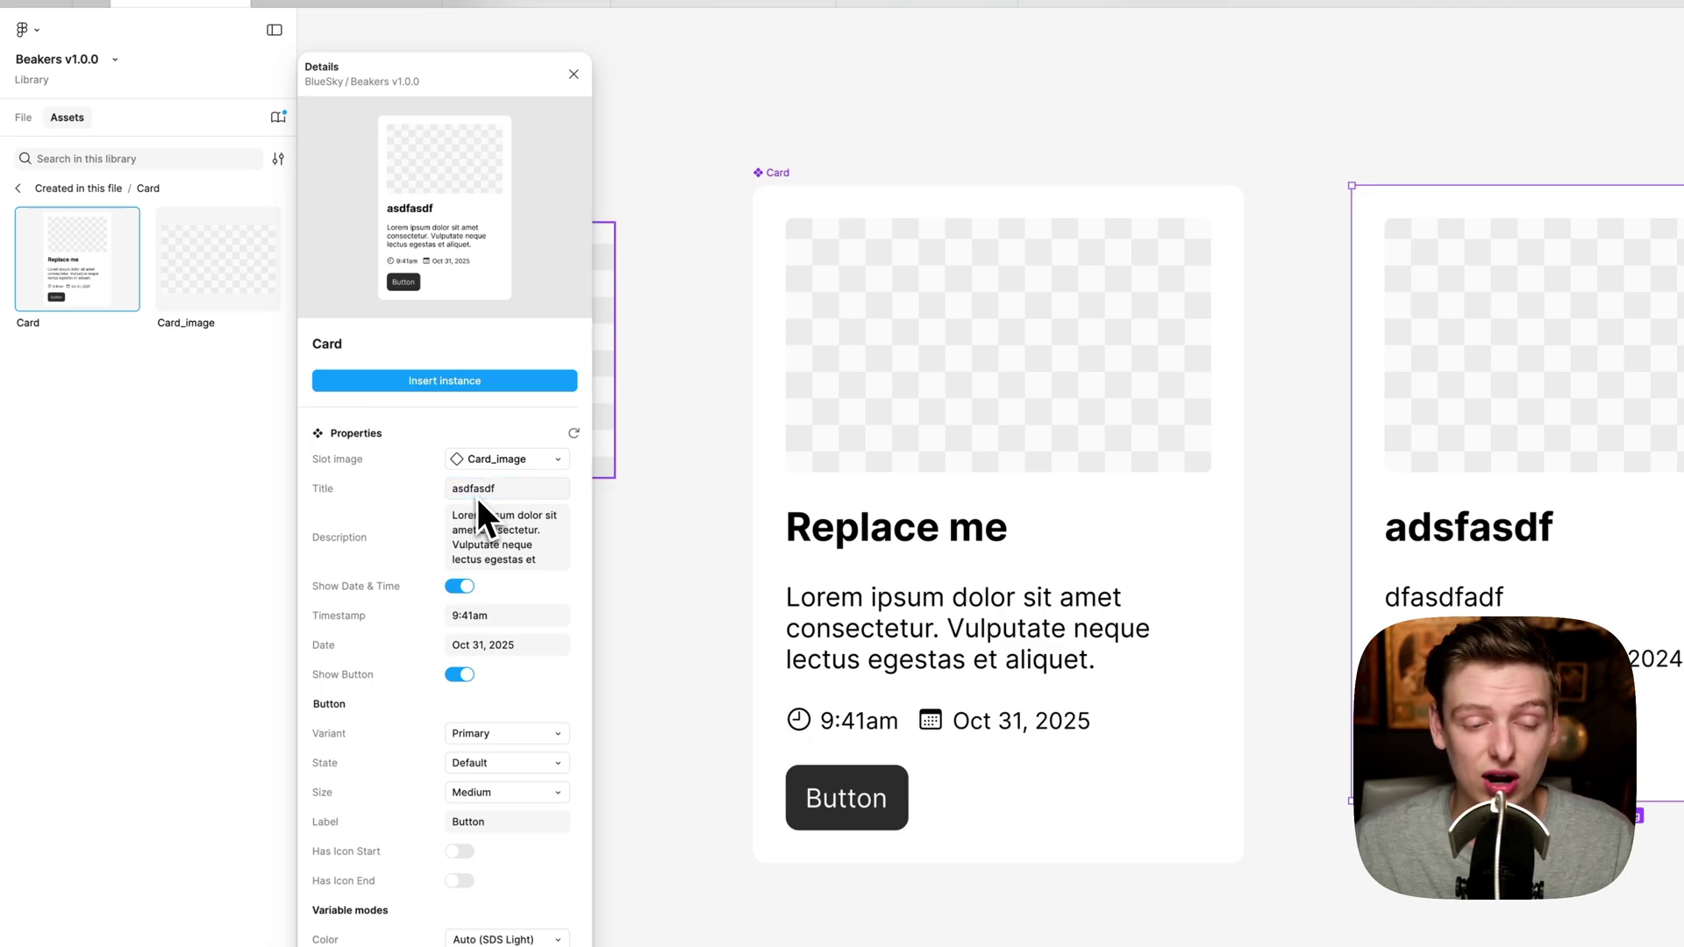
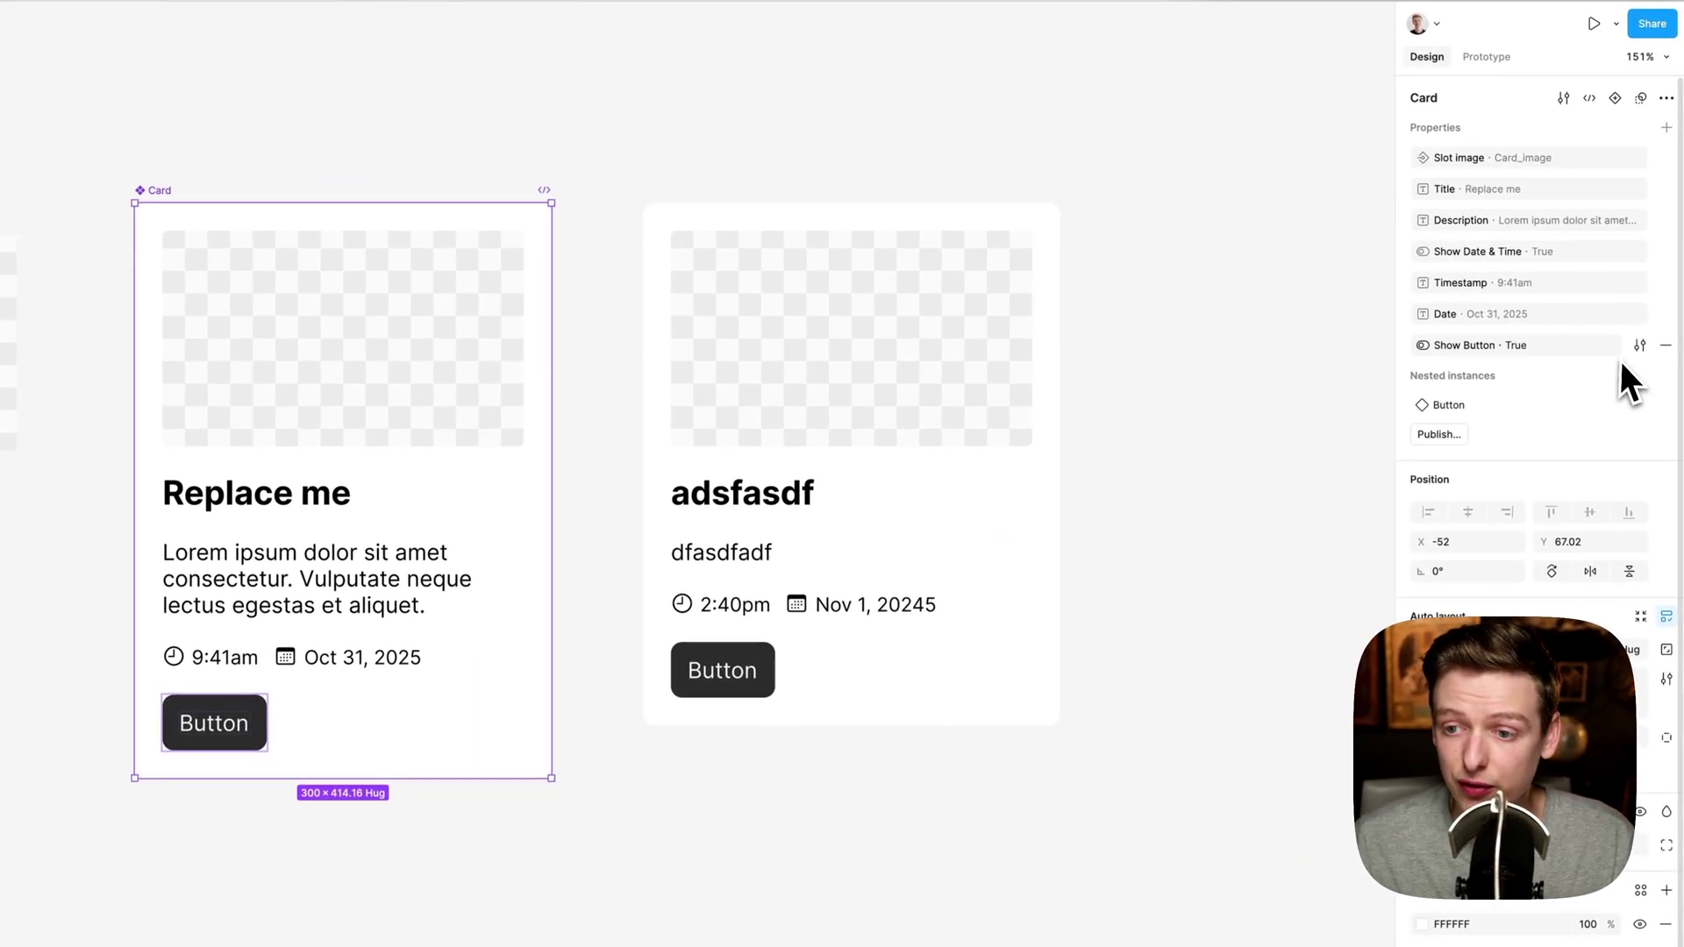
- Set the default value of the main card's Show Button property to False
left_click(1635, 349)
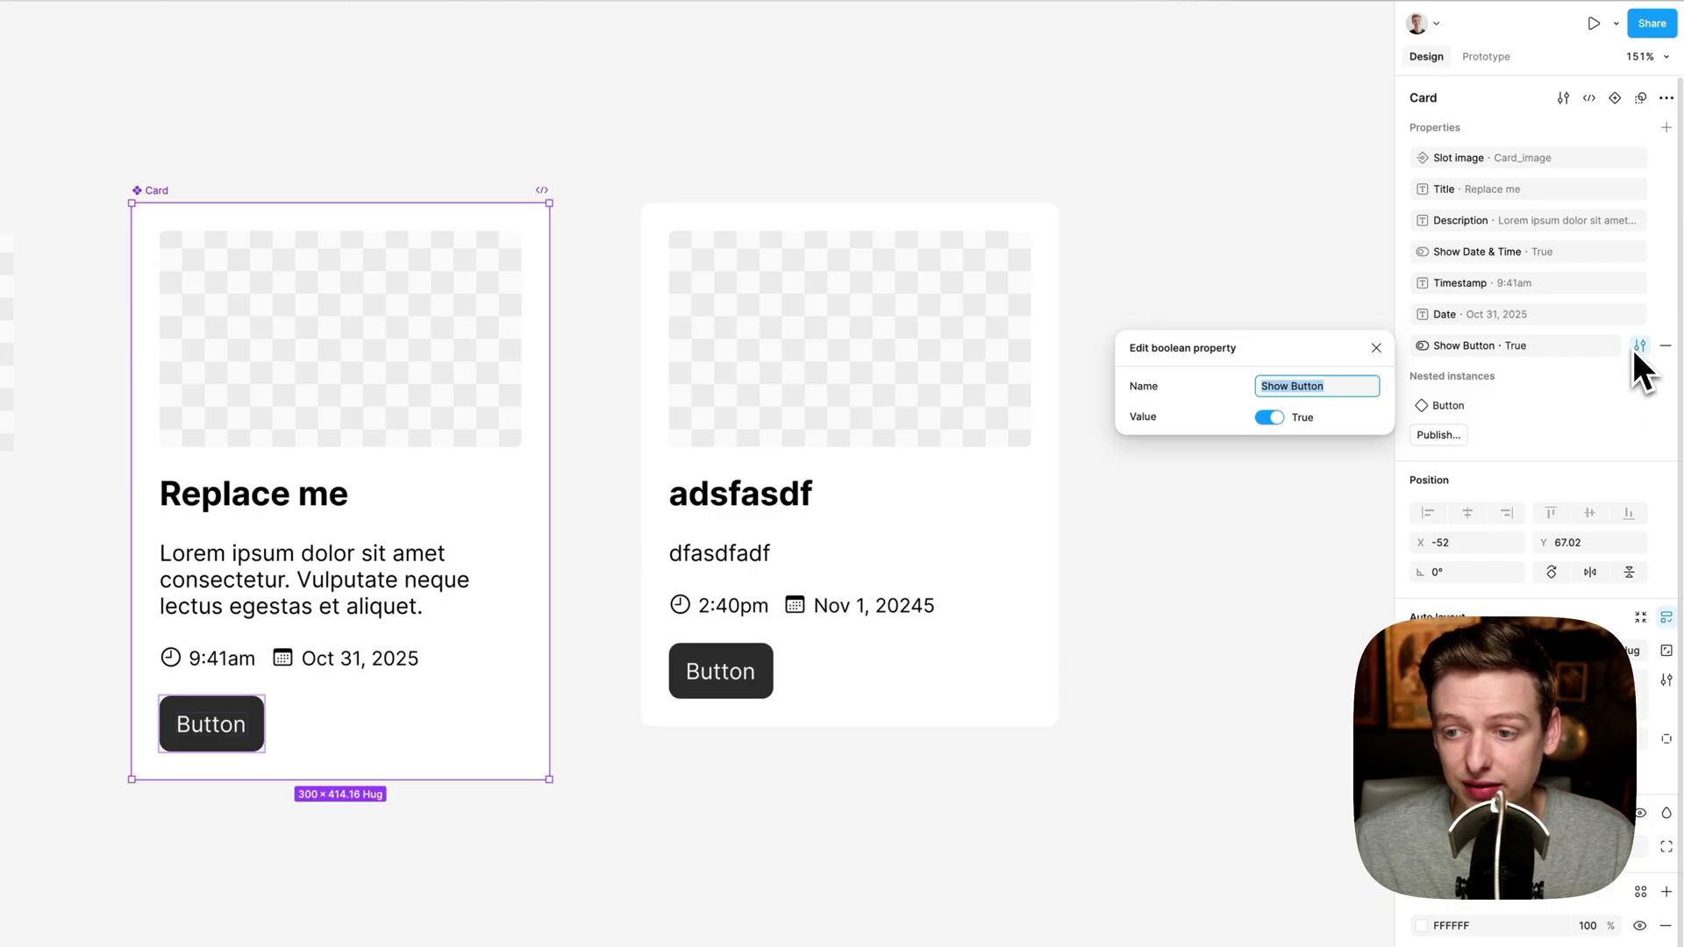
left_click(1635, 349)
left_click(1640, 349)
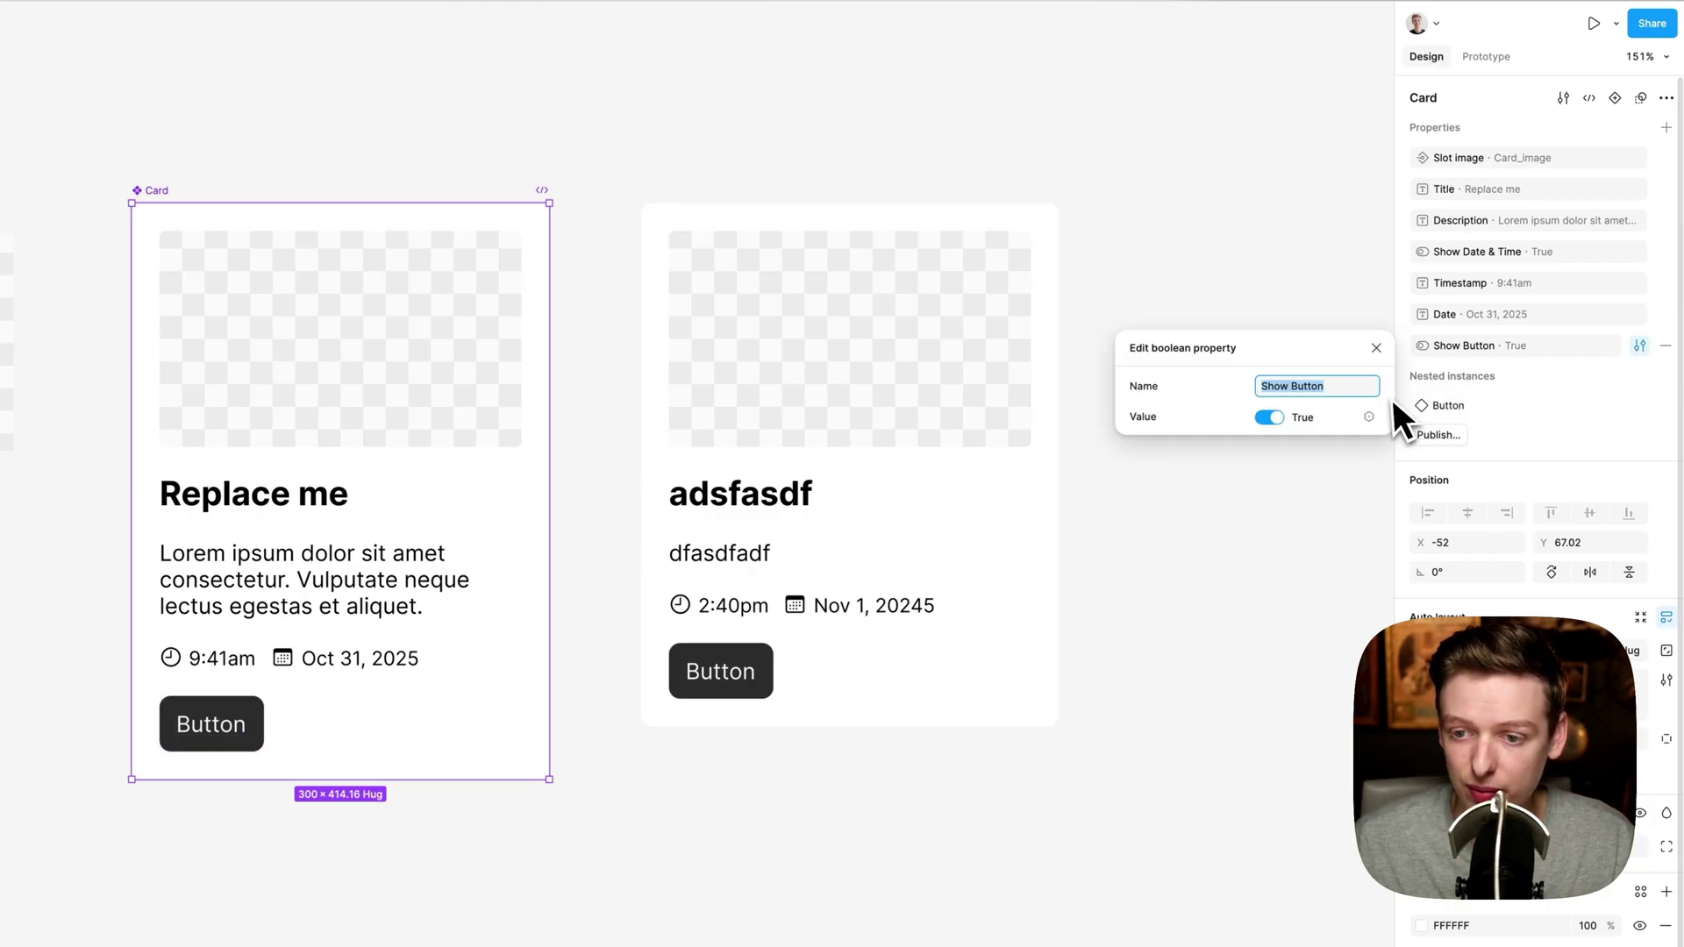
left_click(1279, 419)
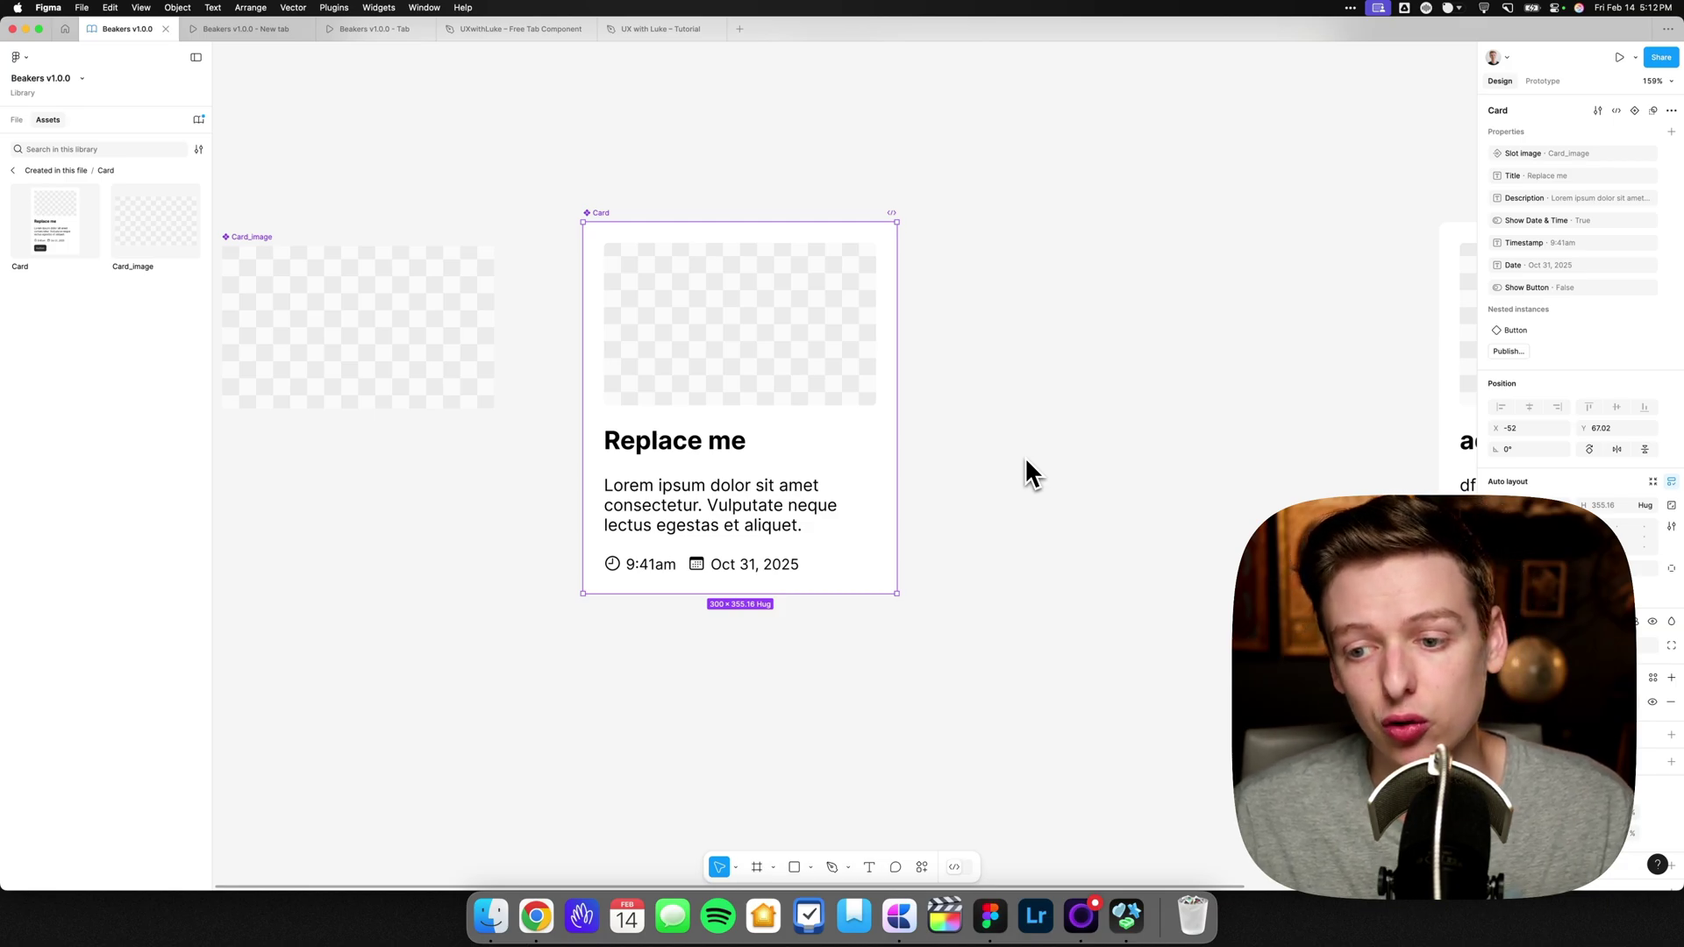
- Add a minimum width of 200 to the main Card component
scroll(1570, 351, "down", 1)
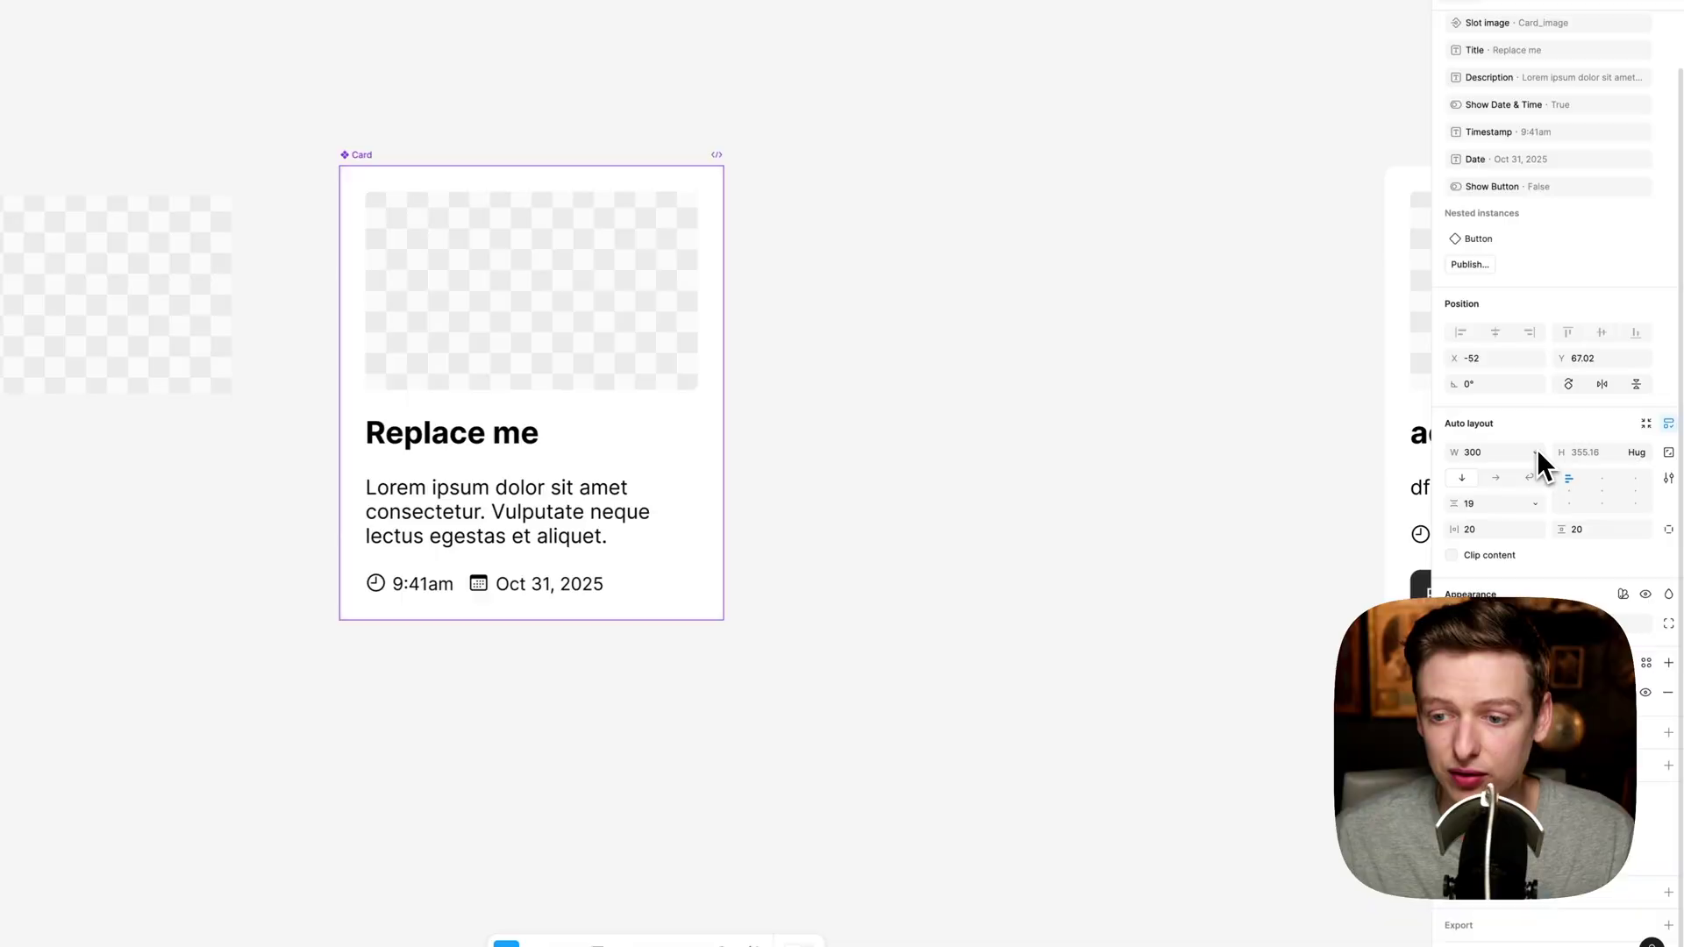
left_click(1562, 457)
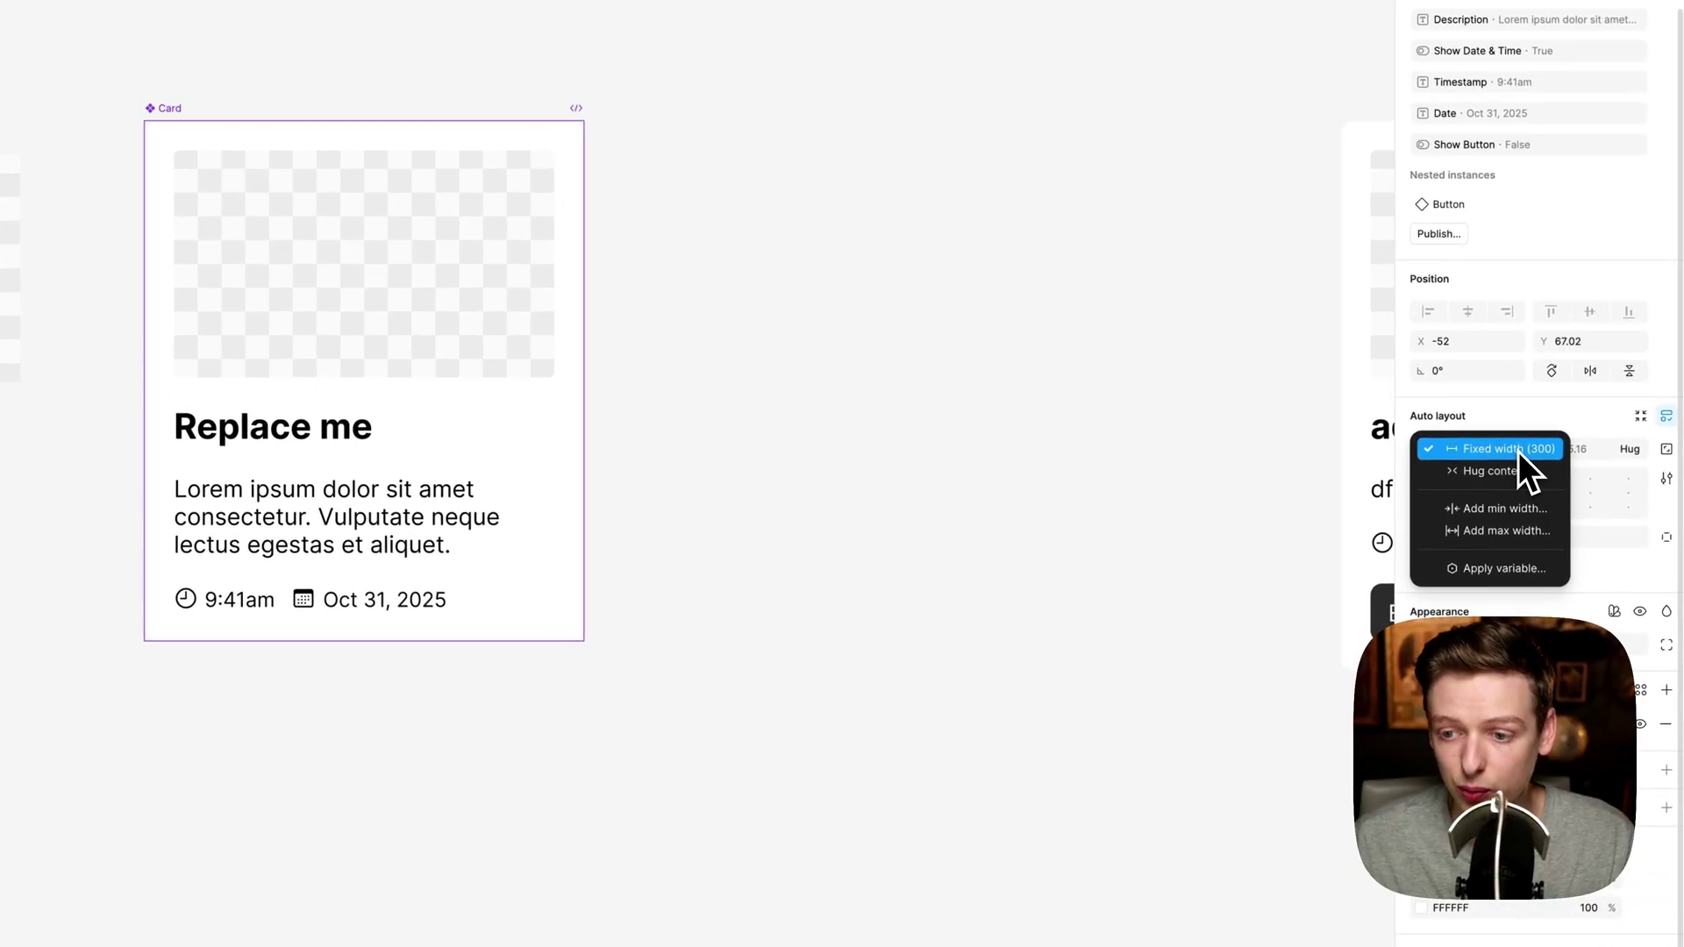
left_click(1512, 514)
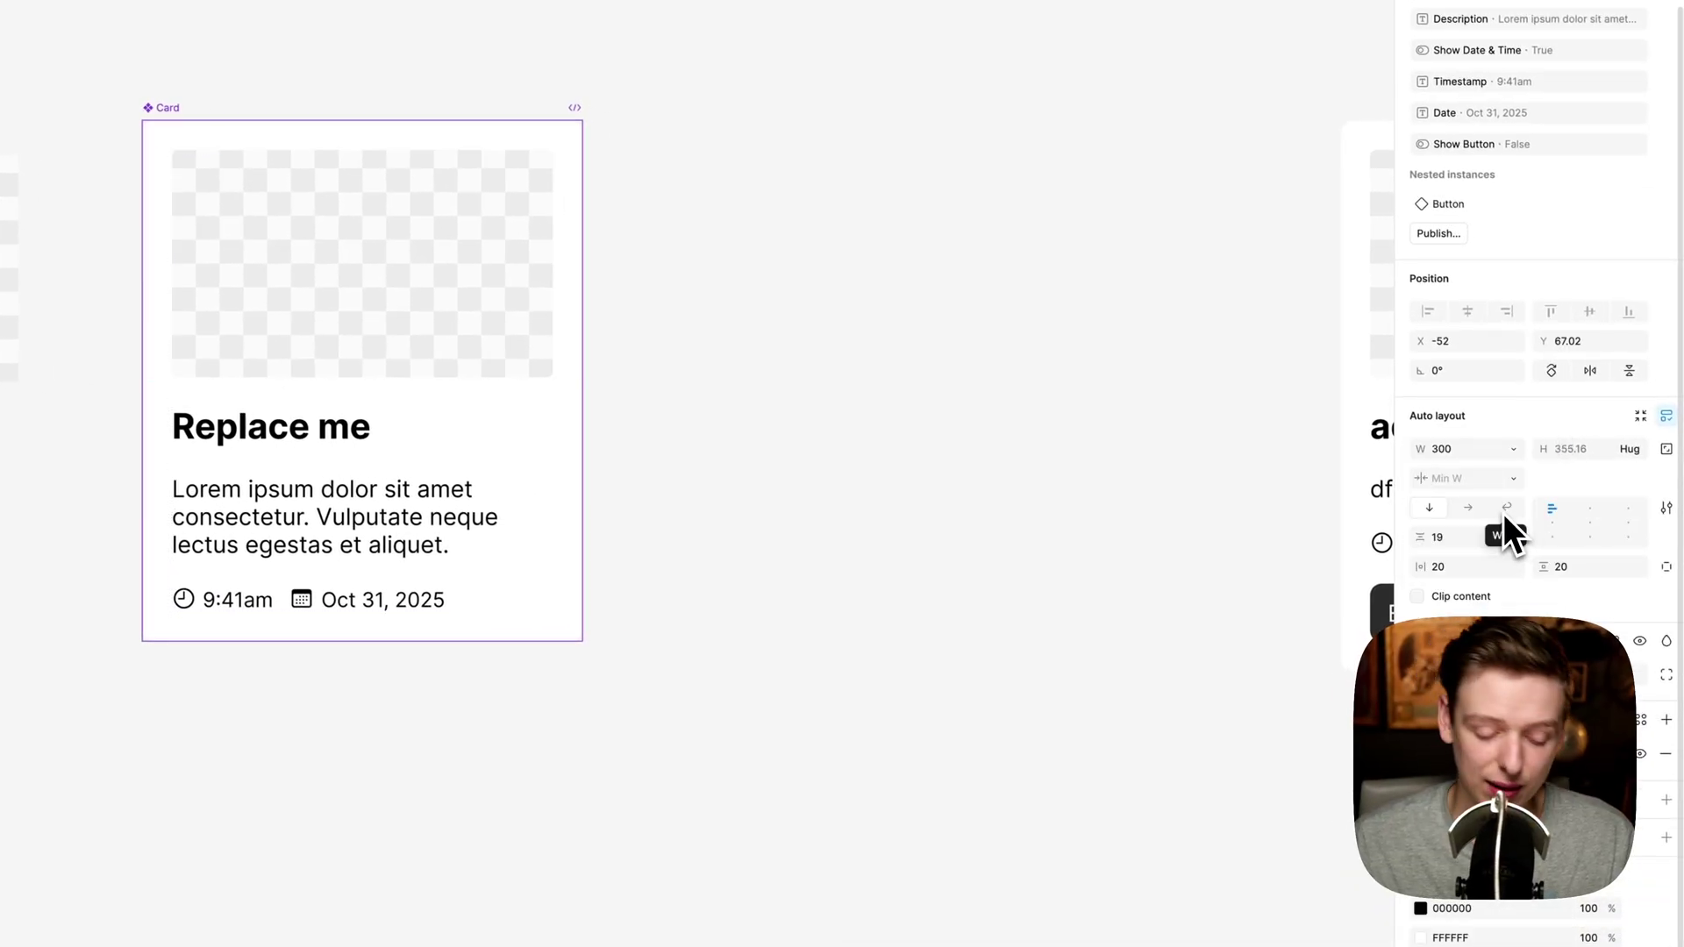
type("200")
key("Return")
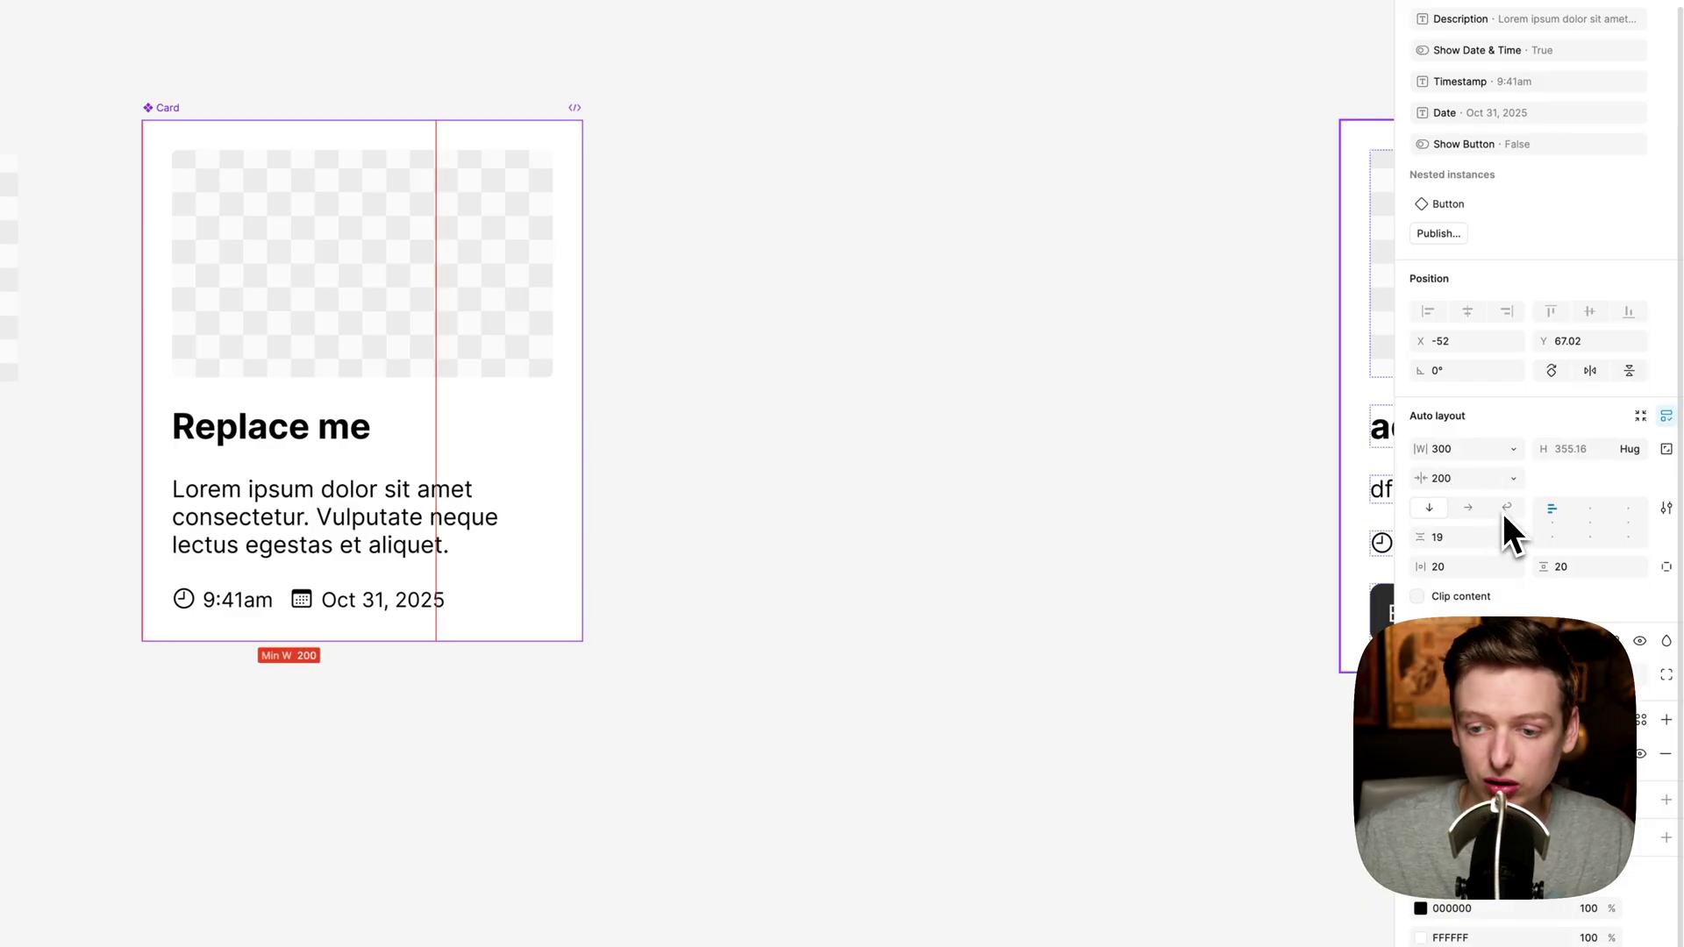
- Narrow the card instance down to its minimum width of 200
left_click(1088, 448)
scroll(1105, 452, "down", 3)
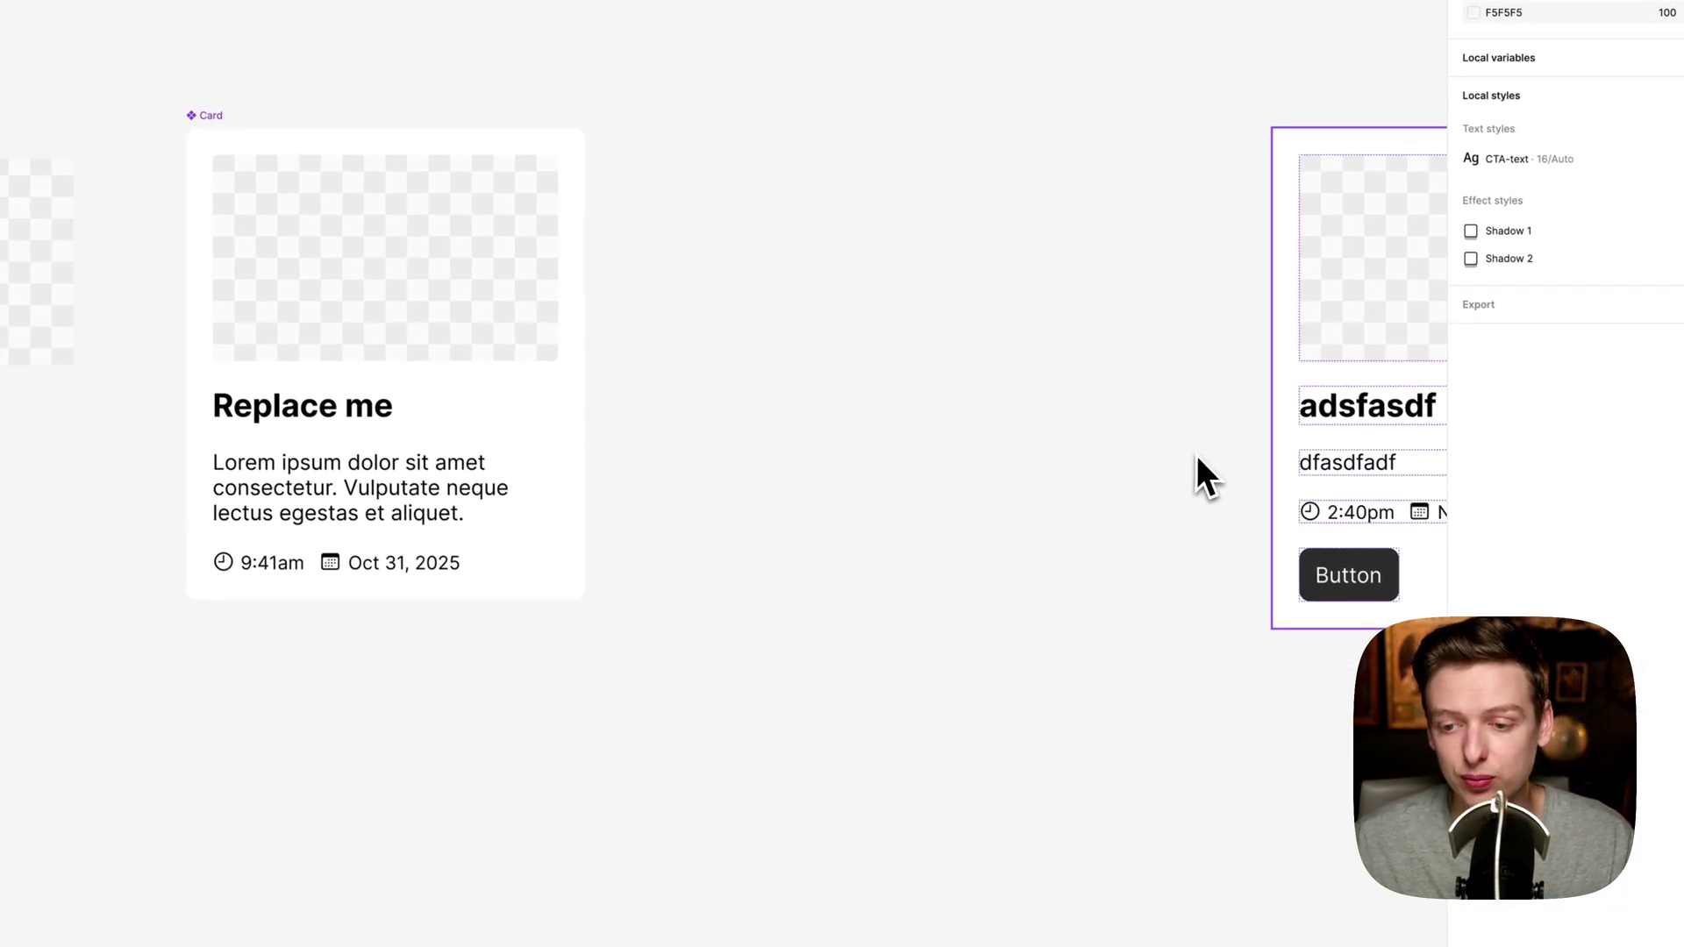
scroll(1198, 456, "right", 5)
left_click_drag(1295, 428, 877, 430)
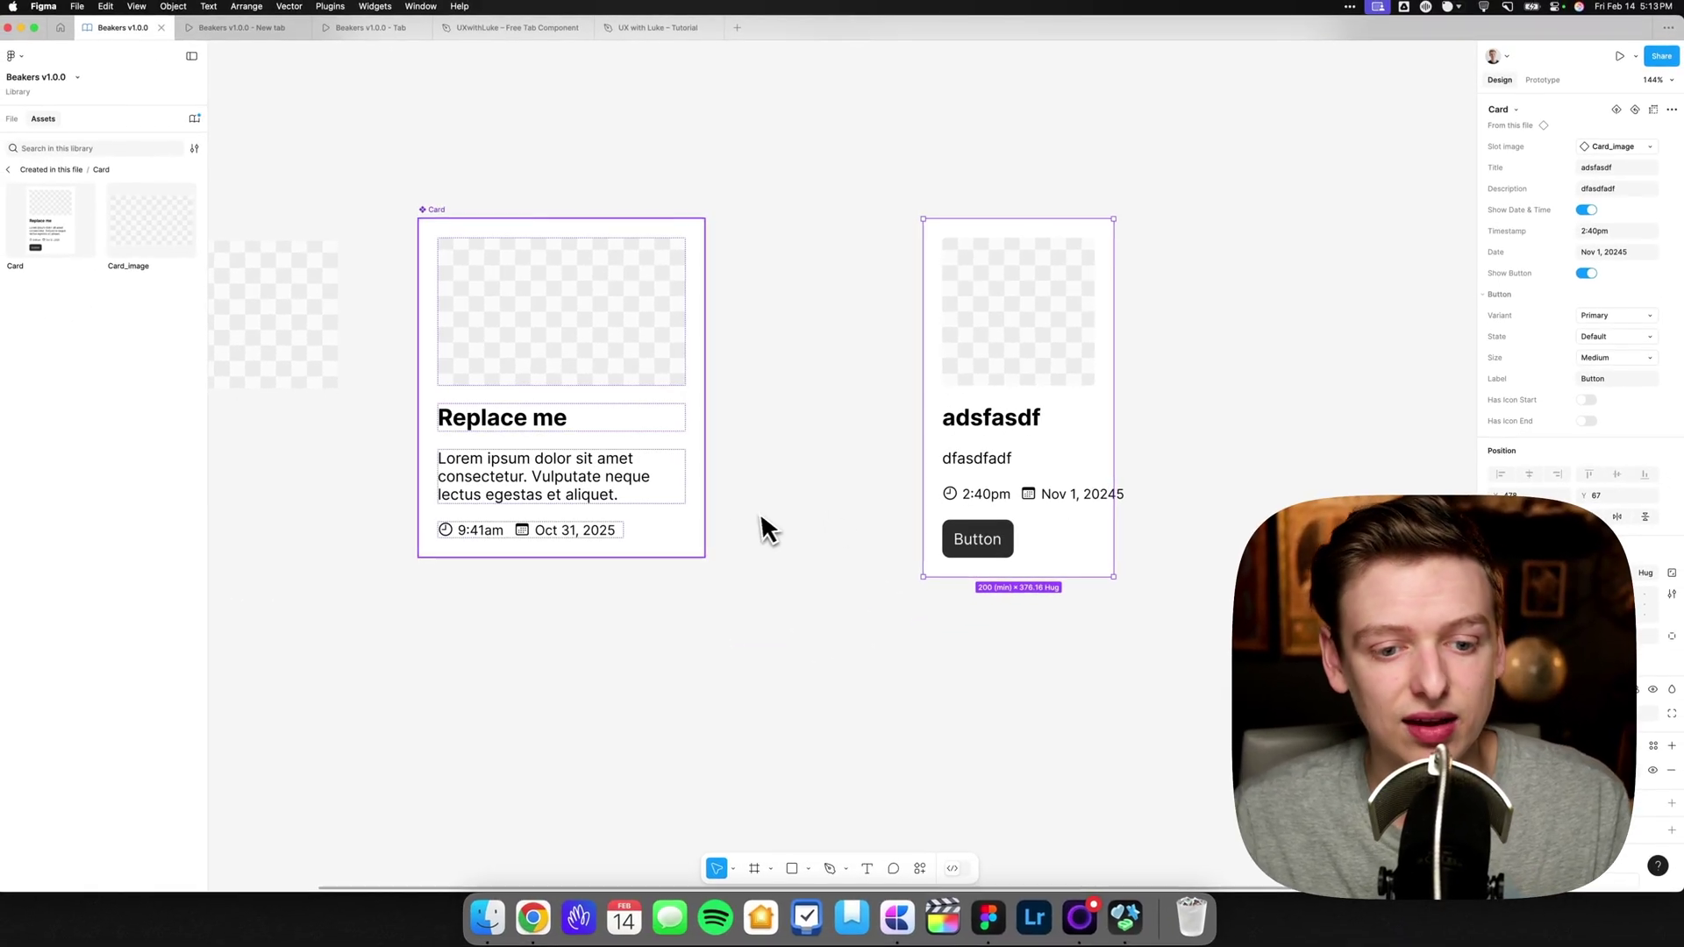
- Set the main card's date and time row to fill the container width and wrap its contents
left_click(579, 530)
left_click(579, 530)
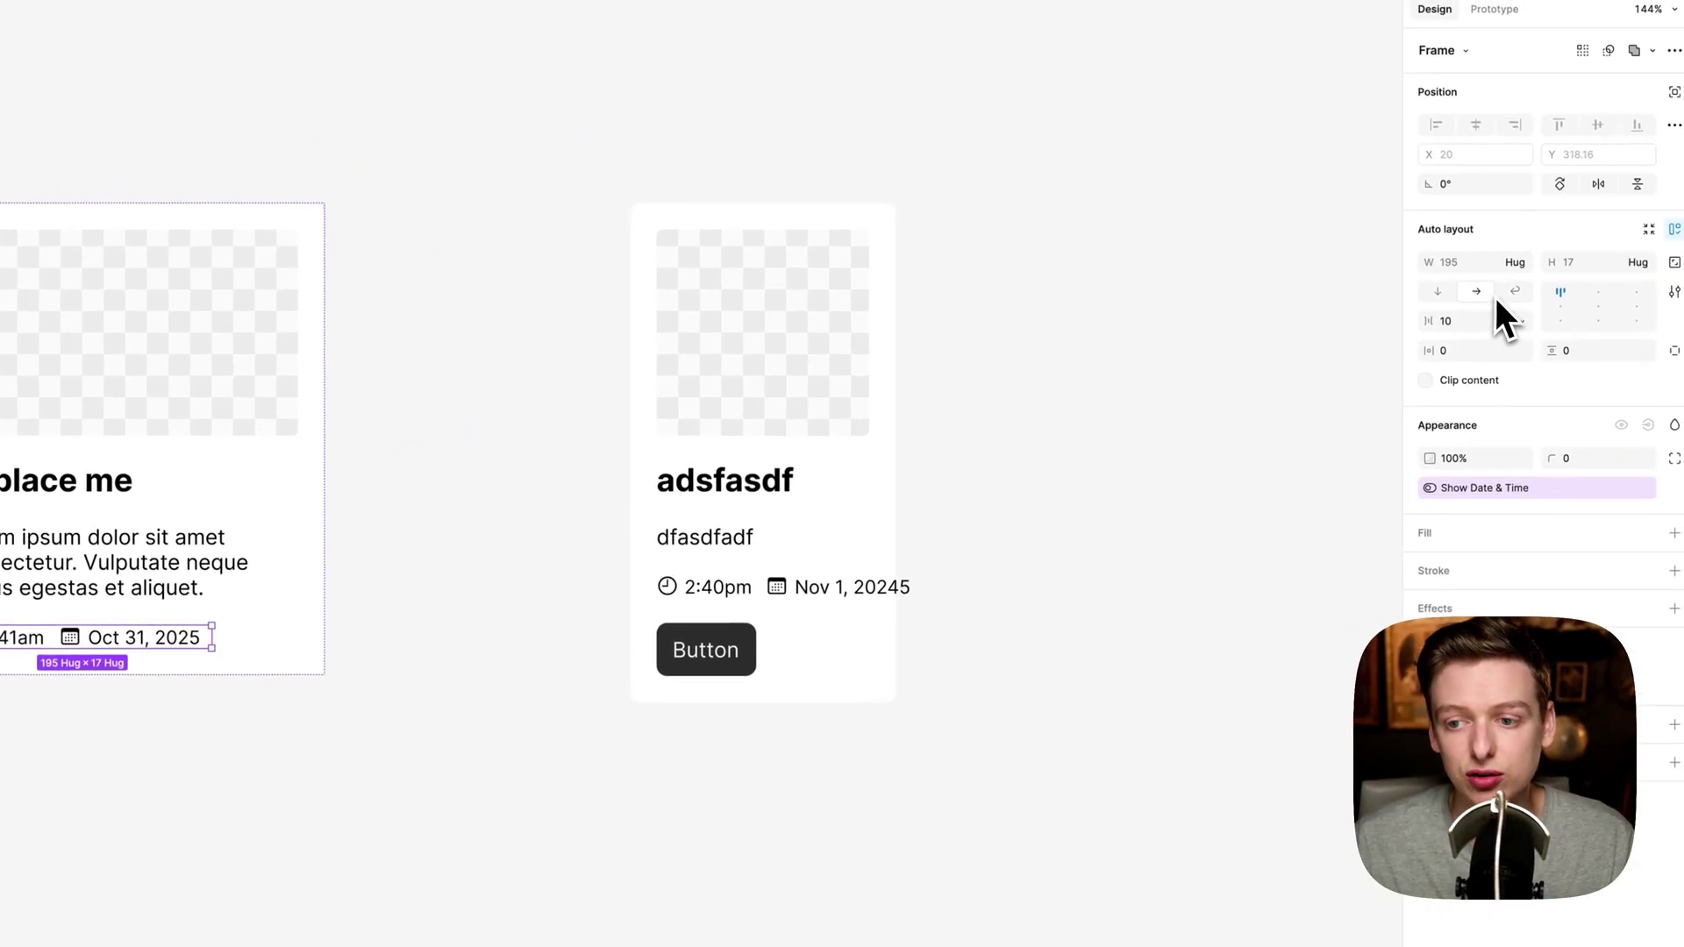
left_click(1539, 254)
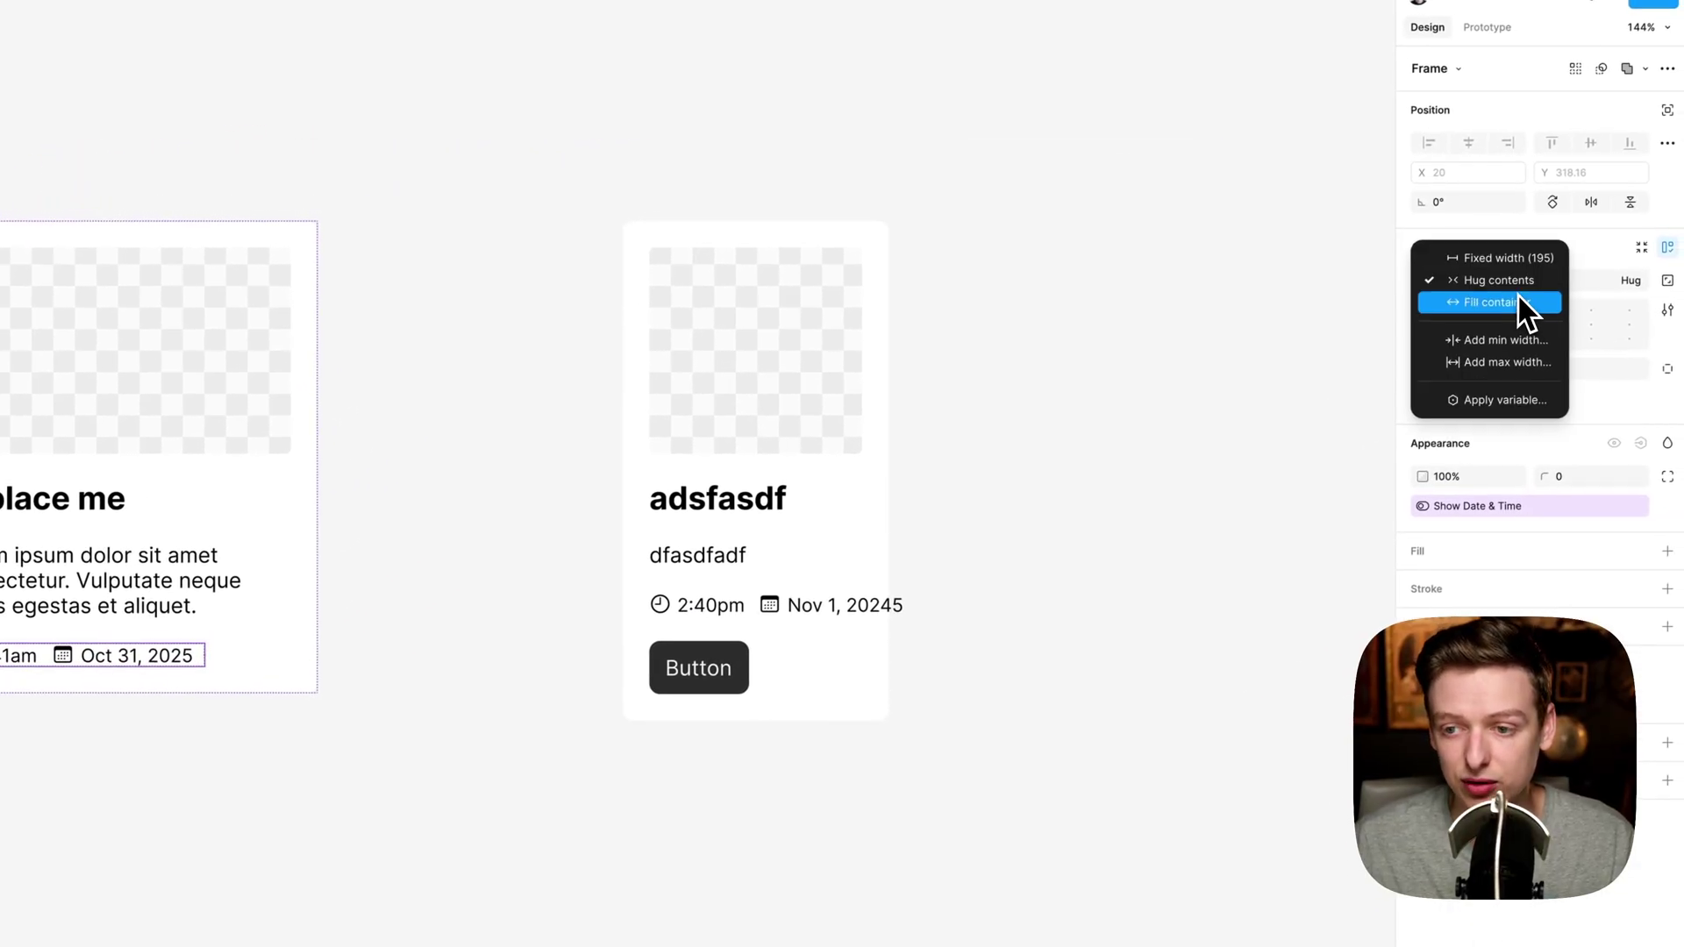
left_click(1548, 279)
left_click(1511, 310)
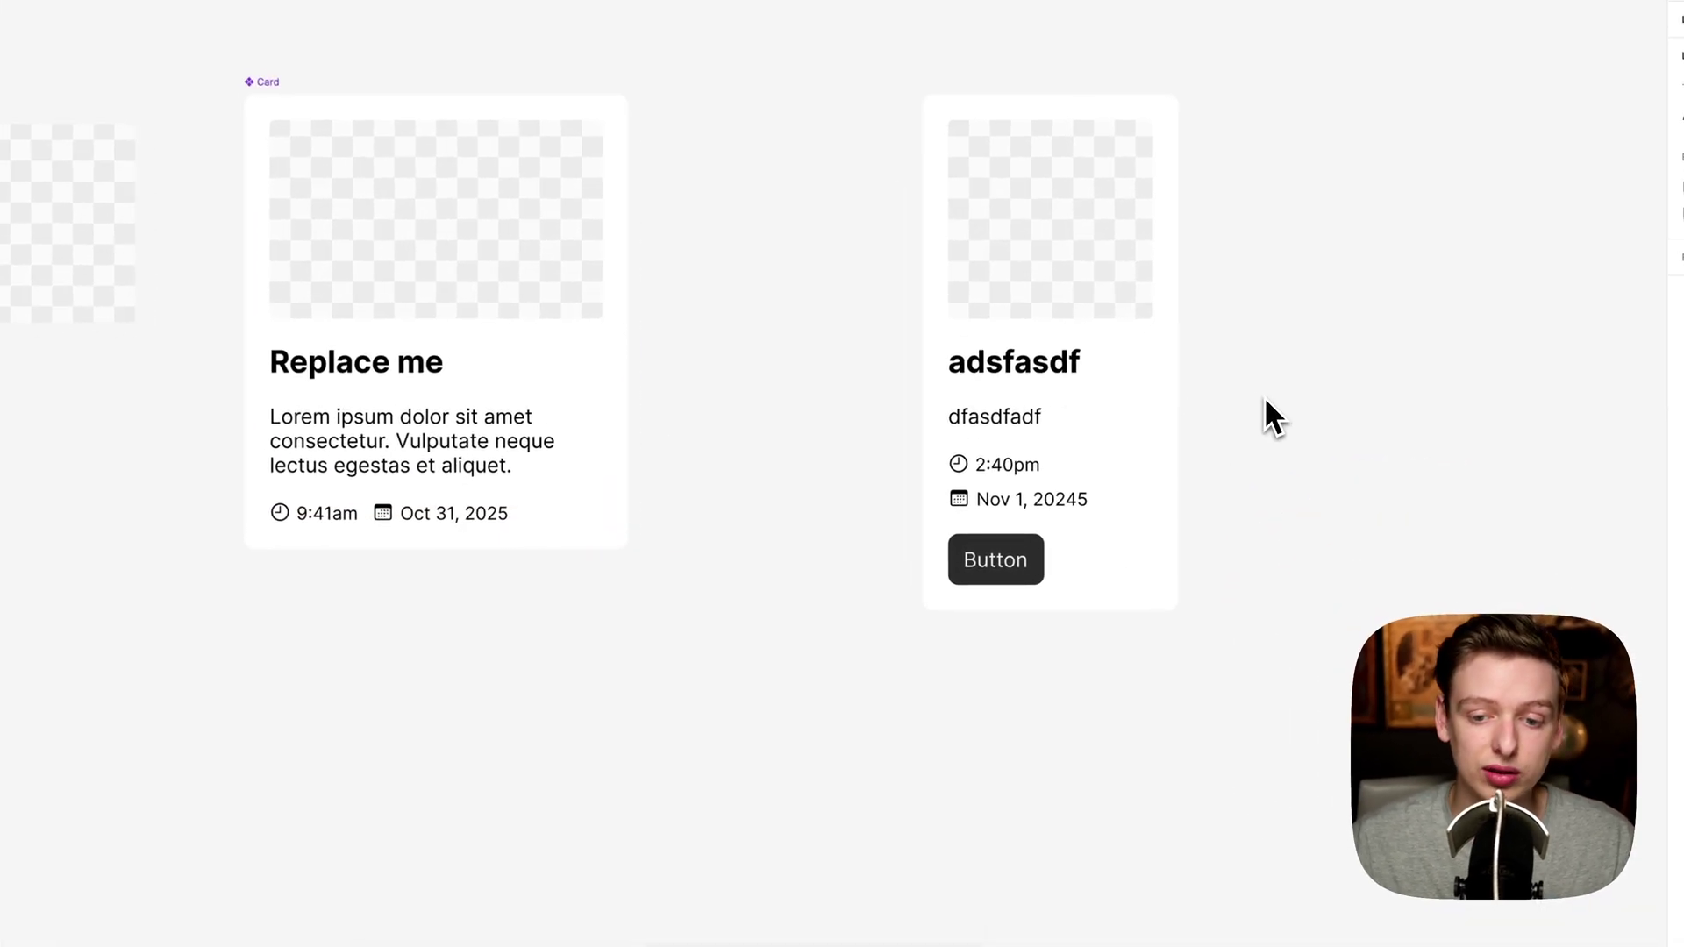
- Try different vertical gaps between the wrapped lines of the main card's date and time row
left_click(1112, 453)
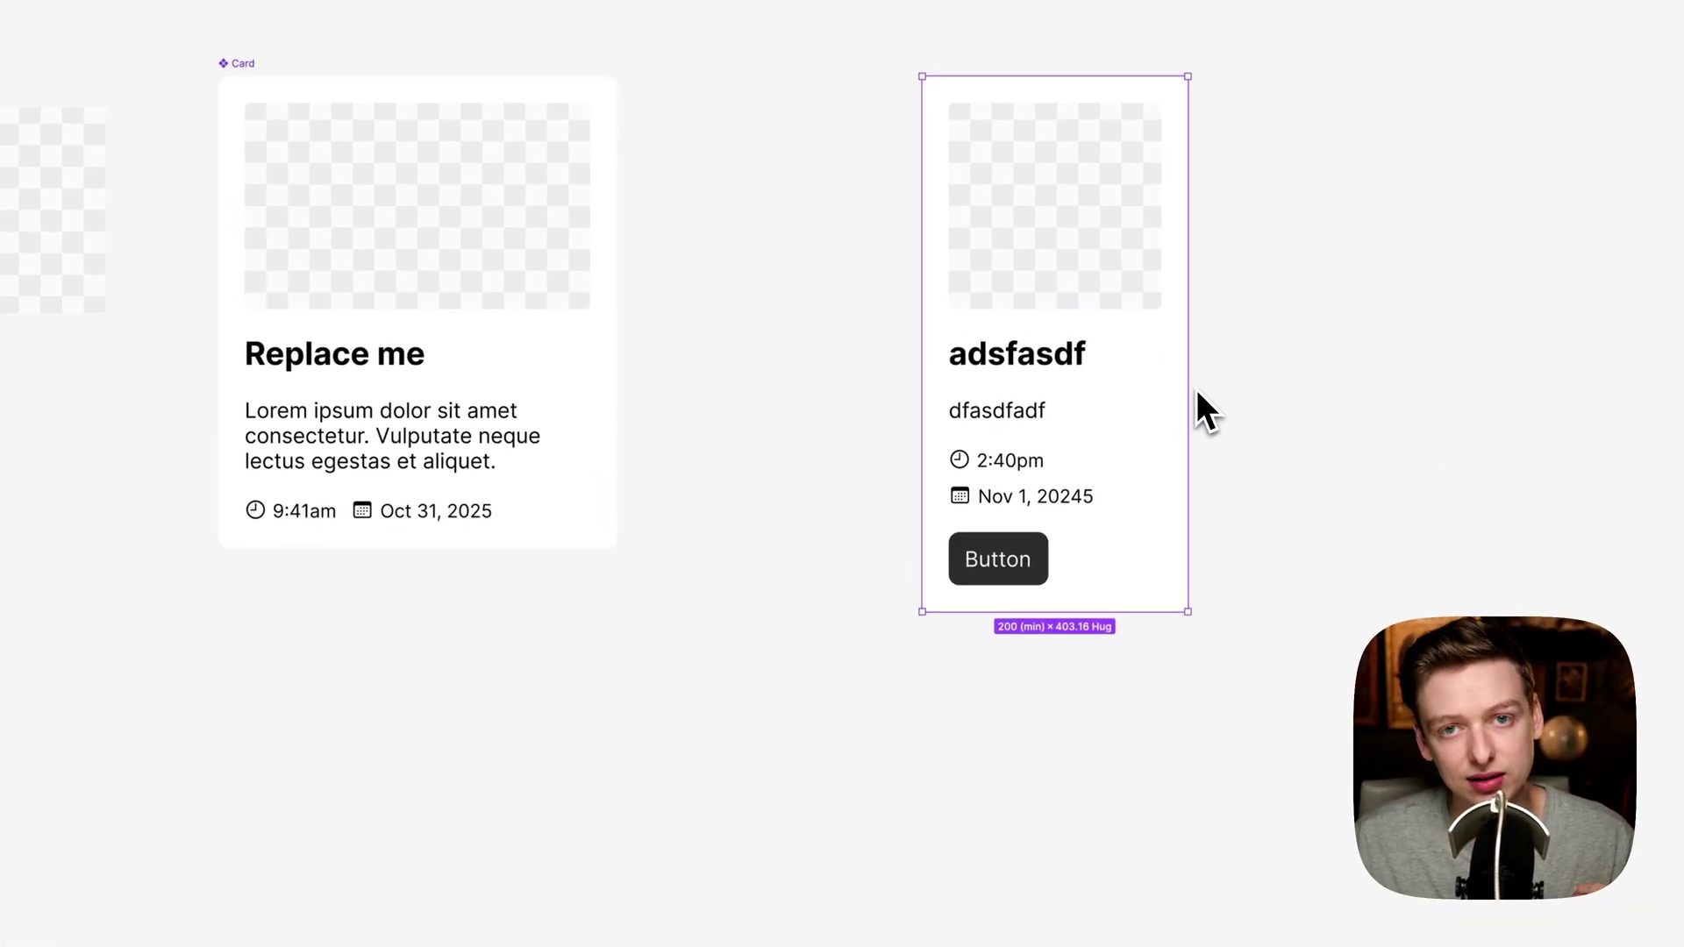
left_click(403, 513)
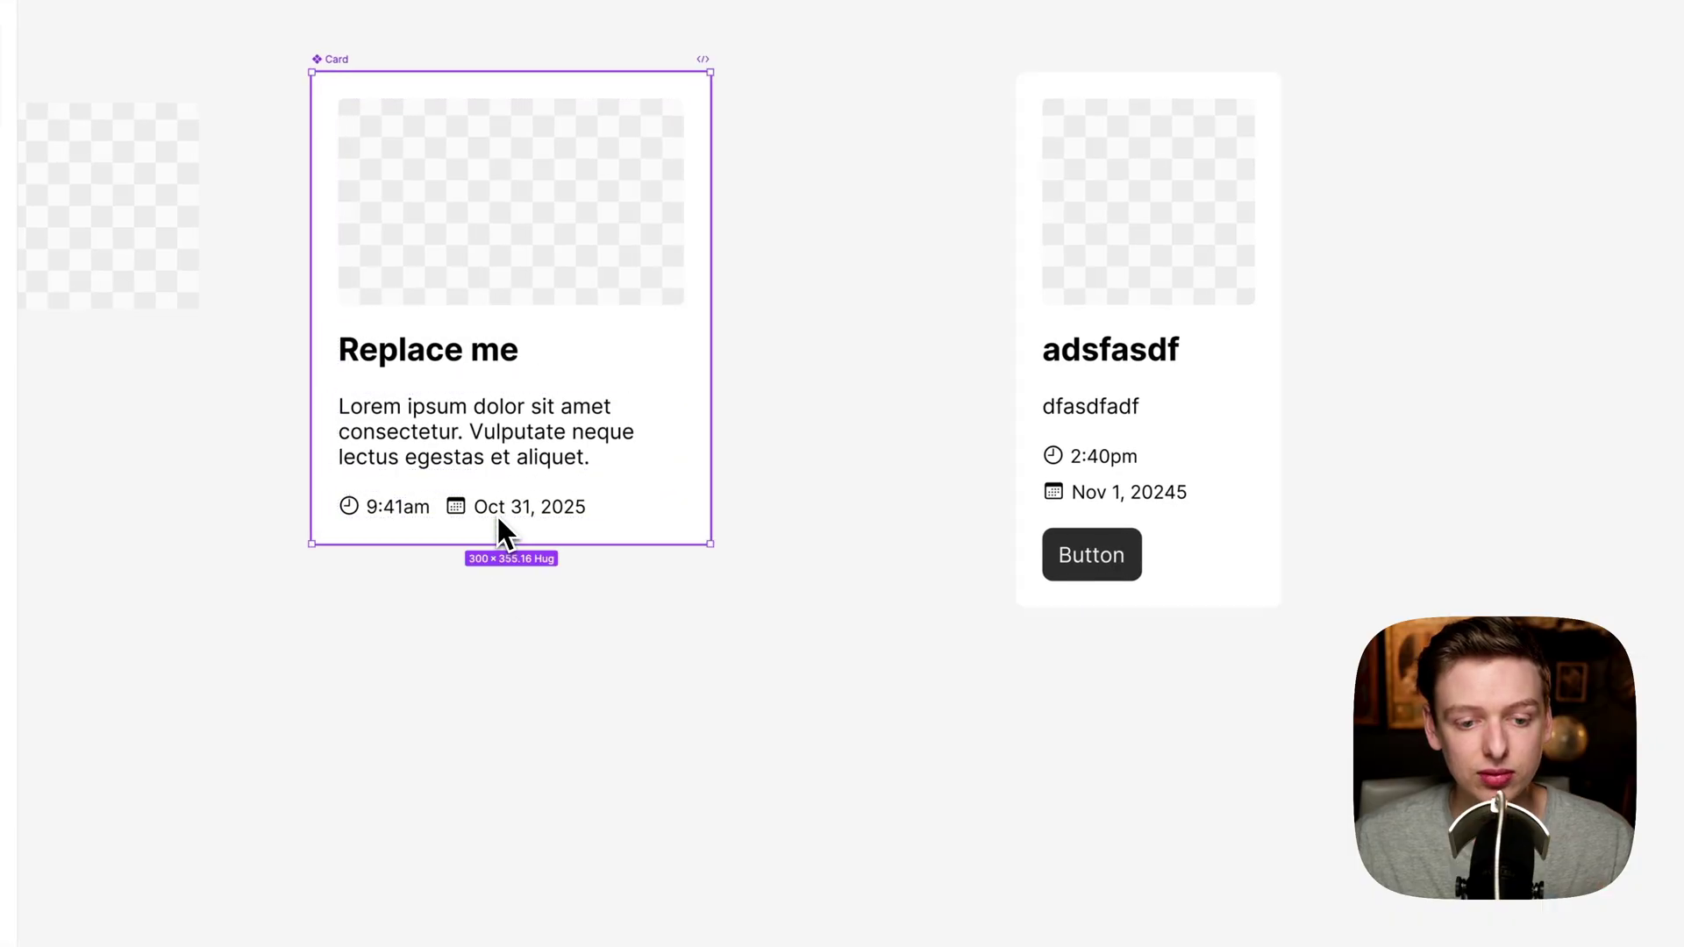
double_click(404, 513)
left_click(1546, 351)
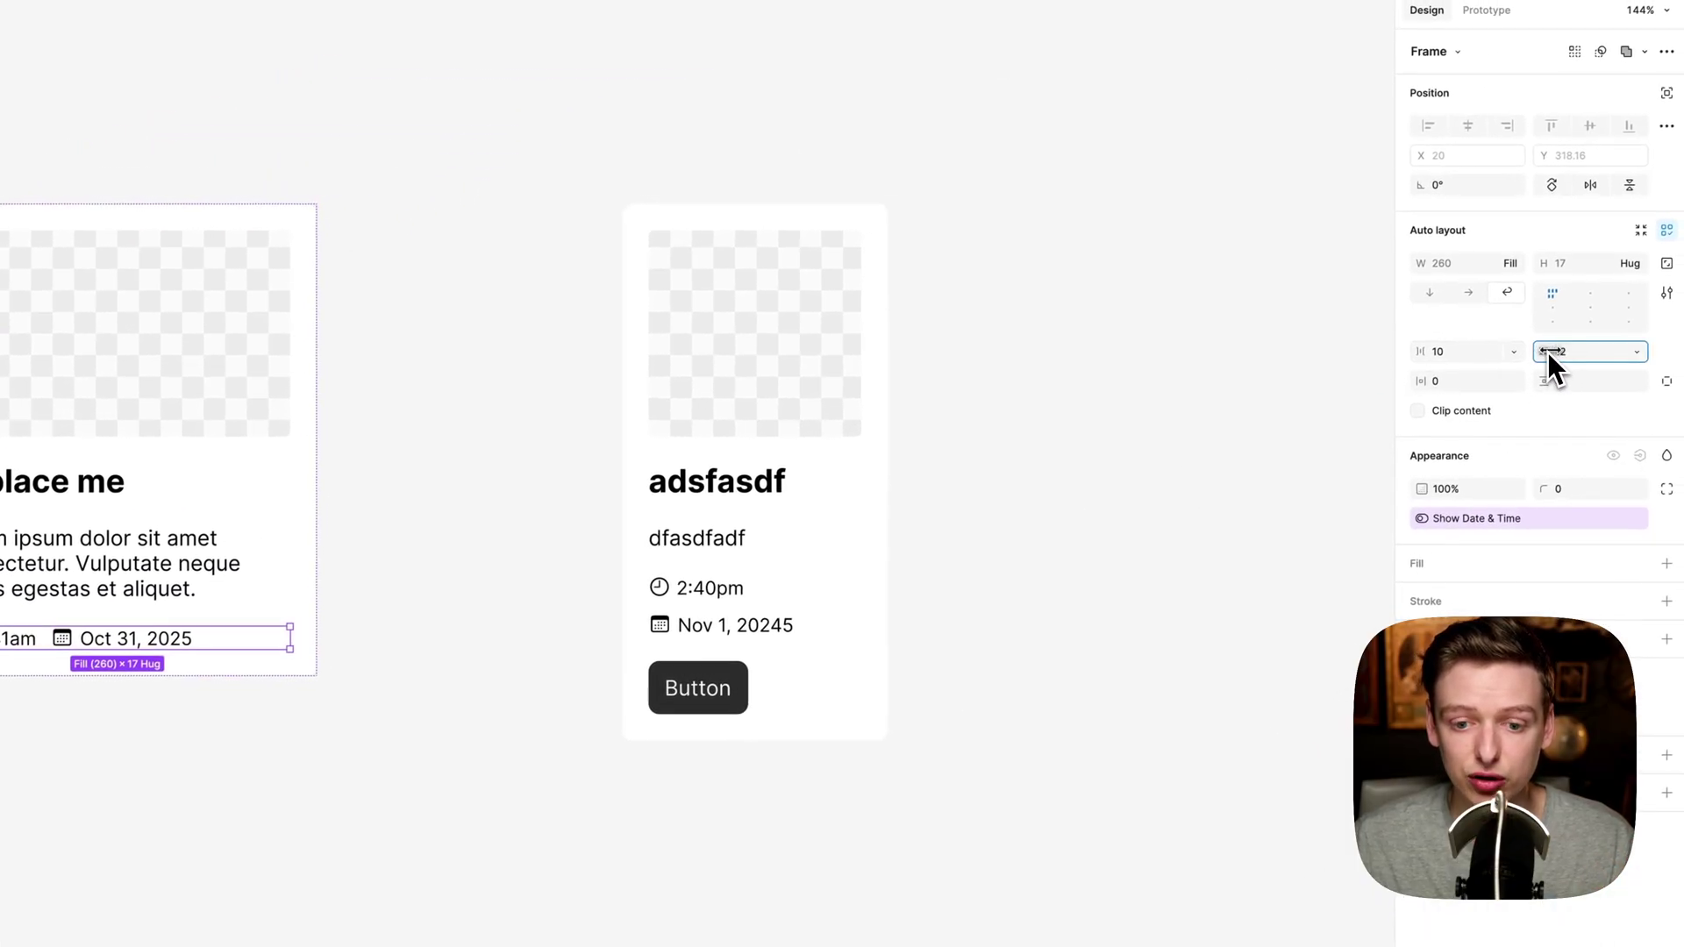
key("super+z")
key("super+z")
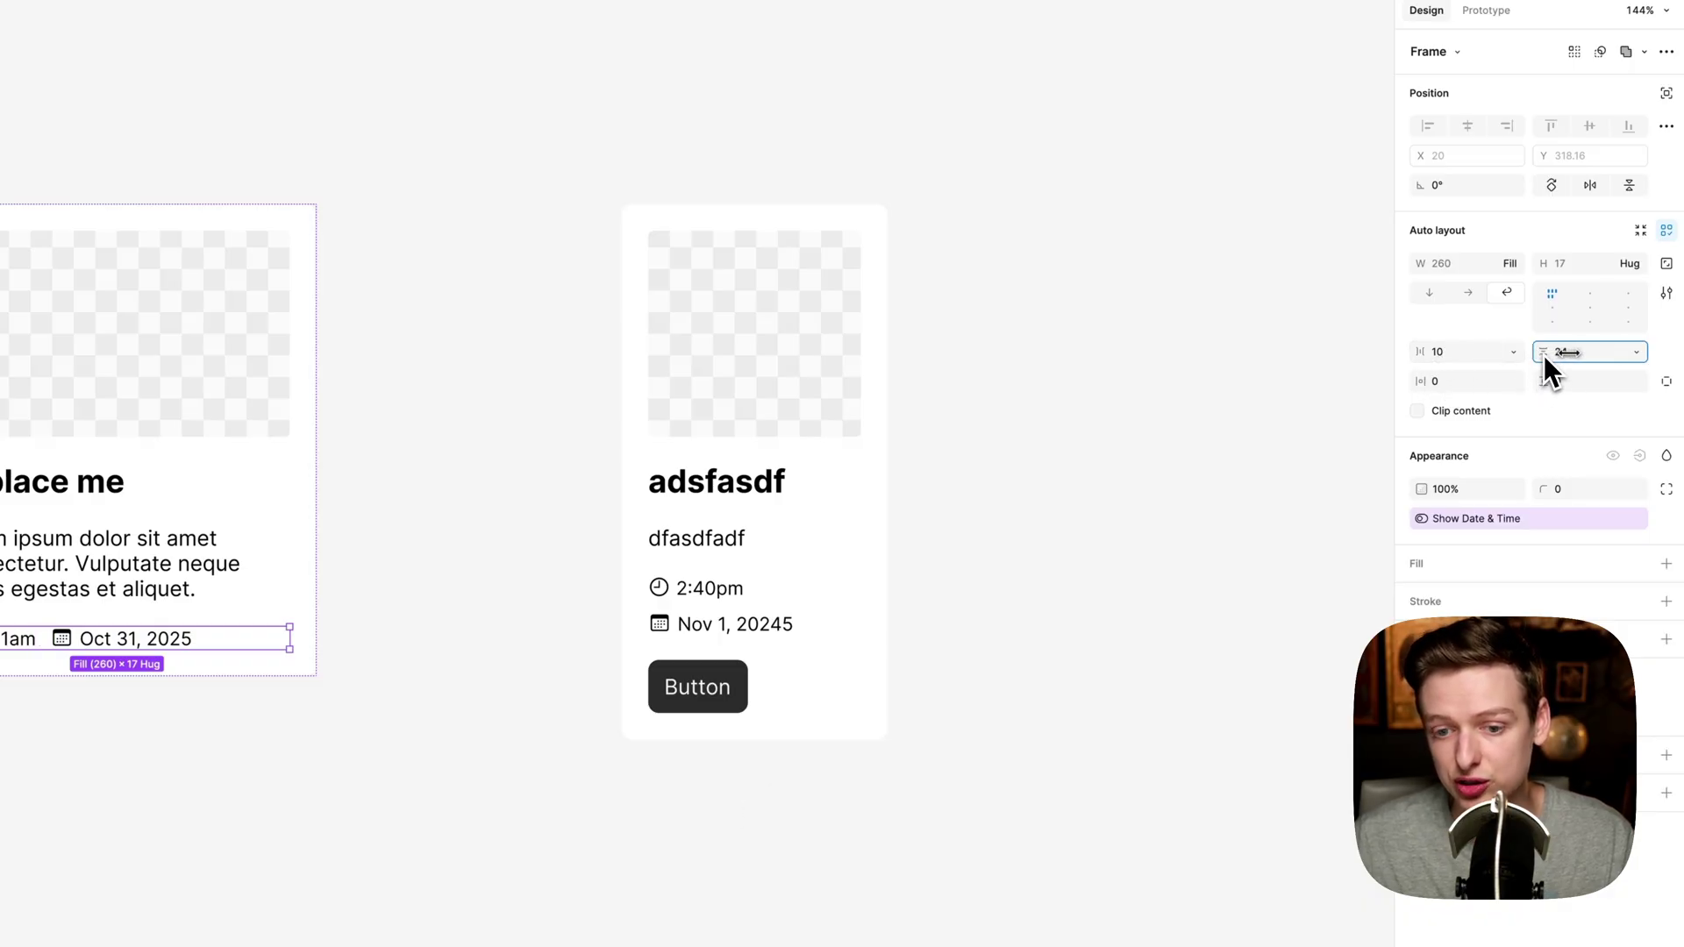
left_click_drag(1544, 355, 1544, 354)
key("Escape")
- Add a maximum width of 700 to the main Card component
left_click(1517, 613)
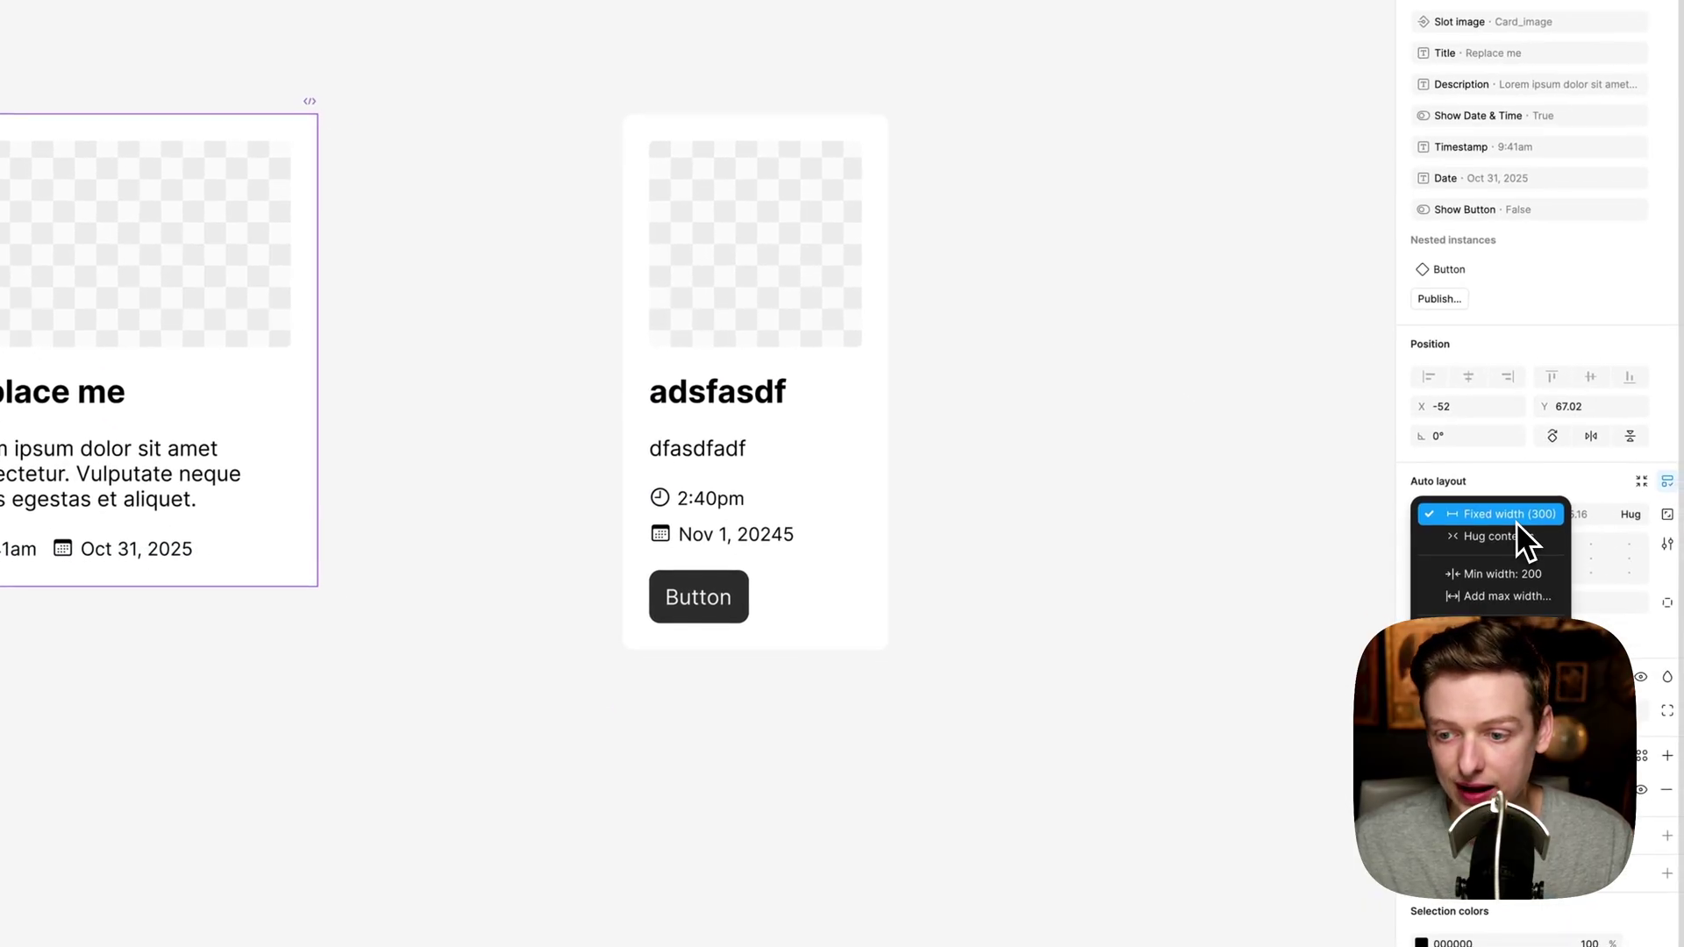
left_click(1526, 598)
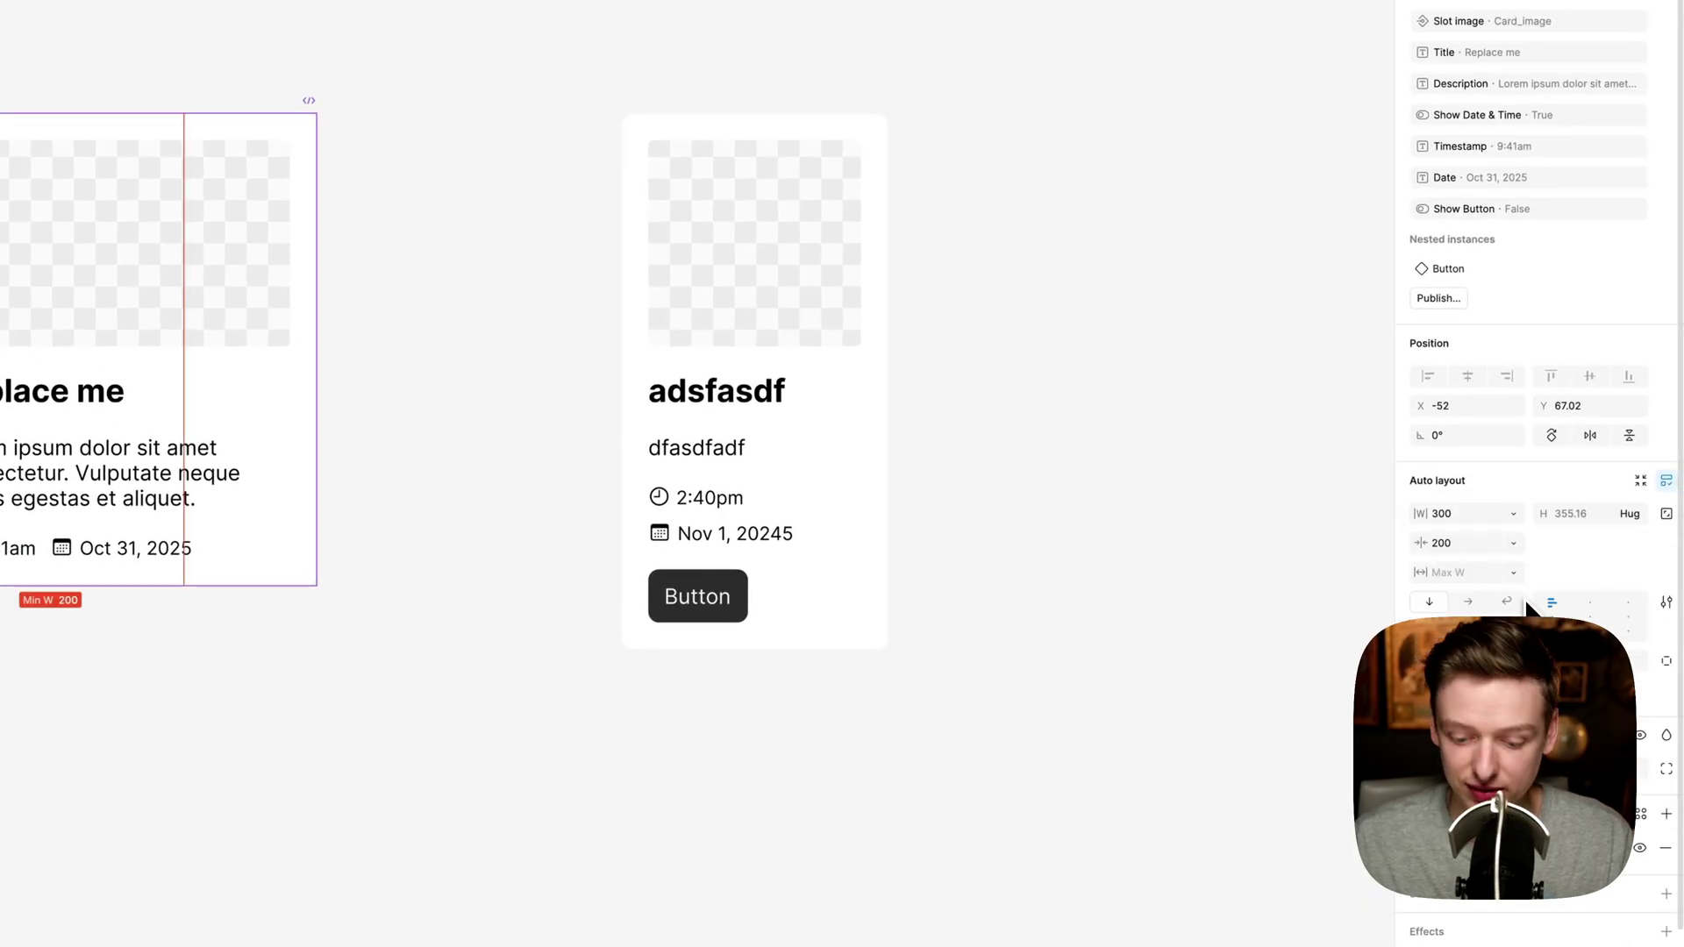
key("Return")
- Widen the card instance to its maximum width of 700
left_click(866, 553)
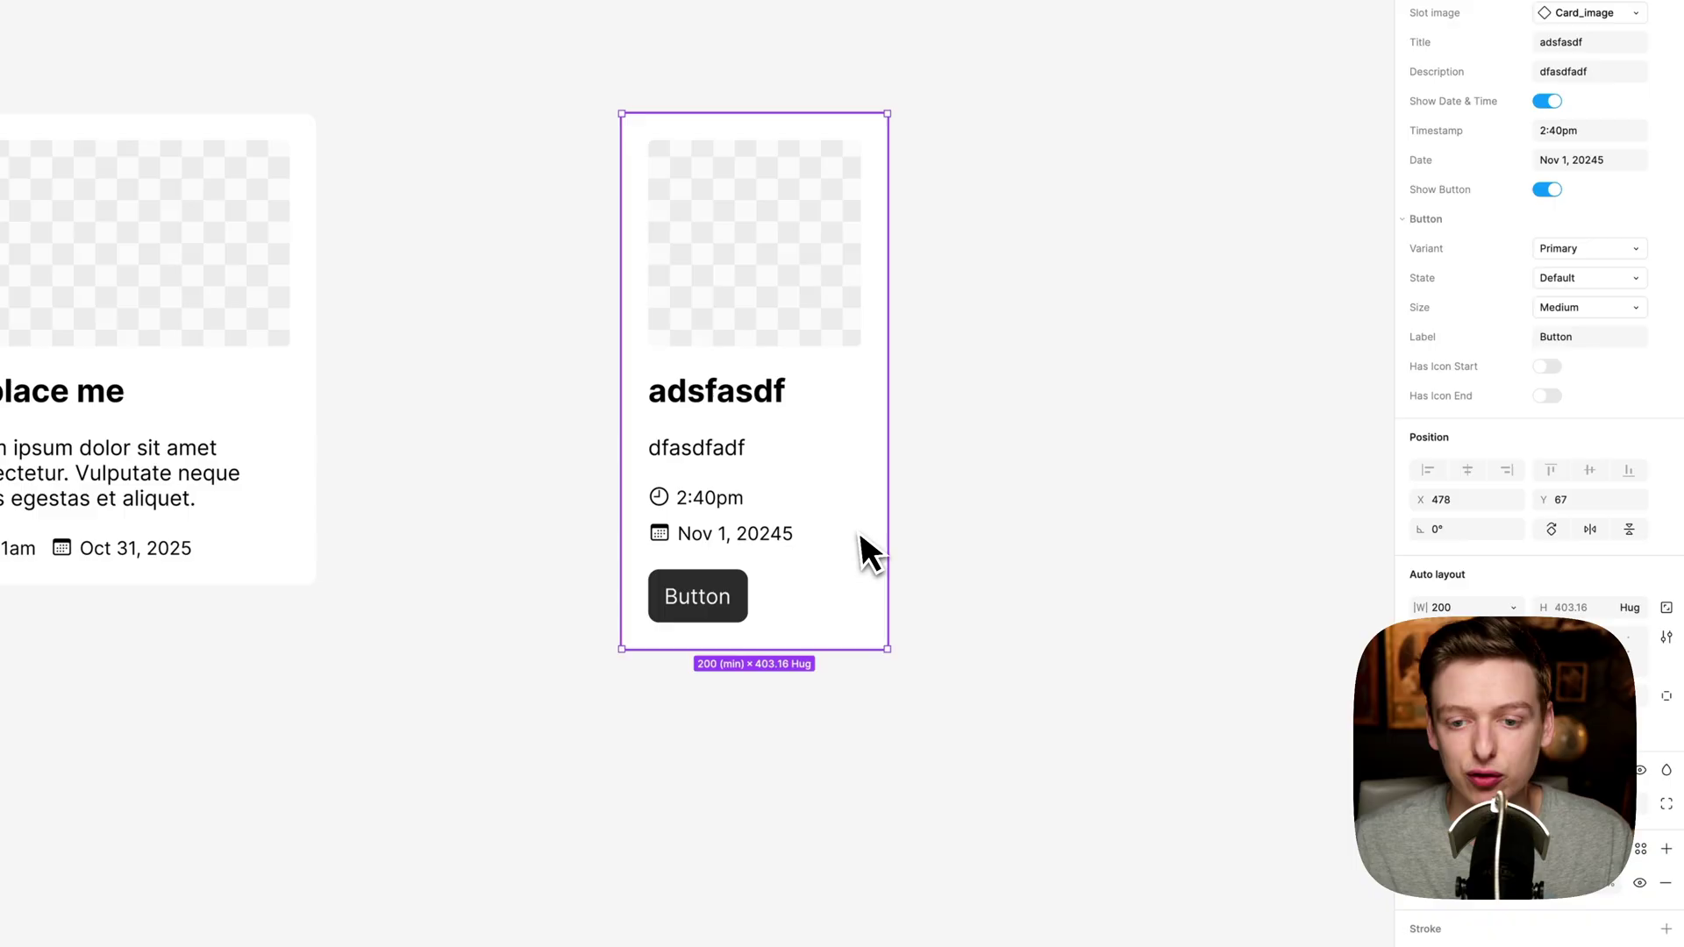
scroll(797, 530, "down", 4)
left_click_drag(653, 452, 1100, 408)
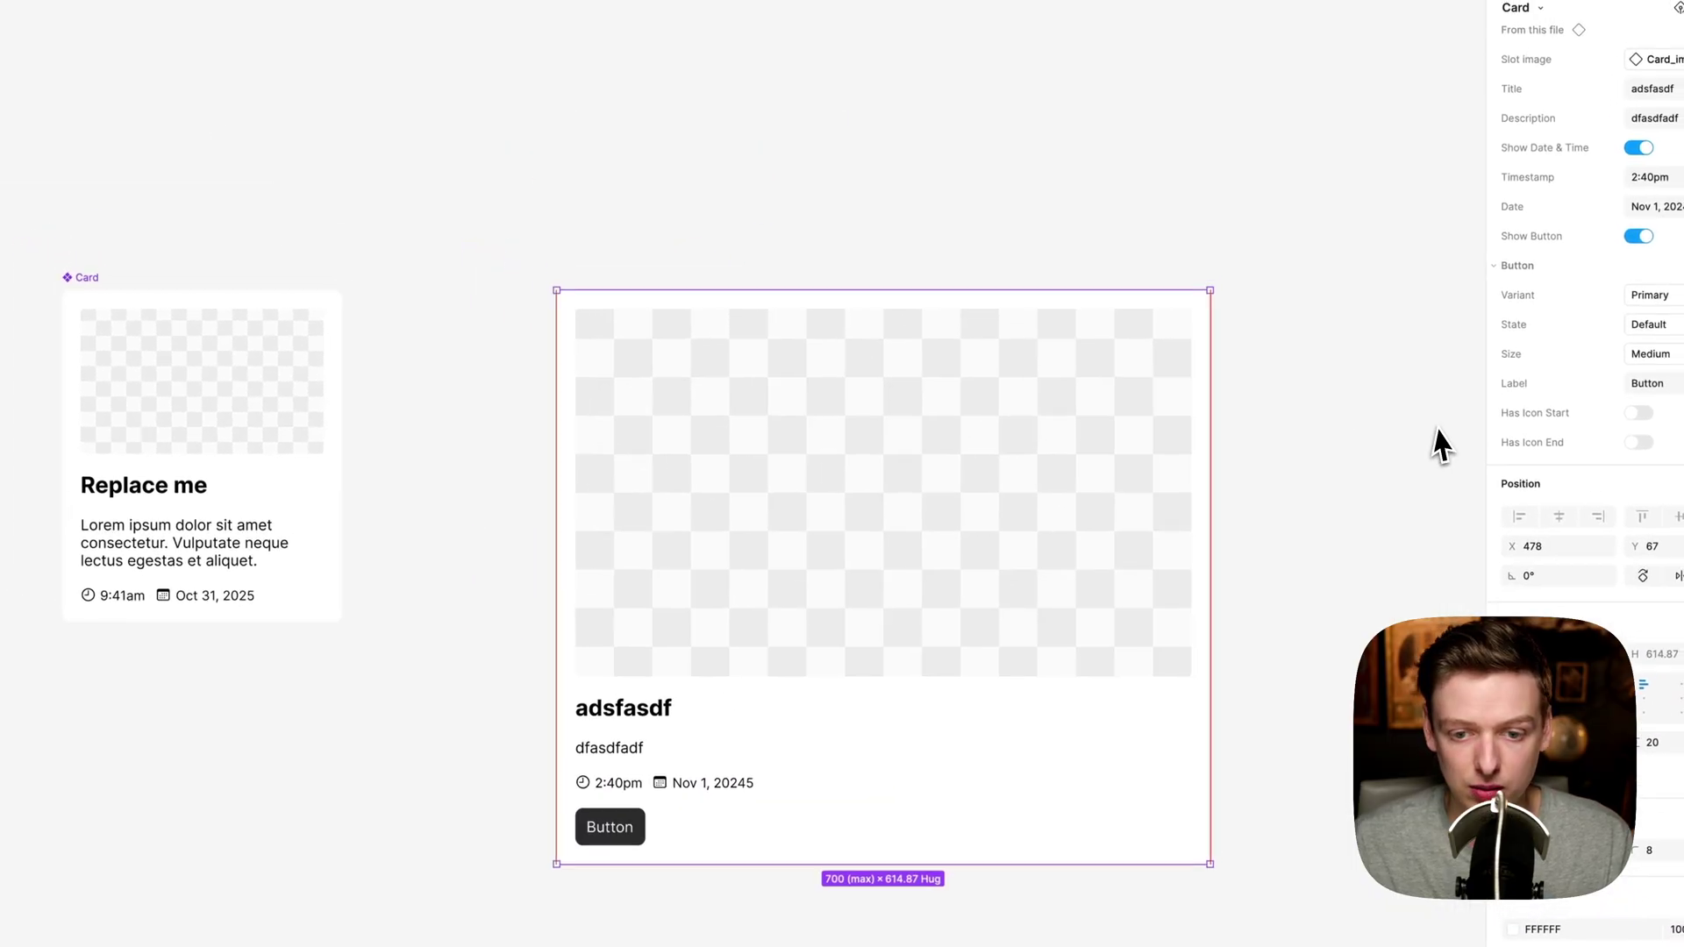
- Make the card instance narrower and move it farther away from the main Card component
left_click_drag(1186, 460, 1035, 431)
key("super+z")
key("super+z")
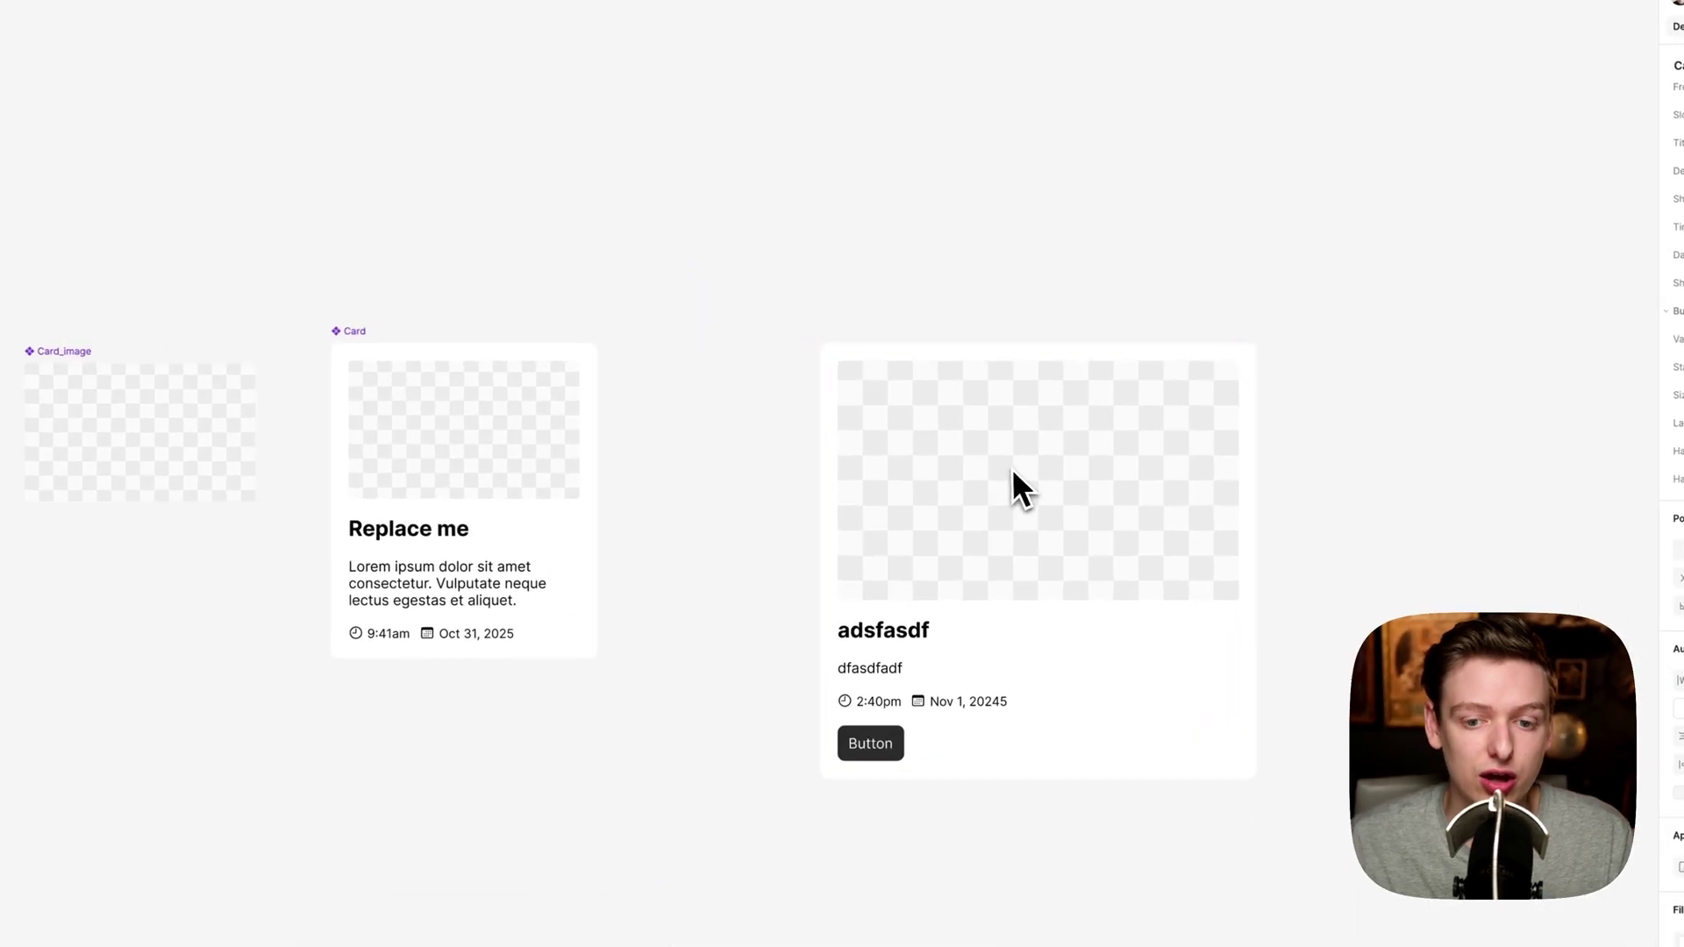
left_click_drag(1013, 466, 1253, 489)
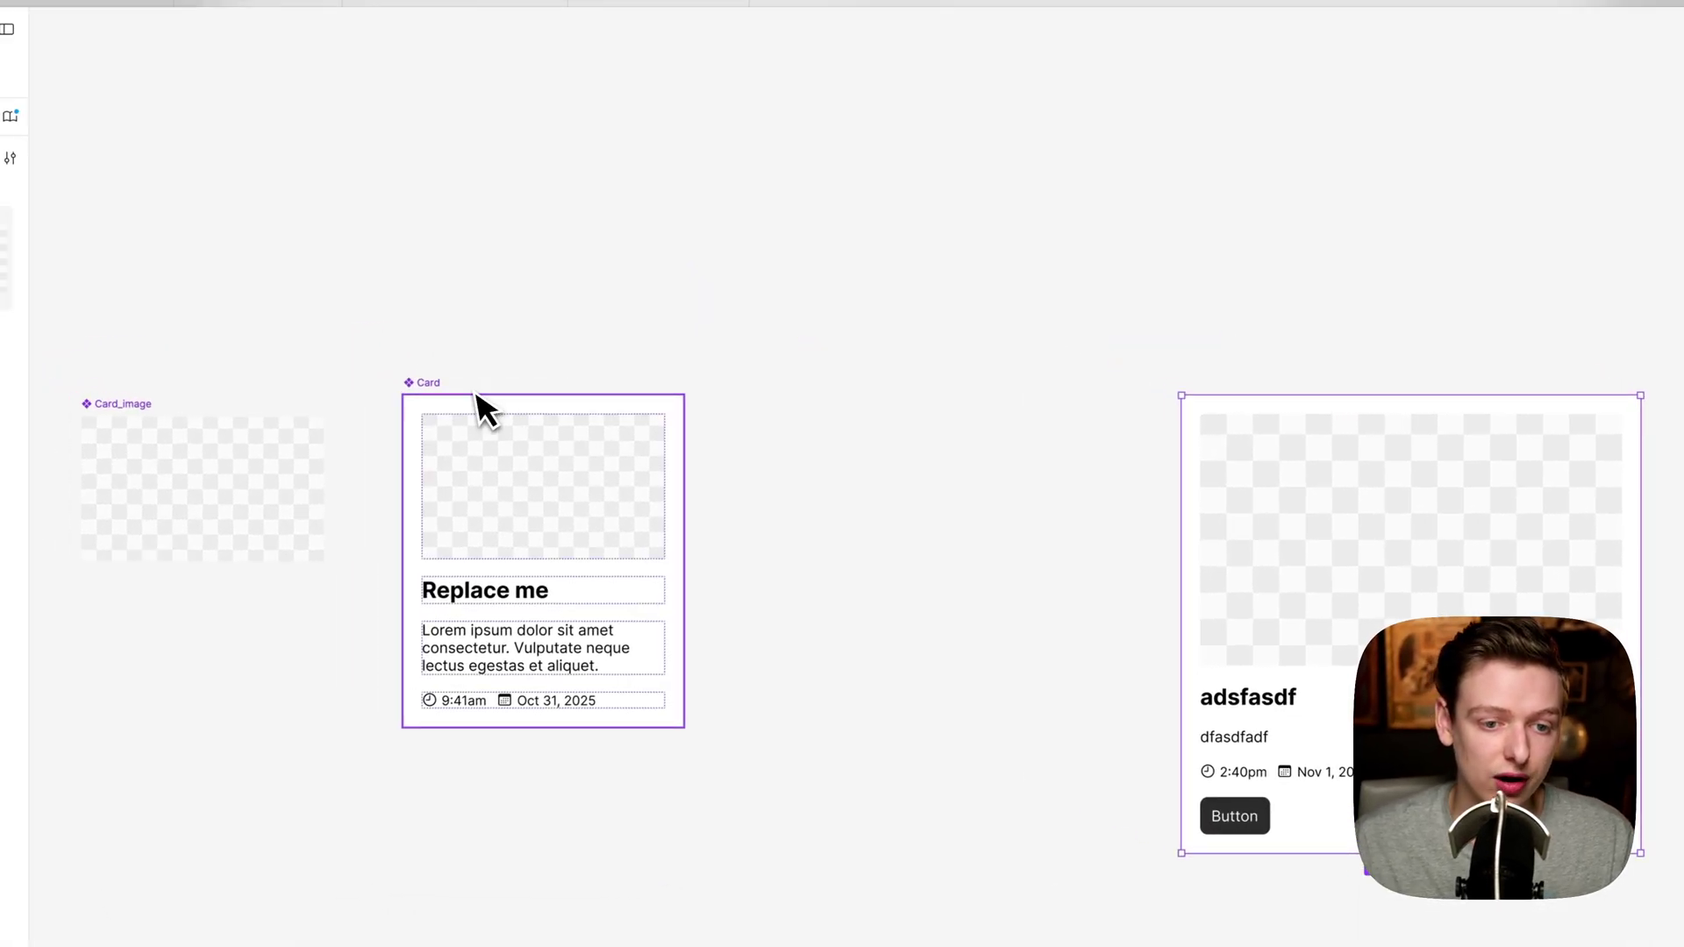
- Add a variant property to the main Card component
left_click(346, 361)
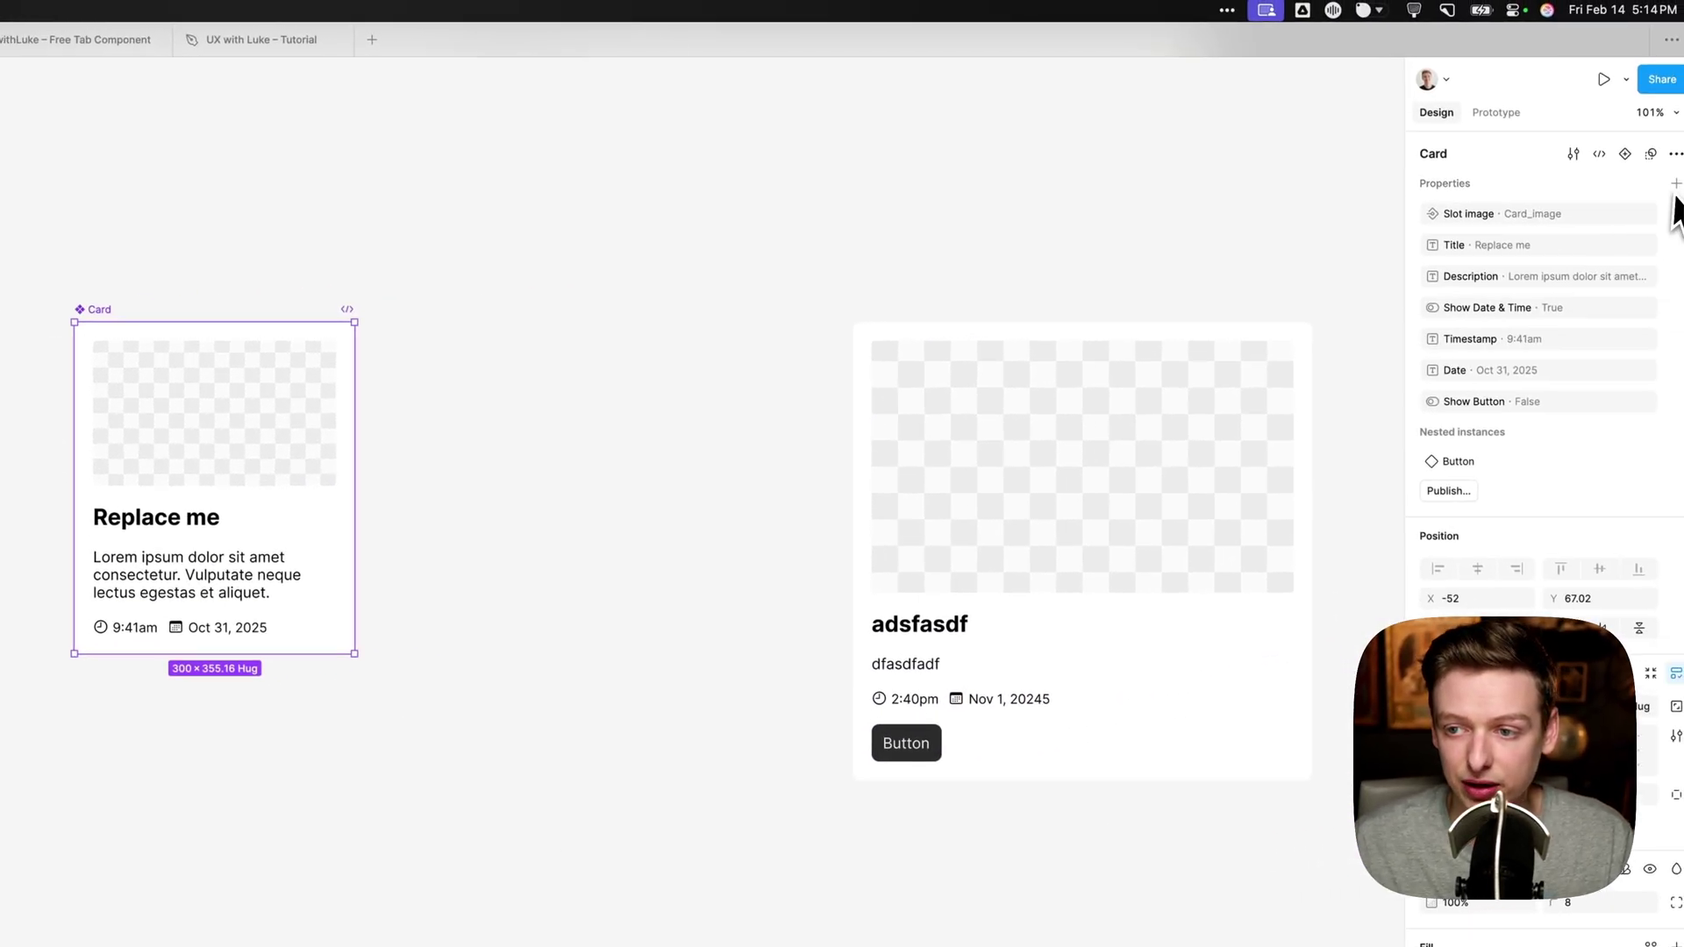
left_click(1666, 185)
left_click(1597, 241)
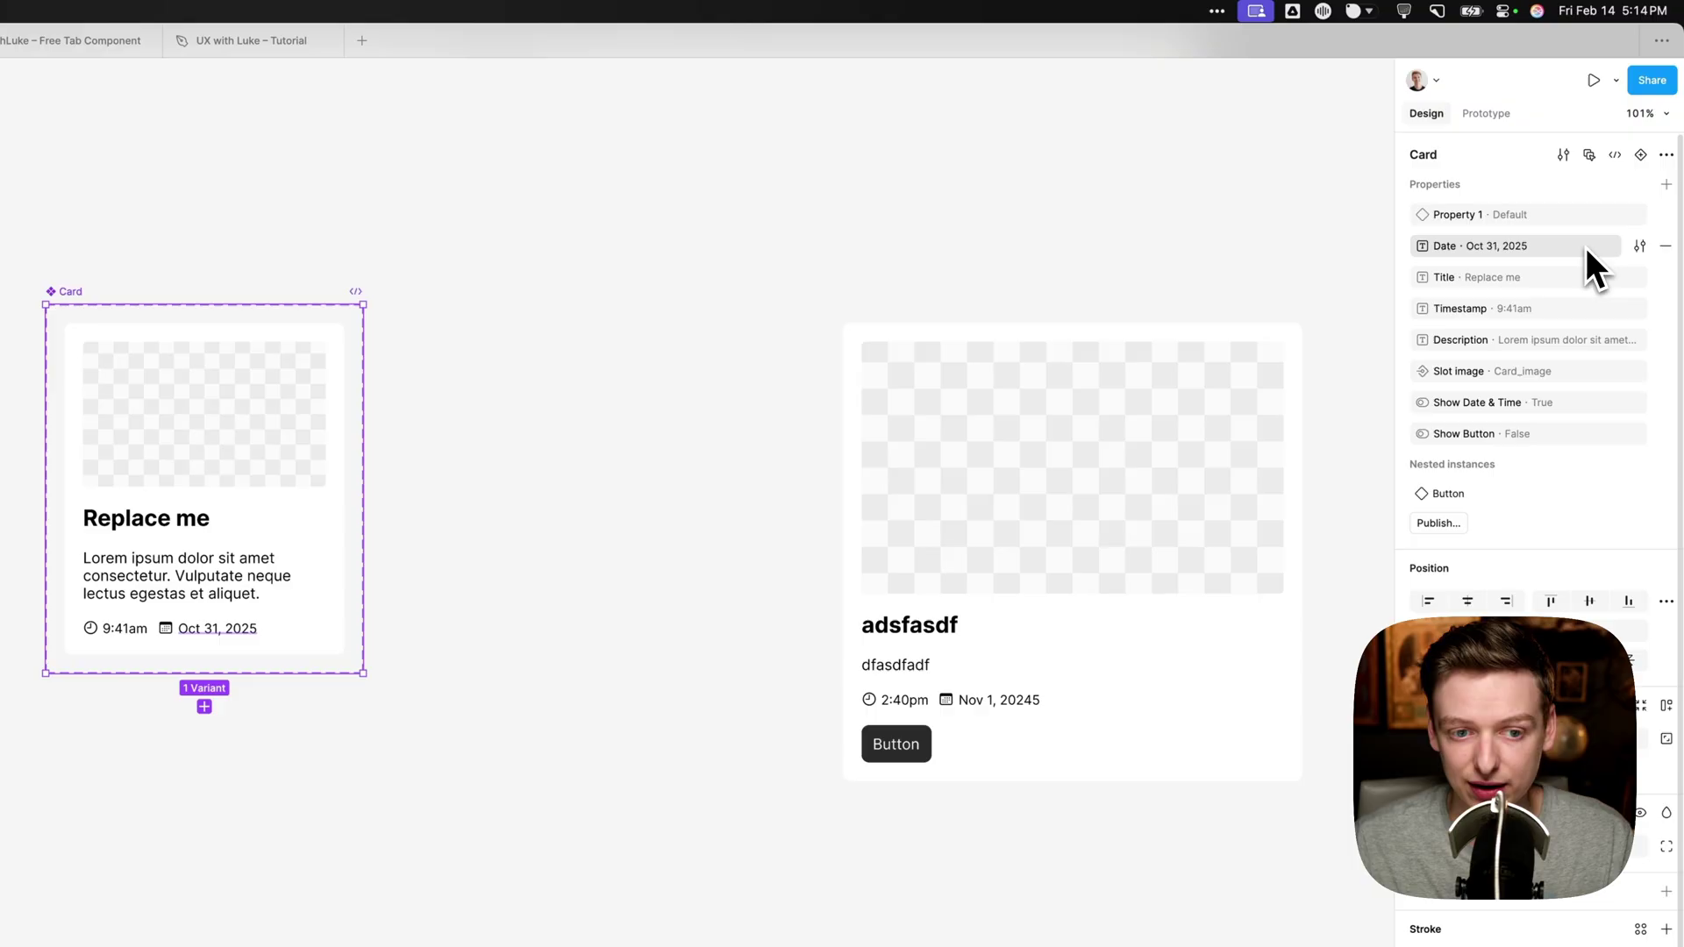
- Apply auto layout to the Card component set and duplicate its default variant
key("shift+a")
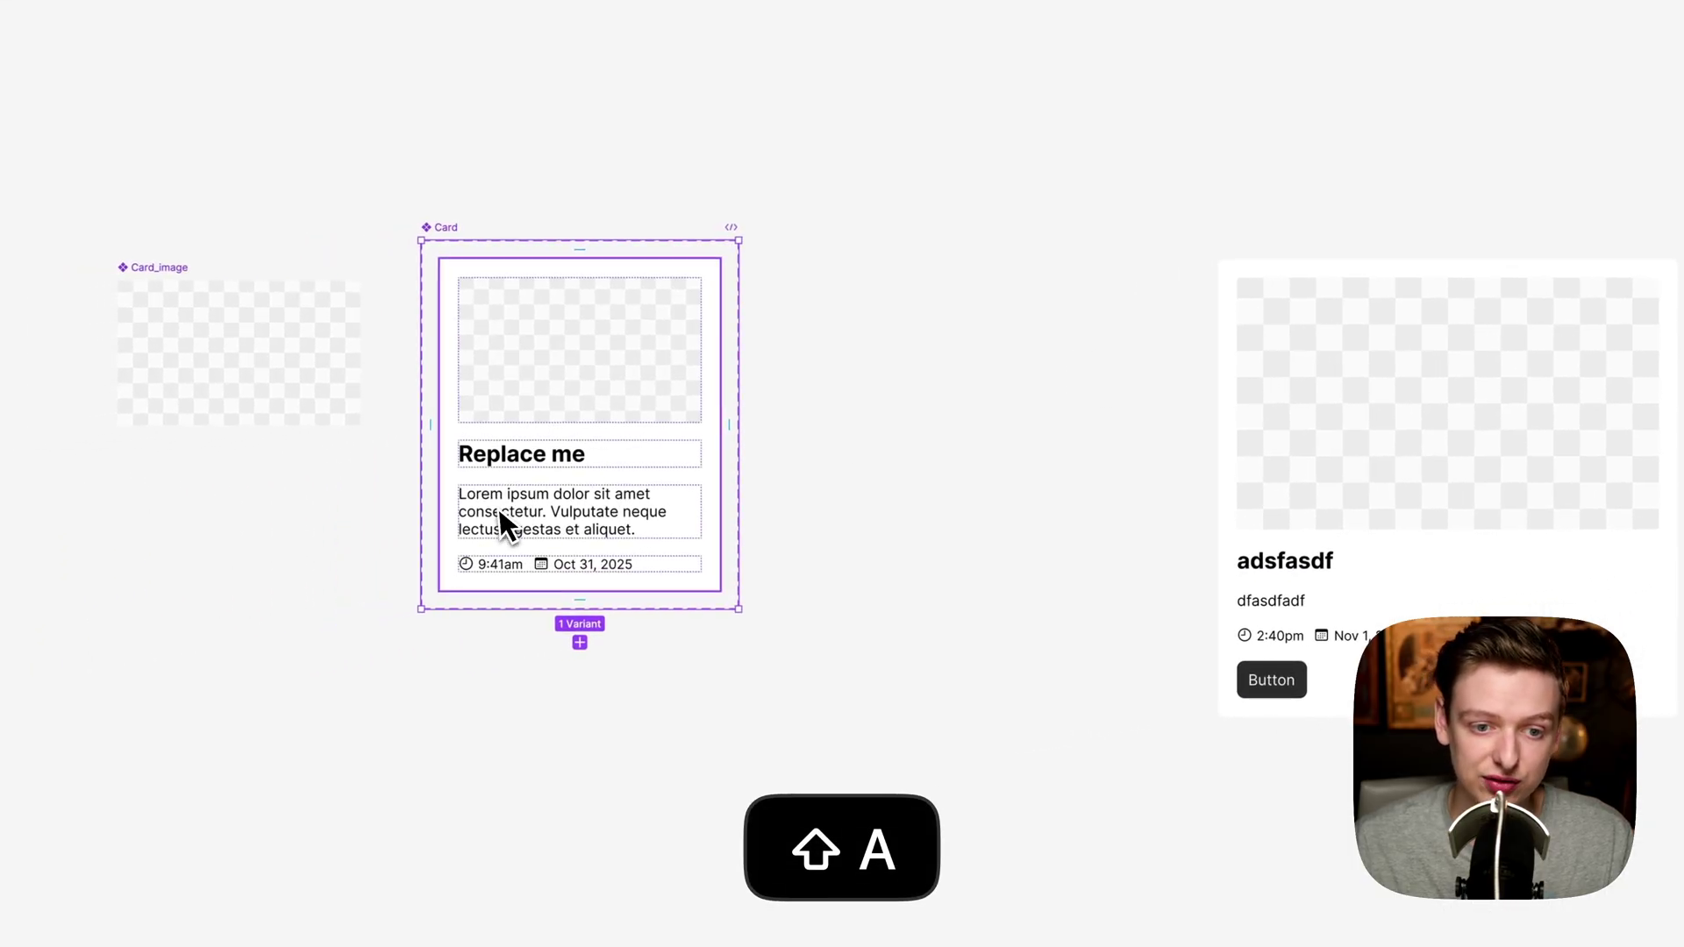
key("super+d")
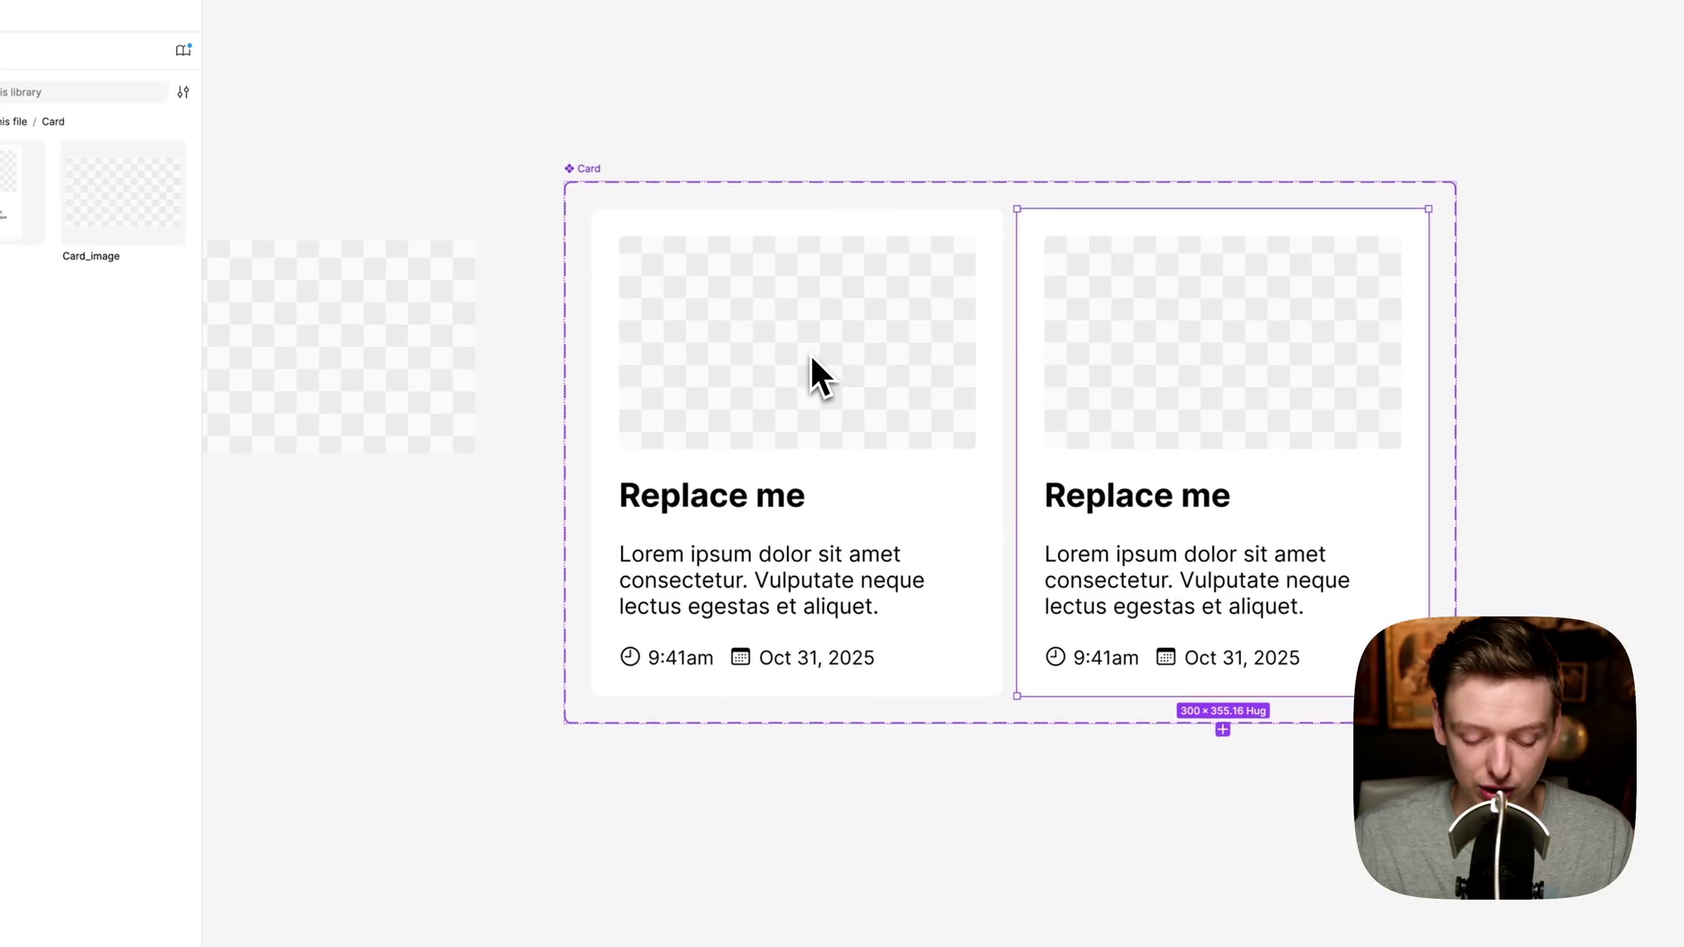
key("BackSpace")
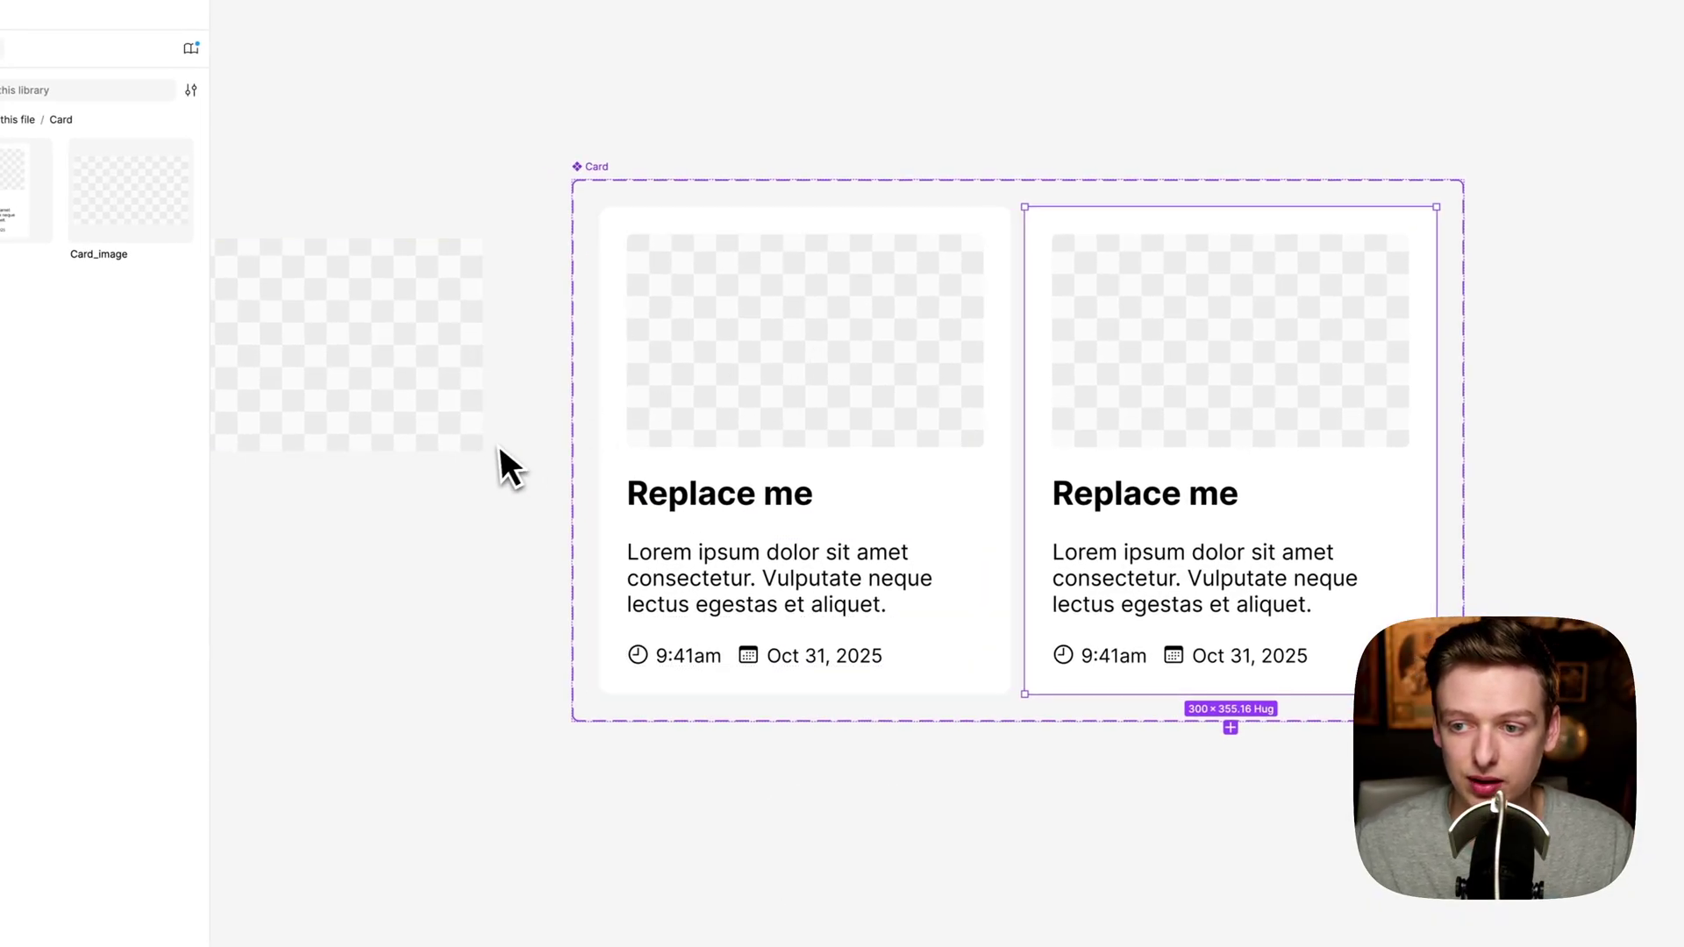
- Name the first card variant Vertical
left_click(740, 455)
left_click(1560, 217)
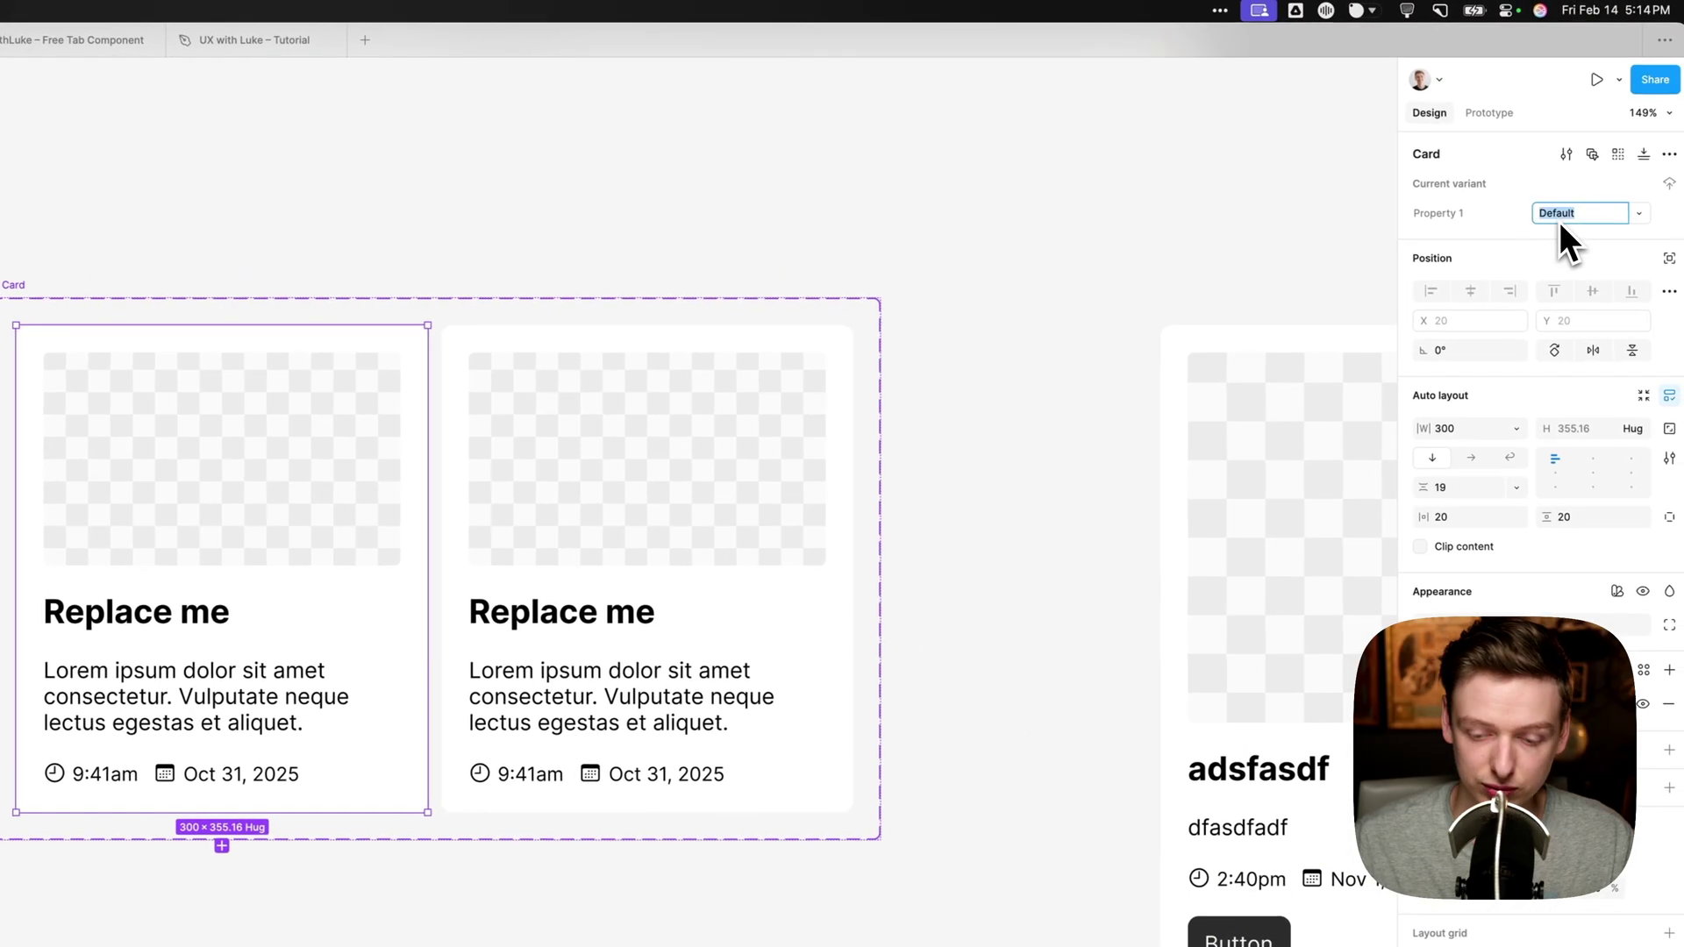
type("Vertical")
key("Return")
- Name the second card variant Horizontal and switch its auto layout direction to horizontal
left_click(671, 556)
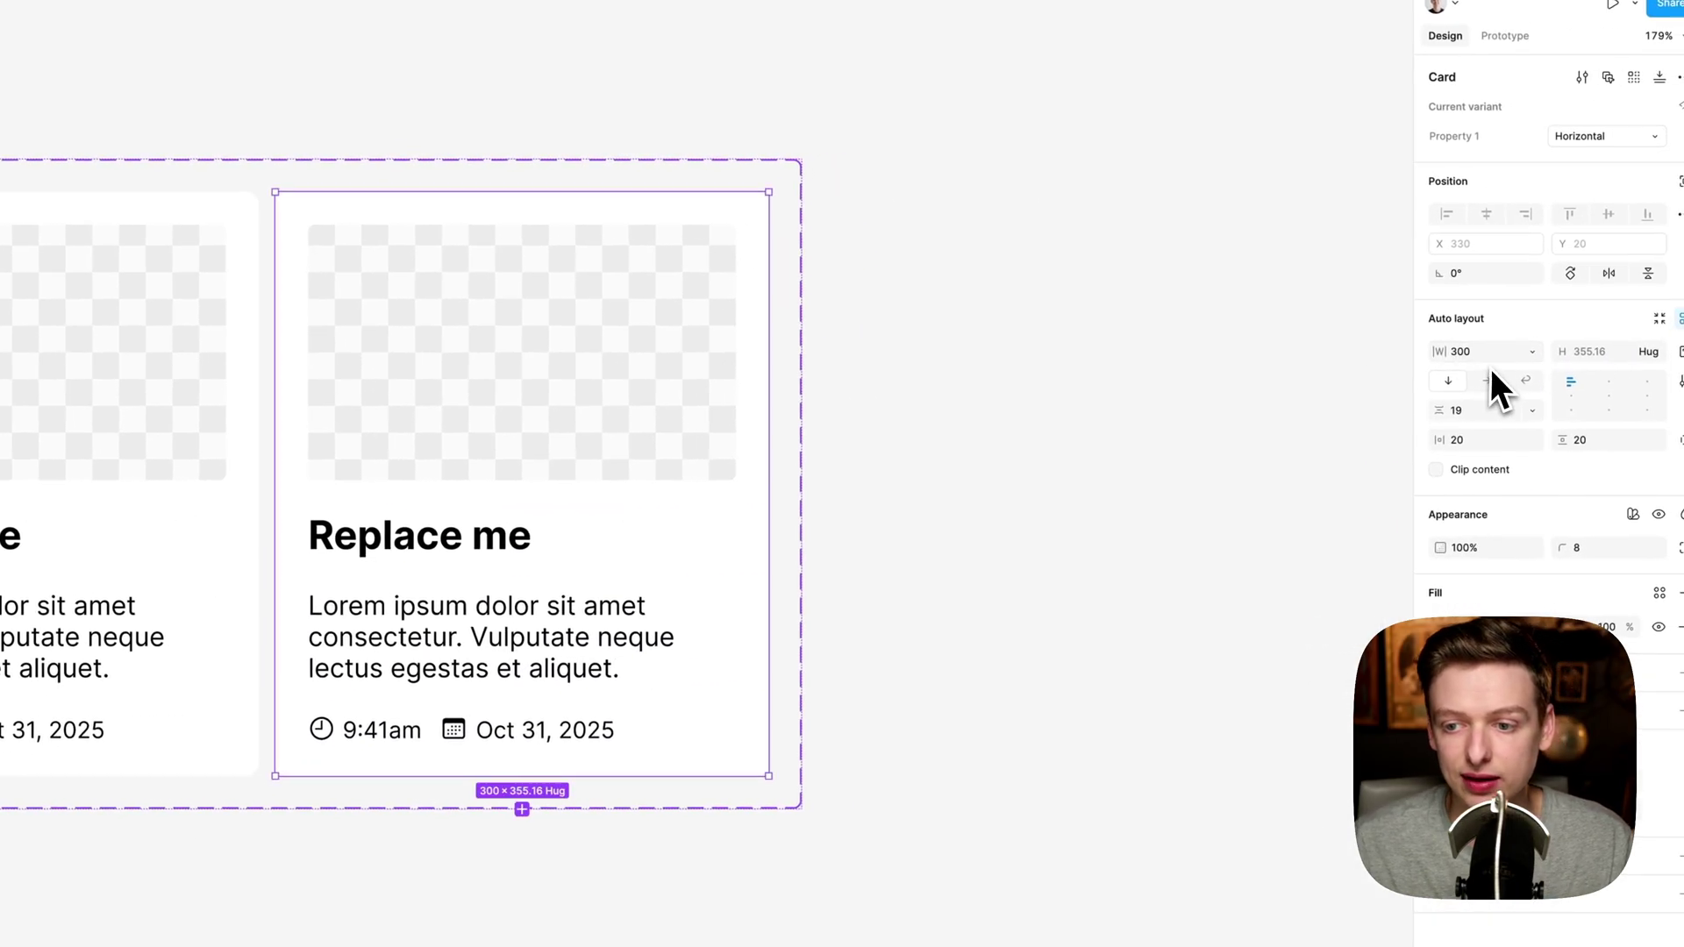
left_click(1487, 380)
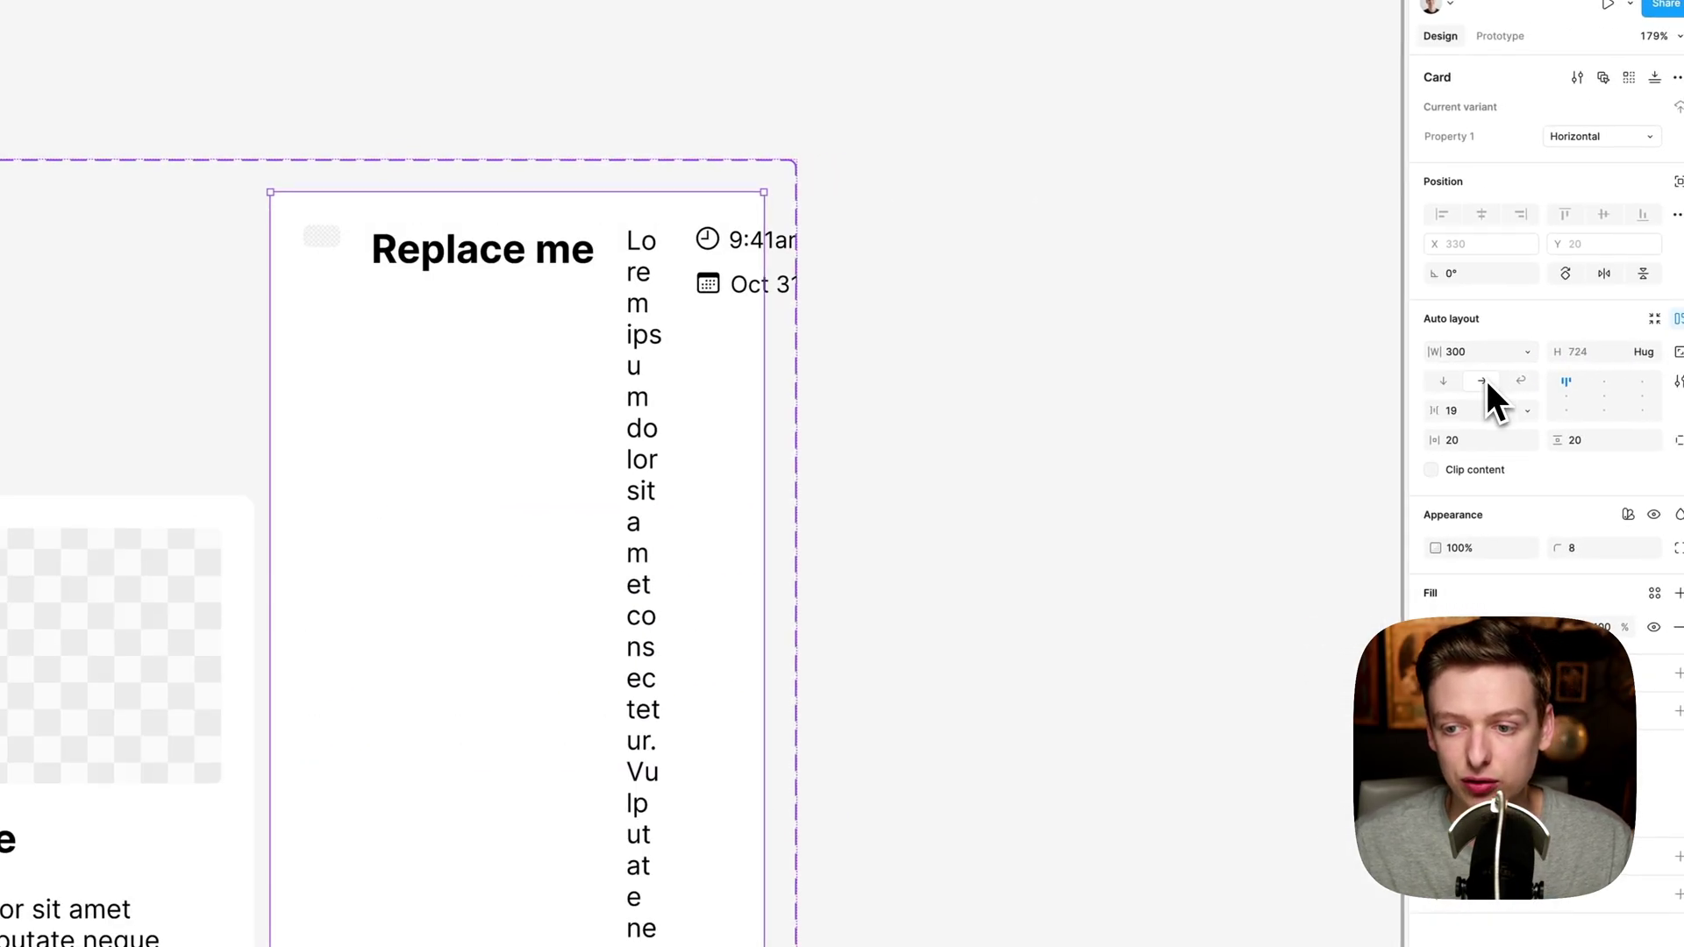
scroll(789, 465, "right", 3)
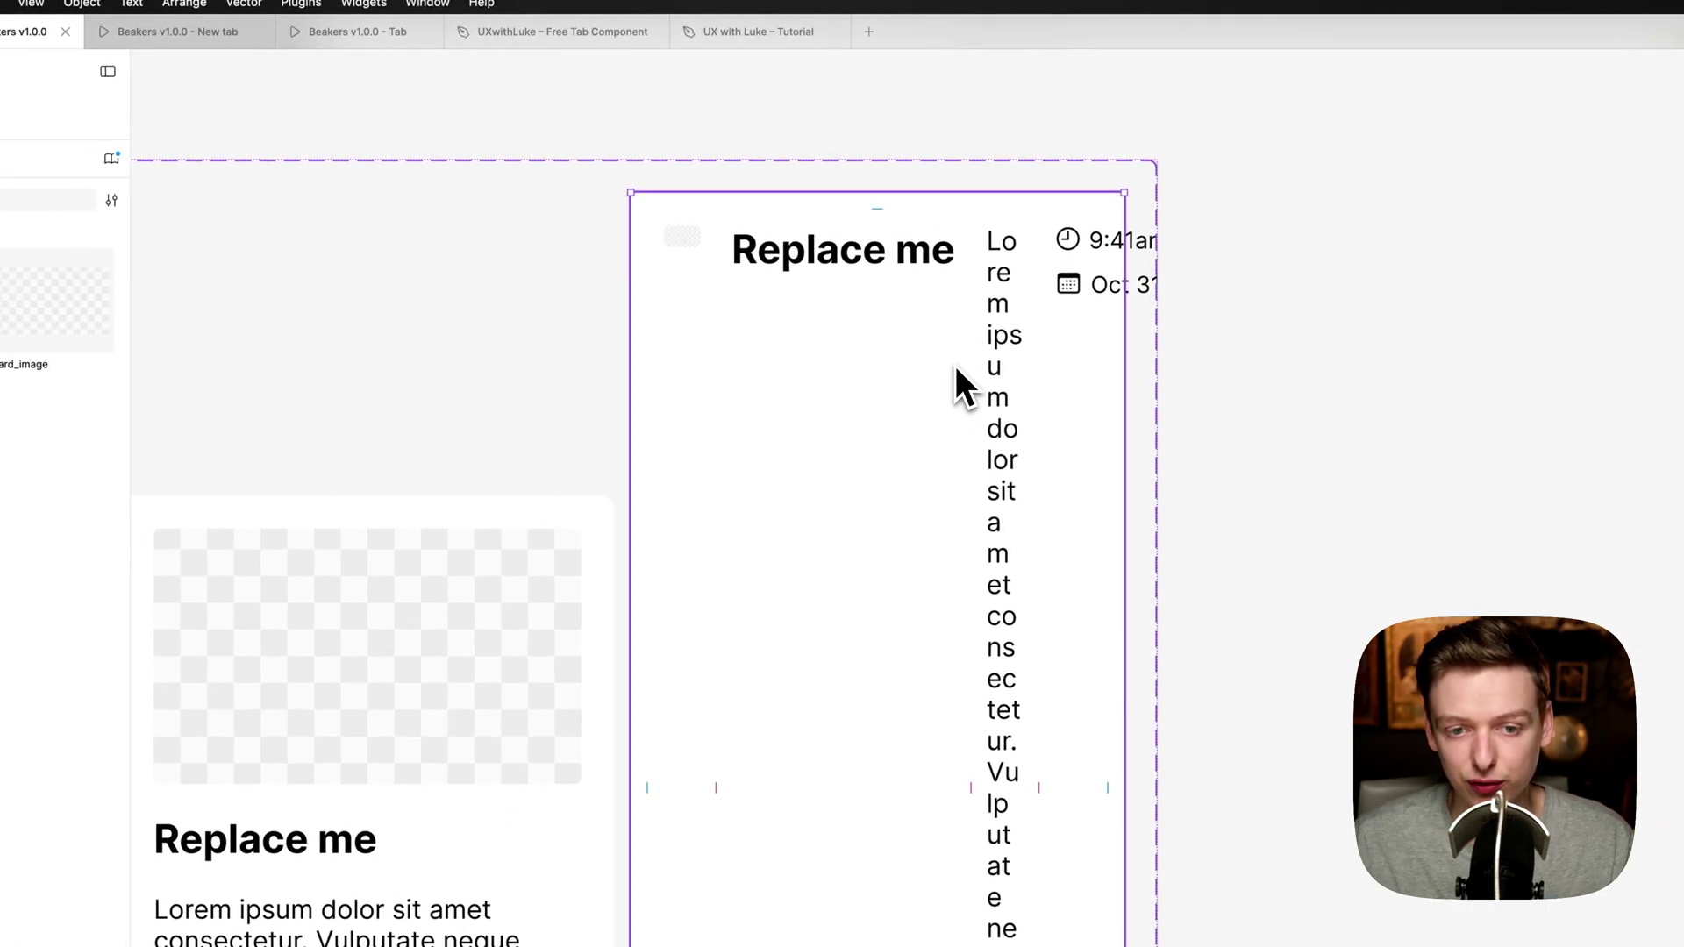
- Group the Horizontal variant's title, description, Date & Time row and hidden Button into a new auto layout frame
mouse_move(970, 335)
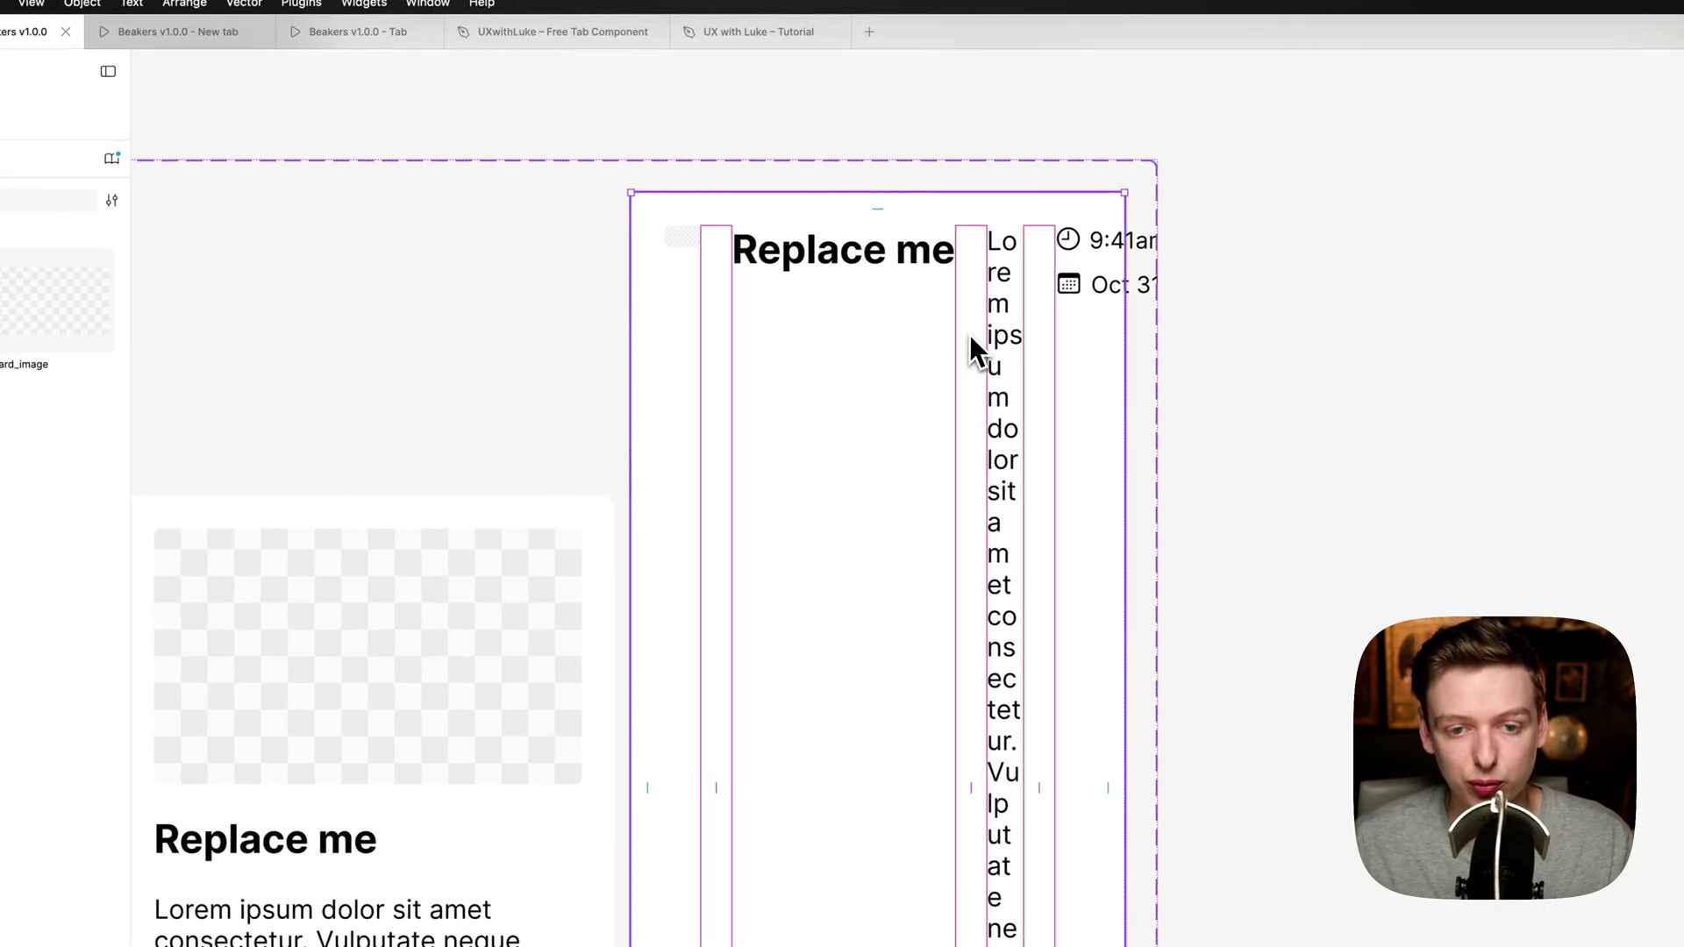
left_click(846, 263)
left_click(1002, 283, "shift")
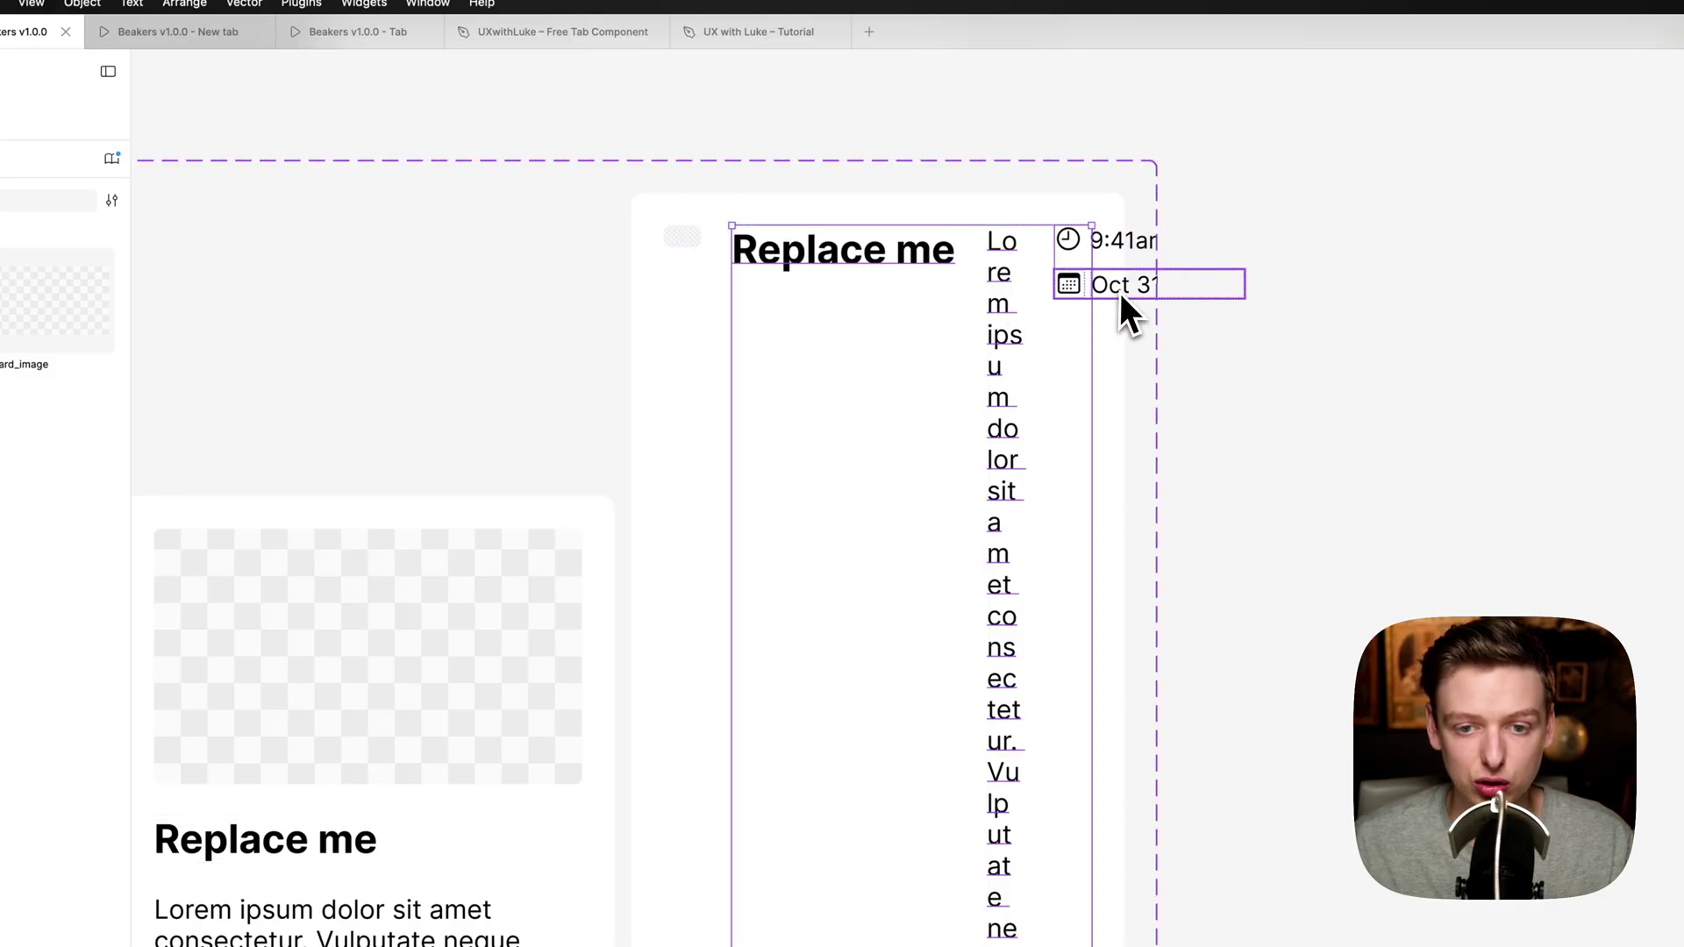
left_click(13, 84)
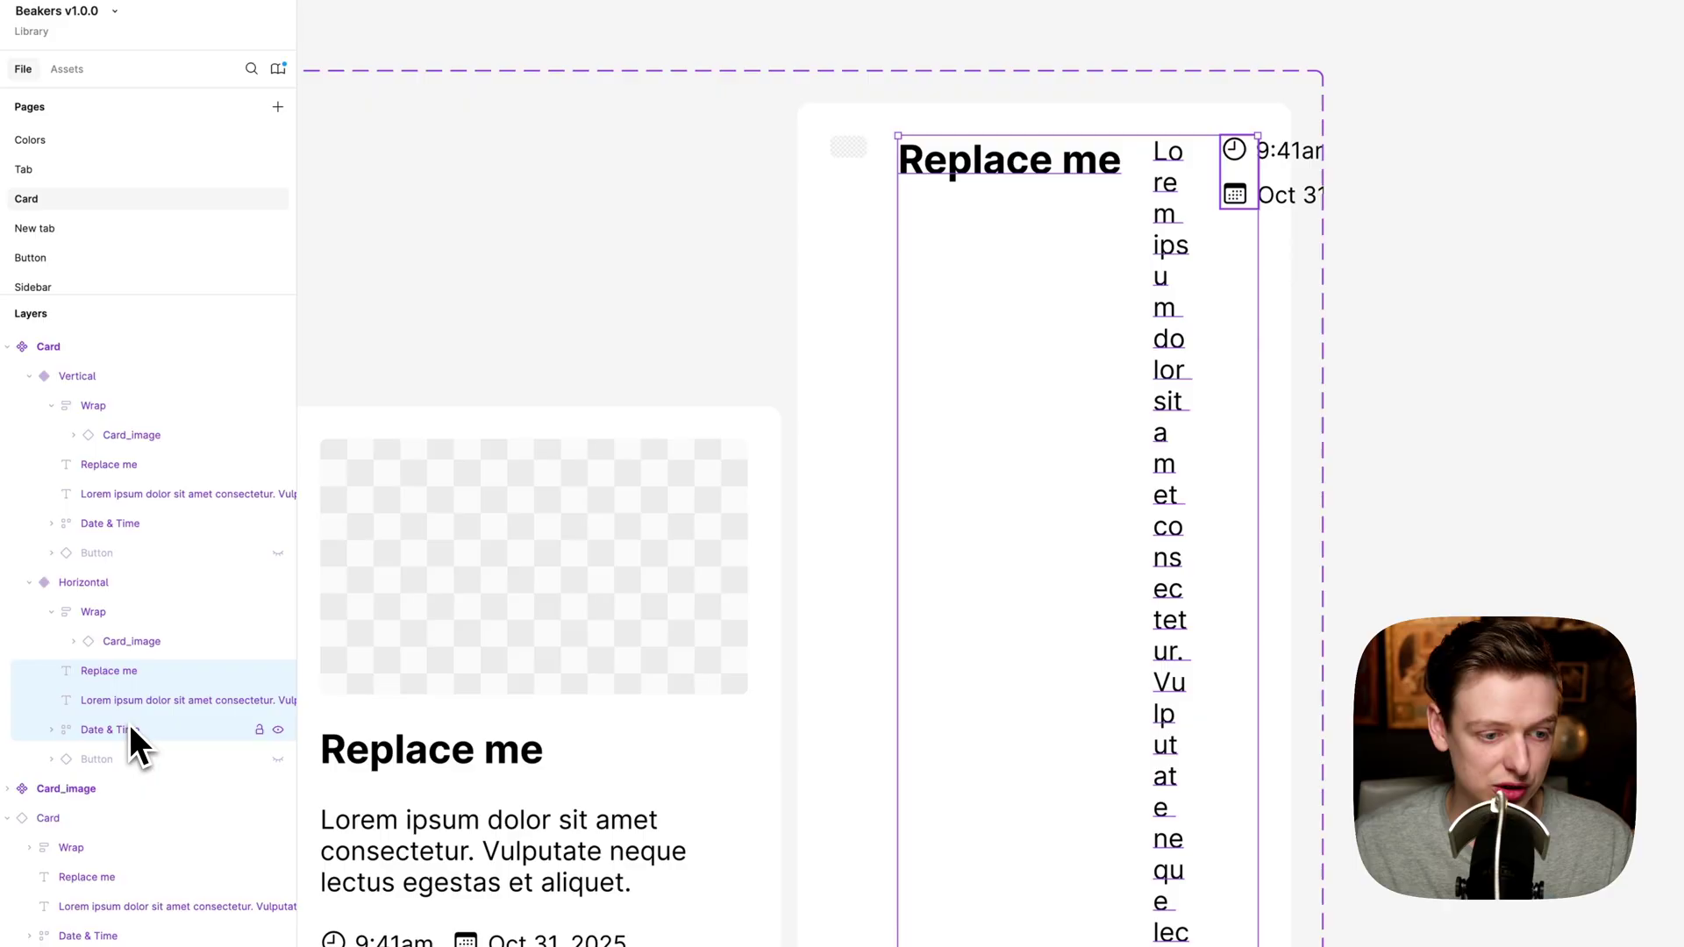
left_click(127, 760)
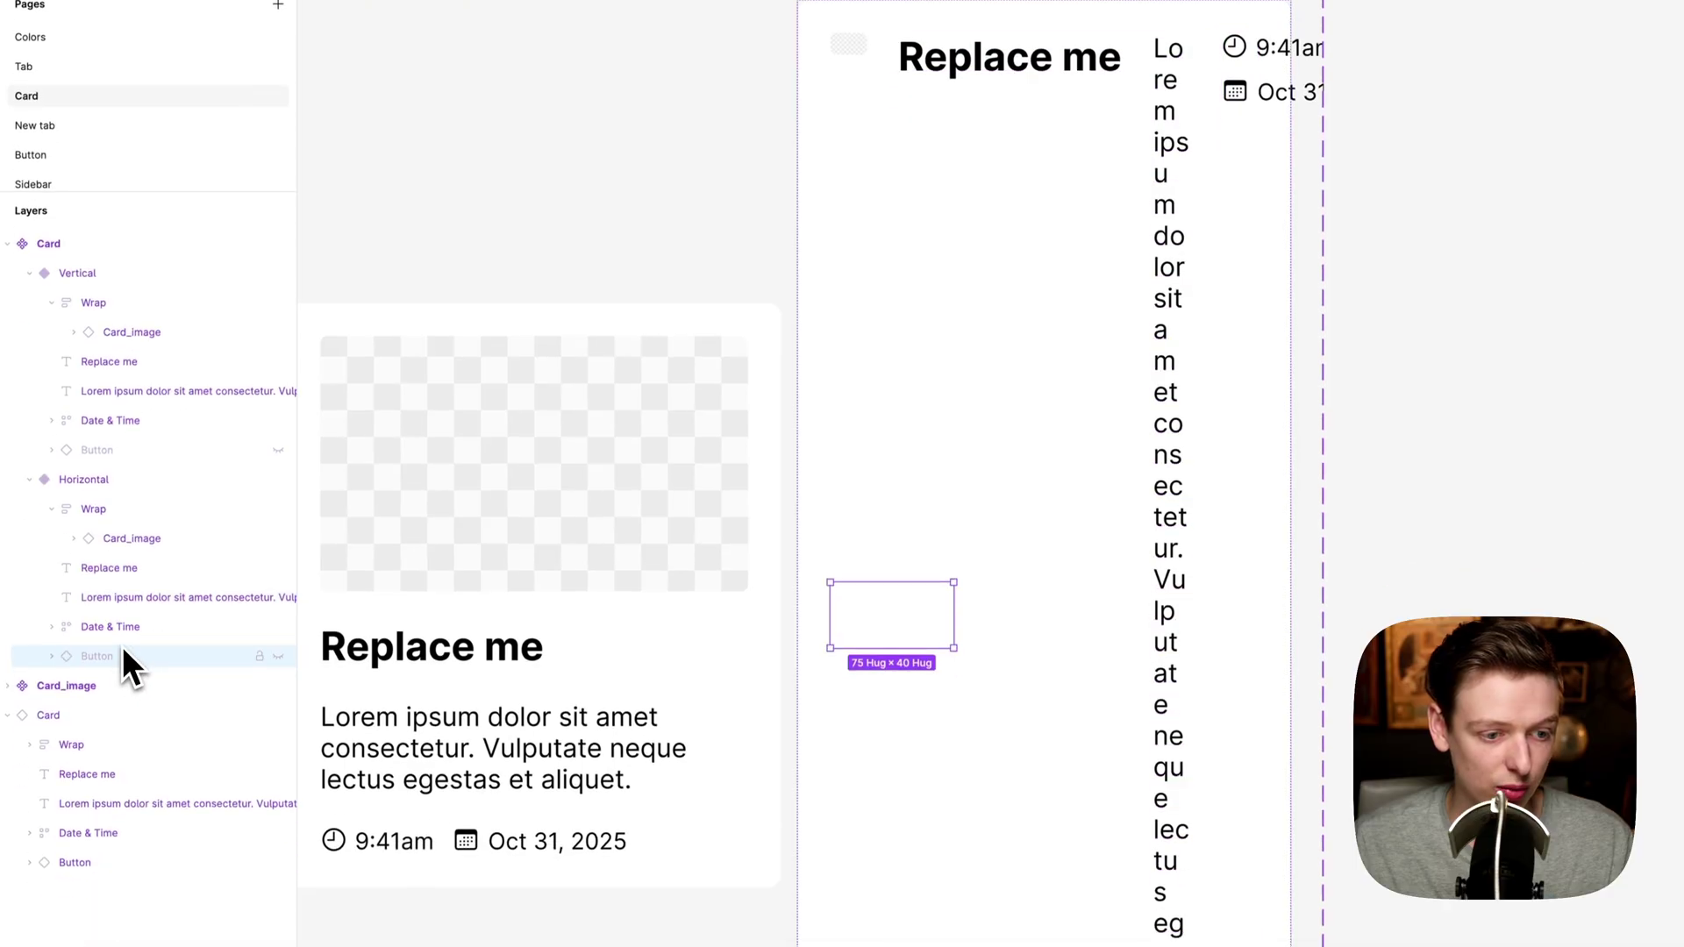
left_click(112, 671, "shift")
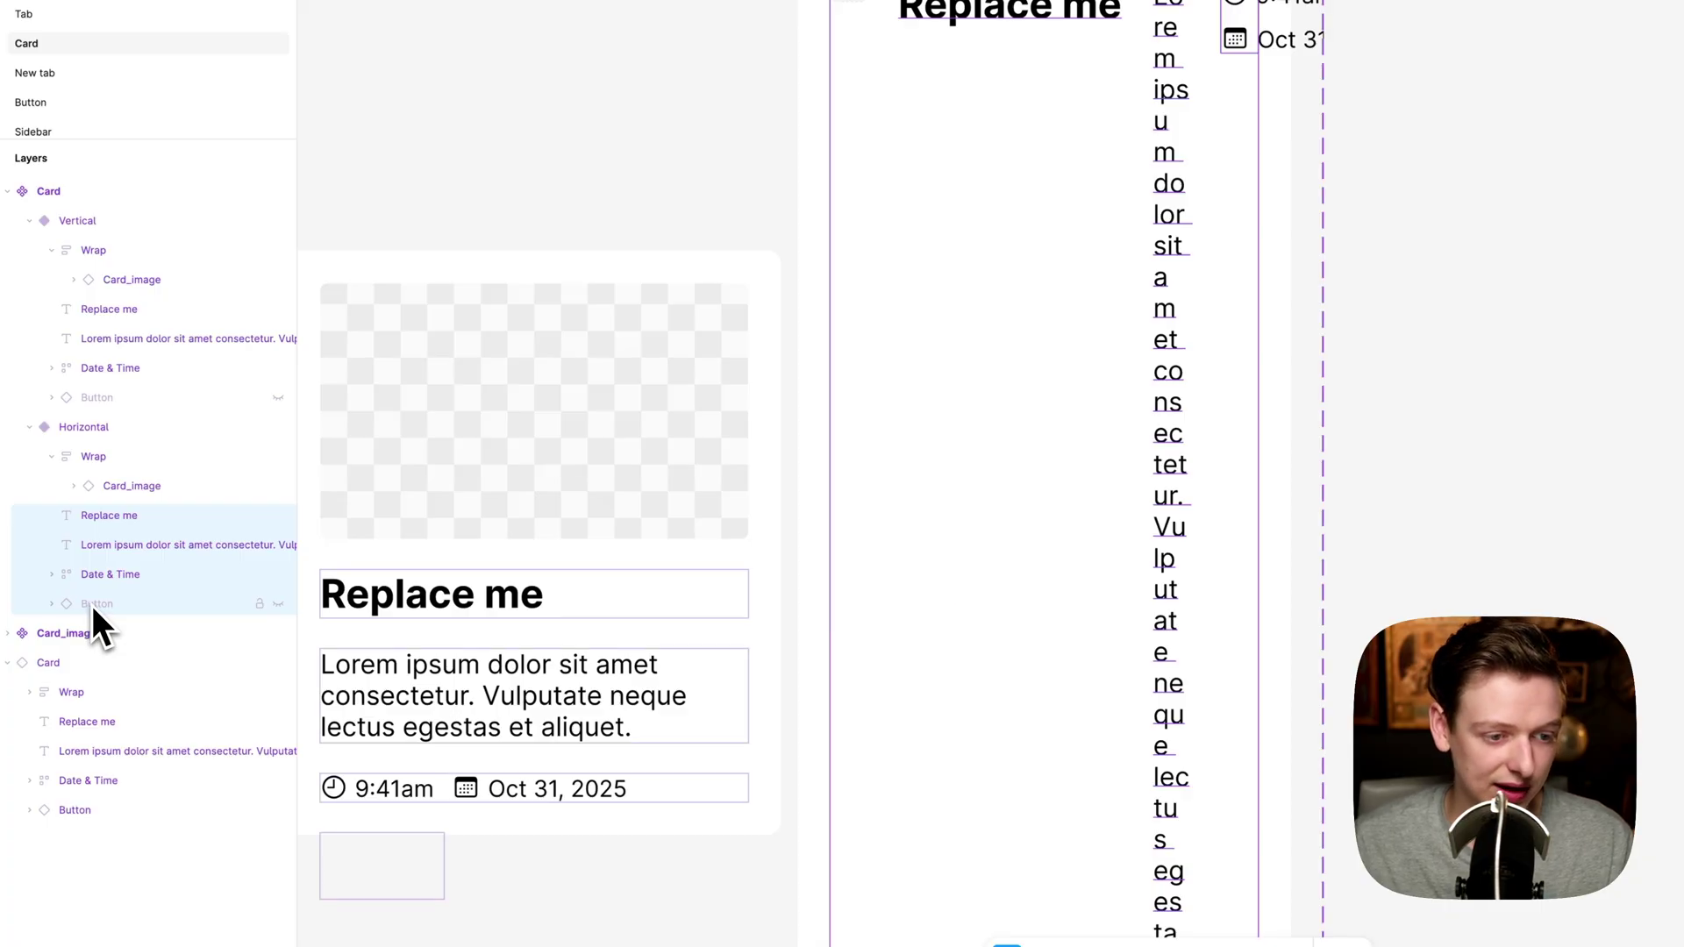
key("shift+a")
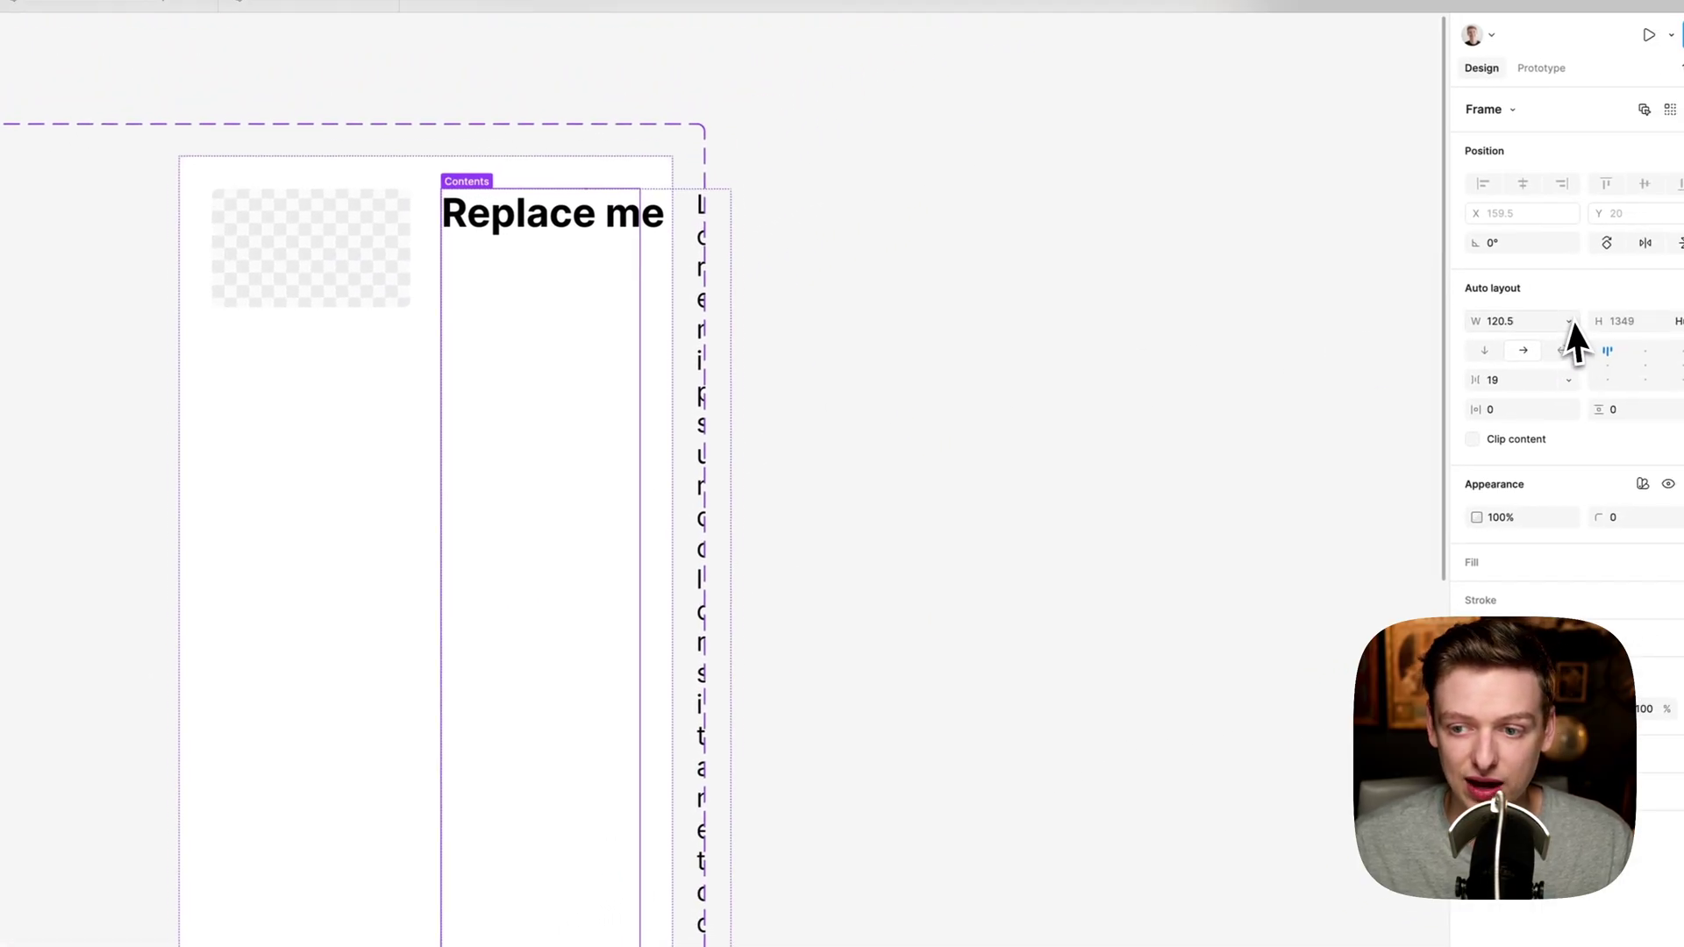
- Stack the contents of the new text frame vertically and keep its width set to fill the container
left_click(1436, 348)
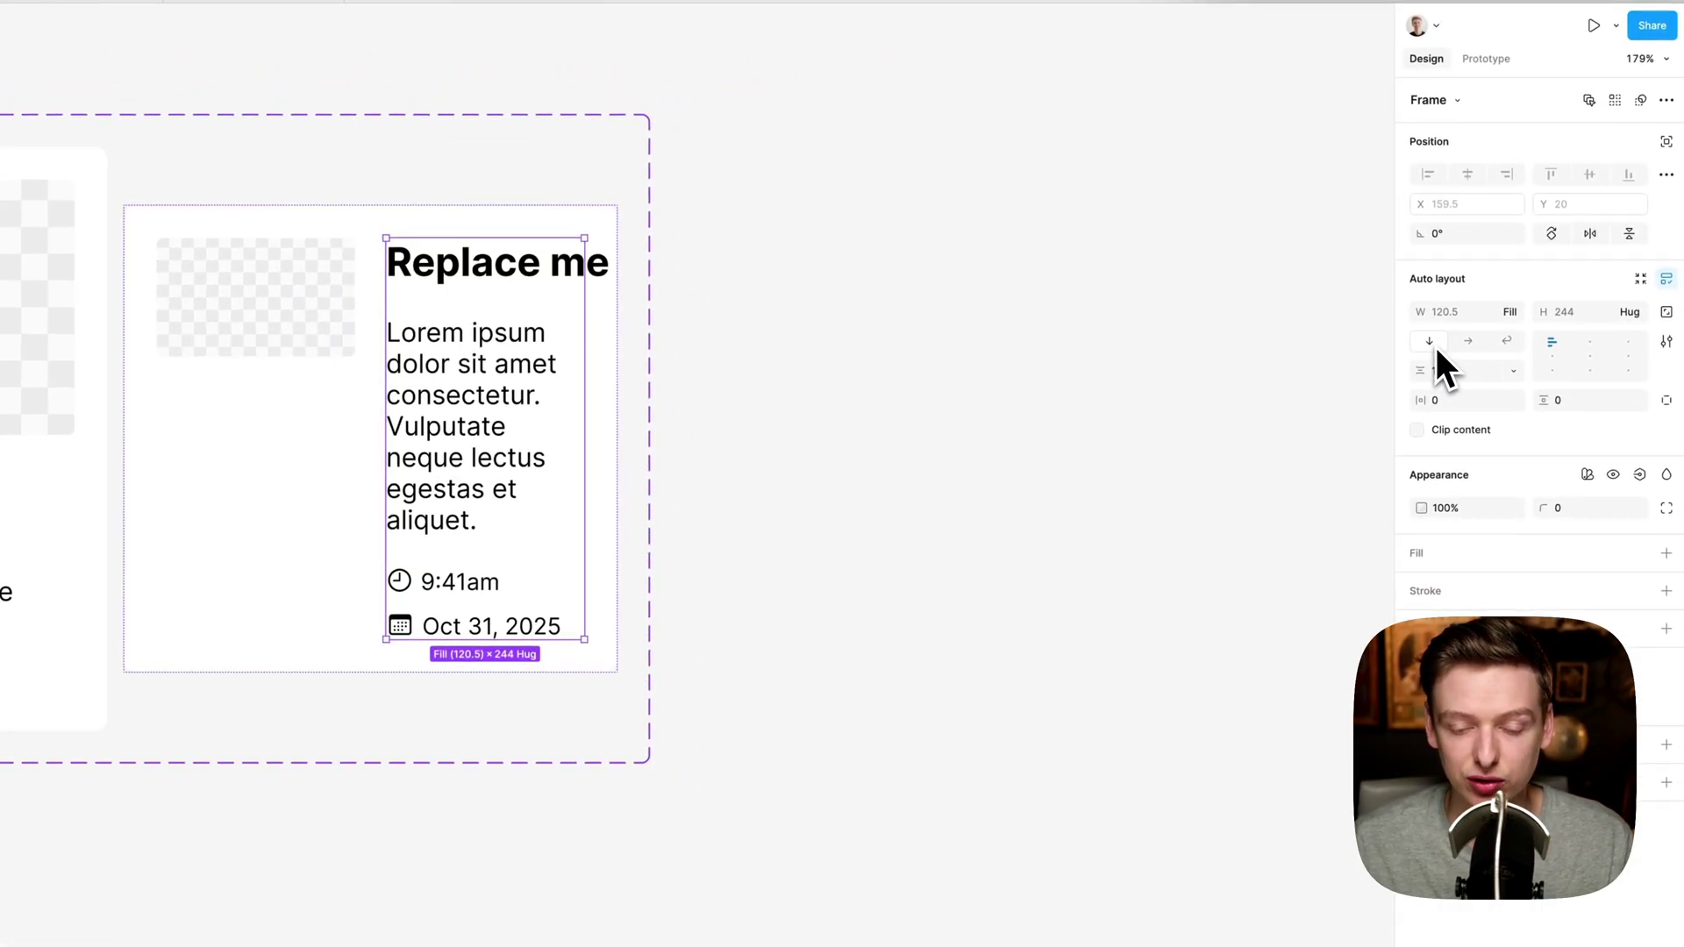
left_click(1510, 311)
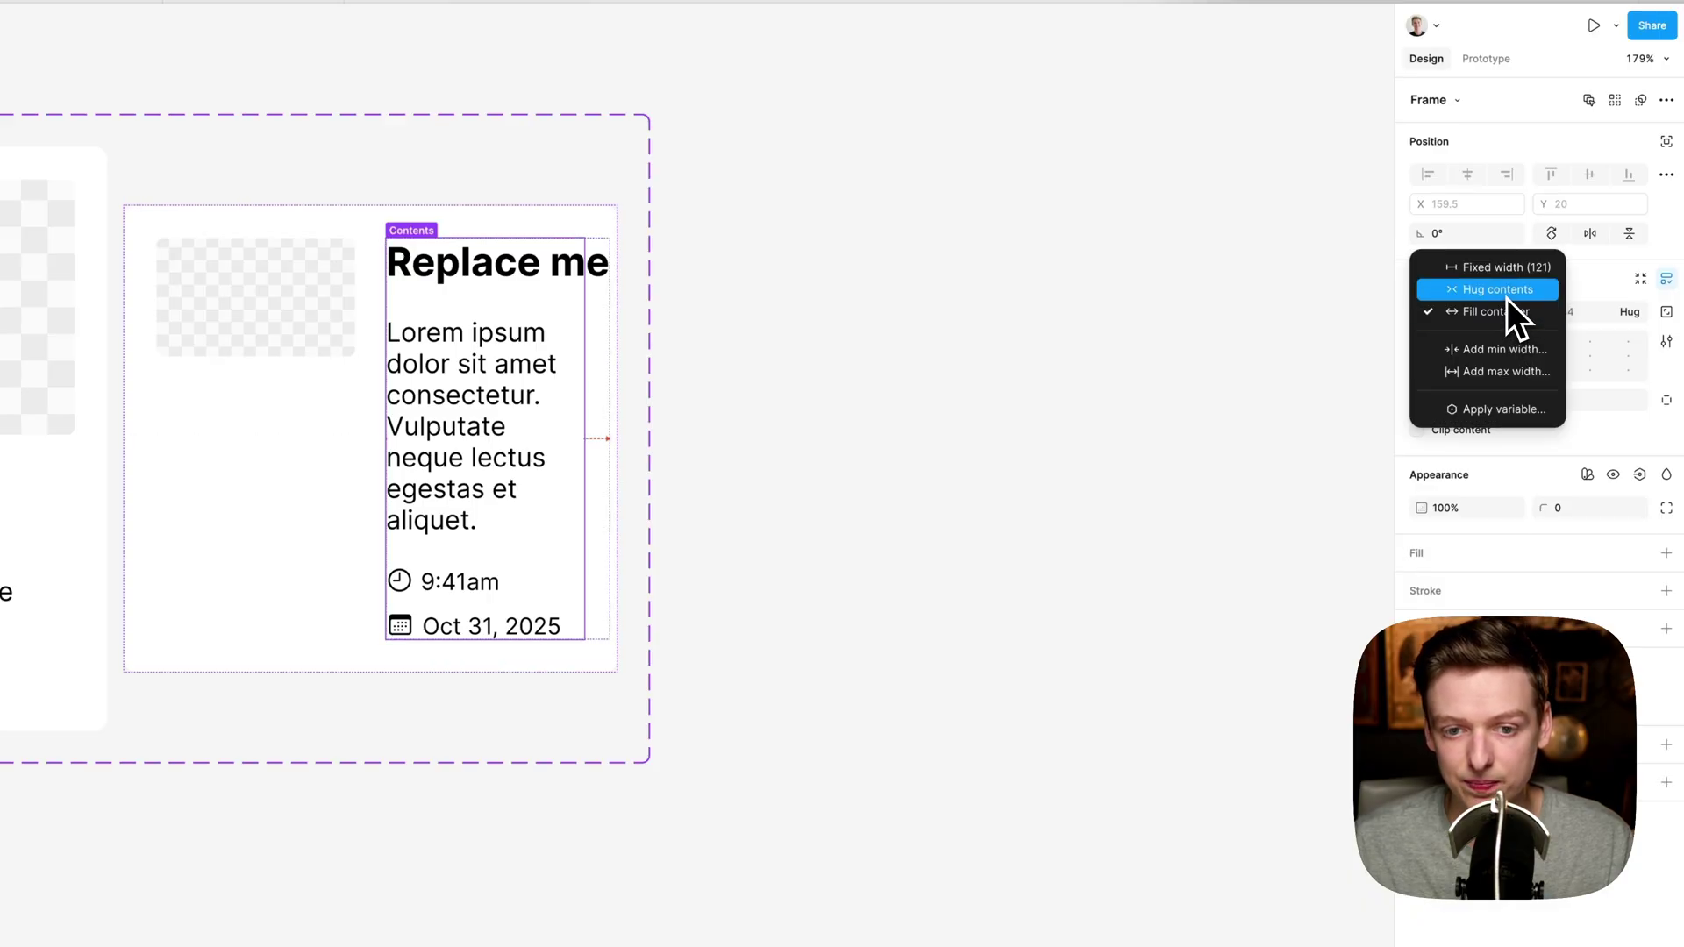
left_click(1508, 299)
- Widen the Horizontal variant to 500
left_click(614, 402)
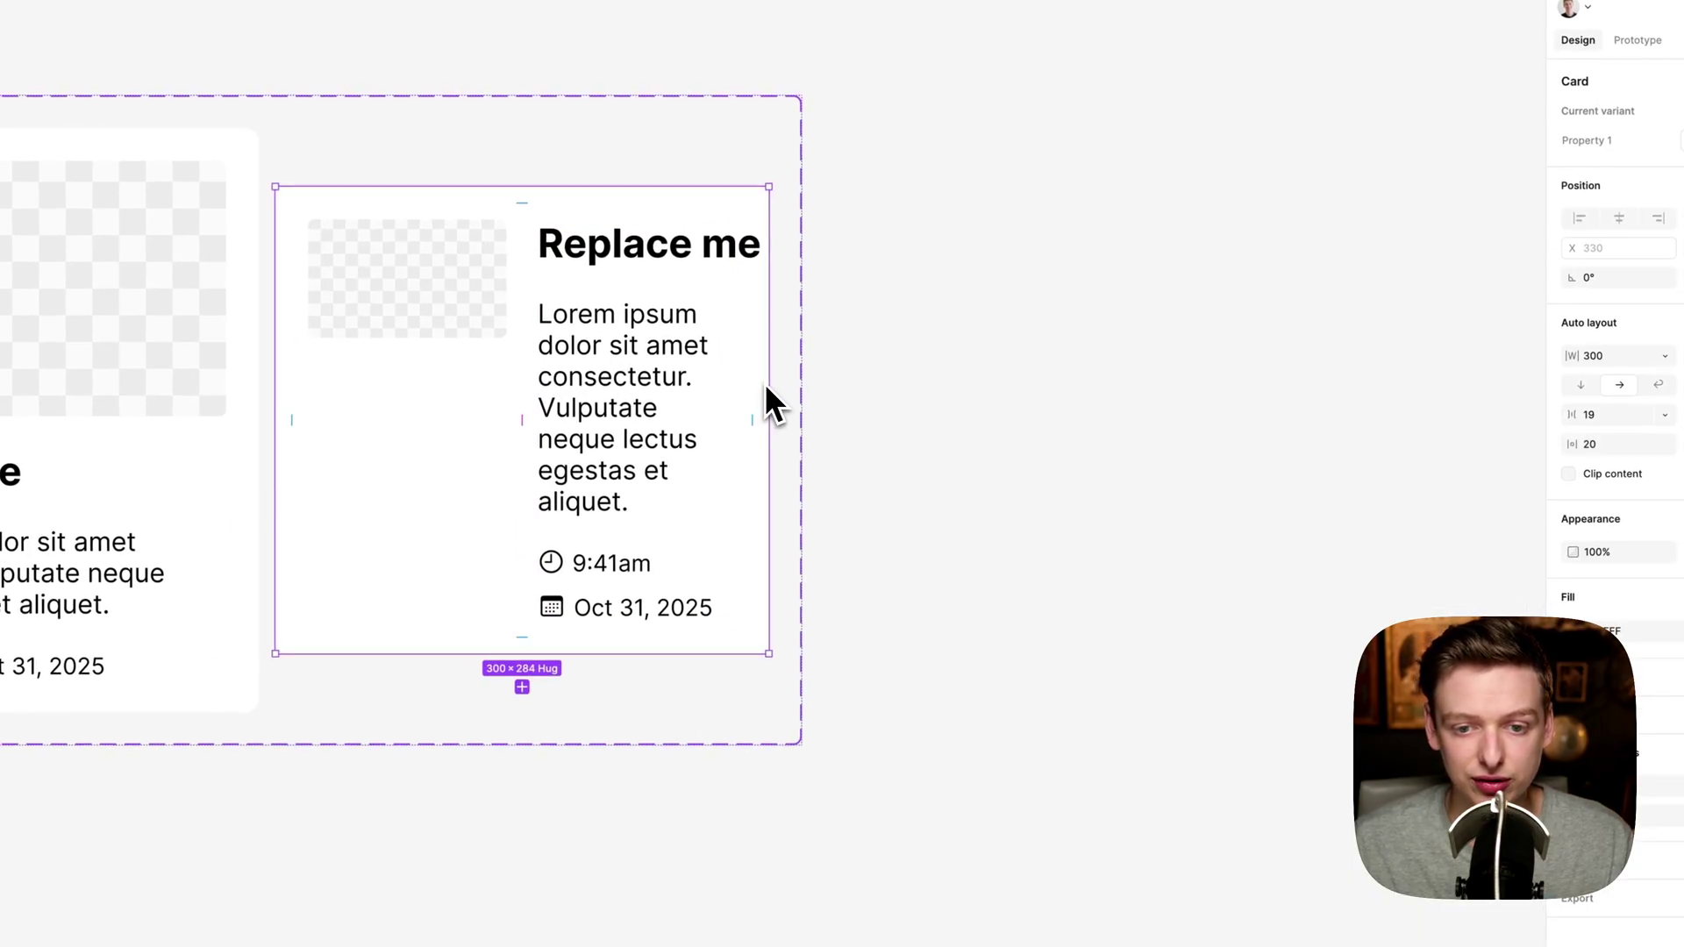
left_click_drag(766, 386, 1102, 400)
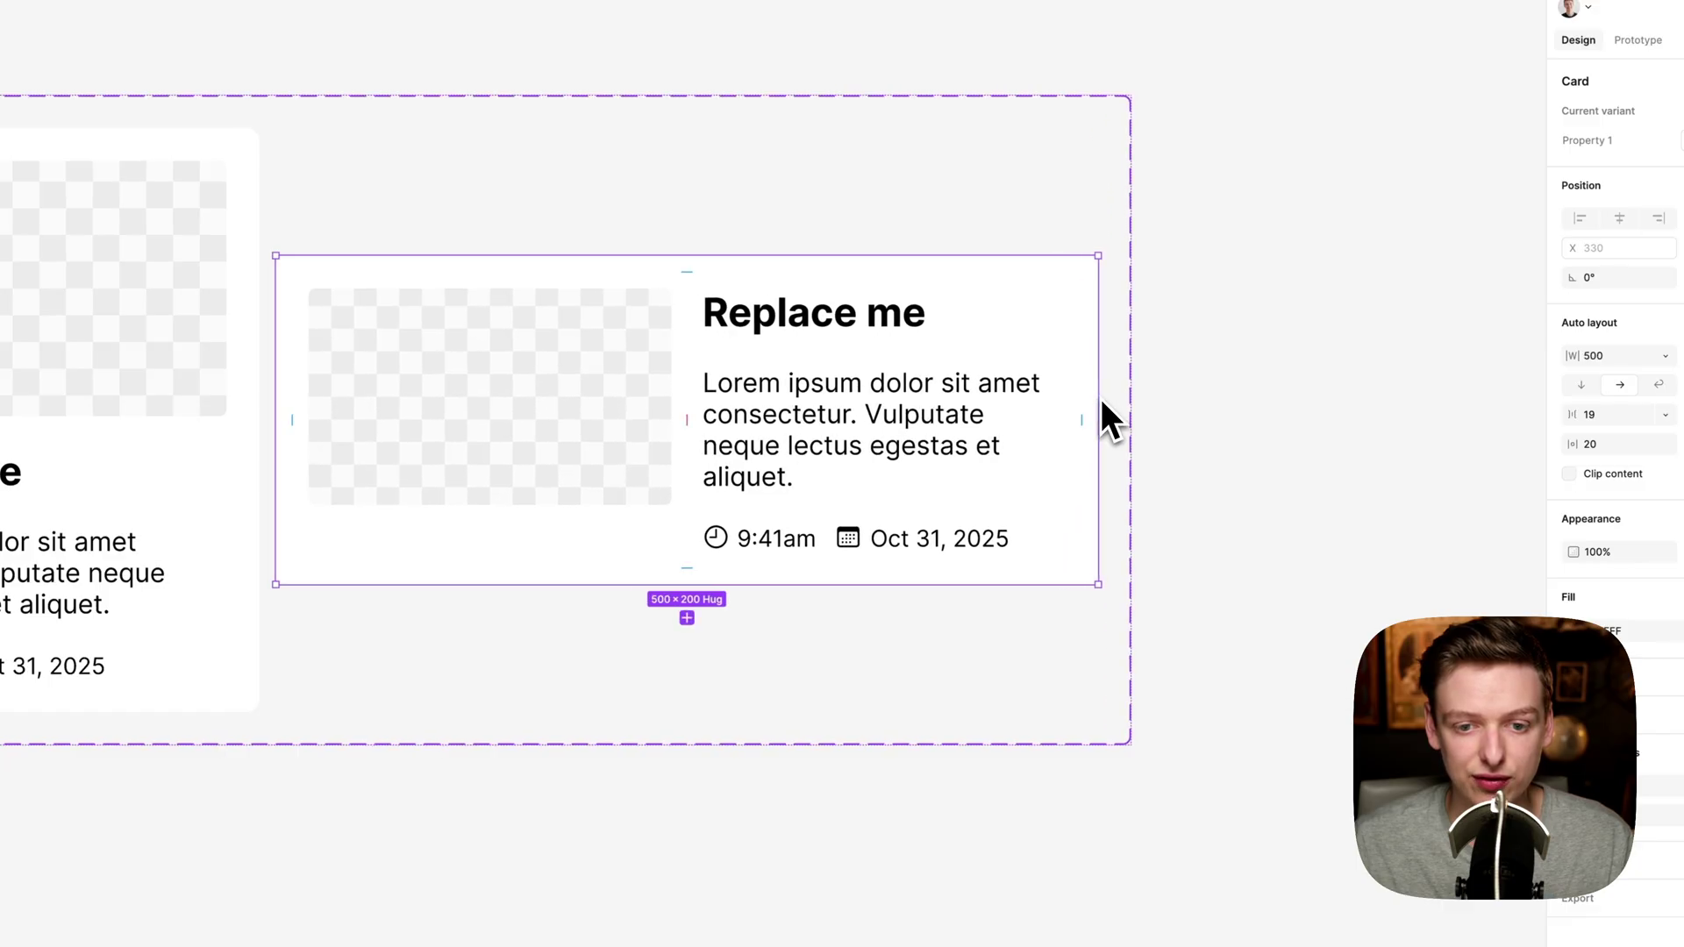
- Set the Horizontal variant's image Wrap frame to hug its contents in width and fill the container in height
scroll(1102, 400, "left", 2)
scroll(1101, 400, "up", 1)
left_click(628, 436)
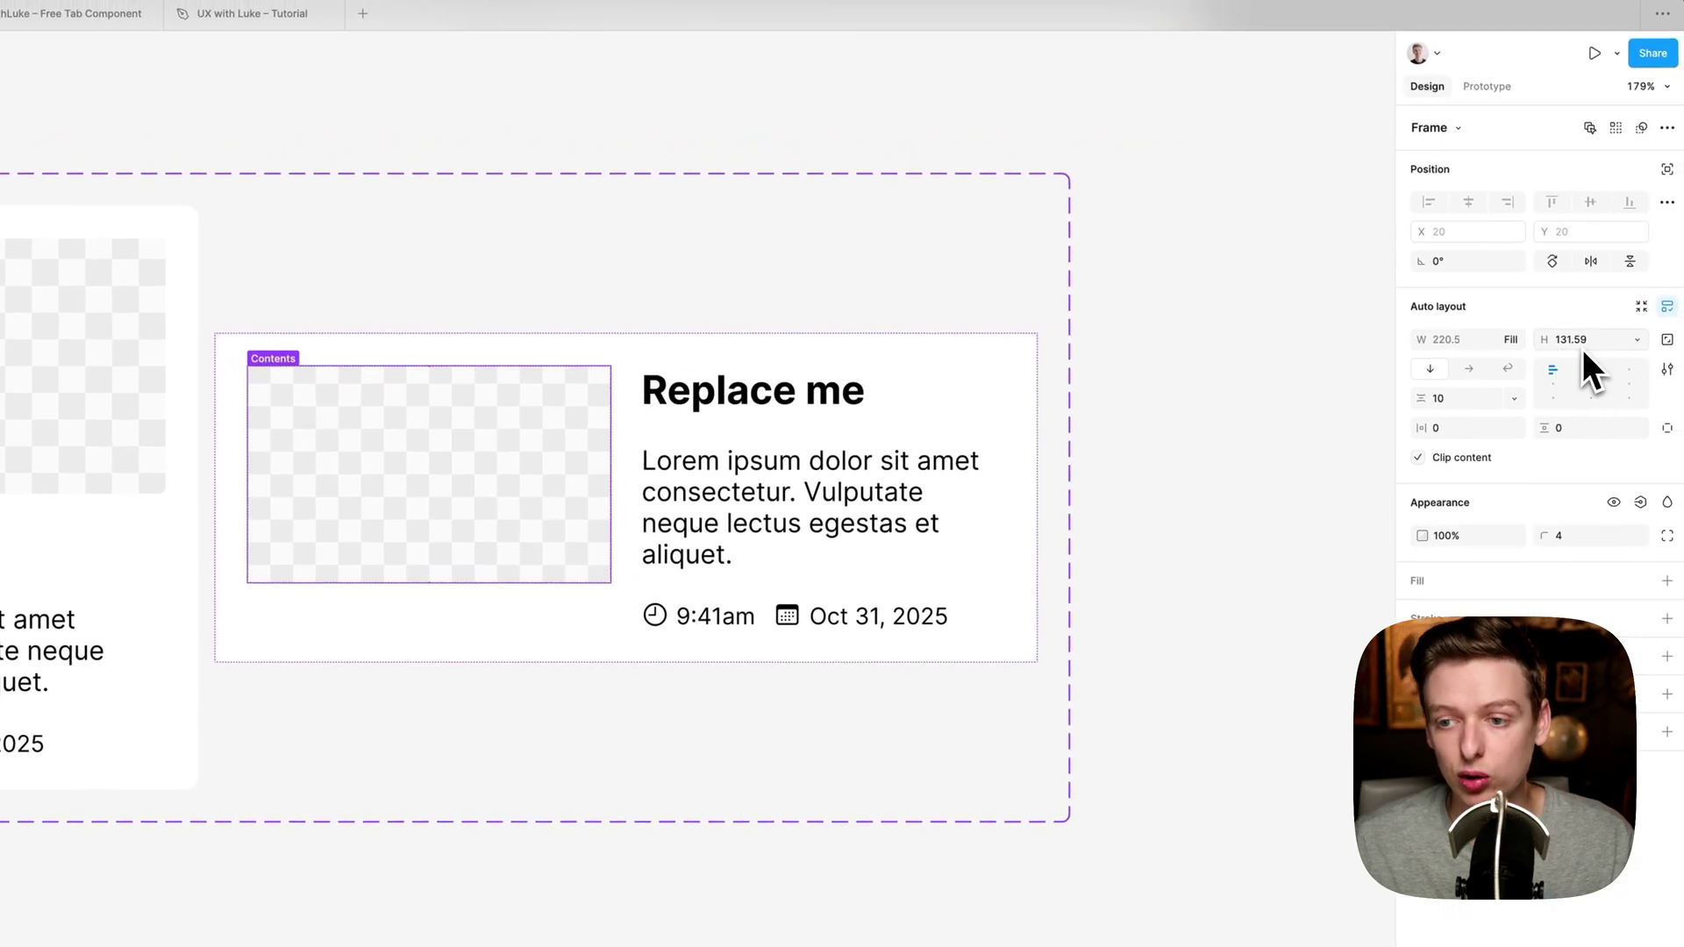
left_click(1517, 341)
left_click(1520, 342)
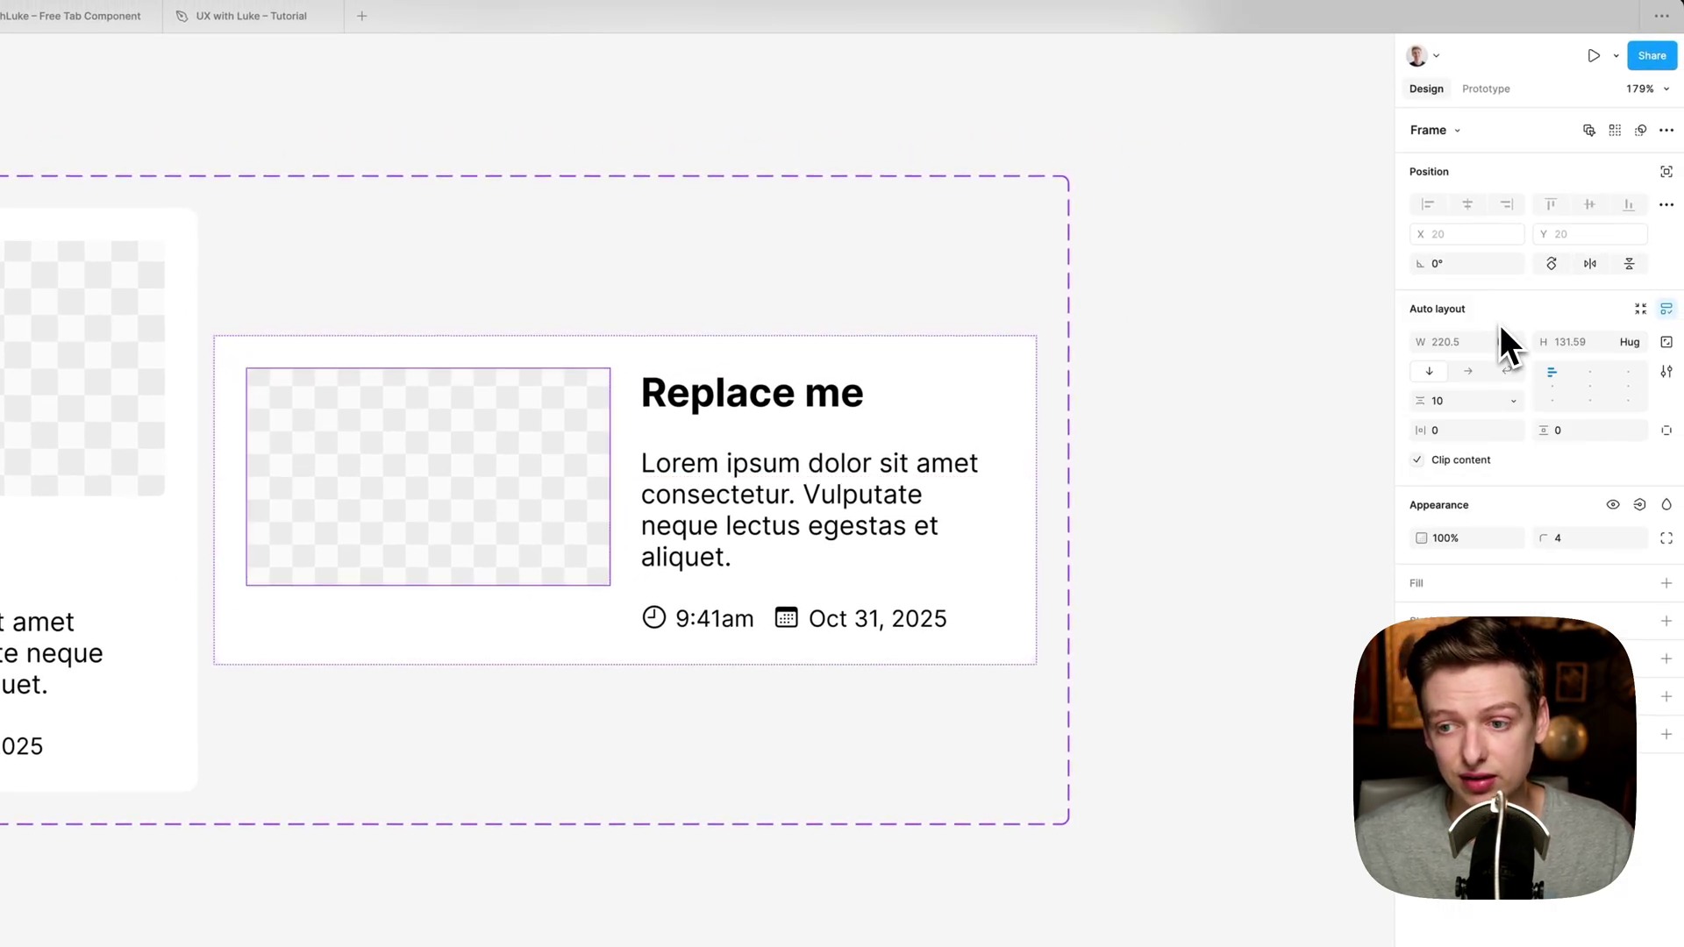
left_click(1627, 342)
left_click(1572, 364)
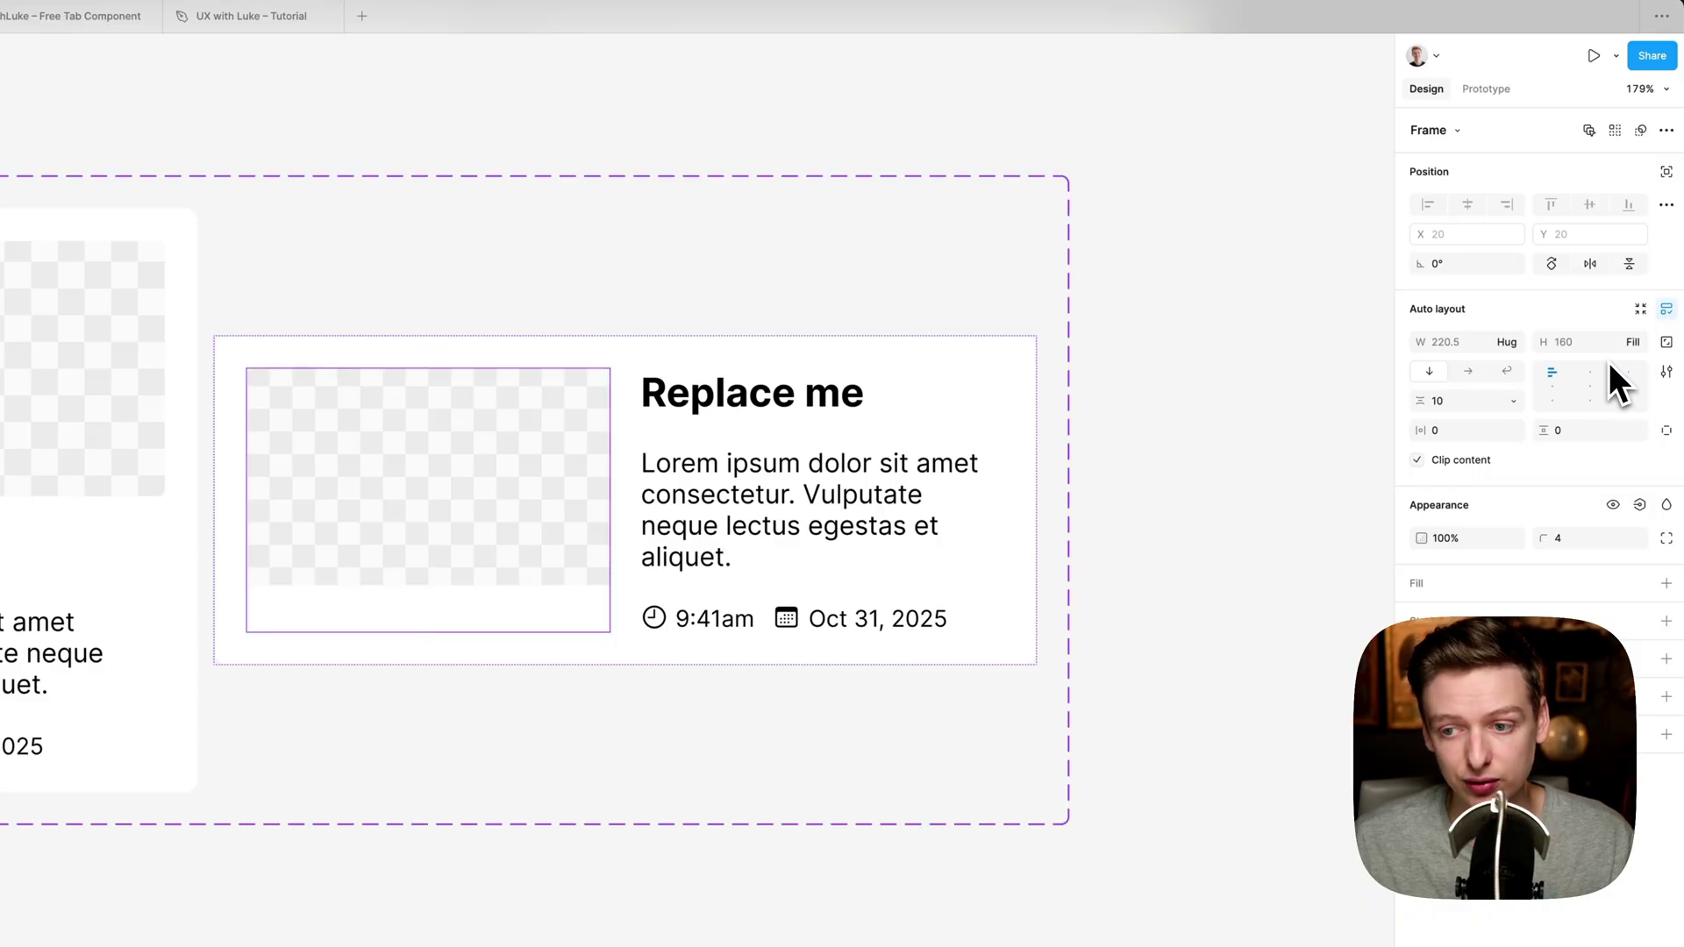
- Unlock the aspect ratio of the Horizontal variant's slot image and set its height to fill the container
left_click(554, 480)
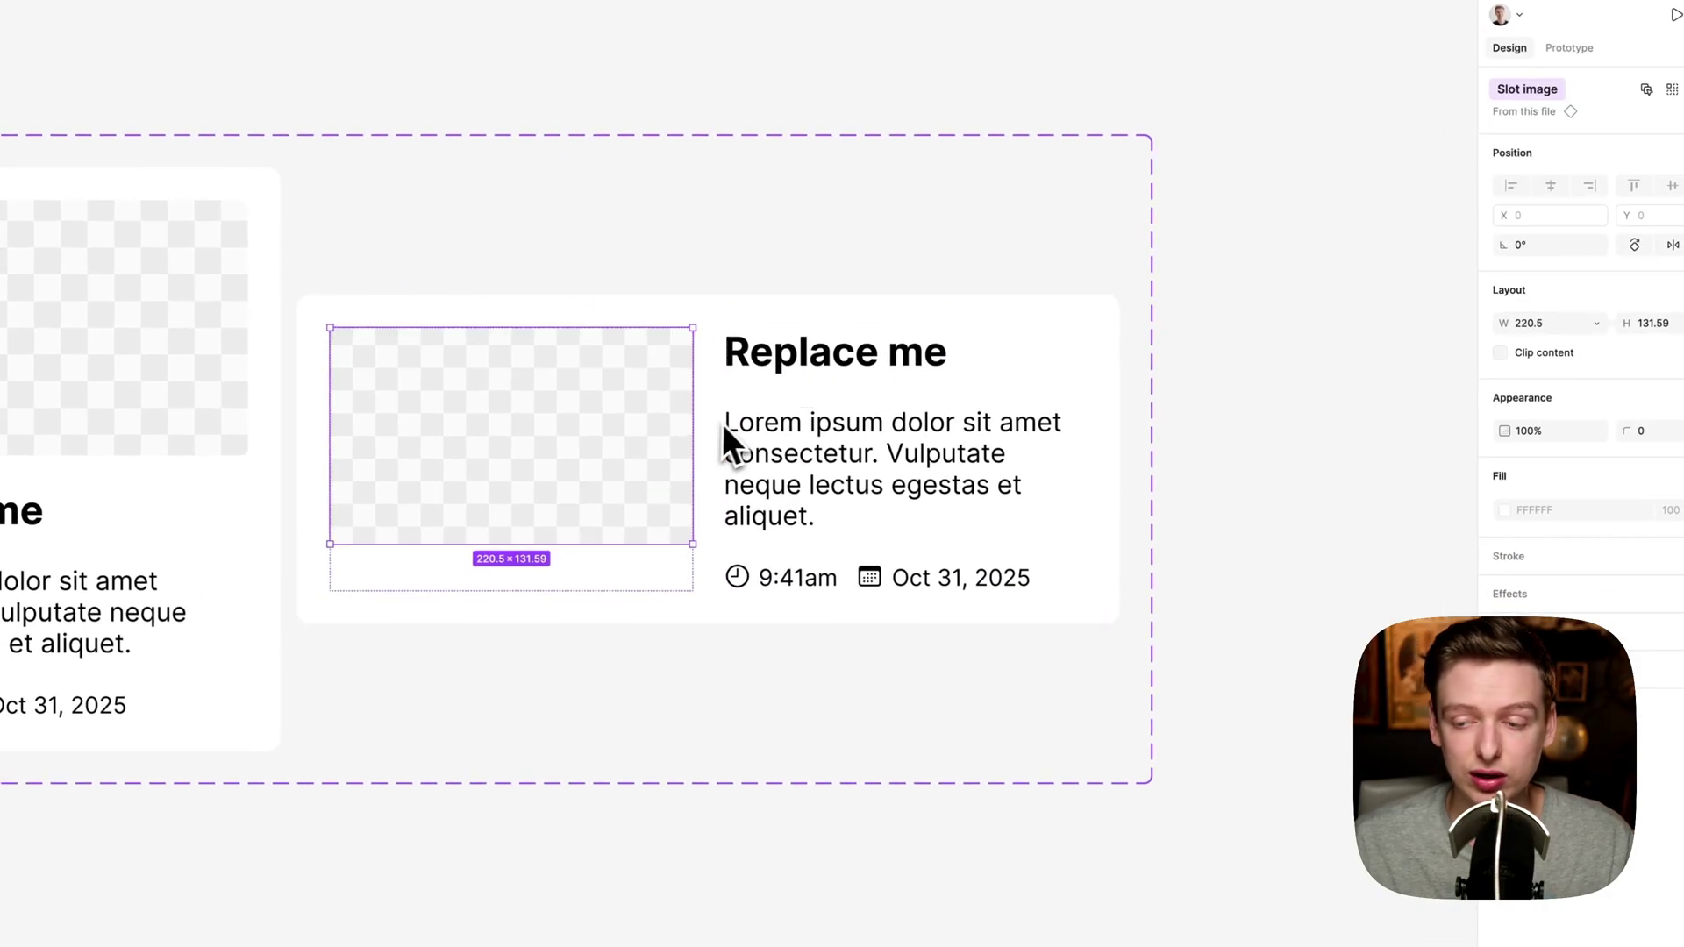
left_click(1683, 327)
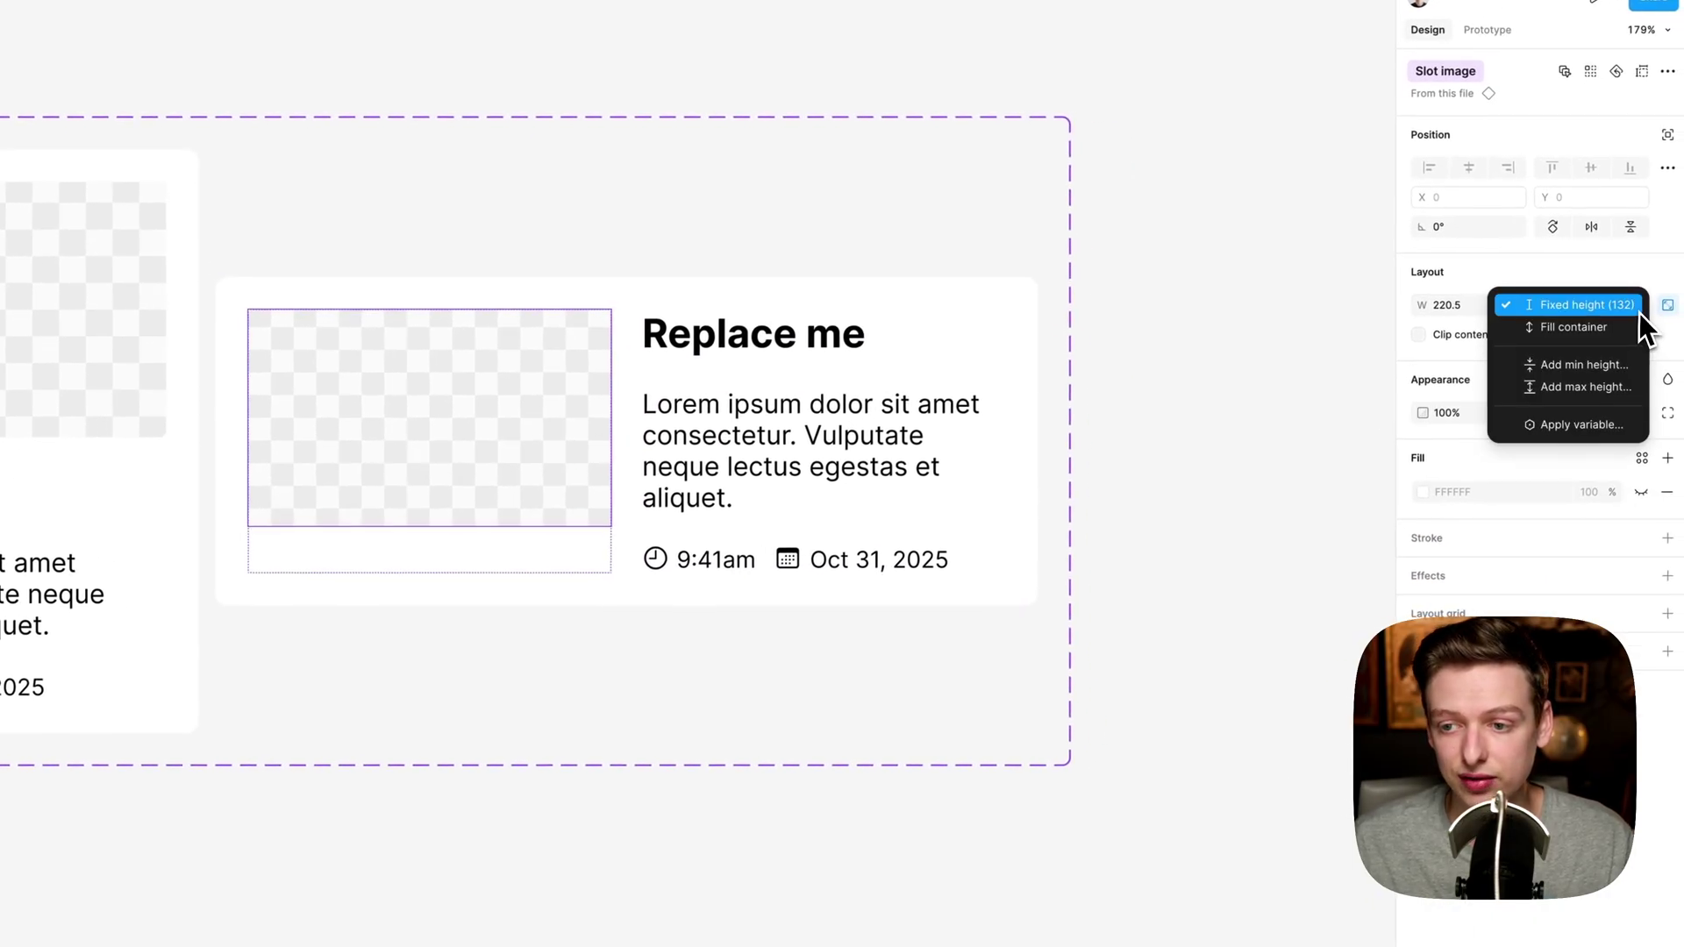
left_click(1620, 324)
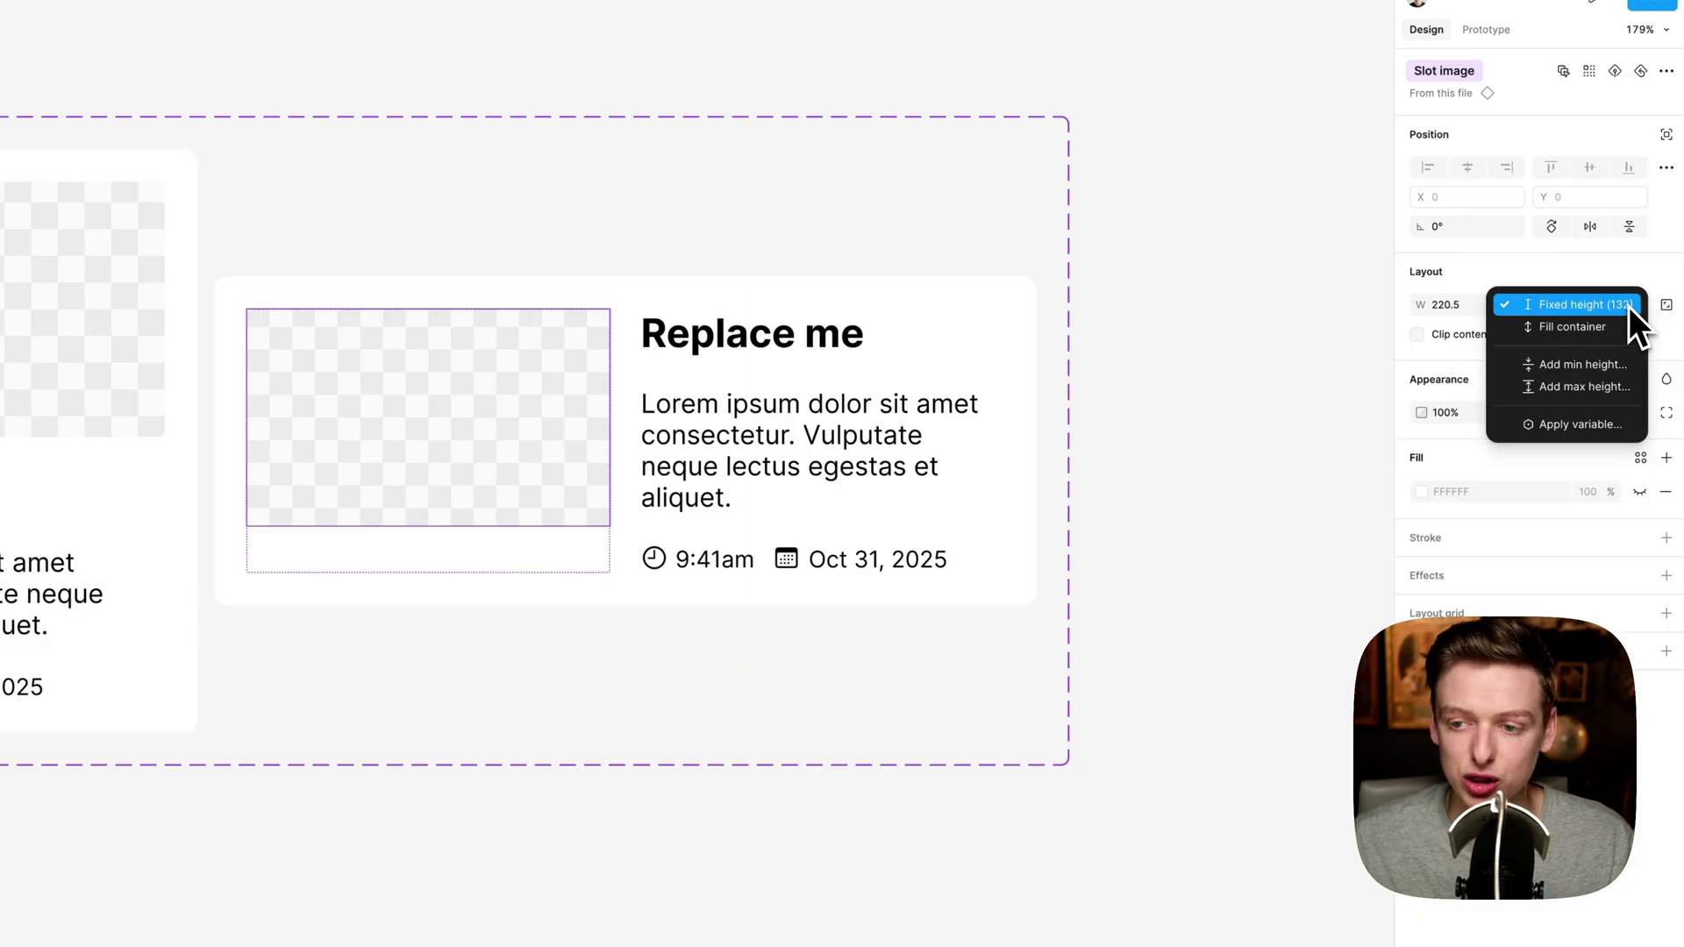
left_click(1629, 307)
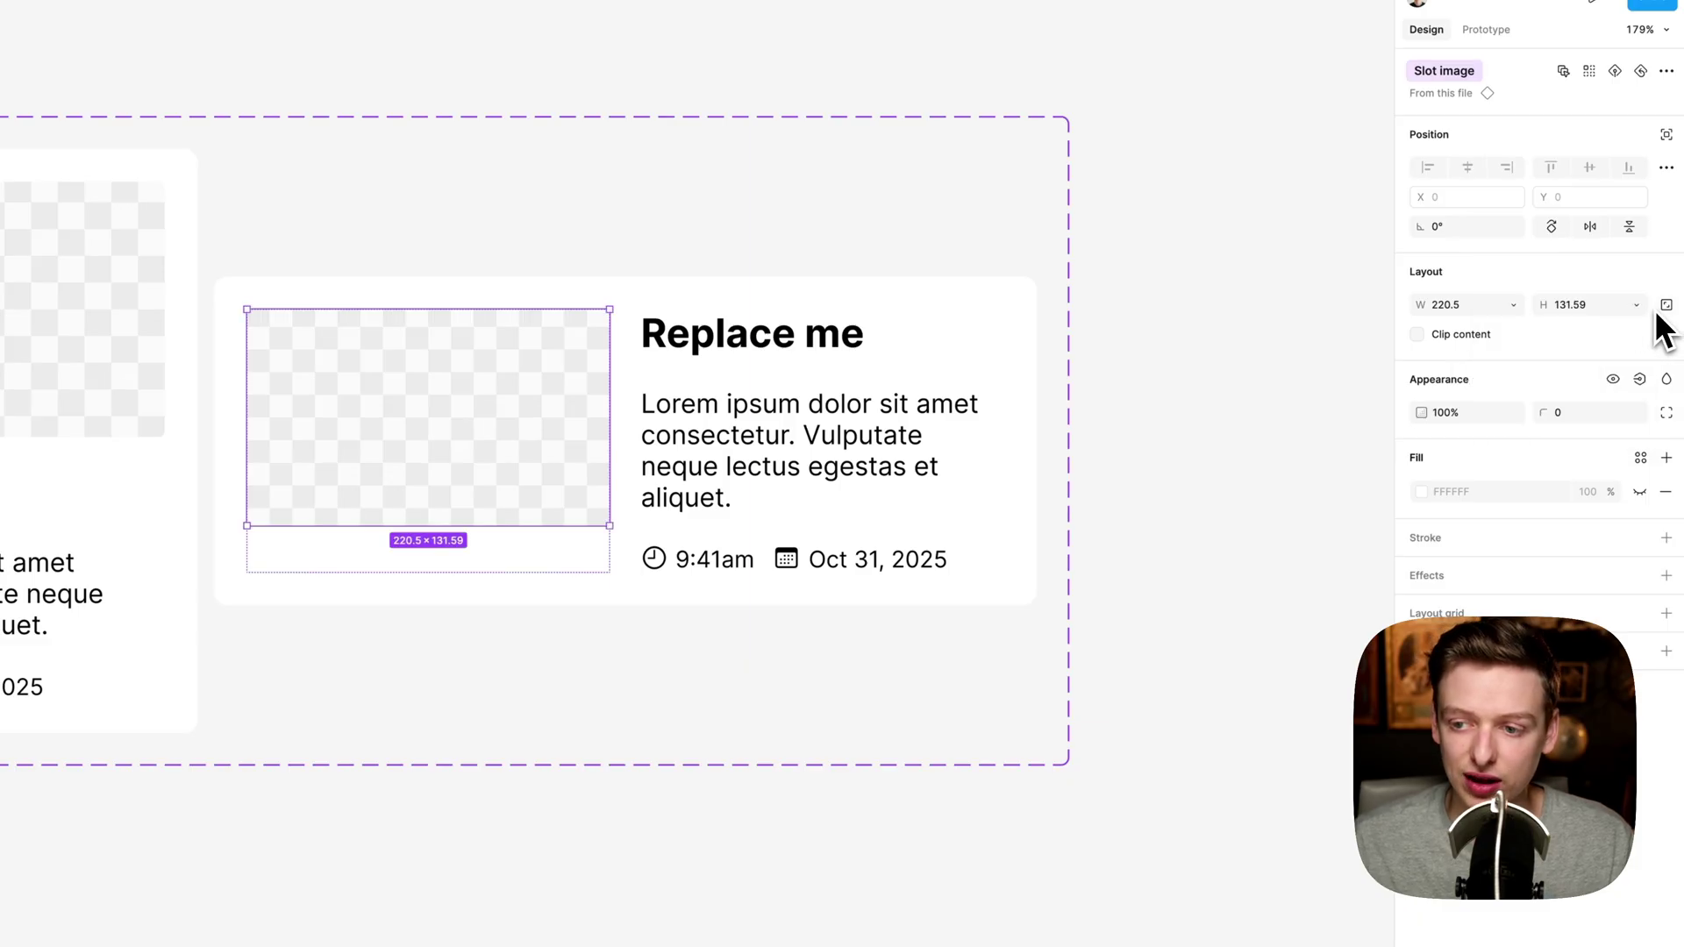
left_click(1631, 306)
left_click(1618, 326)
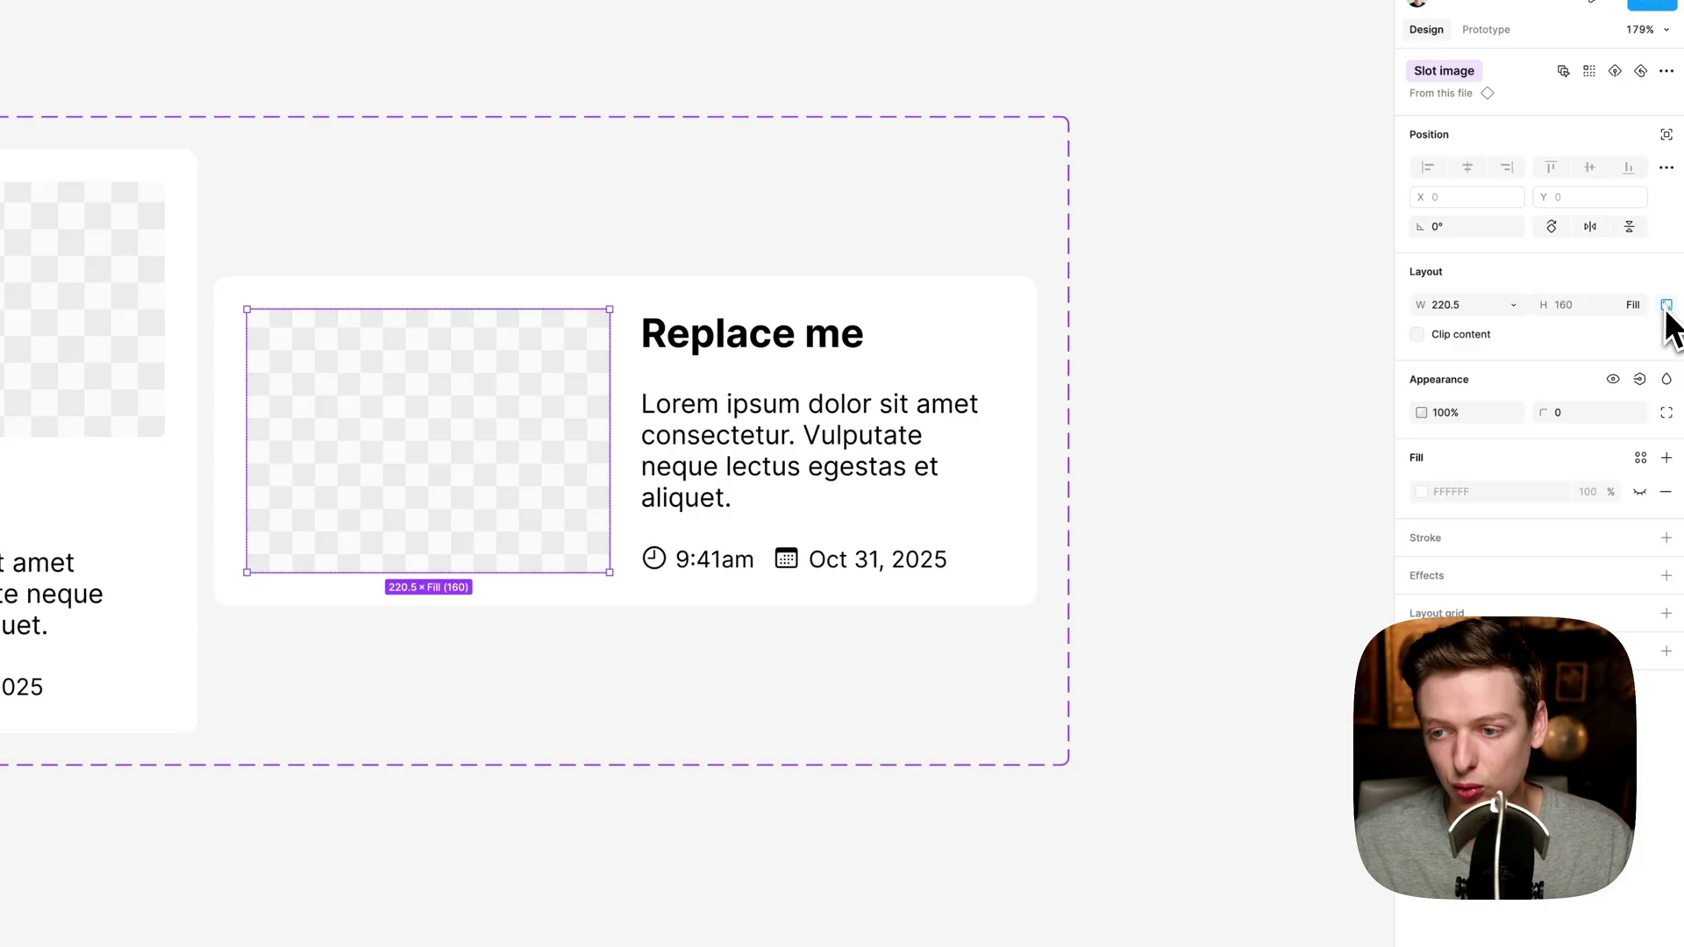
- Show the Horizontal variant's Button and return it from absolute positioning to the text frame's auto layout flow
scroll(1203, 511, "right", 2)
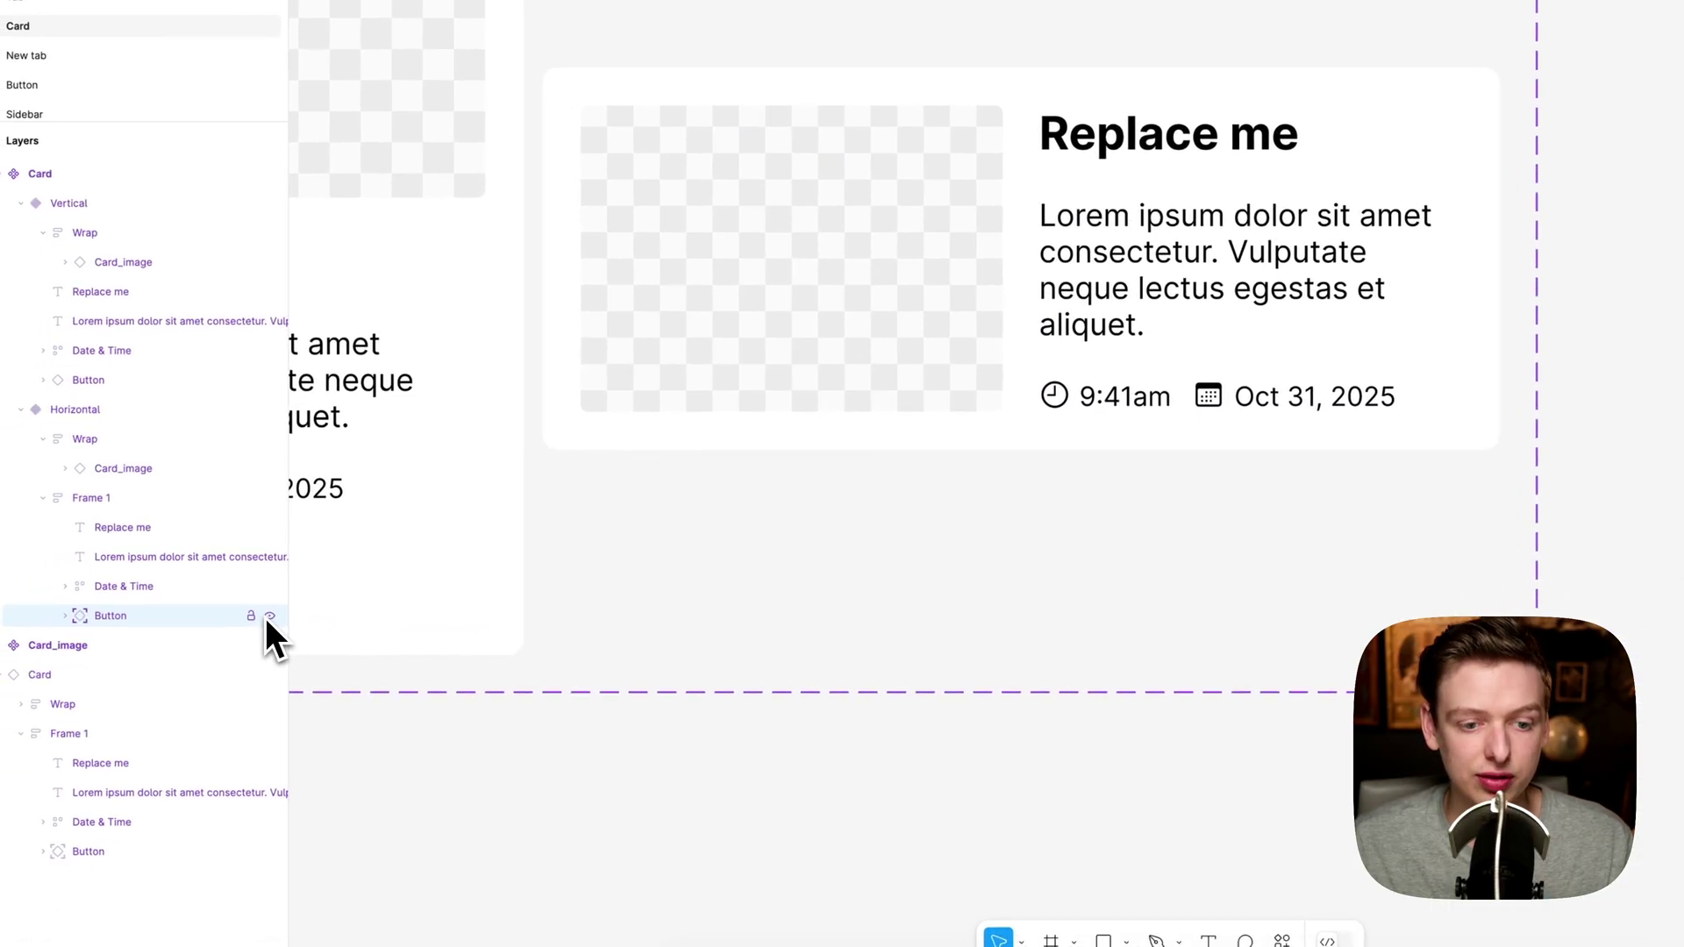
scroll(951, 436, "down", 3)
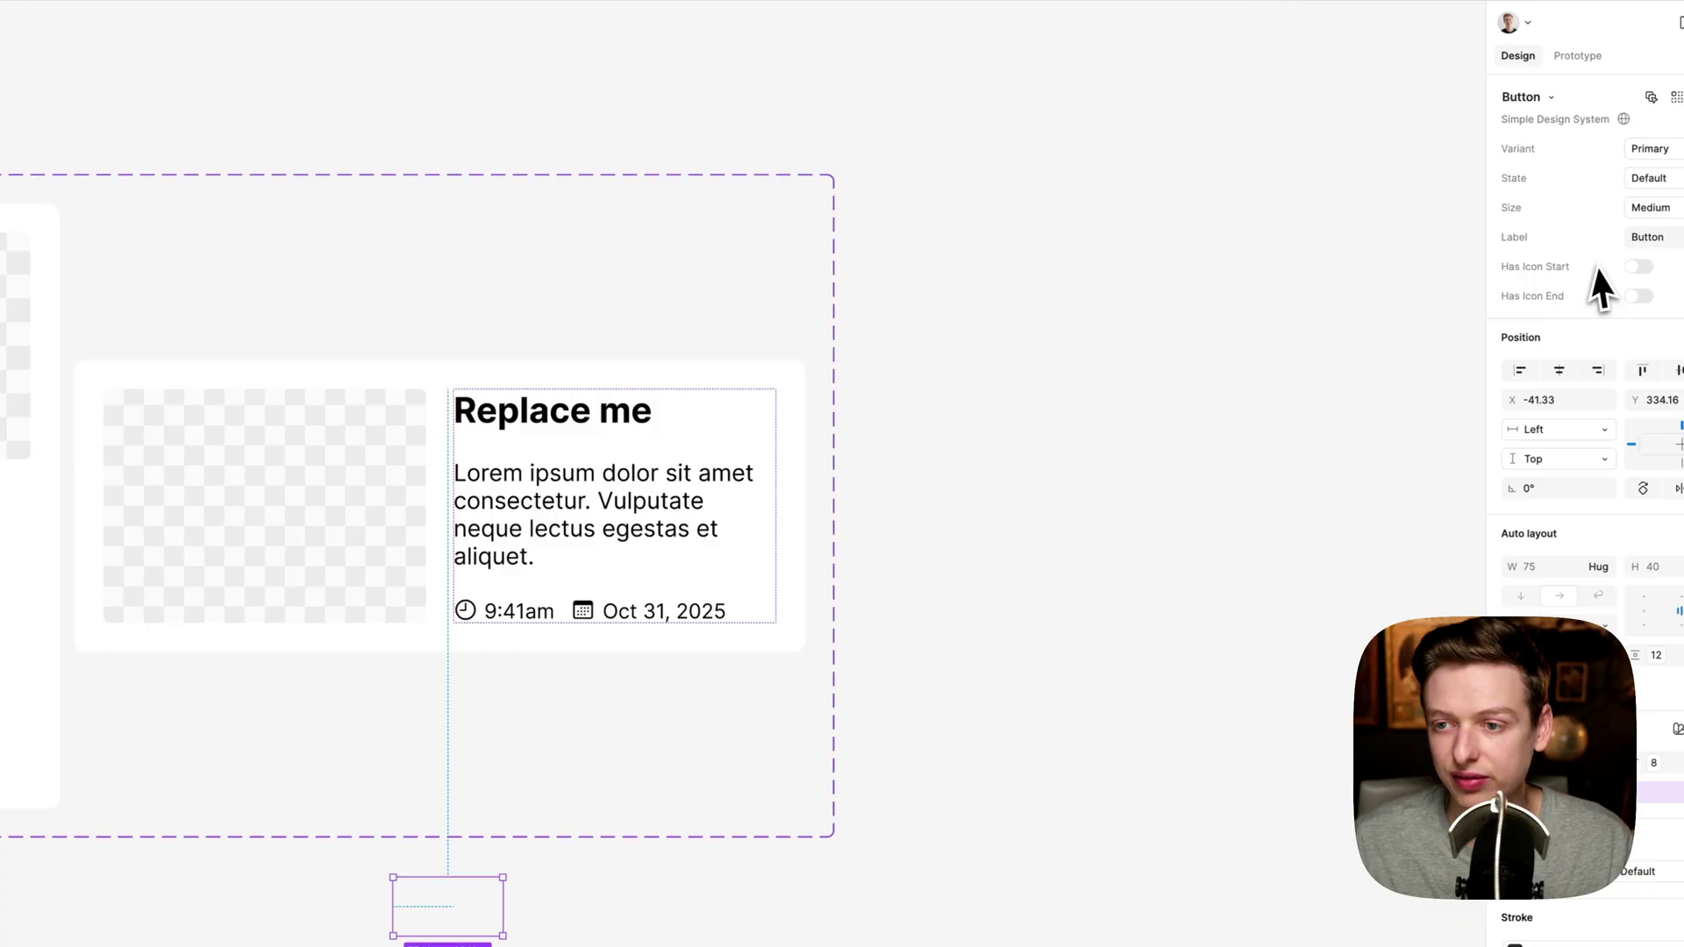
left_click(1683, 337)
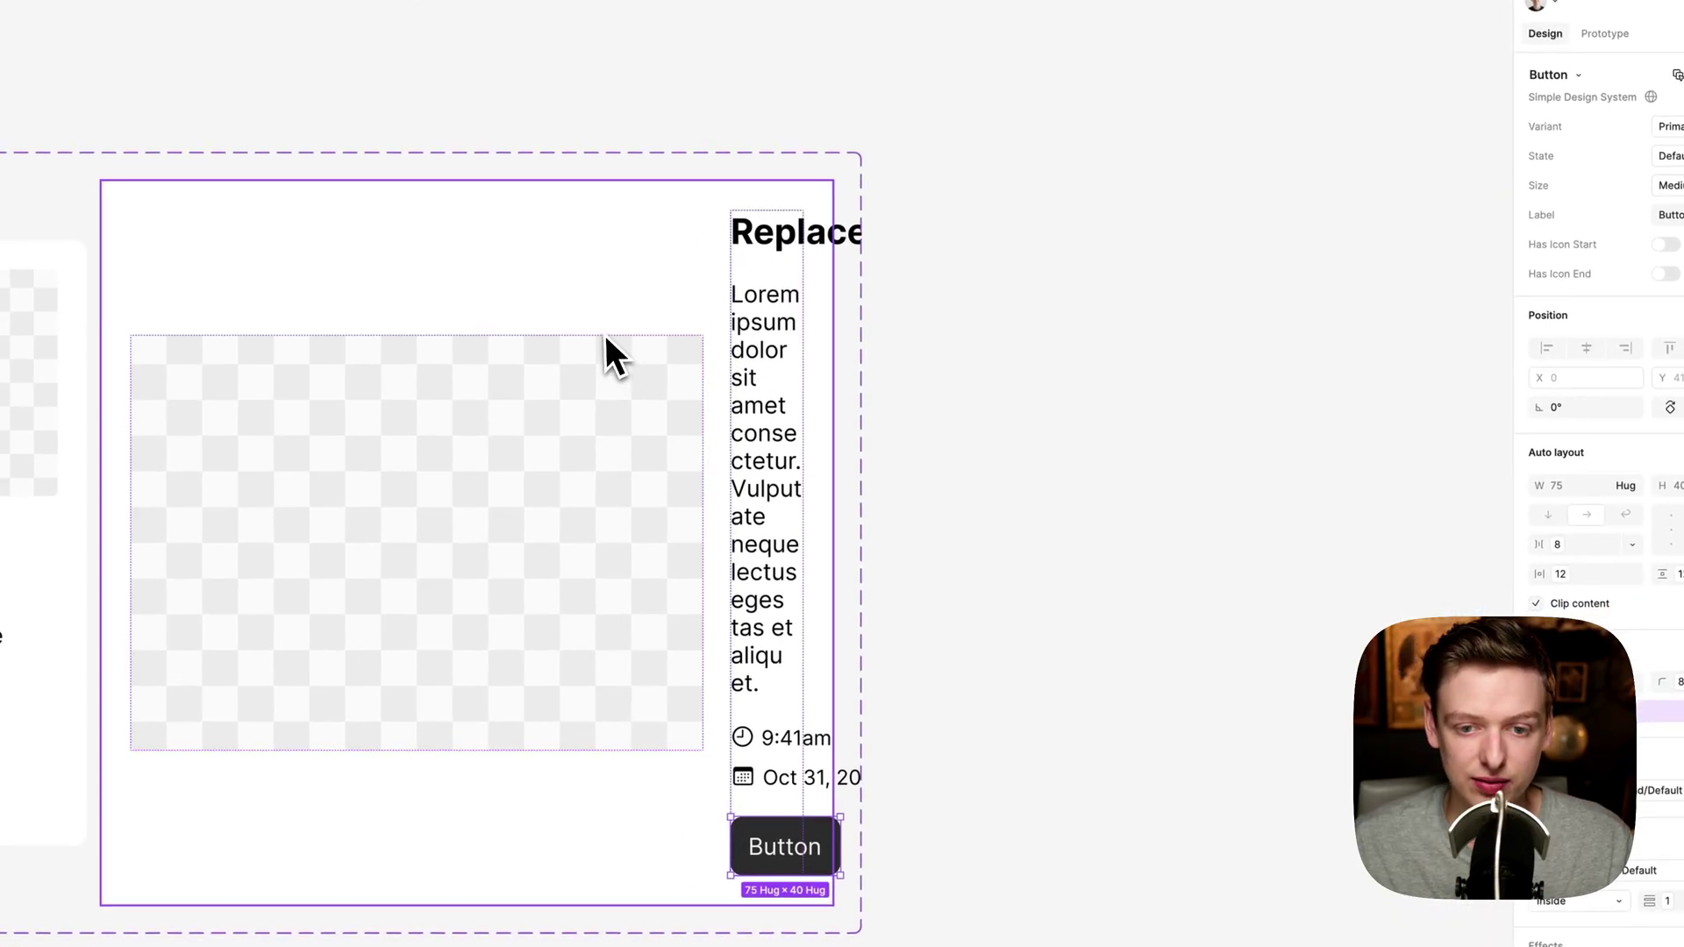
- Try a fixed width of 273 on the Horizontal variant's image Wrap frame
left_click(600, 364)
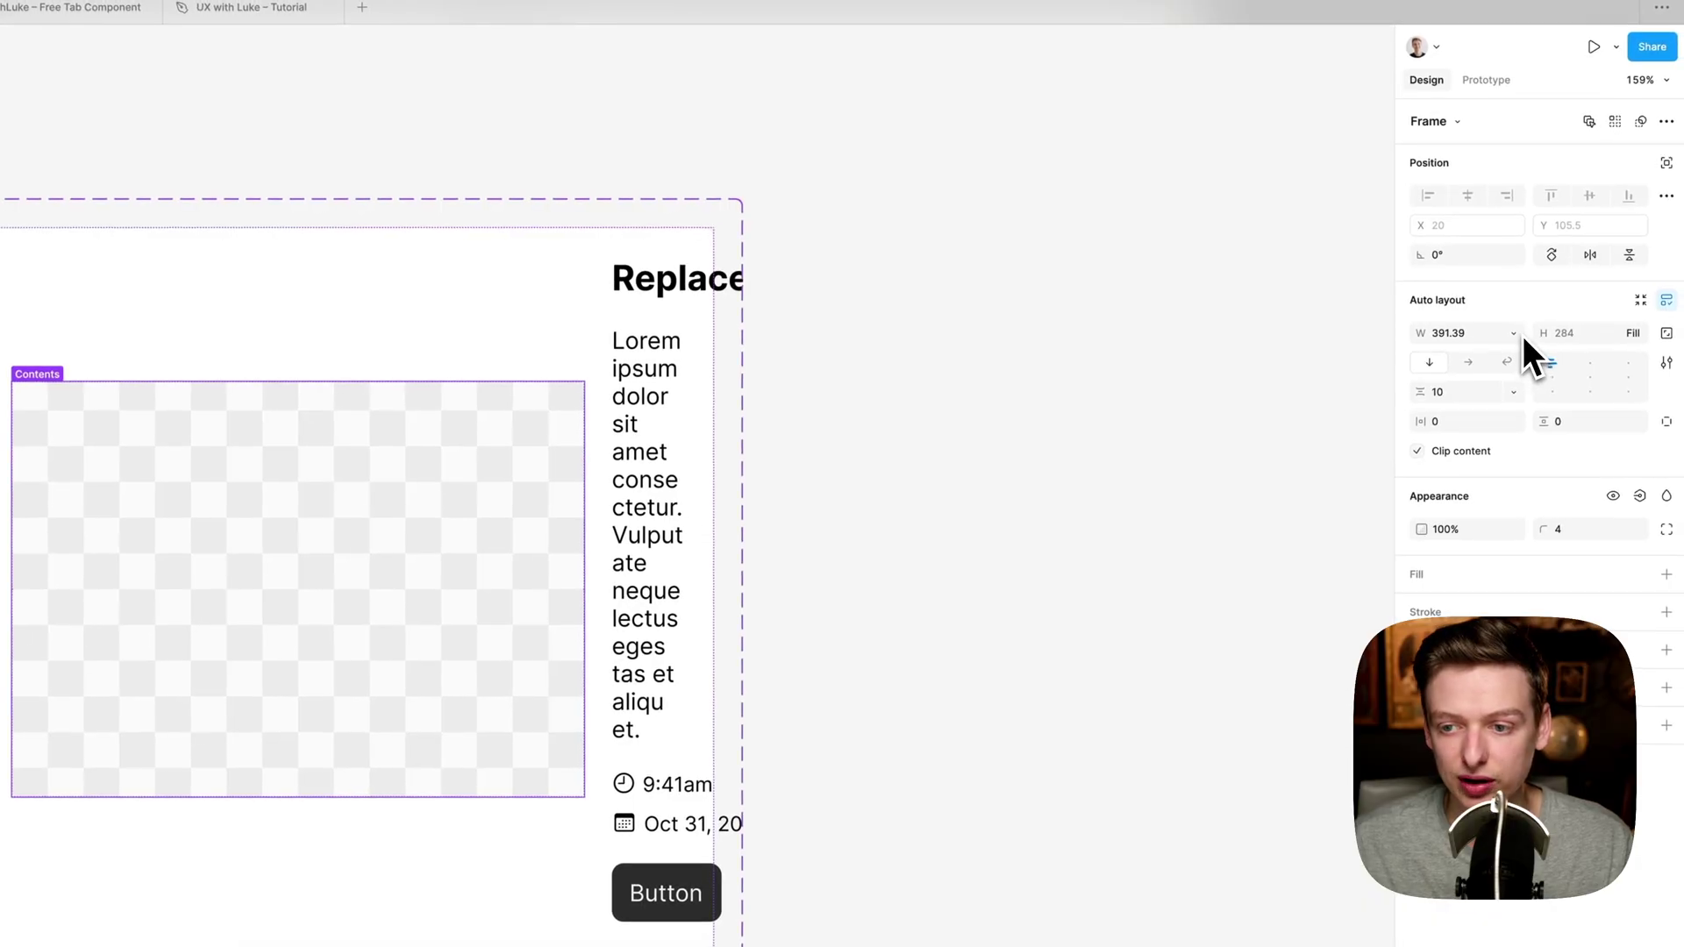
left_click(1432, 335)
type("273")
key("Return")
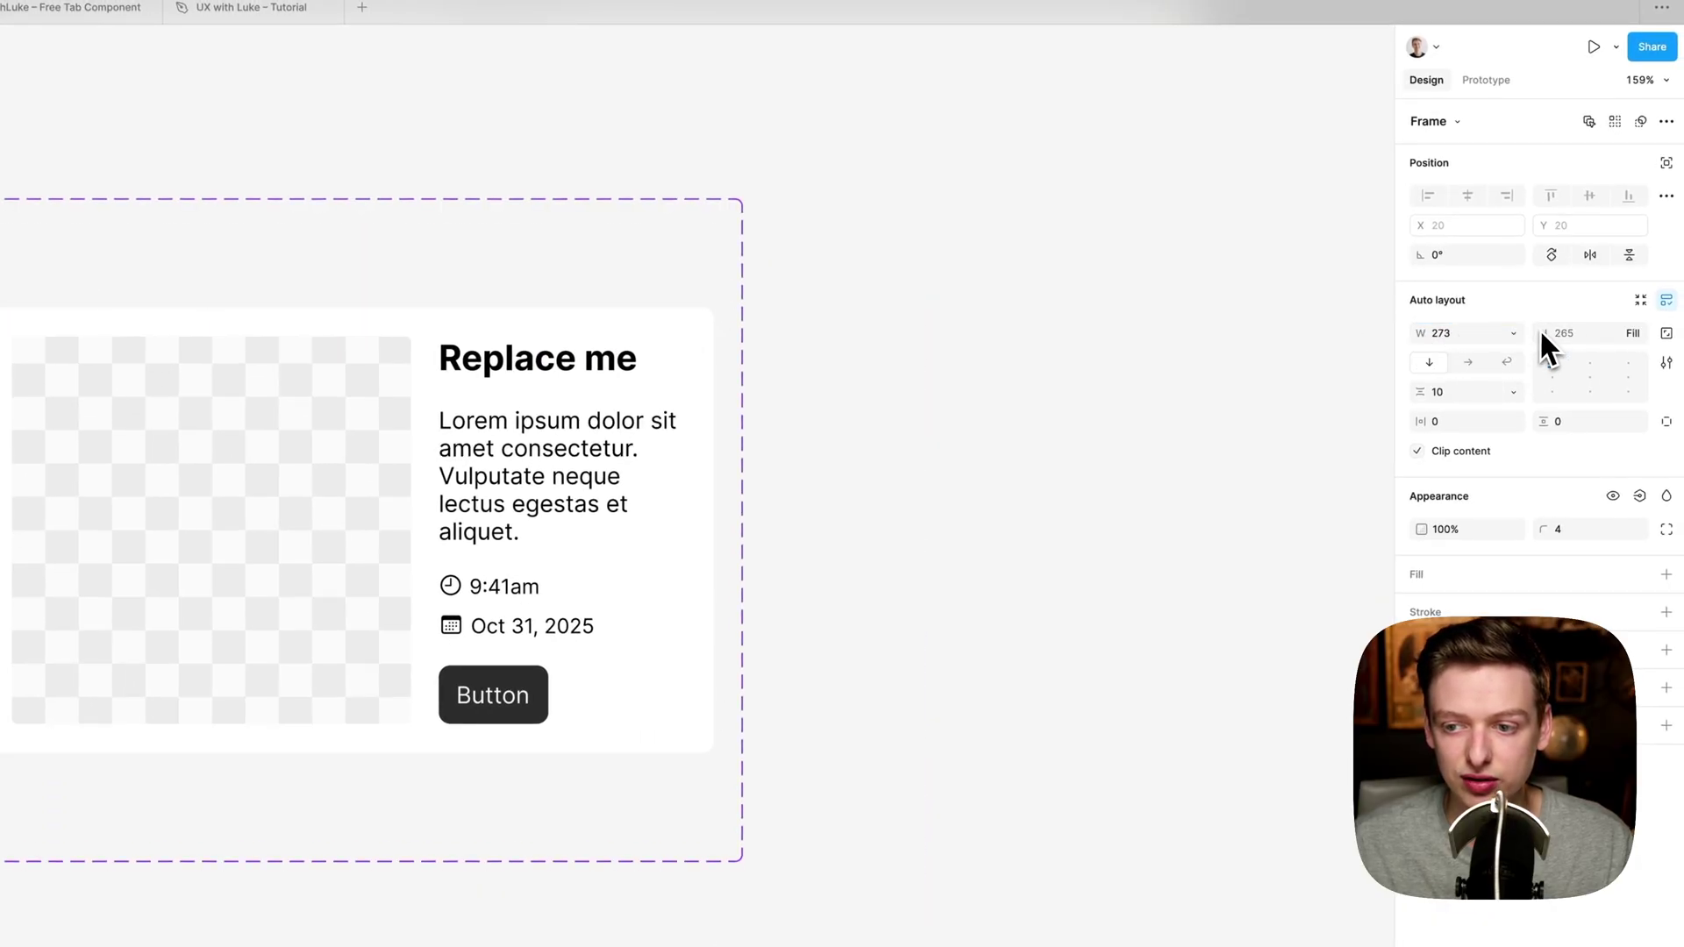
- Set the width of the Horizontal variant's image Wrap frame to fill the container
left_click(1513, 333)
left_click(1496, 362)
left_click(618, 454)
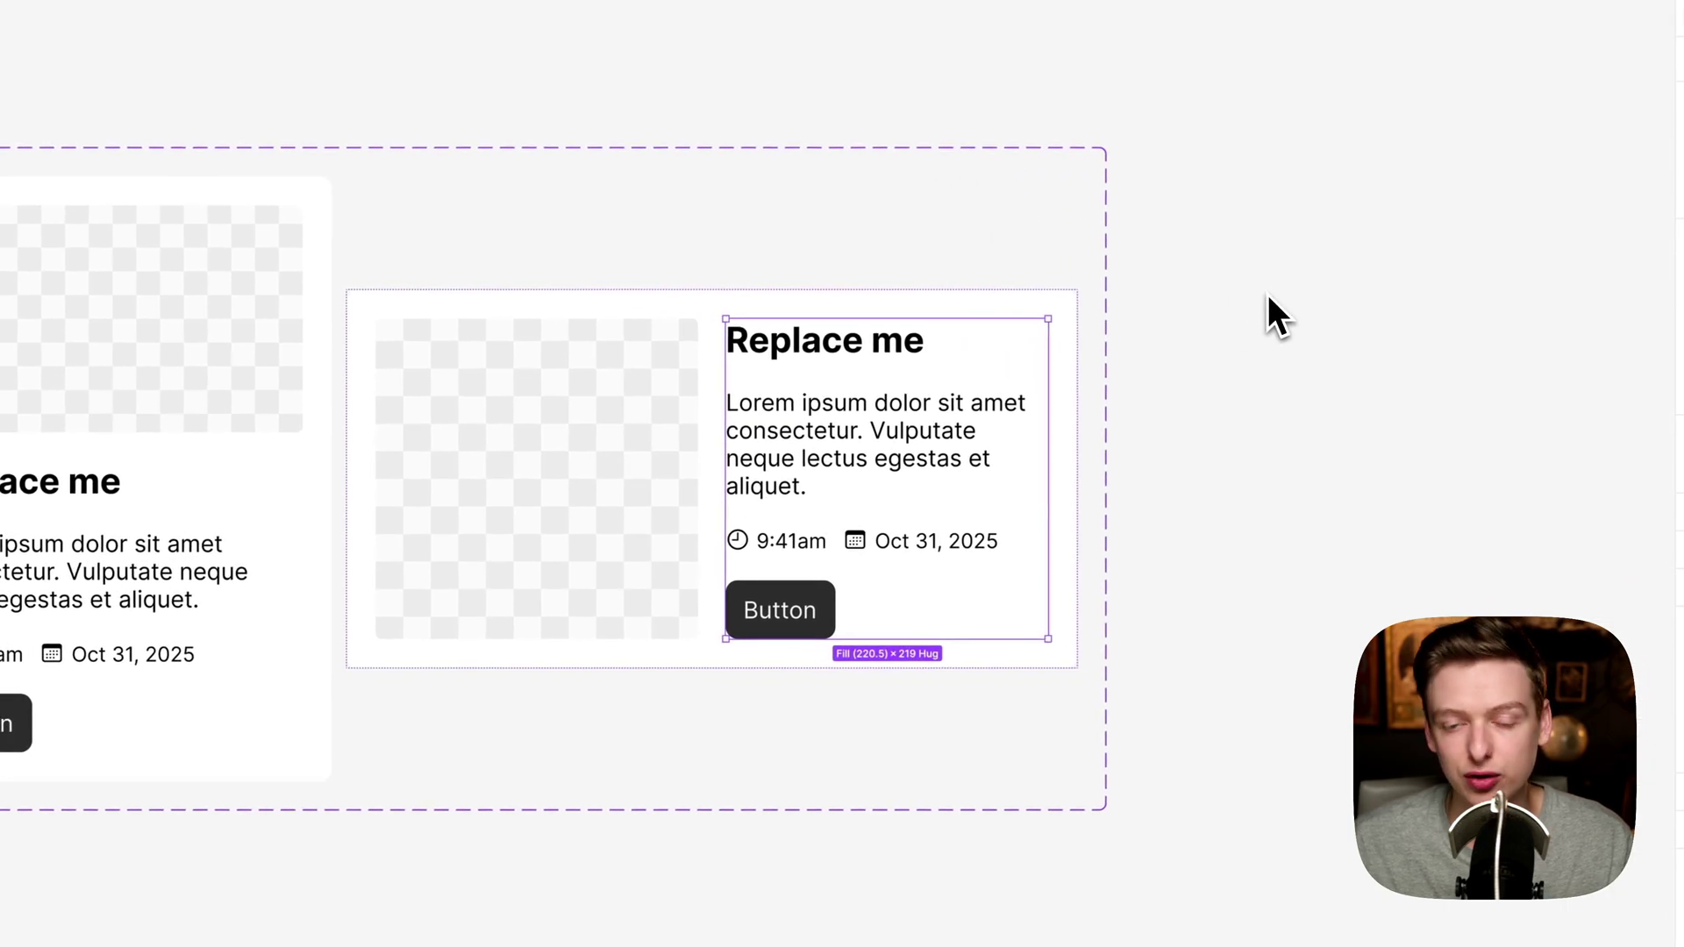
- Turn on multi-editing of variants for the Horizontal variant's title text
key("Escape")
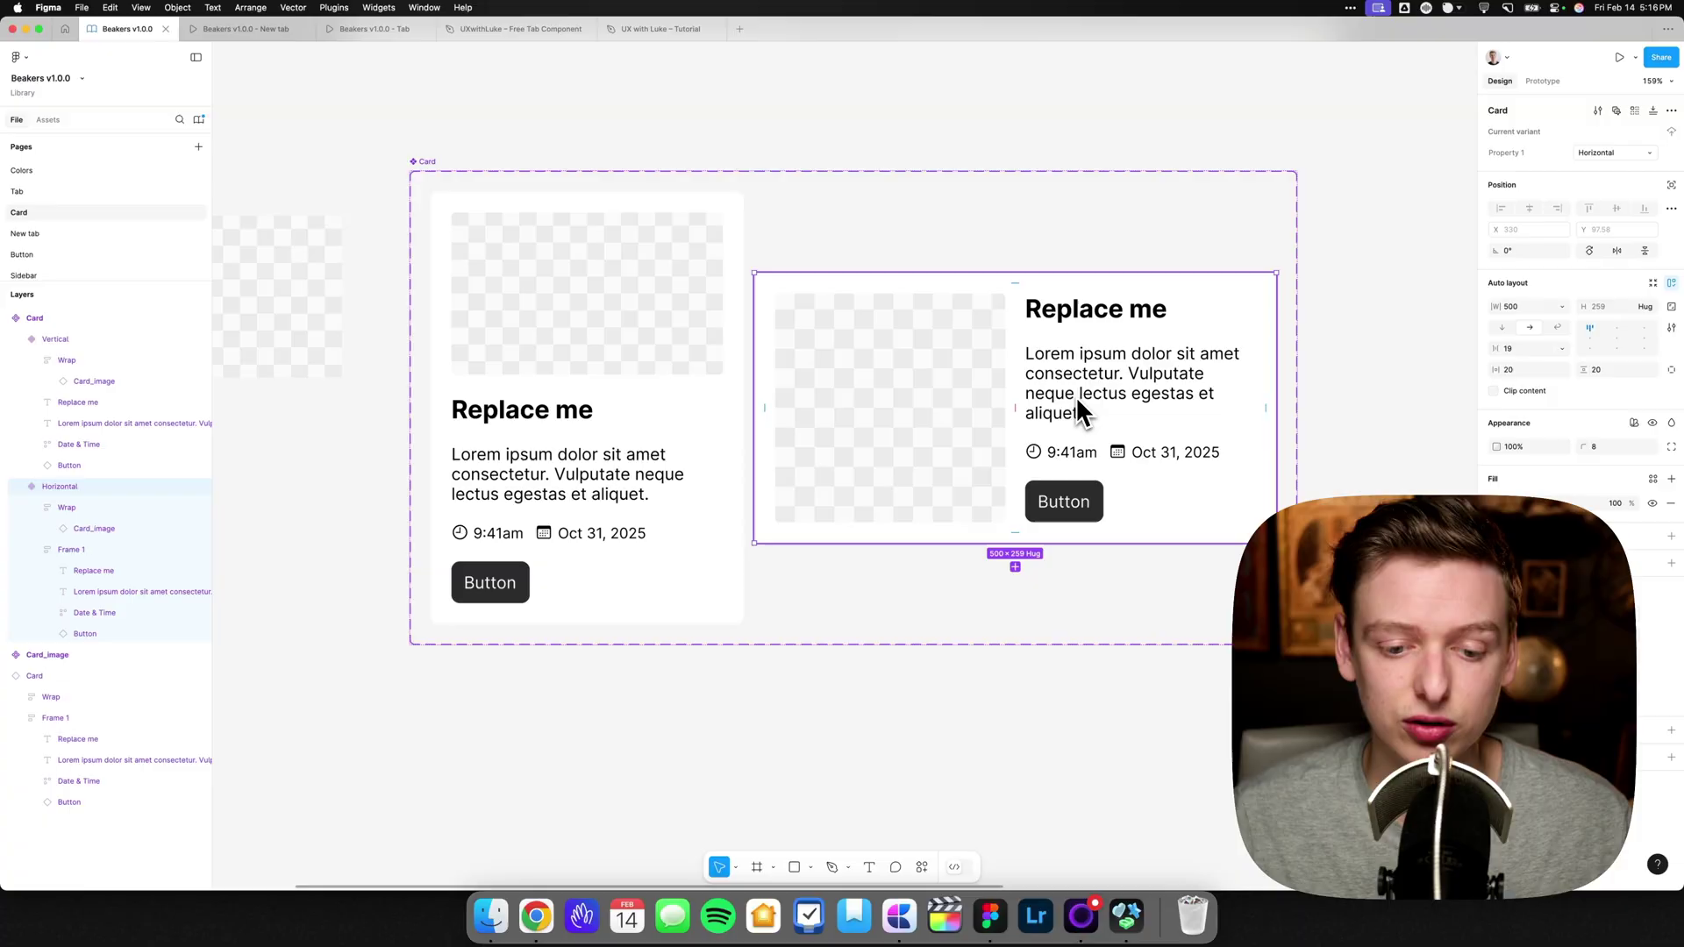
left_click(1077, 397)
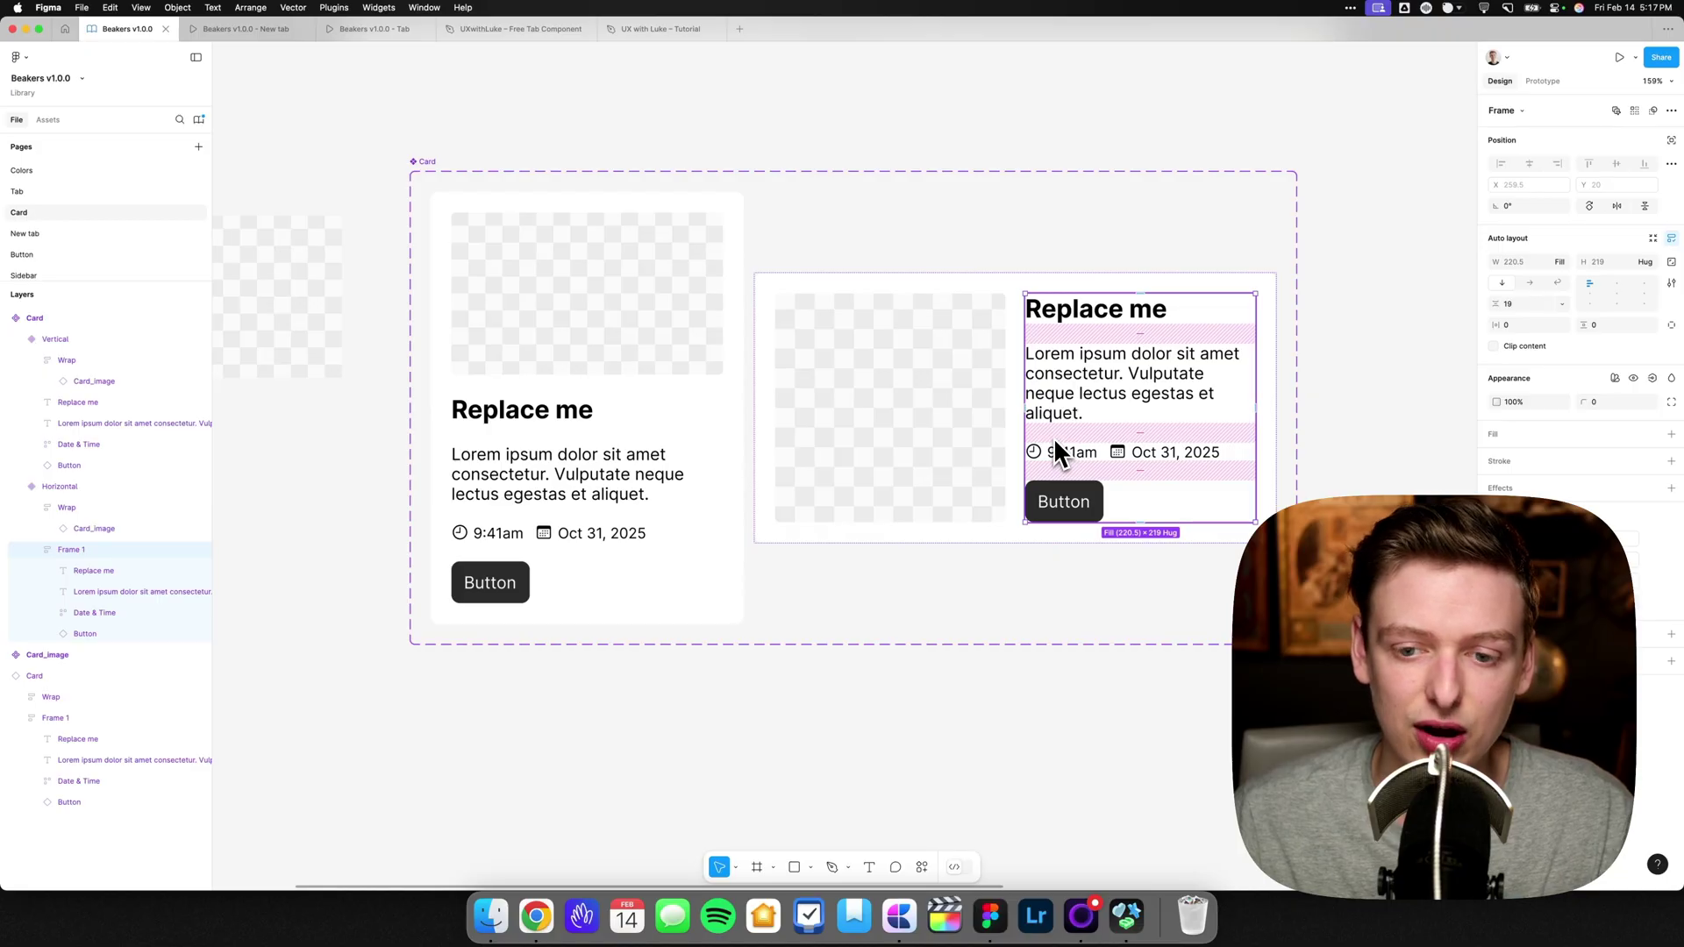
left_click(925, 401)
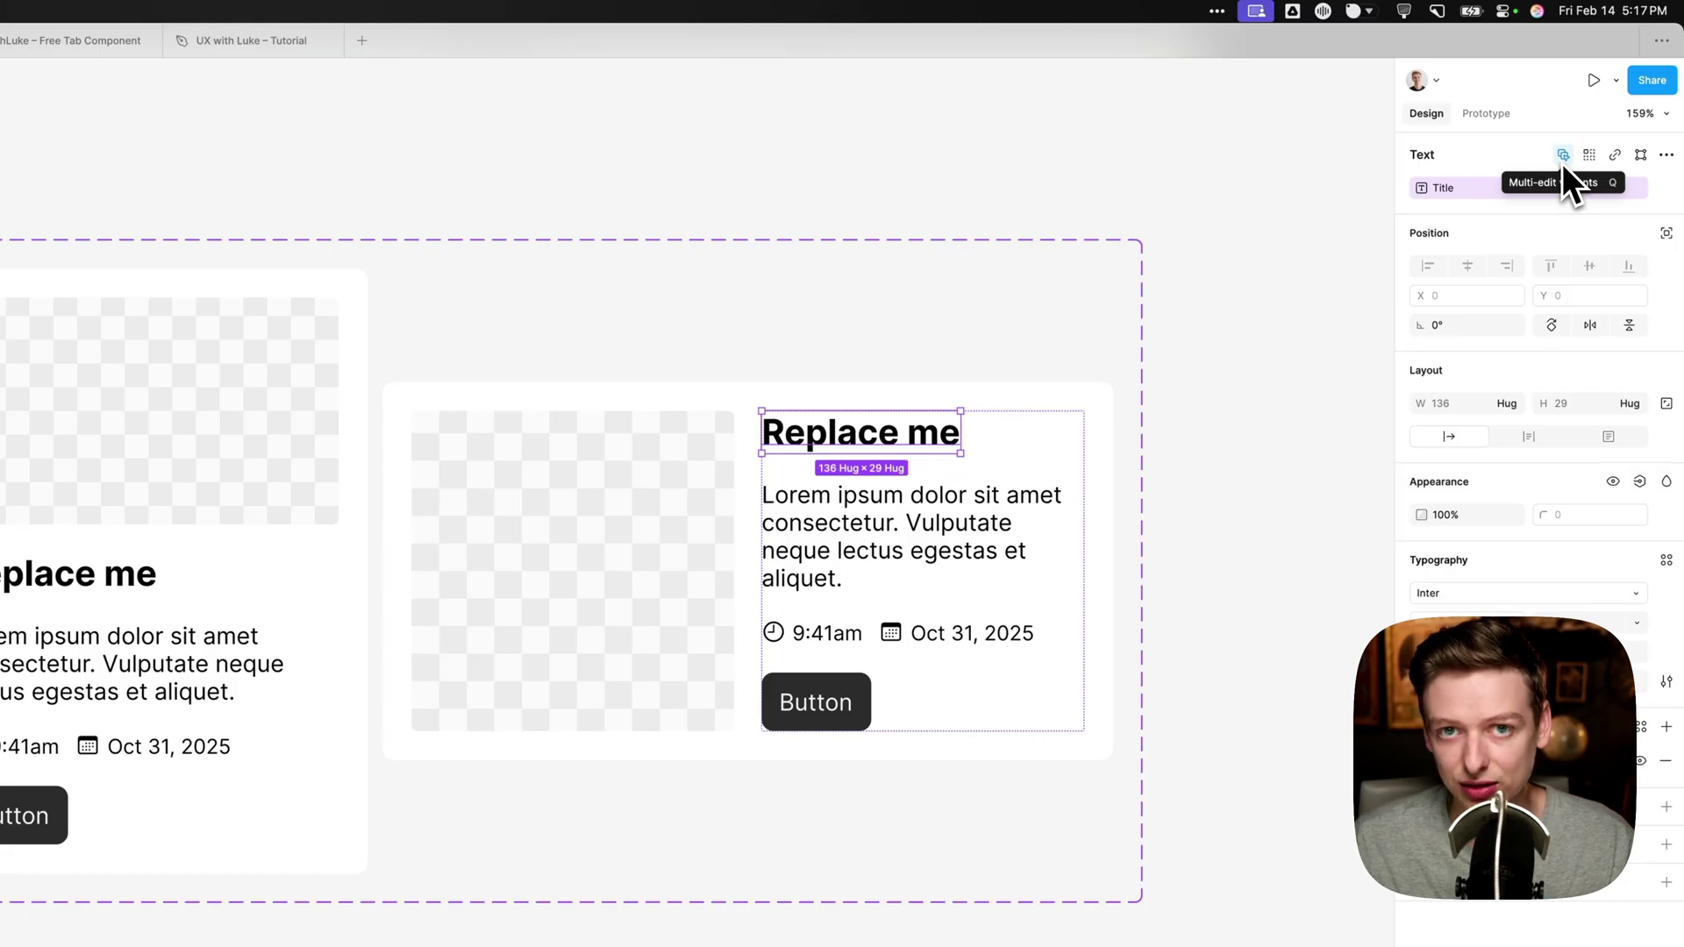
left_click(1562, 162)
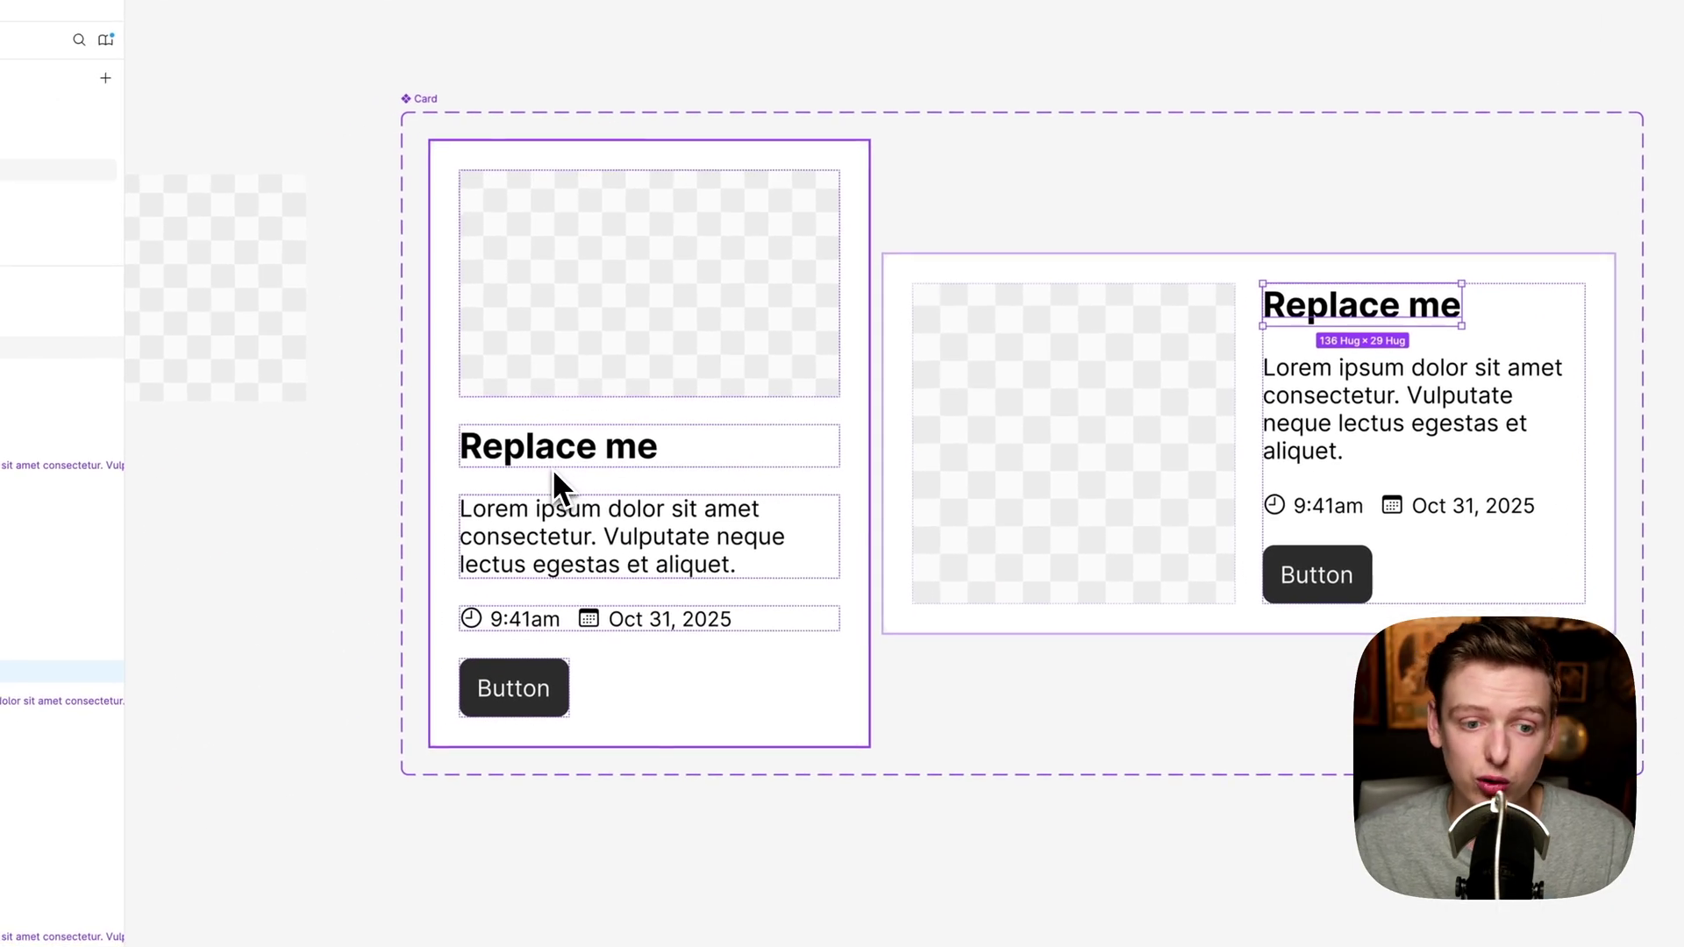
- Wrap the Vertical variant's title, description, Date & Time and Button in an auto layout frame named Content
left_click(559, 463)
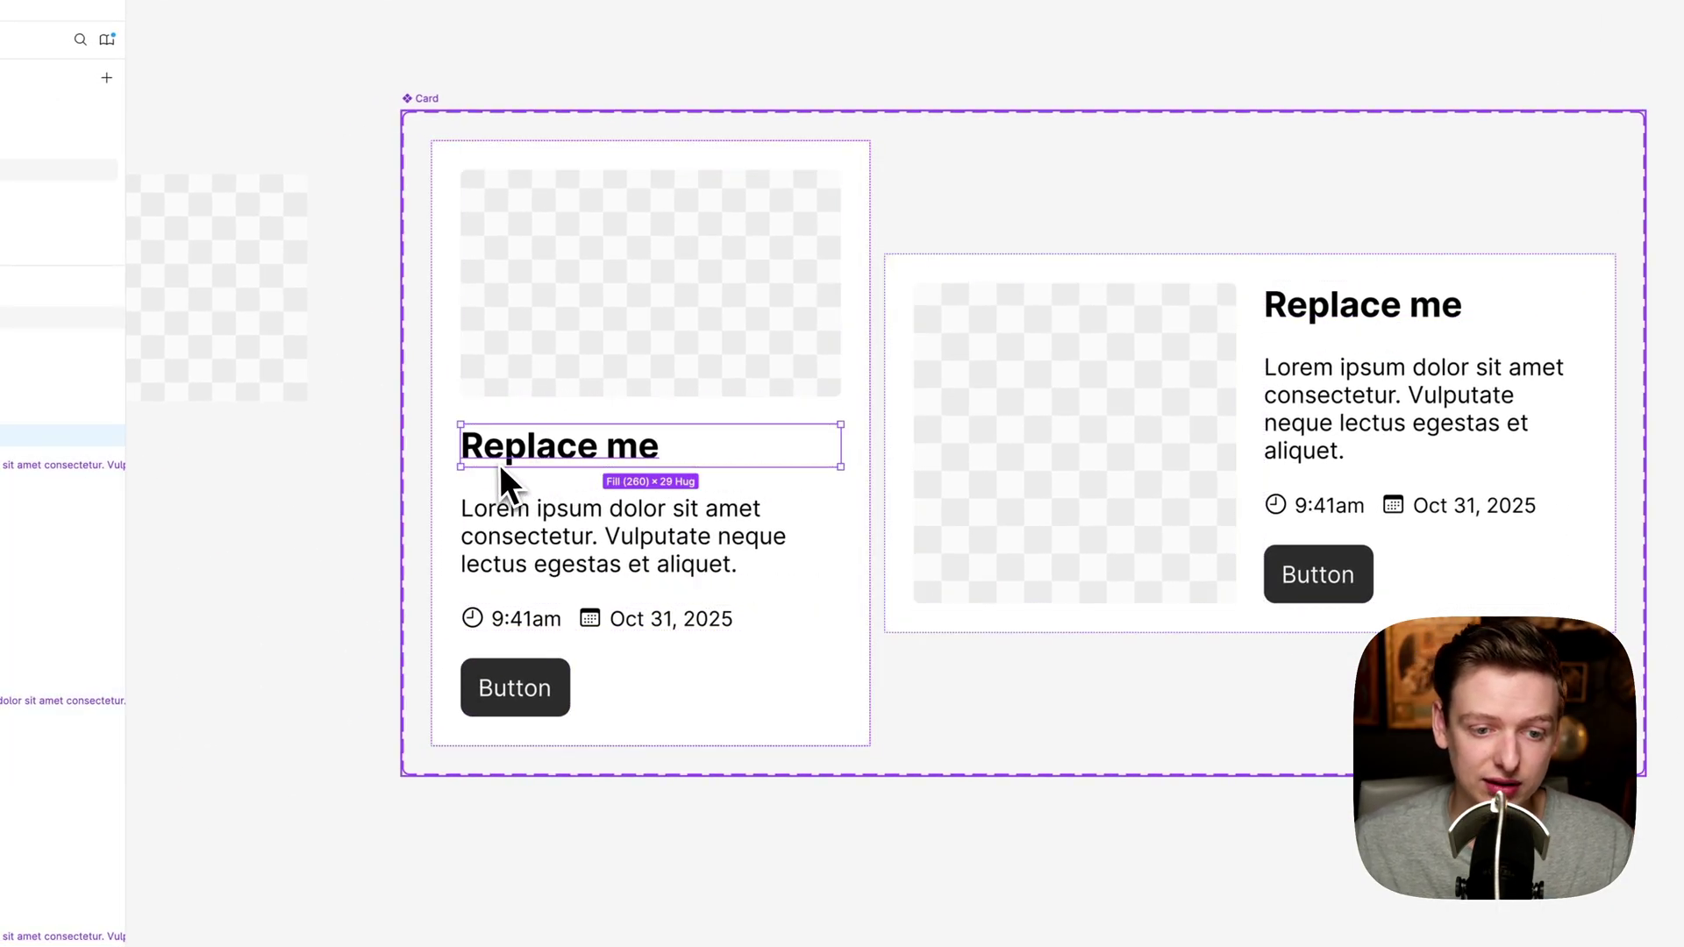
left_click(515, 566, "shift")
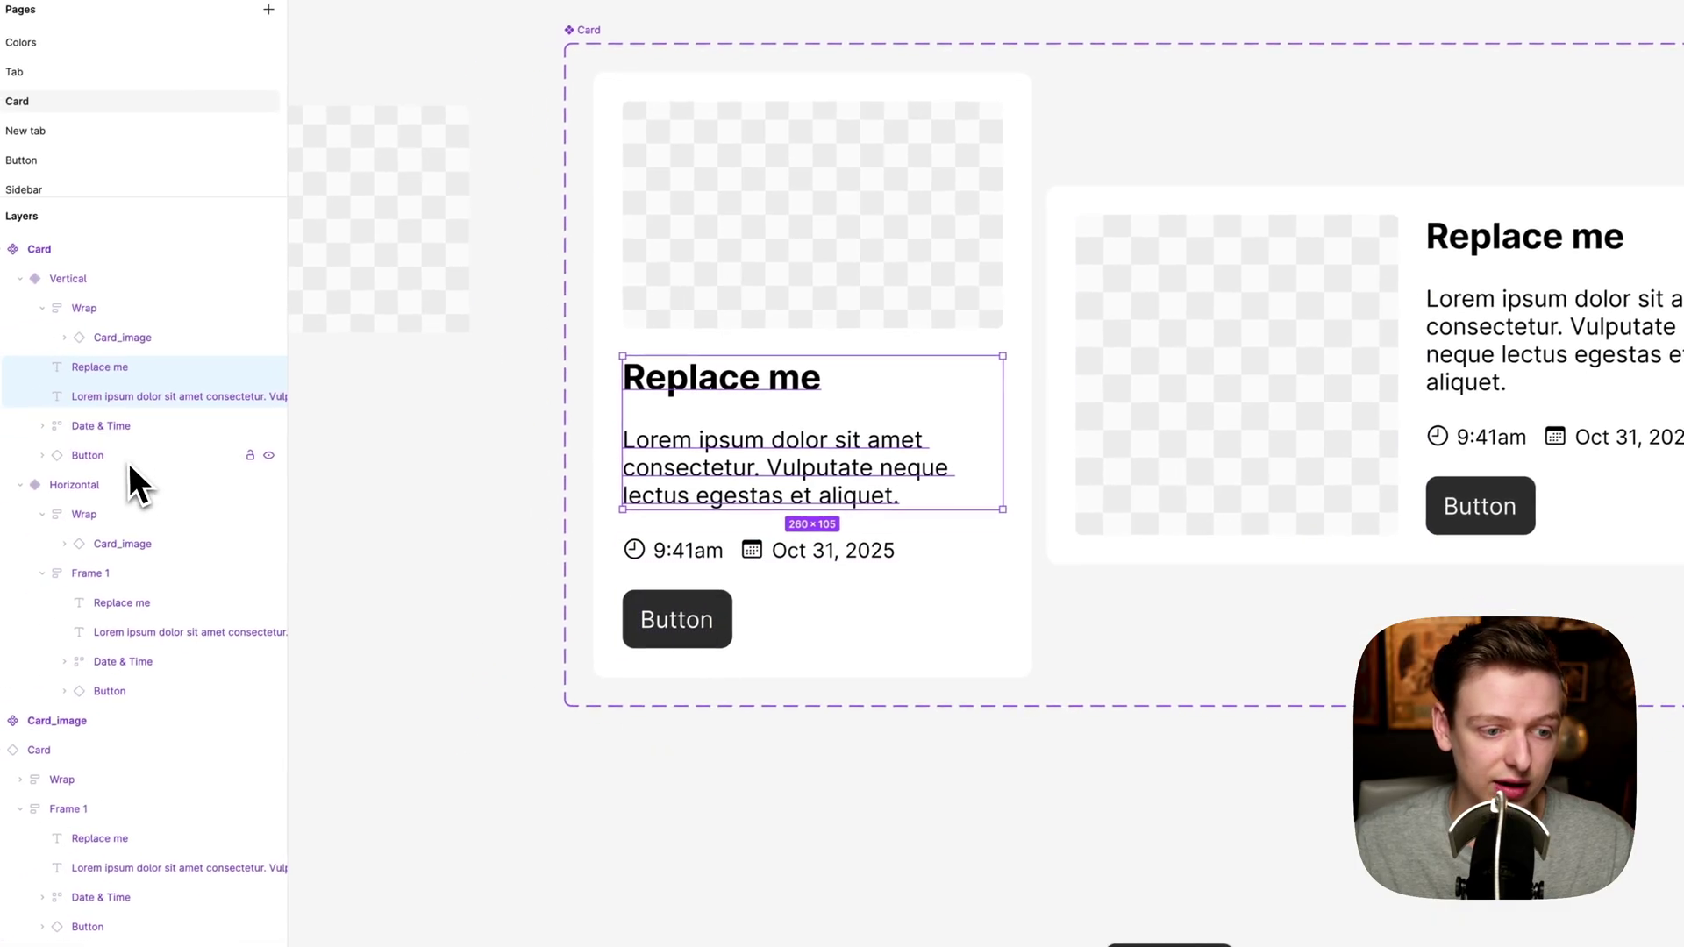
left_click(128, 453, "shift")
key("shift+a")
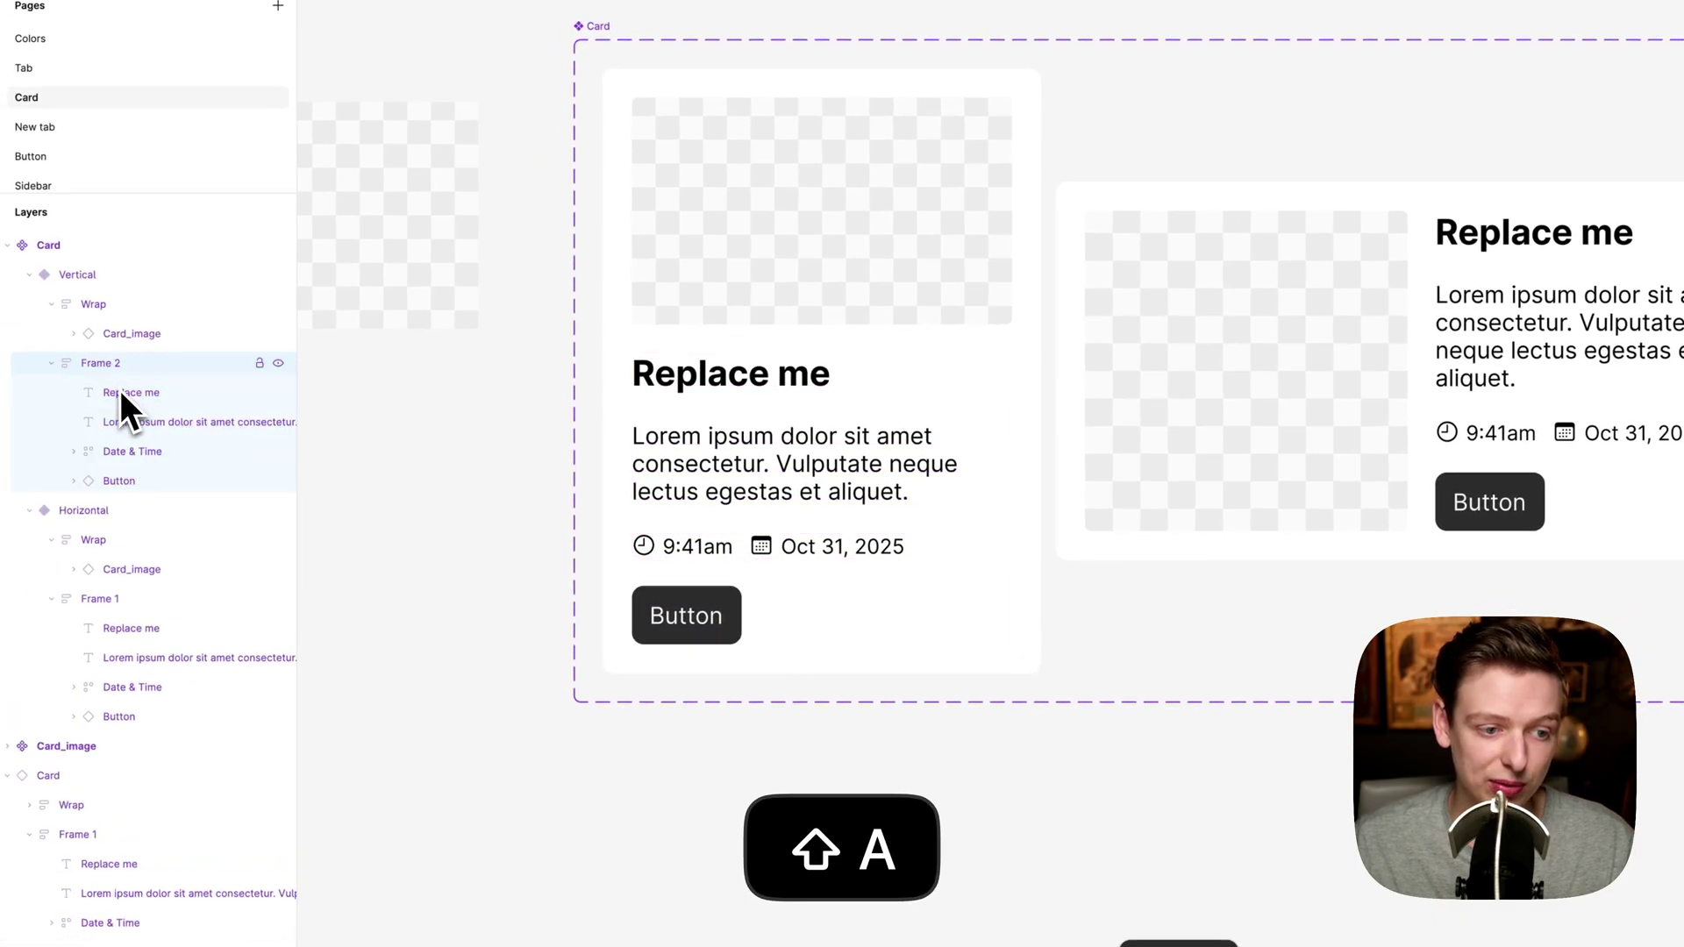
double_click(108, 366)
type("Content")
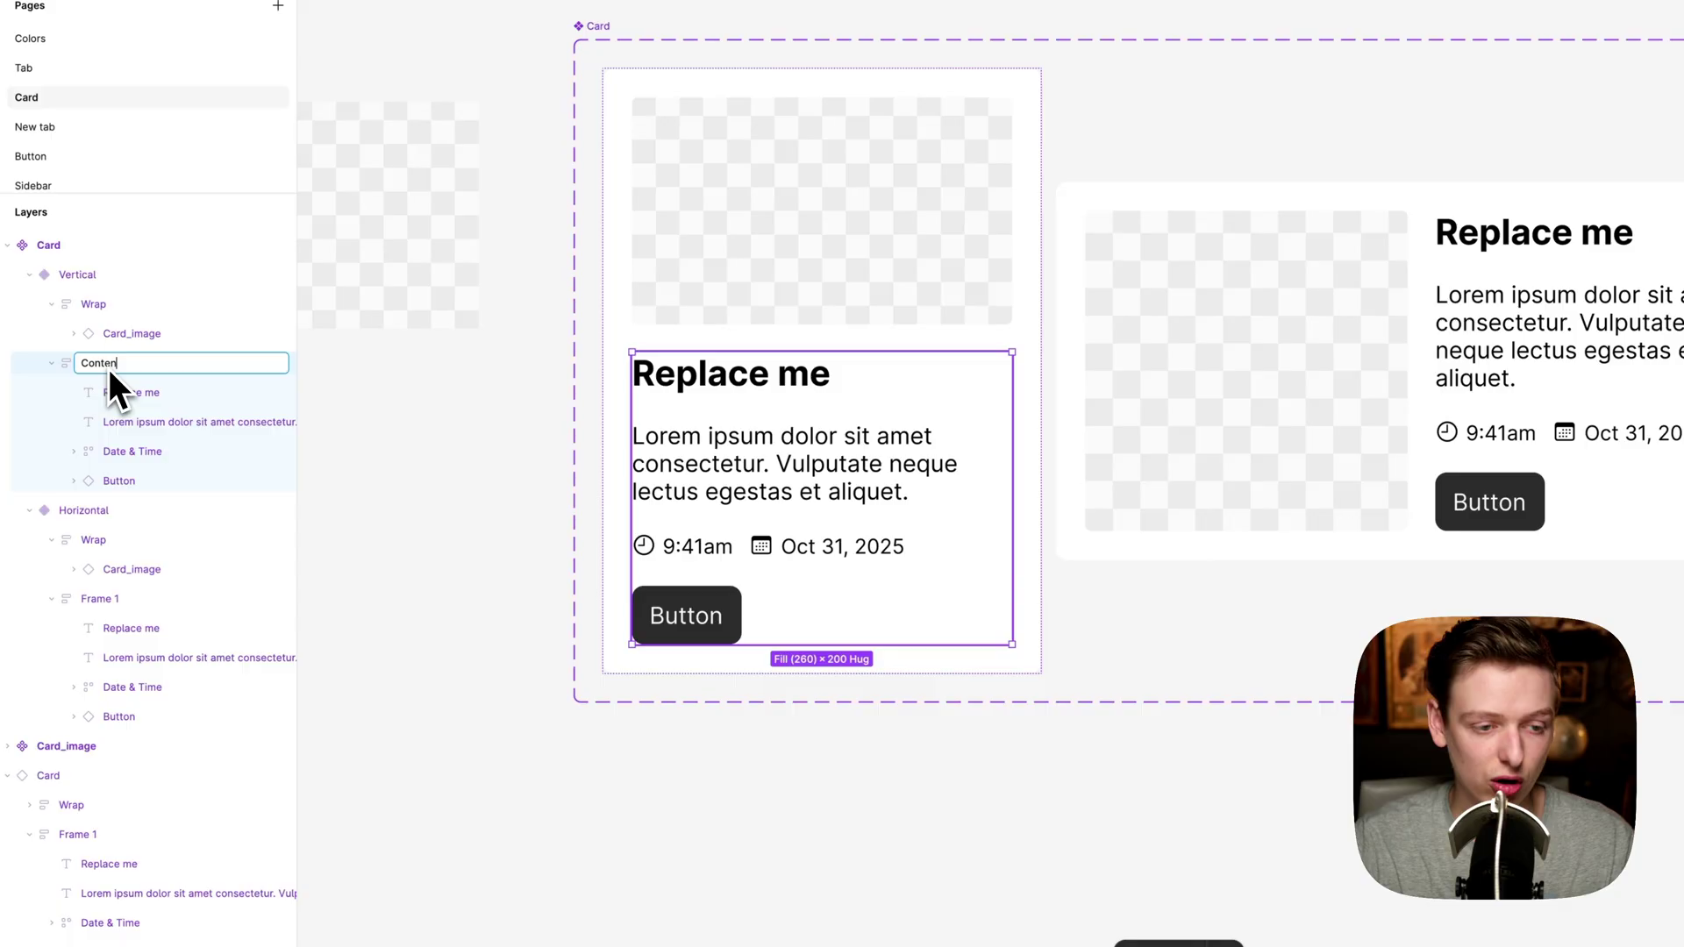
key("Return")
- Rename the Horizontal variant's text frame as Content to match the Vertical variant's layer structure
left_click(104, 475)
double_click(100, 600)
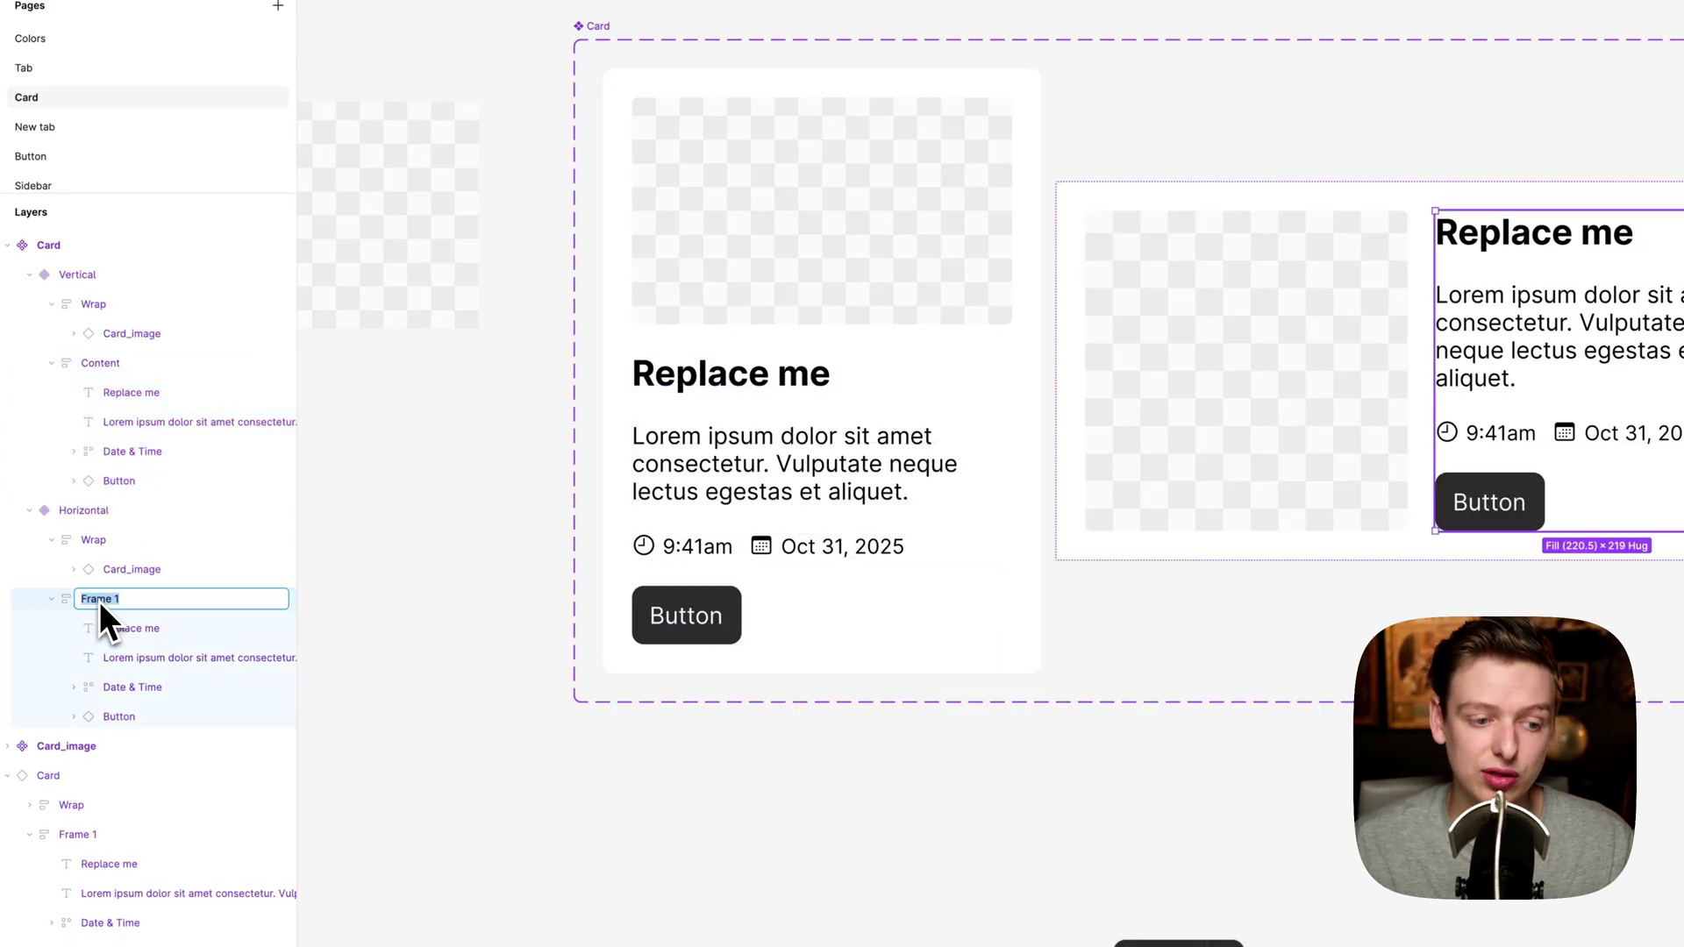
type("C")
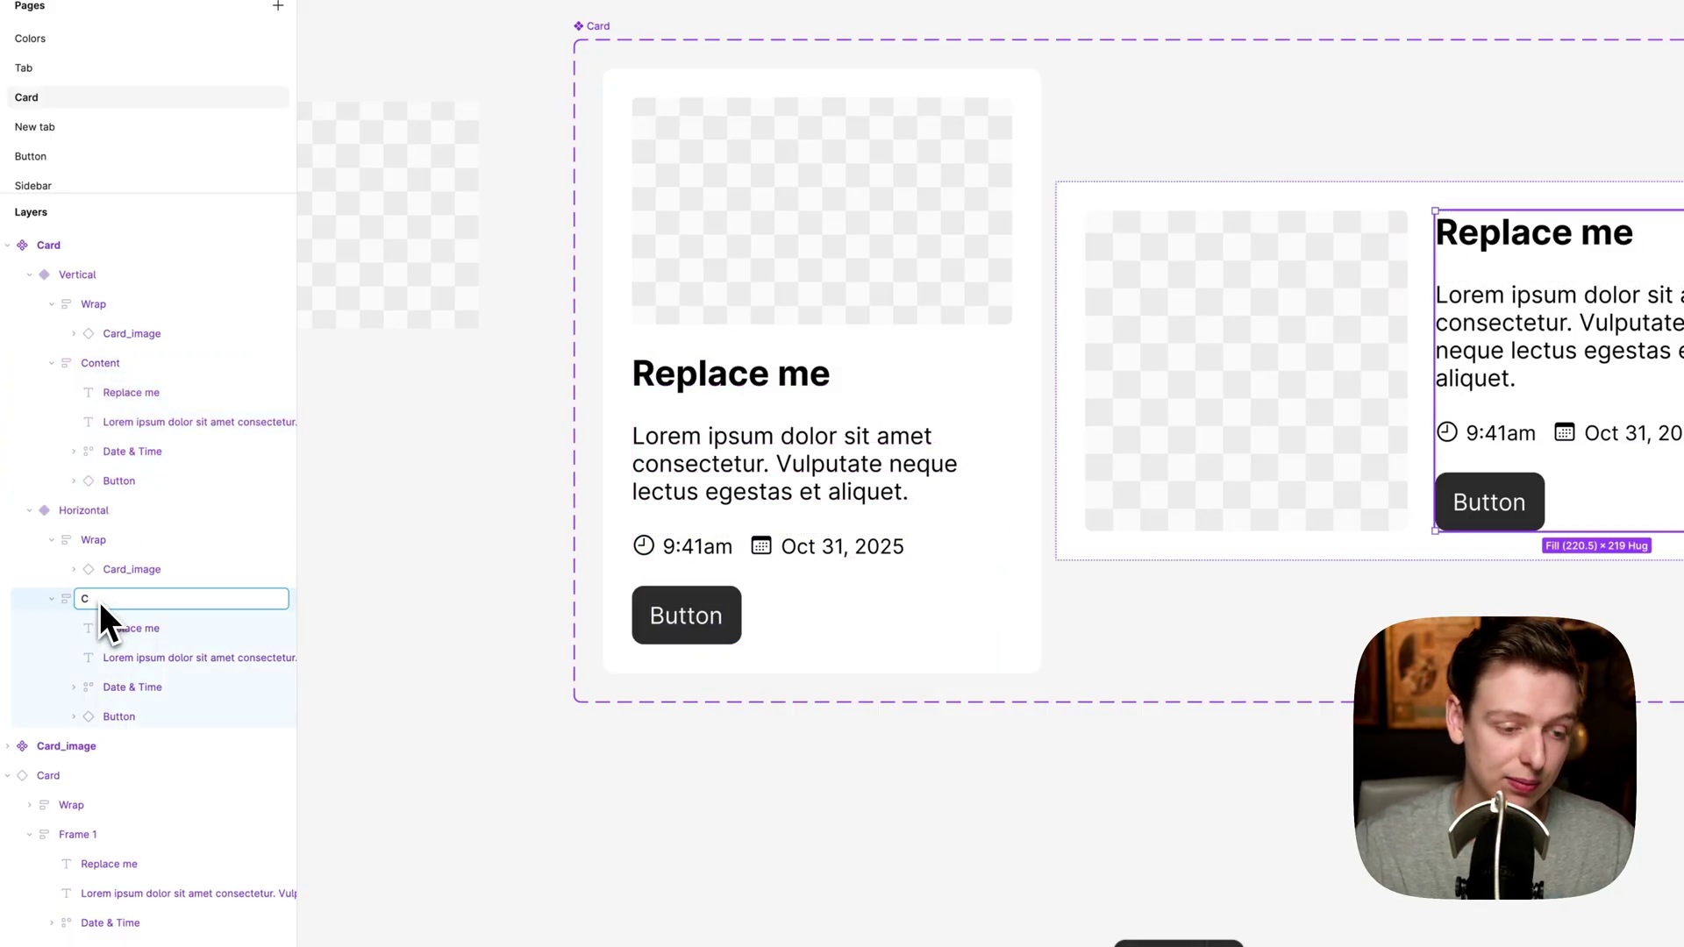
type("ontent")
key("Return")
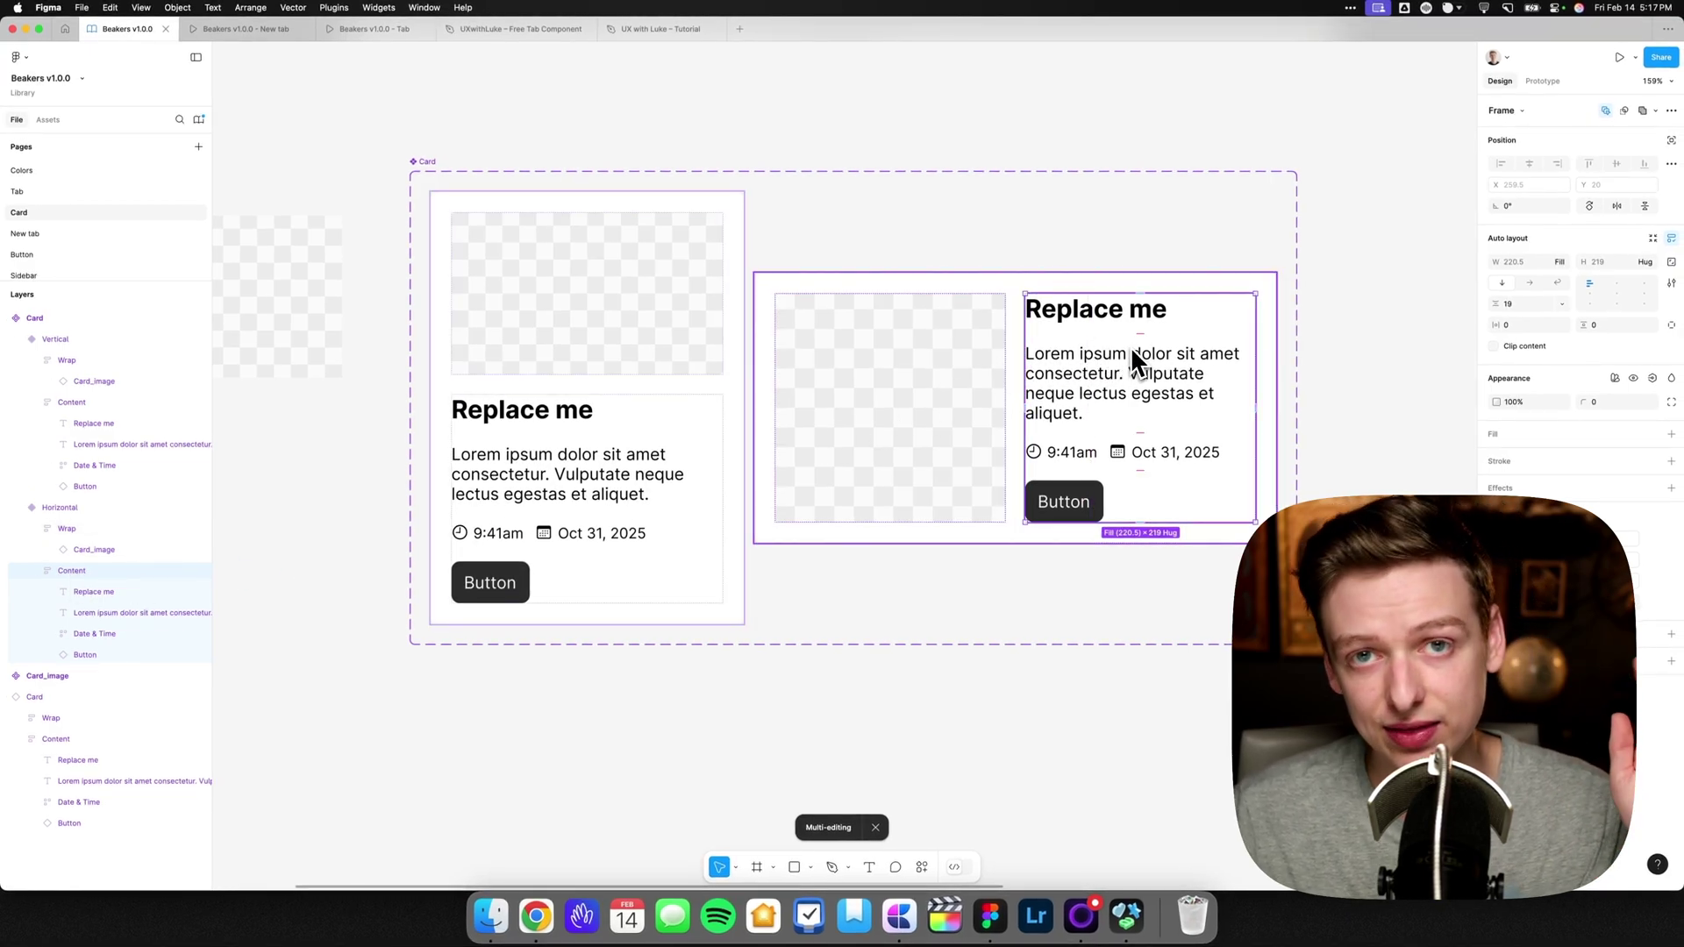
- Check multi-editing by selecting the matching Content frames, titles and descriptions across both variants
key("super+alt+a")
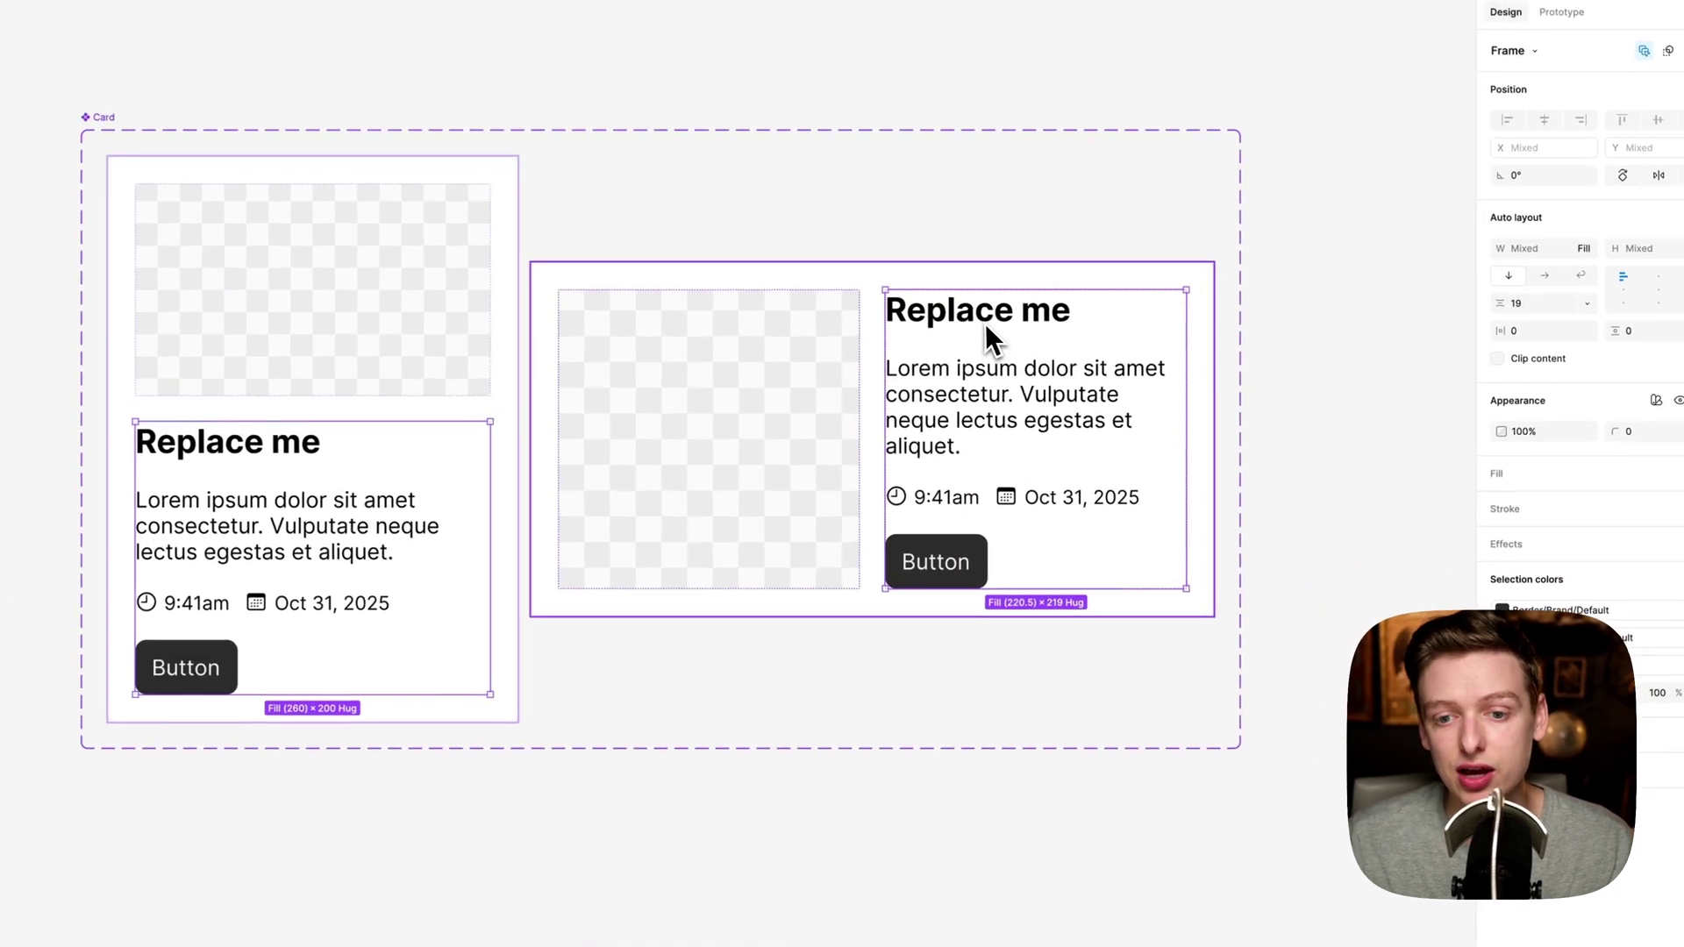
double_click(986, 323)
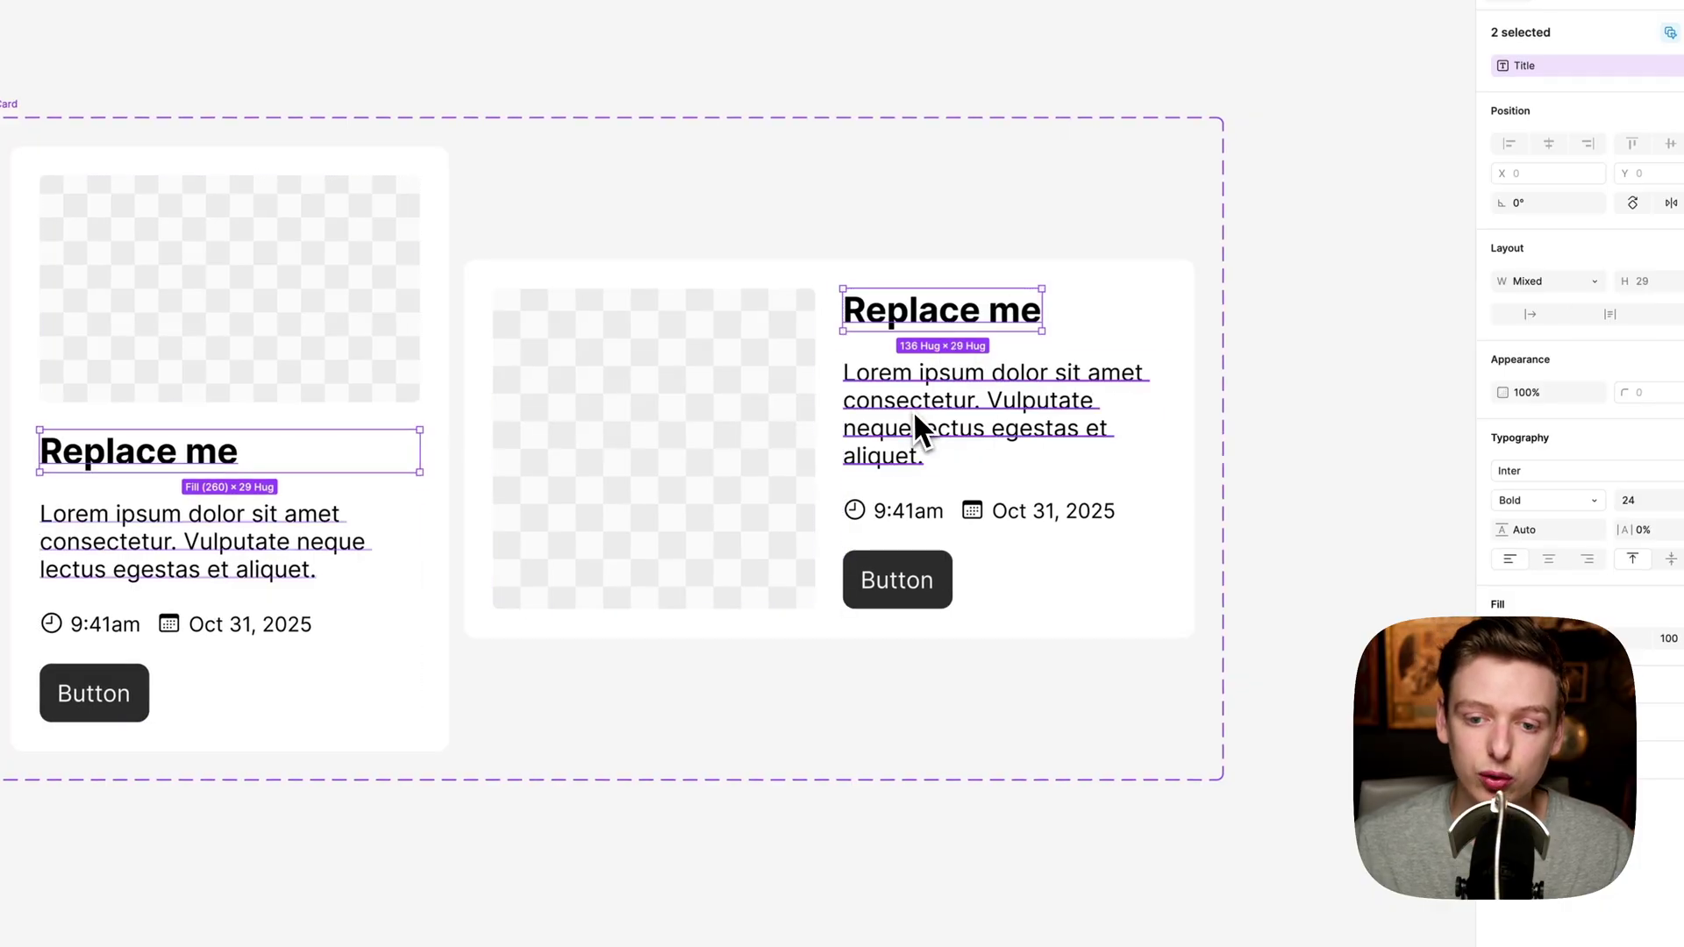
key("Tab")
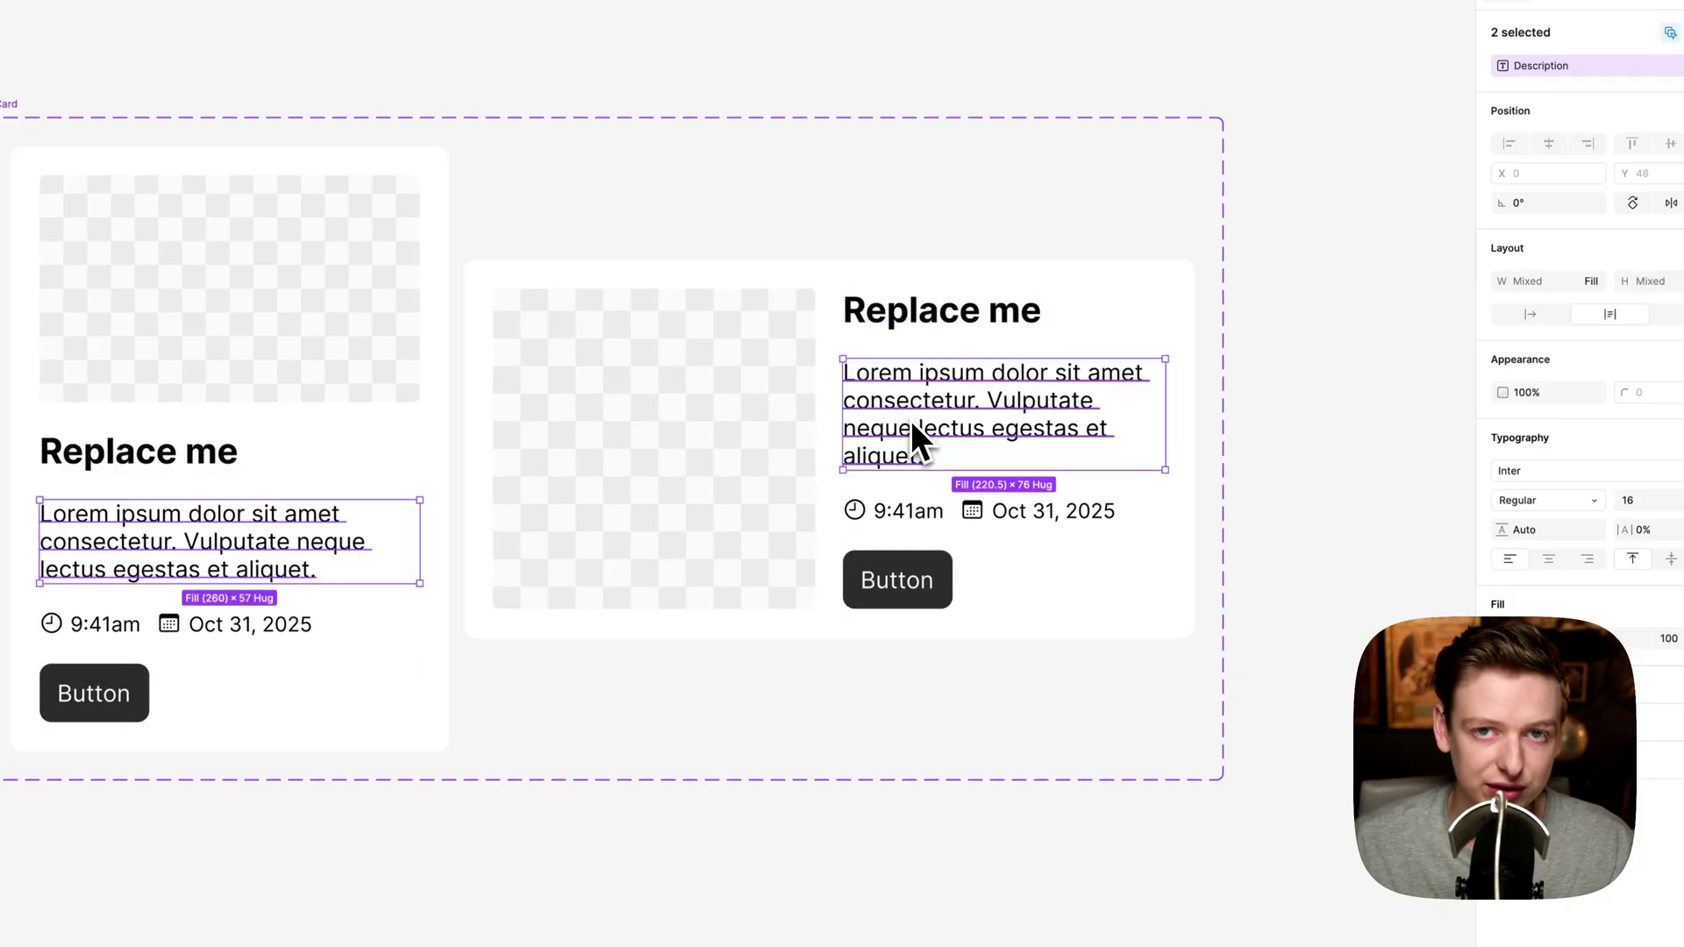
left_click(910, 420)
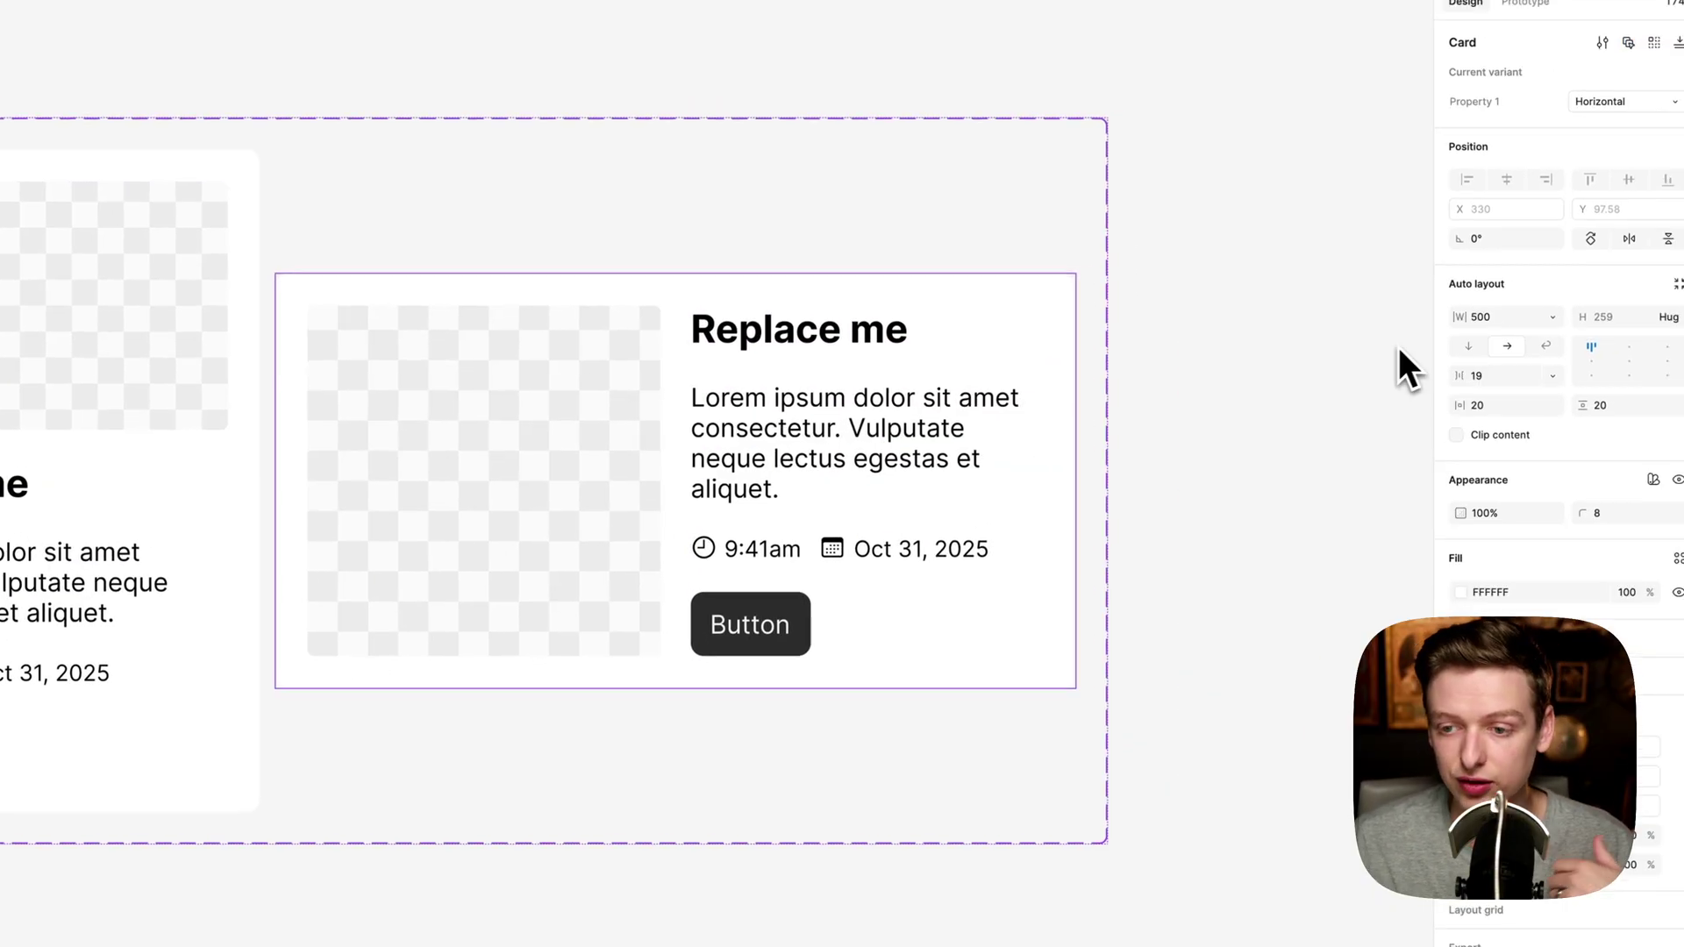
- Give the Horizontal variant a minimum height of 250 and a maximum height of 700
left_click(1509, 327)
left_click(1490, 468)
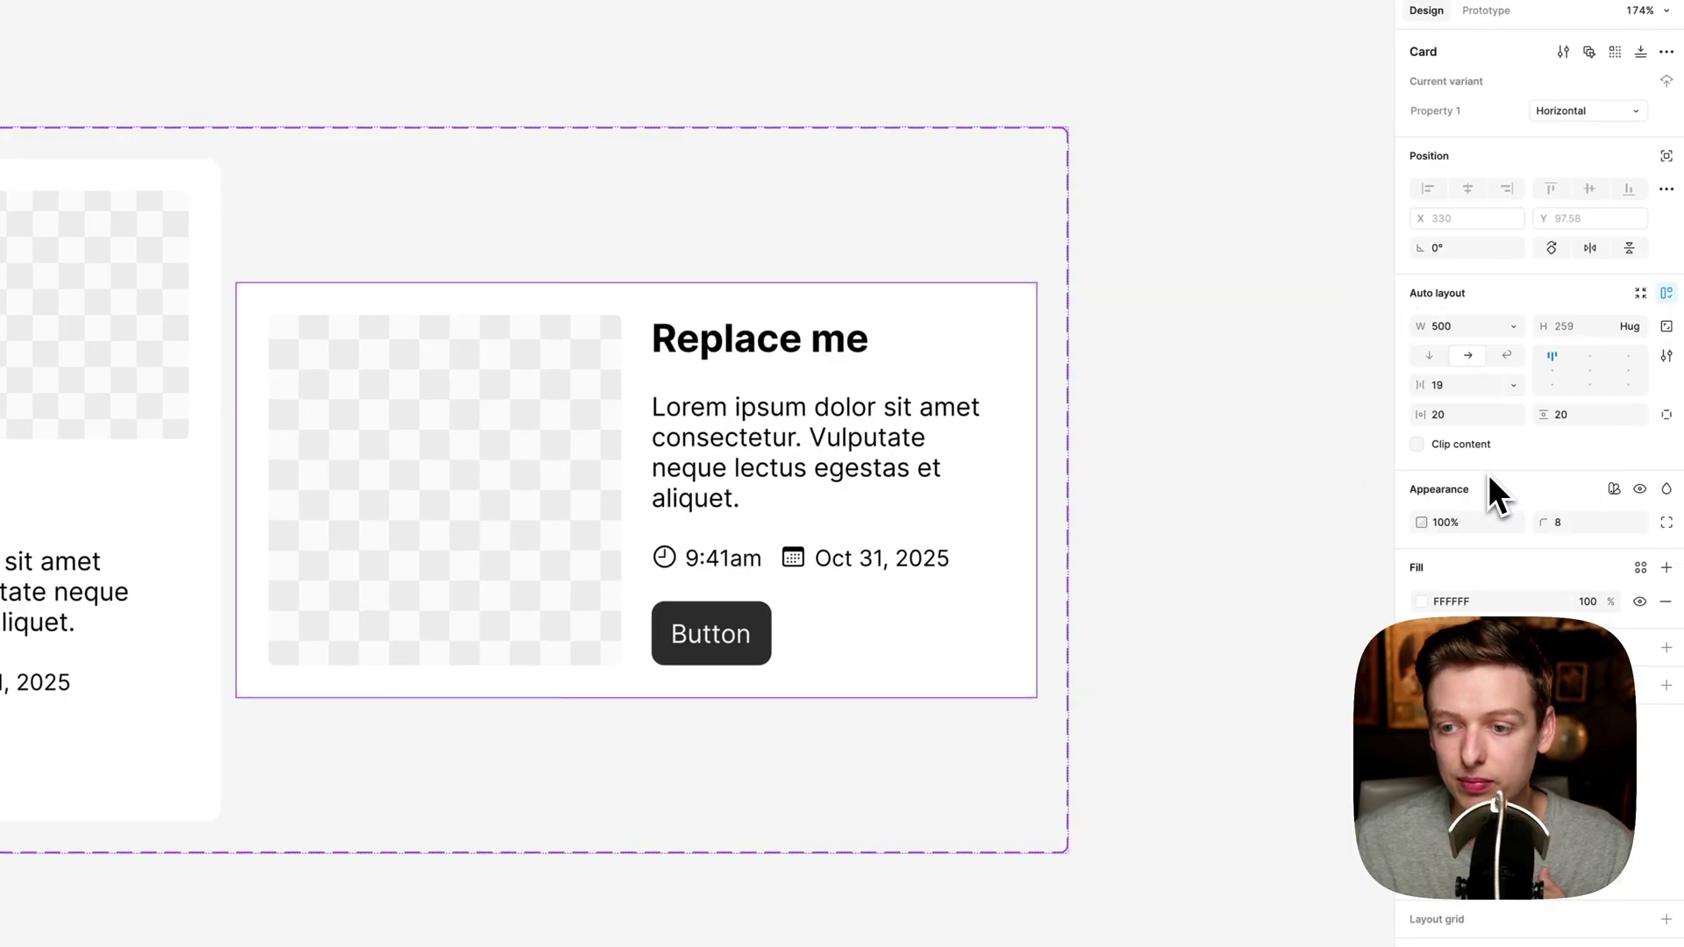
left_click(1641, 337)
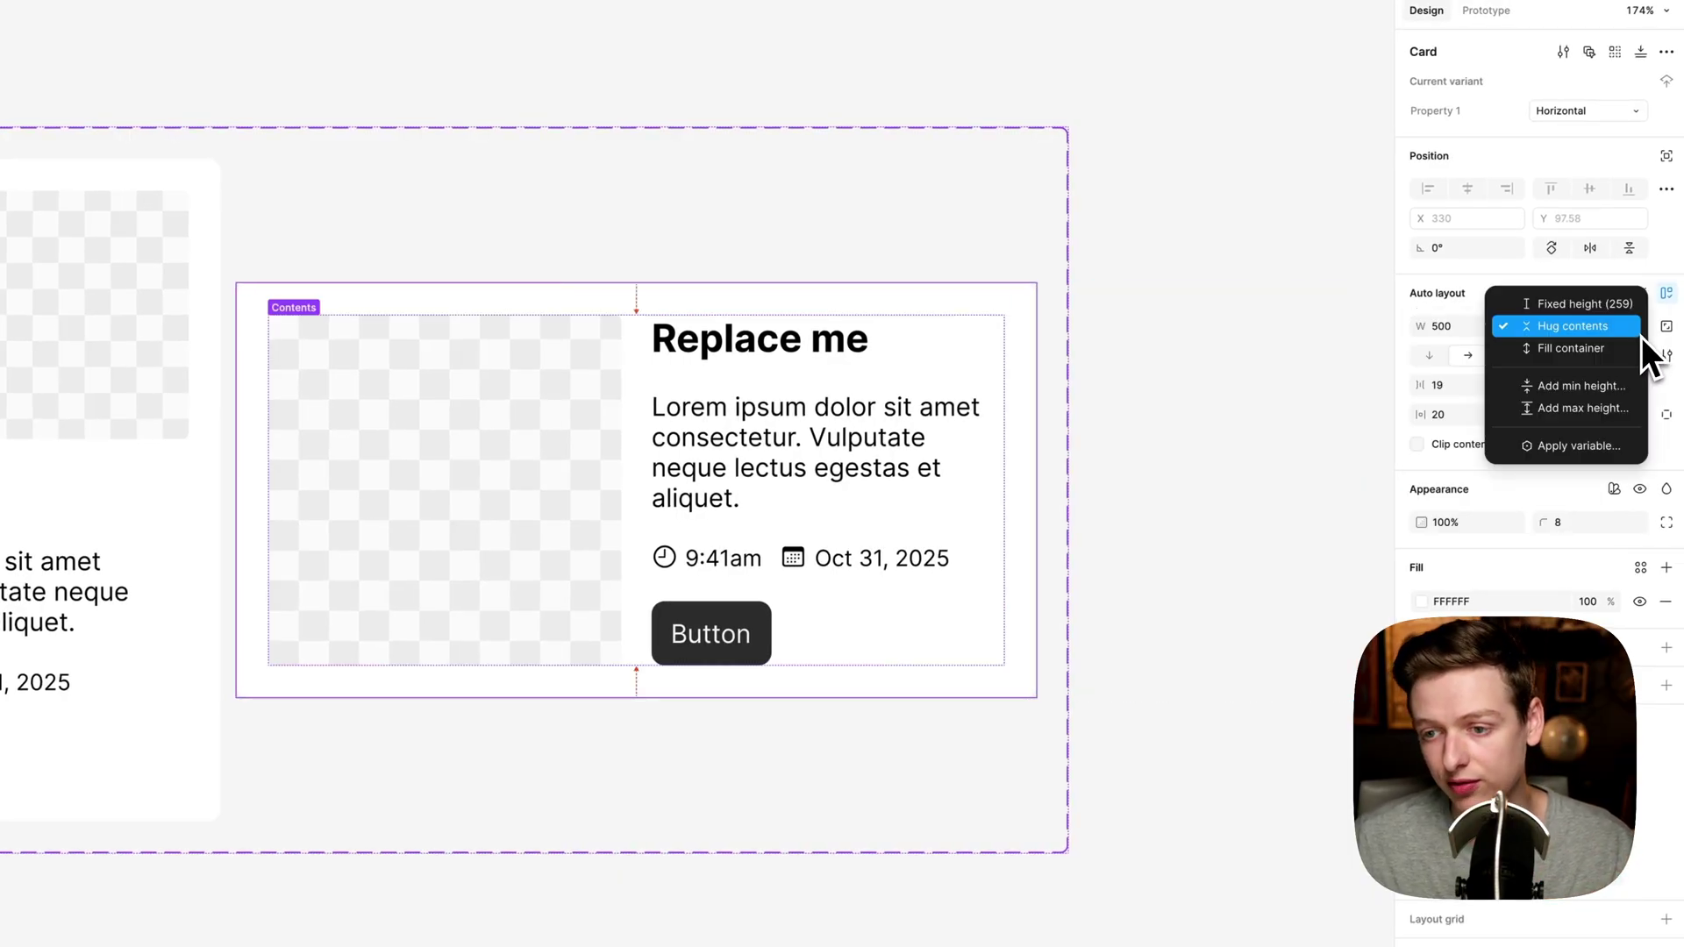
left_click(1593, 386)
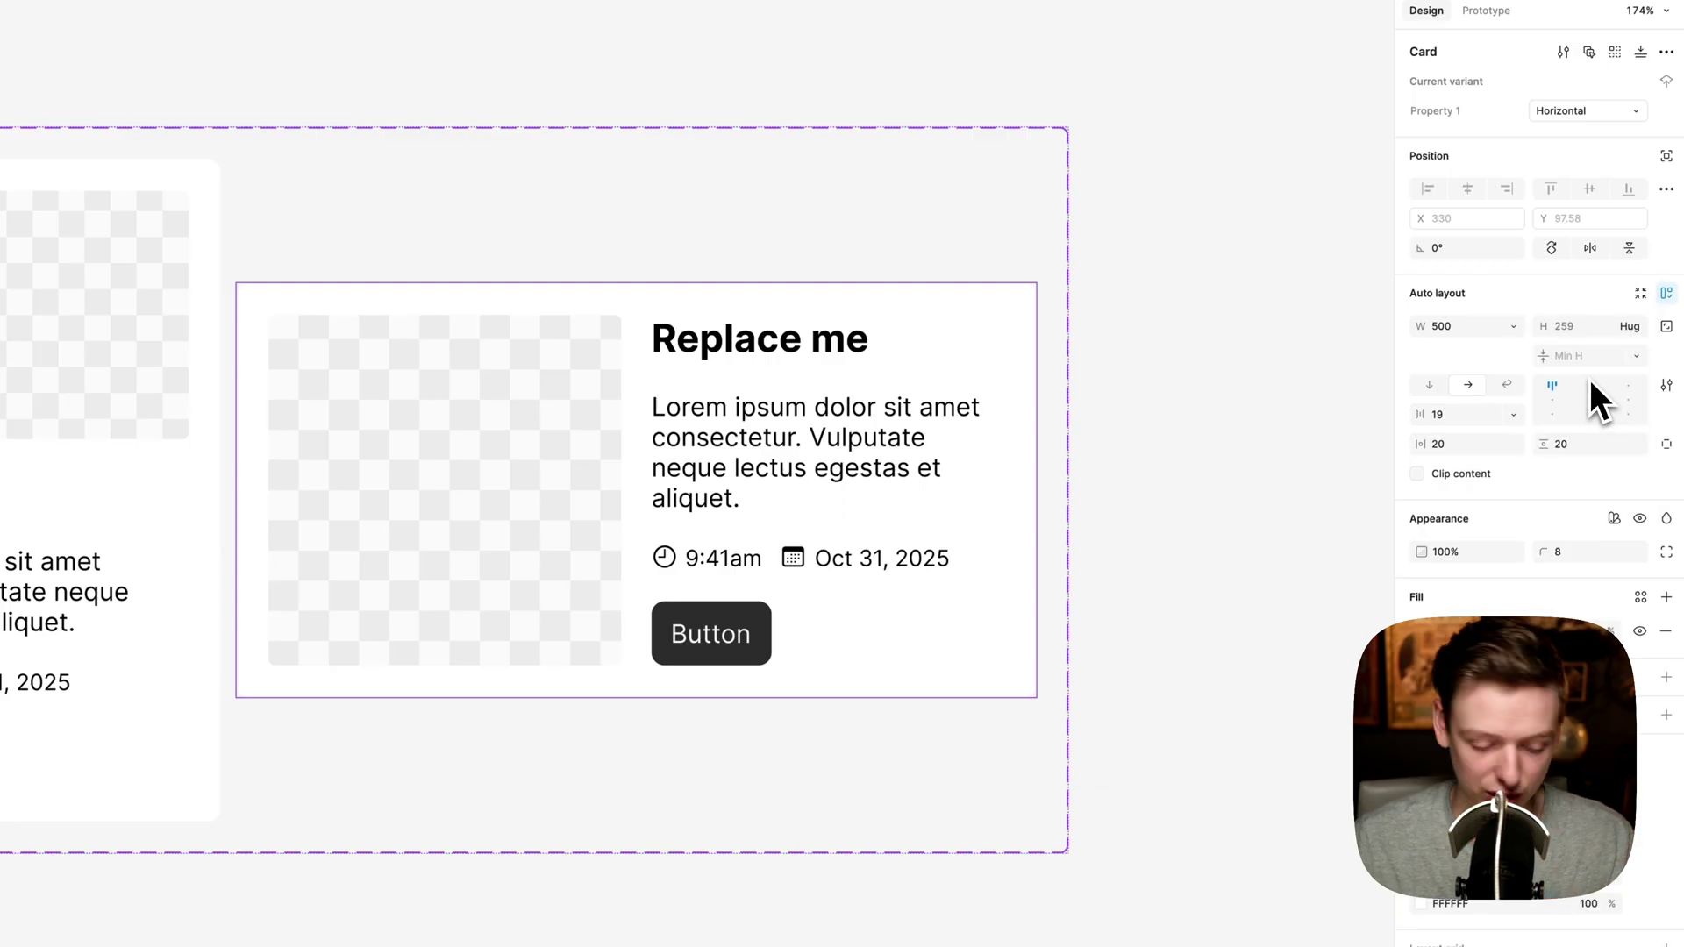
type("250")
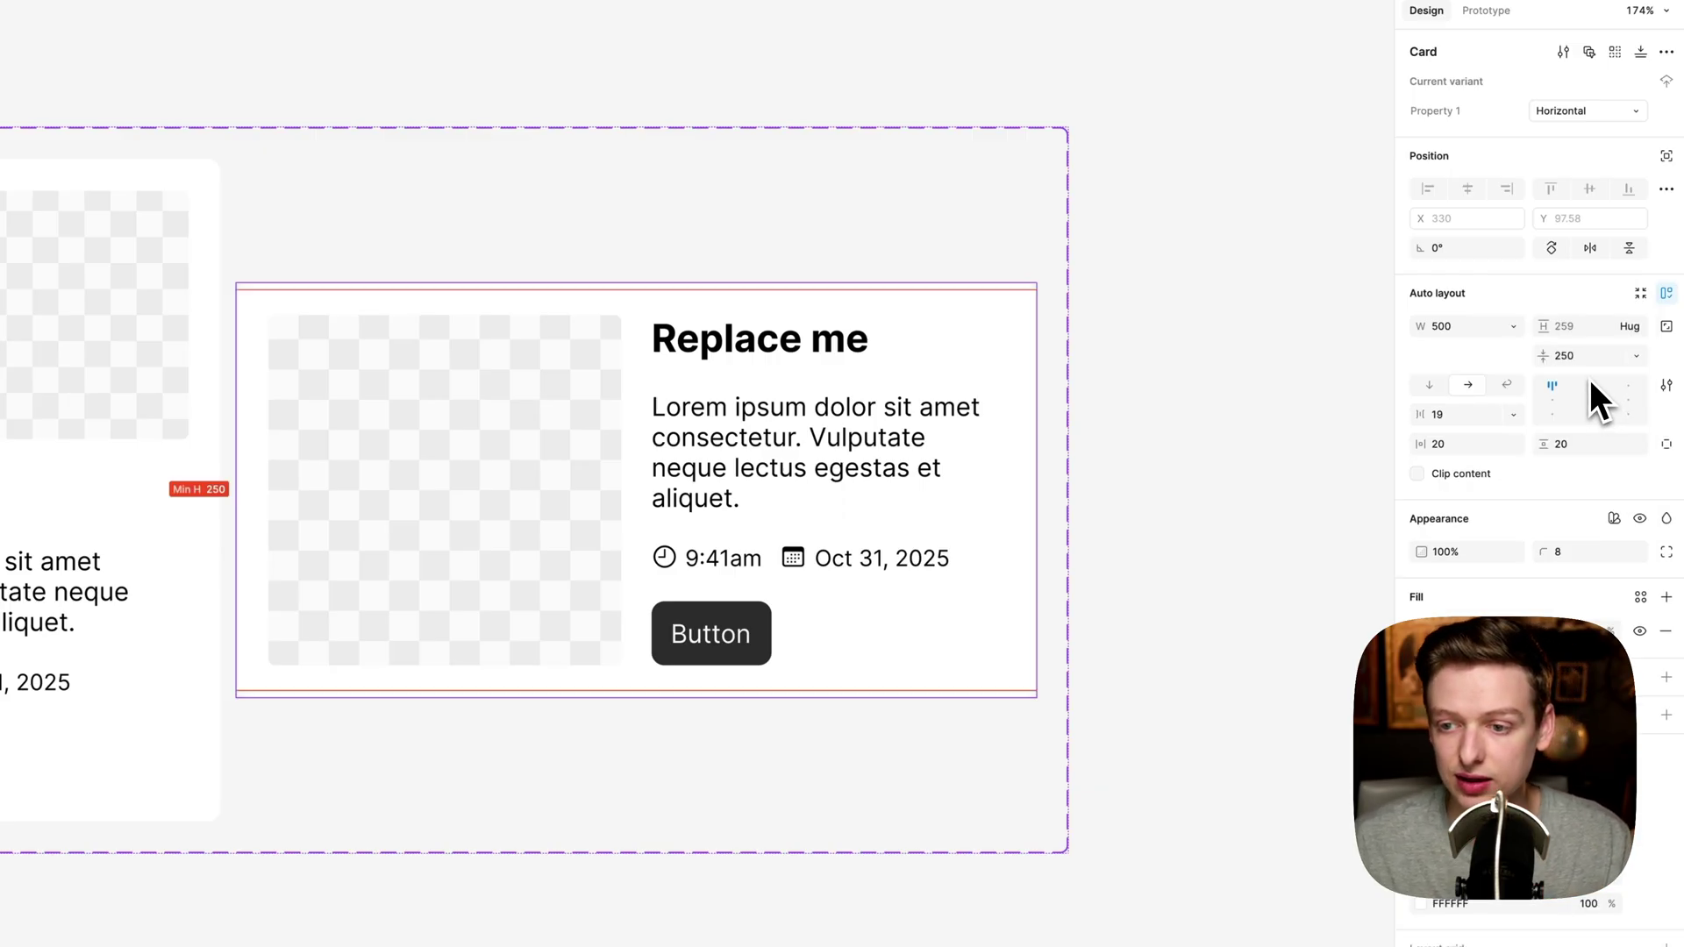
left_click(1639, 332)
left_click(1613, 410)
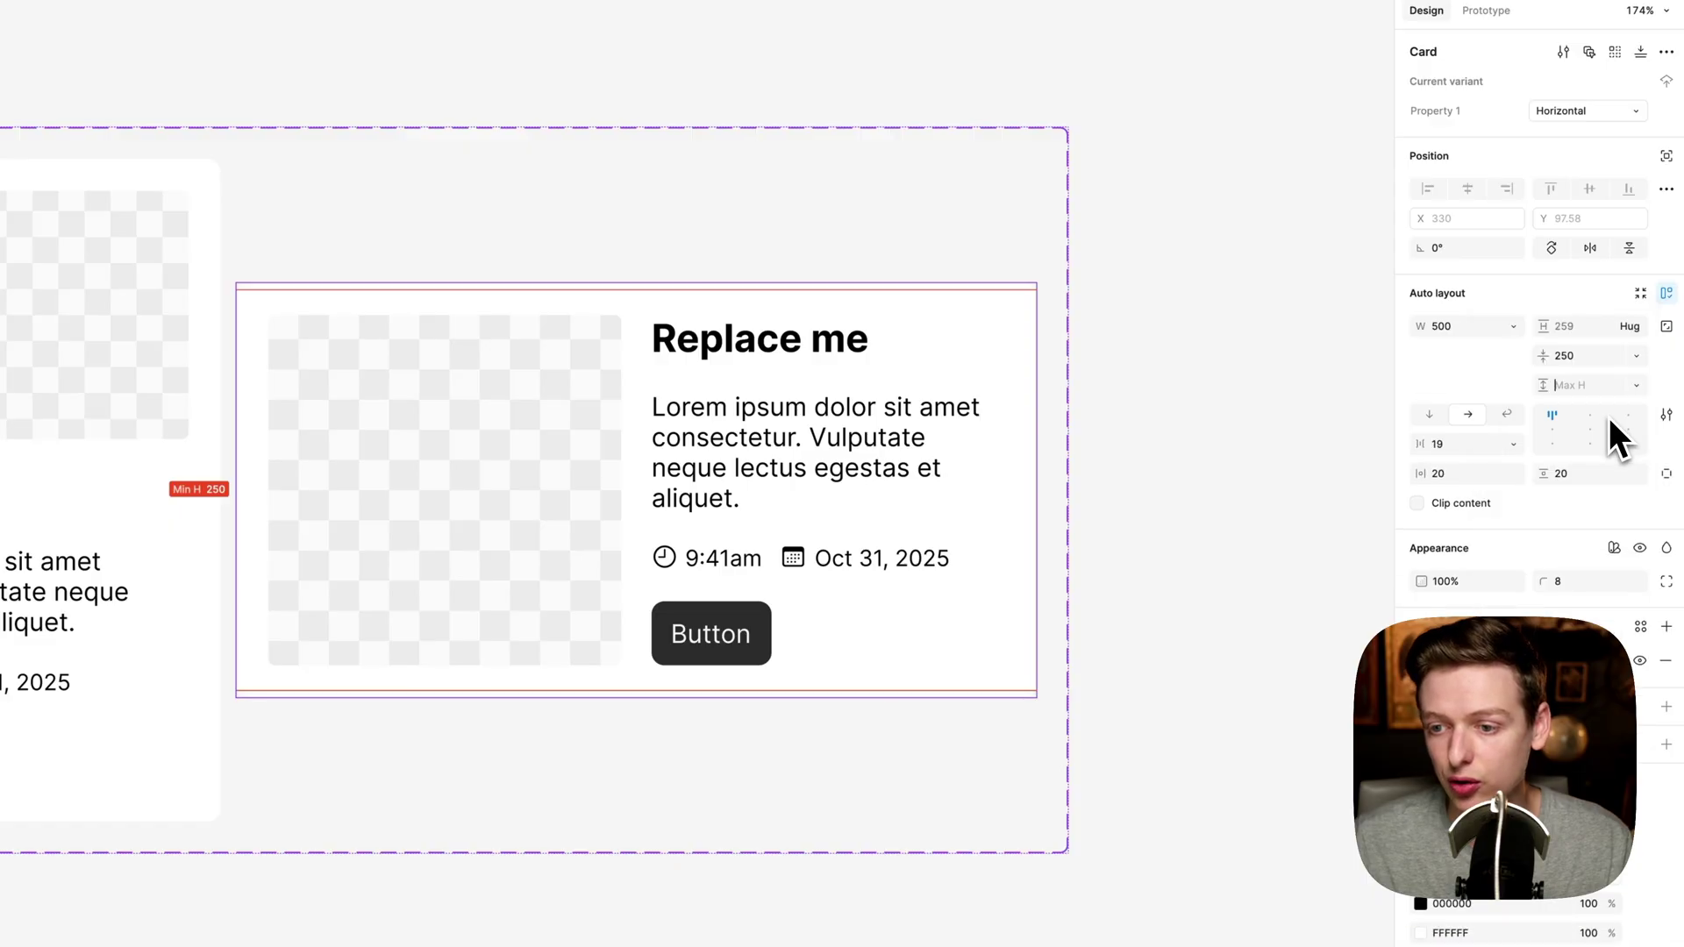
type("70")
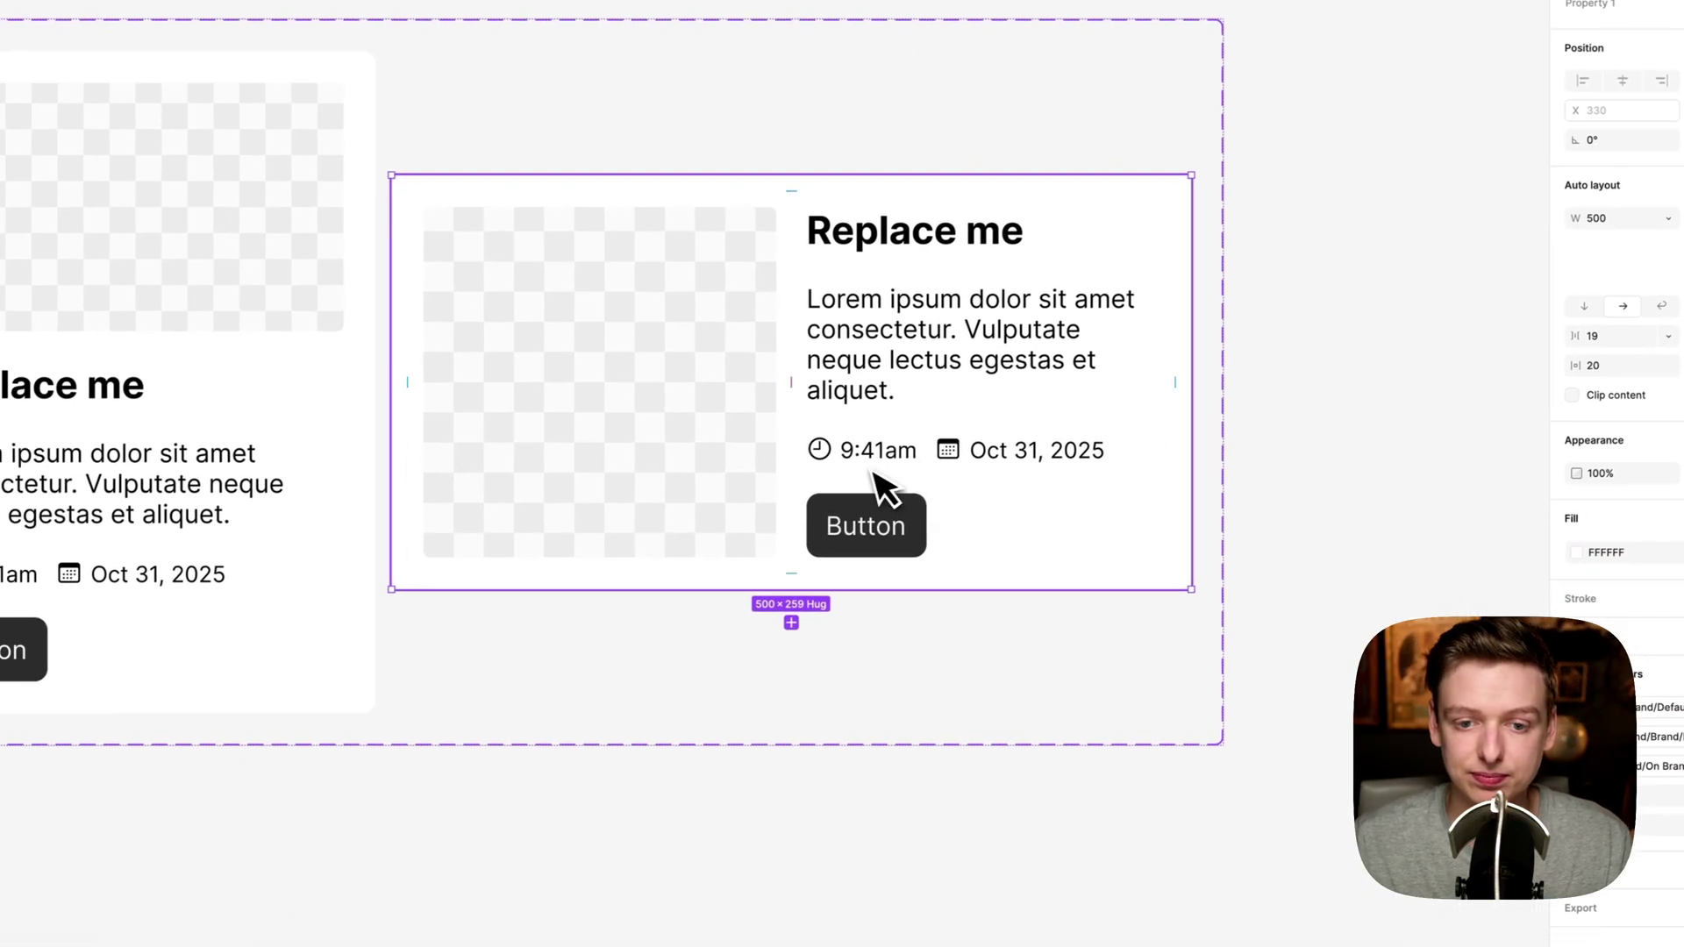
- Stretch the Horizontal card instance beside the component set to its maximum height of 700
scroll(563, 635, "down", 5)
scroll(560, 606, "right", 5)
left_click(1059, 359)
scroll(1079, 373, "right", 1)
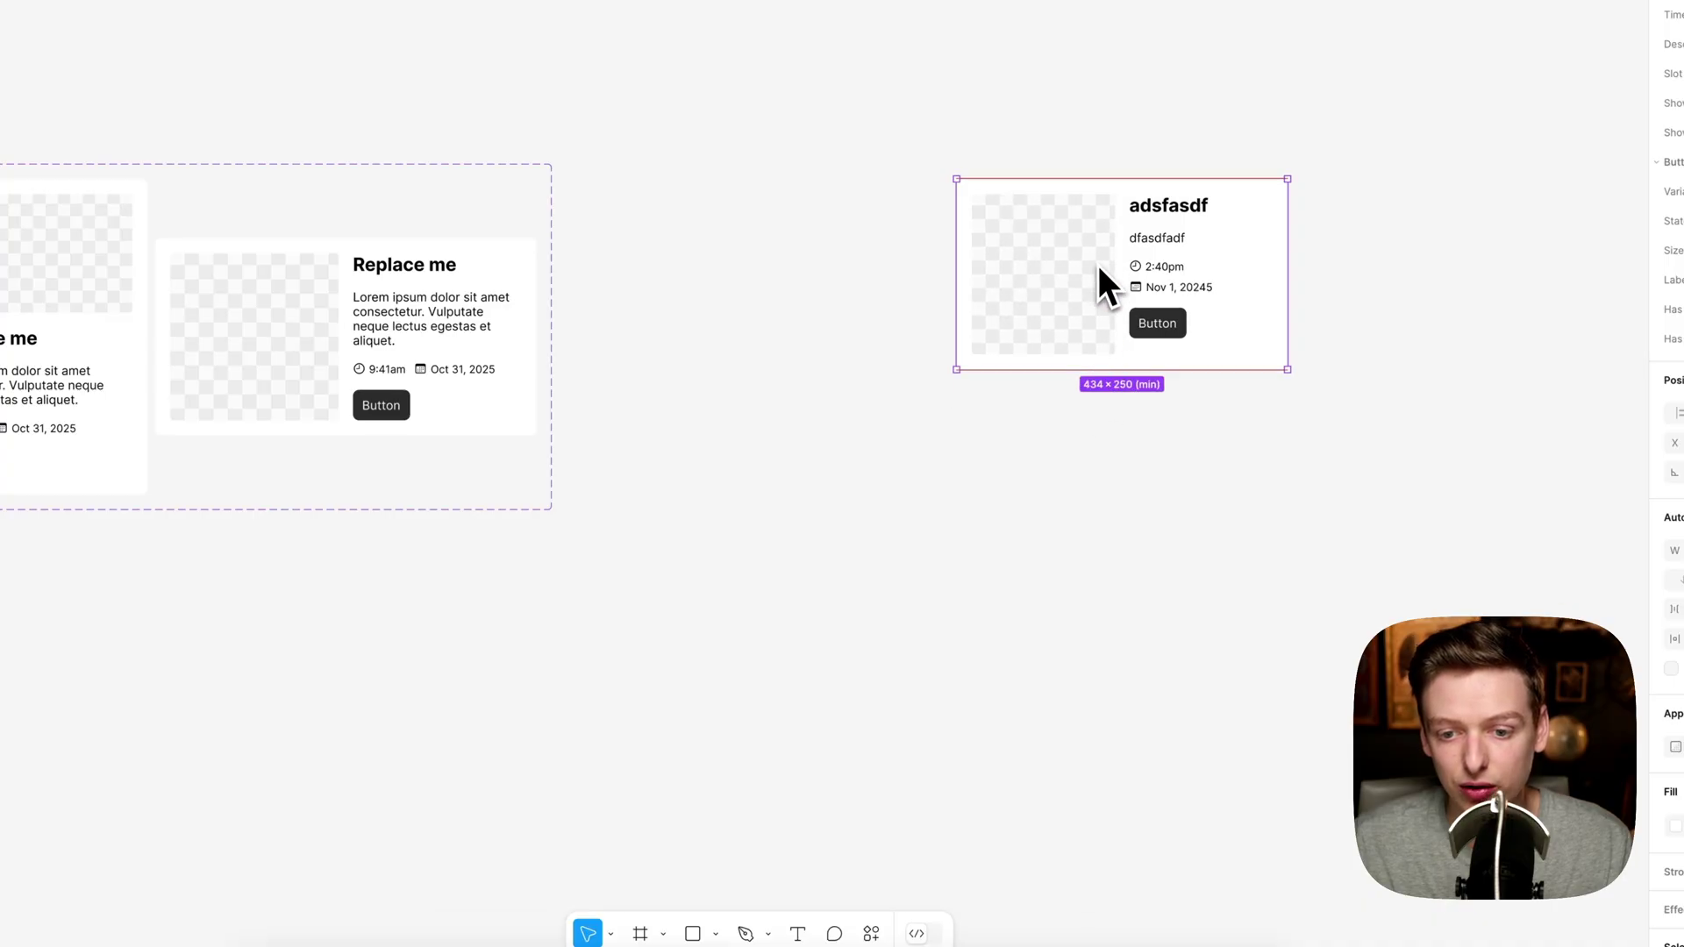
left_click_drag(1098, 369, 1048, 812)
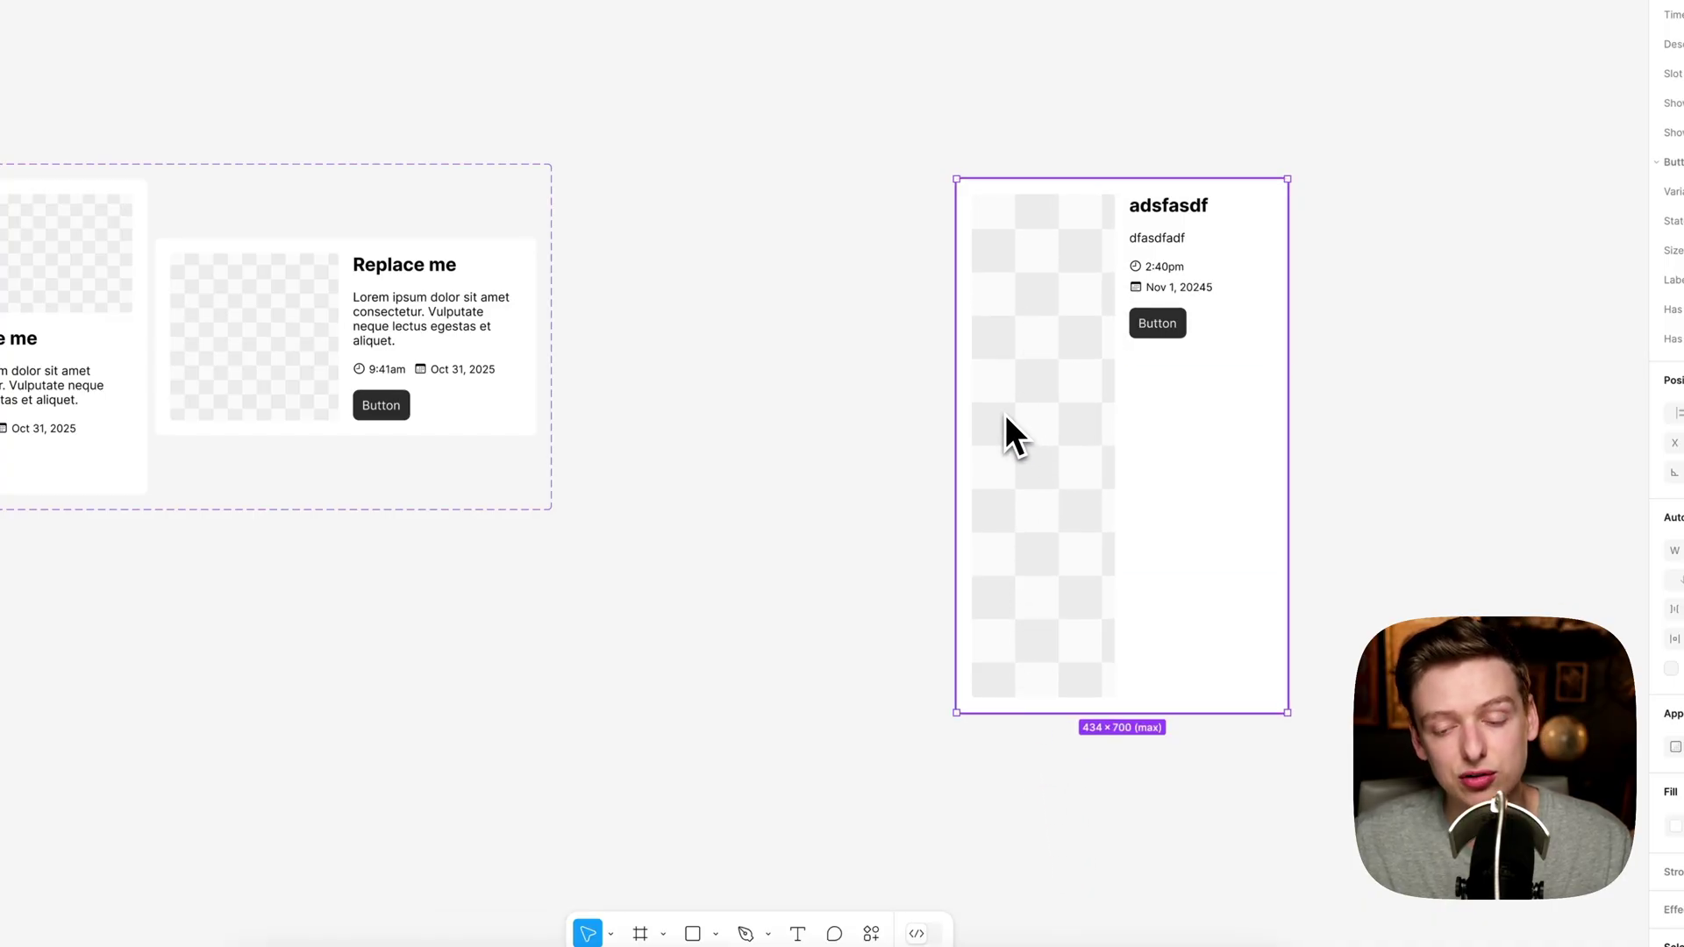
- Set the Horizontal variant's Content frame height to fill the container and align its contents left and vertically centred
scroll(1051, 413, "left", 4)
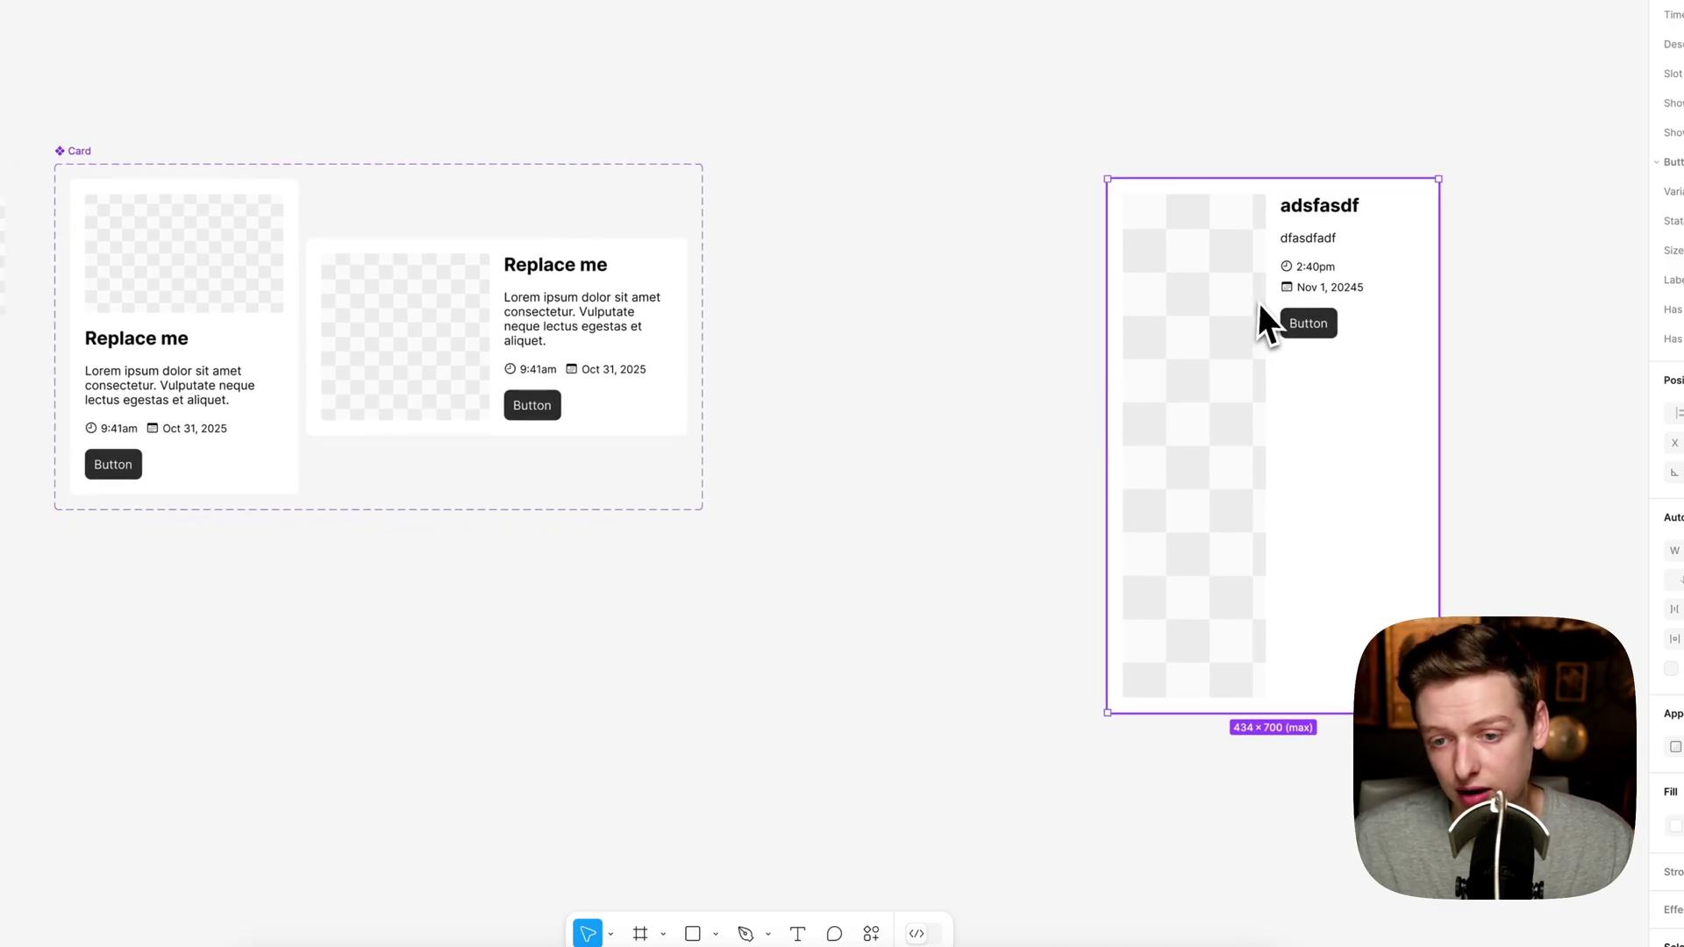
double_click(579, 298)
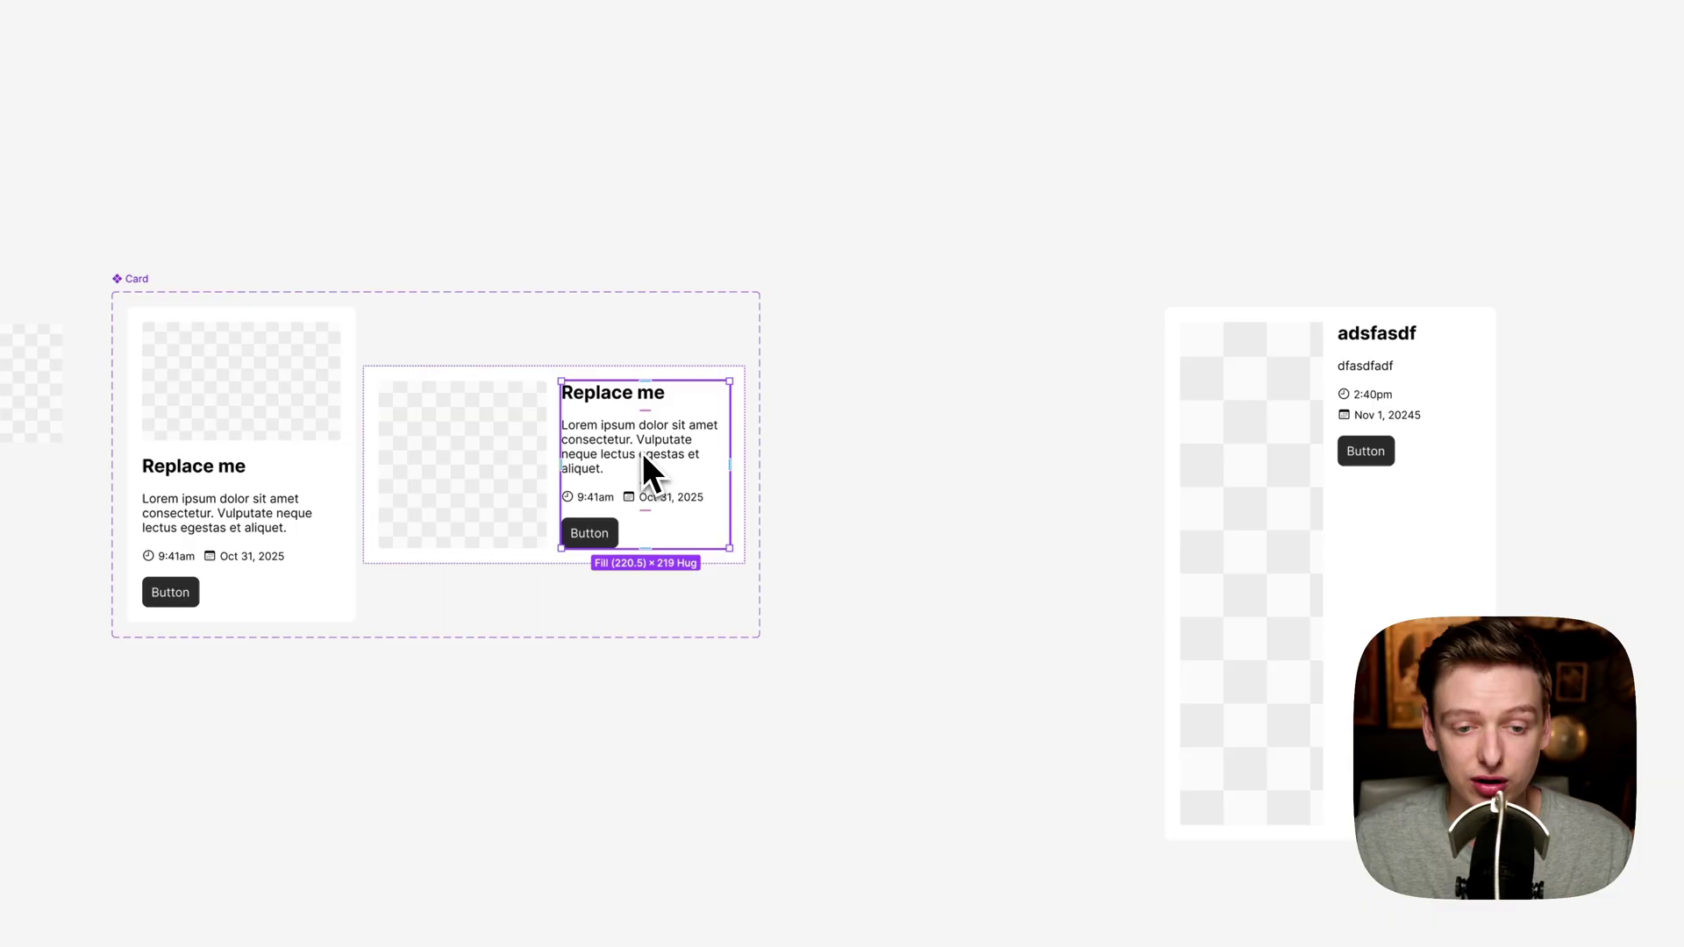
left_click(1631, 157)
left_click(1628, 179)
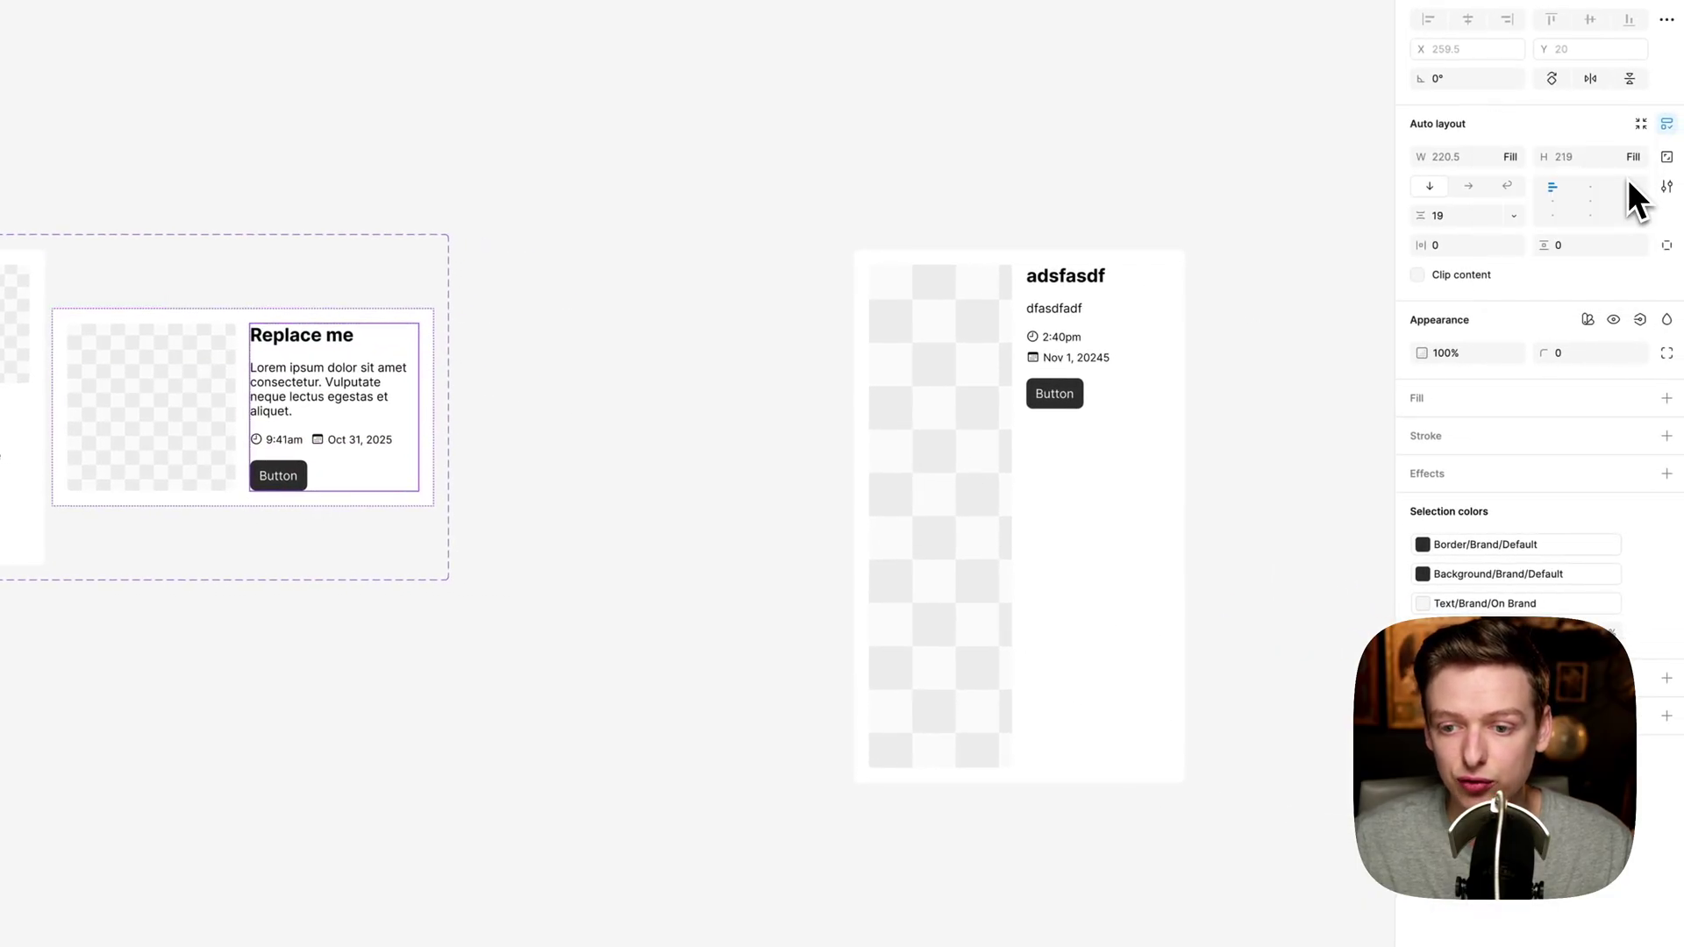
left_click(1551, 204)
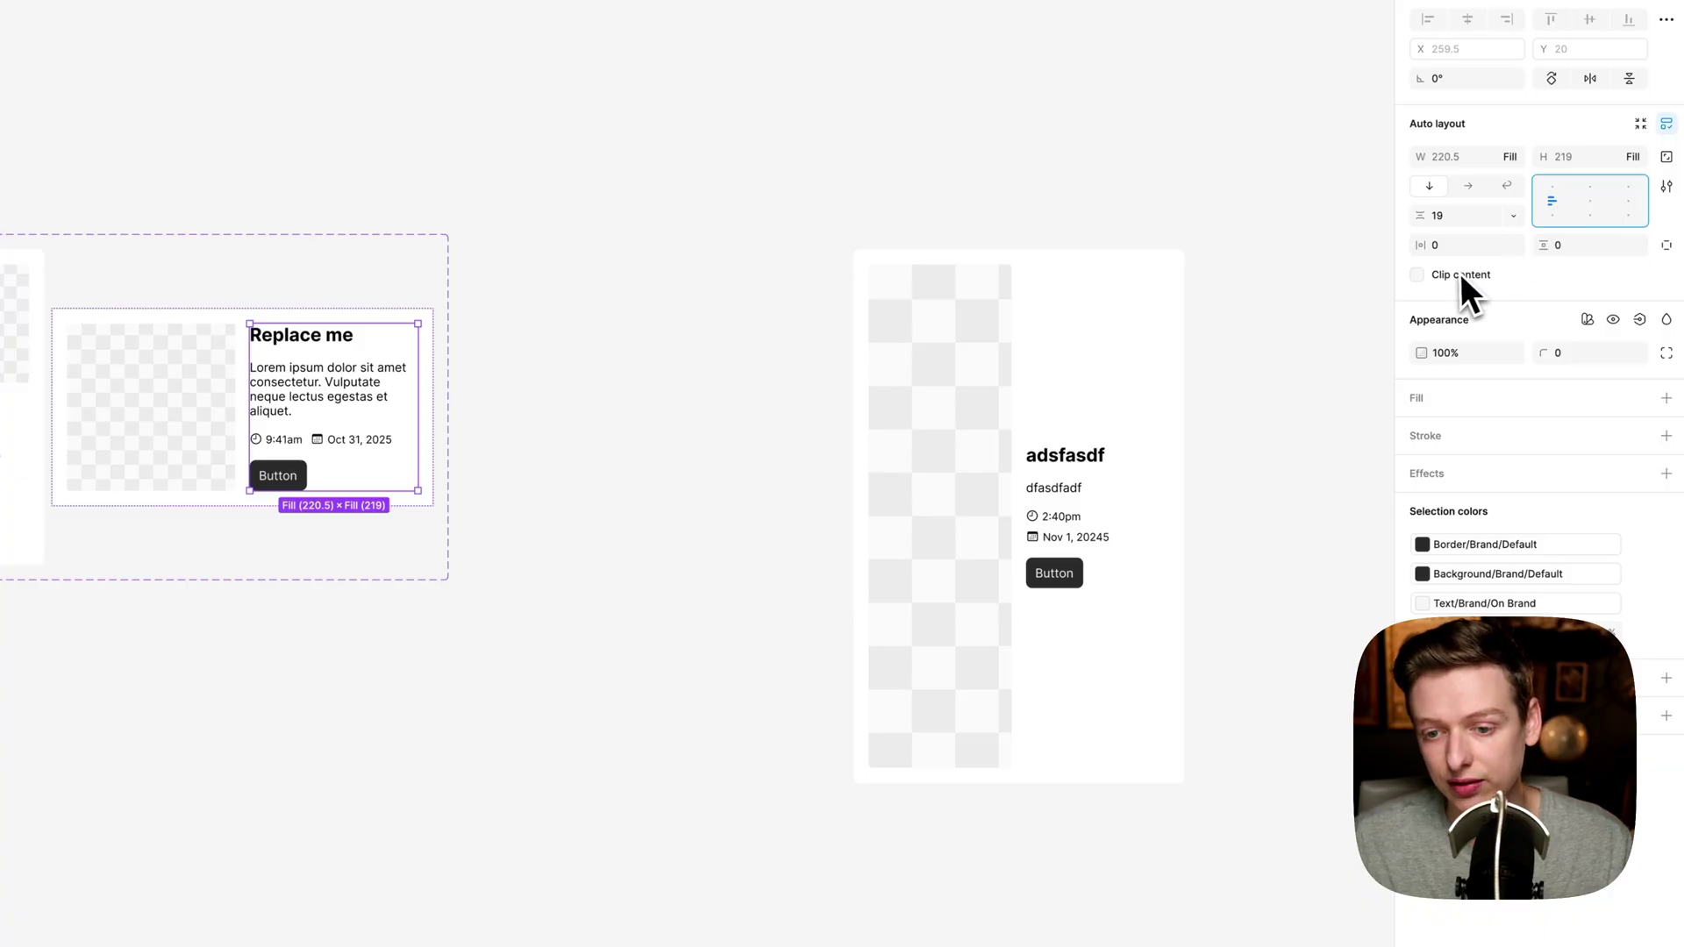
- Shrink the test card instance to its minimum height of 250 and switch it to the Vertical variant
left_click(1173, 344)
left_click_drag(1085, 439, 1148, 399)
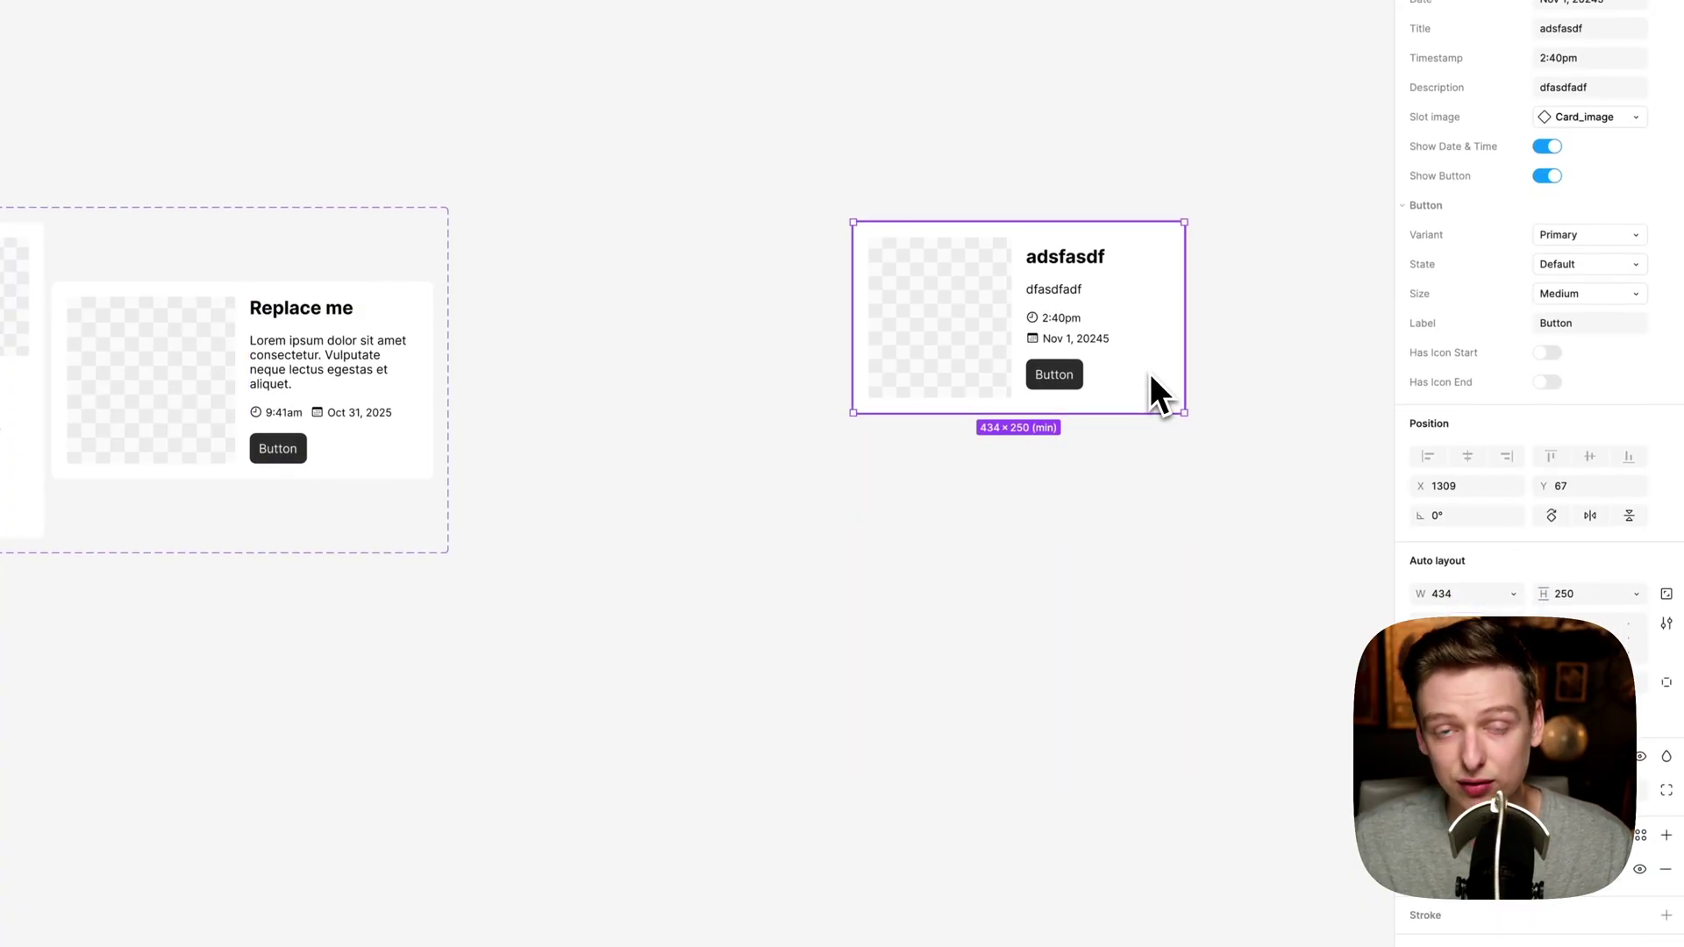
left_click(1588, 122)
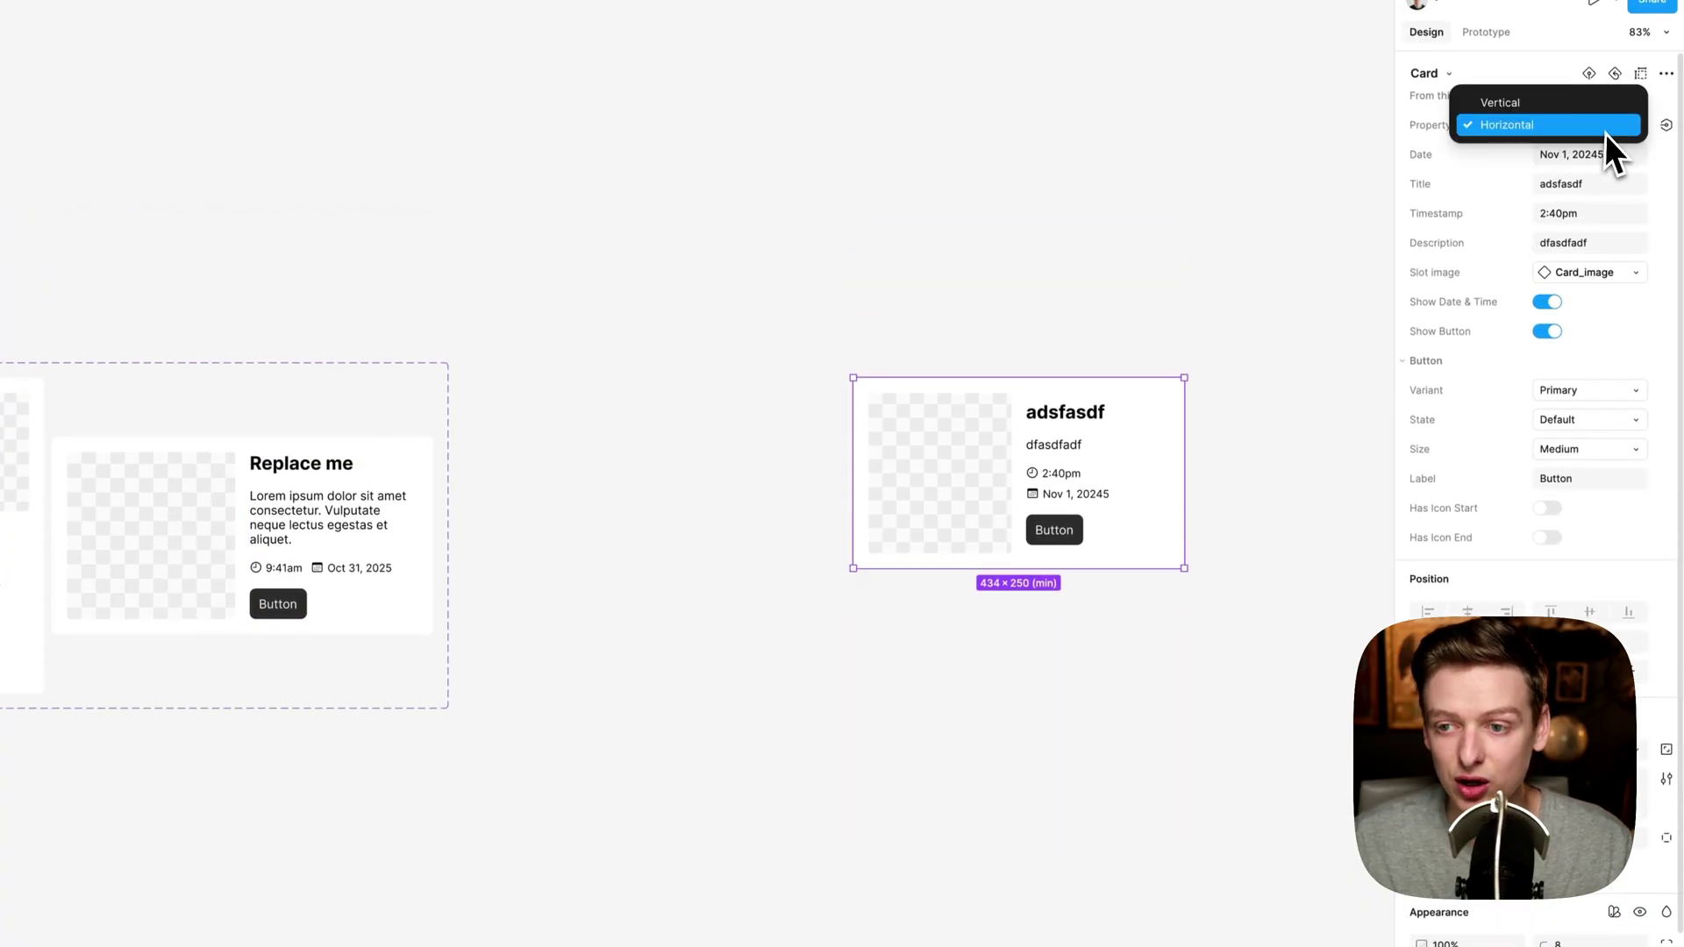
left_click(1606, 131)
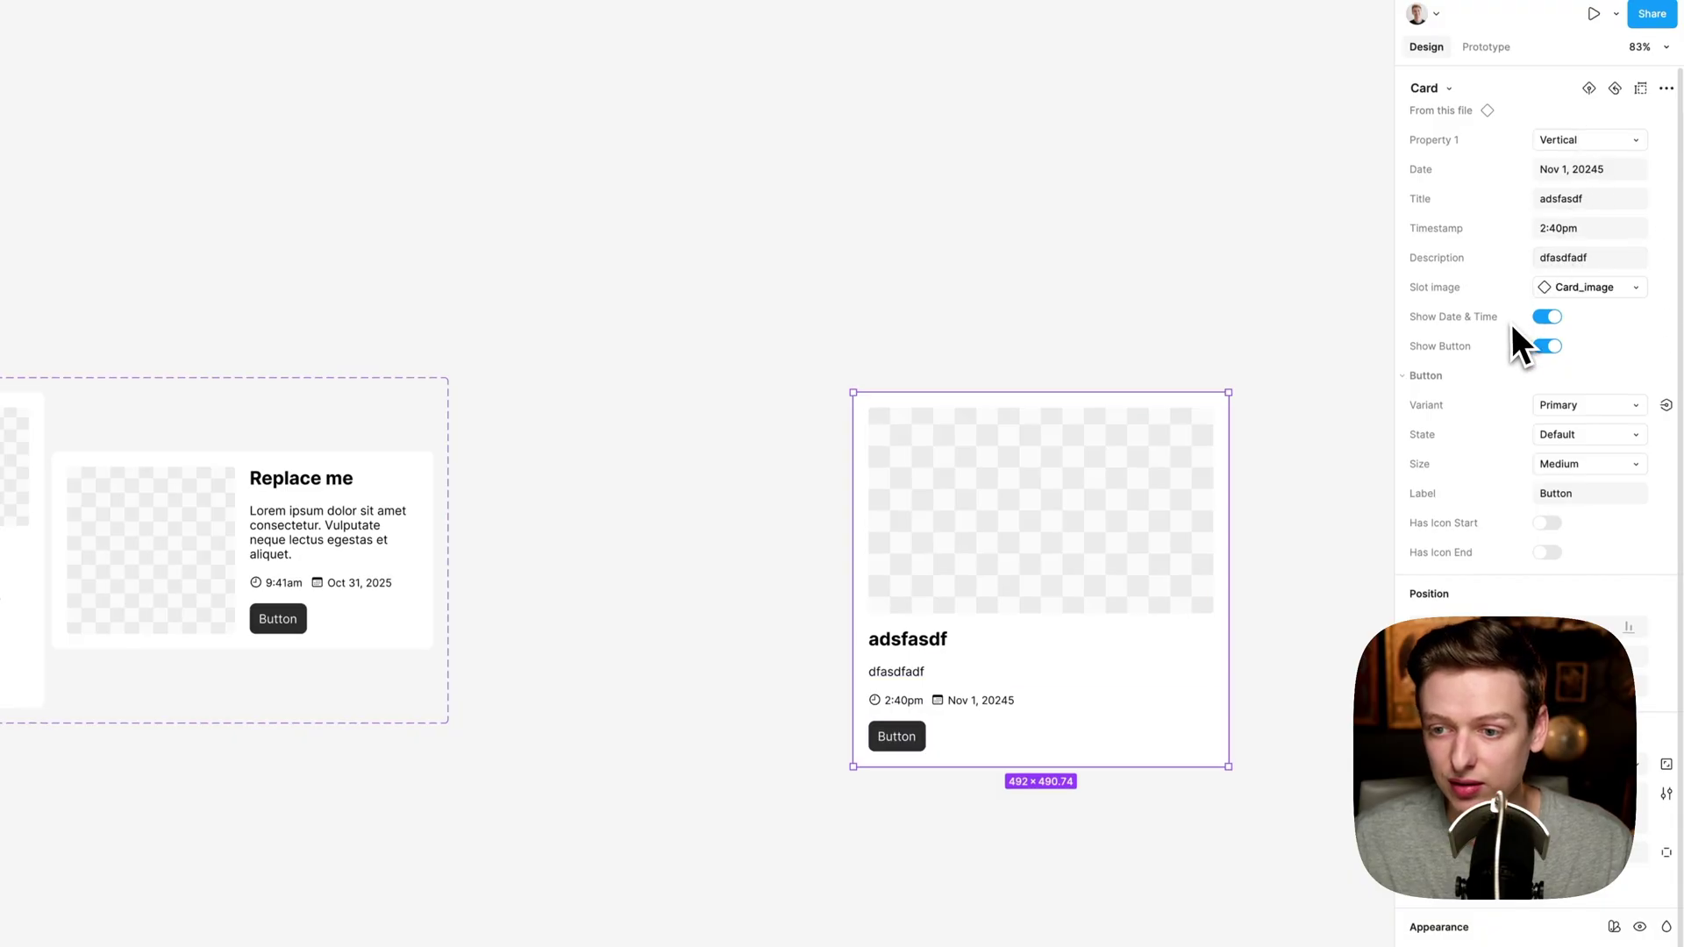
- Hide the Button and the Date & Time on the Vertical card instance
left_click(1553, 349)
left_click(1549, 320)
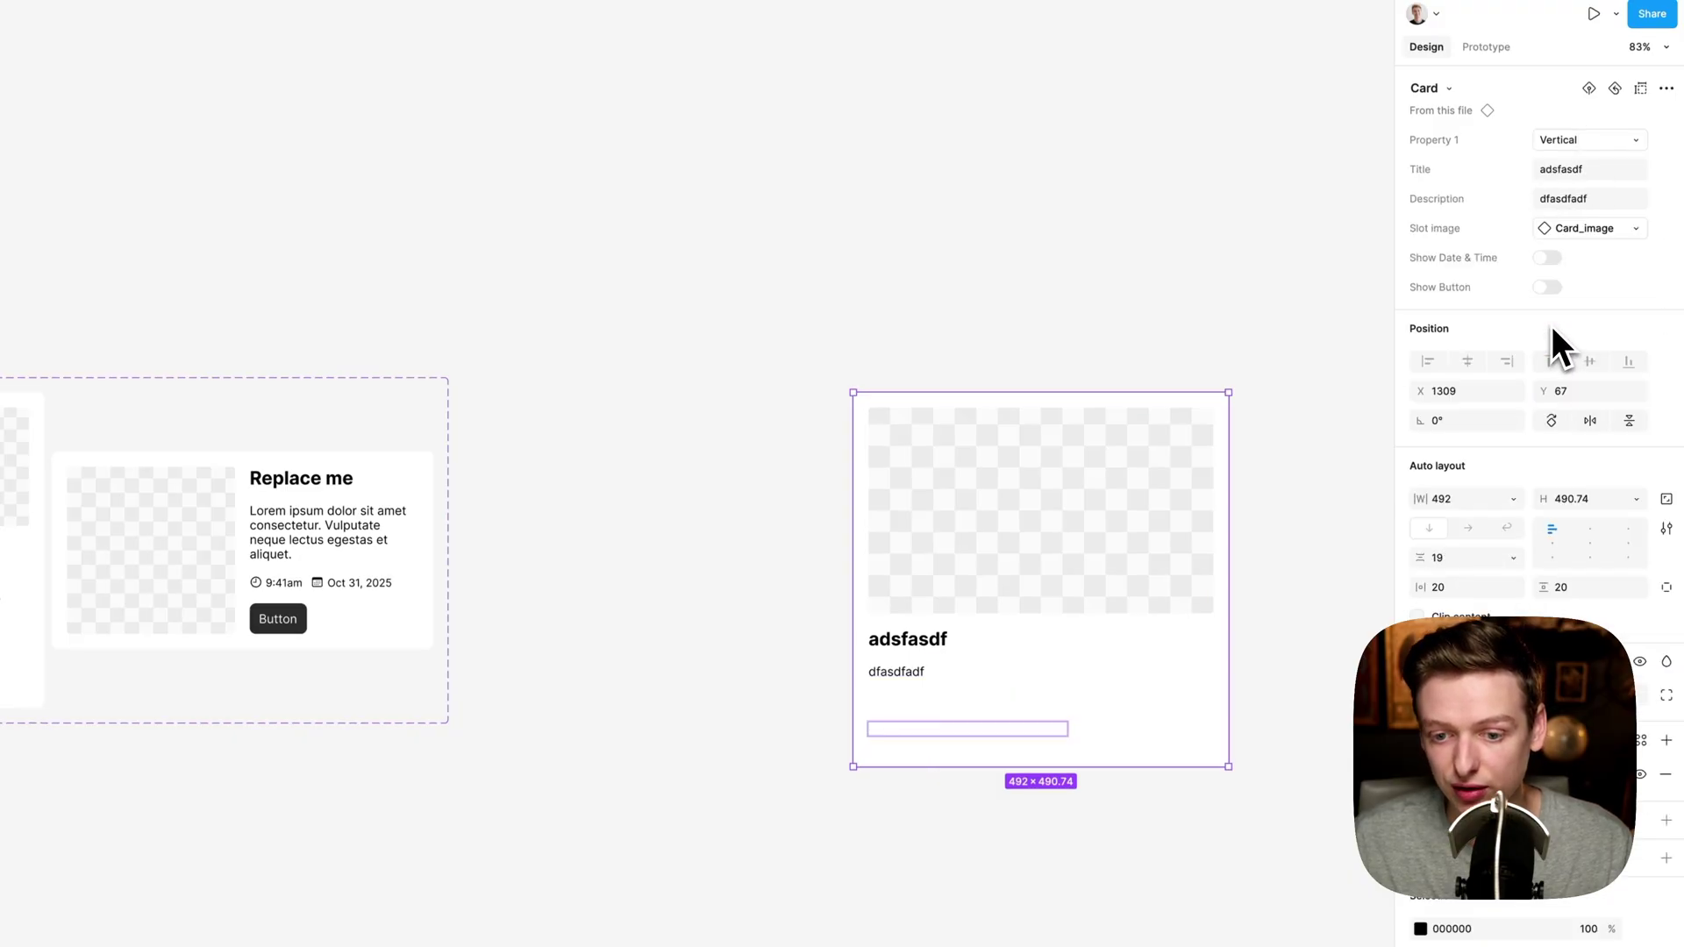